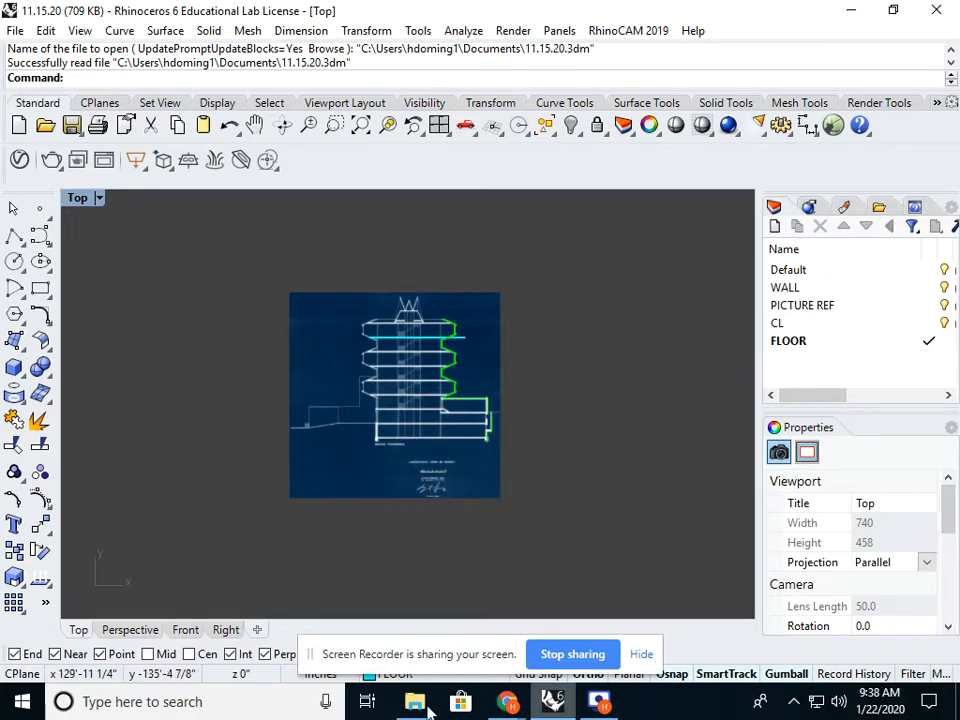
Step: Switch to Adobe Photoshop CC 2019 by searching for it in Windows and launching it
left_click(278, 709)
type("photos")
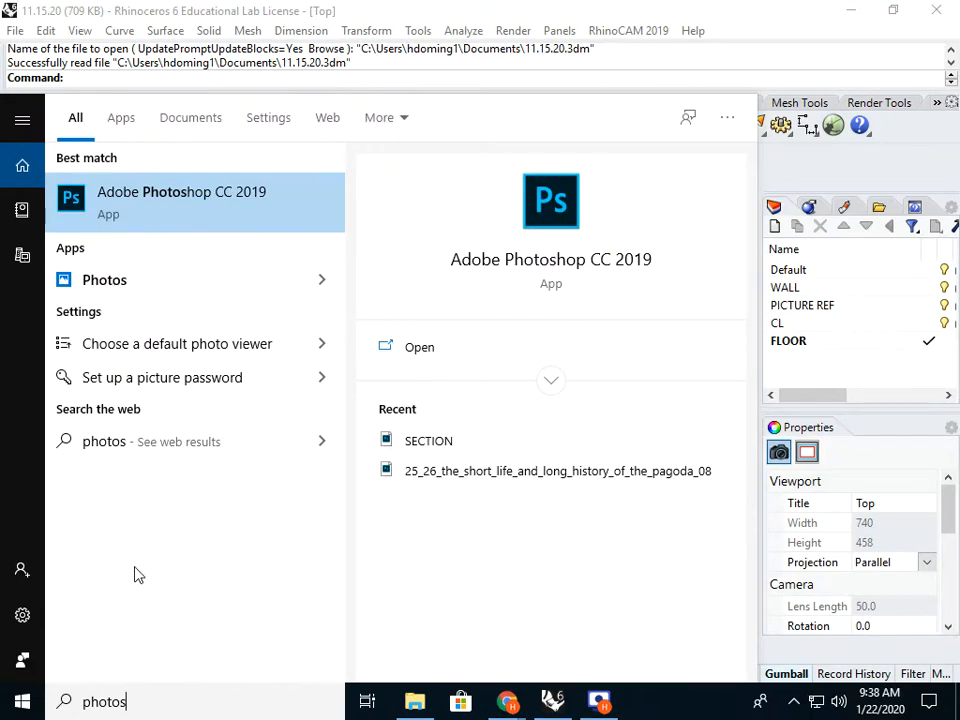
left_click(161, 212)
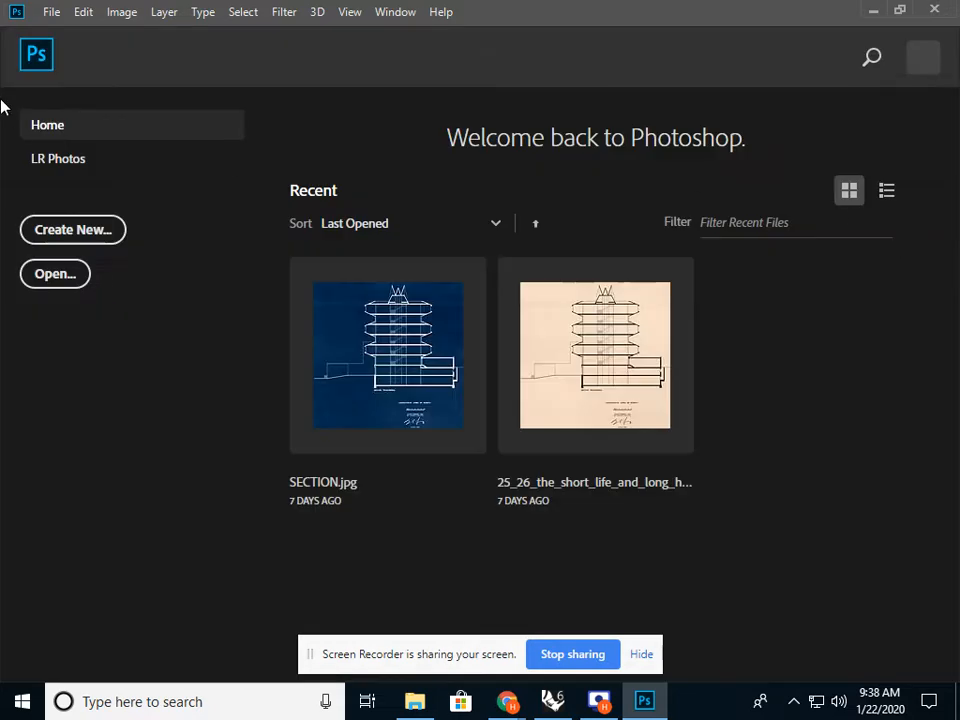
Step: Open the floor-plan image 99a04bbcf4e9673a148b2c8734a428f9 from the Downloads folder and invert its colors
left_click(51, 12)
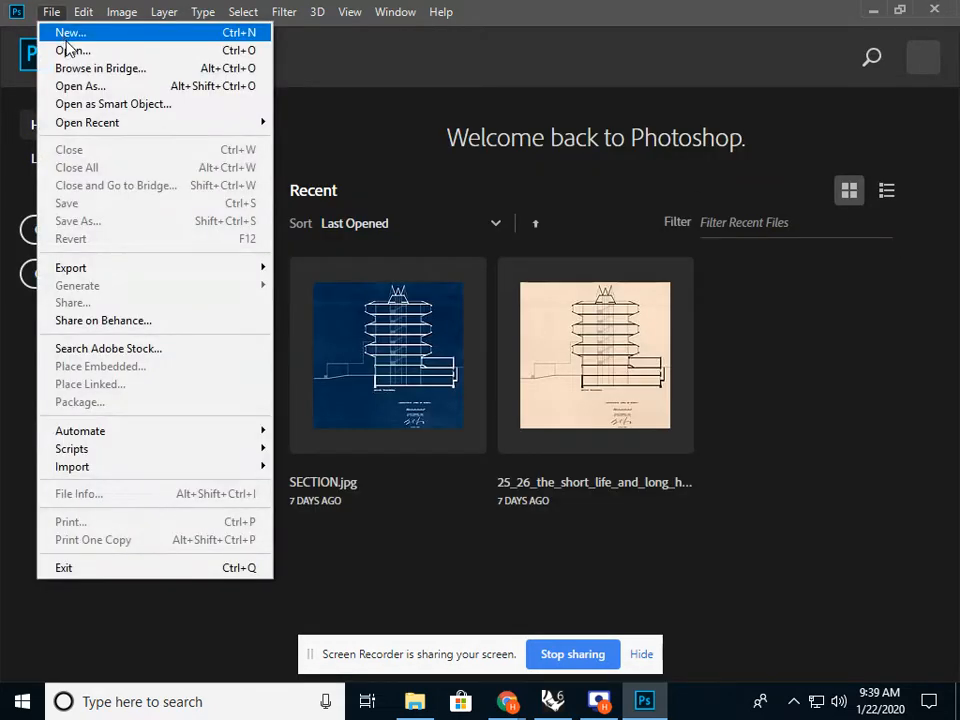
left_click(66, 49)
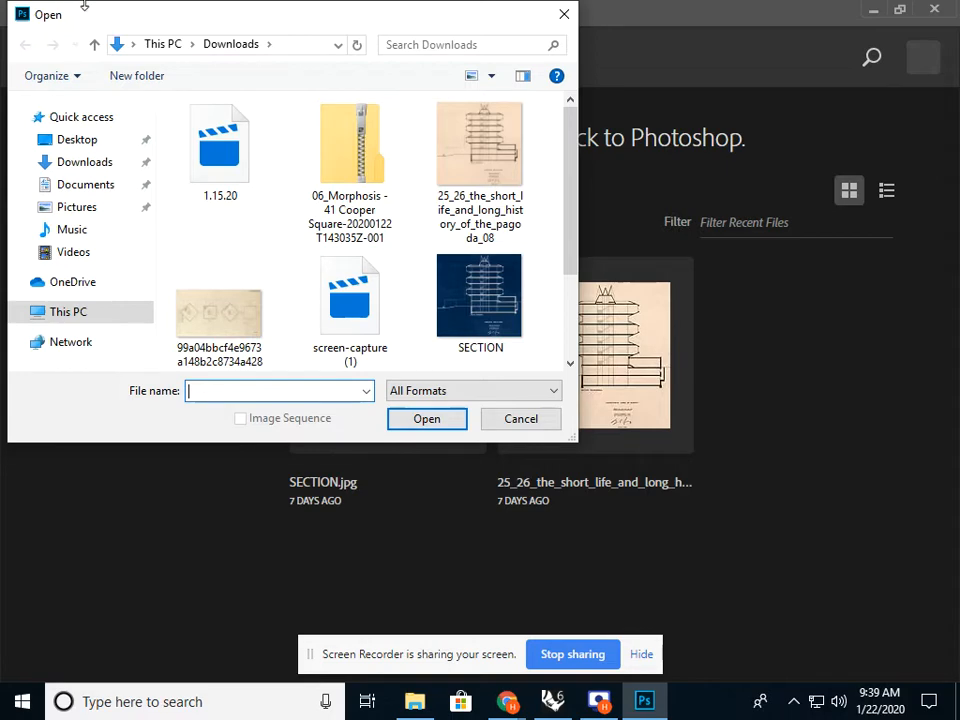
scroll(440, 208, "down", 1)
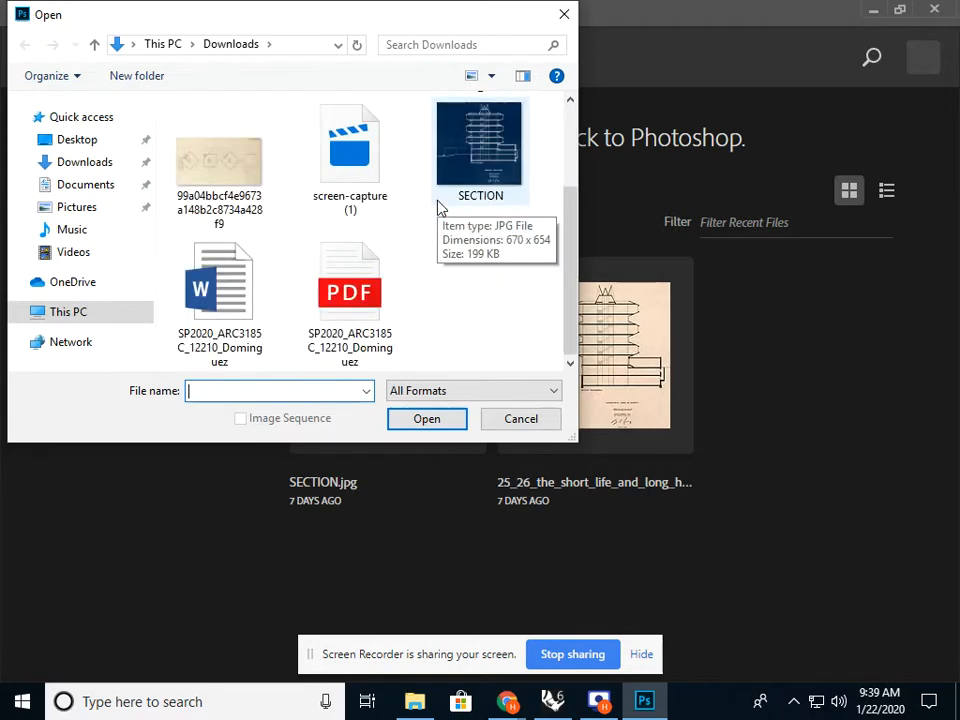
left_click(219, 165)
left_click(429, 418)
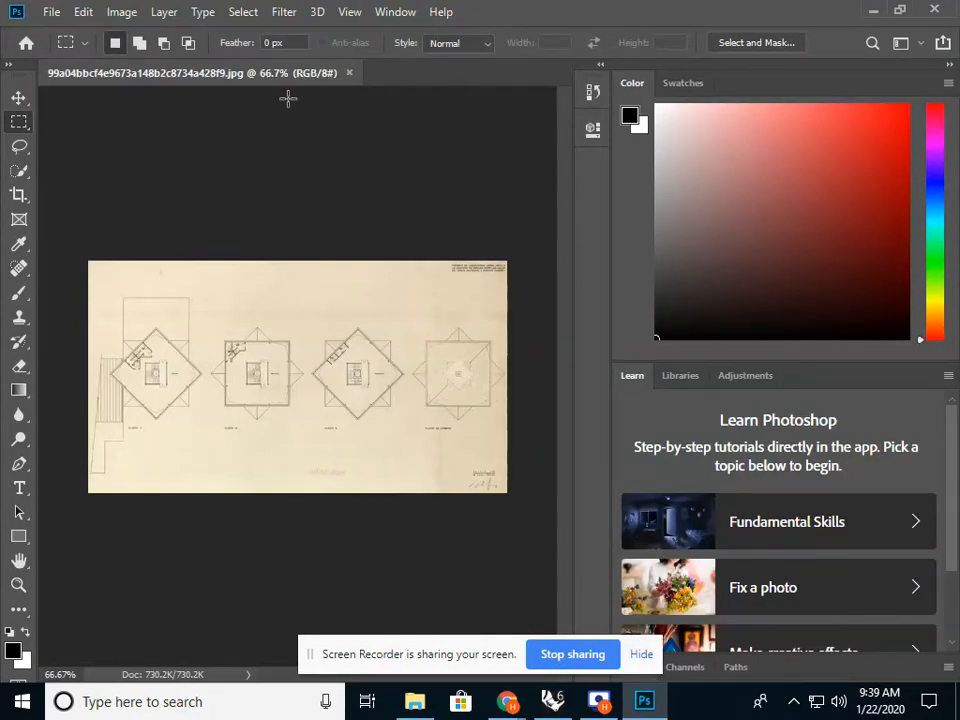
key("ctrl+i")
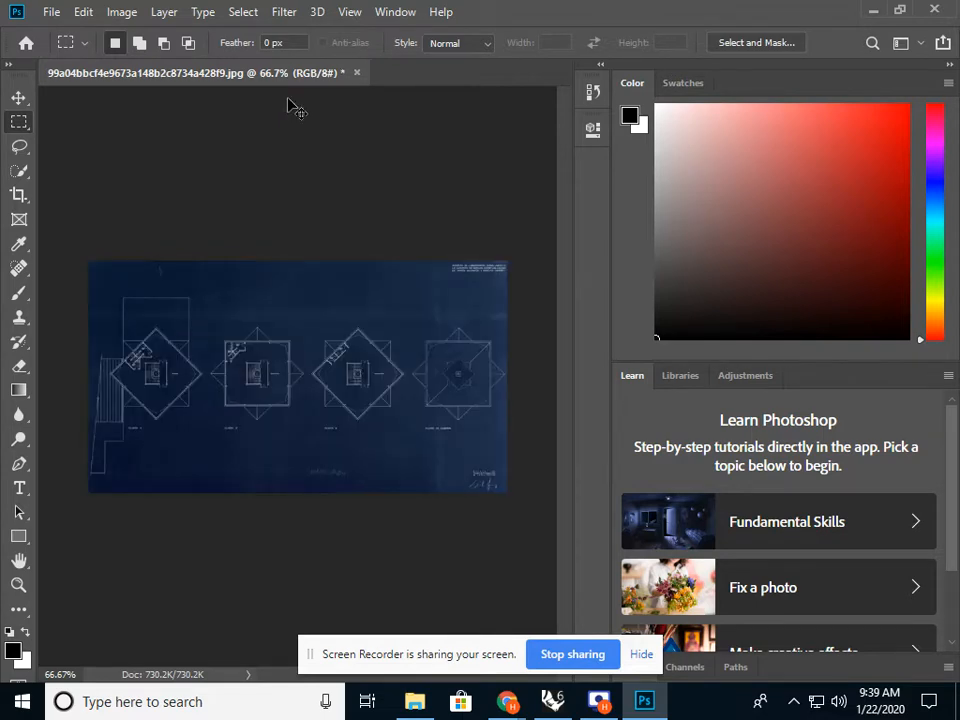
Step: Adjust the image's Levels with input values of 11 for shadows, 1.23 for midtones and 216 for highlights
left_click(84, 12)
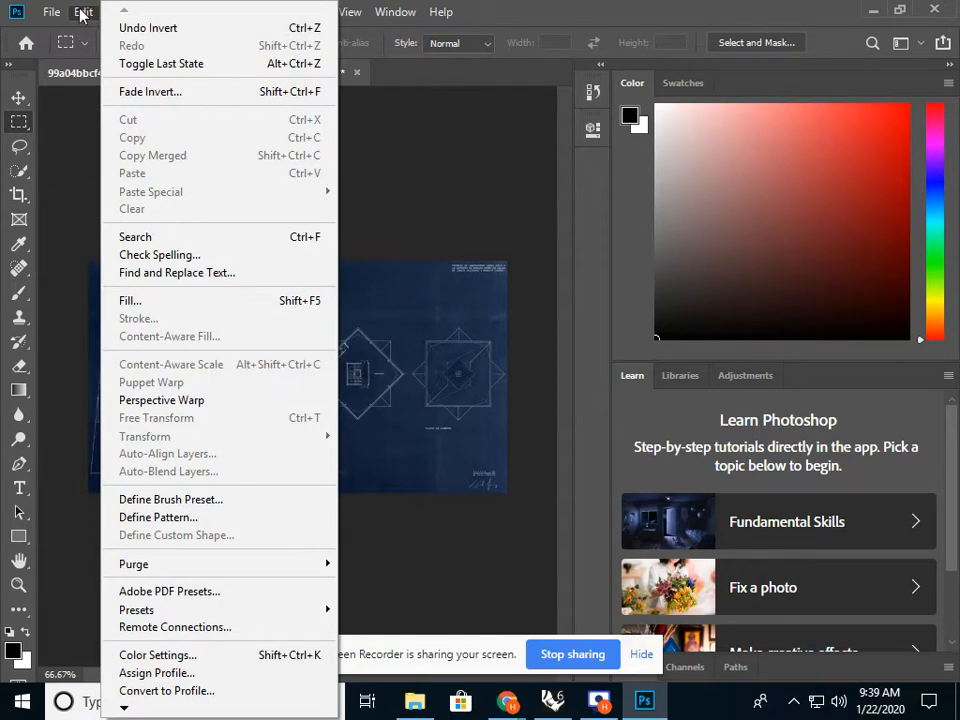
mouse_move(119, 11)
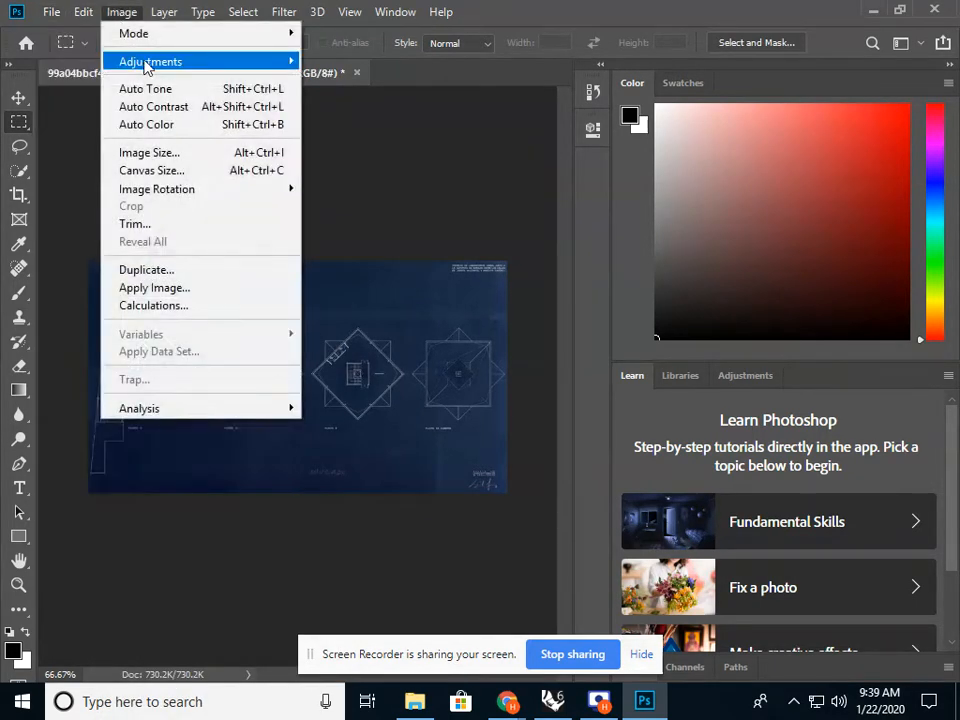
mouse_move(147, 66)
left_click(335, 78)
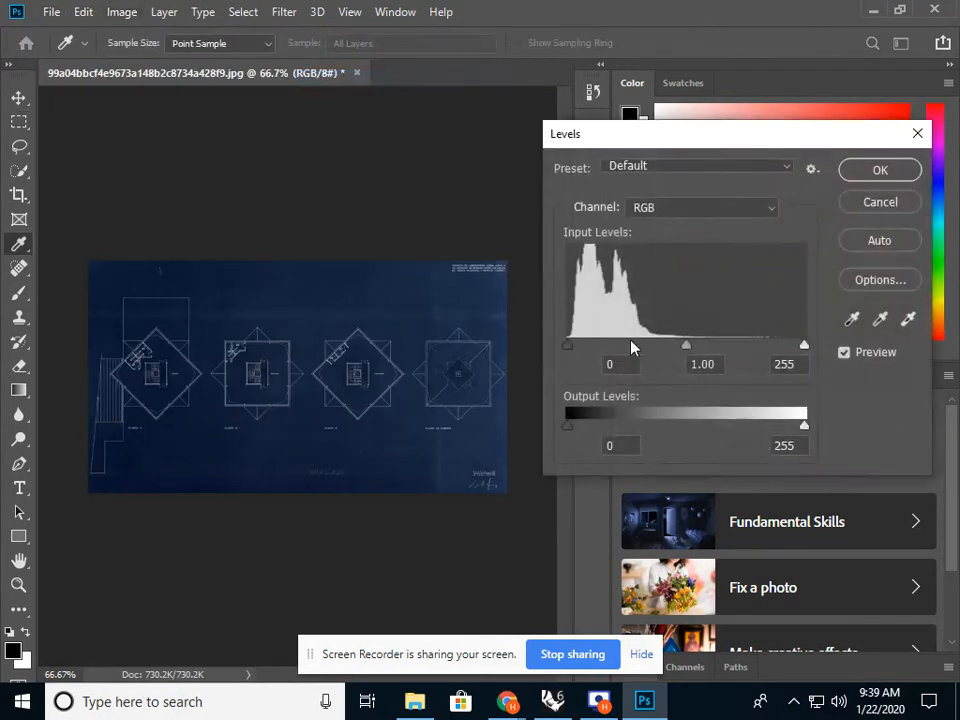
left_click_drag(567, 345, 579, 349)
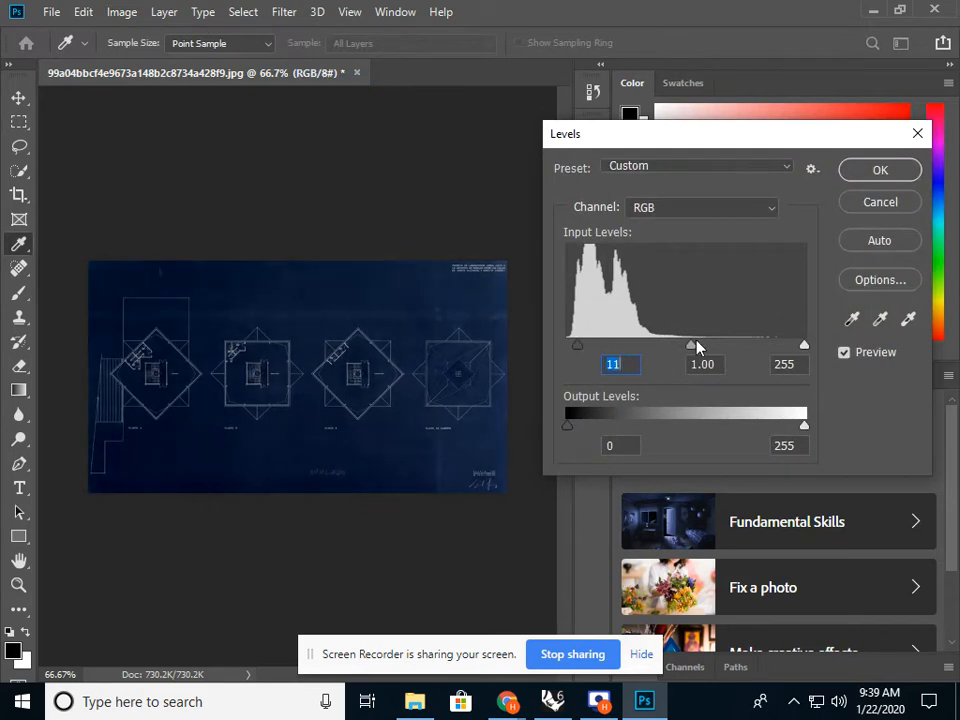
left_click_drag(697, 346, 676, 345)
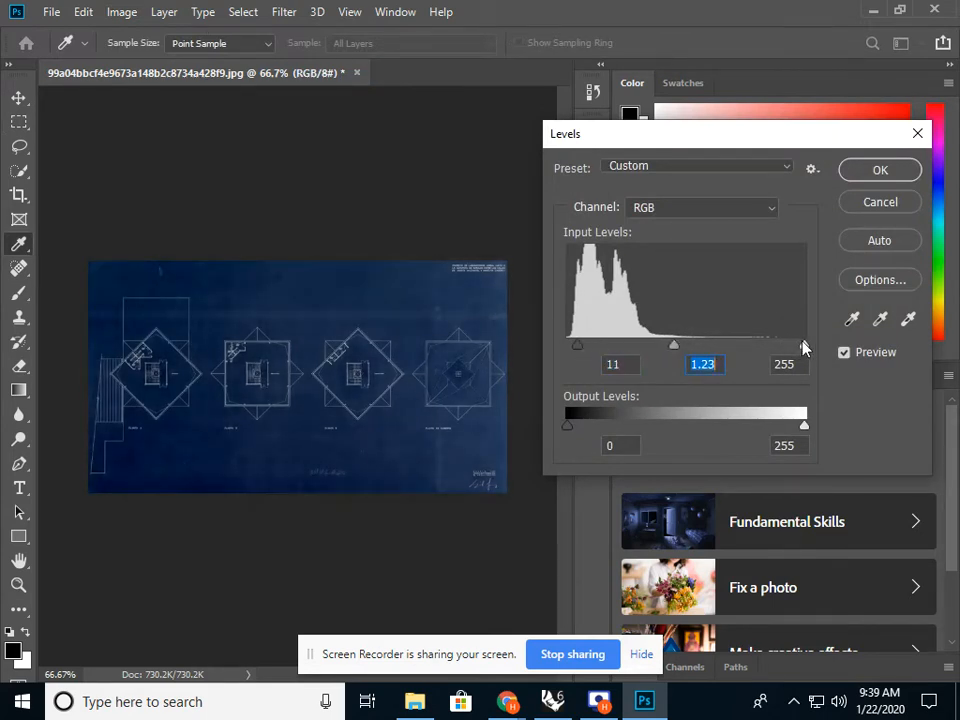
left_click_drag(805, 347, 768, 345)
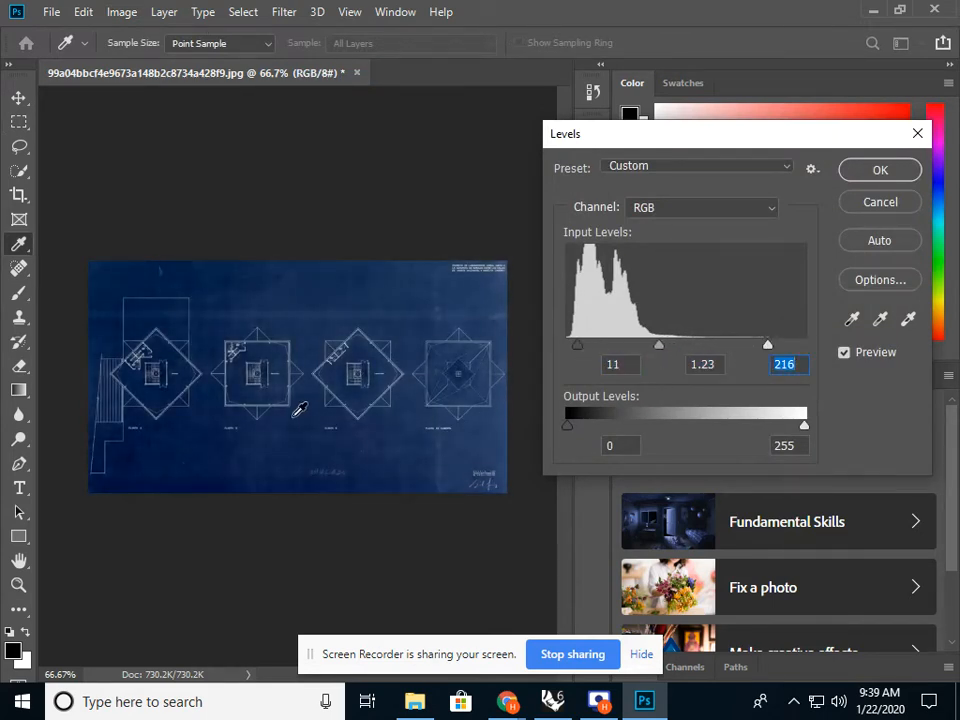
Step: Compare the image with the Levels preview off and on, and apply the adjustment
key("alt")
left_click(845, 356)
left_click(845, 356)
left_click(845, 356)
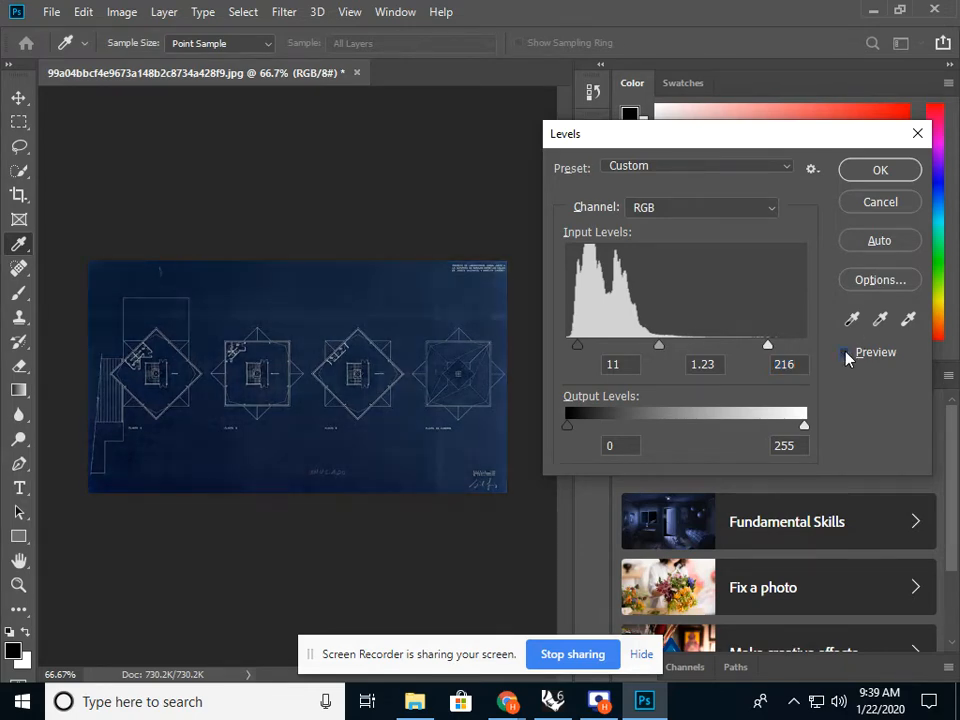
left_click(845, 356)
left_click(862, 180)
key("m")
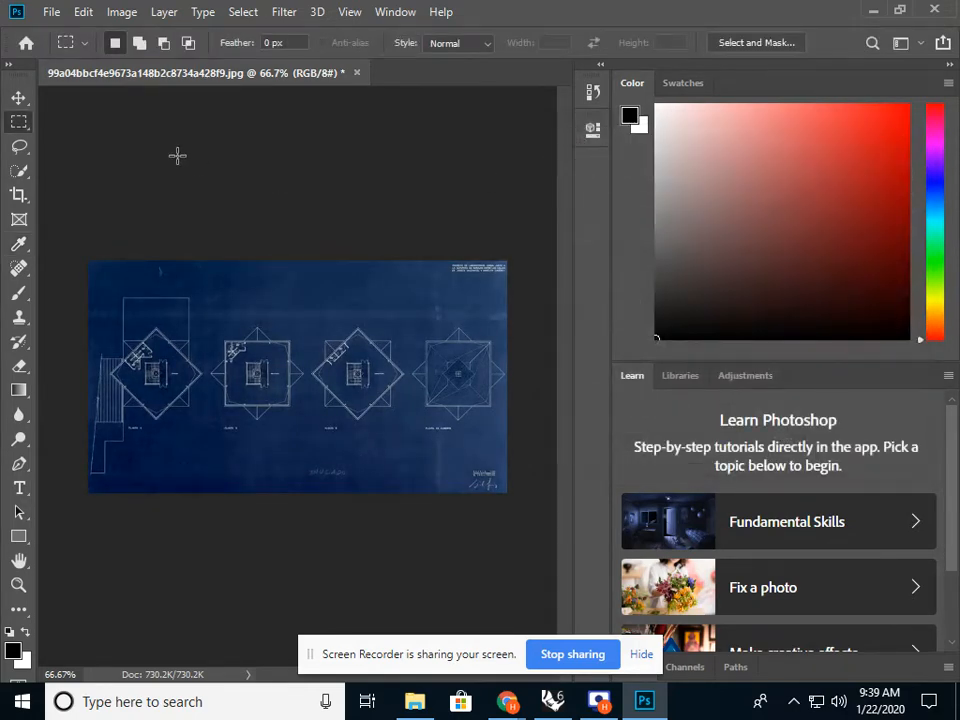
Step: Save the inverted plan as a new maximum-quality JPEG in Downloads, adding "bw" to the end of the file name
left_click(51, 12)
left_click(67, 220)
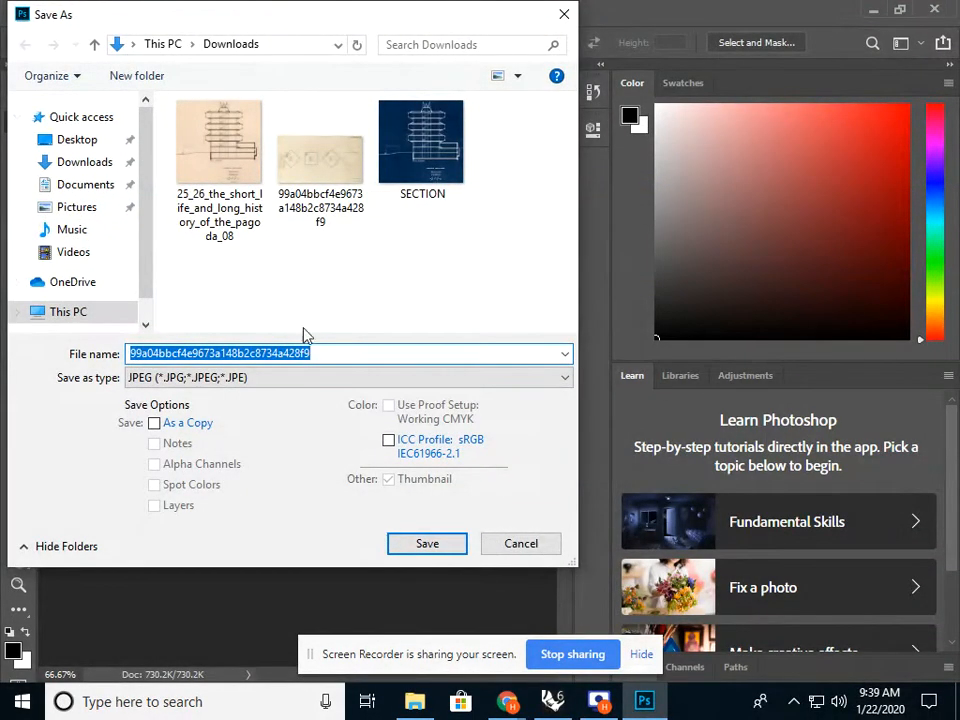
left_click(320, 350)
type("bw")
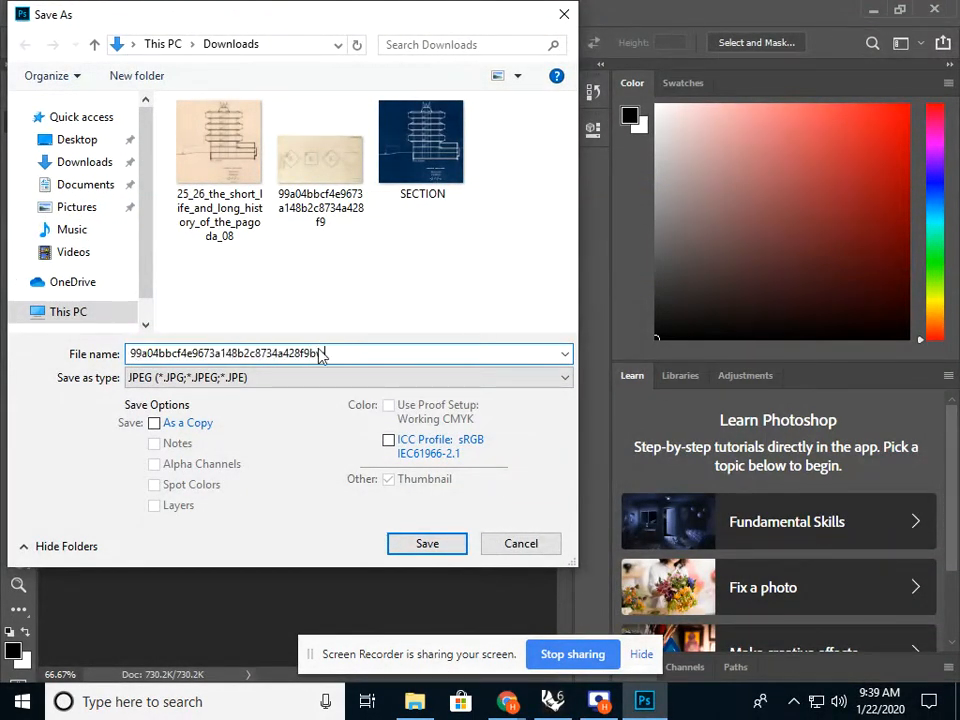
left_click(435, 547)
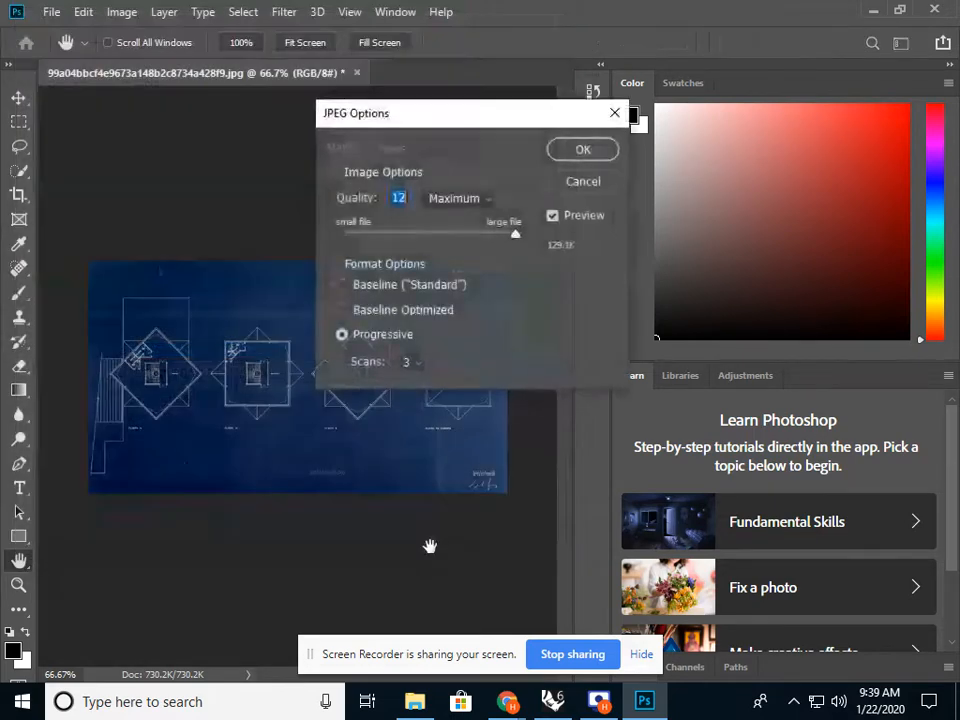
left_click(583, 149)
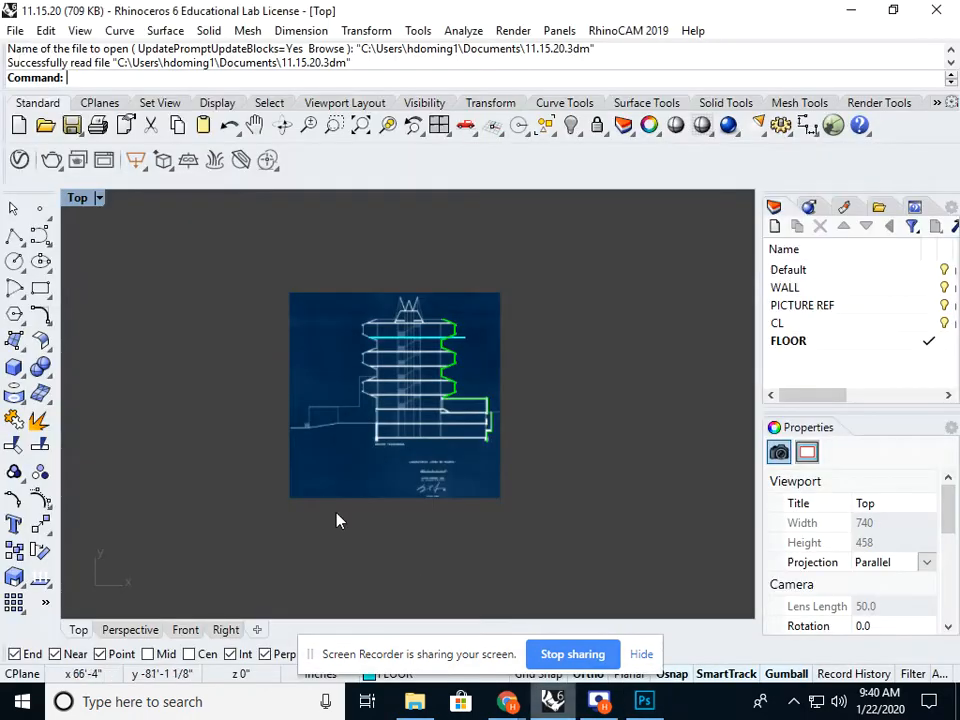
Step: Switch to Rhinoceros and insert the picture 99a04bbcf4e9673a148b2c8734a428f9bw beside the section drawing in the Top view, at about the same height
right_click_drag(581, 497, 411, 476)
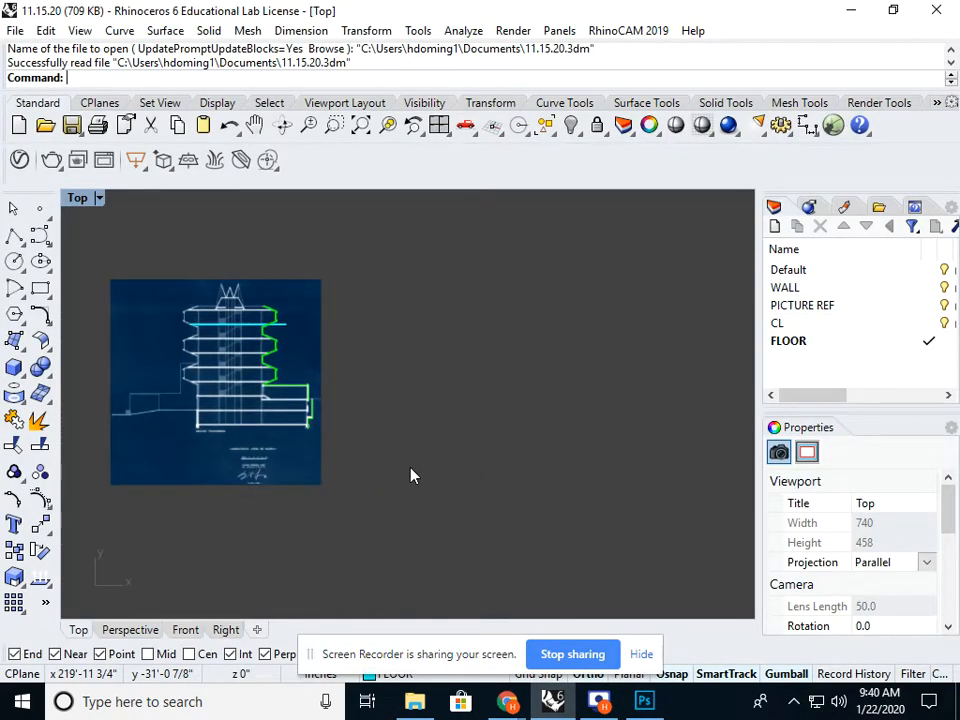
type("Picture")
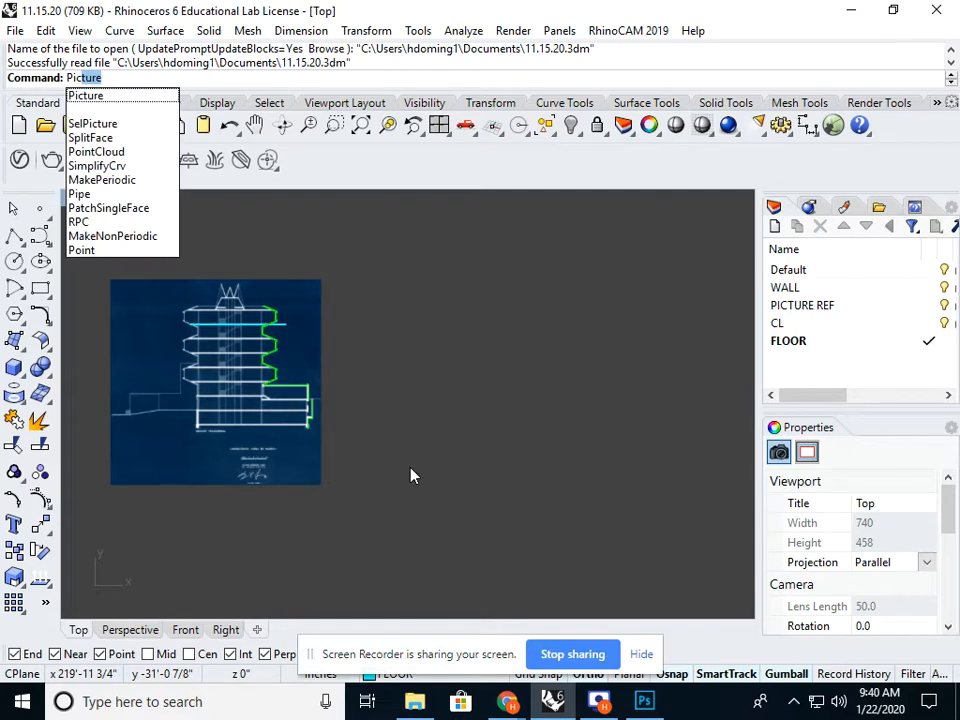
key("Return")
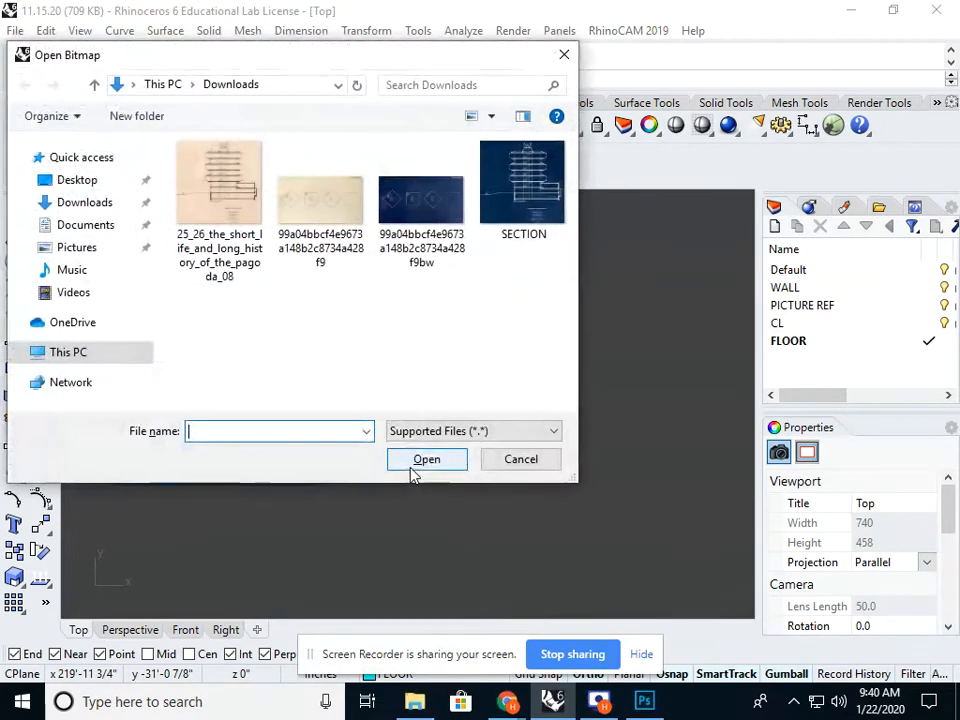
left_click(440, 220)
left_click(443, 460)
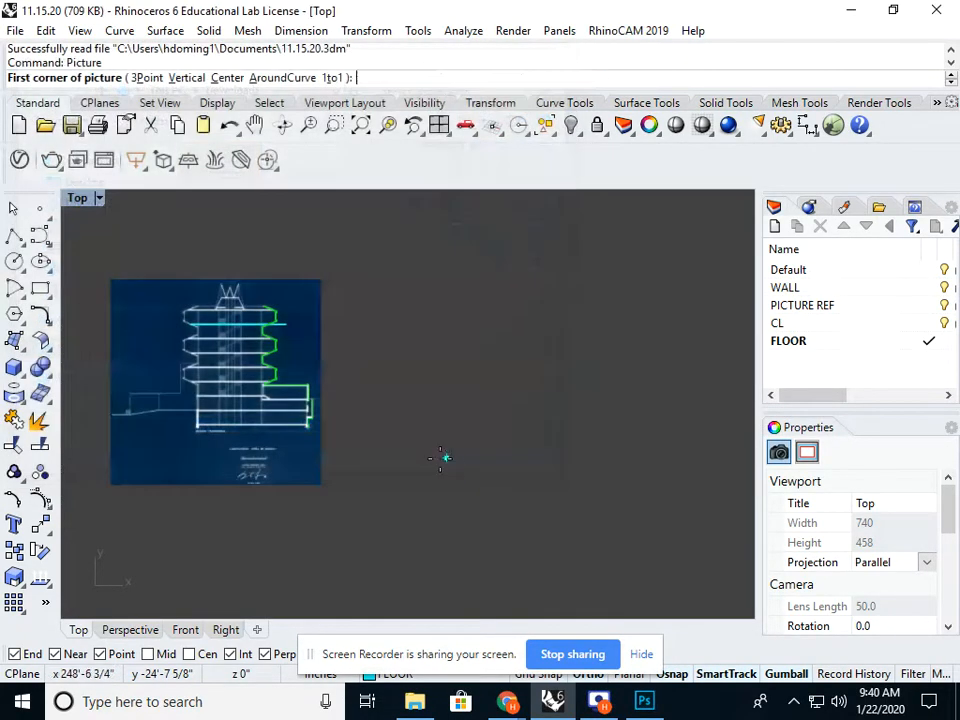
left_click(338, 480)
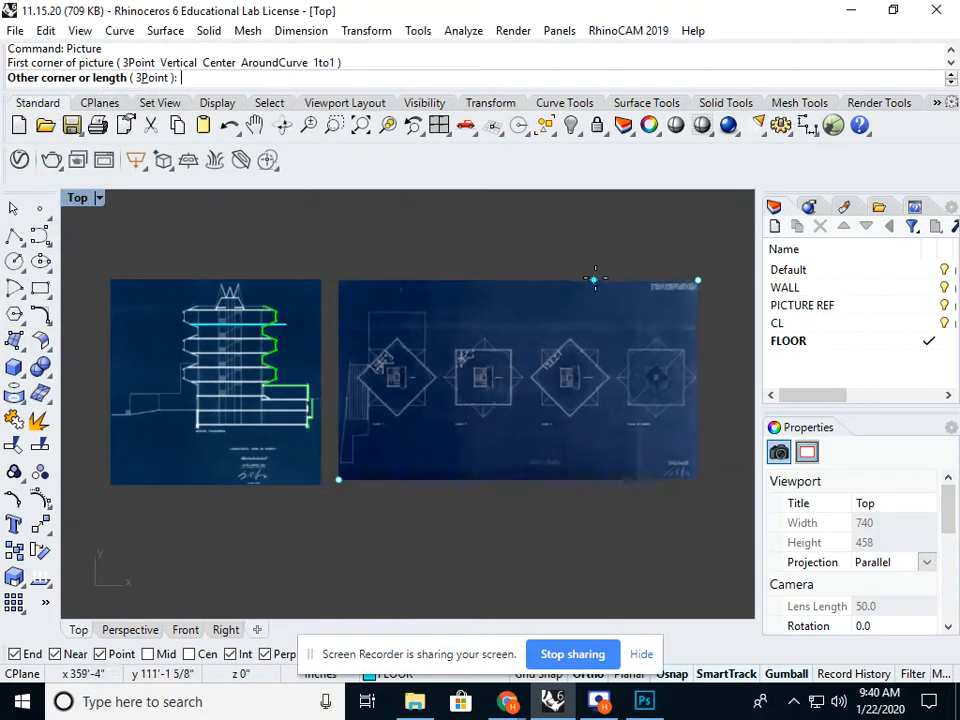
left_click(599, 270)
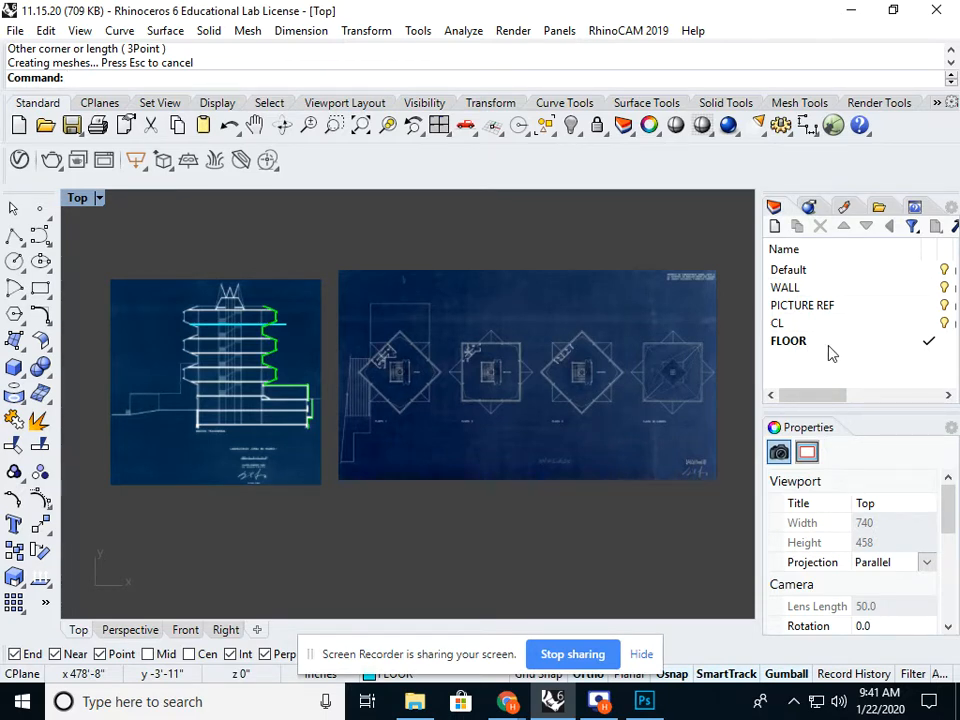
Step: Move the inserted floor-plan picture to the PICTURE REF layer
left_click_drag(446, 249, 403, 336)
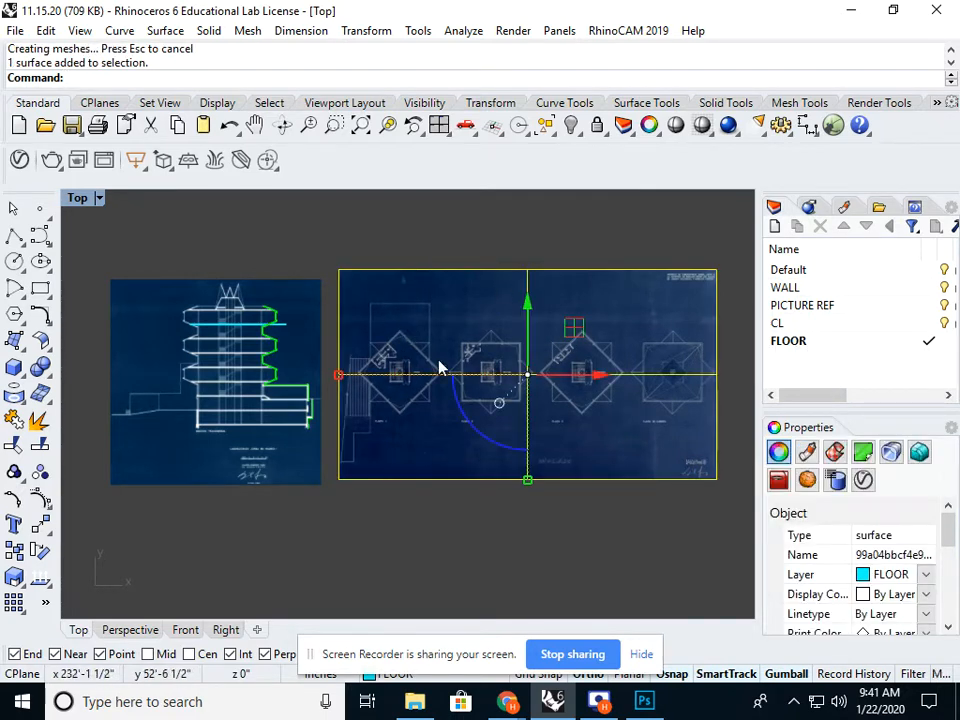
right_click(800, 306)
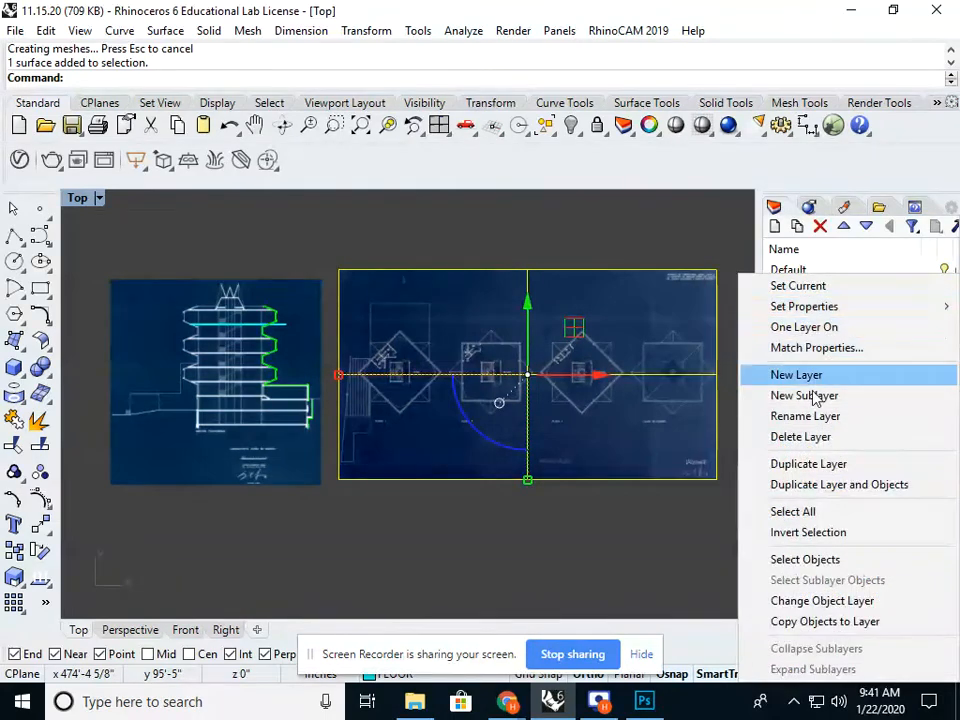
left_click(800, 601)
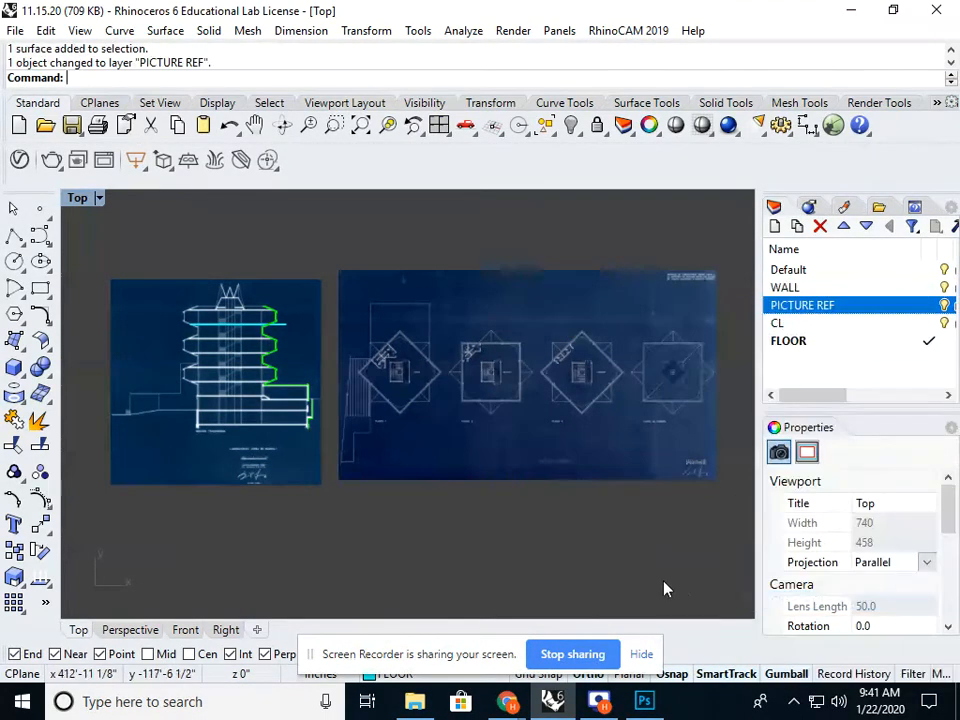
Step: Hide and show the PICTURE REF layer to check which images belong to it
left_click(944, 305)
left_click(944, 305)
left_click(944, 305)
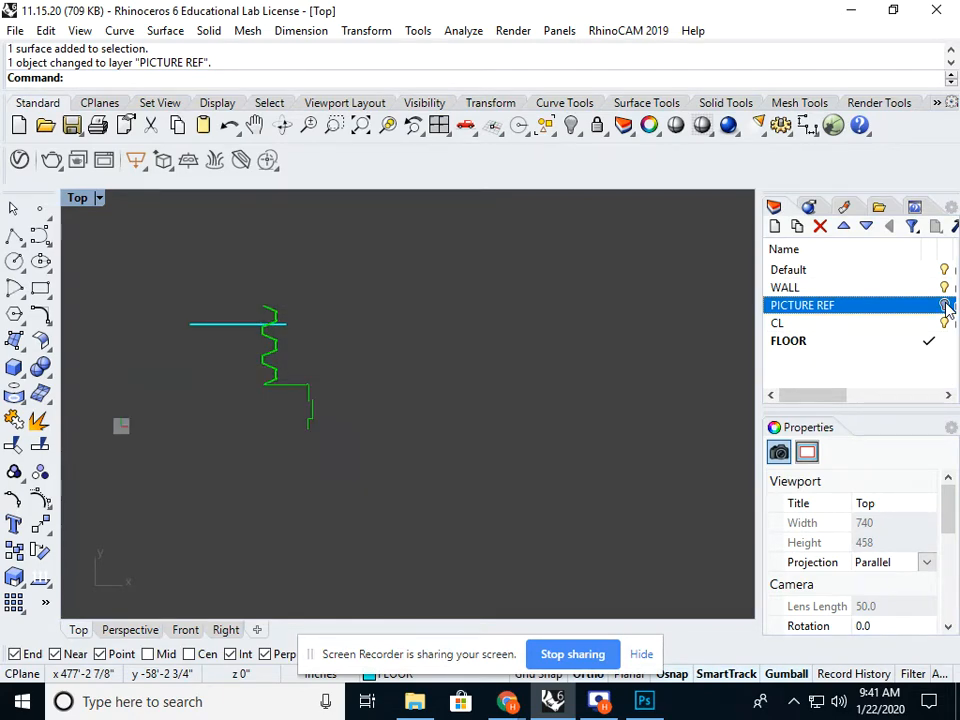
left_click(944, 305)
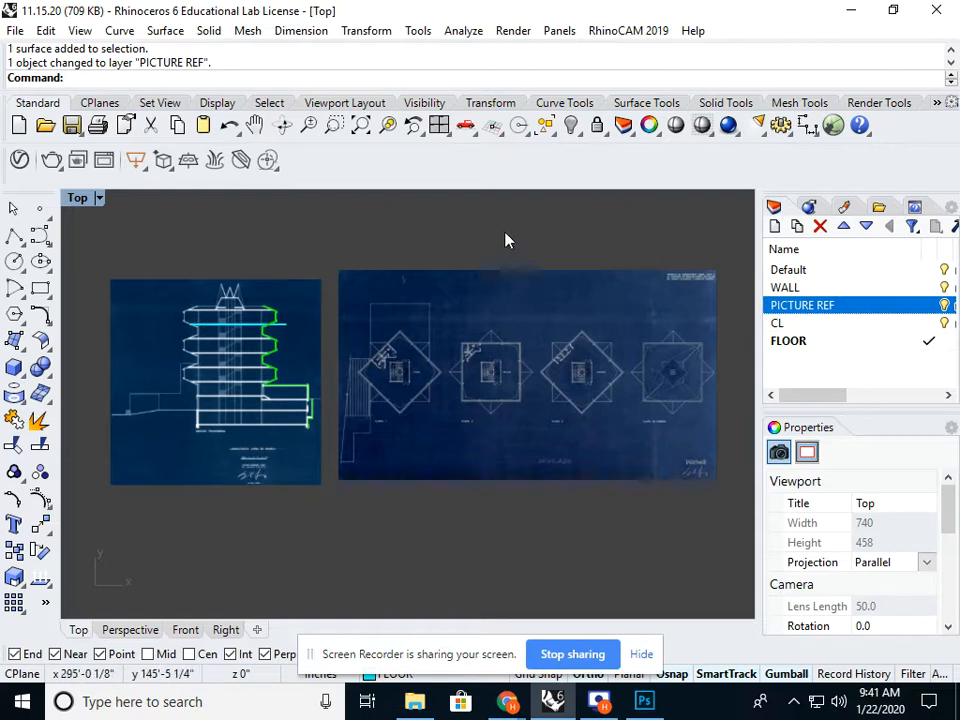
right_click_drag(596, 338, 511, 352)
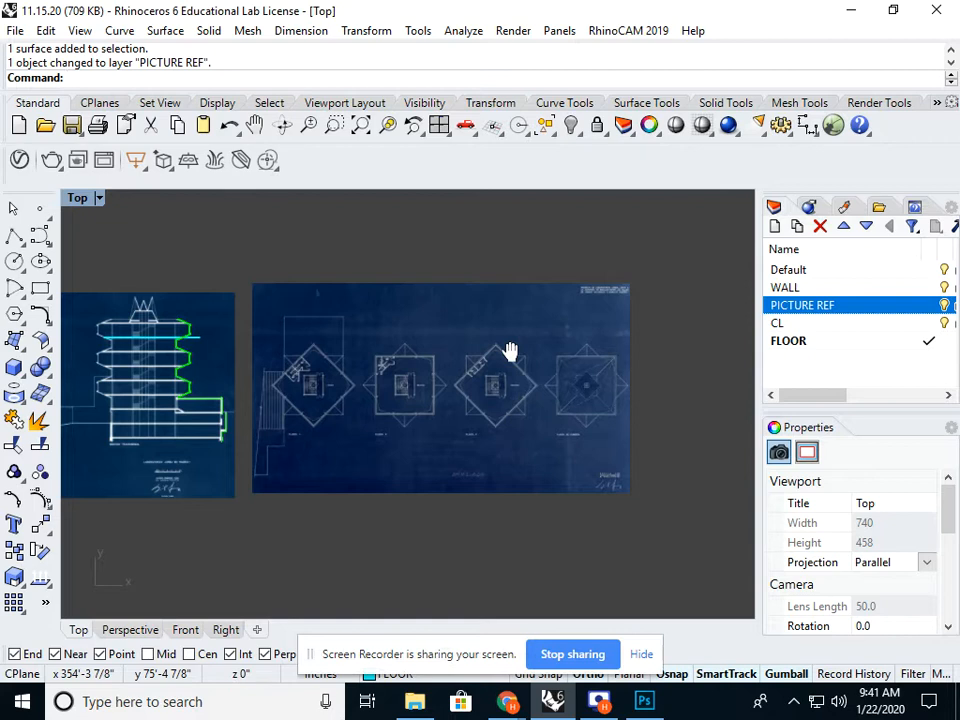
right_click_drag(510, 351, 596, 346)
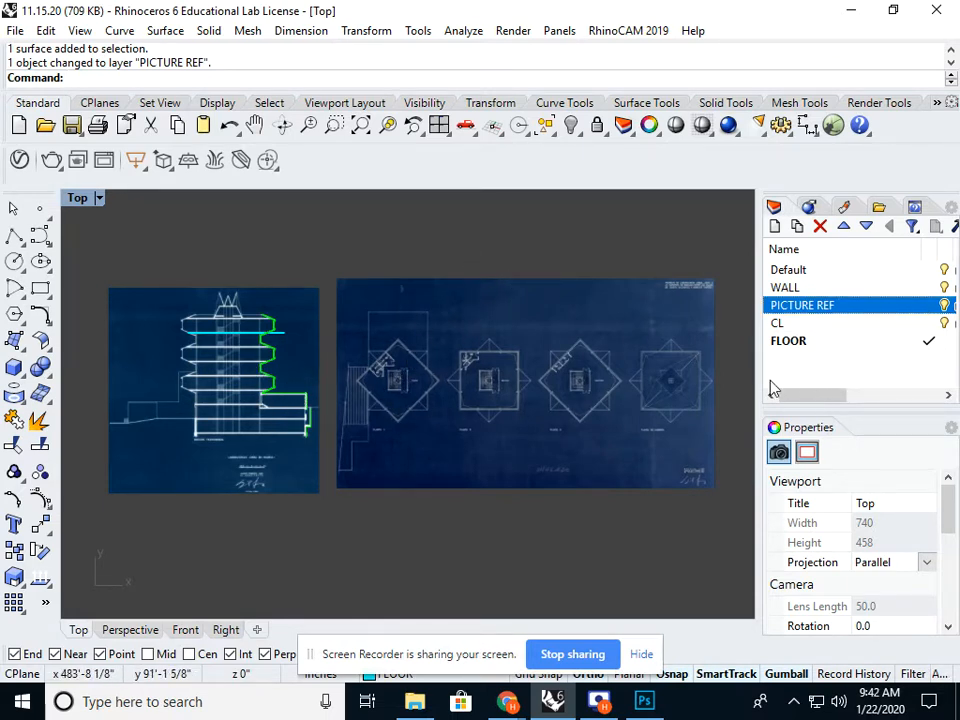
Step: Rotate the floor-plan picture 90 degrees clockwise about the centre of its first plan, so the plans run downward
left_click_drag(759, 381, 706, 381)
left_click(510, 354)
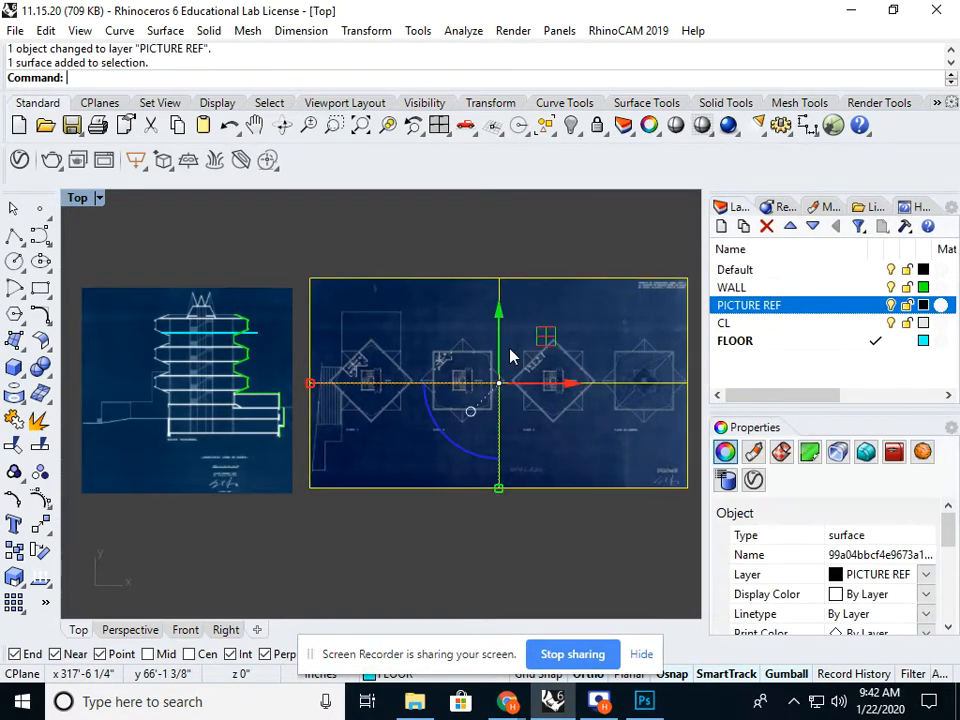
type("ro")
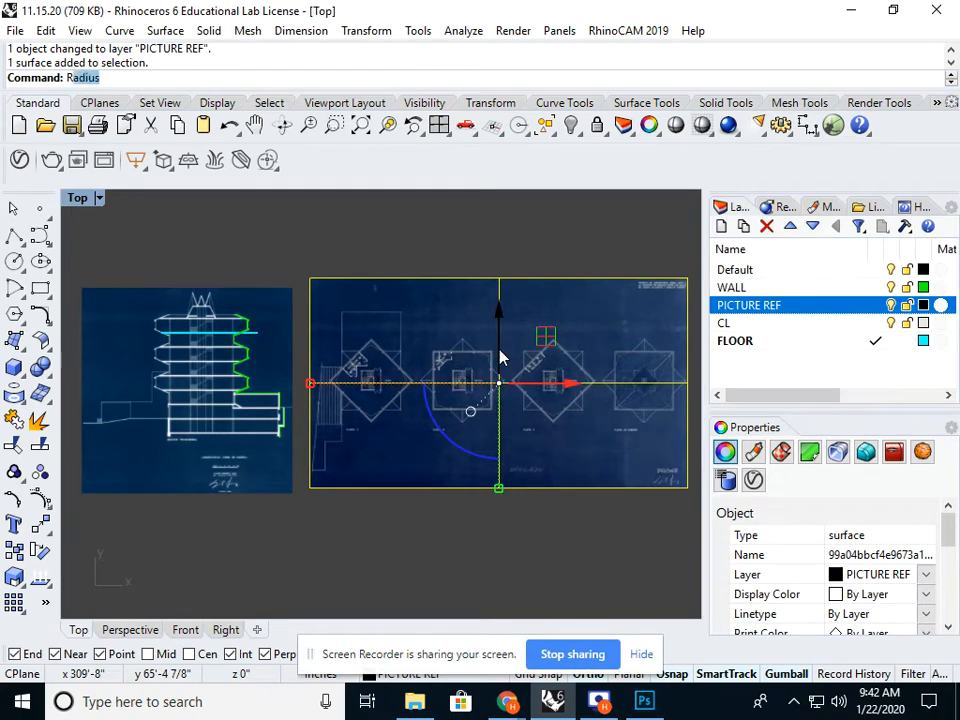
key("Return")
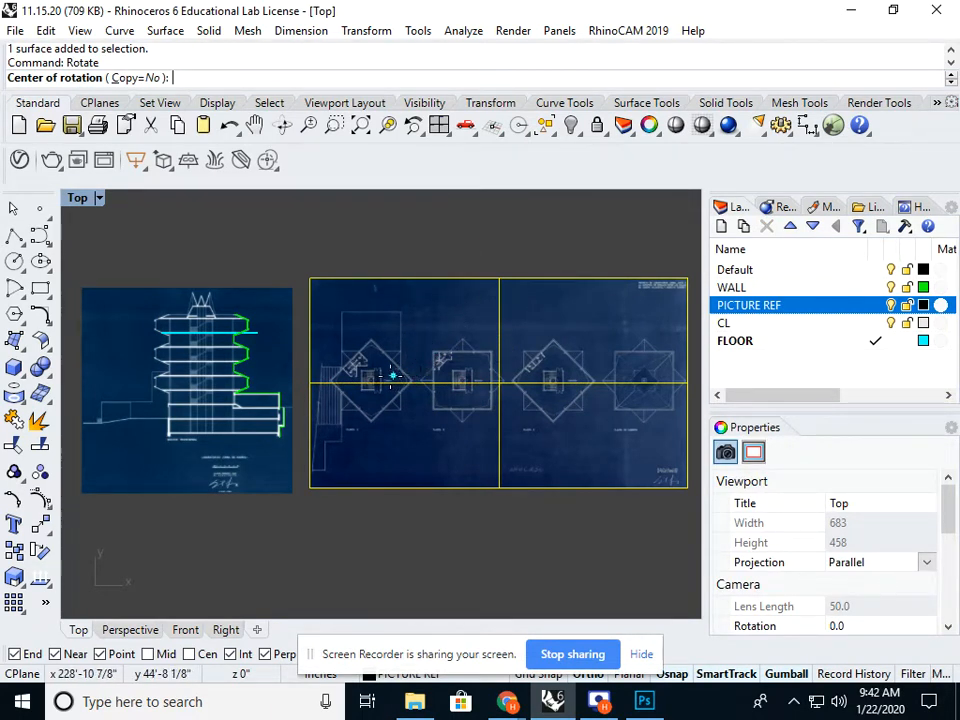
left_click(371, 378)
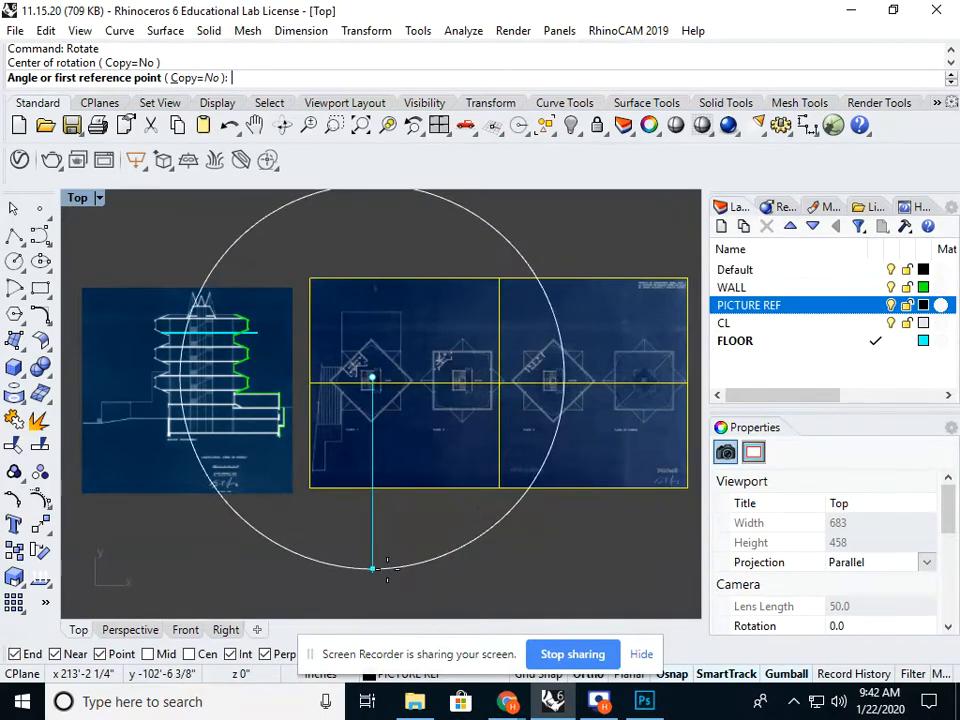
left_click(372, 563)
key("Escape")
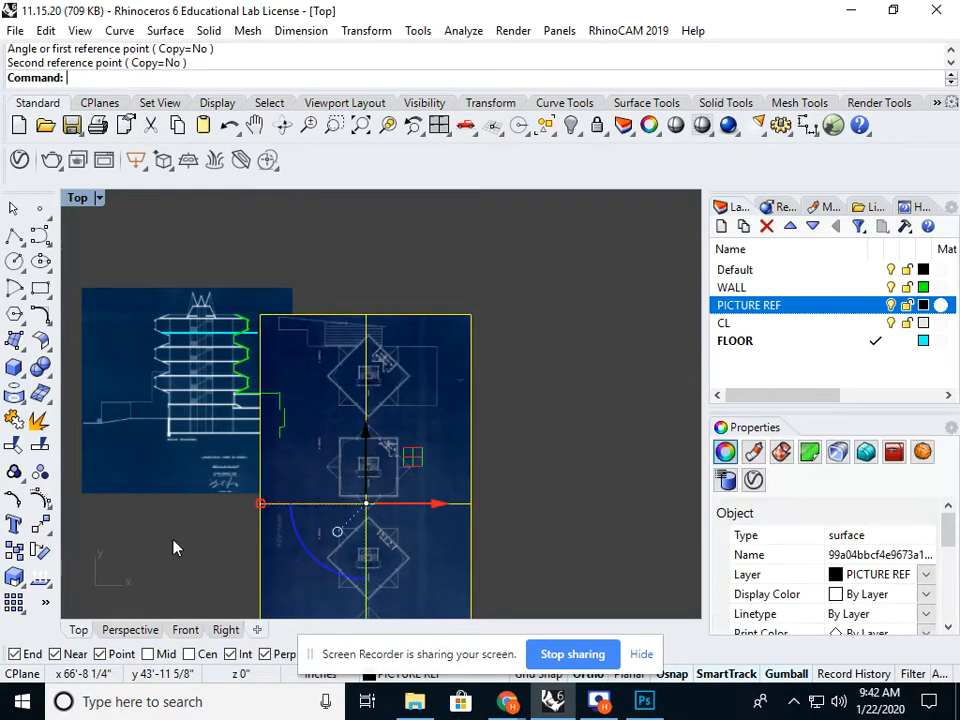
Step: Move the rotated picture horizontally over the section, lining the first plan's outer corner up with the building's outer floor edge
type("m")
key("Return")
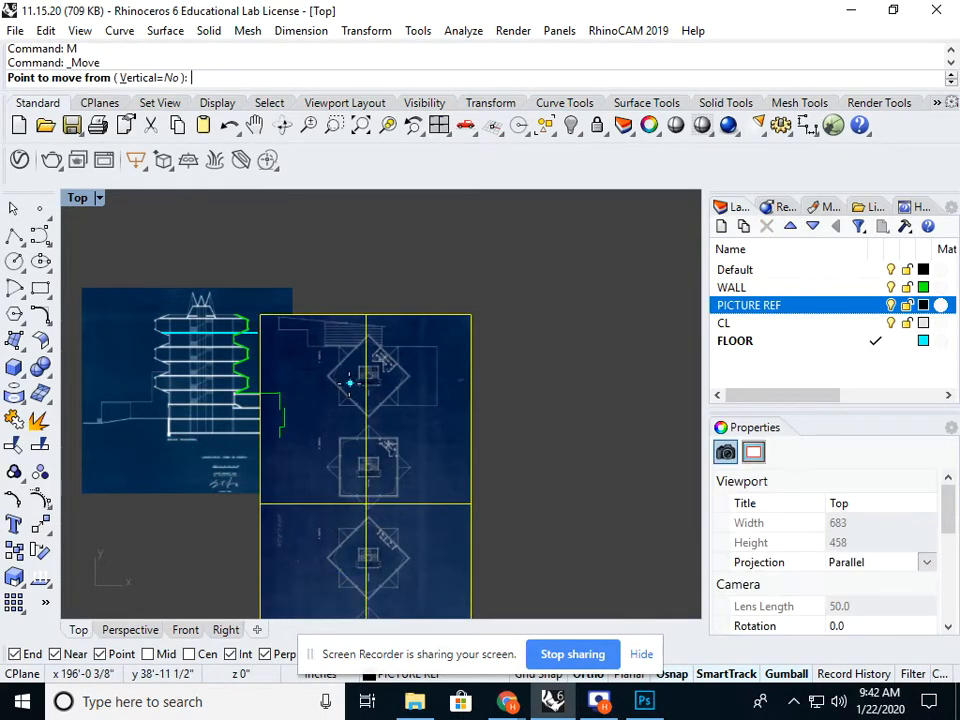
left_click(328, 375)
scroll(193, 404, "up", 5)
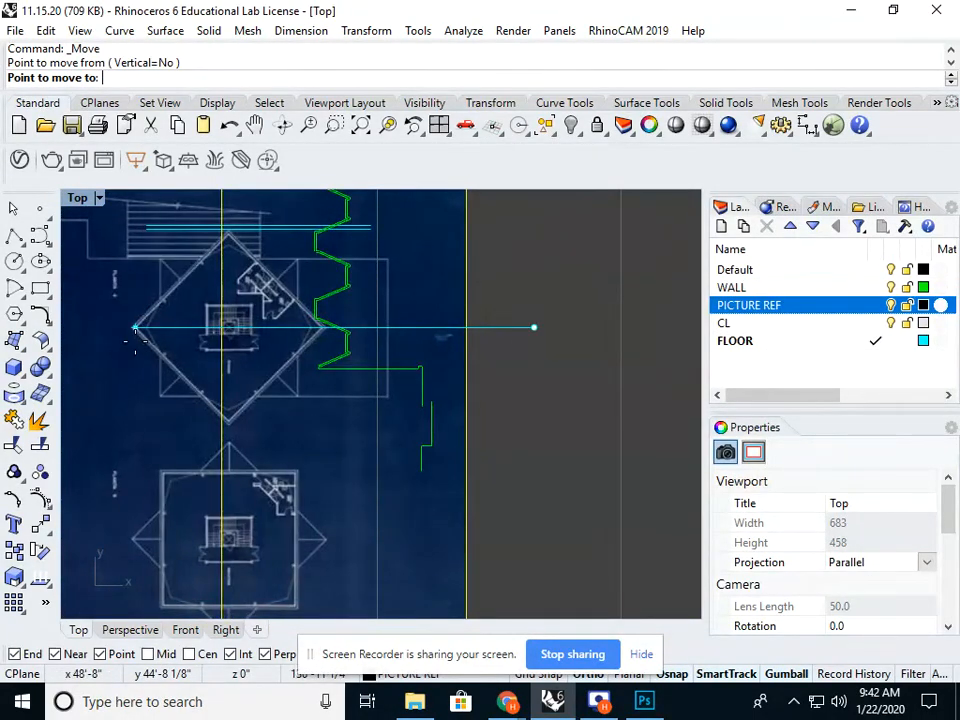
left_click(137, 330)
scroll(190, 352, "down", 3)
right_click_drag(224, 350, 301, 350)
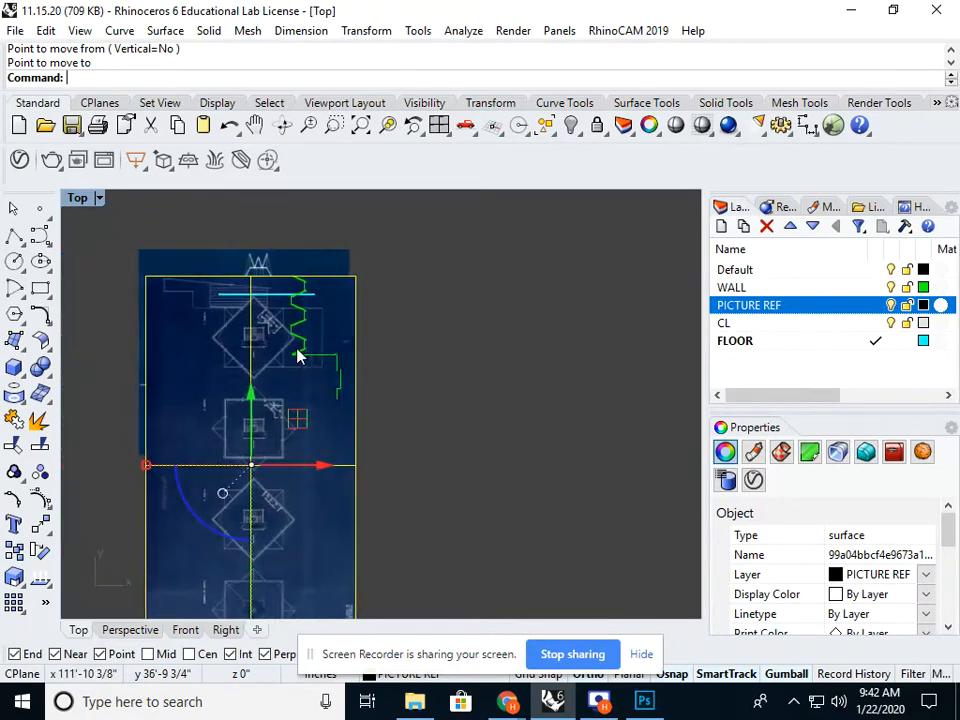
left_click(397, 352)
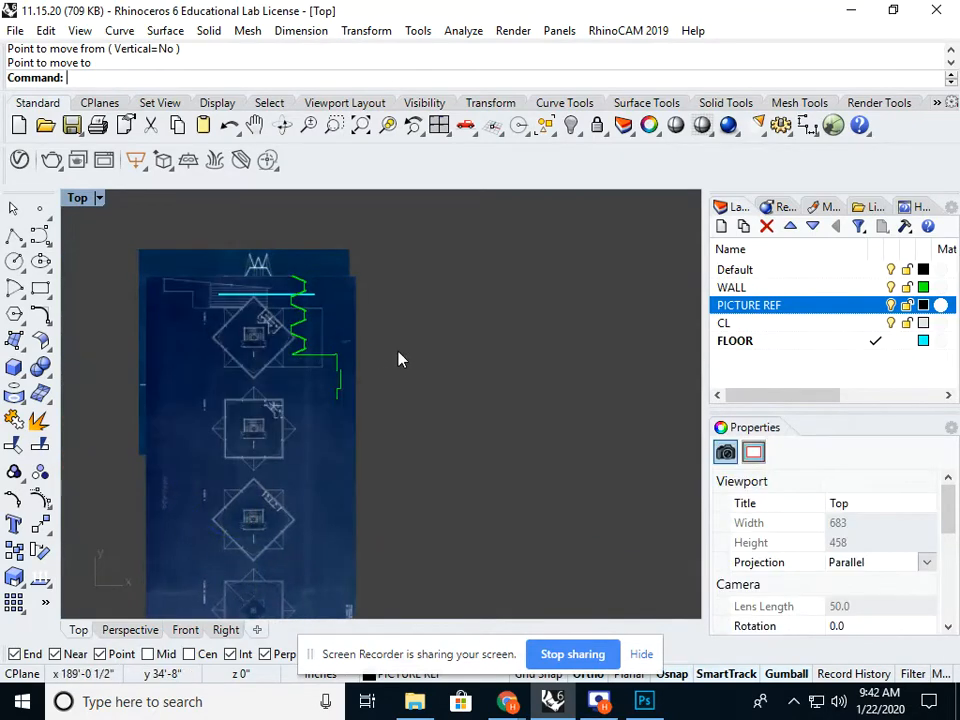
Step: Move the floor-plan picture horizontally about 200 feet away from the section so the two drawings stand side by side
left_click(355, 325)
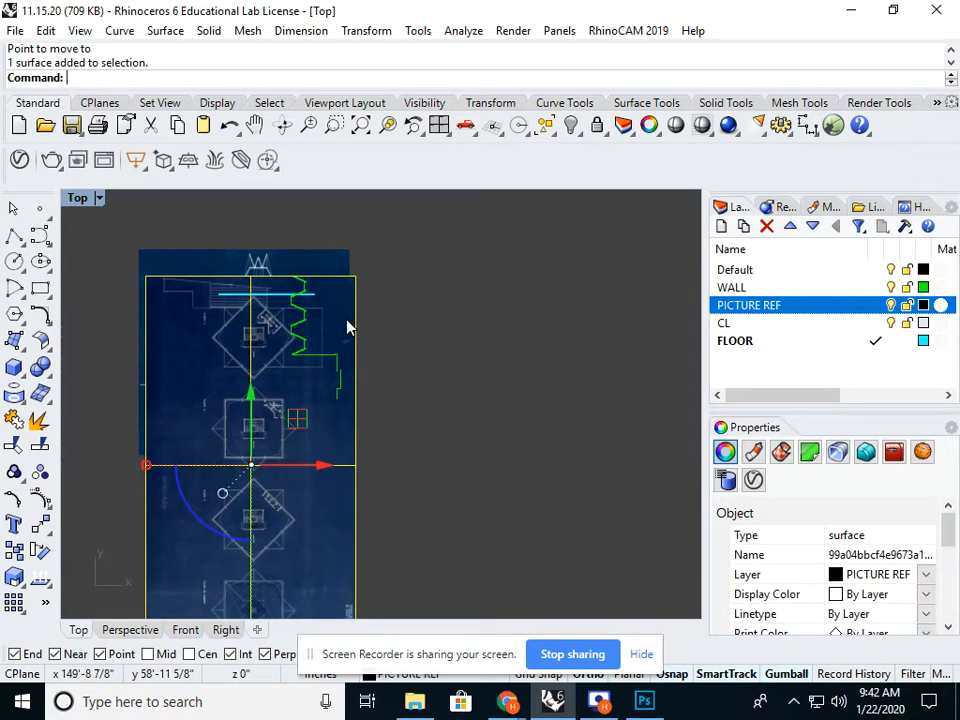
type("m")
key("Return")
left_click(420, 353)
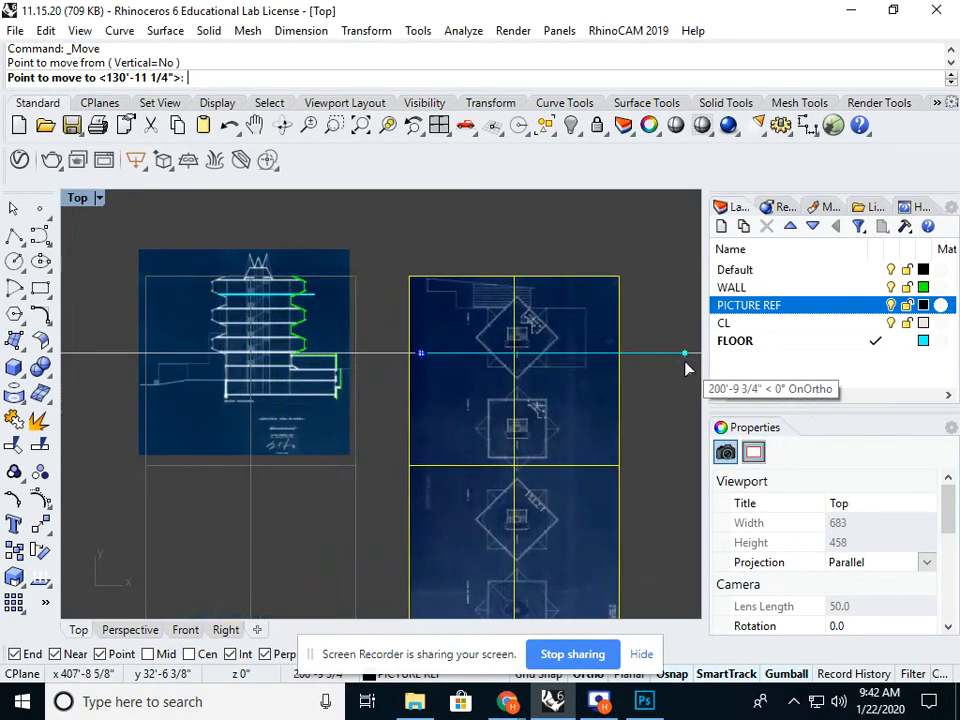
left_click(686, 366)
right_click_drag(680, 370, 604, 396)
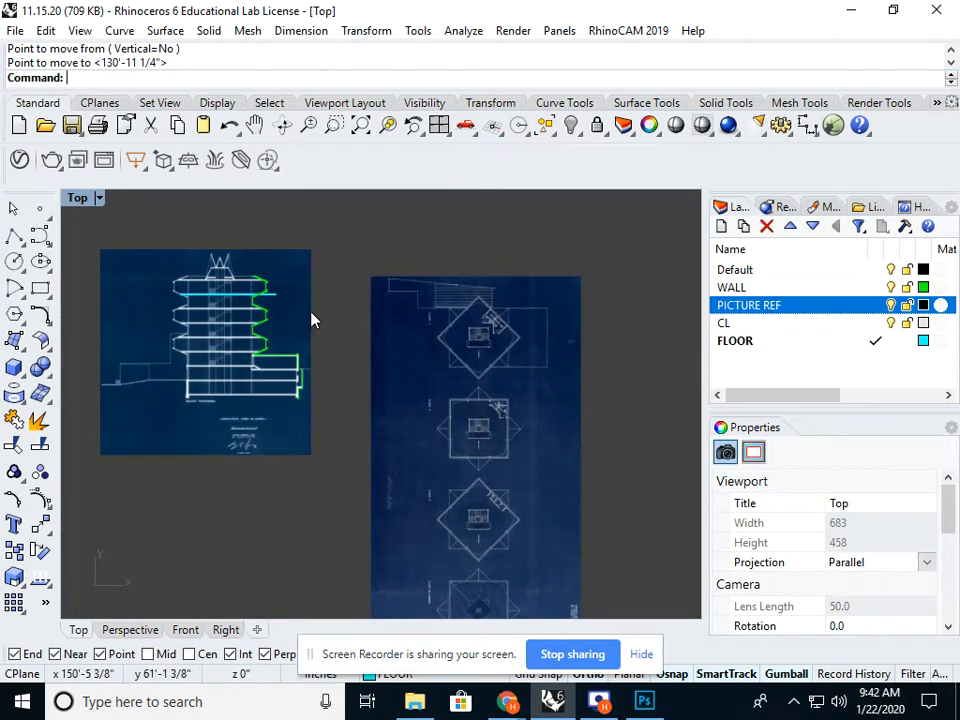
Step: Make WALL the current layer and lock the PICTURE REF layer
right_click_drag(514, 336, 441, 340)
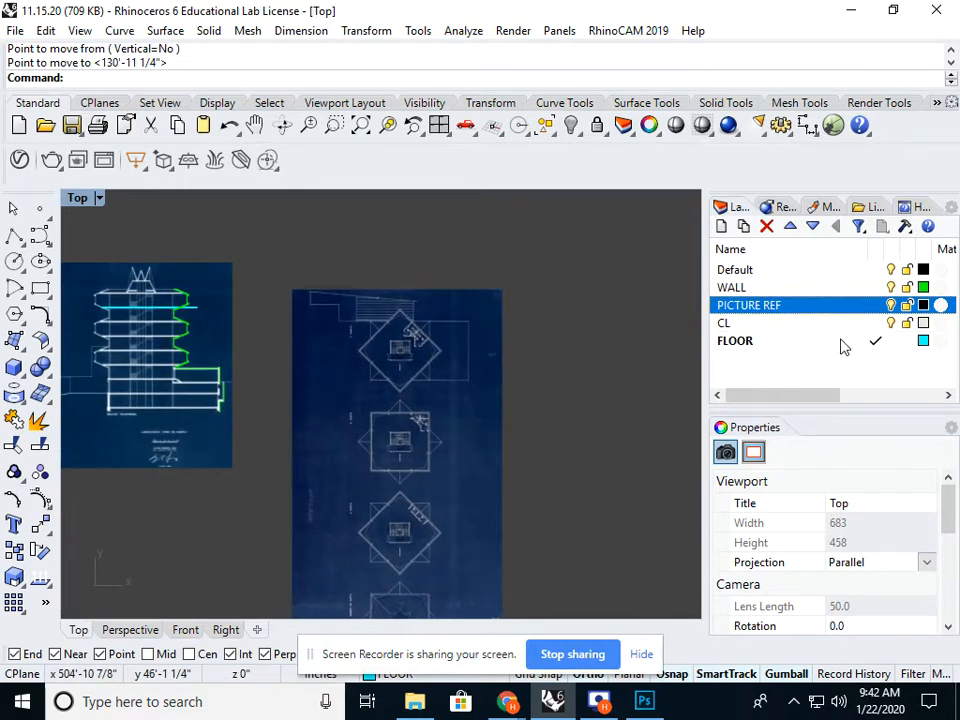
left_click(874, 287)
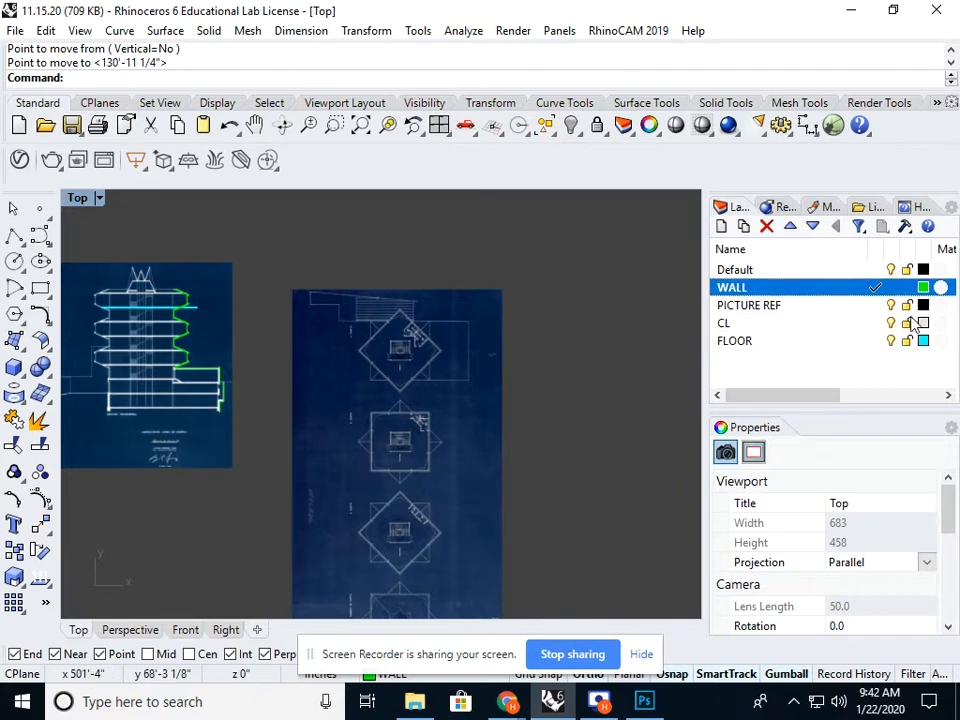
left_click(907, 306)
left_click(14, 235)
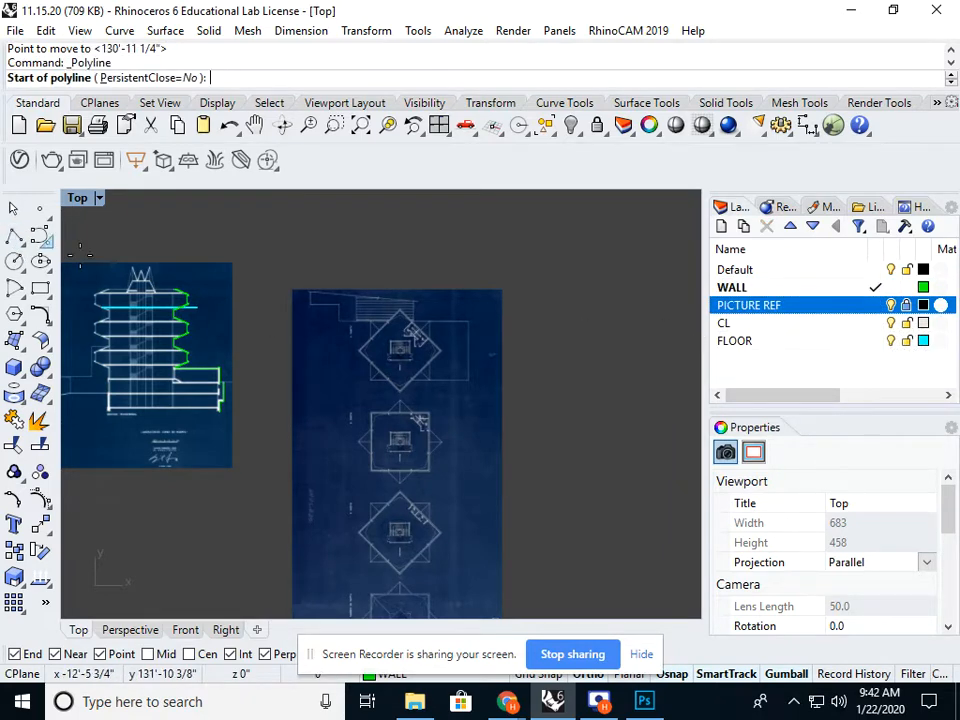
scroll(424, 324, "up", 8)
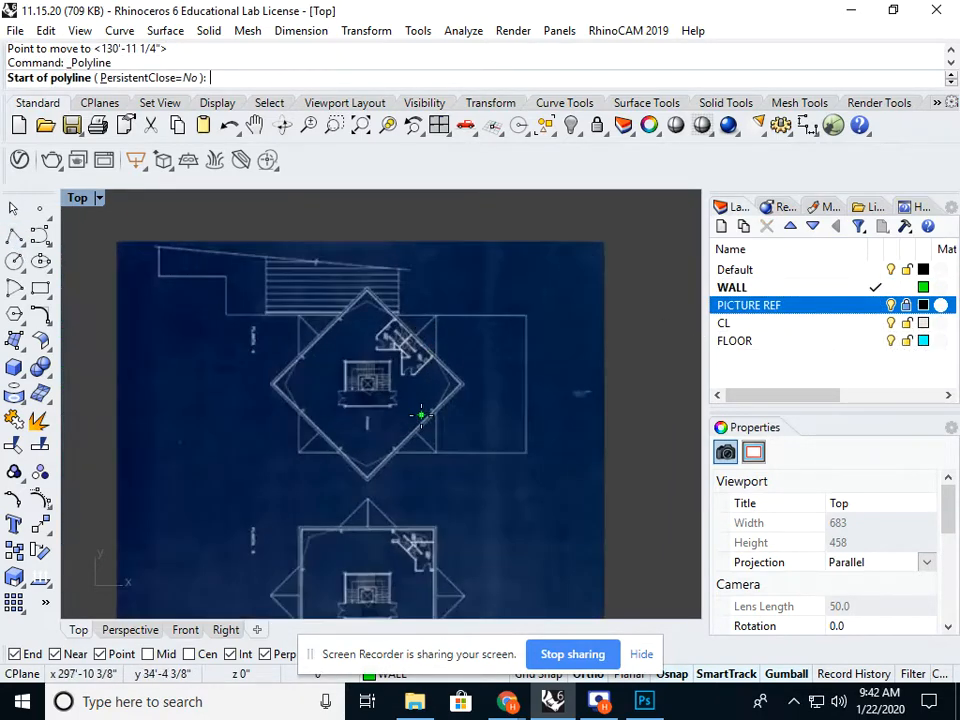
scroll(421, 416, "down", 4)
right_click_drag(421, 419, 426, 317)
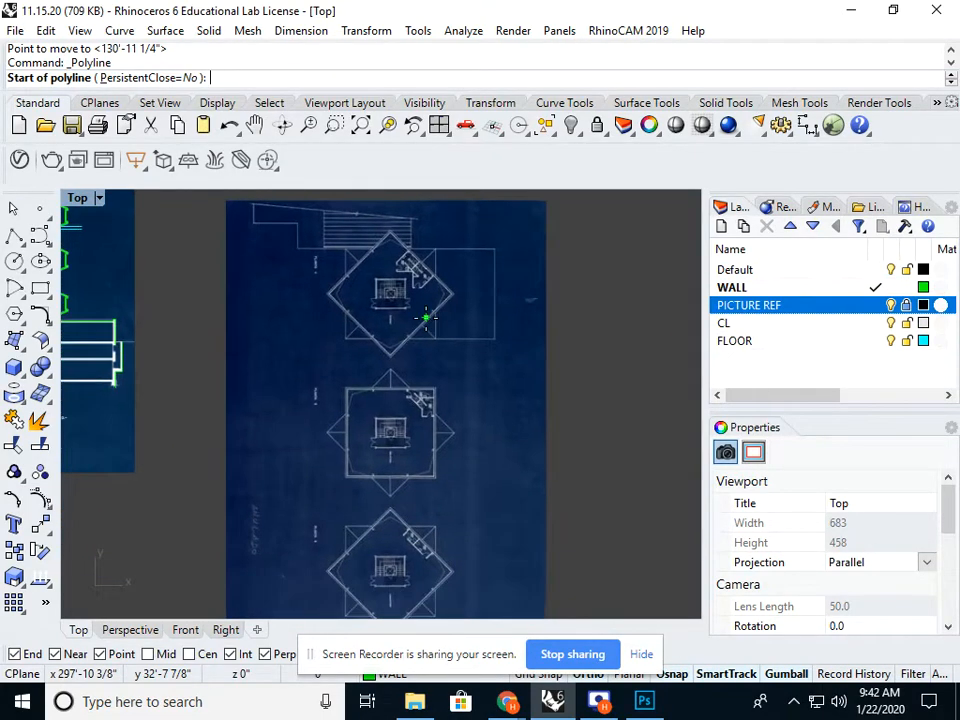
scroll(421, 320, "down", 3)
key("Escape")
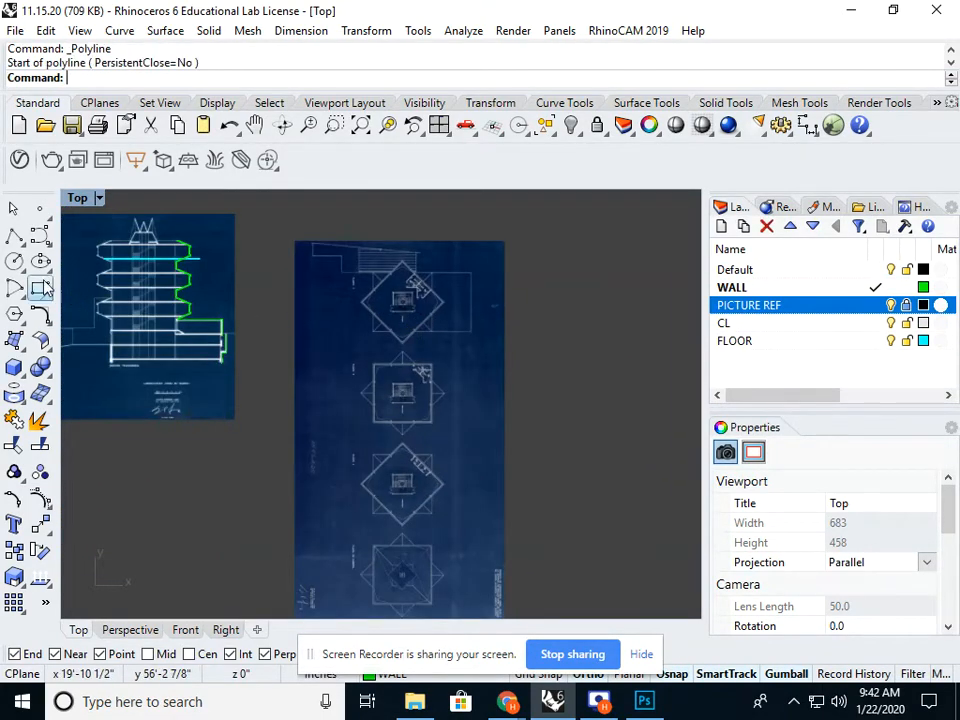
Step: Trace the square outer wall of the second floor plan with a corner-to-corner rectangle and select it
left_click(40, 288)
scroll(445, 397, "up", 3)
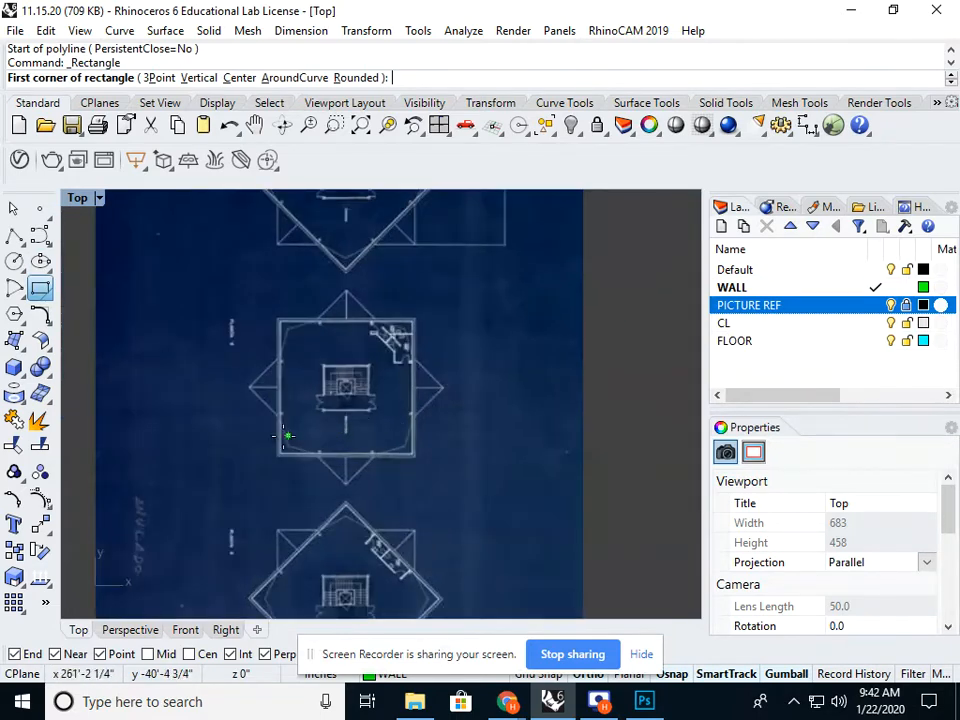
left_click(275, 455)
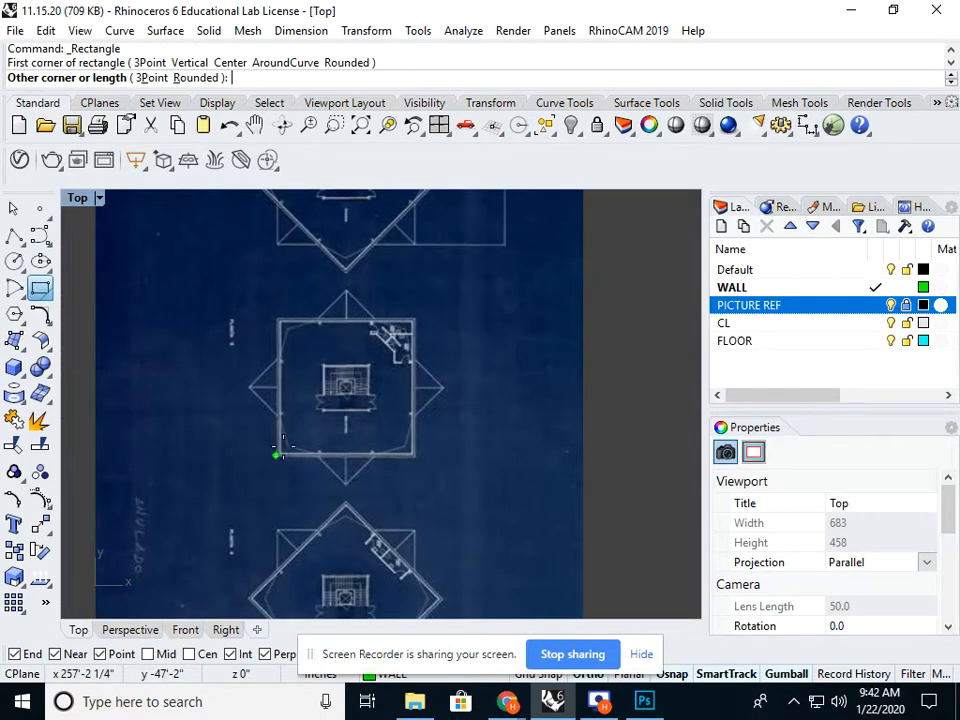
left_click(413, 320)
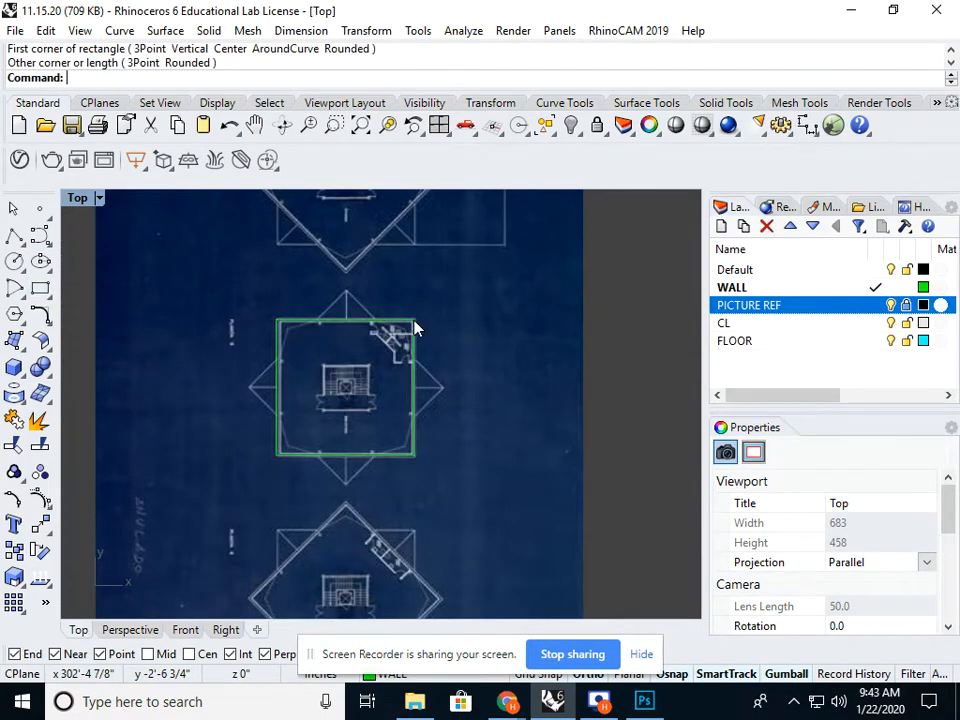
right_click_drag(454, 321, 465, 461)
left_click(404, 461)
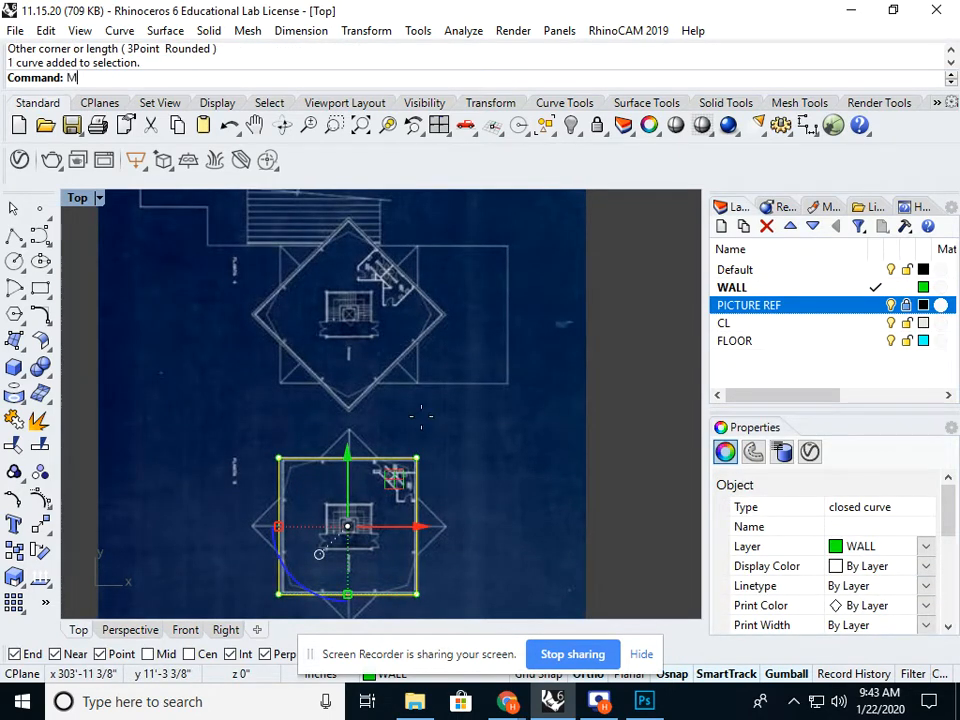
type("M")
key("Return")
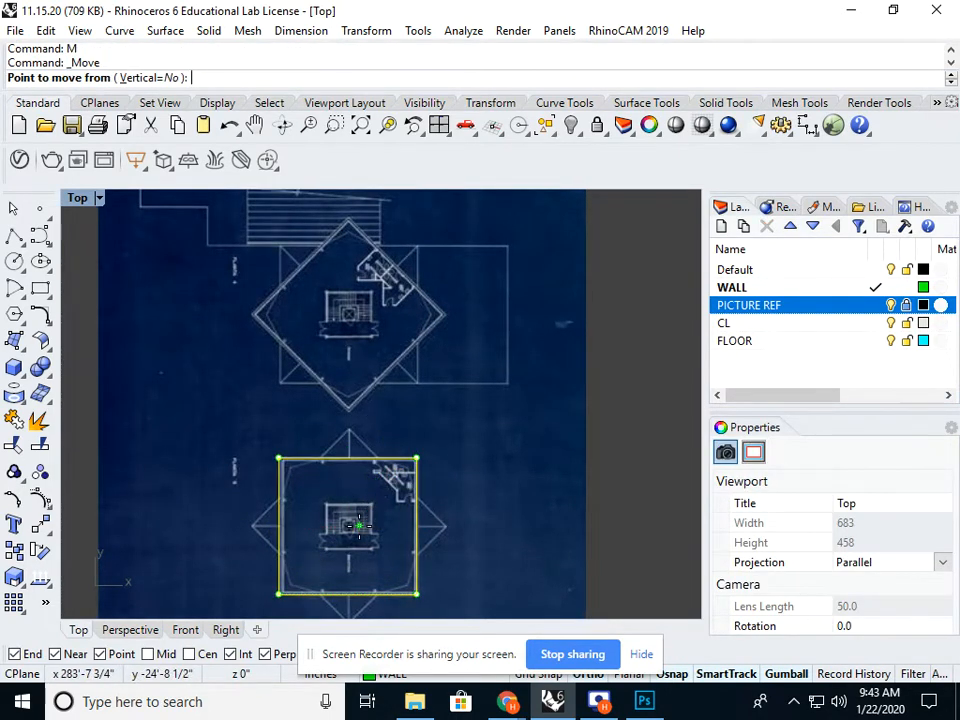
key("Escape")
Step: Rotate the selected wall square 45 degrees about the centre of the second plan
type("Rotate")
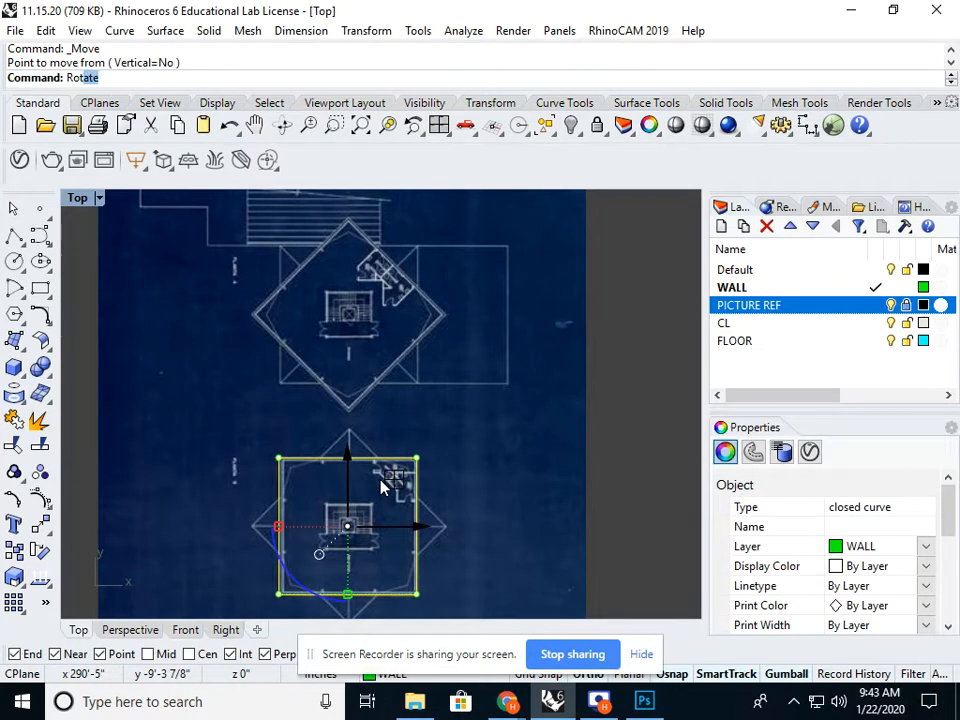
key("Return")
right_click_drag(380, 478, 351, 446)
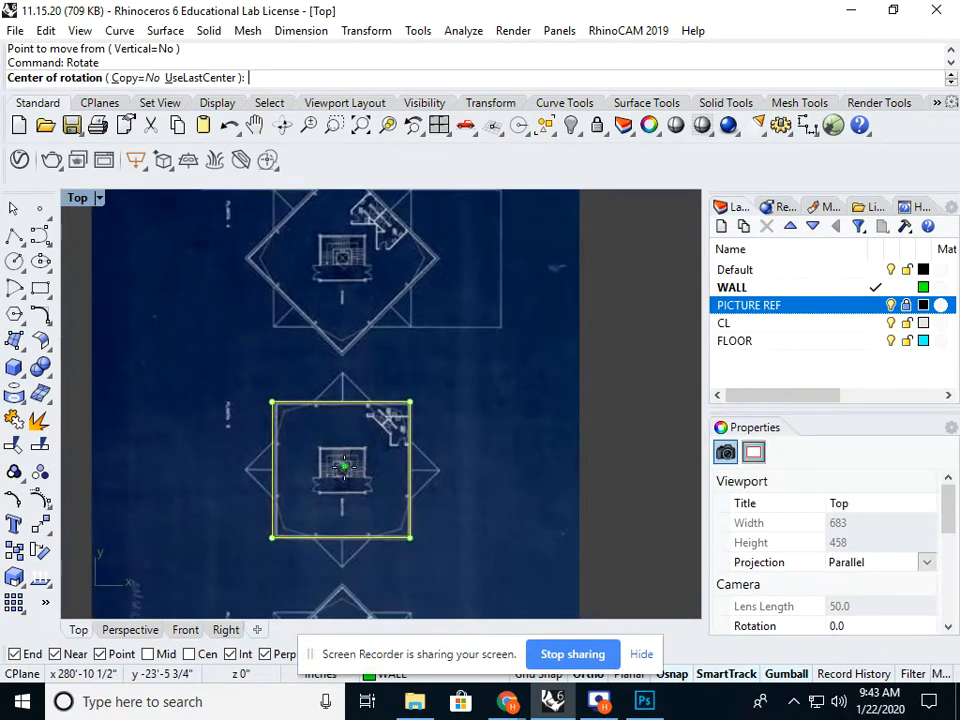
left_click(342, 467)
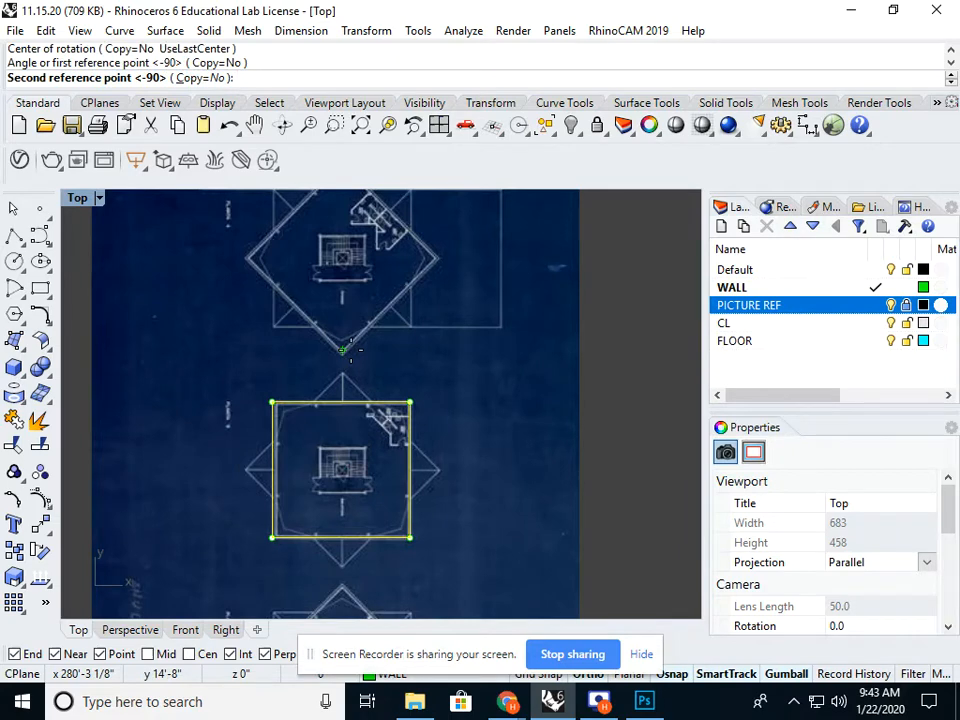
type("45")
key("Return")
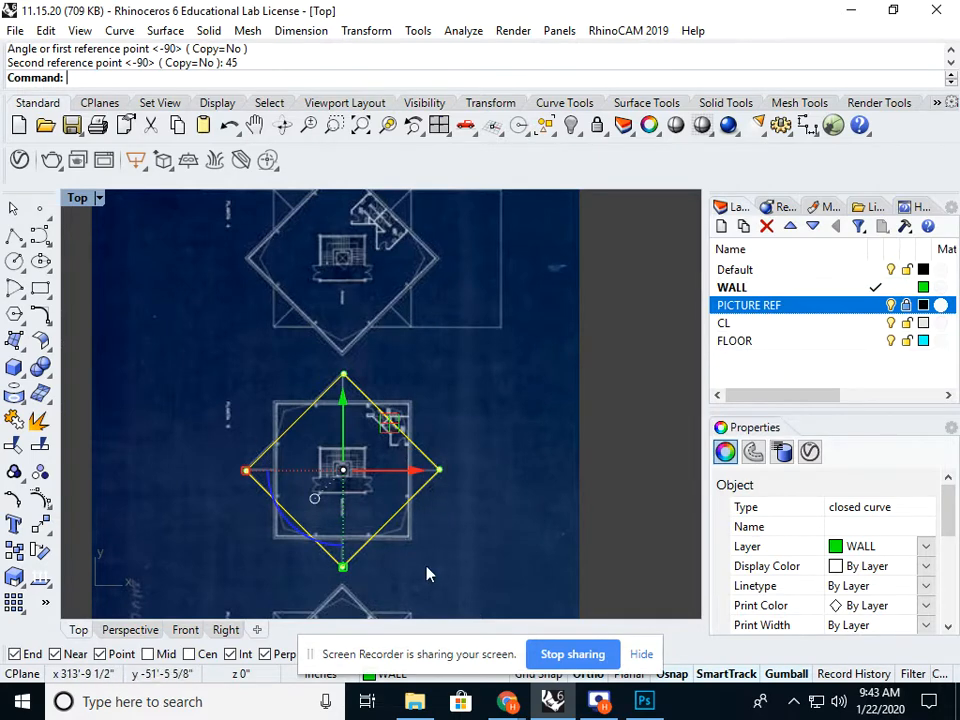
Step: Move the rotated square straight up onto the diamond-shaped outer wall of the first floor plan
type("M")
key("Return")
scroll(411, 407, "down", 1)
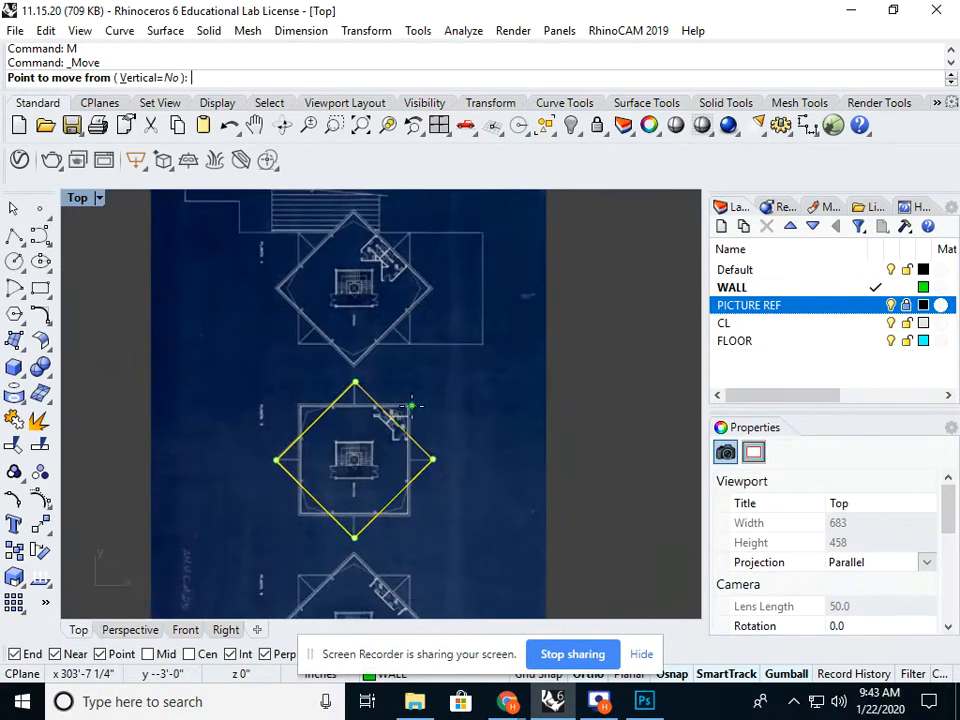
right_click_drag(411, 407, 420, 490)
left_click(420, 490)
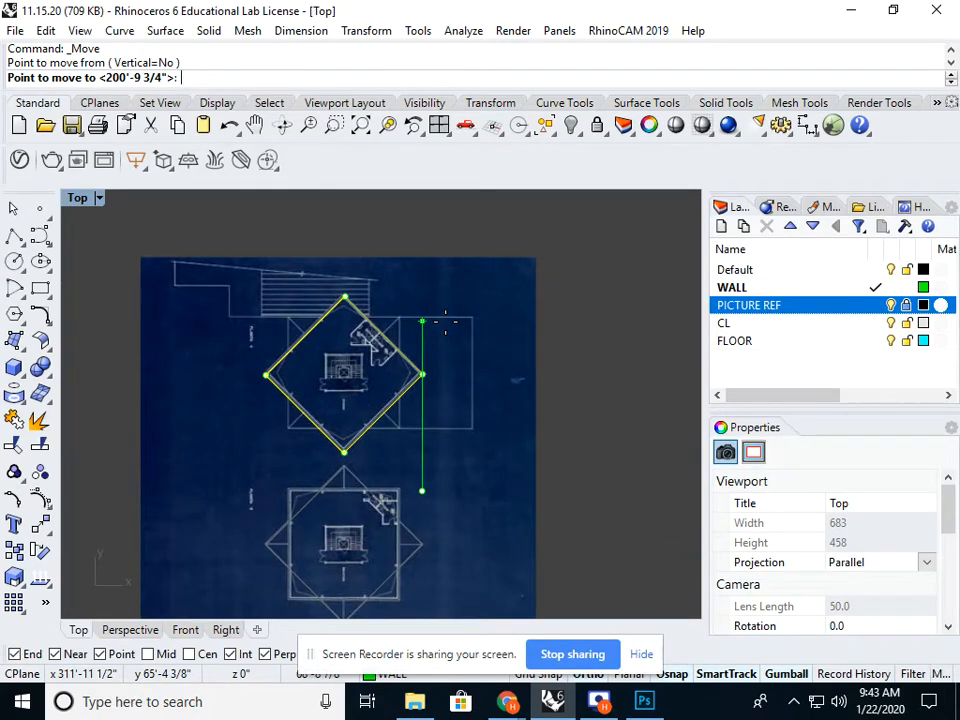
left_click(446, 322)
right_click_drag(499, 411, 435, 437)
key("Escape")
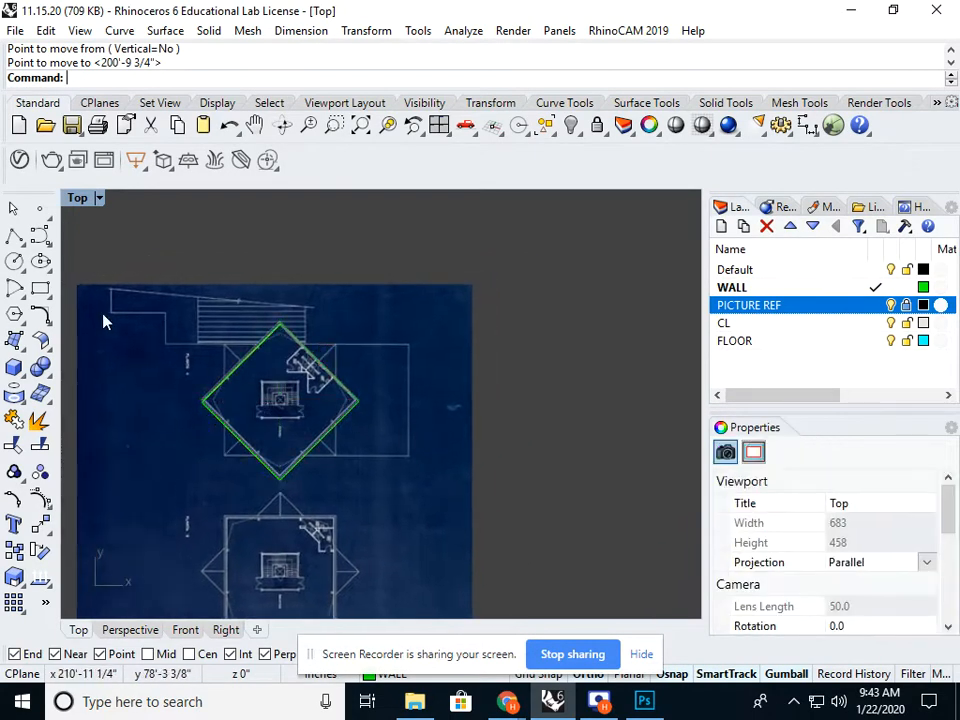
Step: Trace the wide rectangular outline that crosses the first plan's diamond with a corner-to-corner rectangle on the WALL layer
left_click(40, 288)
scroll(222, 347, "up", 2)
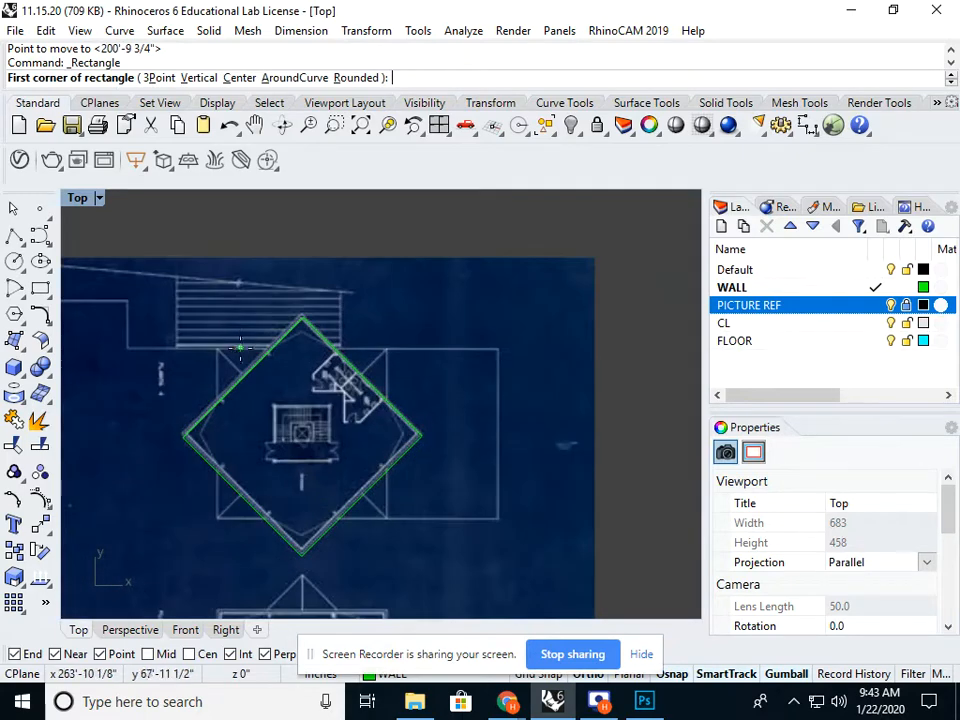
left_click(218, 348)
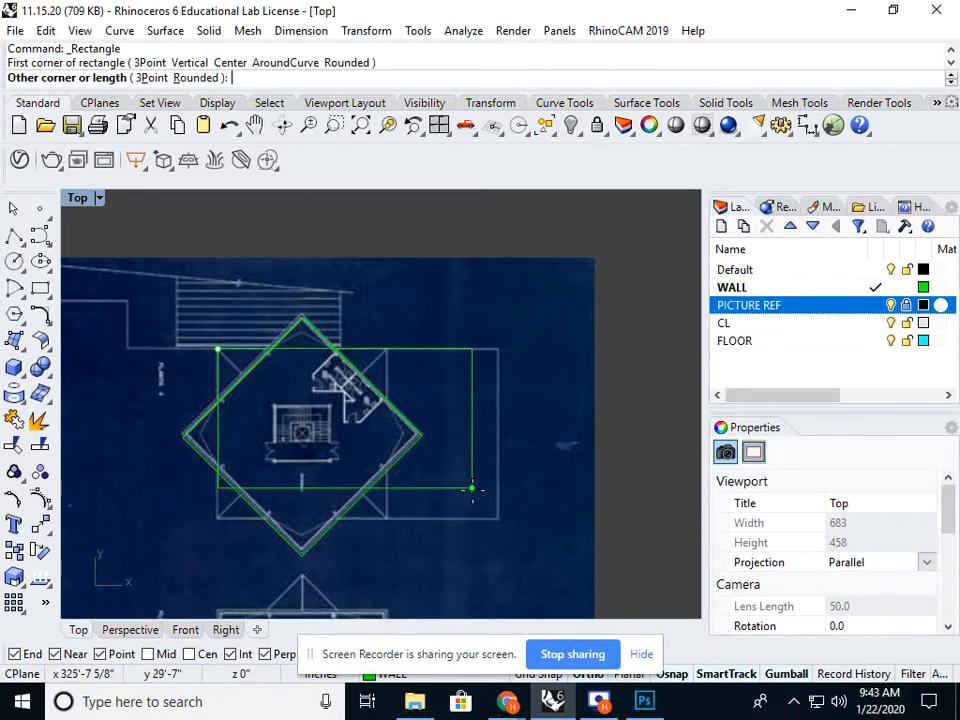
left_click(498, 519)
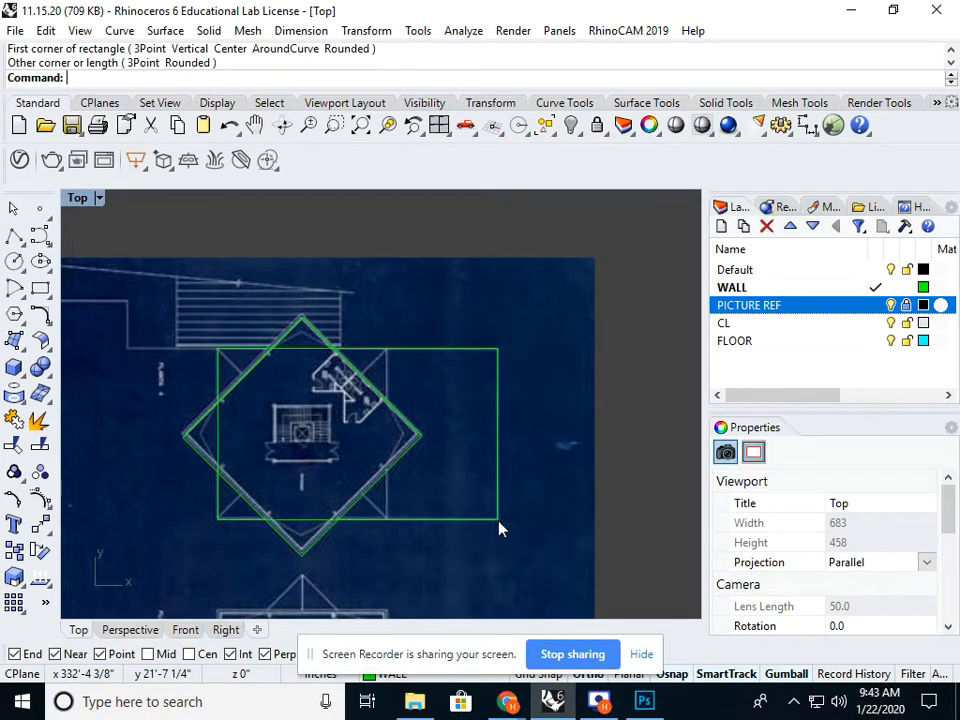
scroll(525, 399, "down", 5)
right_click_drag(612, 425, 576, 417)
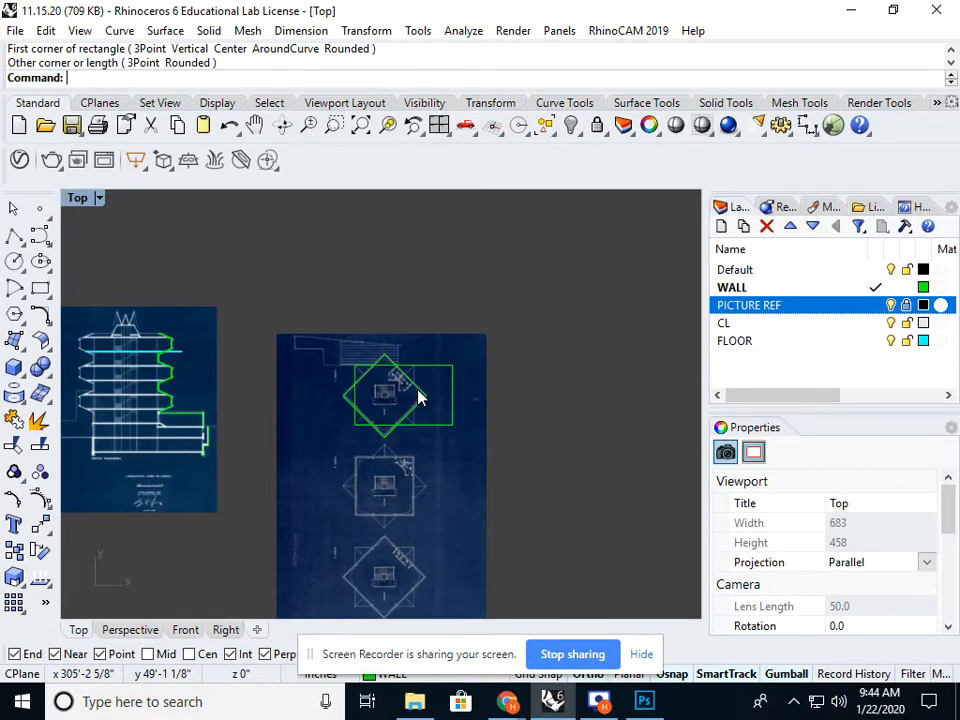
scroll(446, 406, "down", 5)
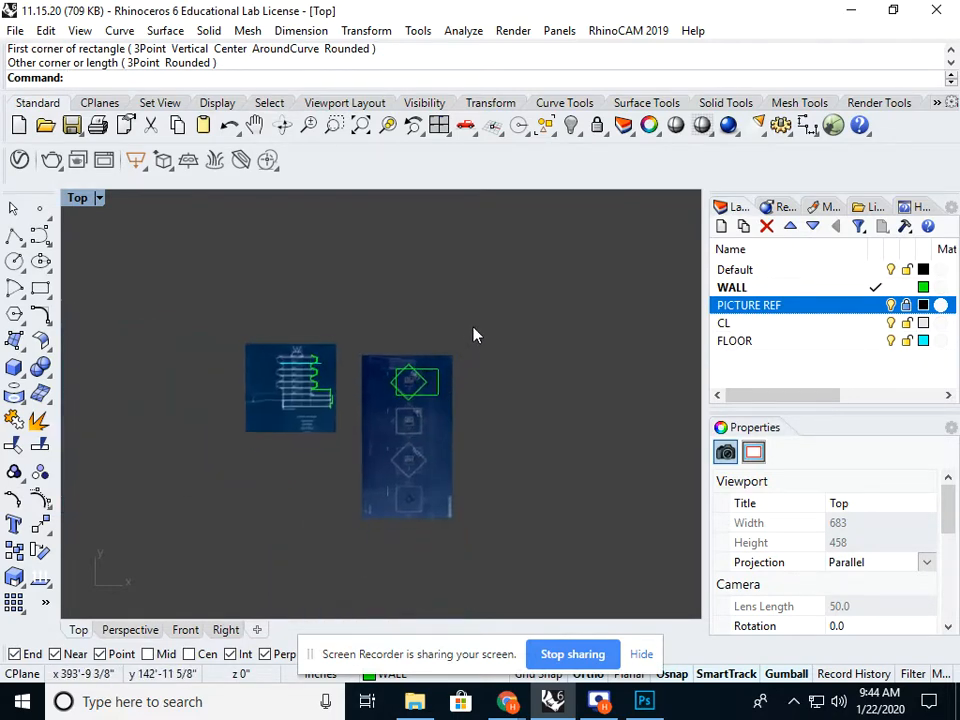
Step: Unlock the PICTURE REF layer and check that the floor-plan picture can be selected together with its two traced outlines
left_click_drag(393, 437, 385, 445)
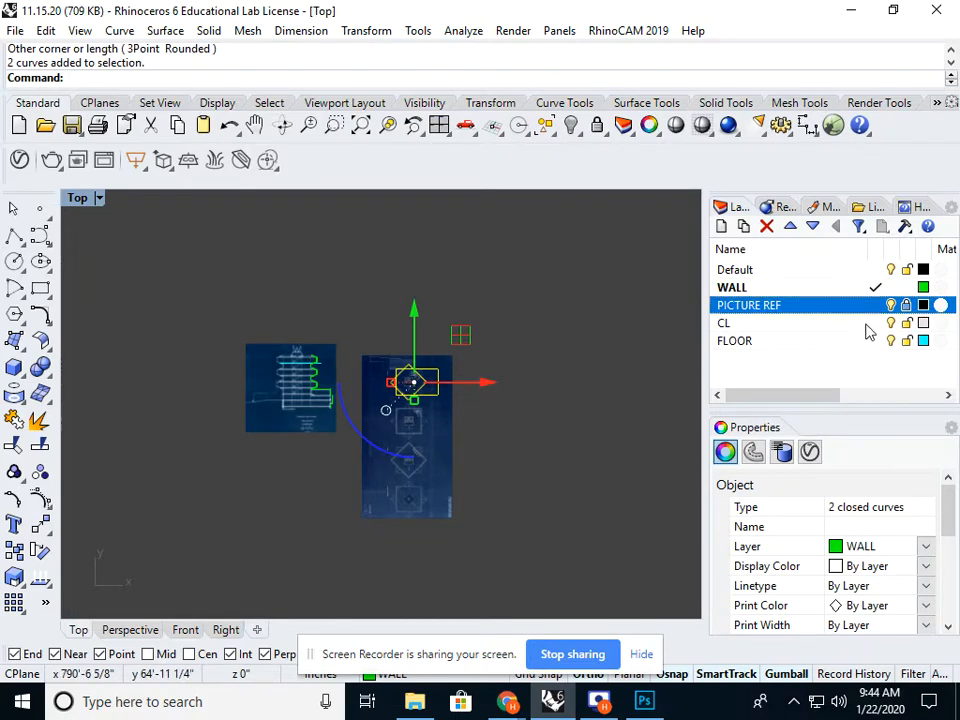
left_click(493, 381)
scroll(493, 381, "up", 3)
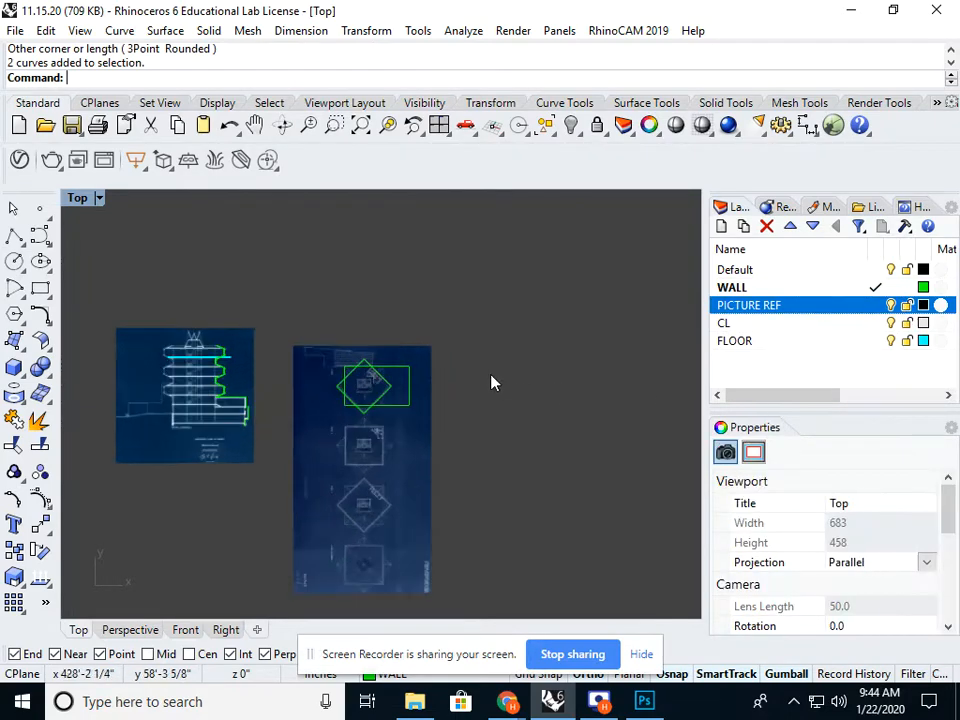
right_click_drag(493, 381, 529, 362)
left_click_drag(534, 319, 363, 481)
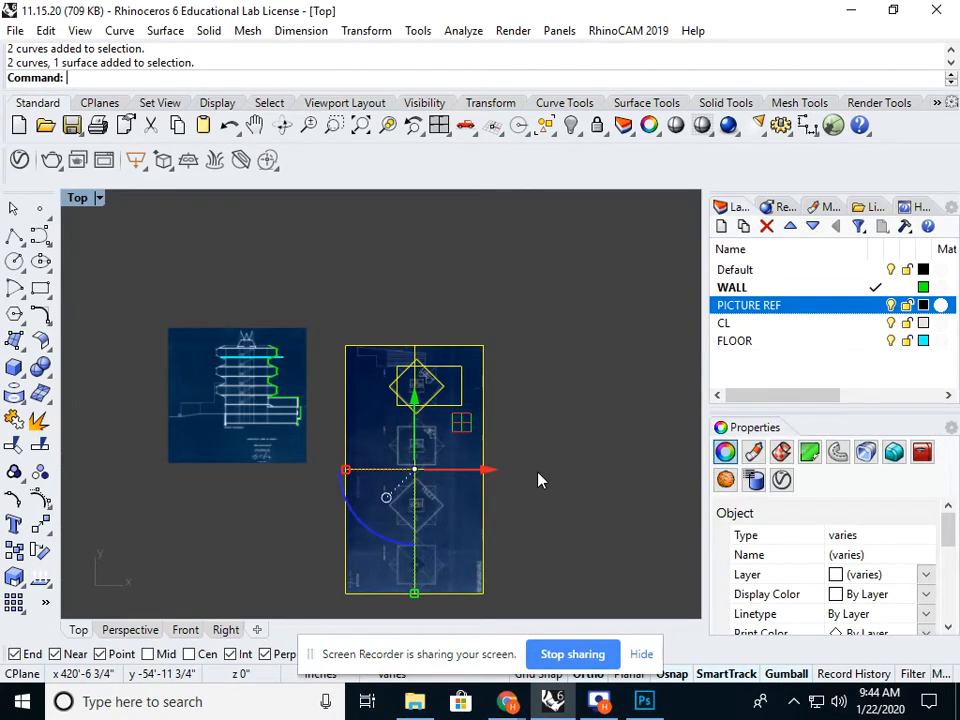
right_click_drag(538, 481, 549, 431)
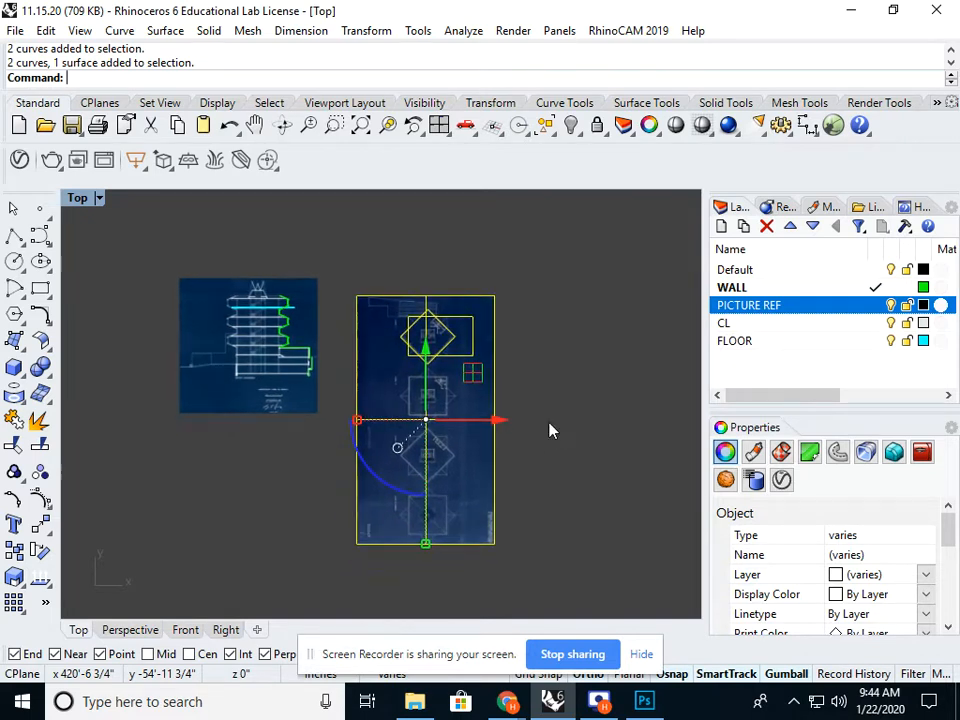
left_click(548, 431)
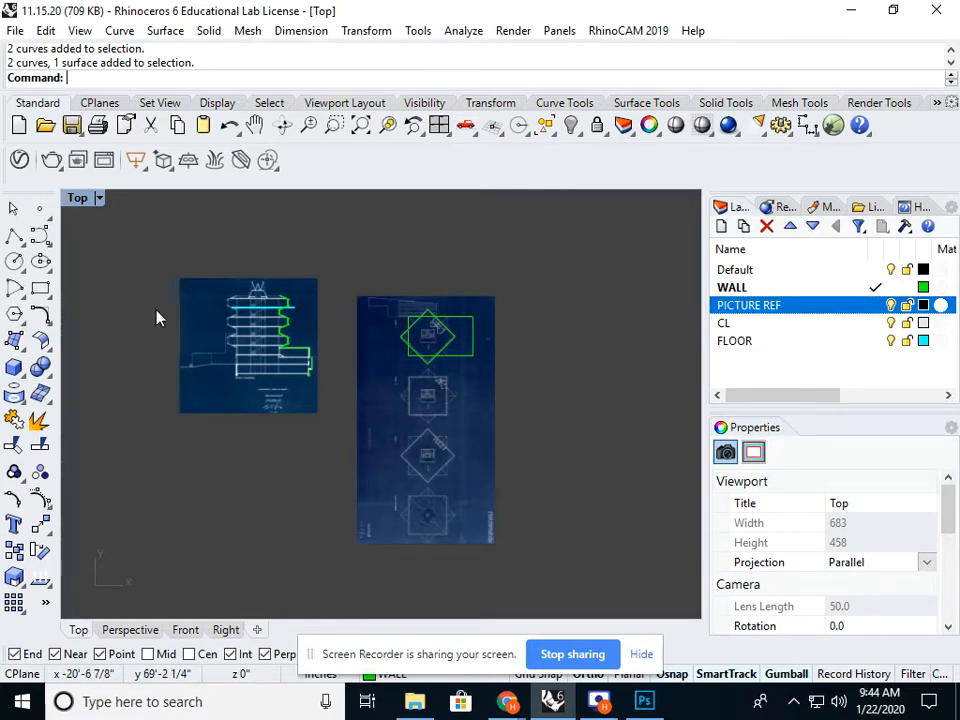
Step: Move the floor-plan picture and its outlines by the wide rectangle's upper right corner onto the lower end of the section's right wall line
left_click(40, 236)
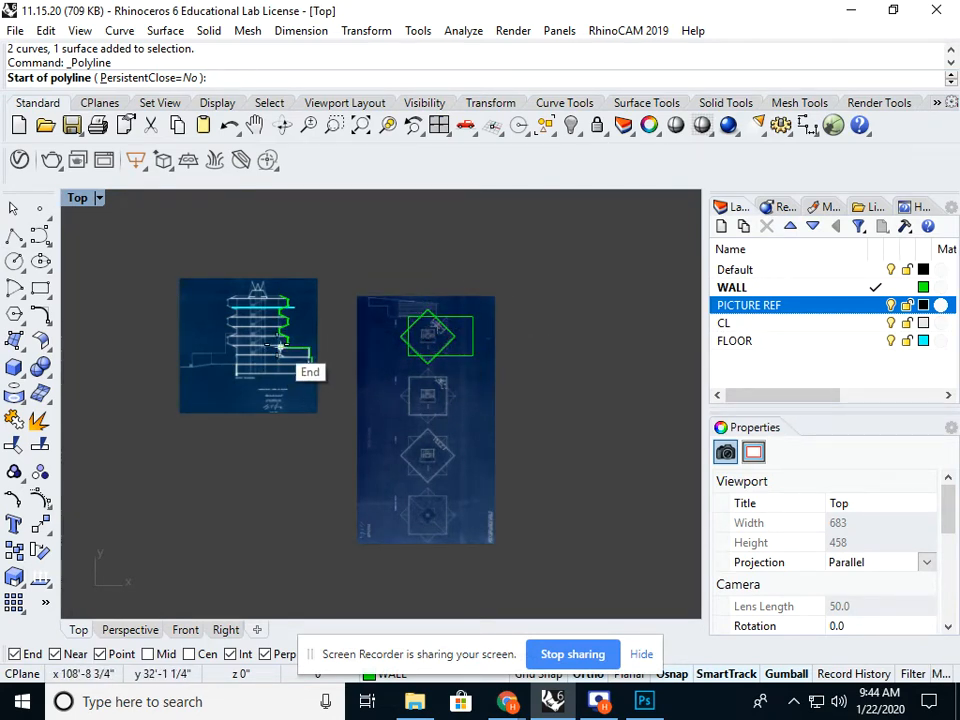
key("Escape")
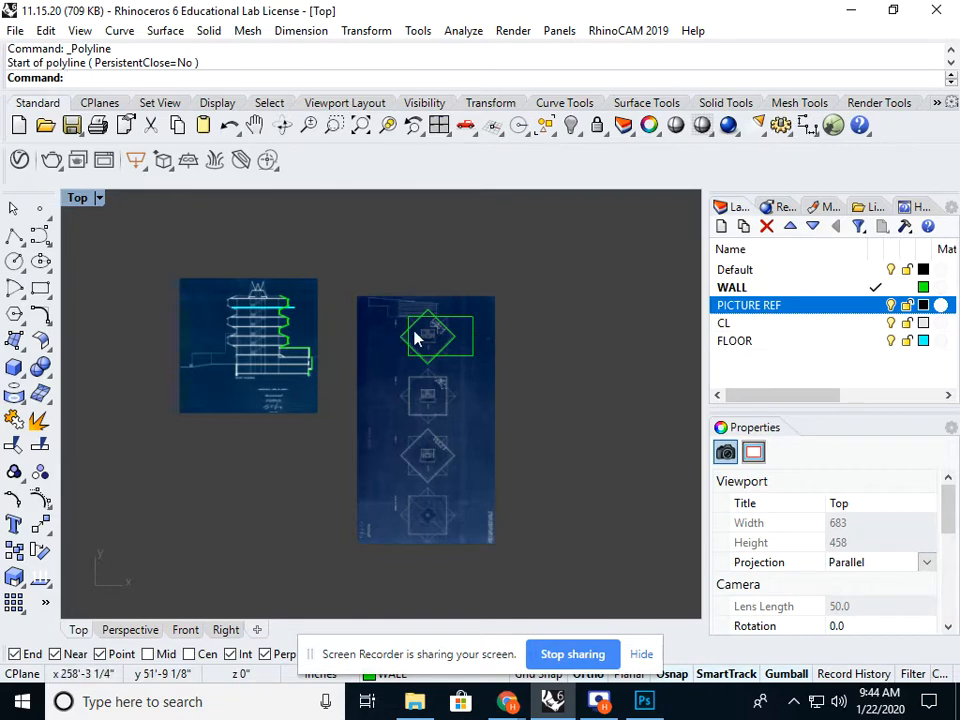
left_click_drag(460, 350, 449, 362)
type("M")
key("Return")
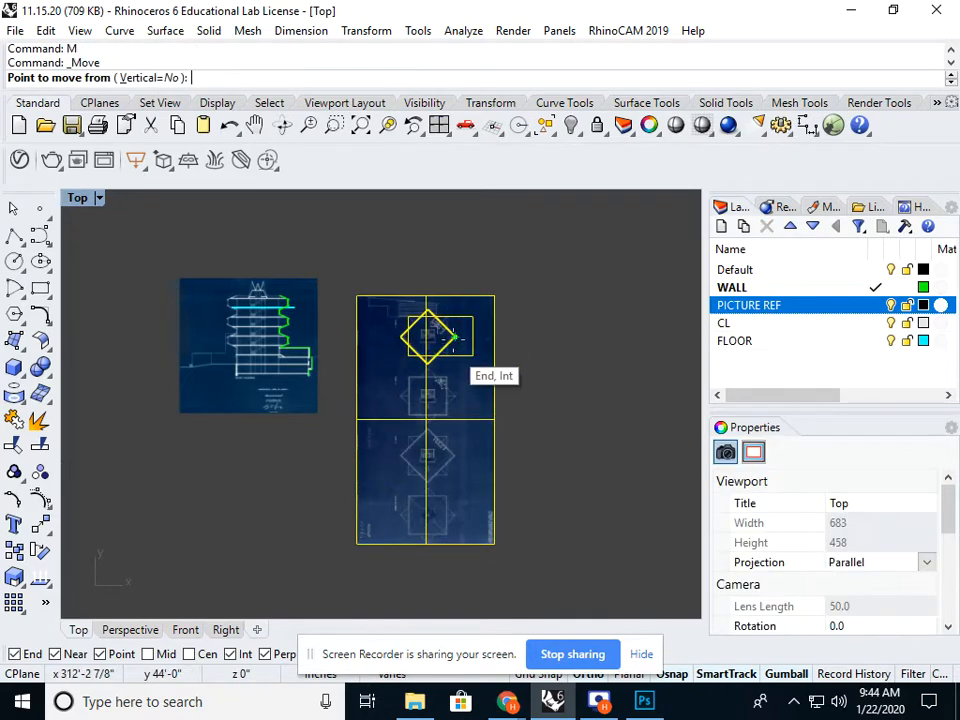
left_click(472, 318)
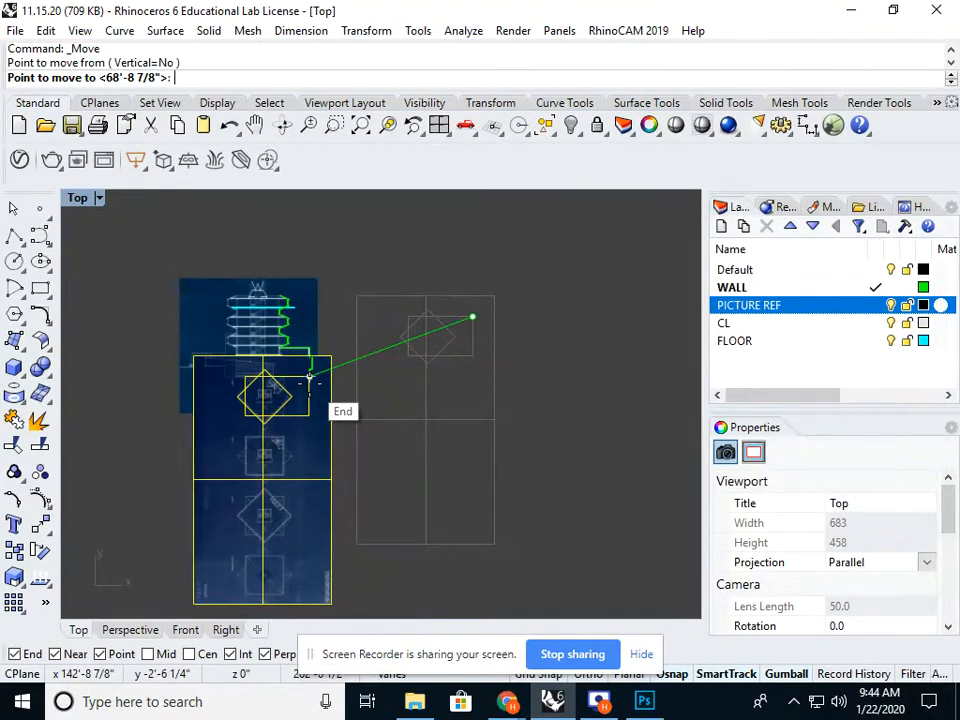
left_click(309, 376)
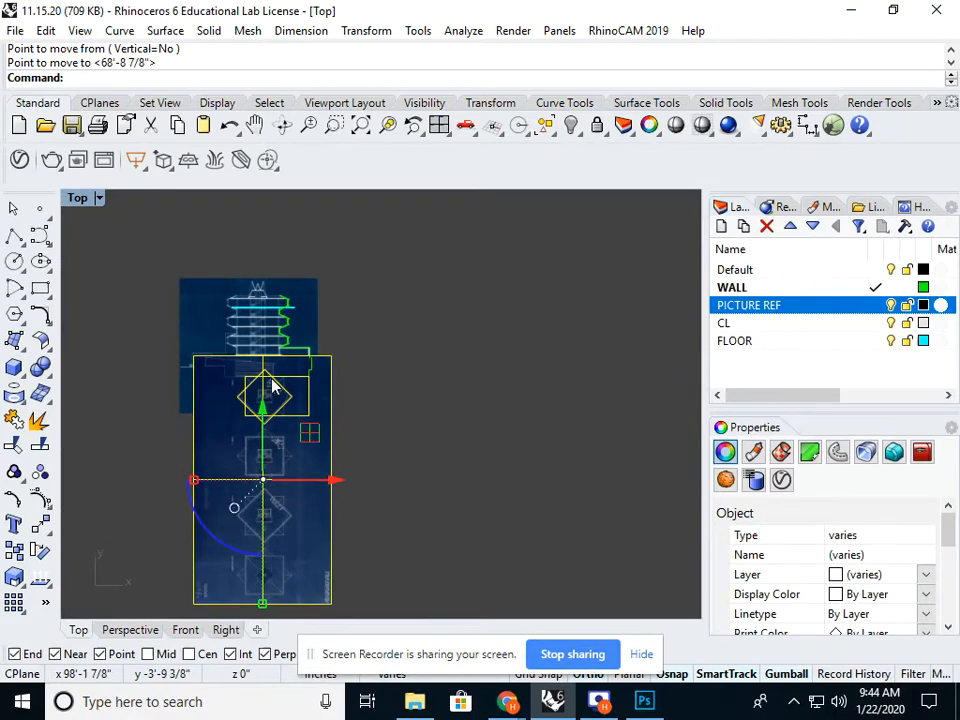
Step: Move the floor-plan picture and its outlines straight down until they sit clear below the section picture
type("M")
key("Return")
scroll(351, 372, "down", 3)
left_click(386, 332)
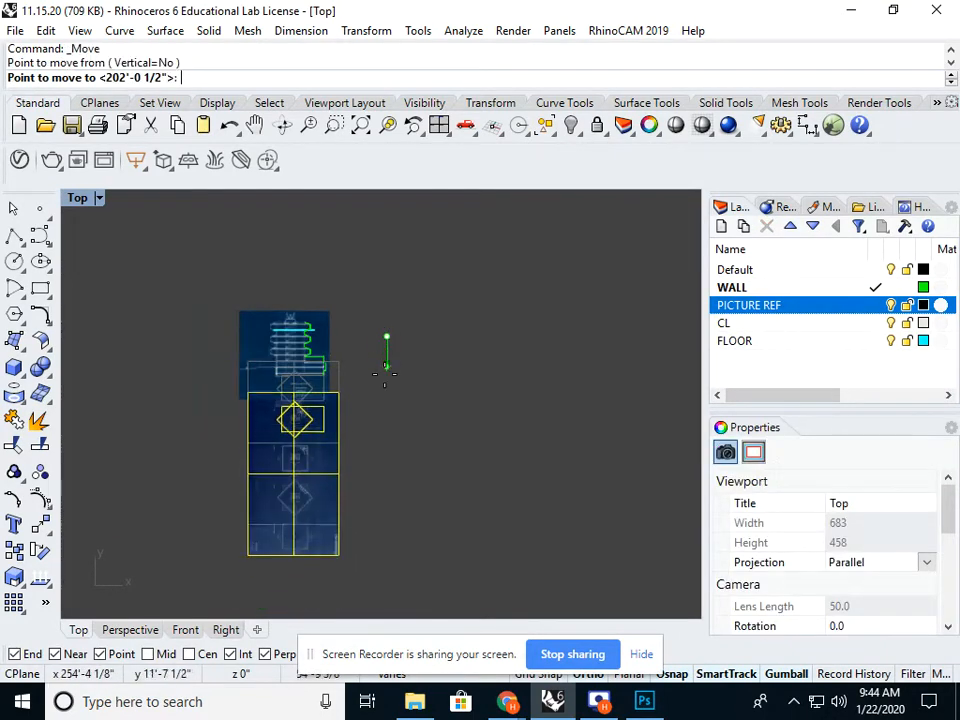
left_click(333, 463)
key("Escape")
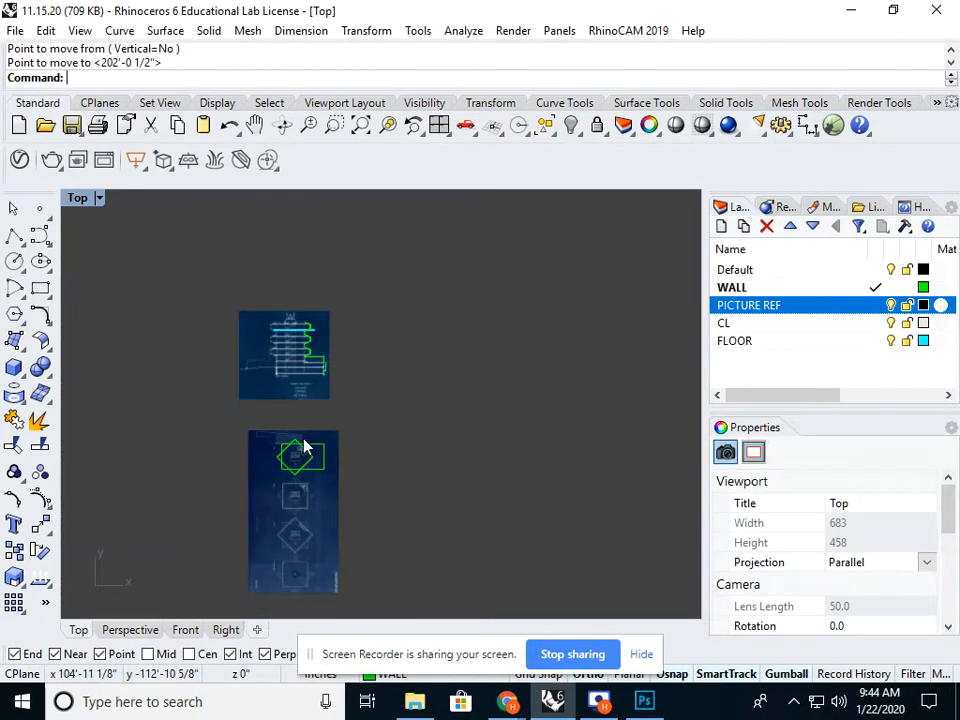
Step: Make CL the current layer and draw a long vertical line beside the section and plan pictures, spanning both
double_click(852, 323)
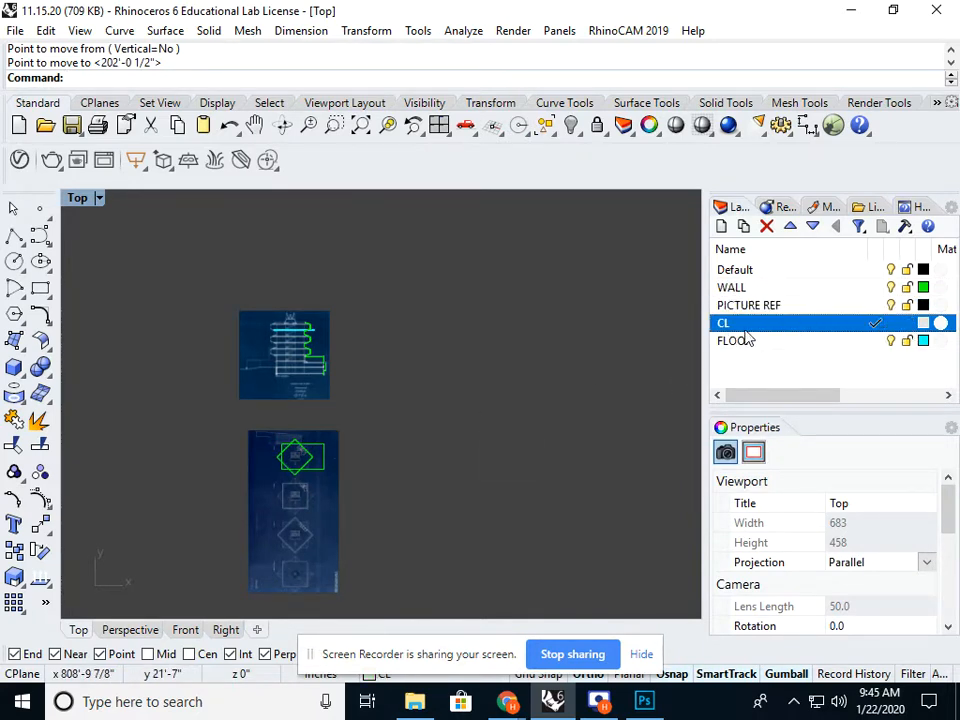
left_click(14, 236)
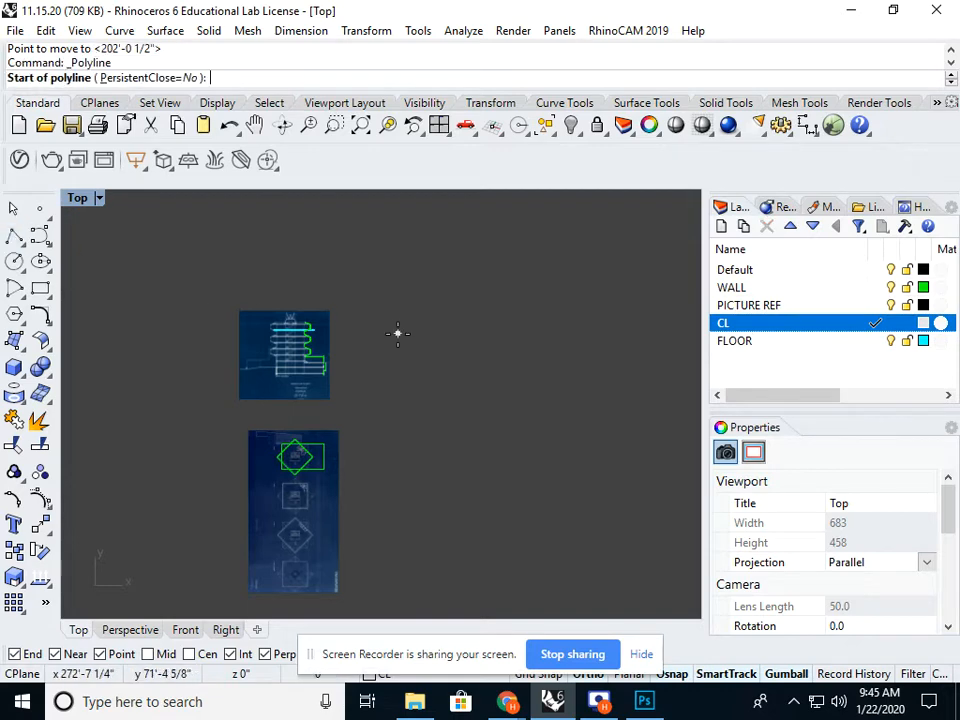
scroll(397, 334, "down", 2)
scroll(486, 369, "down", 2)
left_click(457, 239)
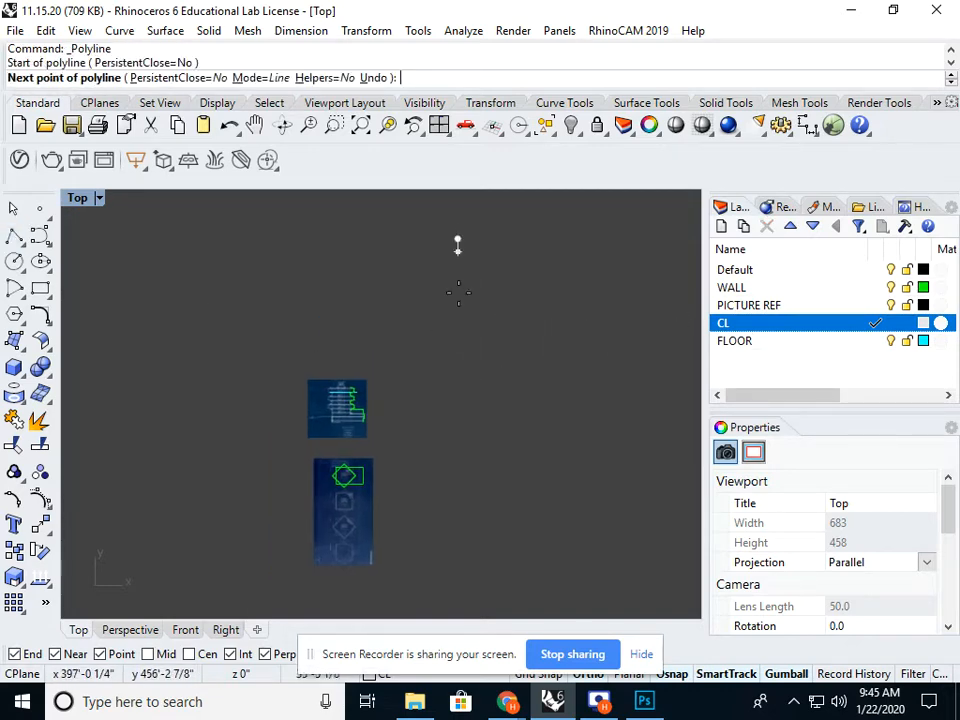
left_click(457, 557)
key("Return")
Step: Move the vertical CL line onto the section's right outer wall, in line with the right edge of the plan's wide rectangle
left_click(457, 467)
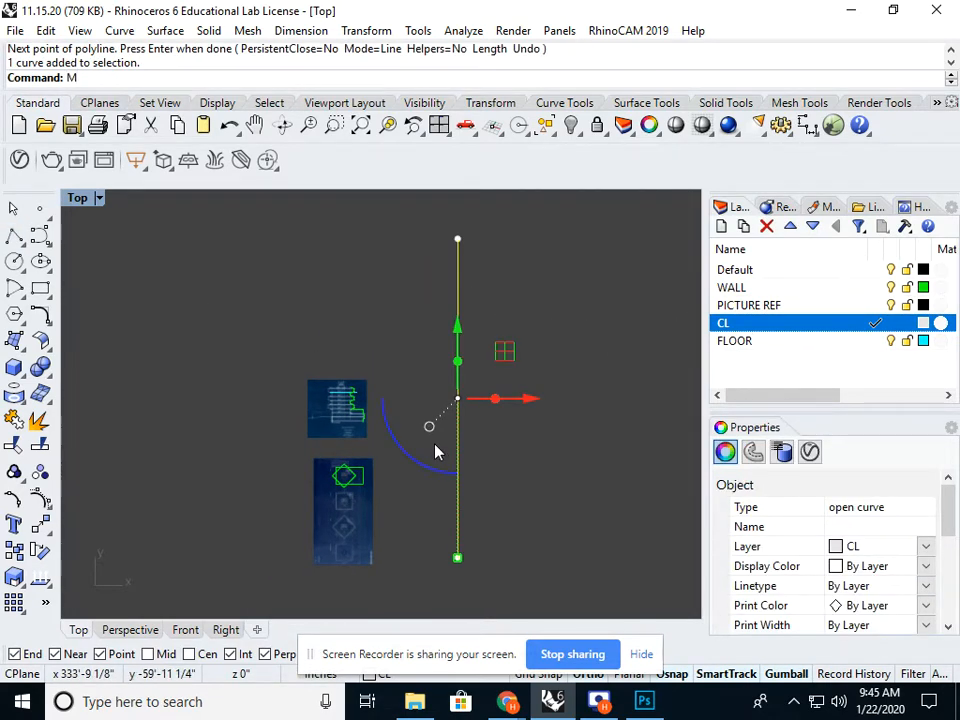
key("Return")
left_click(457, 310)
scroll(375, 416, "up", 2)
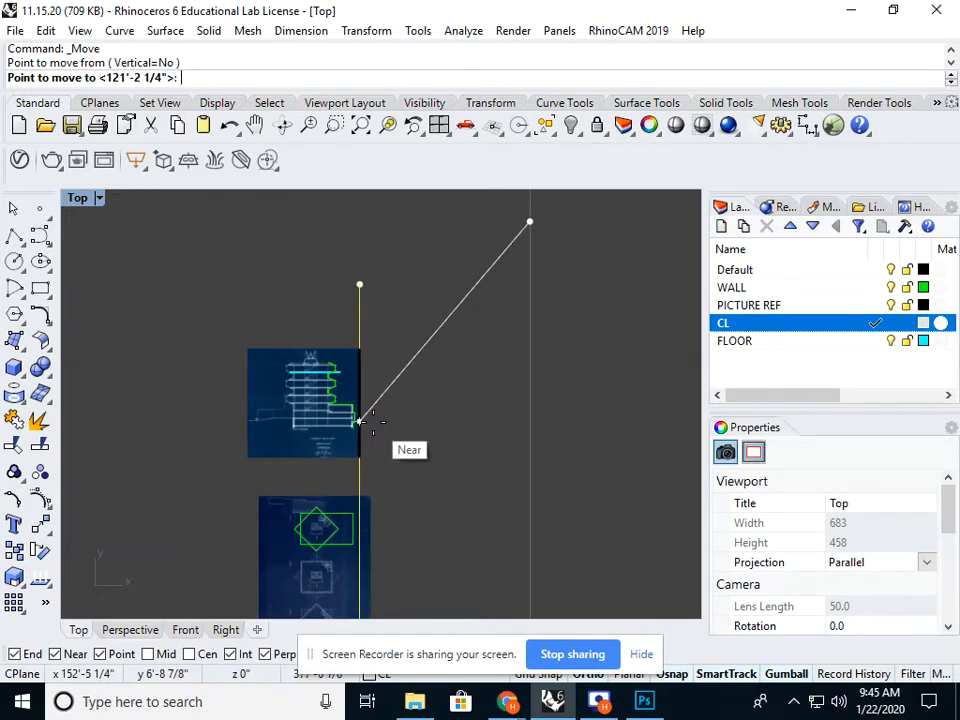
scroll(360, 422, "up", 4)
left_click(261, 332)
scroll(324, 367, "down", 2)
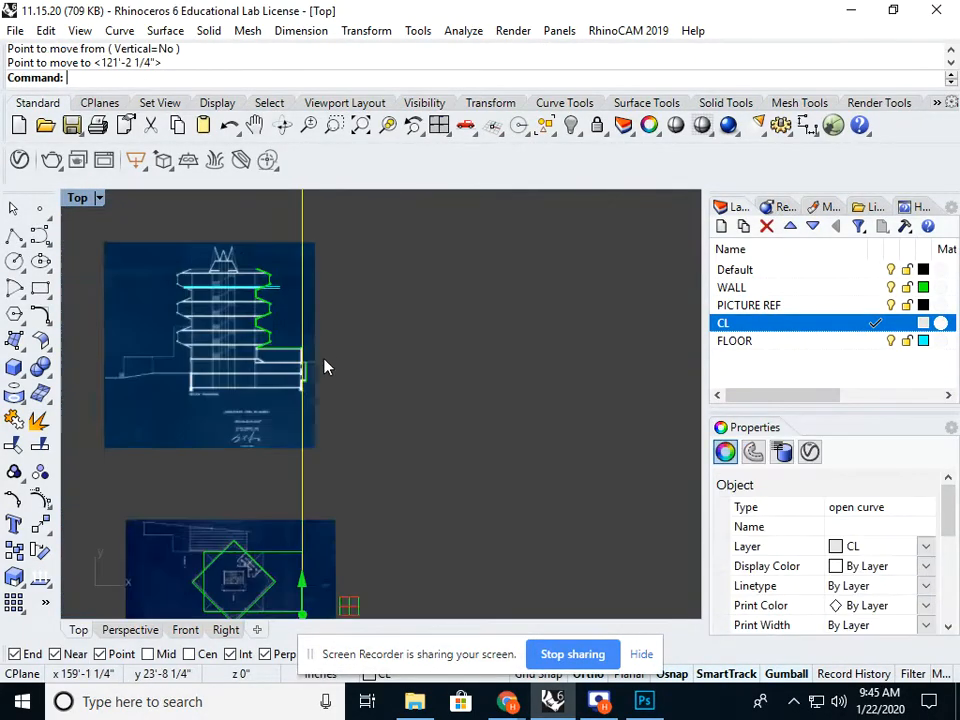
scroll(320, 365, "down", 2)
Step: Copy the vertical CL line onto the outer face of the section's left wall
scroll(300, 364, "up", 3)
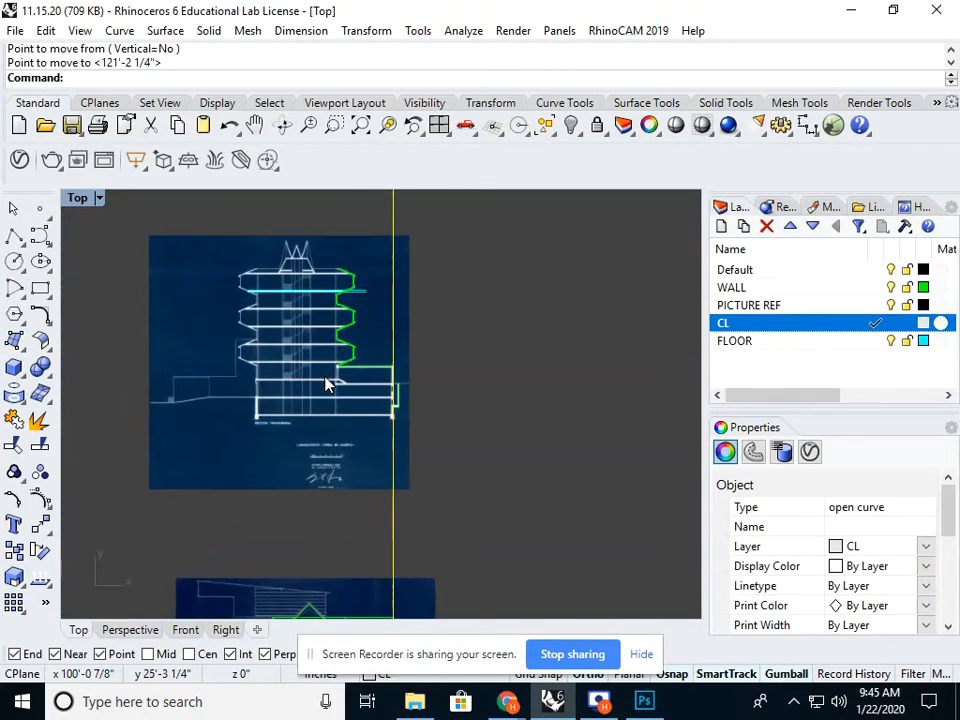
key("Return")
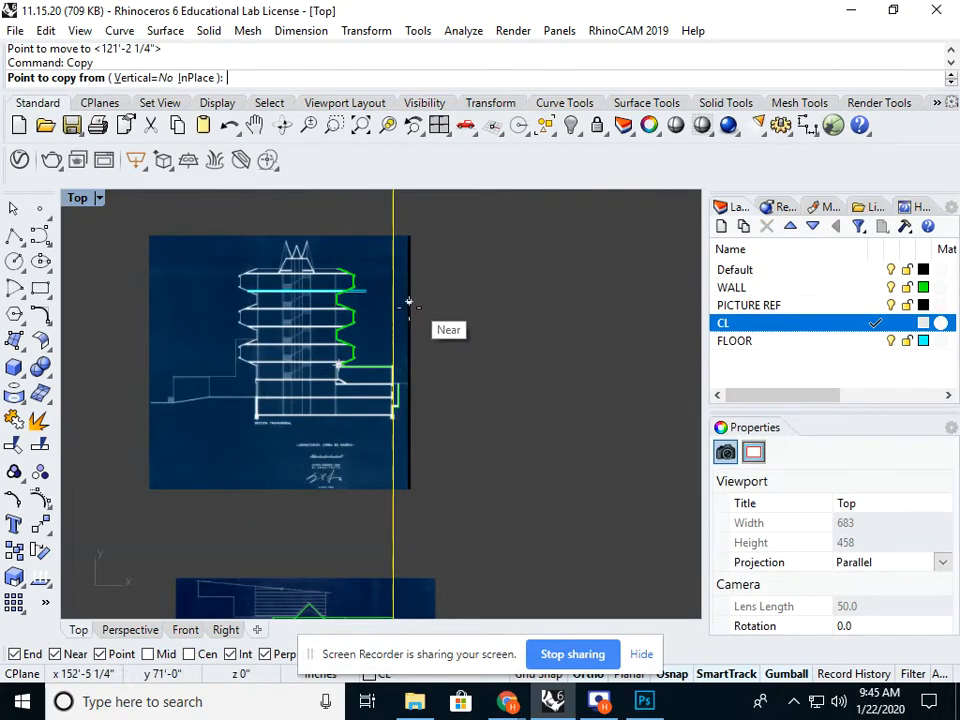
left_click(393, 337)
scroll(250, 428, "up", 5)
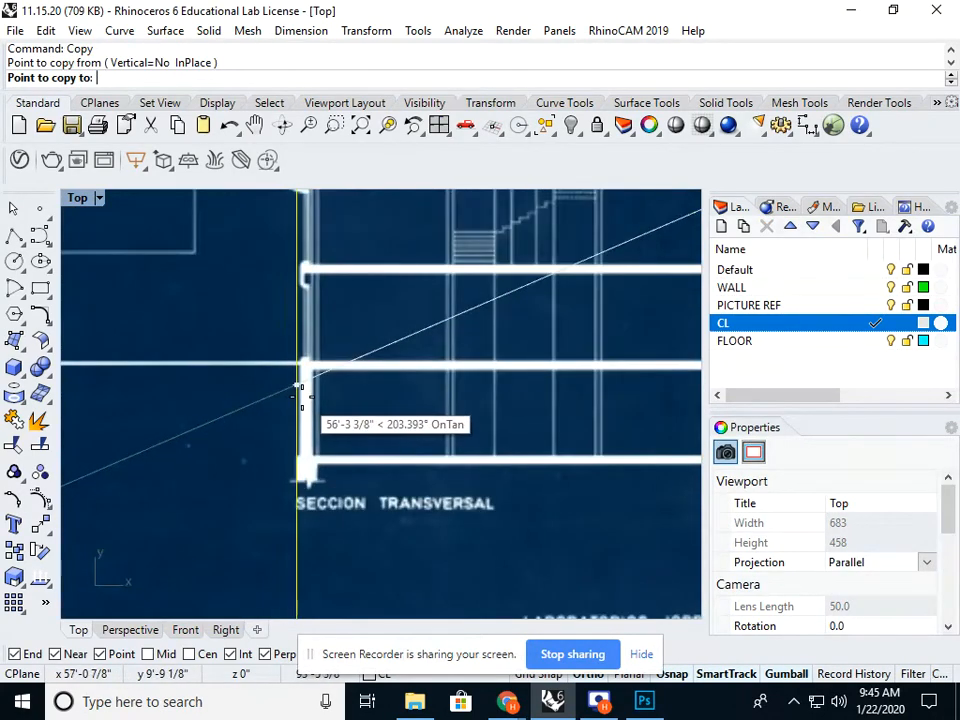
left_click(303, 393)
scroll(306, 395, "down", 5)
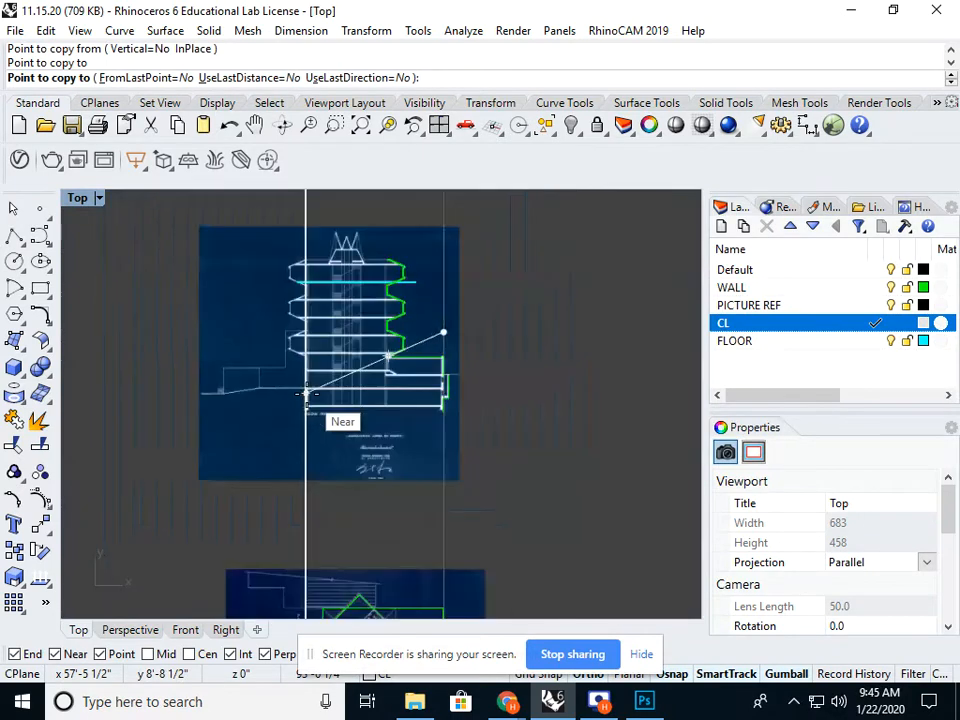
key("Return")
Step: Scale the plan picture and its outlines from the wide rectangle's upper right corner until its upper left corner meets the left CL line
scroll(335, 428, "up", 4)
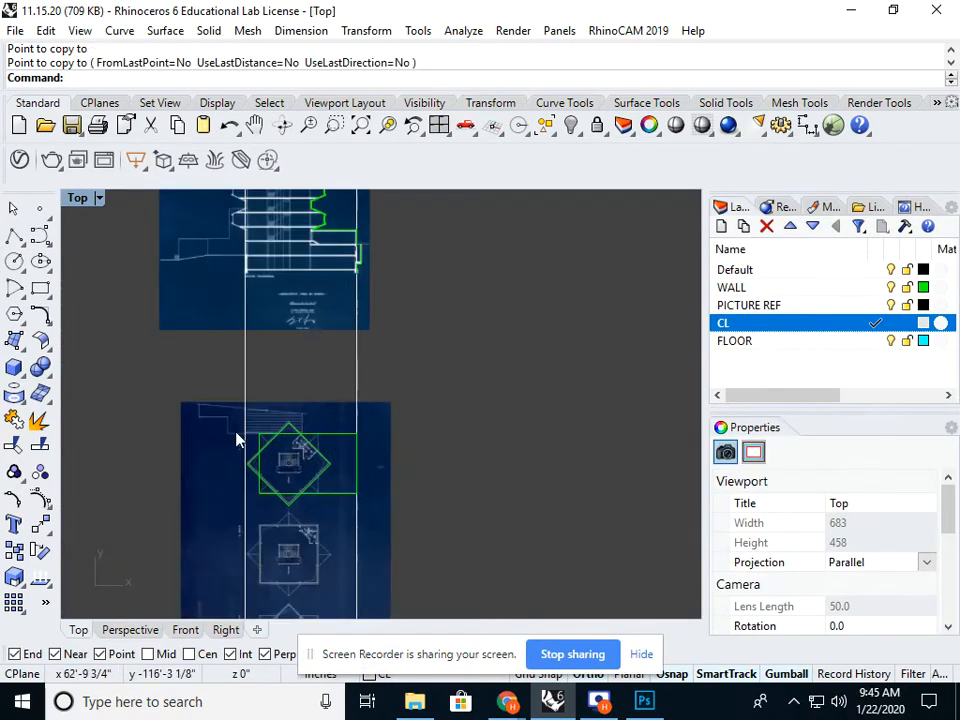
right_click_drag(346, 462, 347, 414)
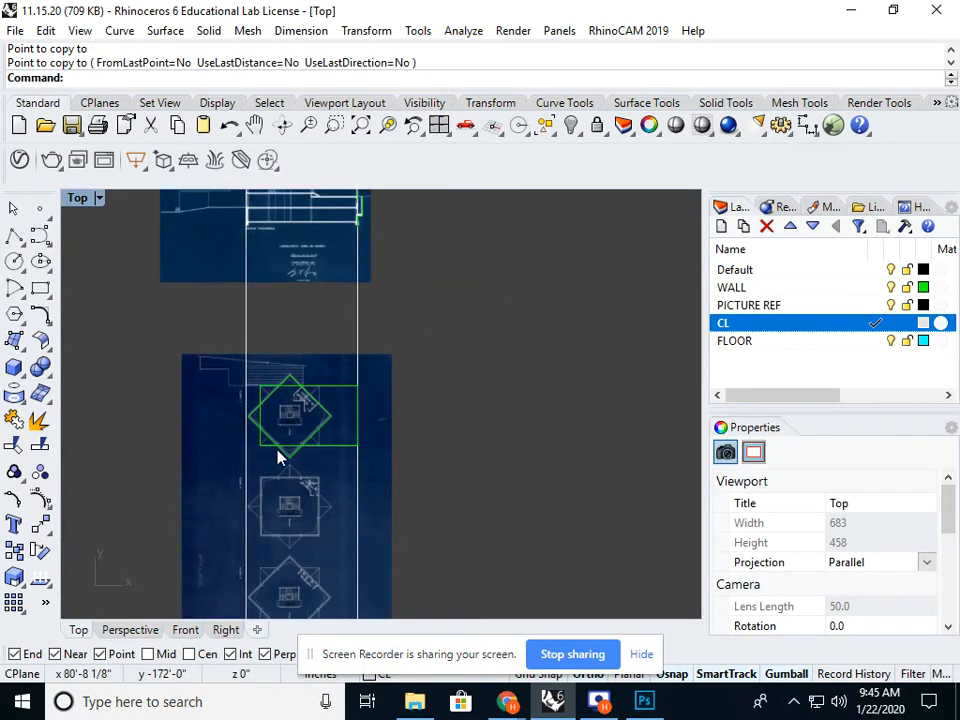
scroll(280, 455, "down", 4)
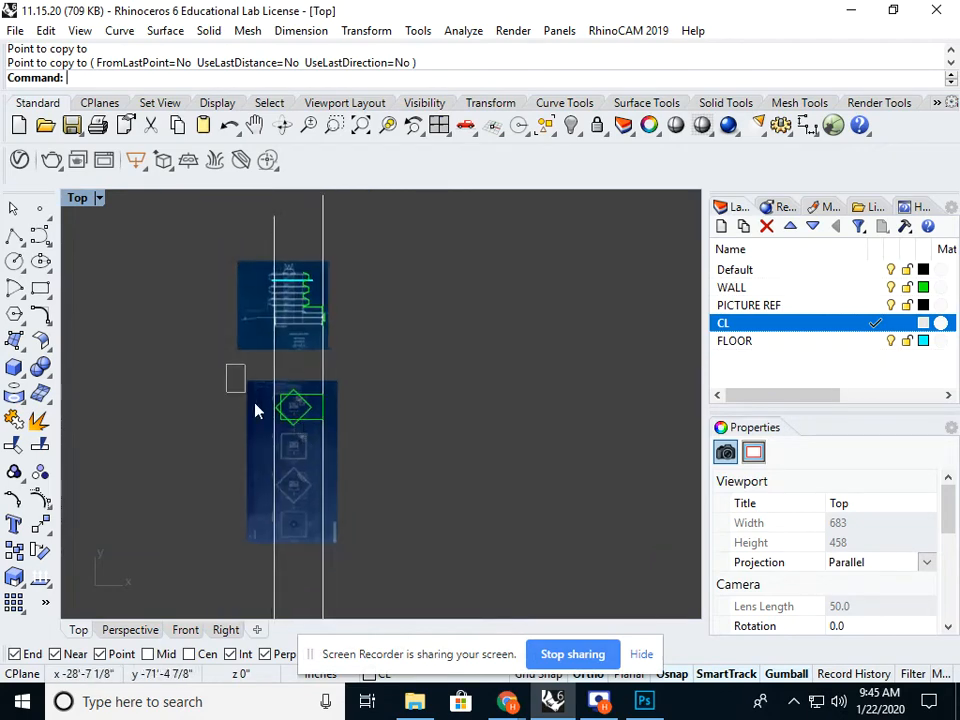
left_click_drag(255, 410, 357, 581)
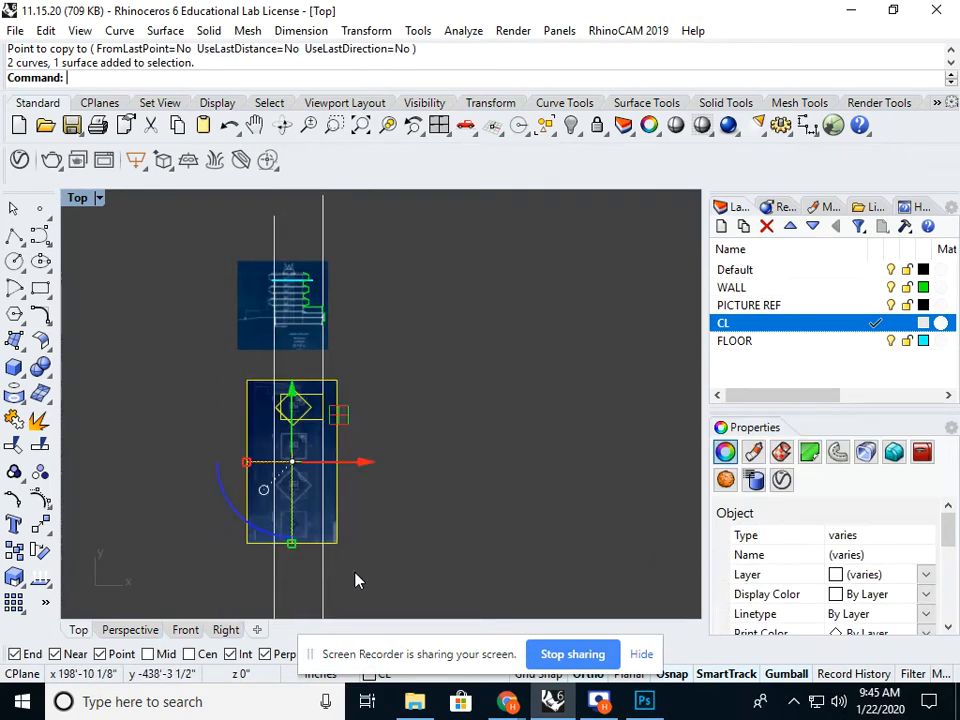
scroll(304, 435, "up", 3)
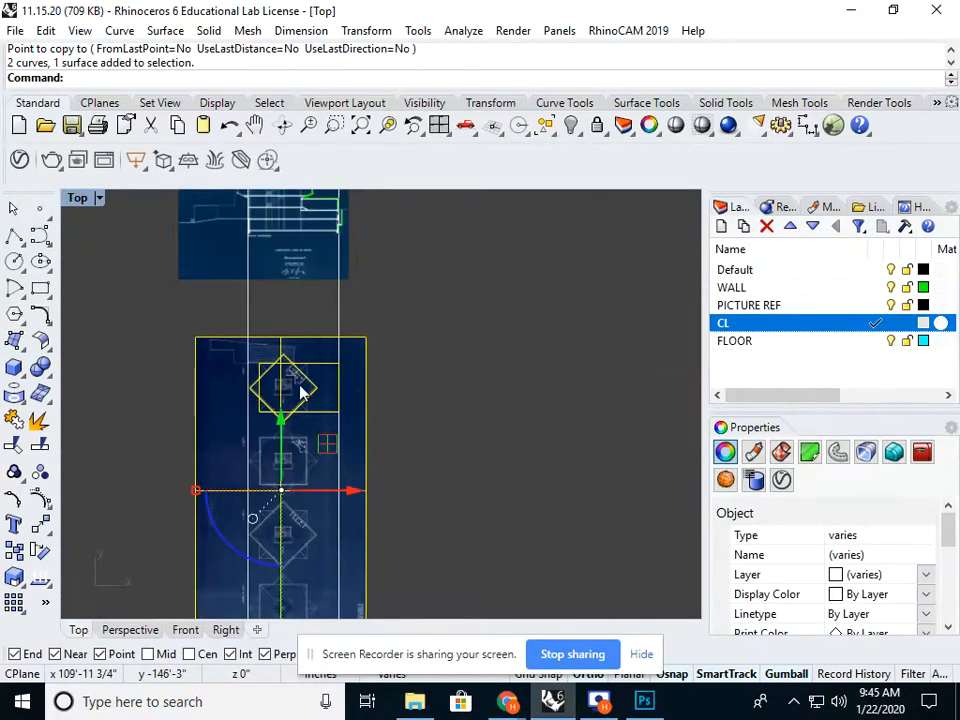
scroll(342, 369, "up", 5)
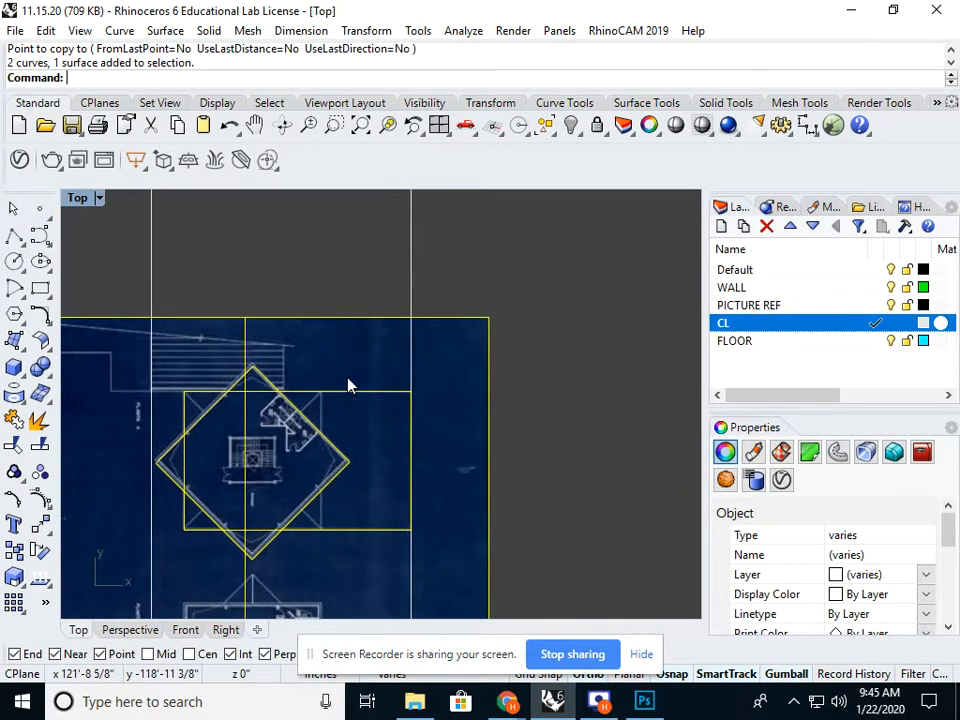
type("Scale")
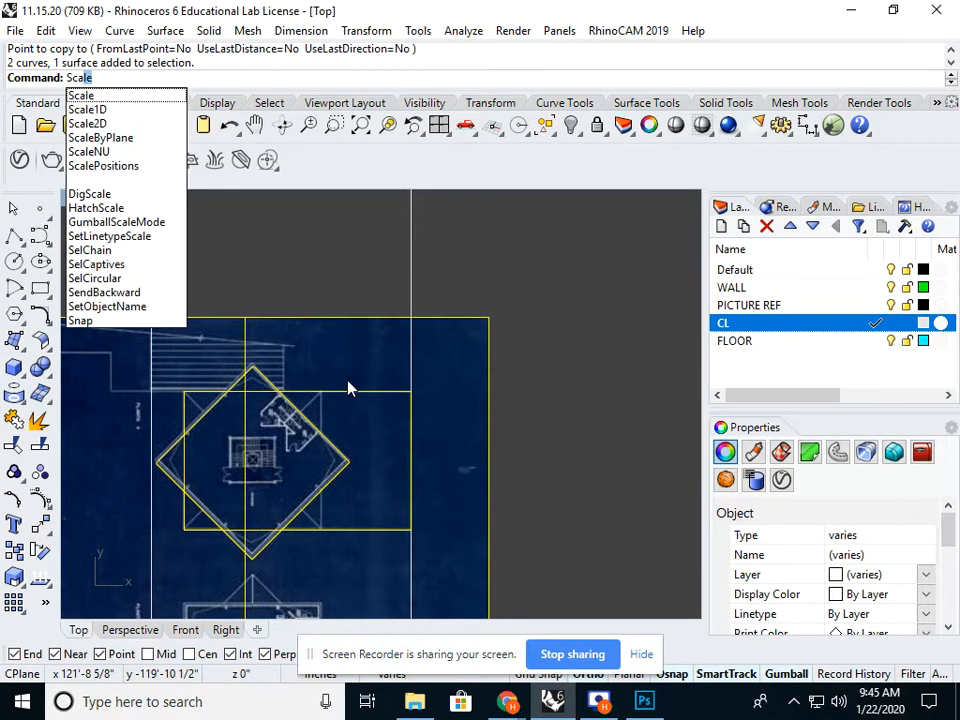
key("Return")
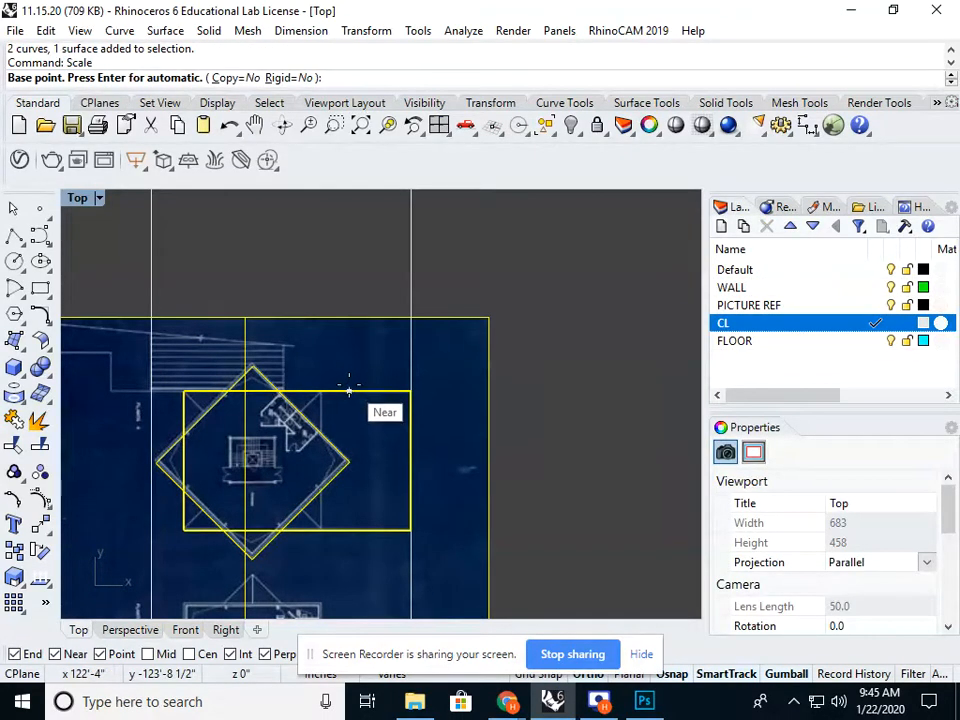
right_click_drag(348, 388, 450, 379)
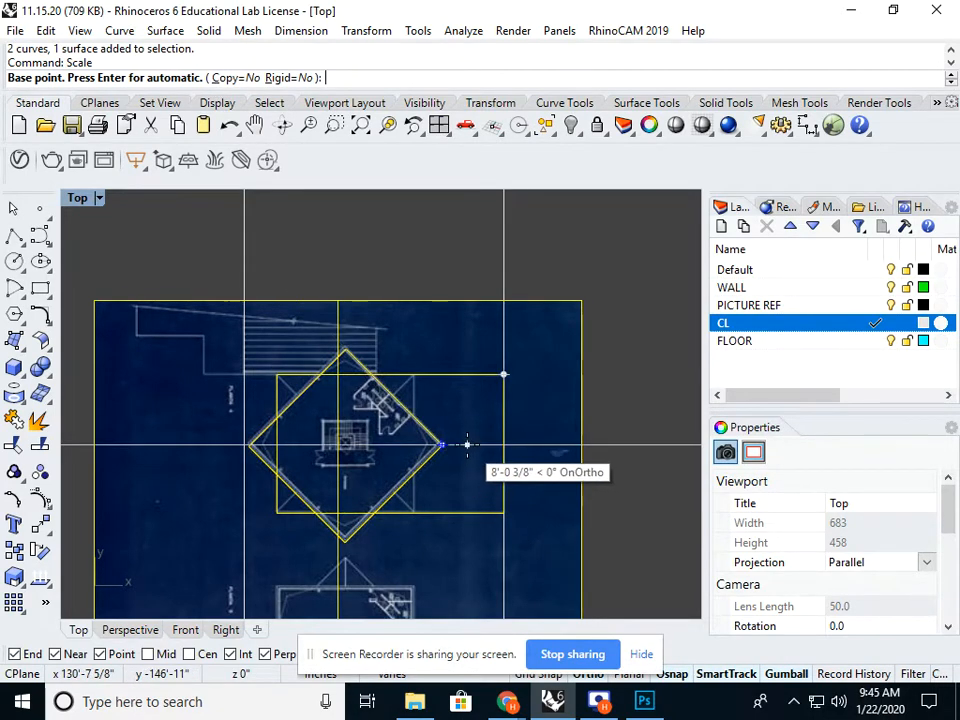
scroll(467, 444, "down", 4)
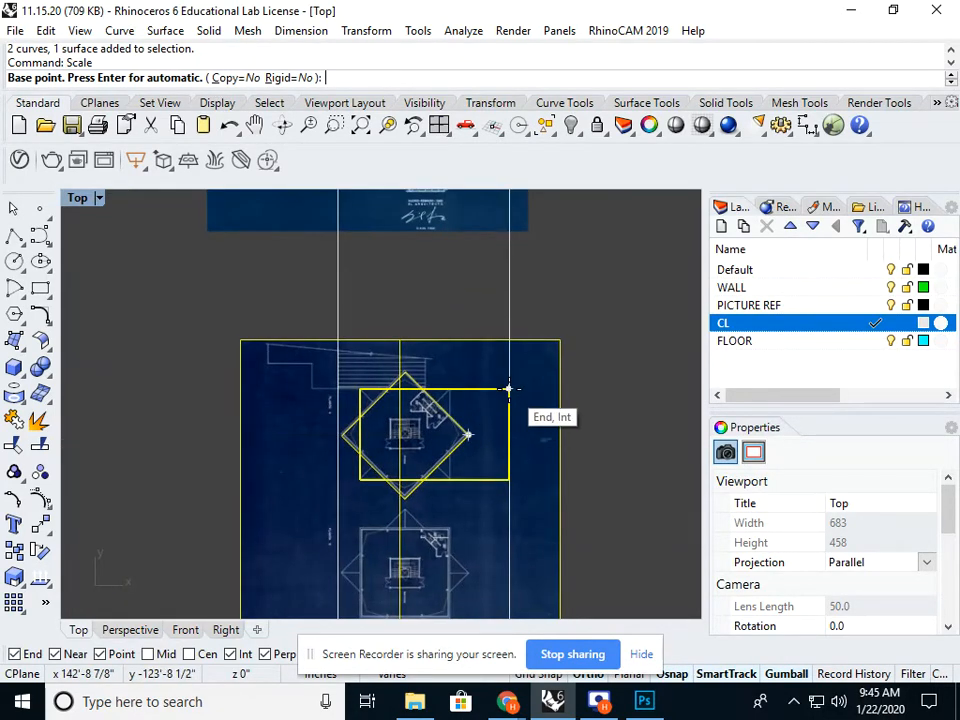
left_click(508, 388)
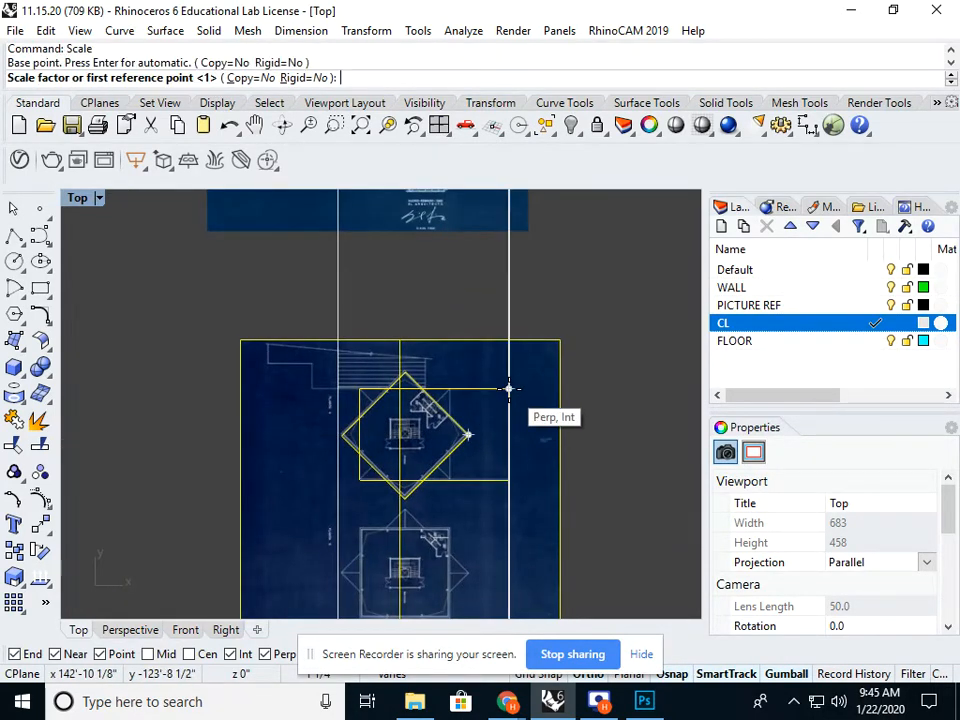
left_click(362, 388)
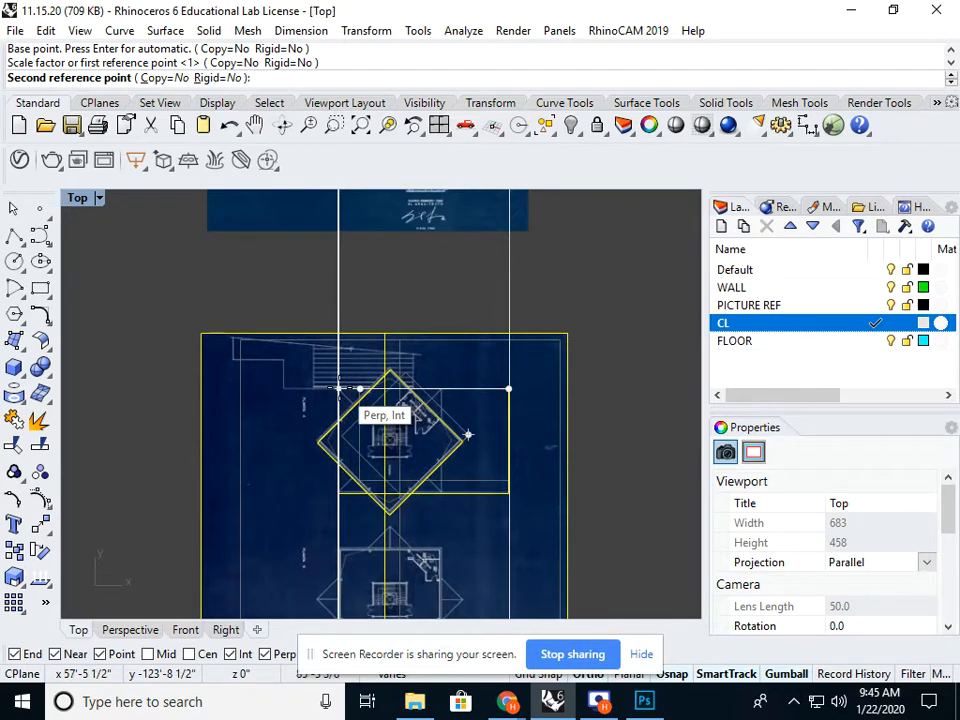
left_click(338, 388)
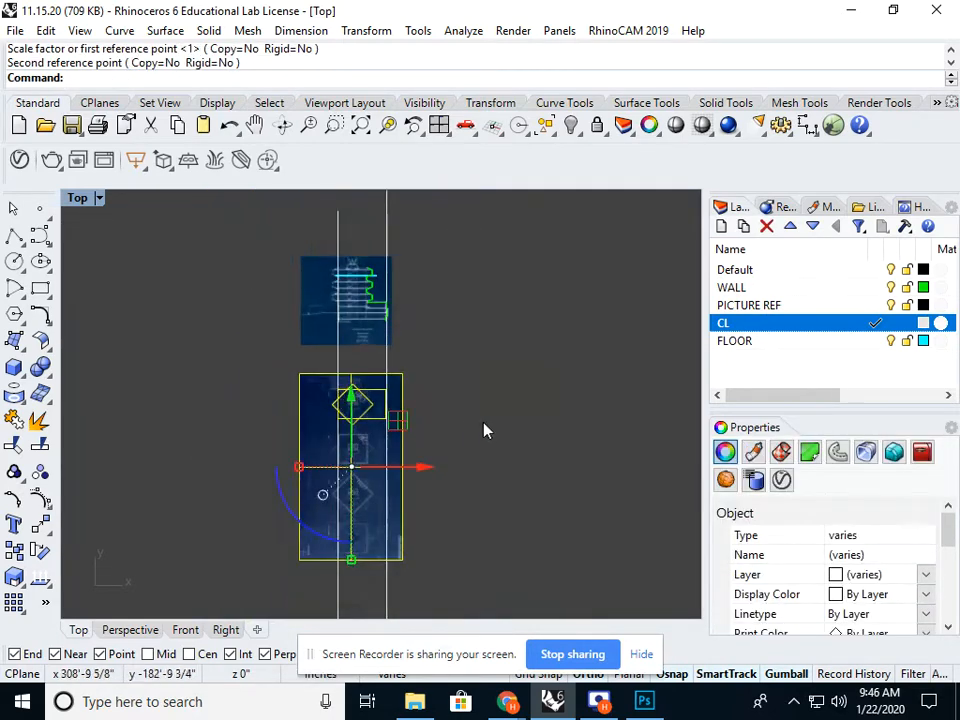
left_click(484, 432)
right_click_drag(484, 432, 383, 511)
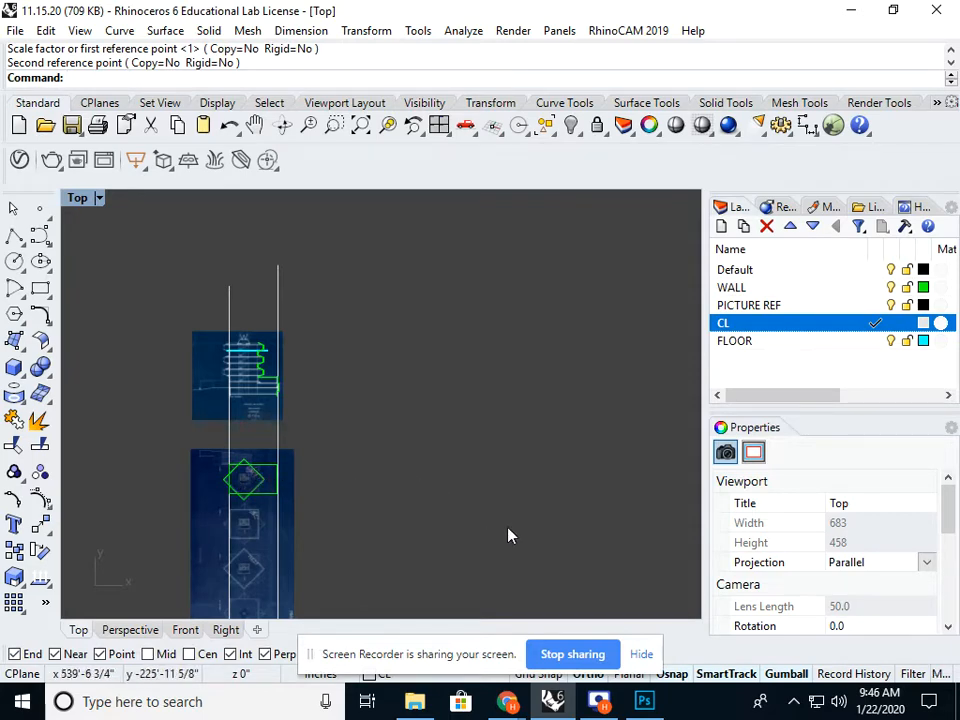
mouse_move(511, 706)
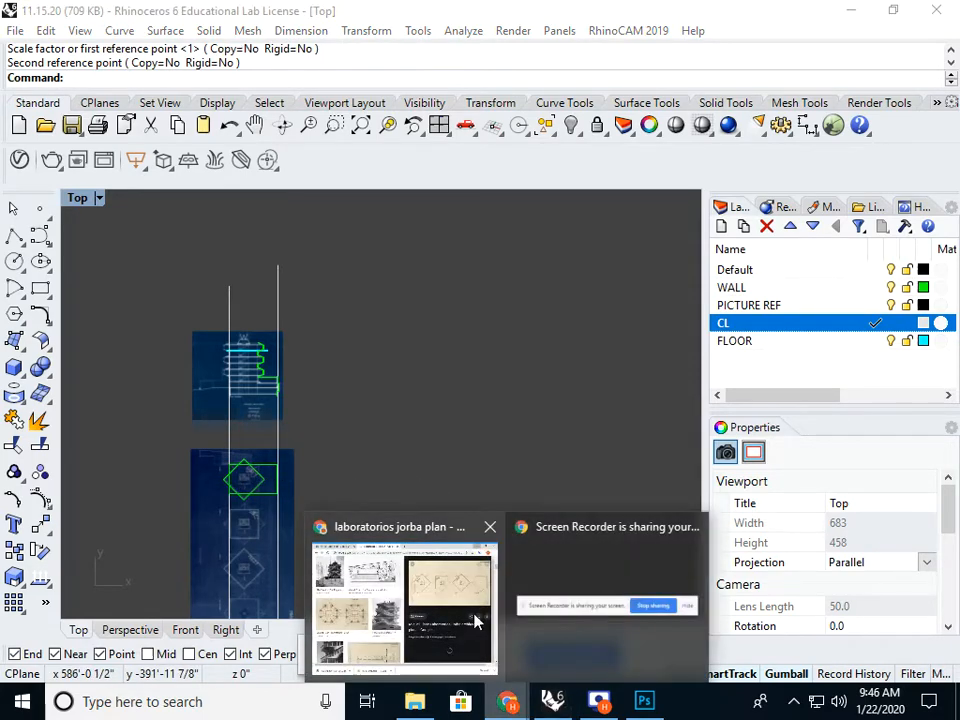
left_click(601, 701)
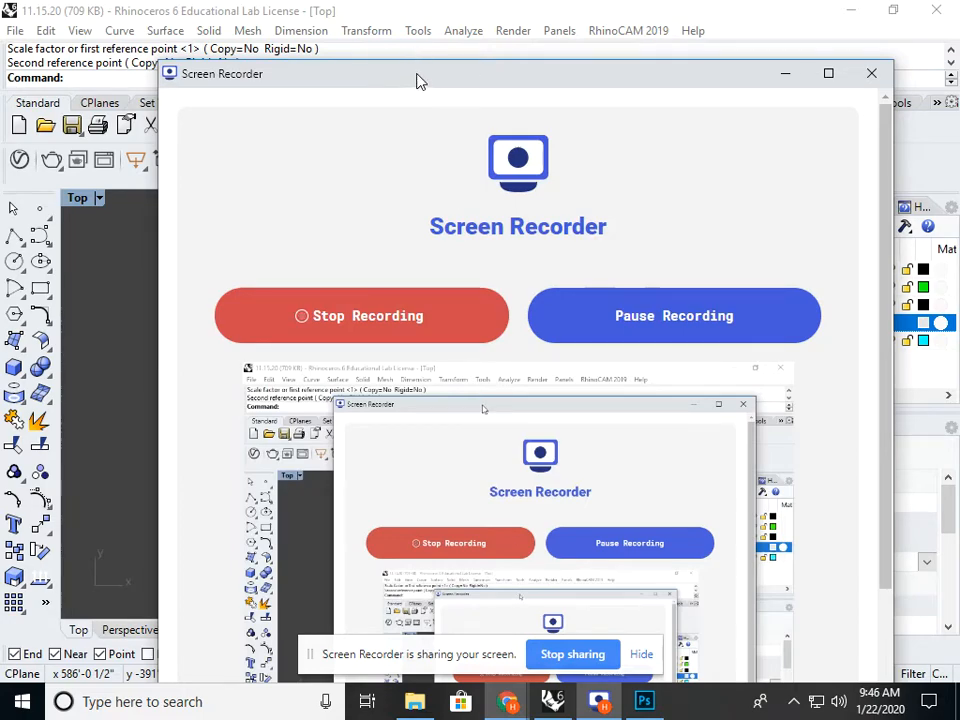
left_click_drag(418, 79, 362, 22)
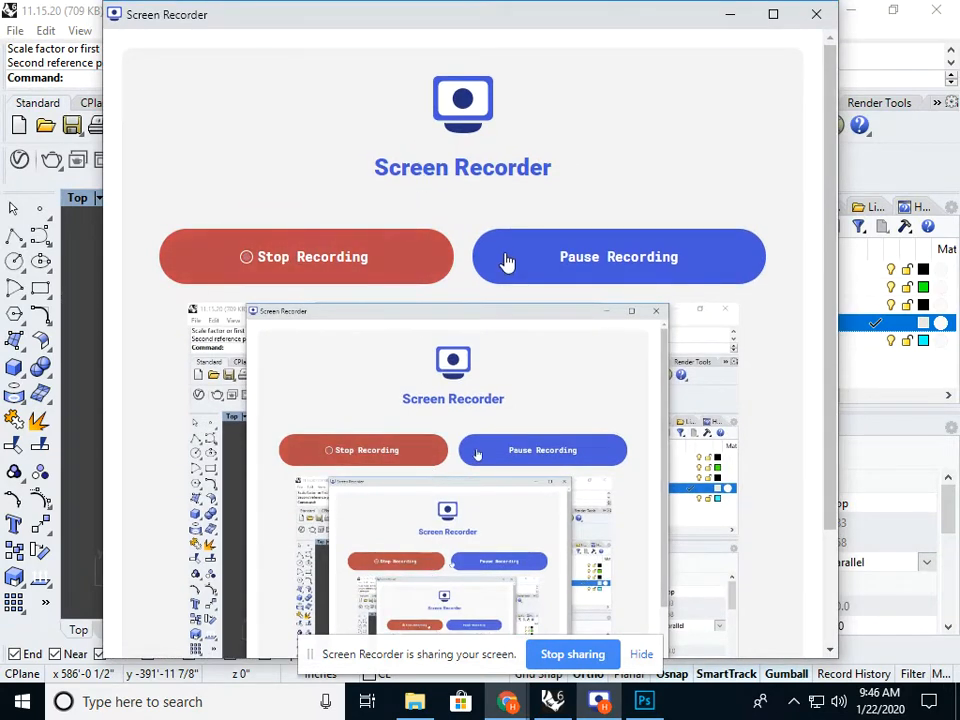
left_click(591, 245)
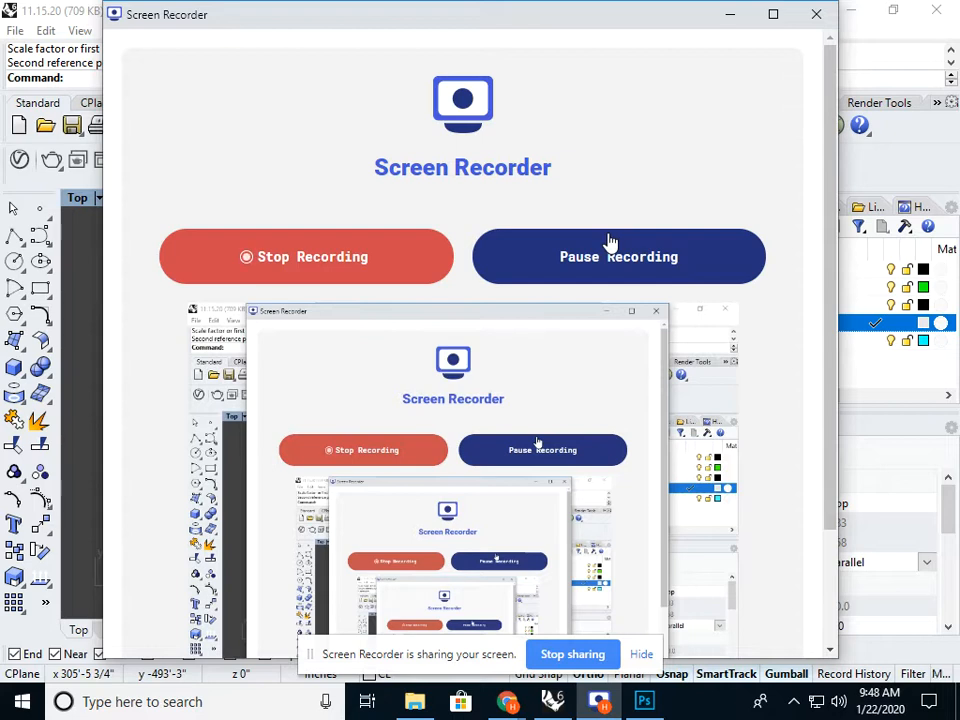
left_click(729, 13)
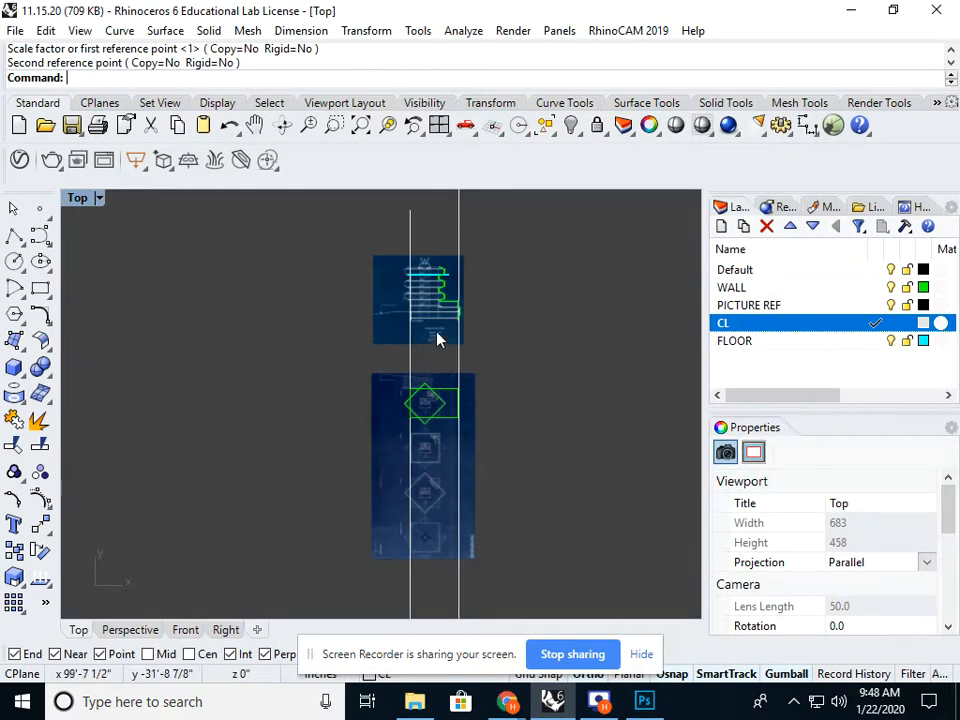
scroll(429, 289, "up", 5)
scroll(429, 292, "down", 4)
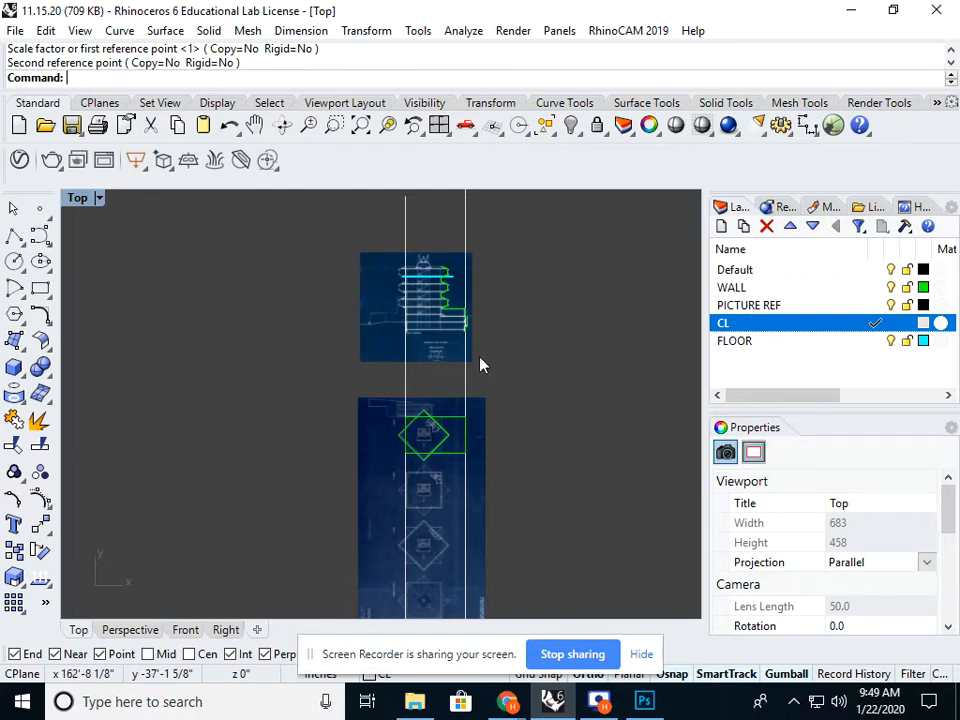
Step: Switch to a maximized Perspective view of the section, the plan and the CL lines
double_click(77, 197)
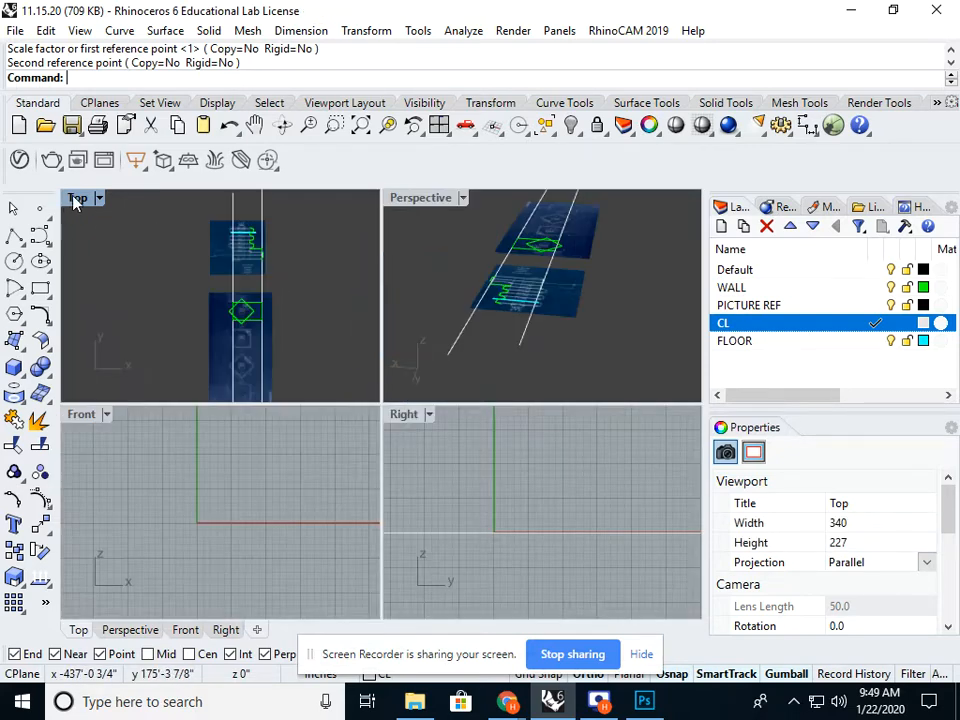
double_click(405, 198)
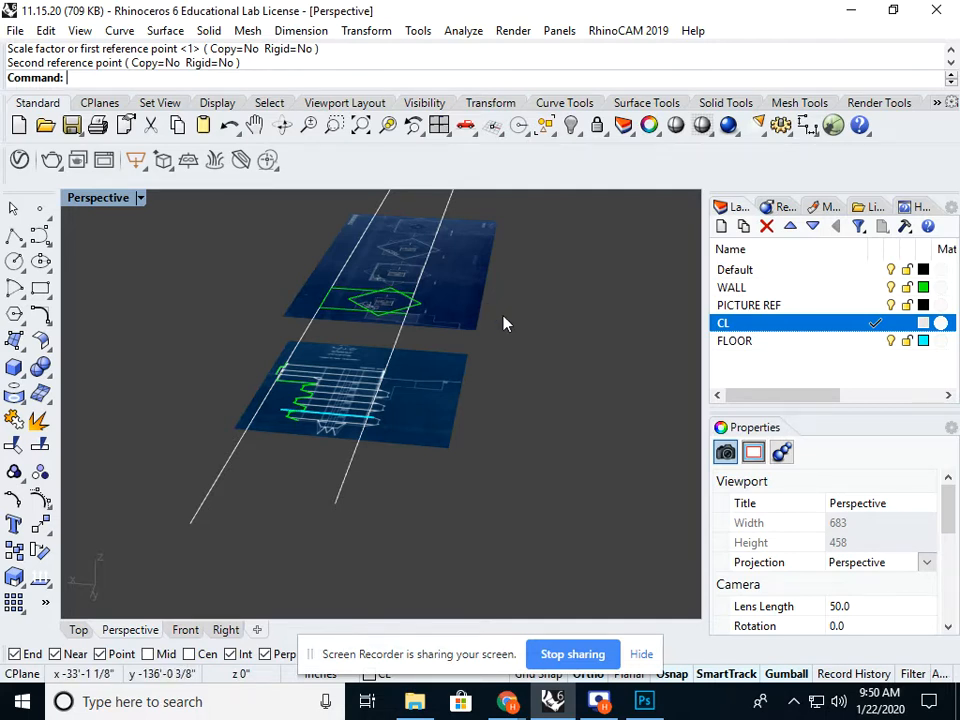
right_click_drag(501, 330, 314, 361)
scroll(302, 337, "up", 8)
scroll(314, 361, "down", 6)
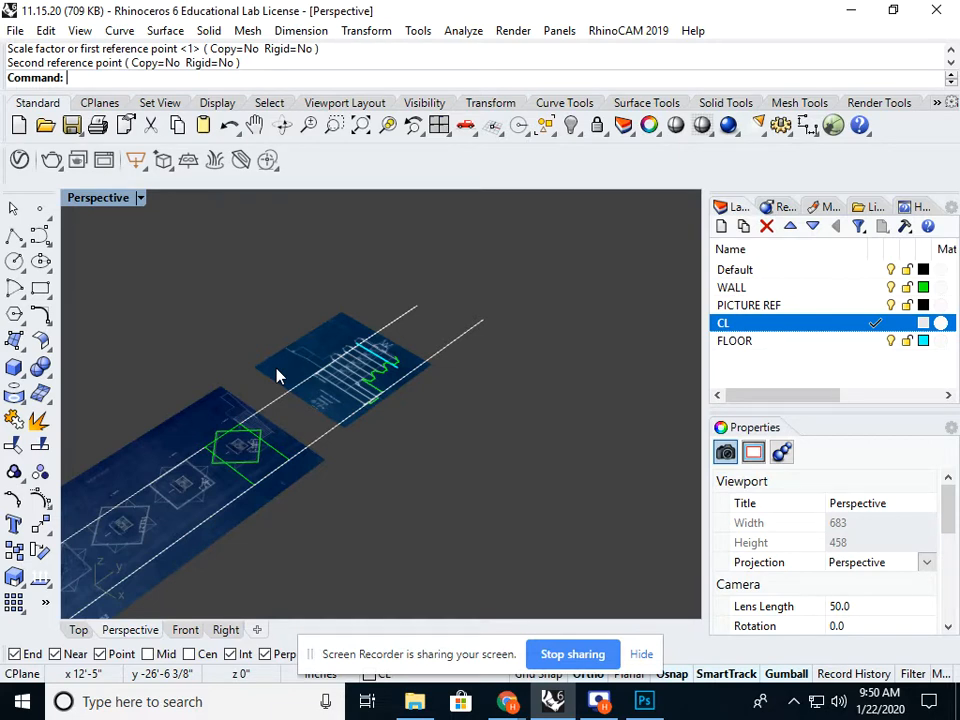
Step: Rotate the section picture and its traced lines with Rotate3D about the picture's bottom edge until they stand upright
type("Rotate")
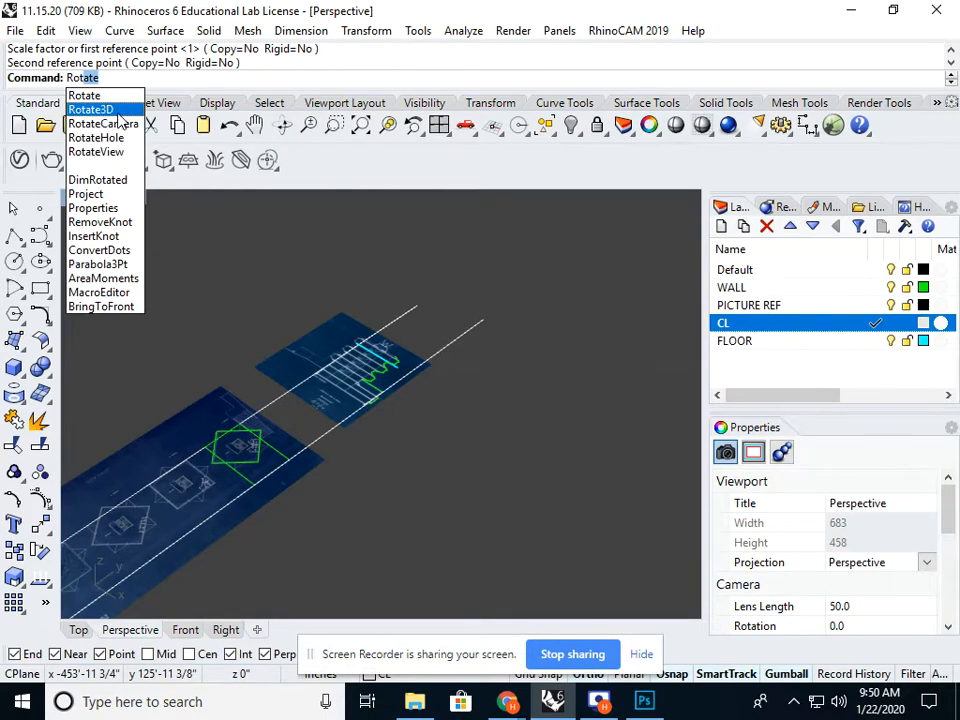
left_click(92, 109)
left_click_drag(227, 245, 452, 446)
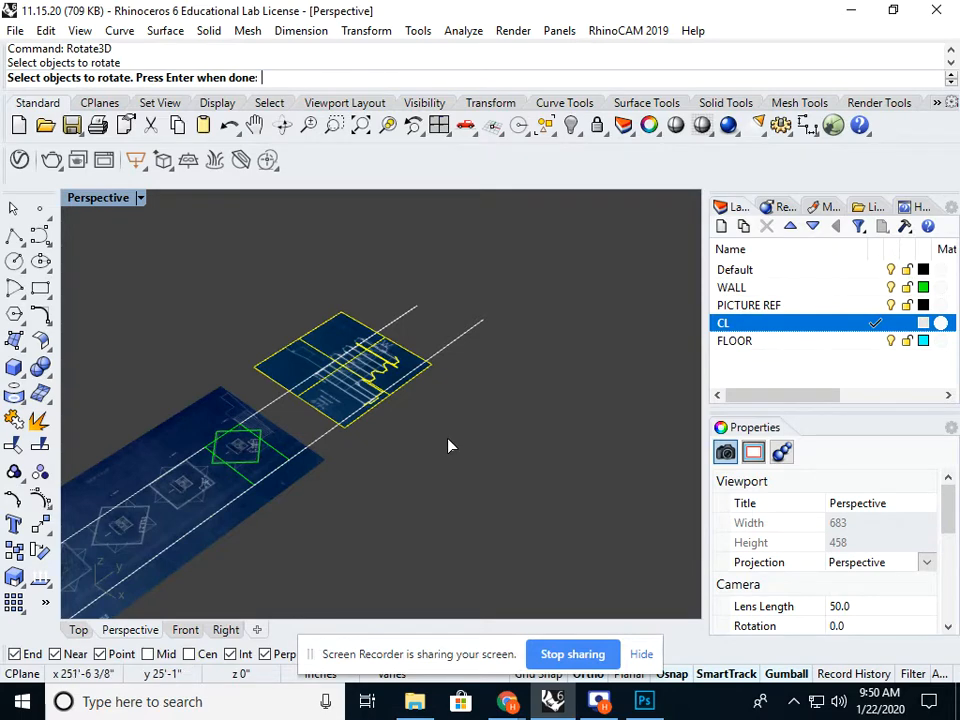
right_click_drag(448, 446, 420, 435)
scroll(306, 364, "up", 2)
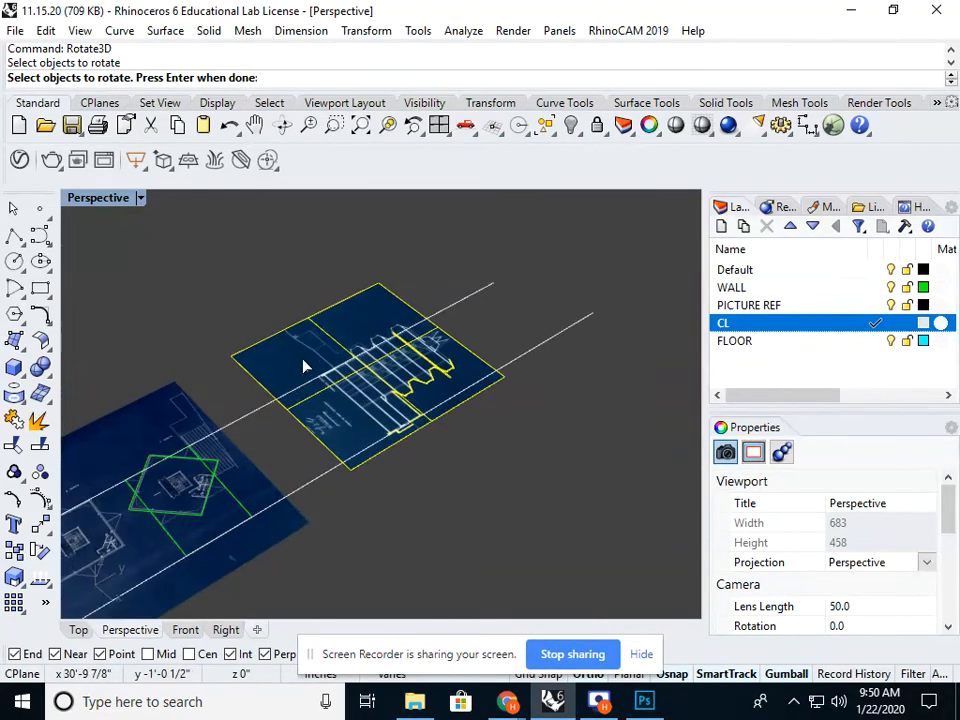
key("Return")
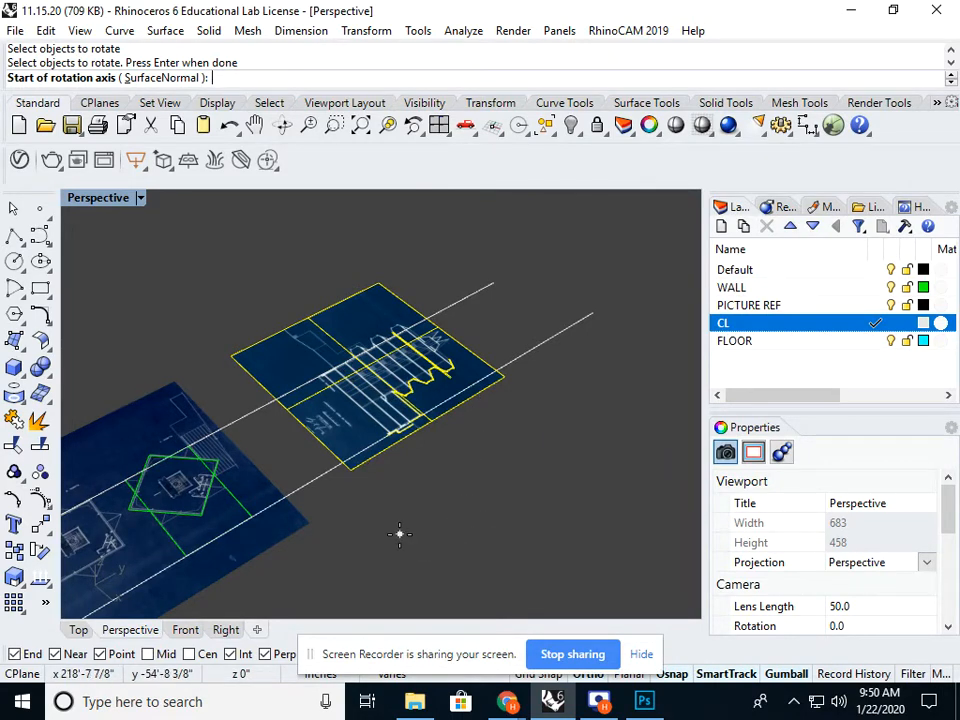
left_click(351, 468)
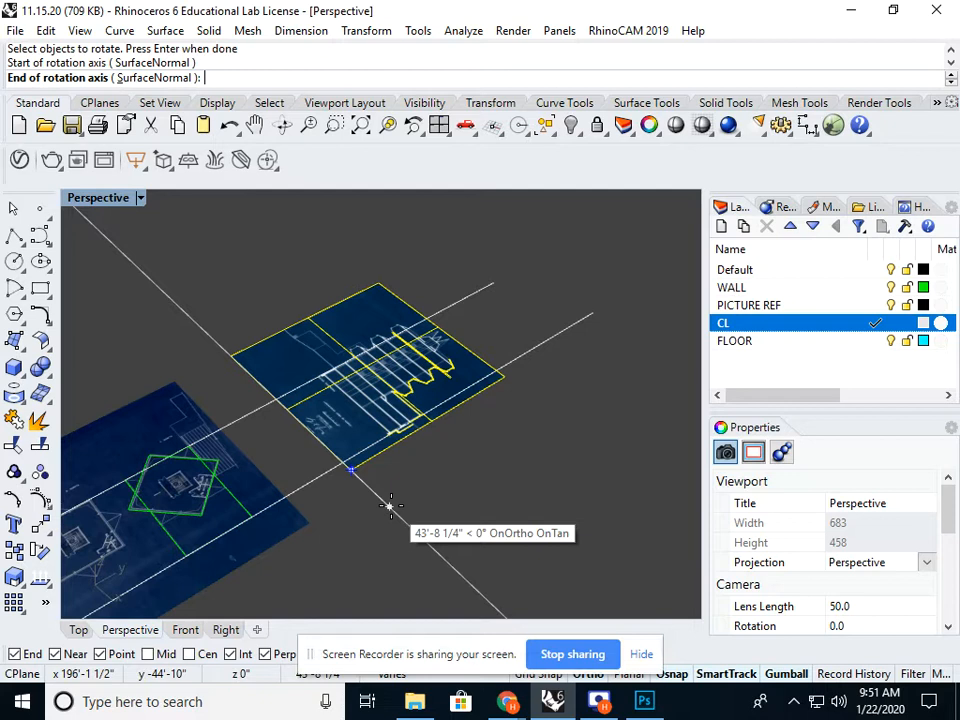
scroll(390, 505, "down", 3)
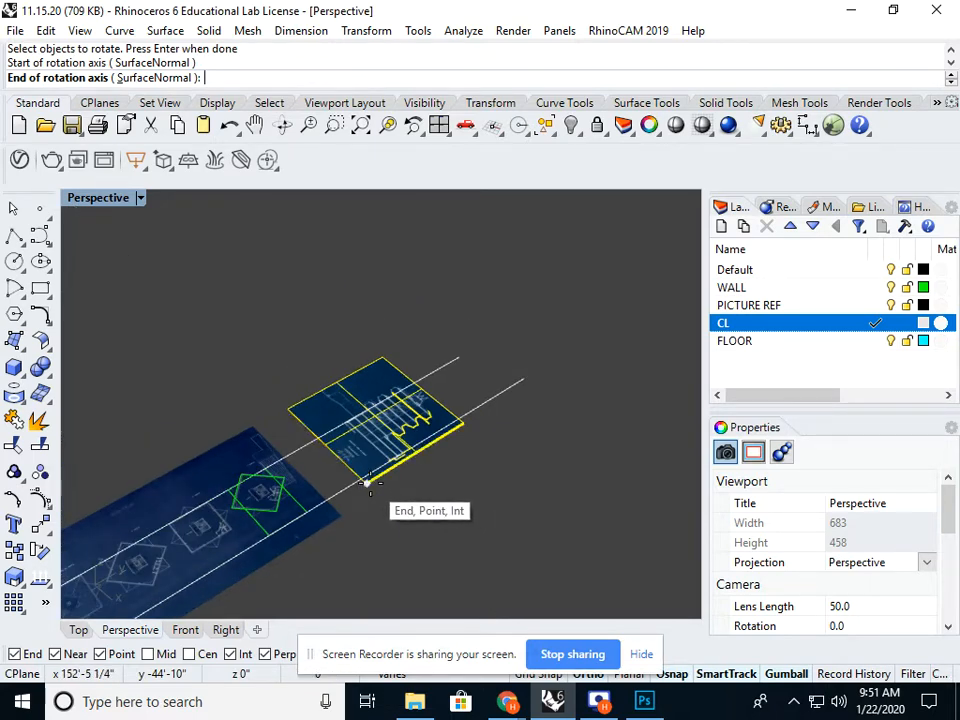
left_click(463, 573)
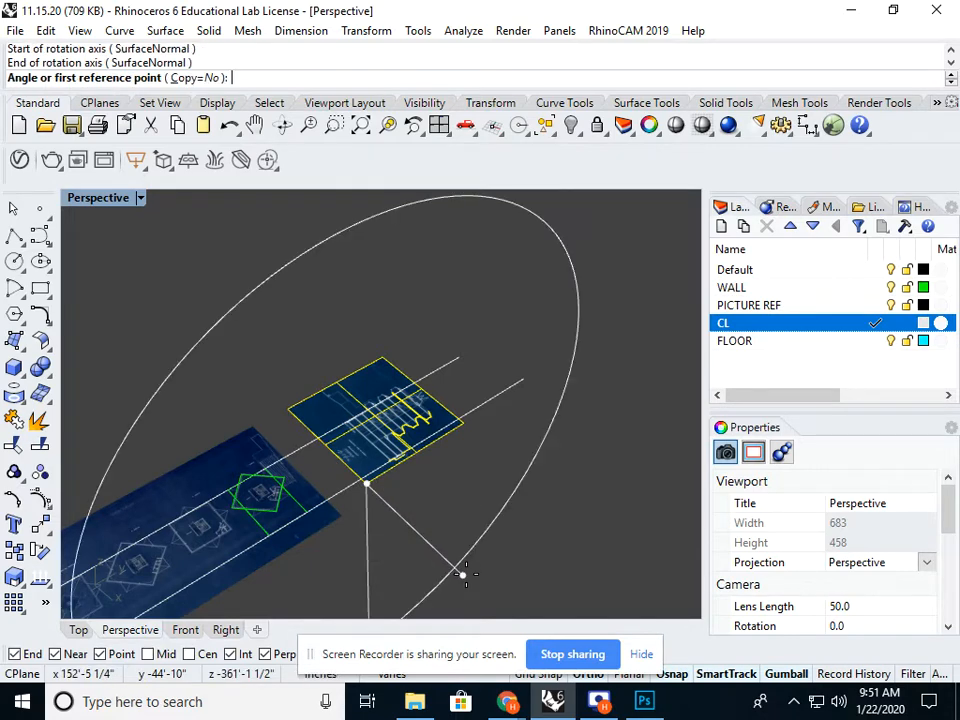
right_click_drag(463, 573, 546, 505)
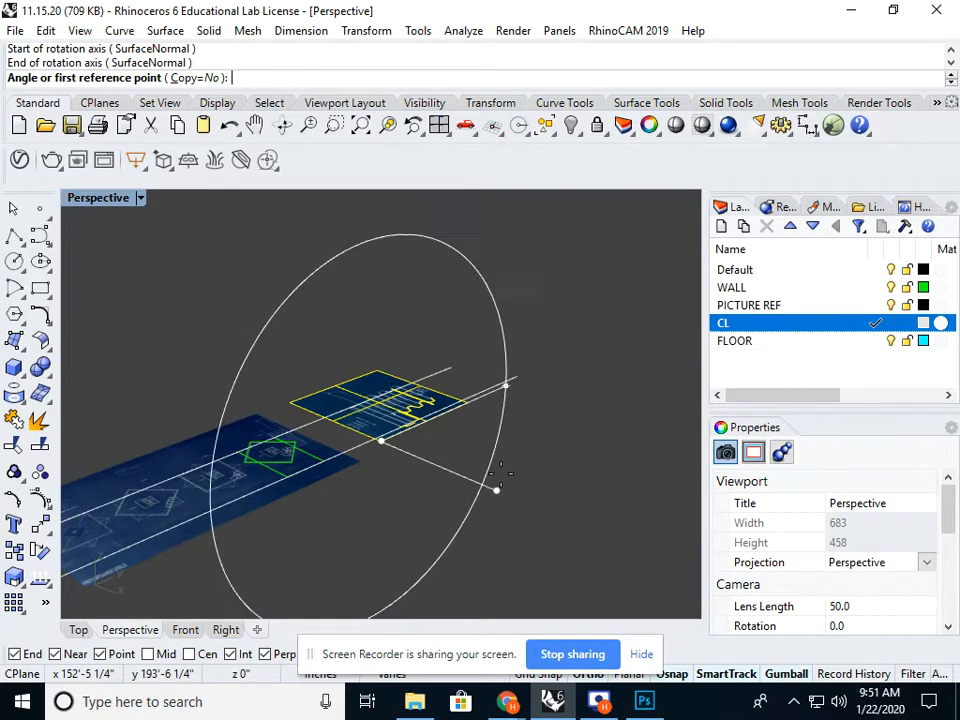
scroll(501, 472, "down", 5)
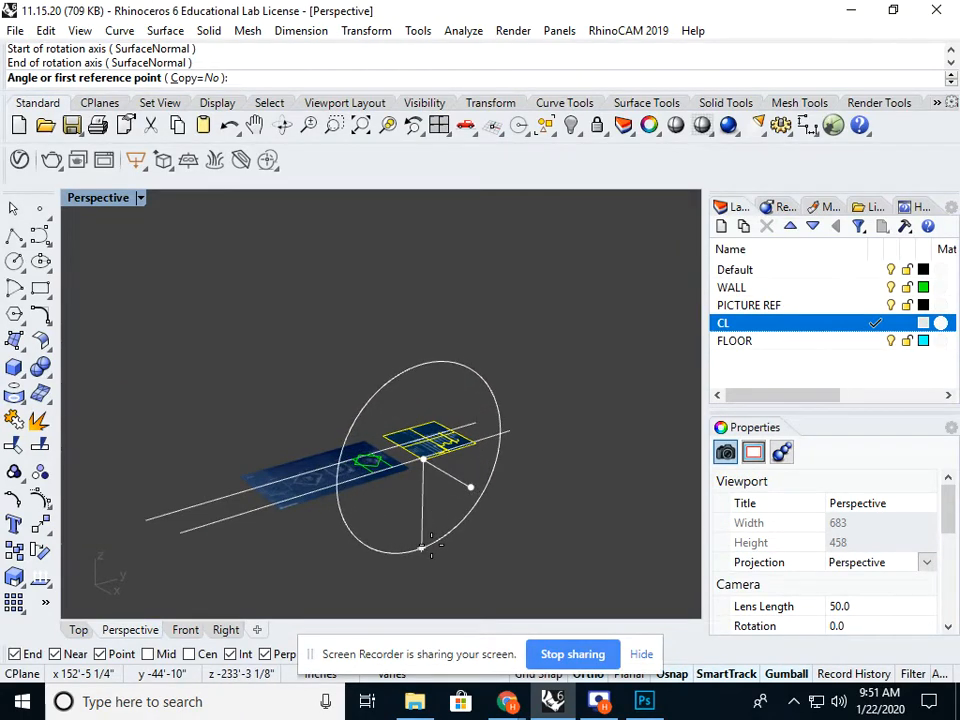
left_click(422, 548)
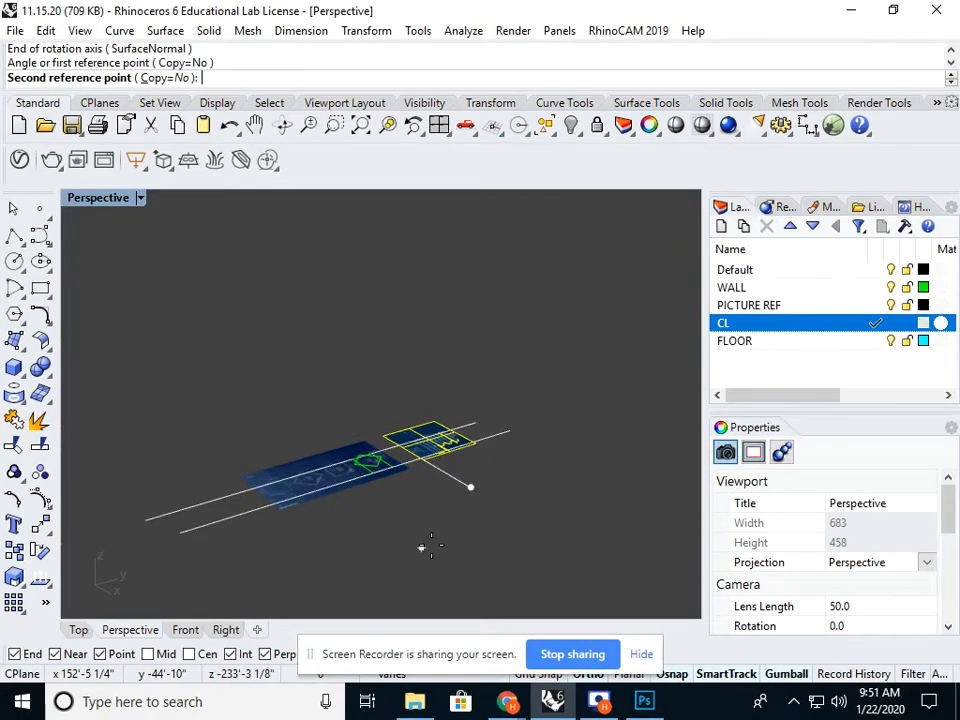
left_click(545, 454)
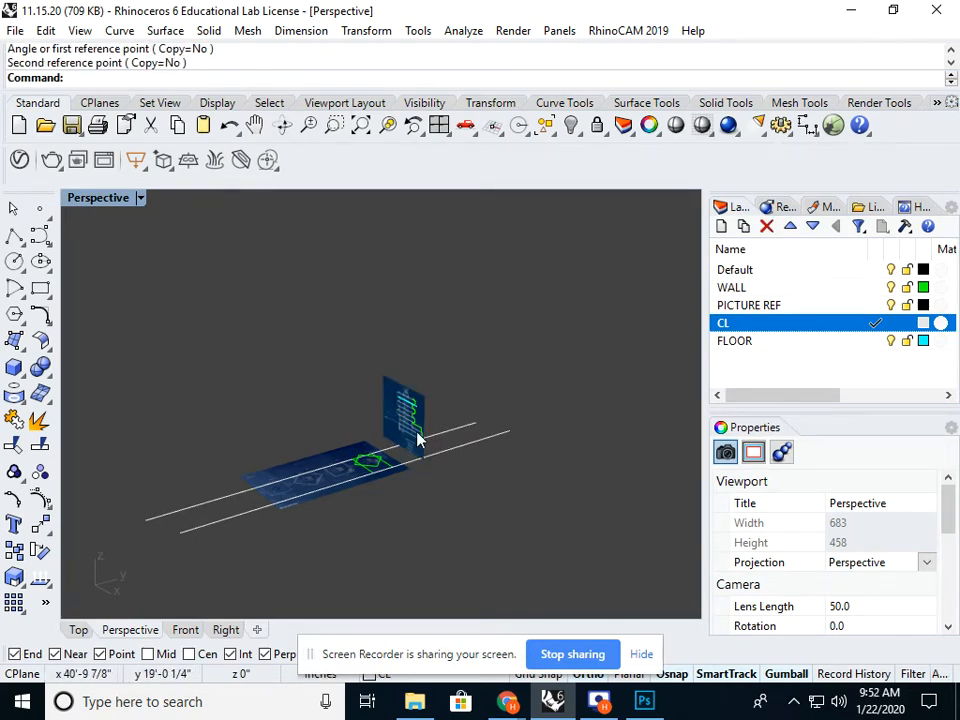
Step: Examine from several angles how the upright section lines up with the flat plan and the CL lines
scroll(416, 439, "up", 9)
right_click_drag(412, 443, 476, 347)
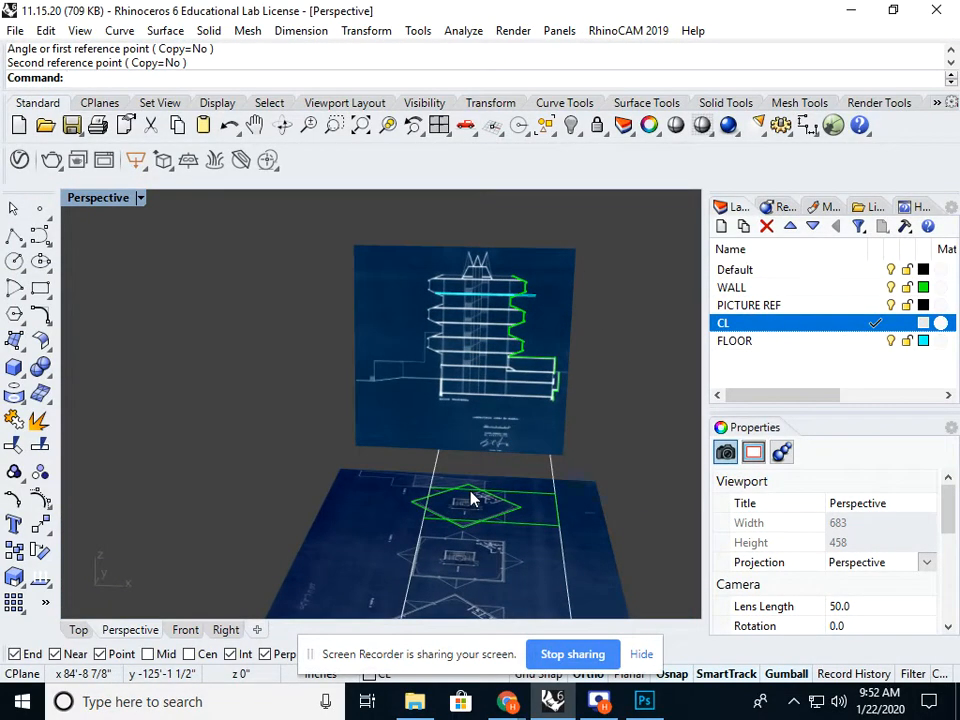
right_click_drag(473, 498, 430, 470)
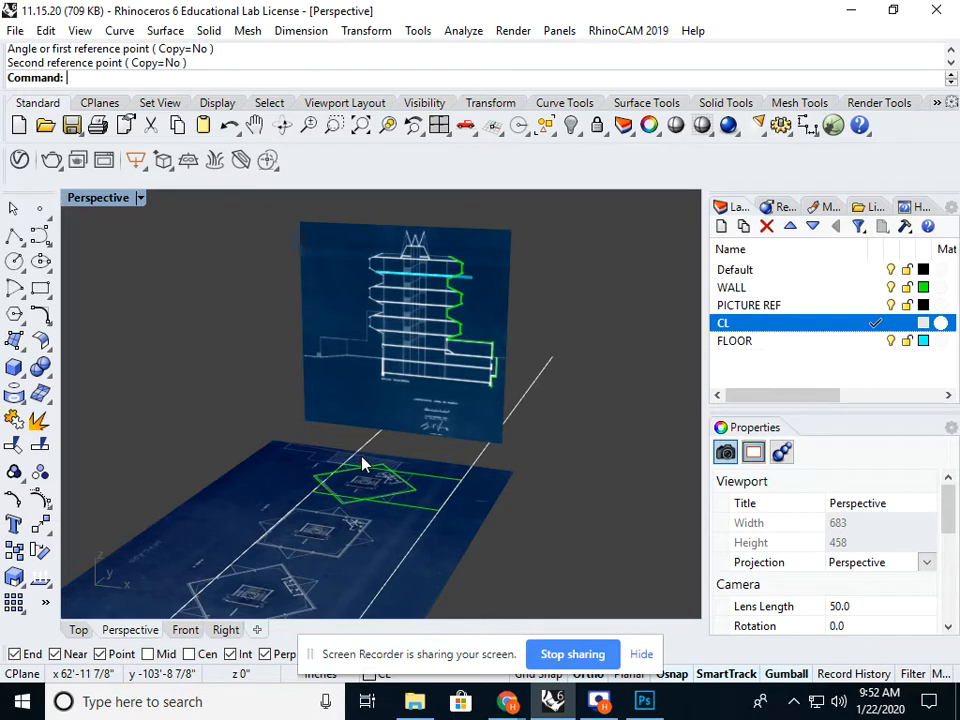
scroll(362, 464, "down", 6)
right_click_drag(364, 462, 437, 465)
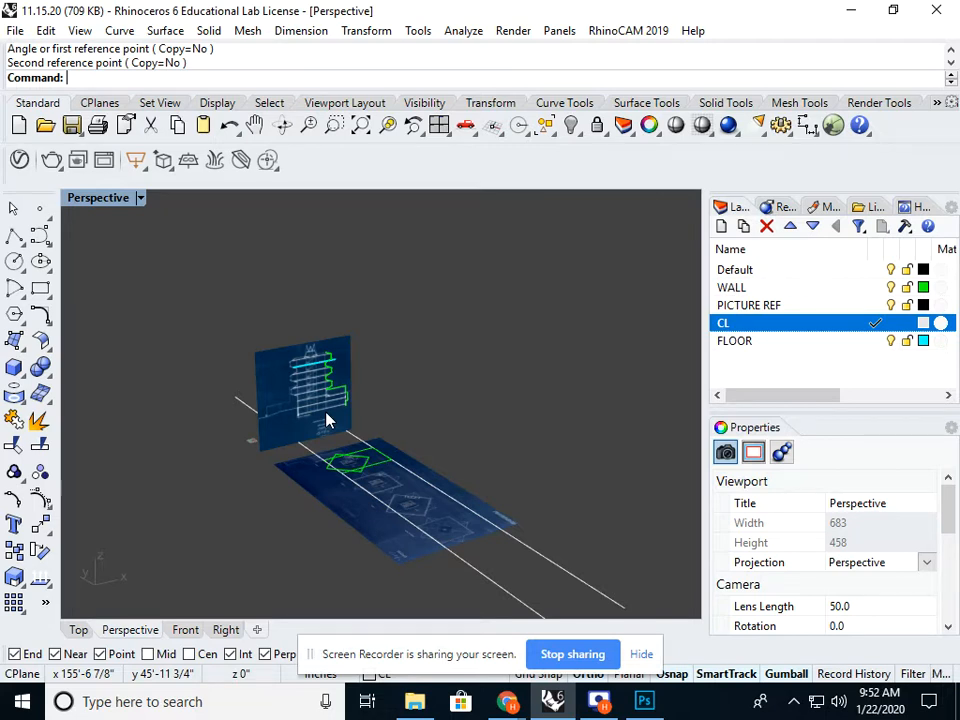
mouse_move(456, 444)
right_mouse_down()
mouse_move(390, 439)
mouse_move(470, 441)
right_mouse_up()
right_click_drag(398, 453, 442, 442)
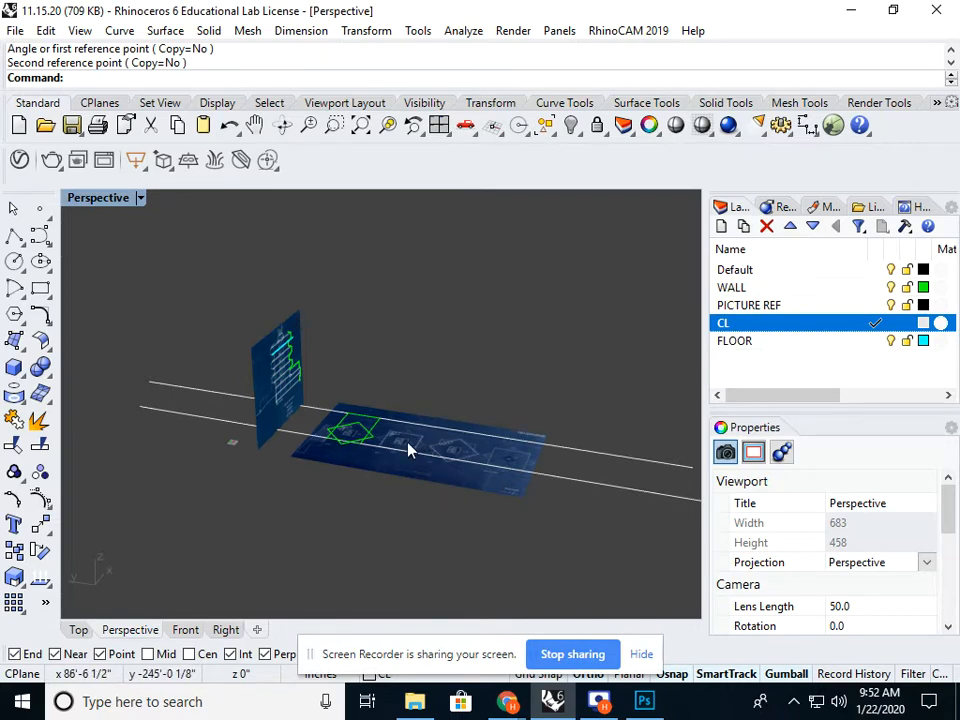
right_click_drag(409, 448, 261, 435)
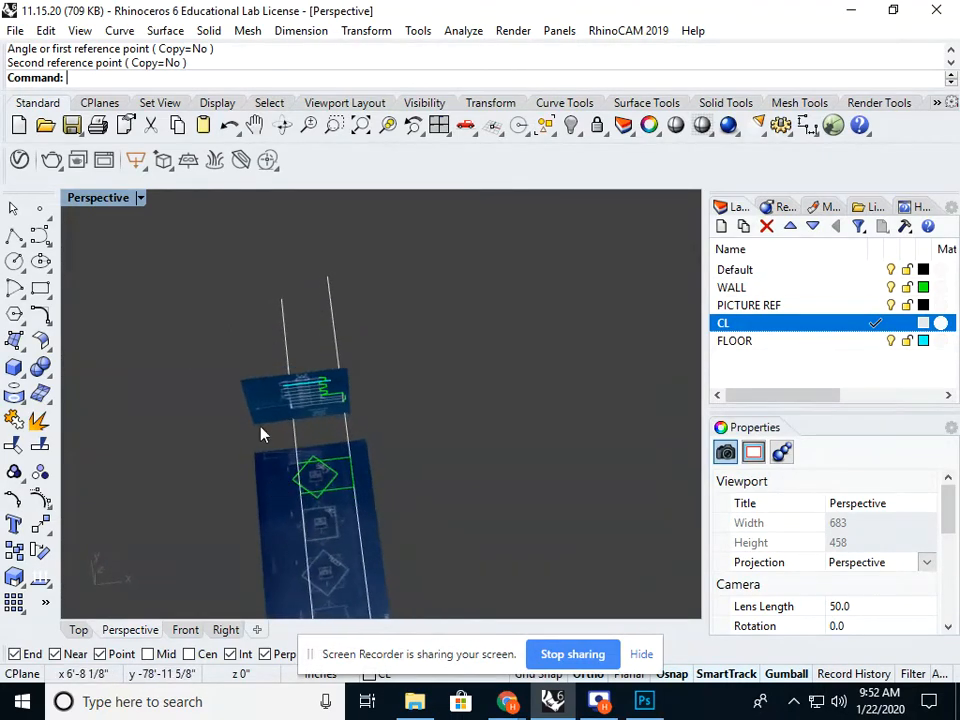
Step: Try moving the section picture and its traces from the low wing's outer roof corner to the upper right corner of the plan's wide rectangle
left_click_drag(213, 342, 389, 437)
scroll(308, 417, "up", 12)
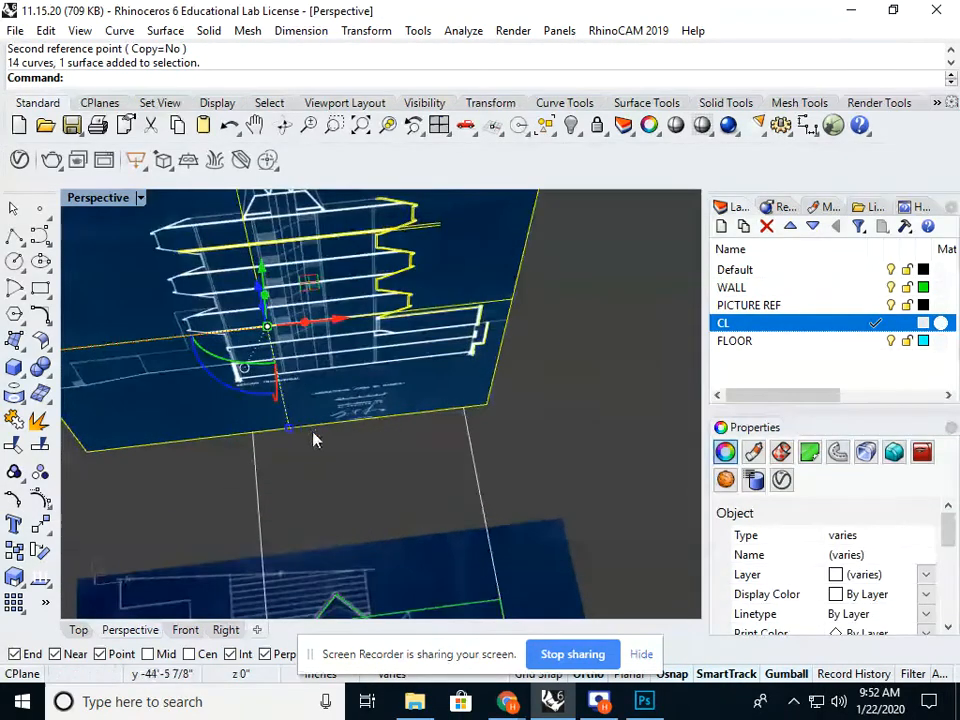
right_click_drag(315, 437, 392, 347)
right_click_drag(392, 347, 315, 240, "shift")
type("m")
key("Return")
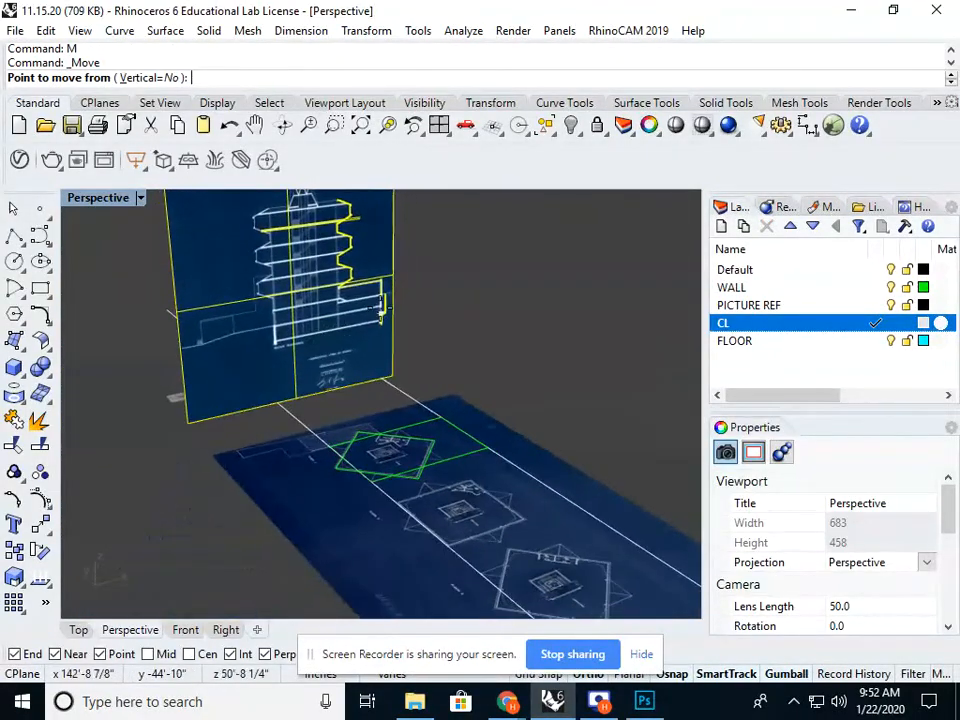
scroll(399, 311, "up", 8)
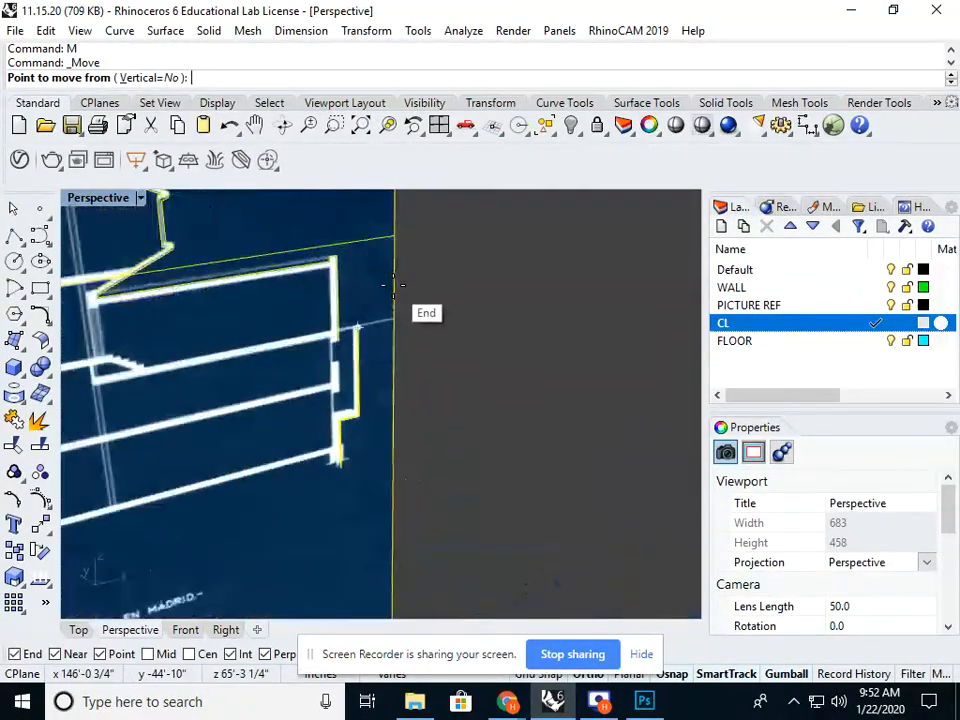
left_click(337, 257)
scroll(345, 260, "down", 6)
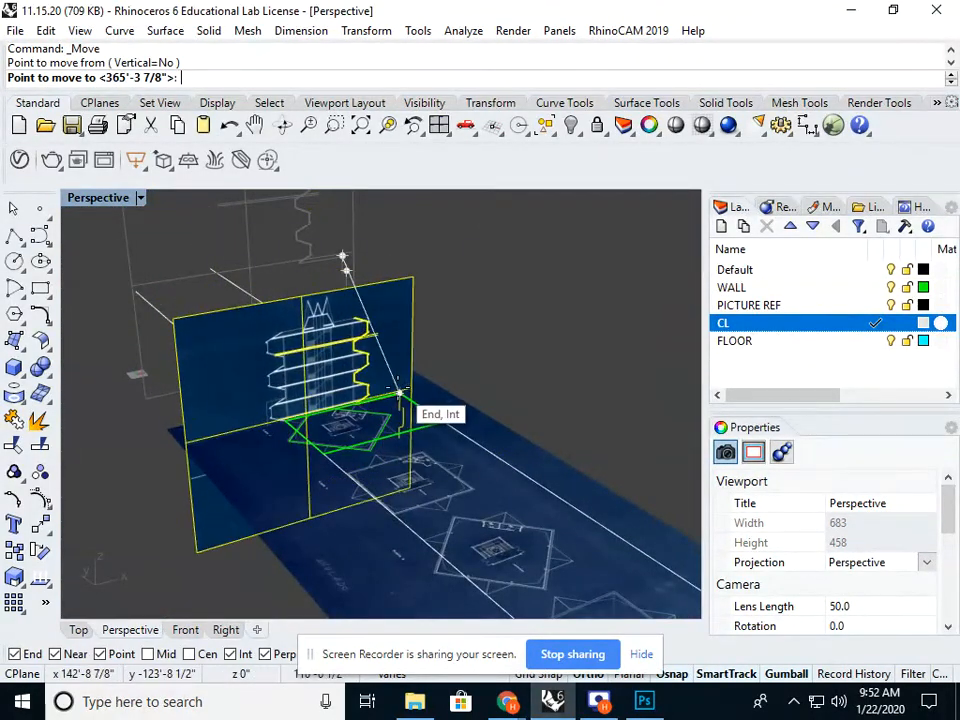
left_click(398, 398)
scroll(395, 401, "up", 6)
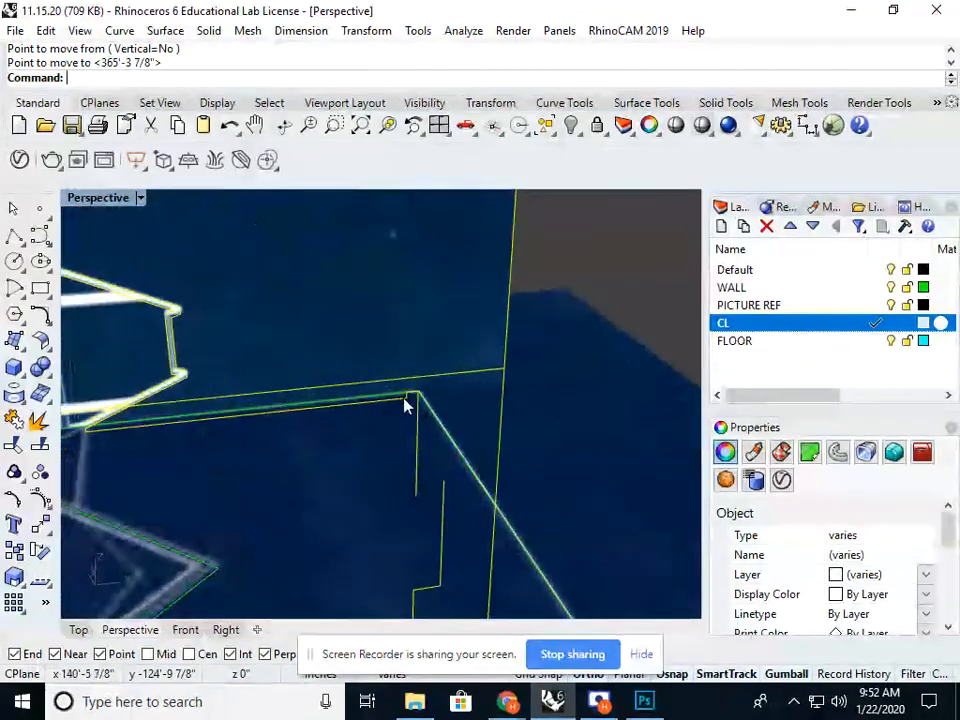
scroll(420, 402, "down", 8)
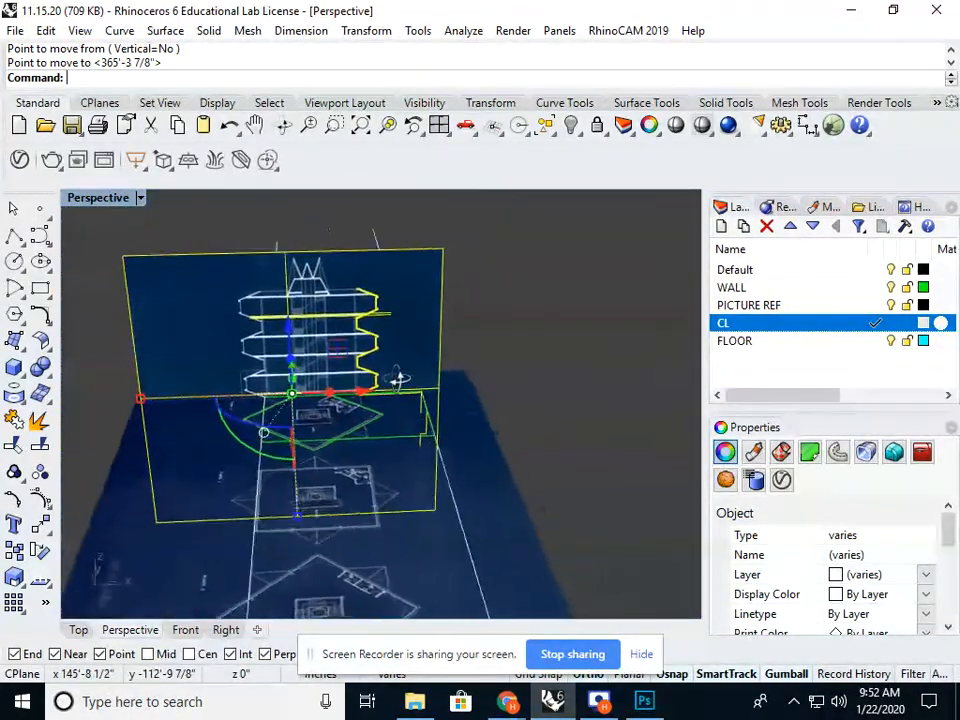
mouse_move(386, 360)
right_mouse_down()
mouse_move(345, 348)
mouse_move(253, 400)
mouse_move(355, 413)
mouse_move(499, 407)
right_mouse_up()
left_click(453, 431)
scroll(437, 383, "up", 6)
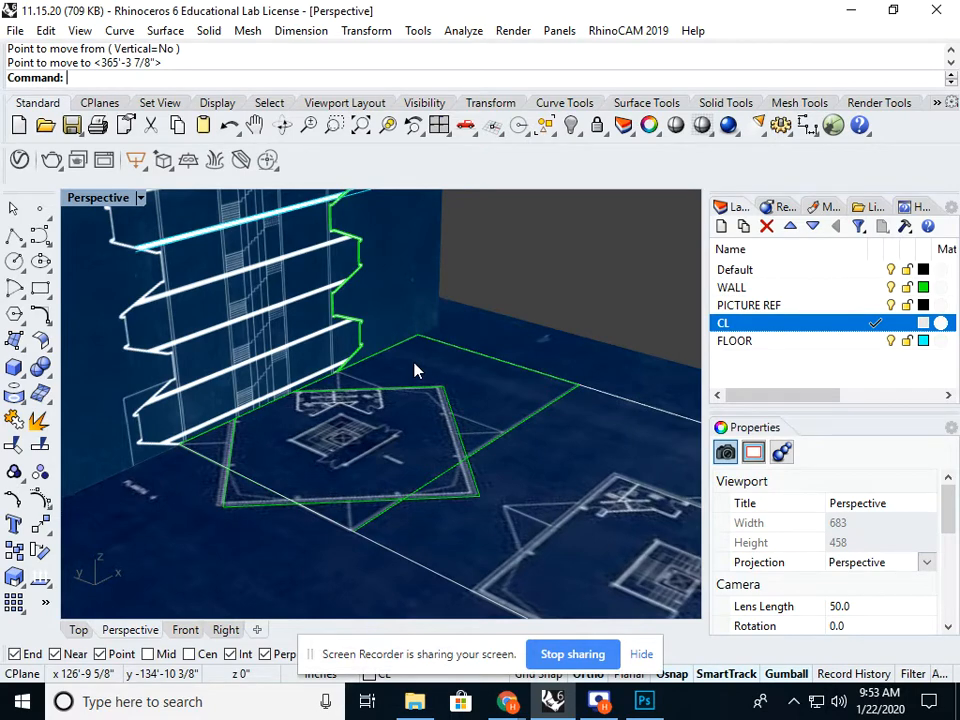
Step: Undo the last move of the section picture and its traces
key("ctrl+z")
scroll(415, 366, "down", 8)
mouse_move(415, 366)
right_mouse_down()
mouse_move(311, 364)
mouse_move(333, 378)
right_mouse_up()
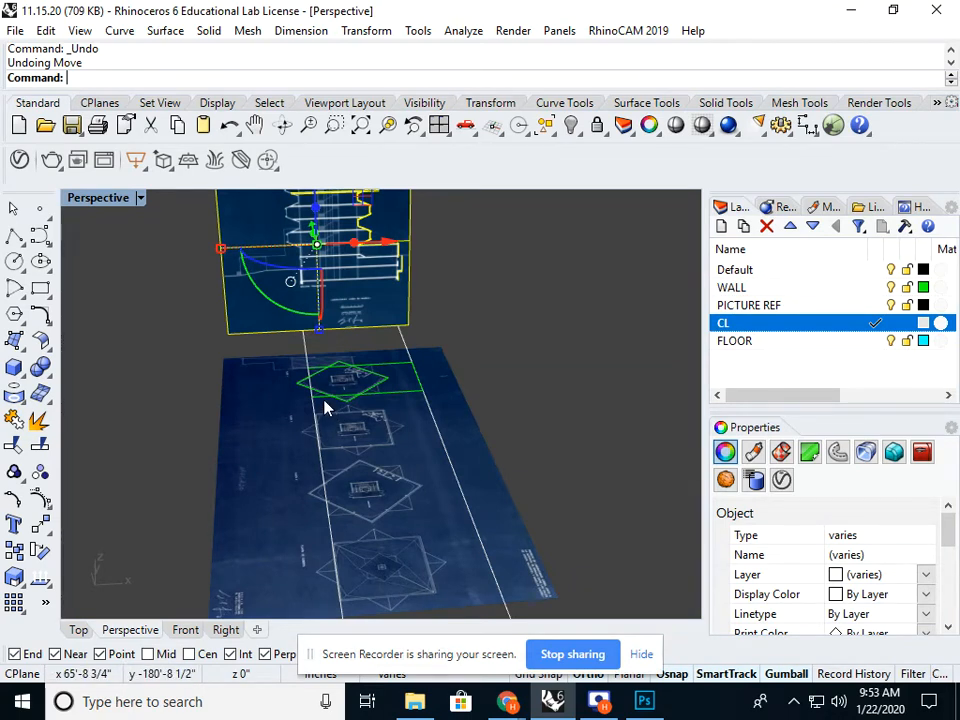
scroll(328, 403, "down", 7)
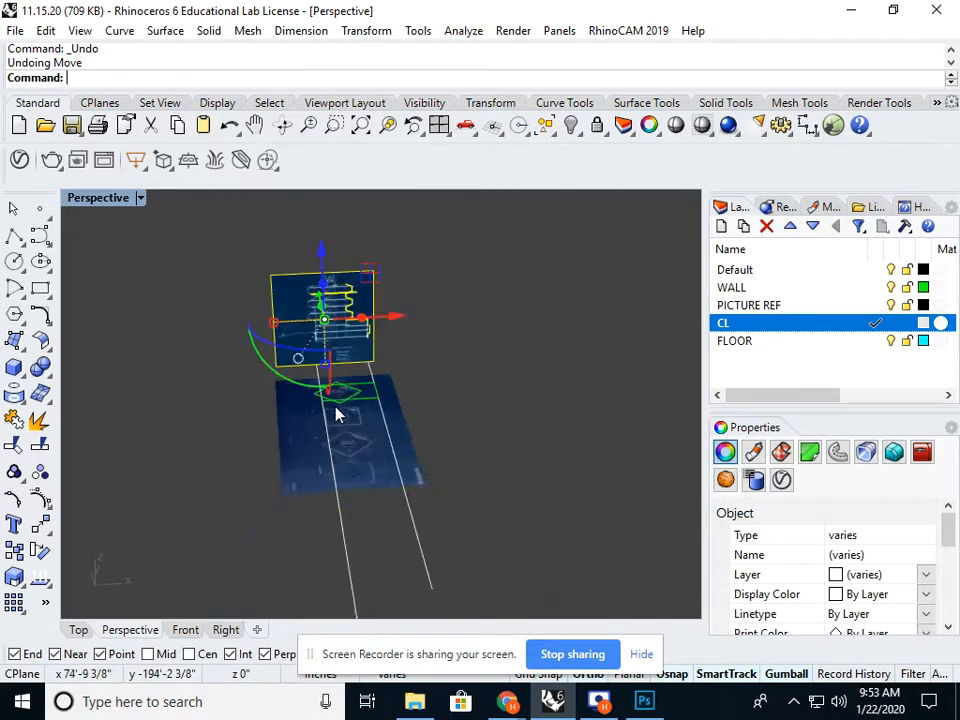
Step: Examine how the low wing's roof corner on the upright section relates to the plan rectangle and CL lines
right_click_drag(338, 416, 346, 480, "shift")
right_click_drag(346, 480, 408, 469)
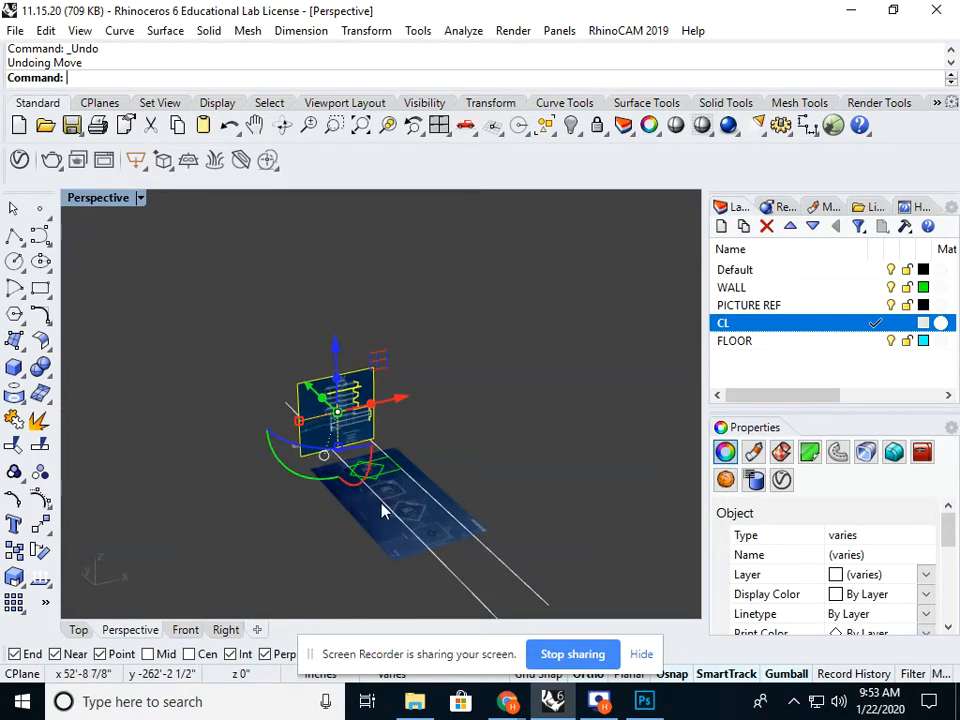
mouse_move(381, 508)
right_mouse_down()
mouse_move(377, 501)
mouse_move(407, 499)
mouse_move(395, 510)
right_mouse_up()
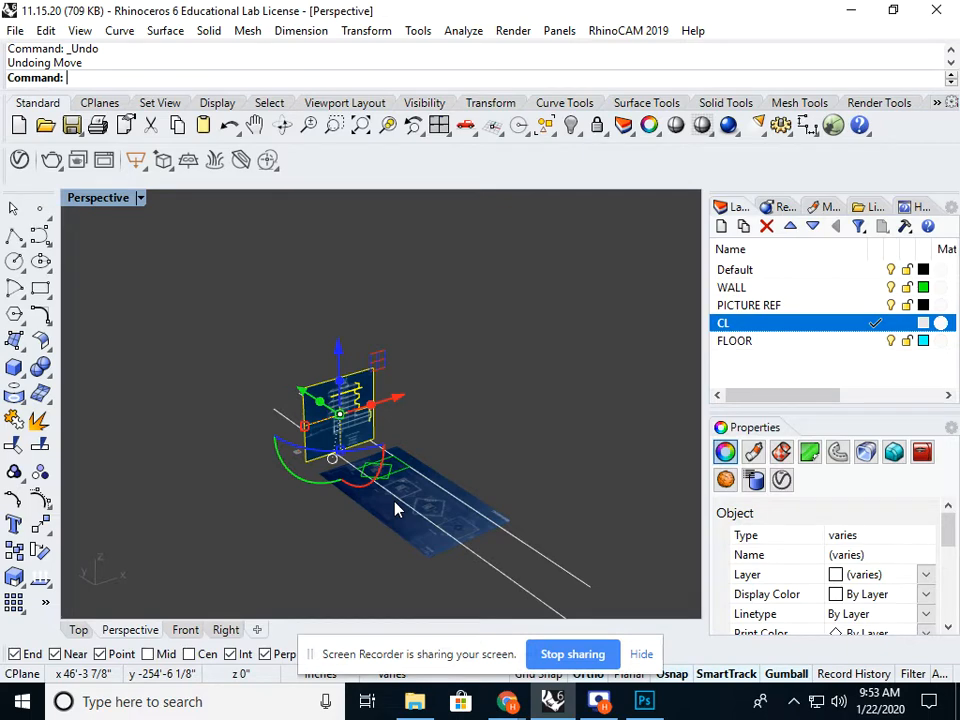
scroll(392, 410, "up", 7)
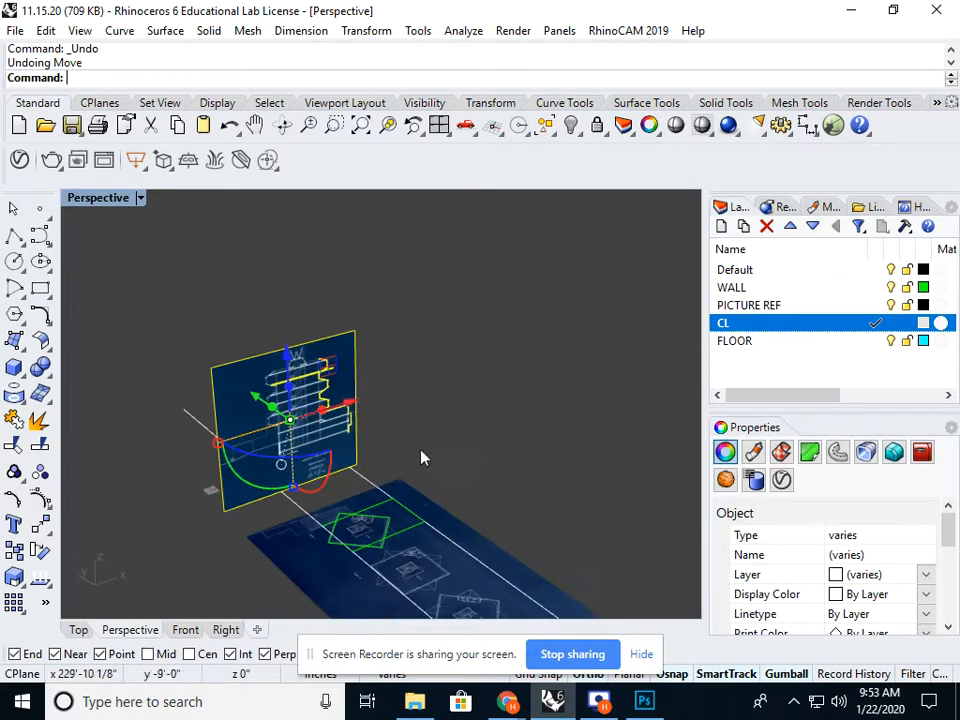
left_click(422, 456)
right_click_drag(418, 508, 396, 474)
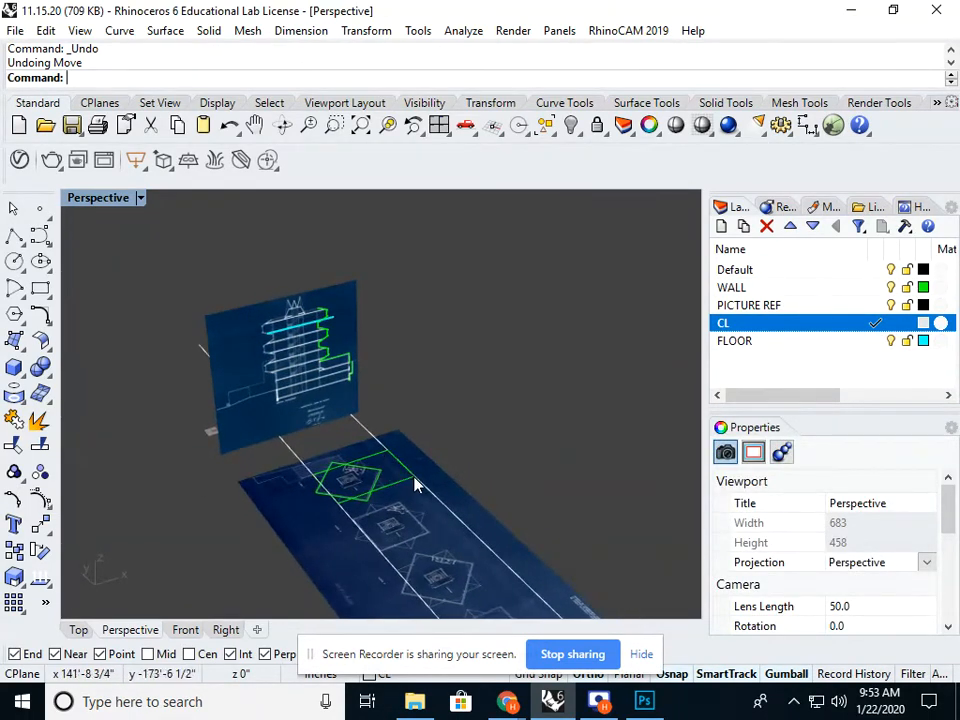
scroll(345, 355, "up", 8)
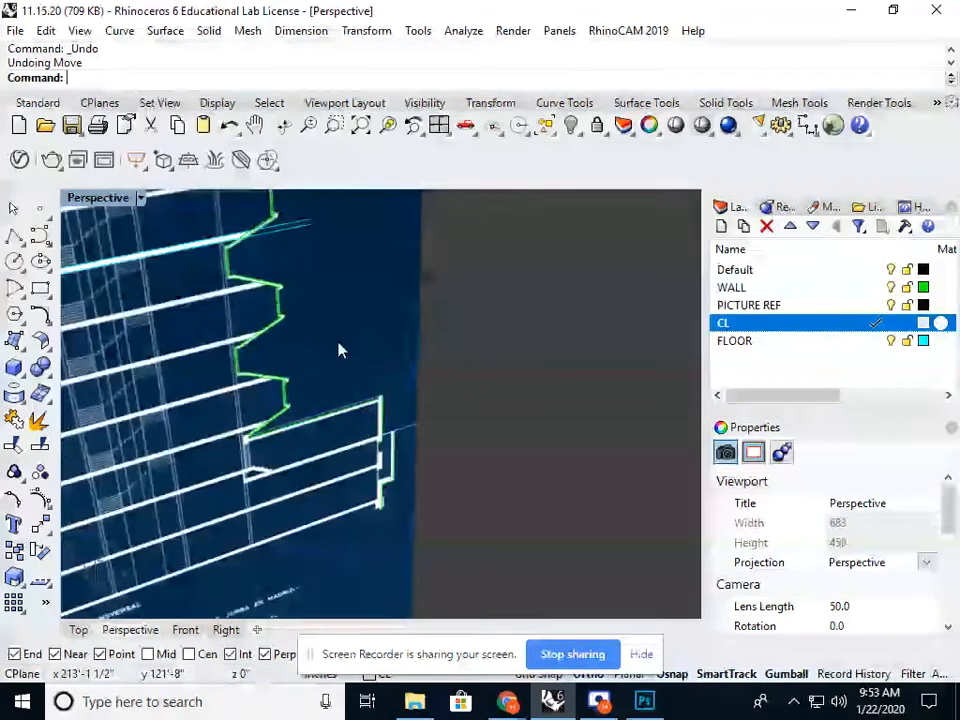
scroll(383, 406, "down", 2)
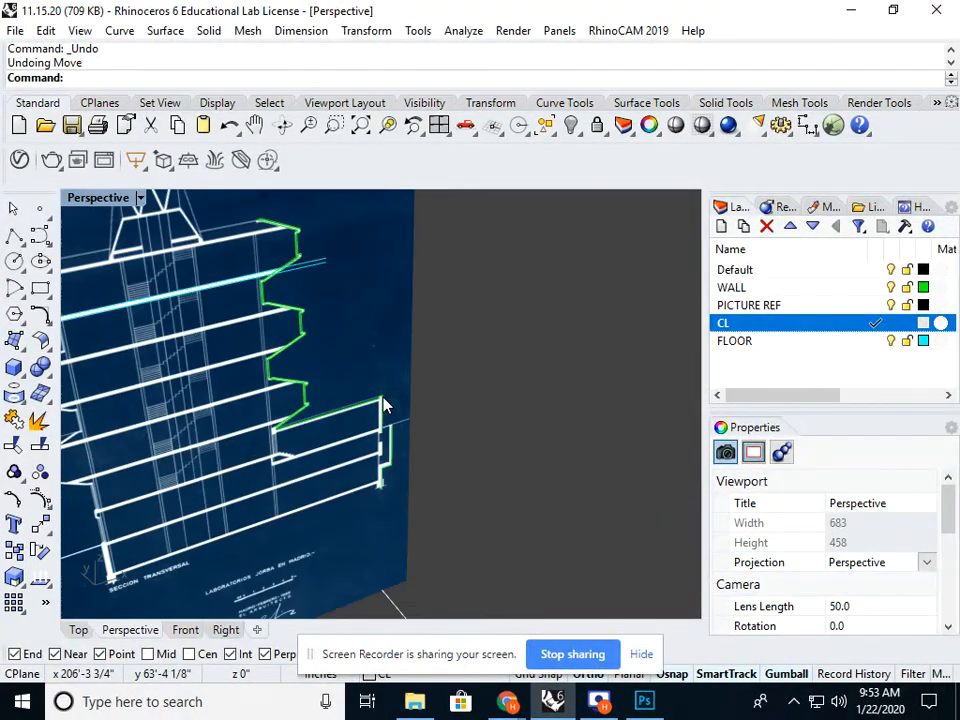
scroll(385, 402, "down", 5)
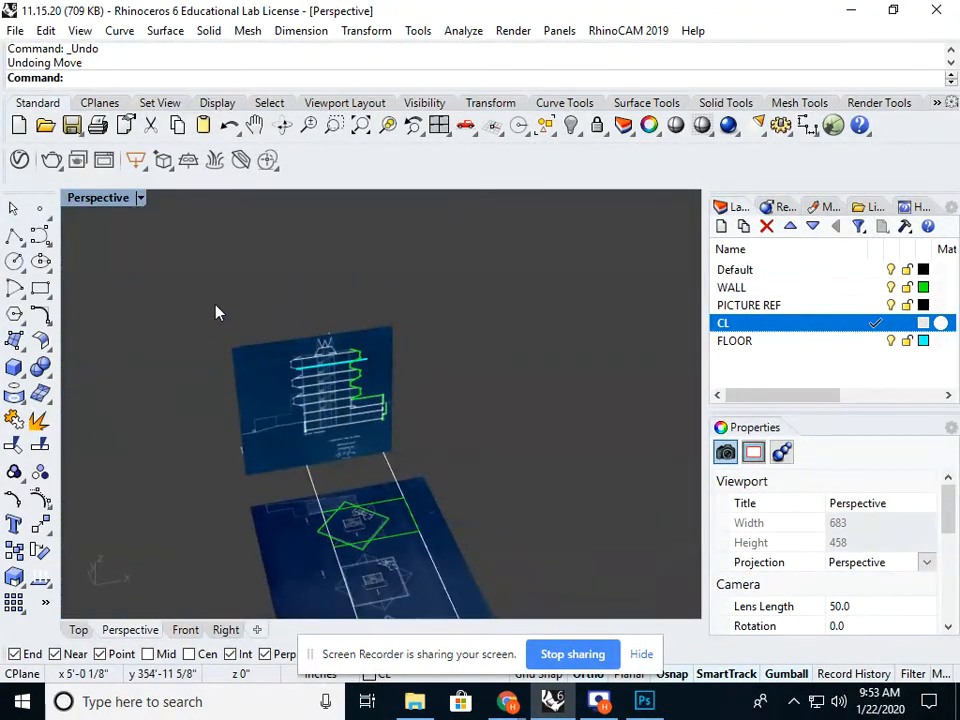
Step: Move the section picture and its traces from the low wing's outer roof corner to the upper right corner of the plan's wide rectangle
left_click_drag(215, 303, 436, 490)
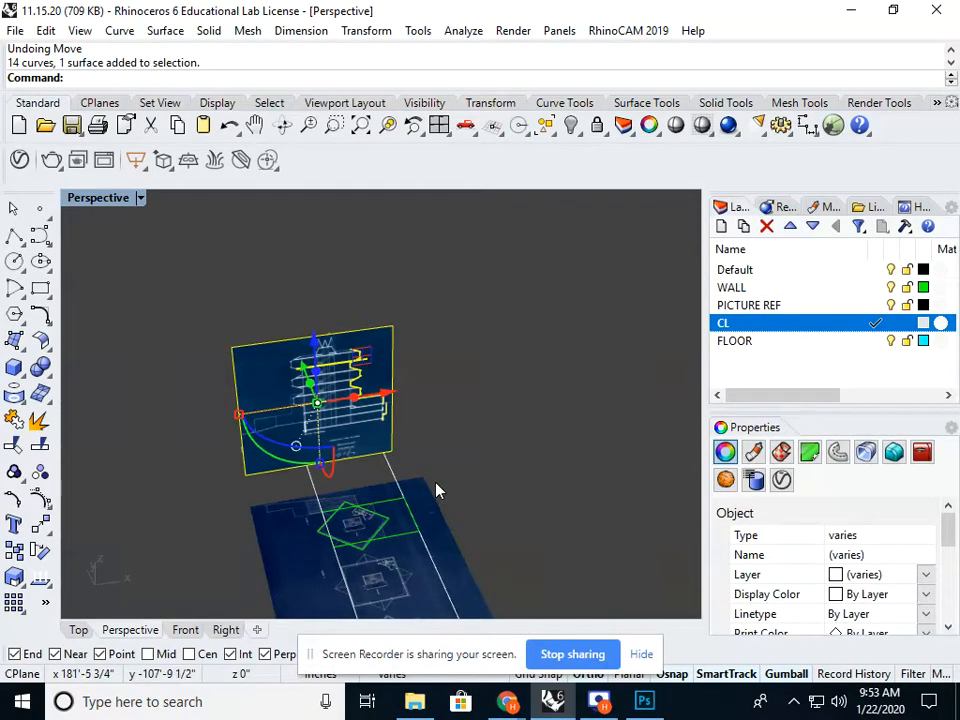
type("M")
key("Return")
scroll(414, 458, "up", 5)
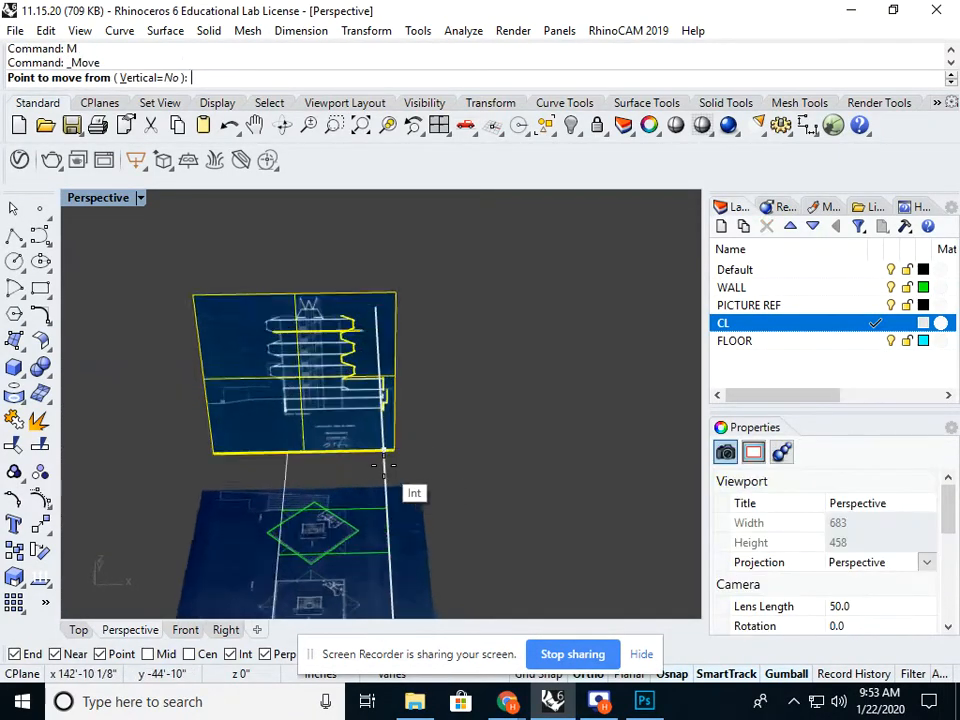
scroll(386, 332, "up", 6)
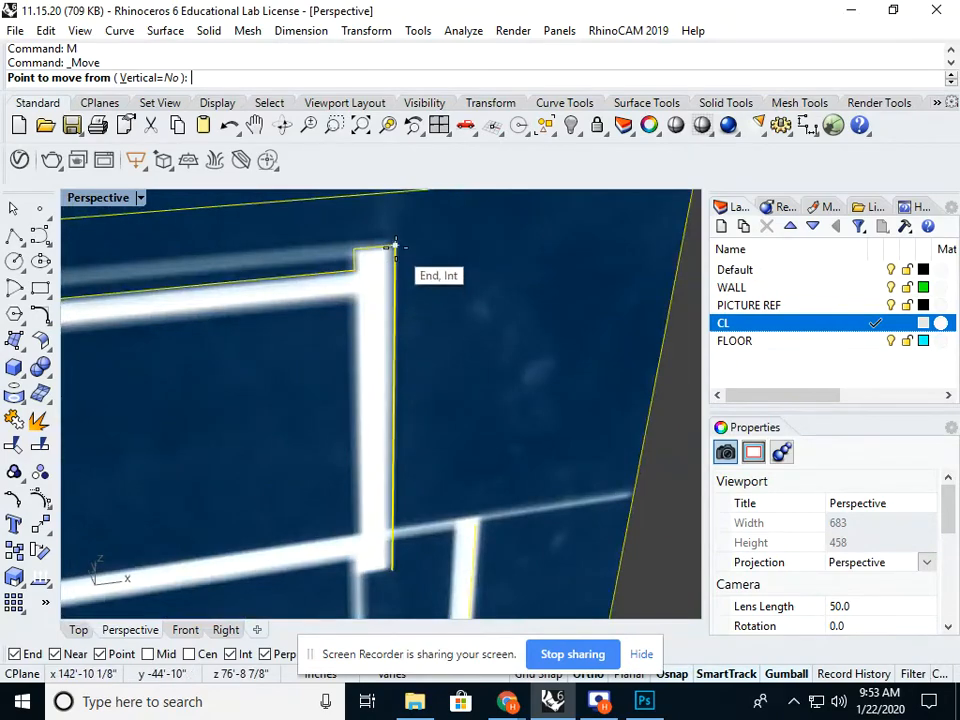
left_click(394, 248)
scroll(394, 258, "down", 6)
scroll(414, 356, "up", 6)
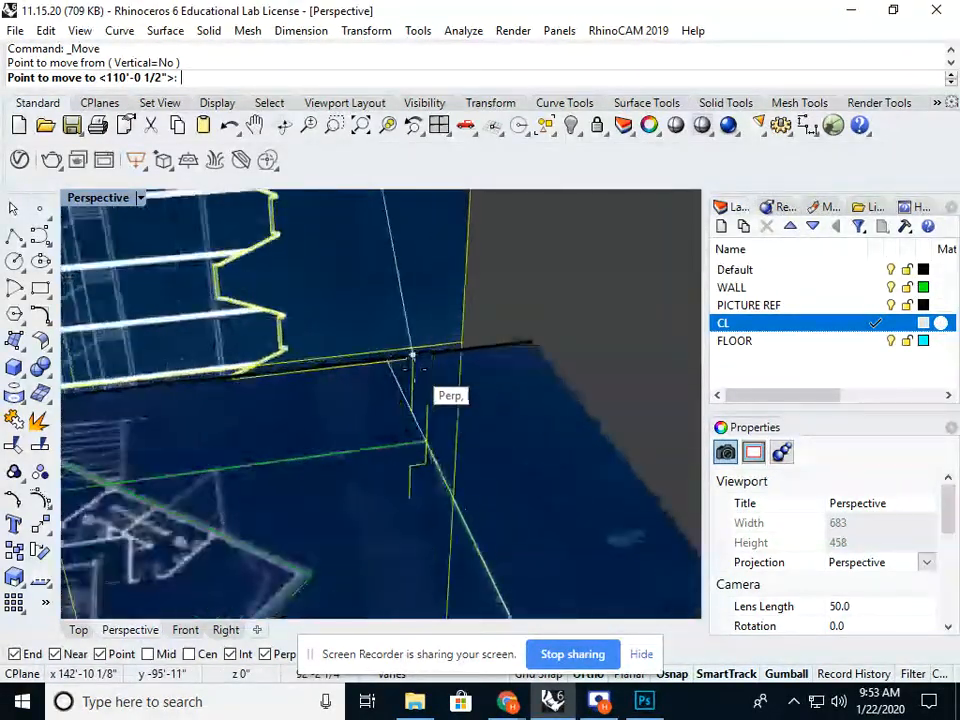
left_click(433, 450)
scroll(424, 444, "down", 5)
scroll(407, 396, "up", 6)
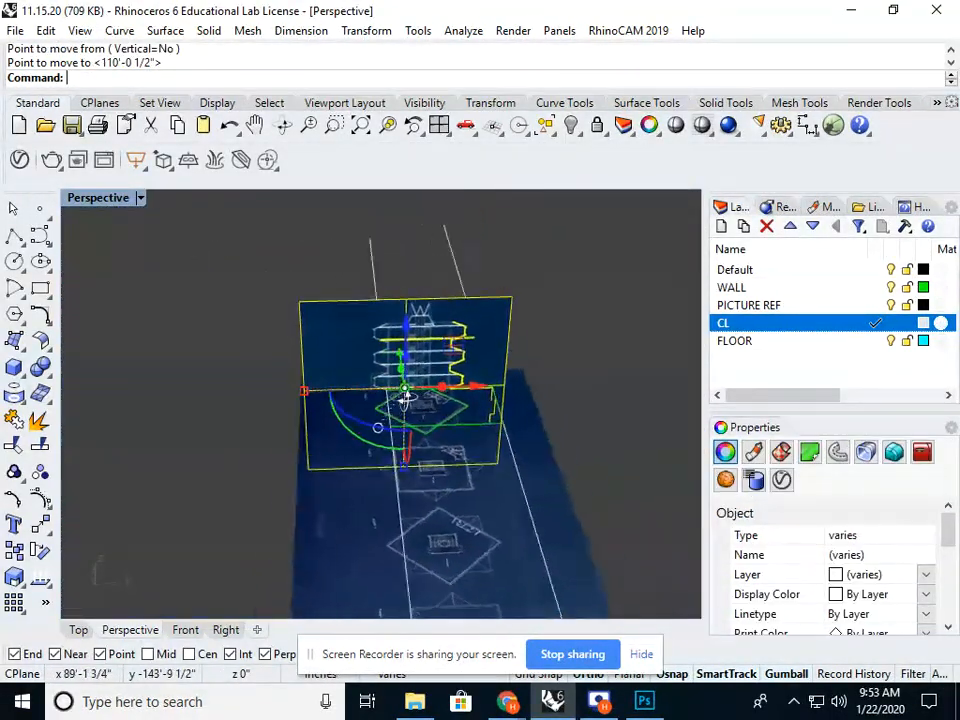
Step: Examine from close up and several angles where the upright section meets the plan's traced rectangle, diamond and CL lines
scroll(380, 401, "up", 6)
key("Escape")
scroll(404, 396, "down", 6)
right_click_drag(404, 396, 370, 387)
scroll(370, 387, "up", 7)
scroll(370, 389, "up", 2)
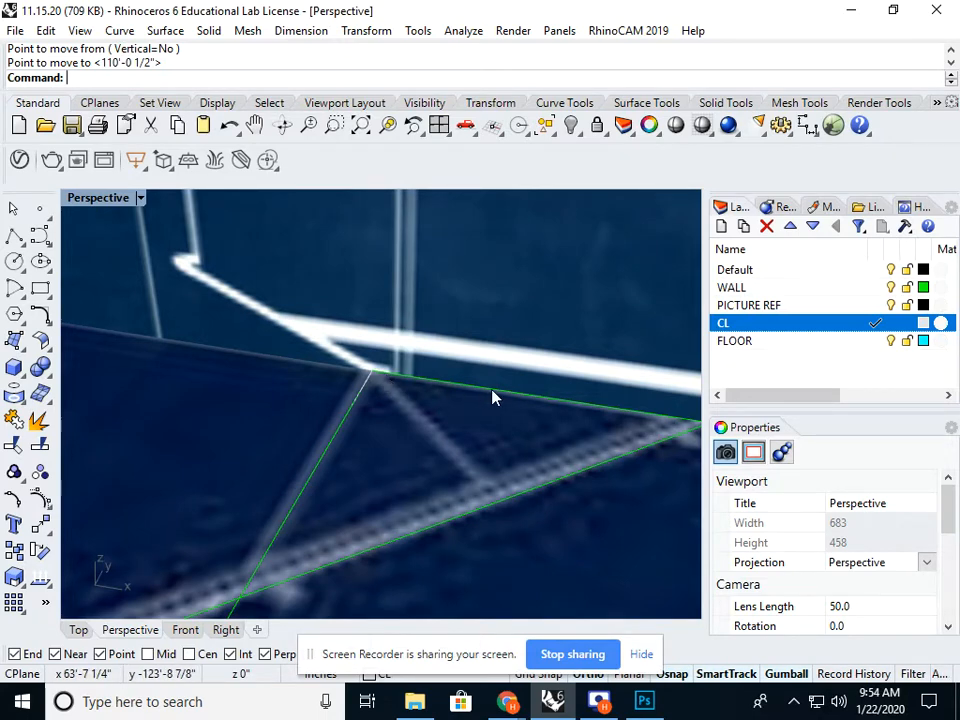
scroll(492, 397, "down", 10)
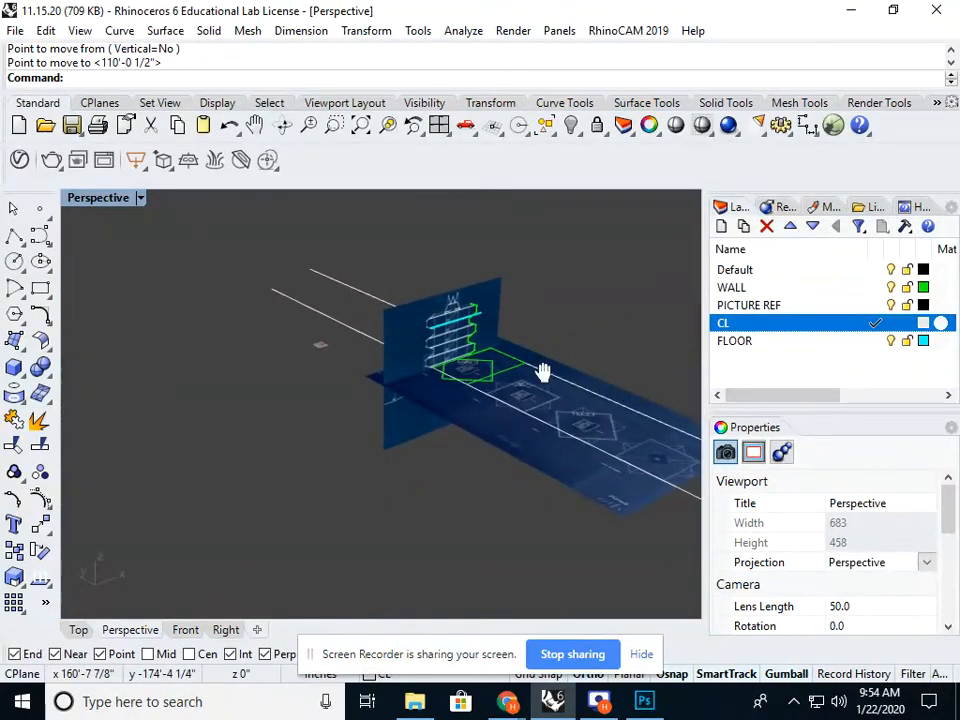
right_click_drag(543, 372, 518, 428, "shift")
right_click_drag(518, 428, 544, 404)
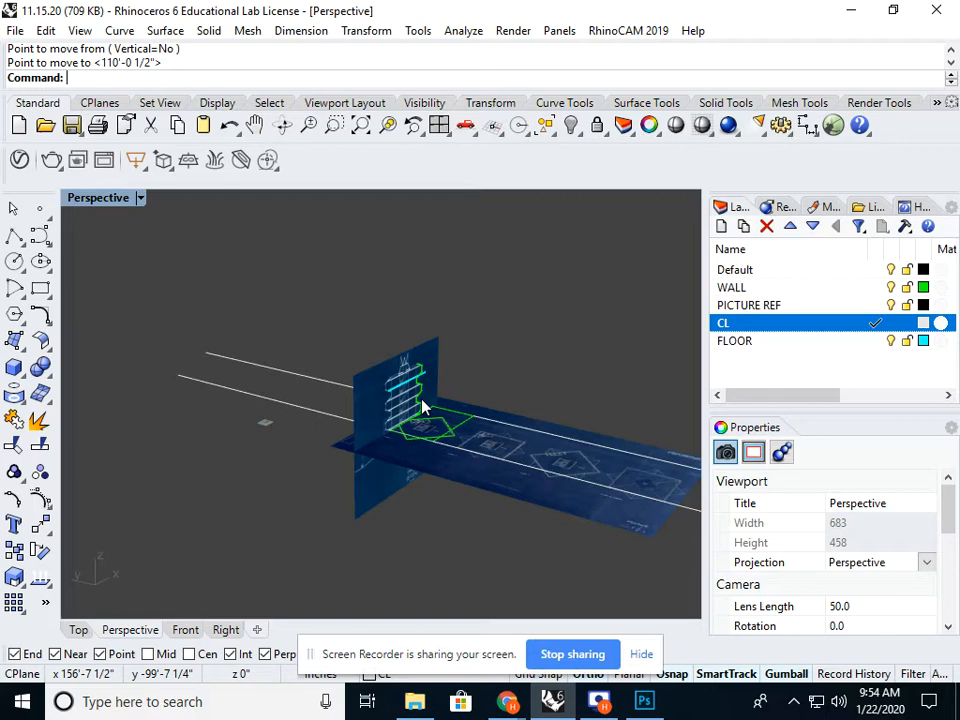
right_click_drag(435, 375, 342, 390)
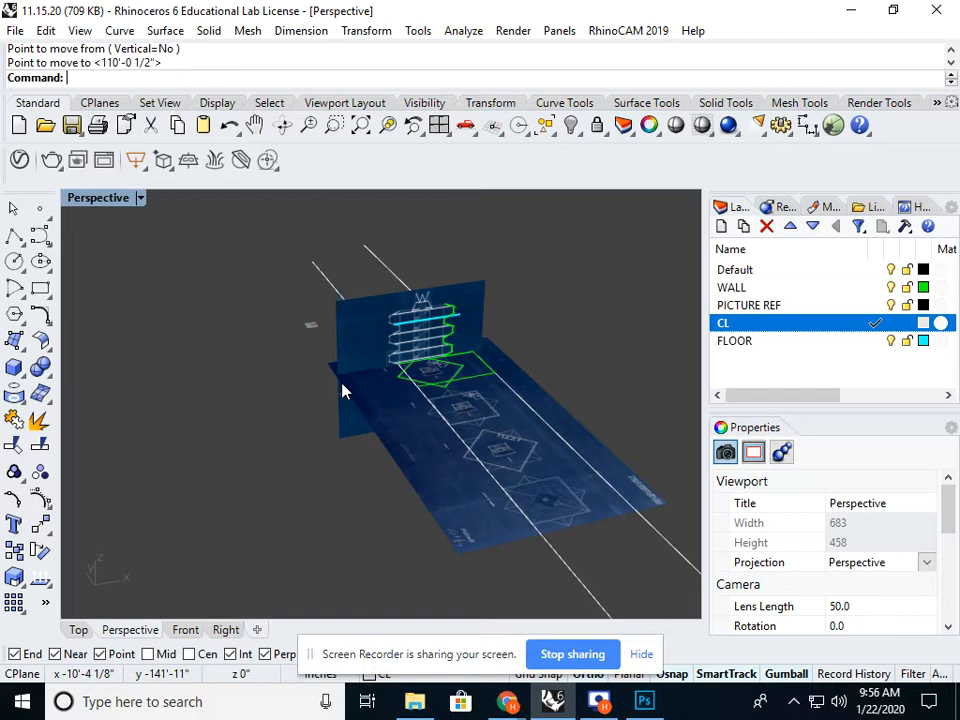
scroll(435, 426, "up", 3)
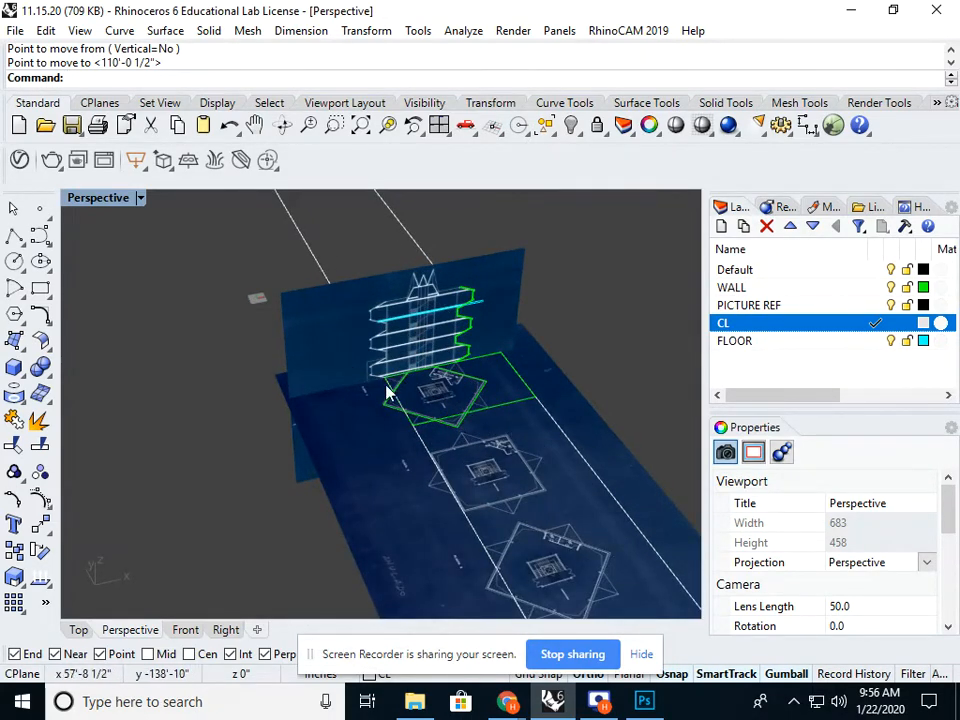
mouse_move(529, 439)
right_mouse_down()
mouse_move(497, 431)
mouse_move(510, 440)
mouse_move(521, 426)
right_mouse_up()
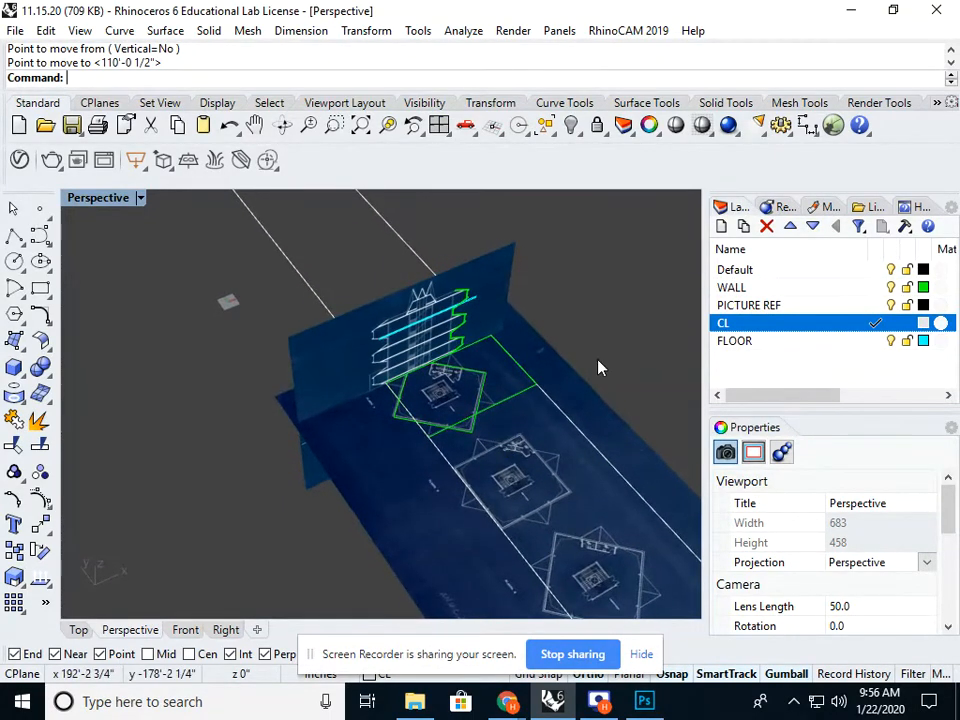
left_click_drag(598, 360, 476, 429)
right_click_drag(476, 429, 514, 422)
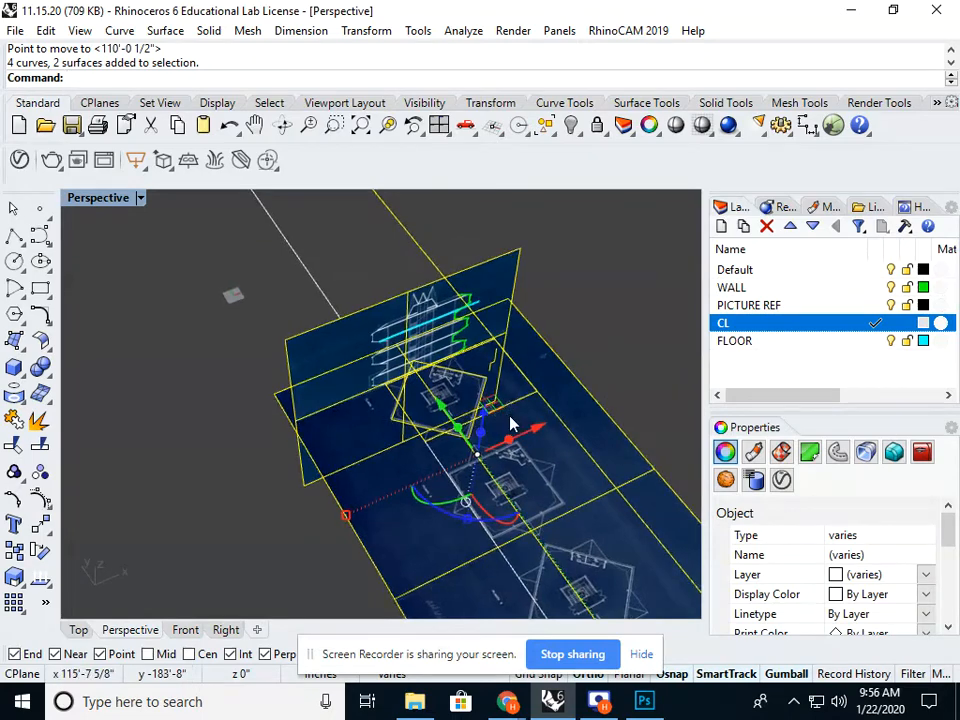
left_click(510, 281, "ctrl")
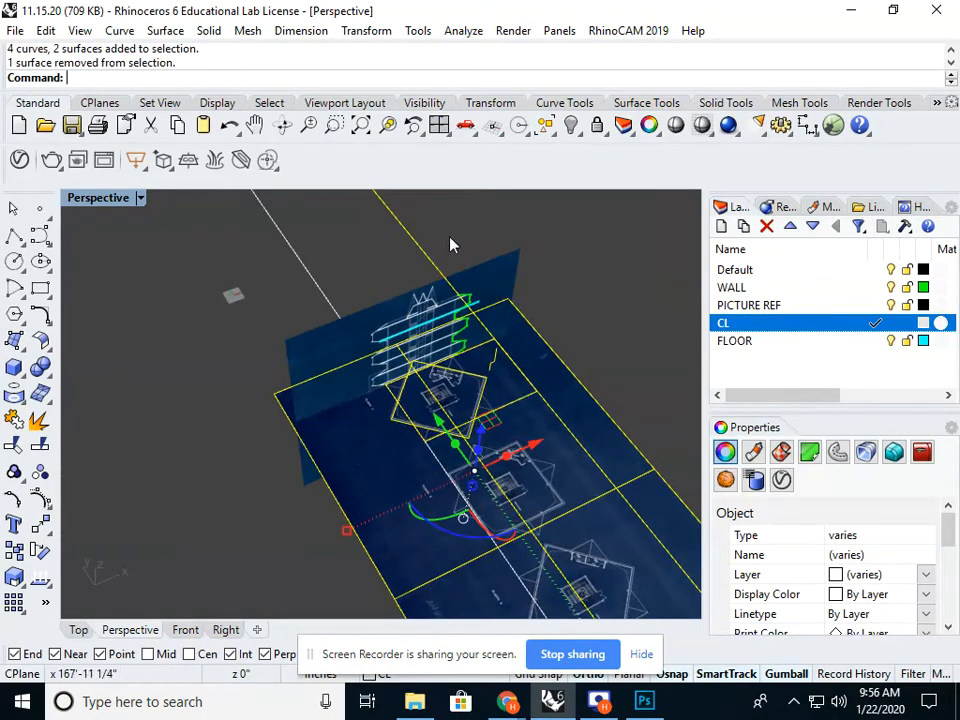
left_click(426, 256, "ctrl")
right_click_drag(397, 272, 358, 254)
scroll(385, 400, "up", 3)
left_click_drag(510, 435, 459, 384, "ctrl")
scroll(433, 402, "down", 5)
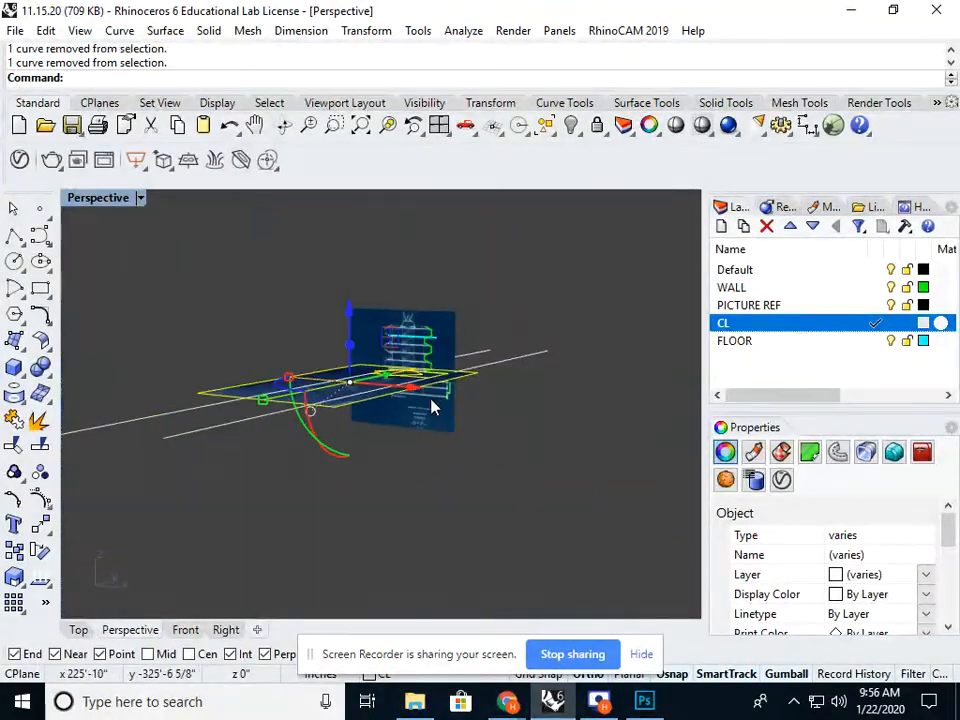
right_click_drag(433, 404, 471, 418)
key("Escape")
Step: Try rotating the floor plan picture, its wall traces and both CL lines by about 45 degrees around a point on the diamond's left side
scroll(456, 424, "up", 5)
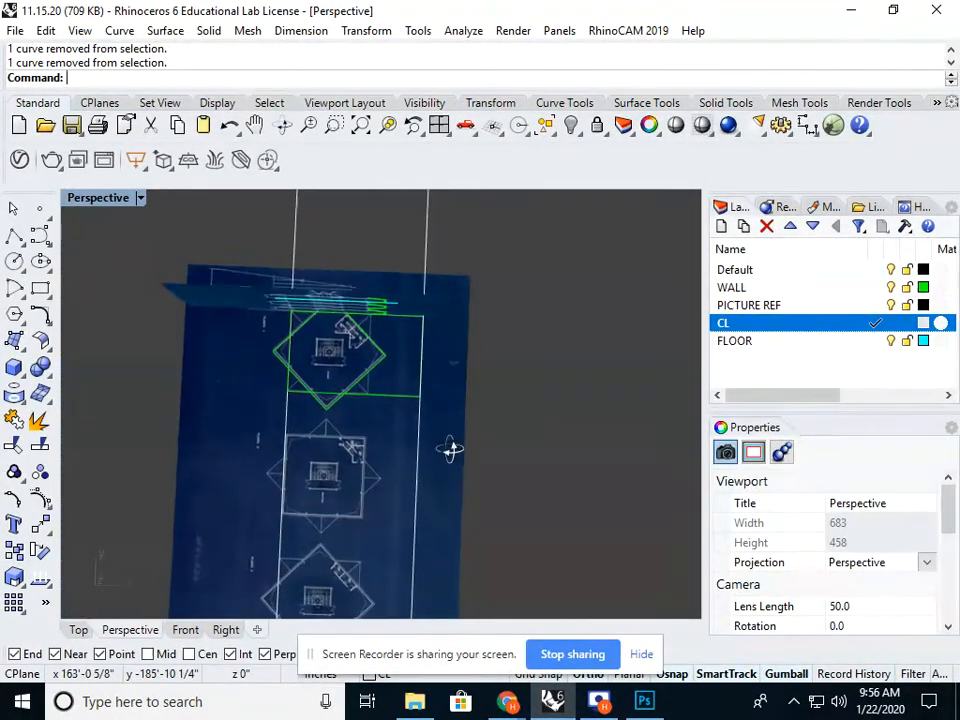
left_click_drag(404, 393, 328, 422)
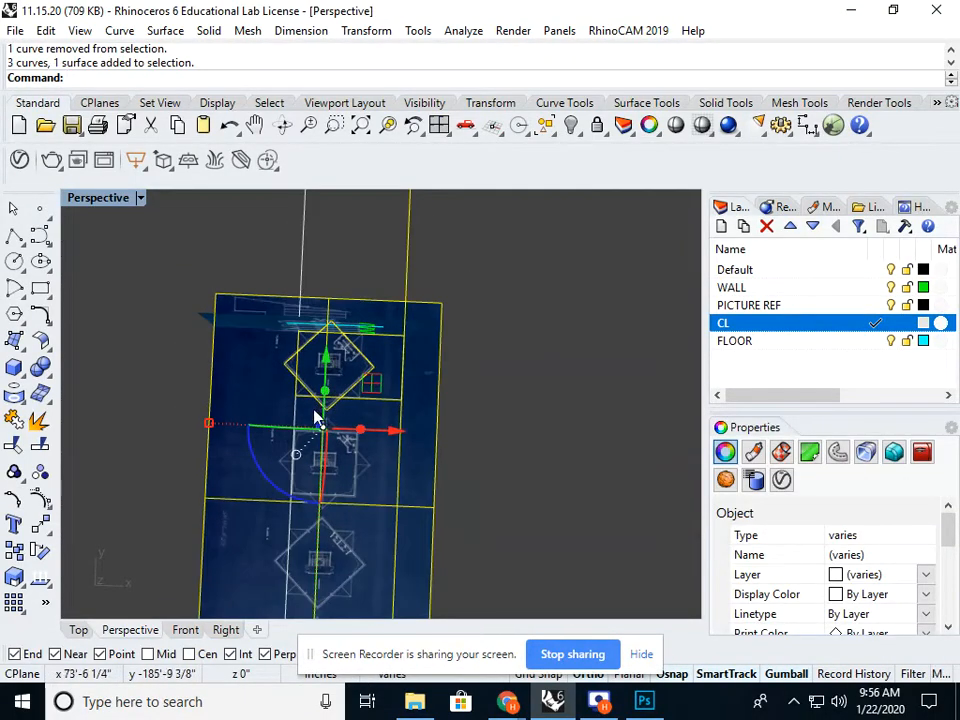
left_click(298, 418, "shift")
right_click_drag(298, 418, 367, 290)
scroll(317, 384, "up", 5)
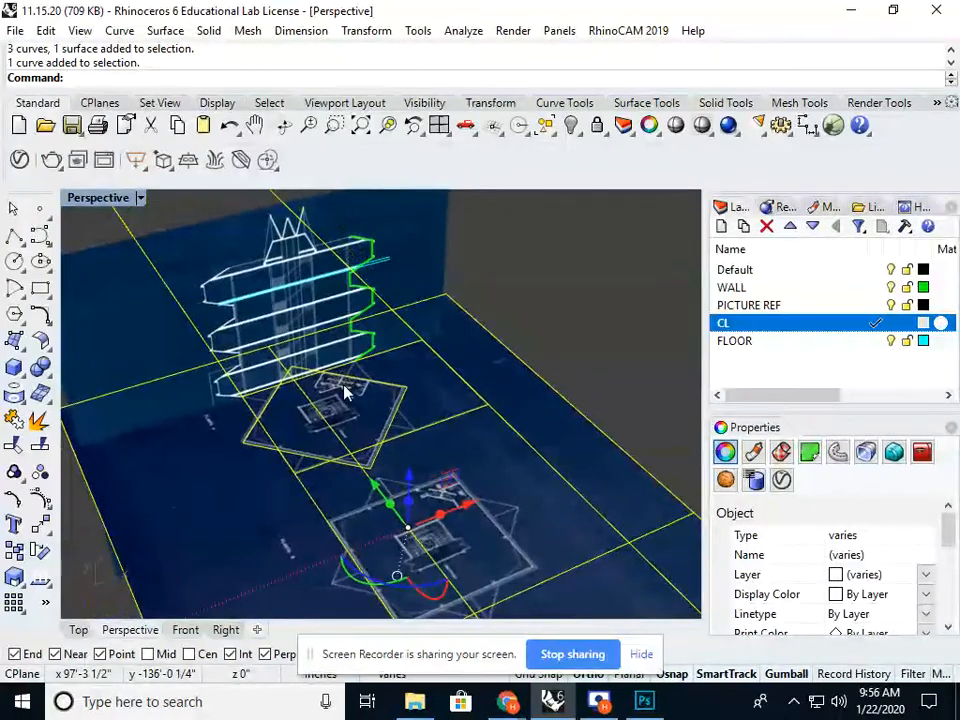
type("Rotate")
key("Return")
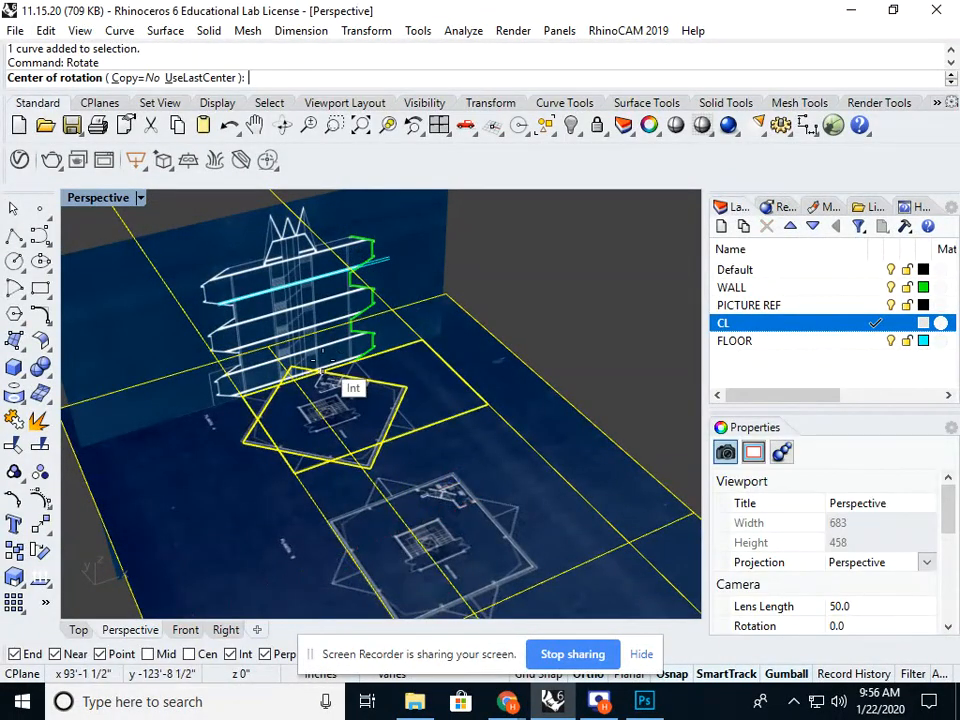
scroll(352, 470, "down", 4)
scroll(300, 398, "up", 9)
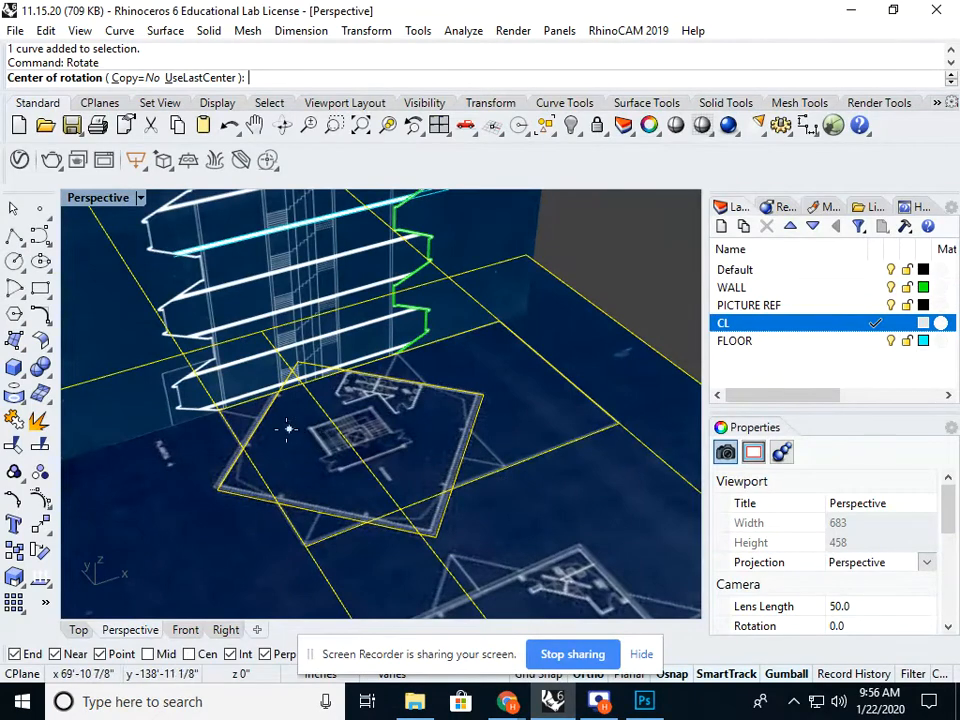
left_click(260, 420)
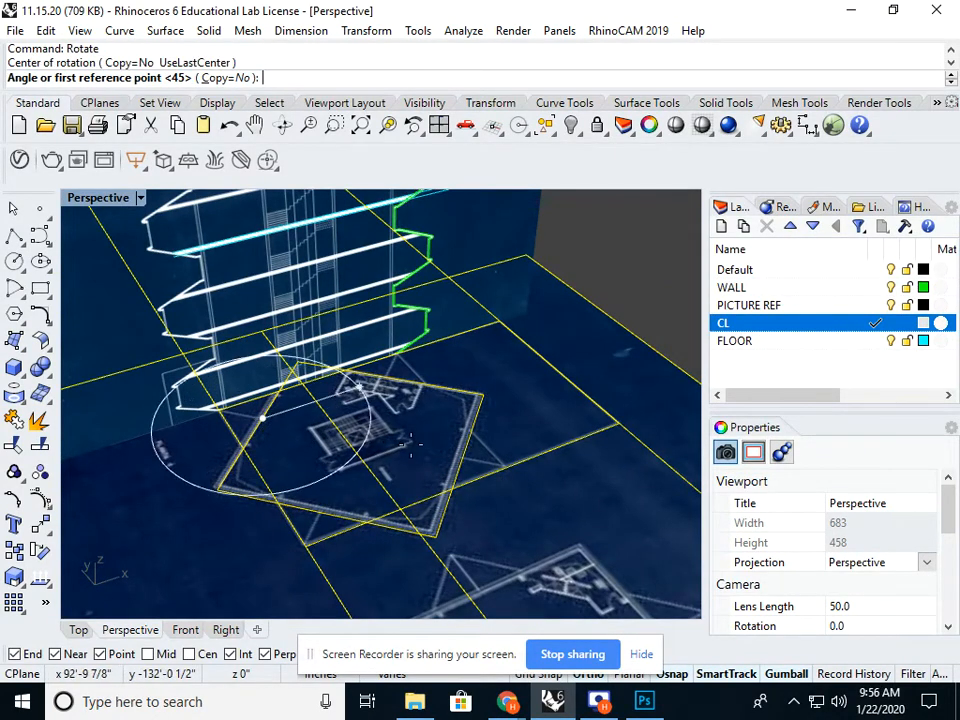
left_click(457, 459)
scroll(457, 458, "down", 5)
right_click_drag(457, 455, 400, 468)
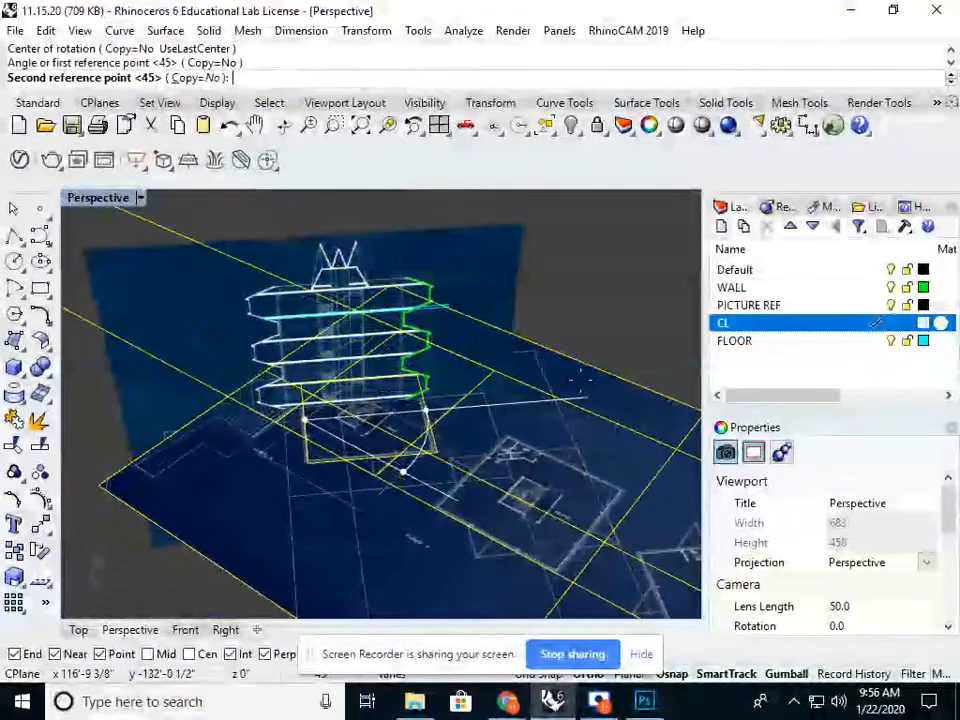
left_click(612, 326)
scroll(510, 363, "down", 5)
right_click_drag(486, 378, 516, 349)
scroll(443, 388, "up", 7)
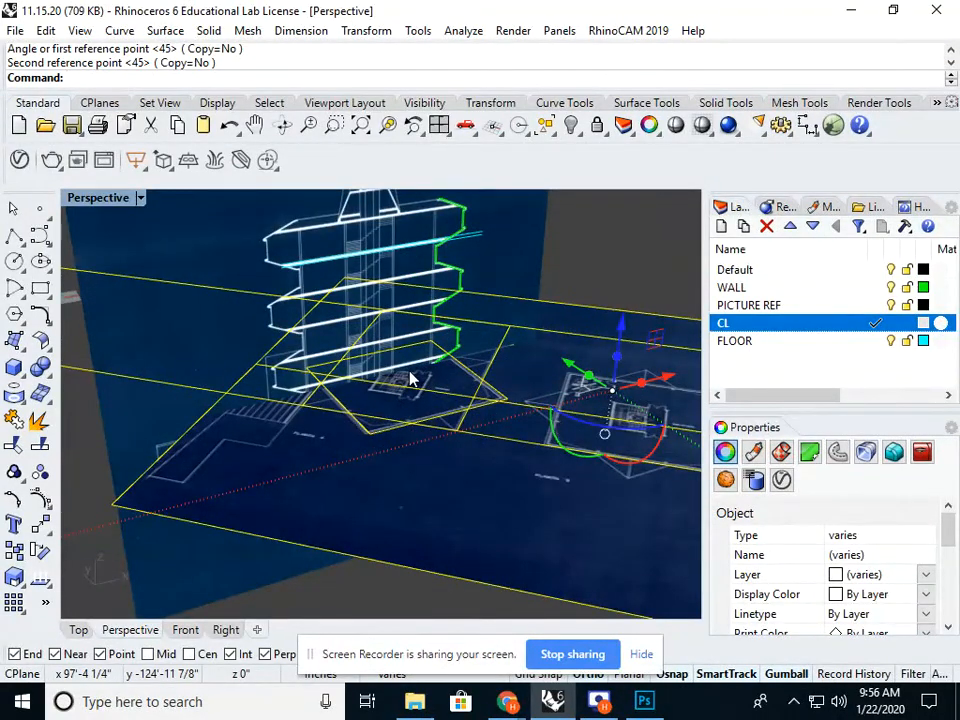
Step: Undo the last rotation of the plan picture and its lines, and clear the selection
key("ctrl+z")
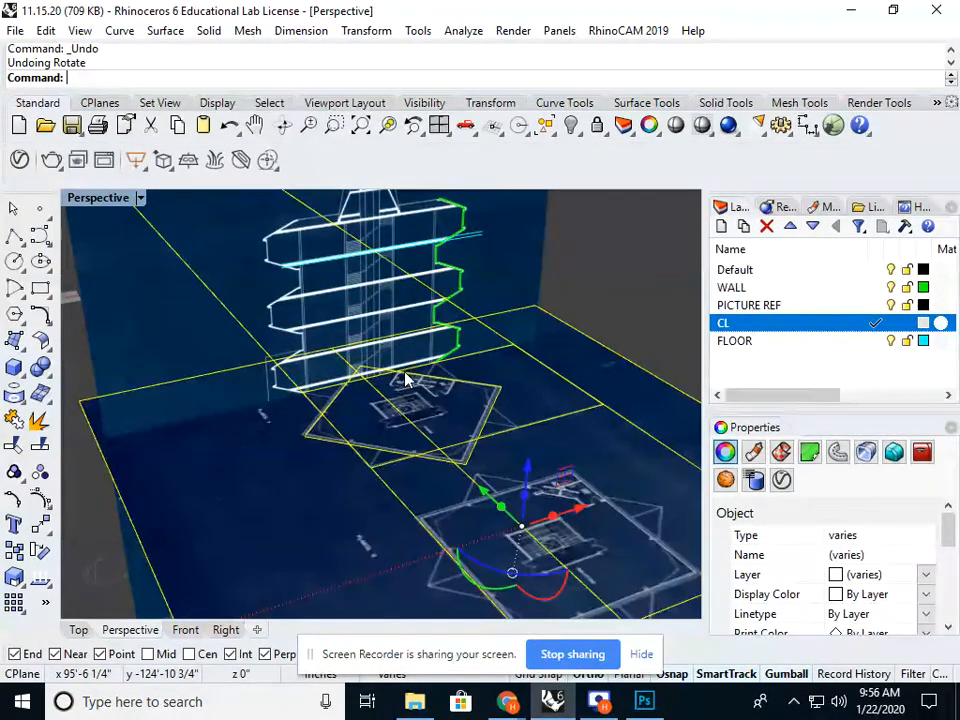
key("Escape")
scroll(475, 362, "down", 4)
right_click_drag(489, 358, 408, 386)
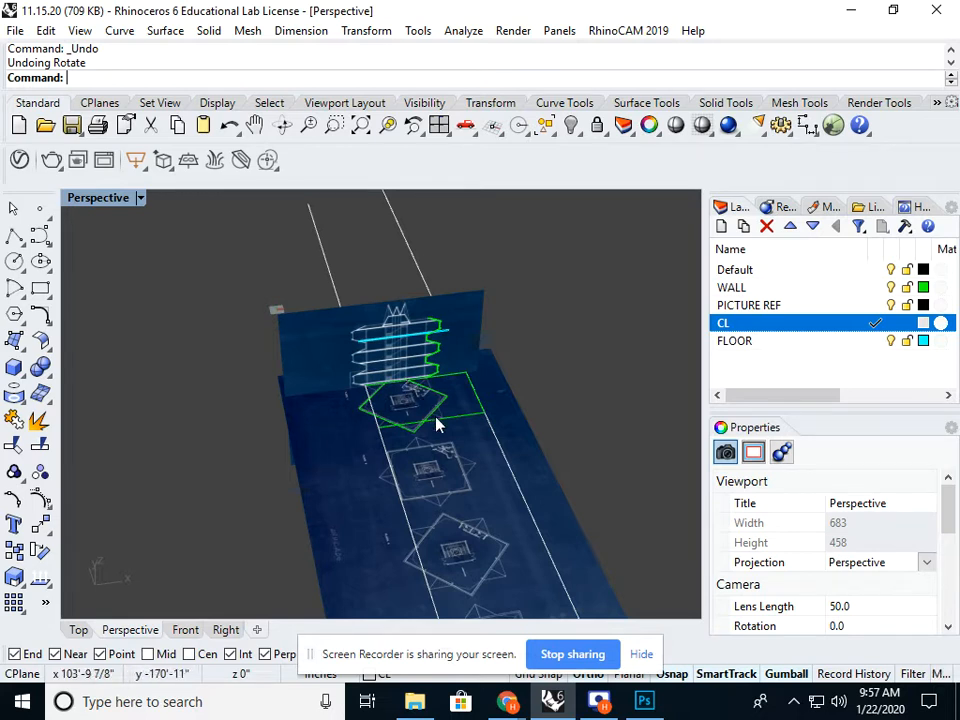
scroll(414, 386, "up", 8)
right_click_drag(415, 386, 386, 382, "shift")
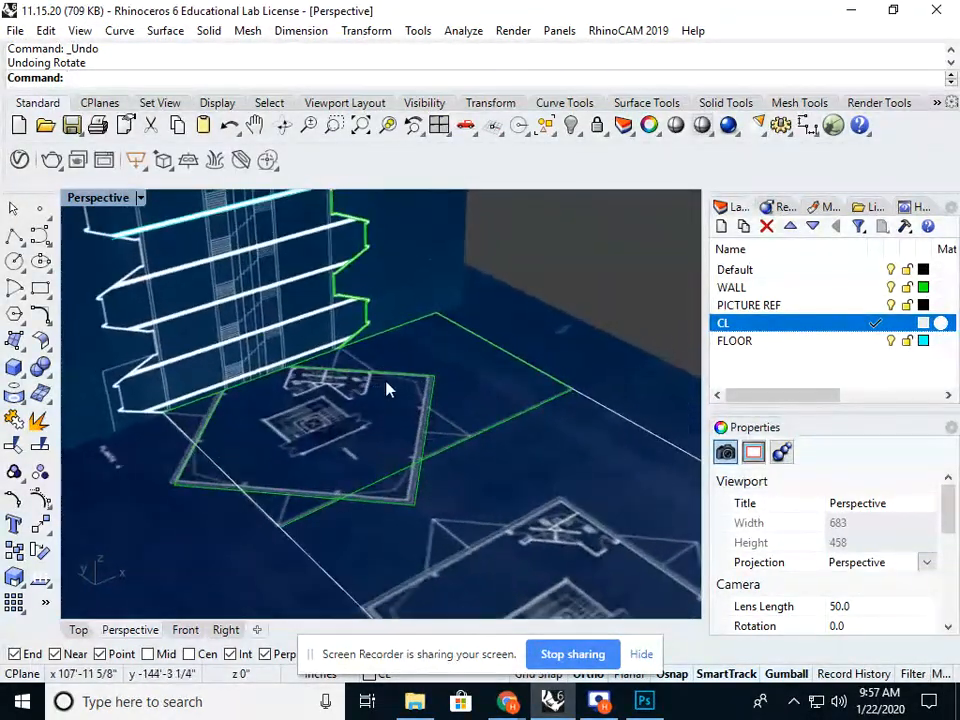
scroll(423, 385, "down", 5)
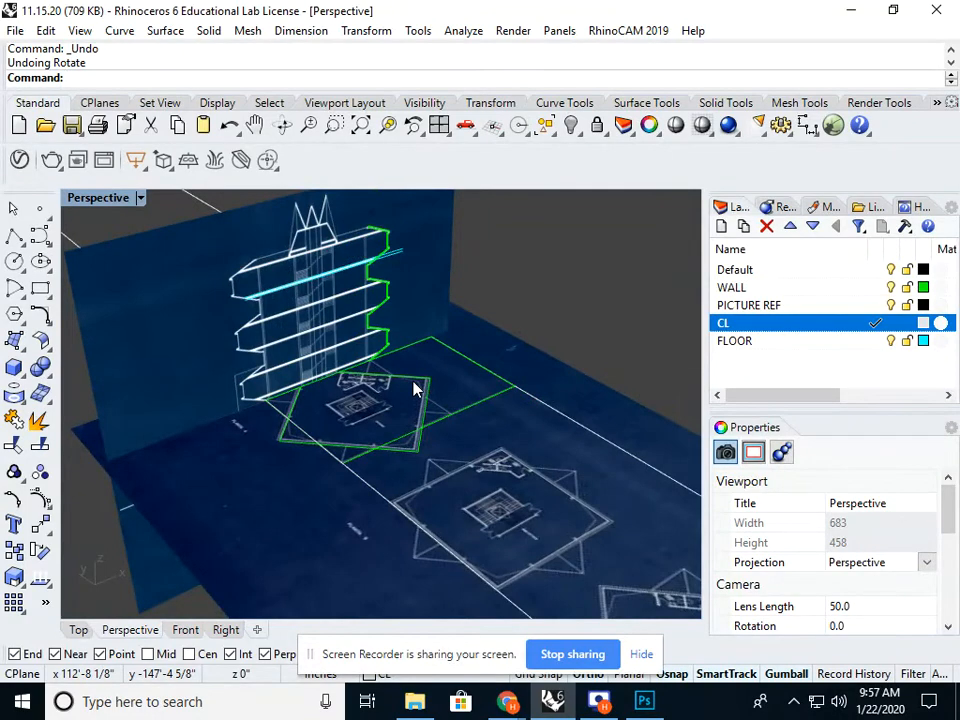
scroll(416, 387, "up", 4)
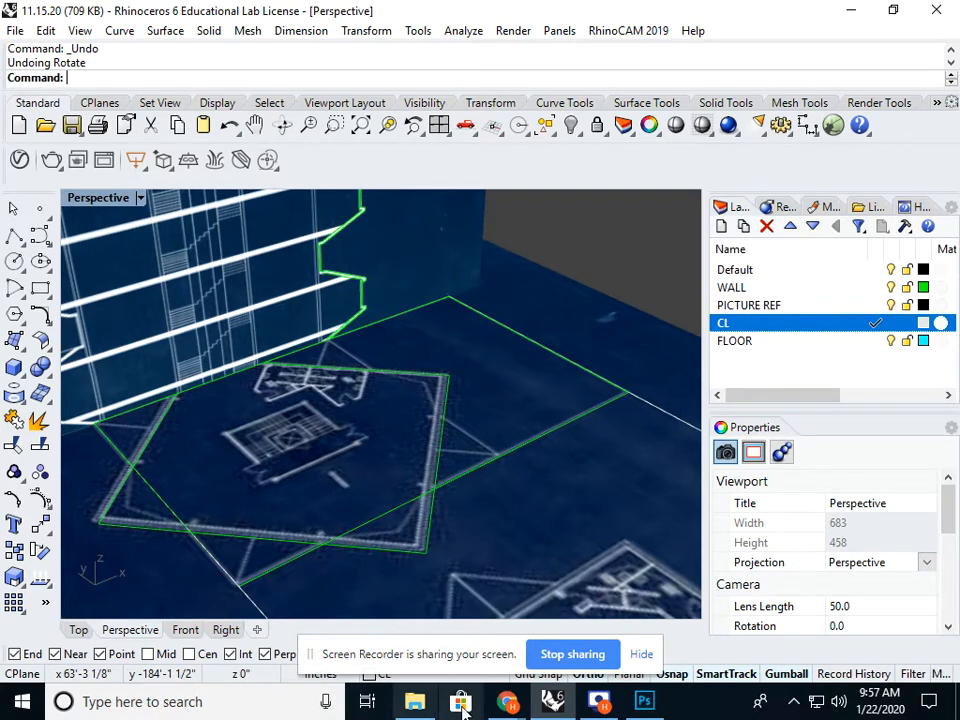
Step: Switch to the Chrome window with the Google image results for "laboratorios jorba plan"
left_click(508, 703)
left_click(437, 623)
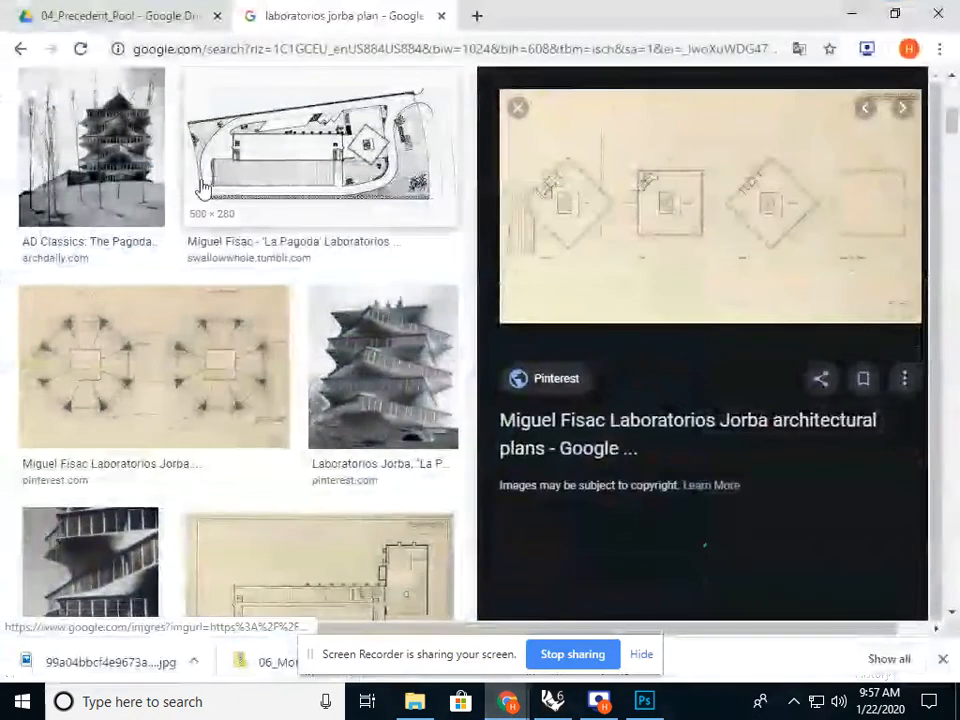
Step: Examine the section drawing and the two tower photos among the Laboratorios Jorba image results, and browse the other plans
scroll(144, 213, "up", 5)
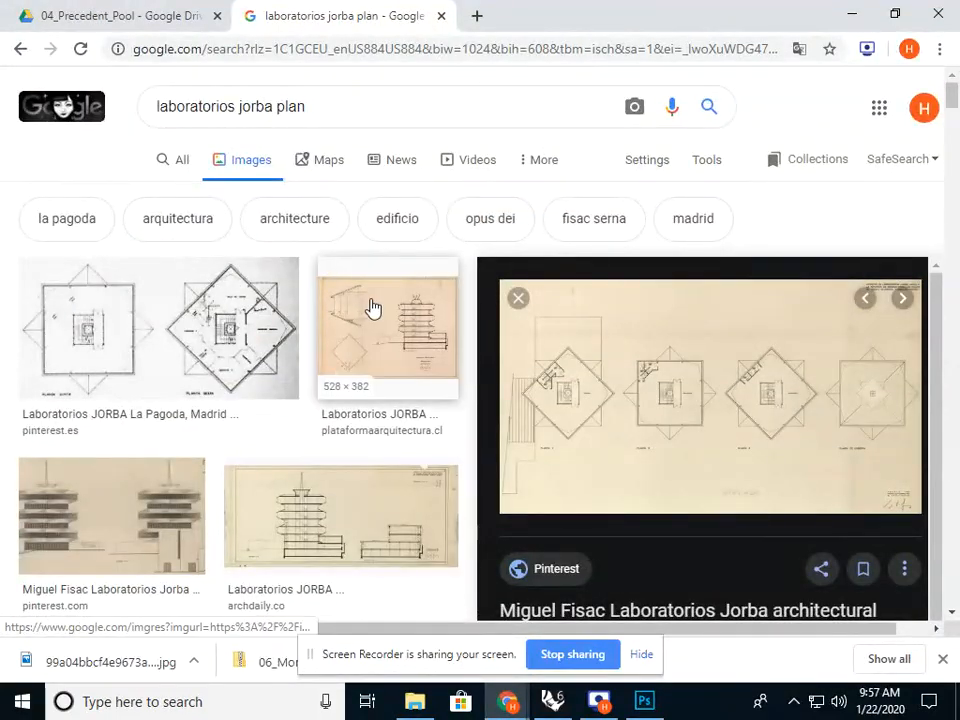
left_click(395, 314)
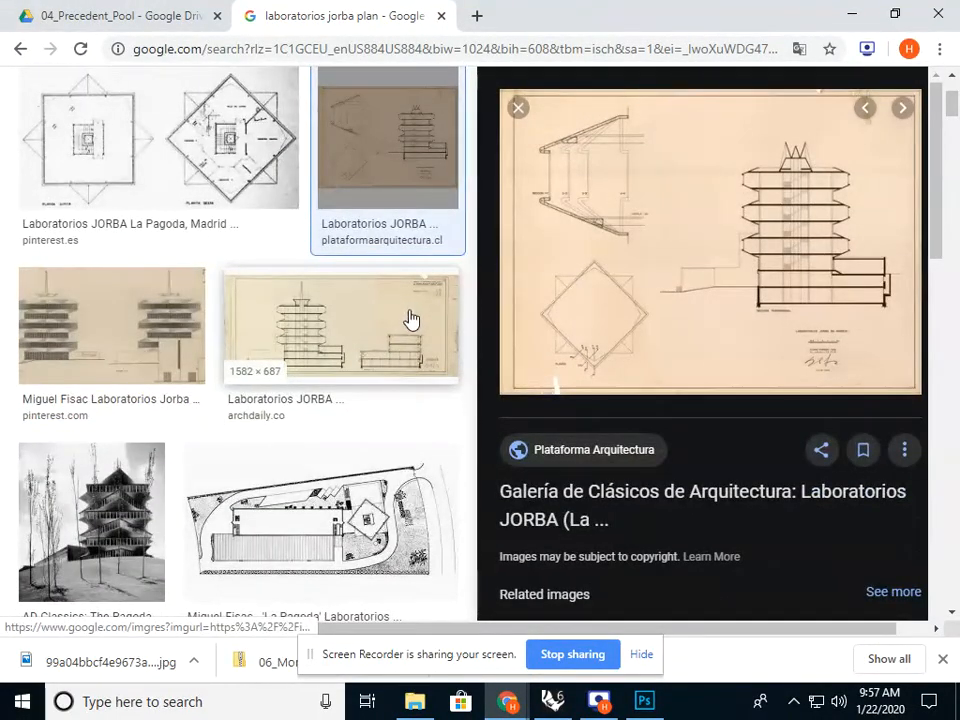
left_click(105, 505)
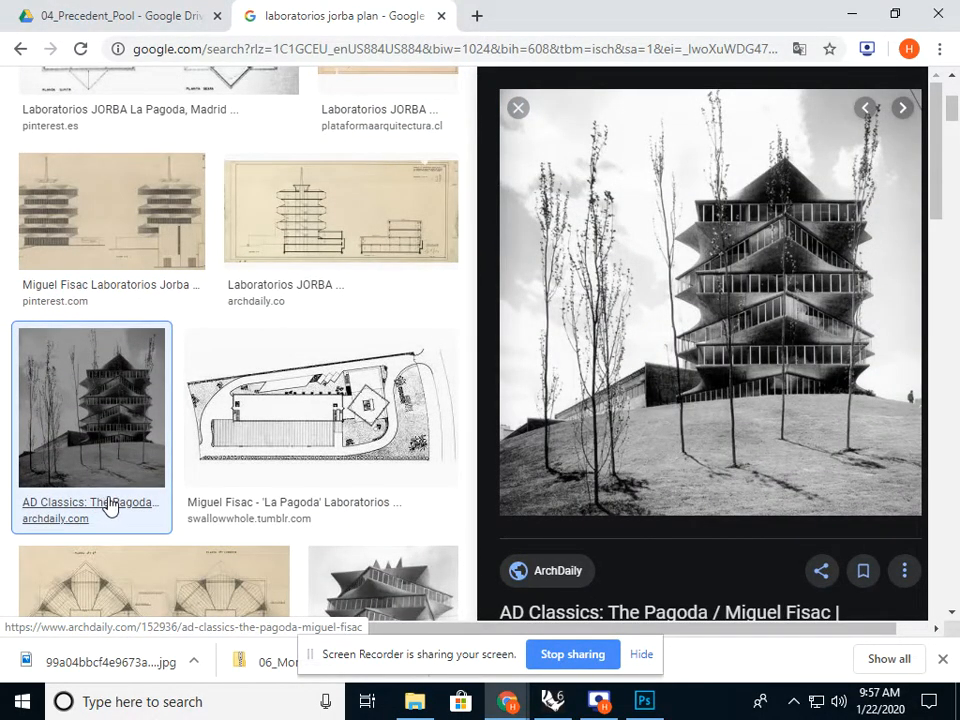
scroll(75, 448, "down", 4)
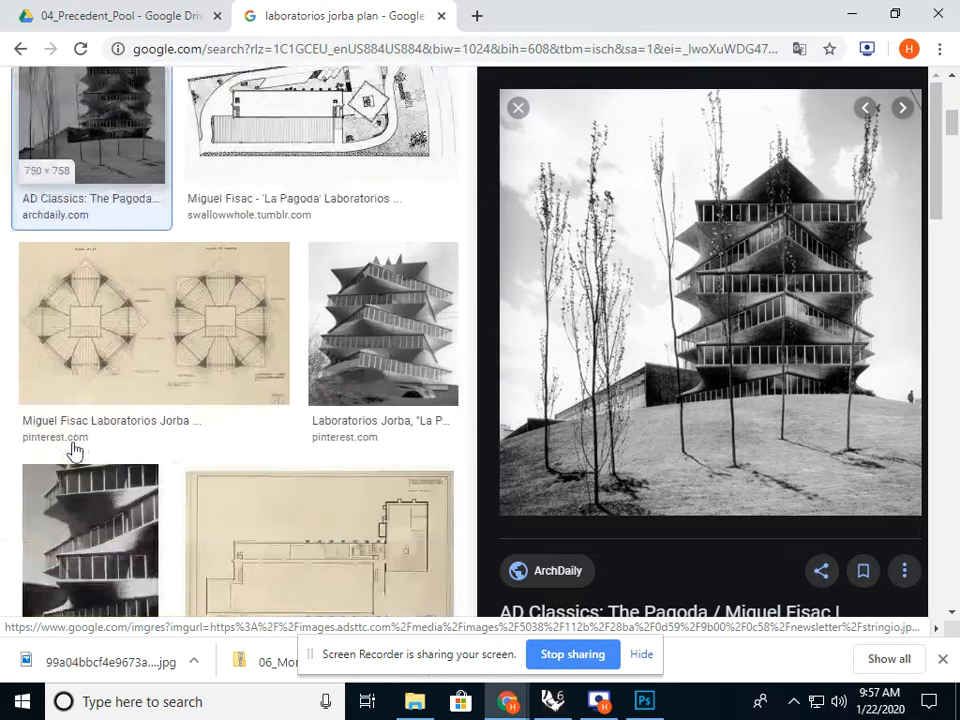
left_click(370, 288)
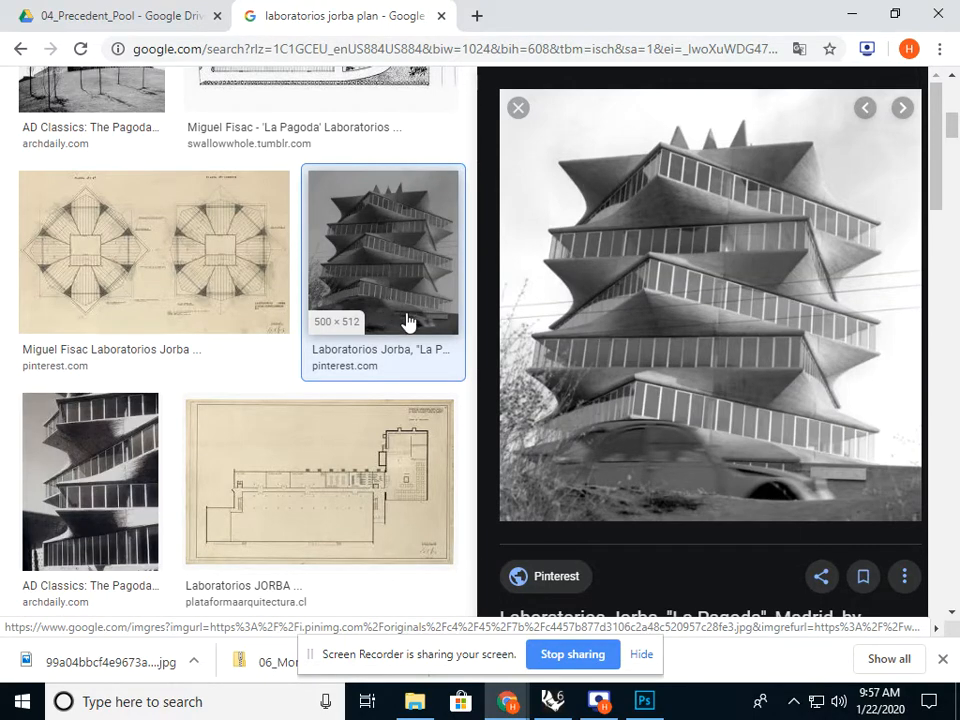
scroll(416, 318, "down", 2)
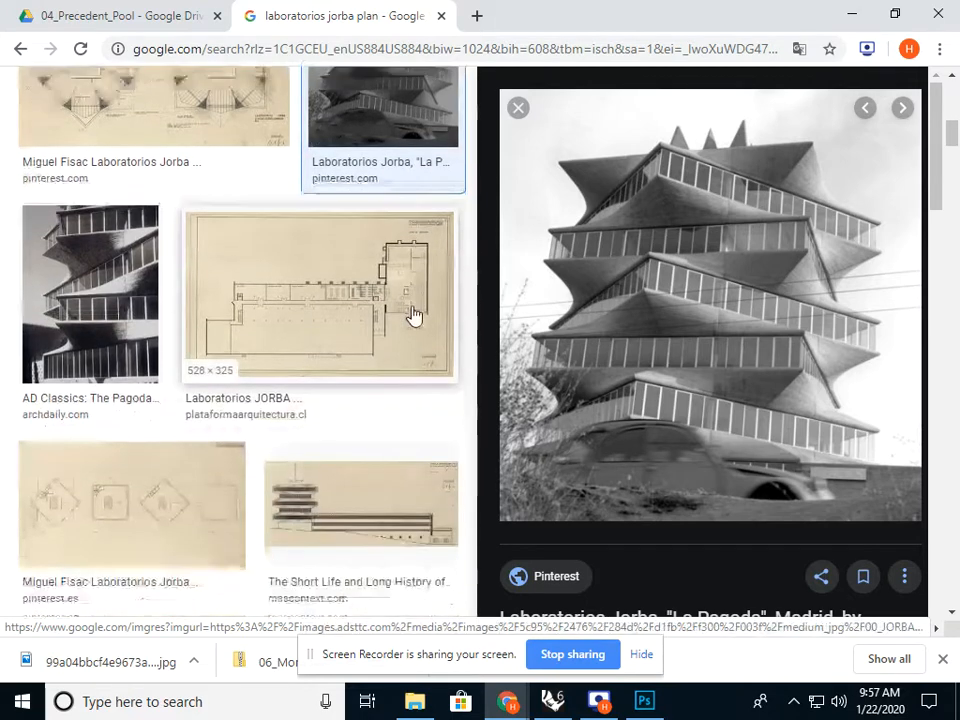
scroll(416, 318, "down", 4)
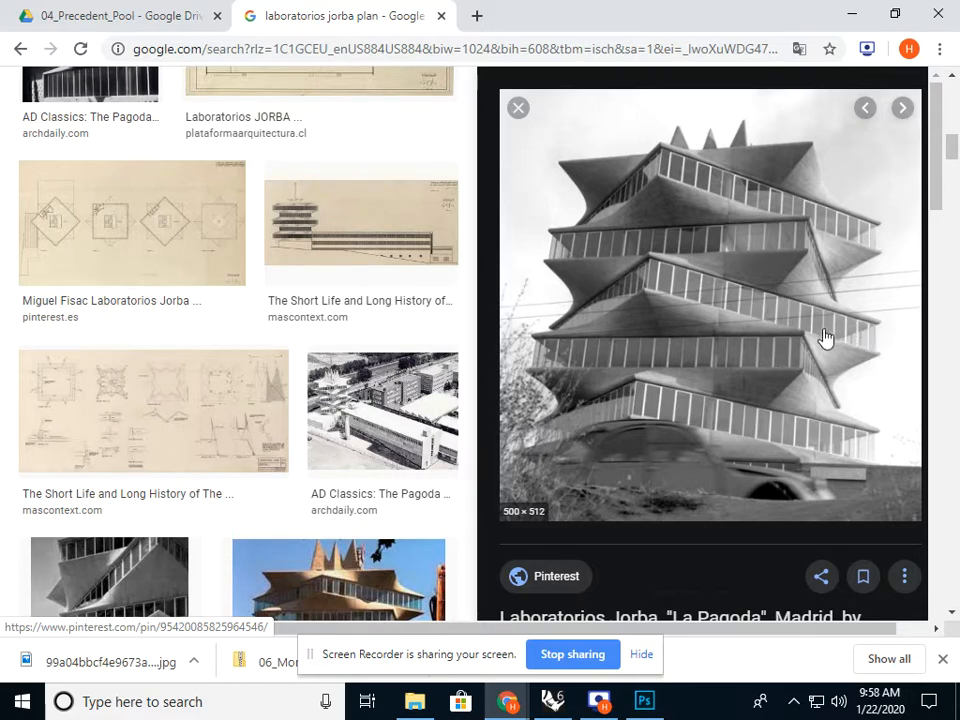
Step: Switch back to Rhino and examine the section's traced wall profile close up in the Front view
left_click(850, 14)
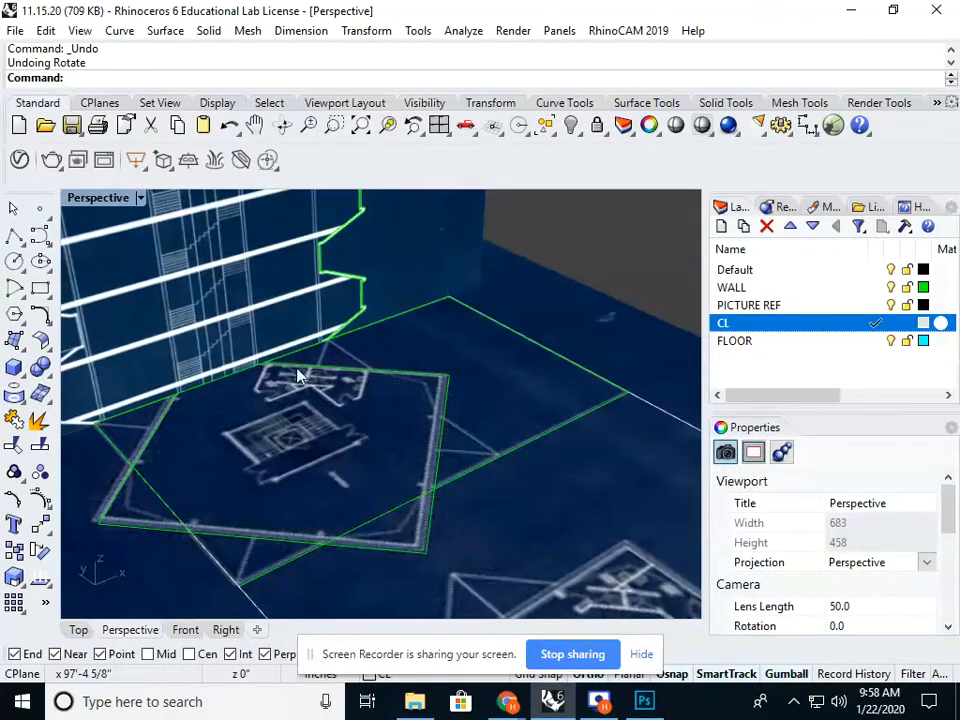
left_click(186, 631)
scroll(360, 430, "down", 8)
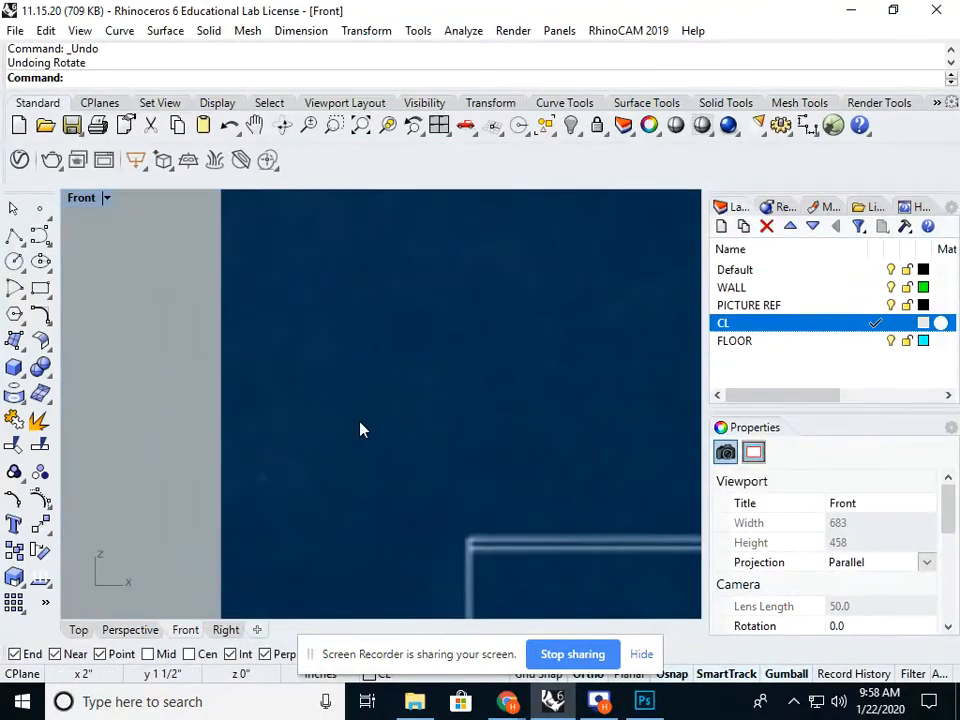
scroll(460, 406, "up", 5)
scroll(465, 405, "up", 5)
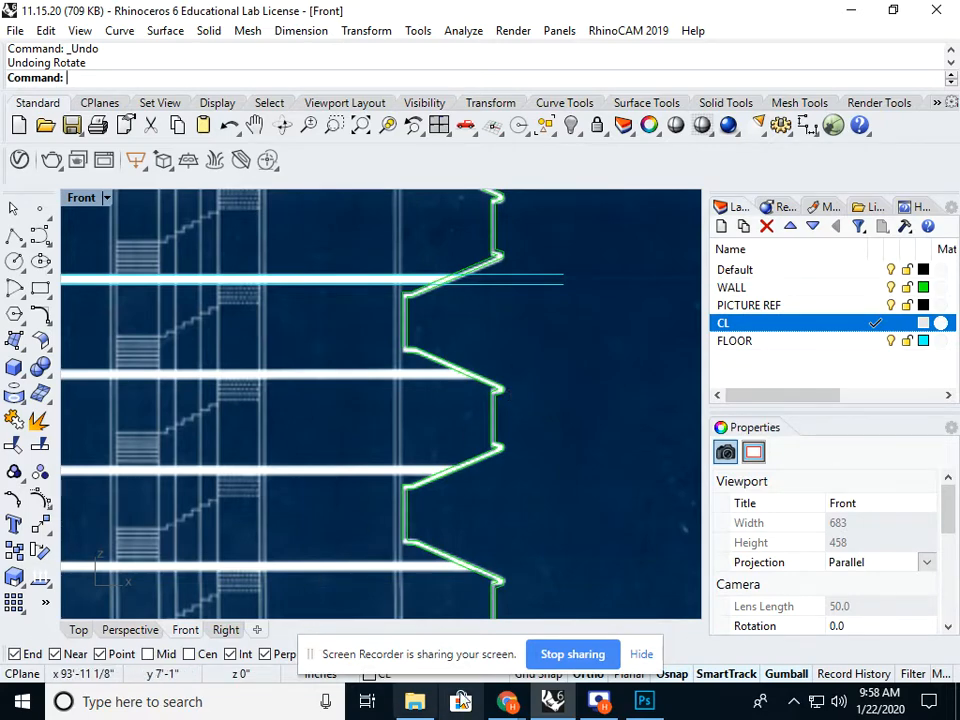
Step: Compare the tower photo in Chrome with the whole section picture in Rhino's Front view, leaving nothing selected
mouse_move(507, 701)
left_click(434, 630)
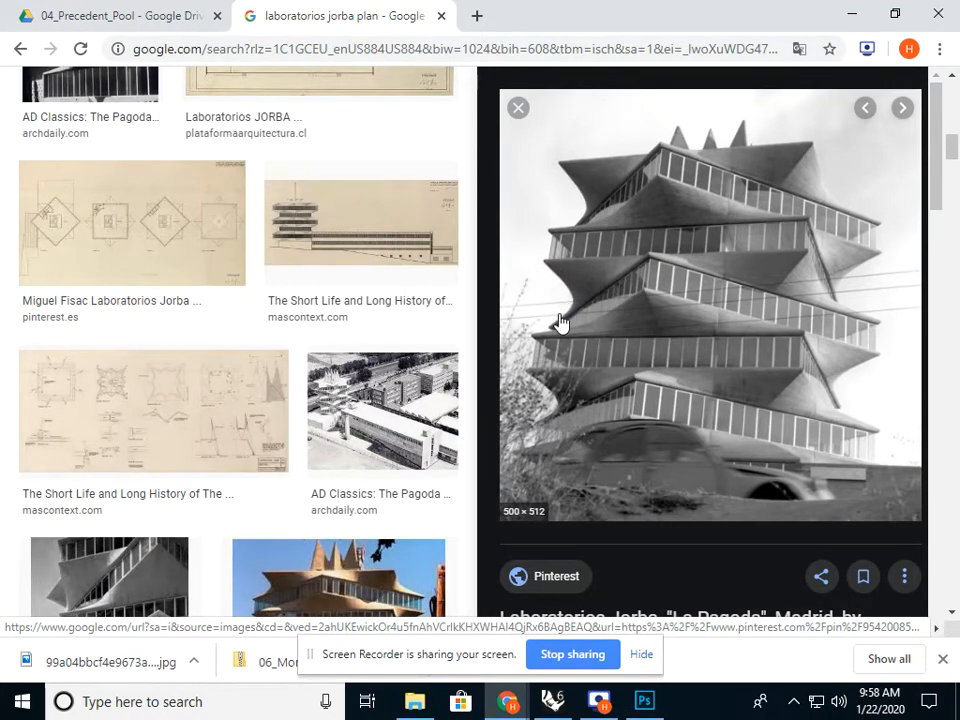
left_click(851, 14)
left_click(527, 336)
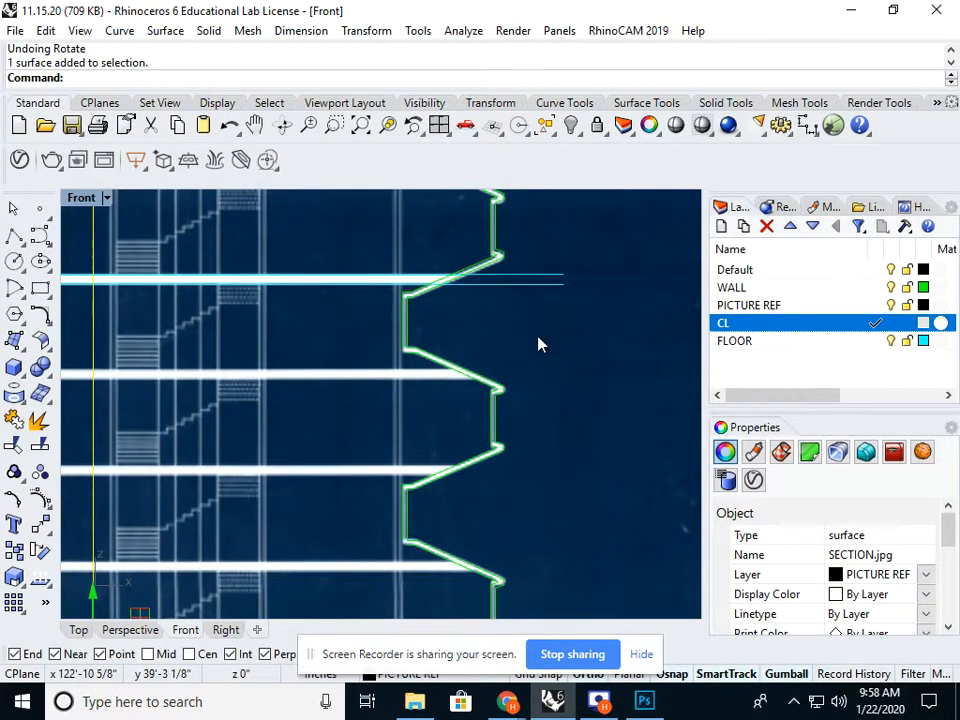
scroll(540, 362, "down", 8)
scroll(525, 362, "up", 6)
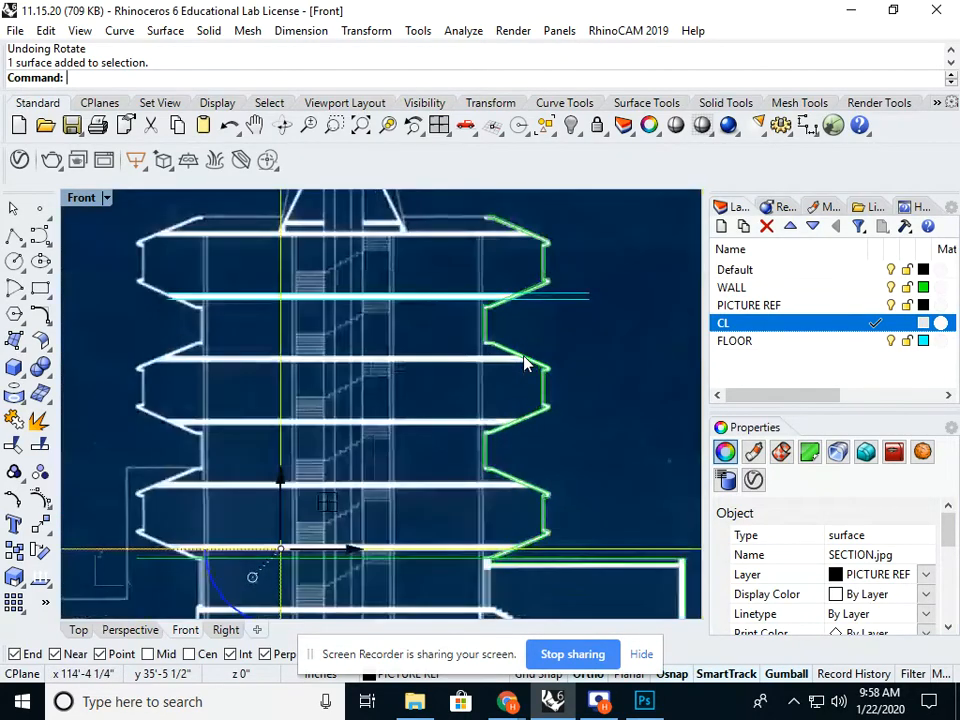
scroll(527, 365, "down", 3)
key("Escape")
right_click_drag(557, 381, 508, 375)
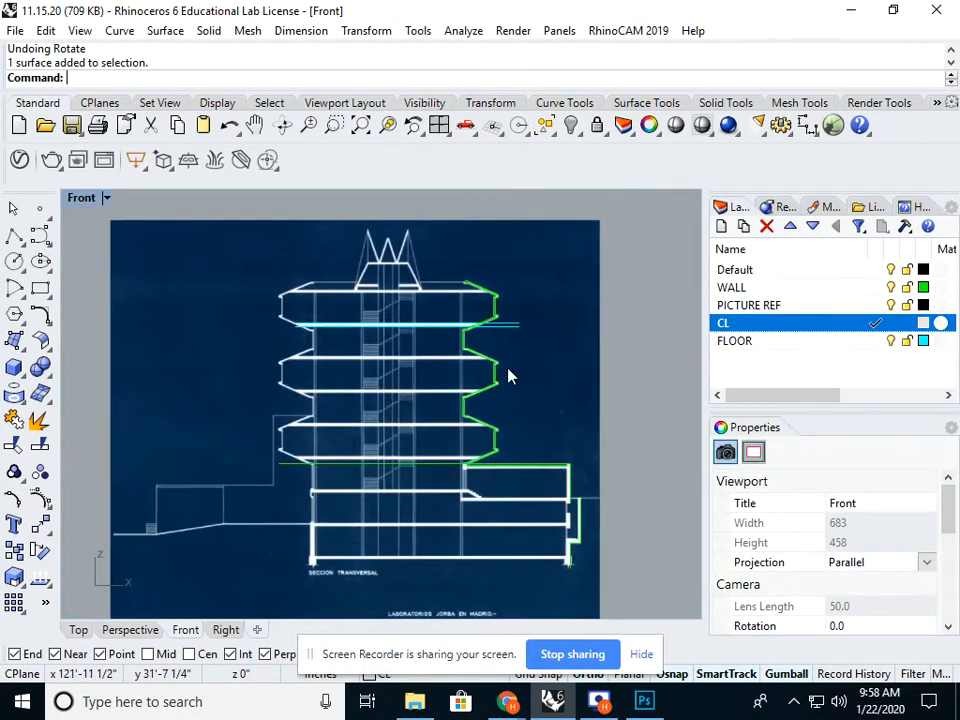
mouse_move(508, 705)
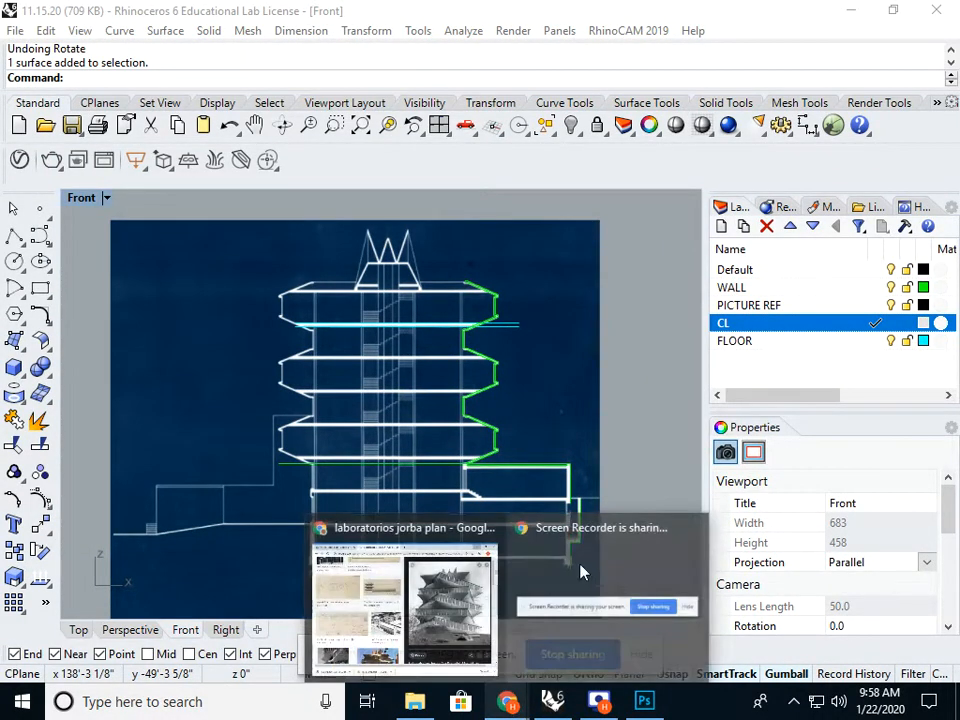
scroll(626, 441, "down", 5)
scroll(620, 434, "up", 5)
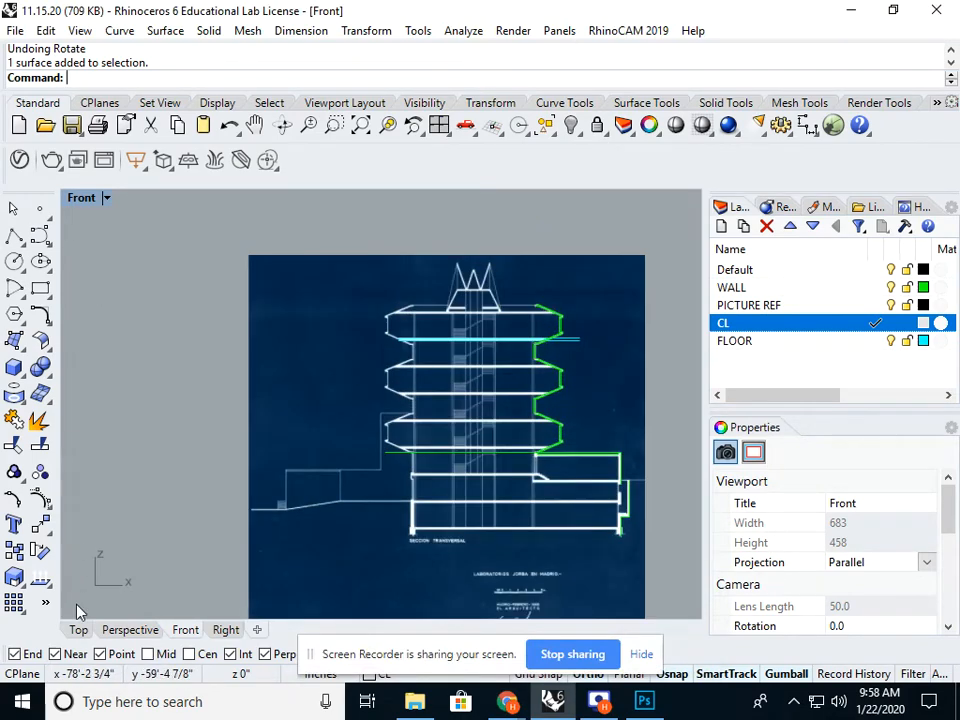
Step: Examine how the upright section, floor plans and CL lines are arranged in the Perspective and Top views
left_click(130, 630)
scroll(300, 437, "down", 8)
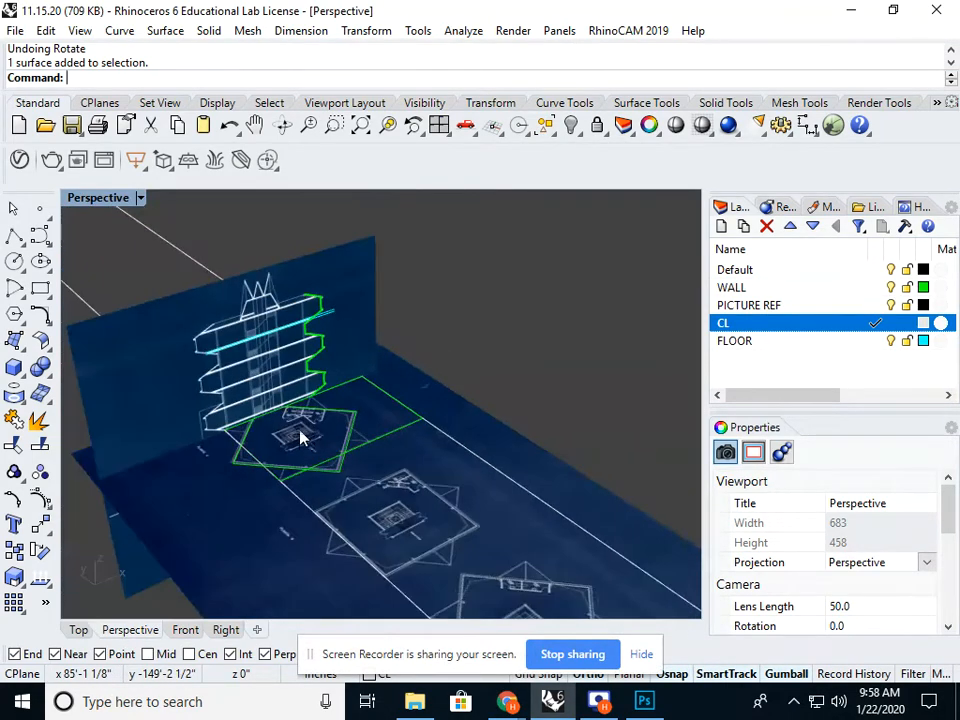
right_click_drag(311, 414, 249, 439)
scroll(222, 452, "up", 3)
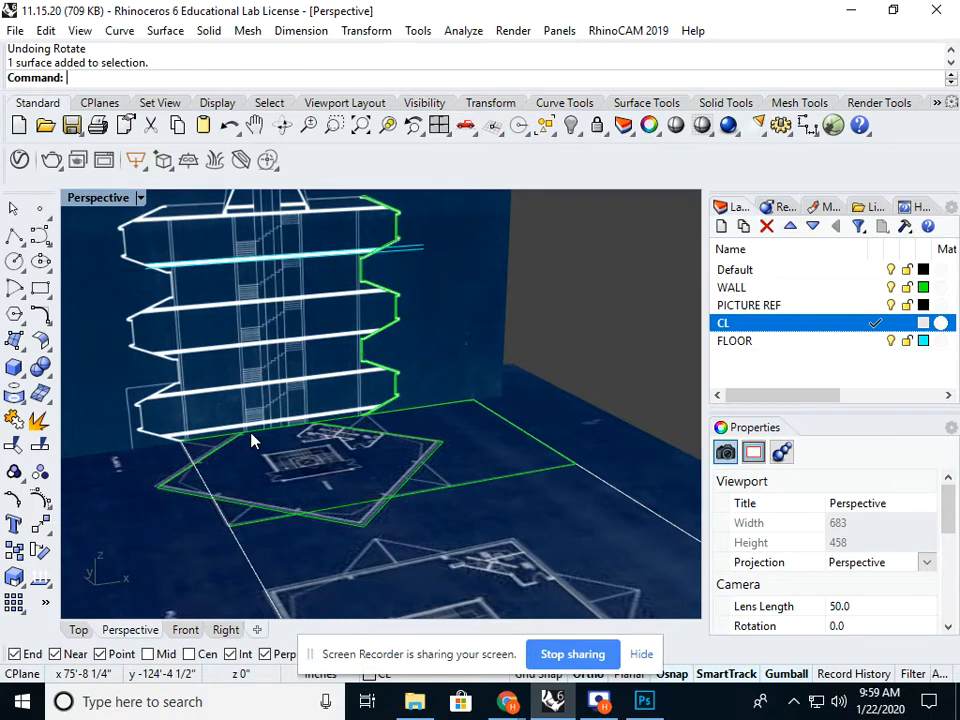
scroll(280, 433, "down", 15)
right_click_drag(285, 436, 257, 552)
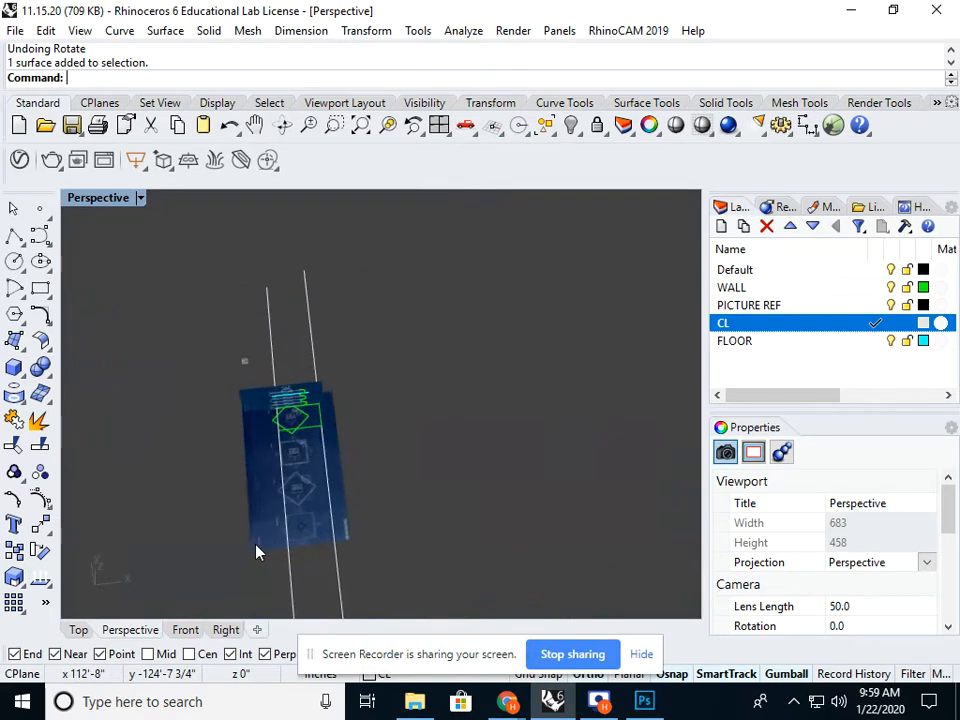
left_click(78, 629)
right_click_drag(432, 430, 358, 343)
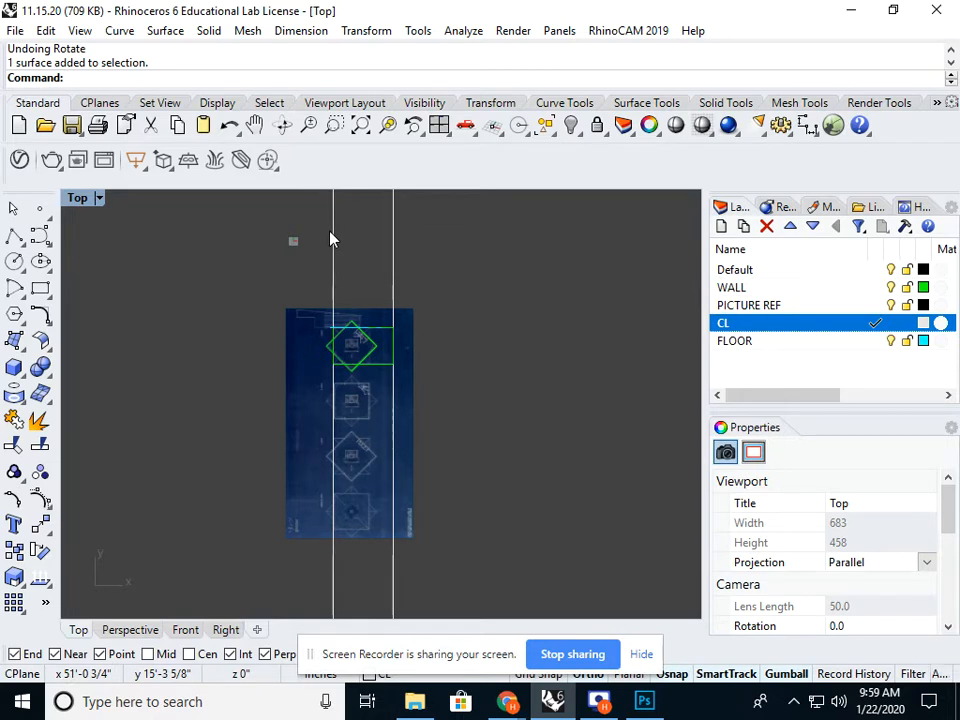
right_click_drag(328, 259, 333, 315)
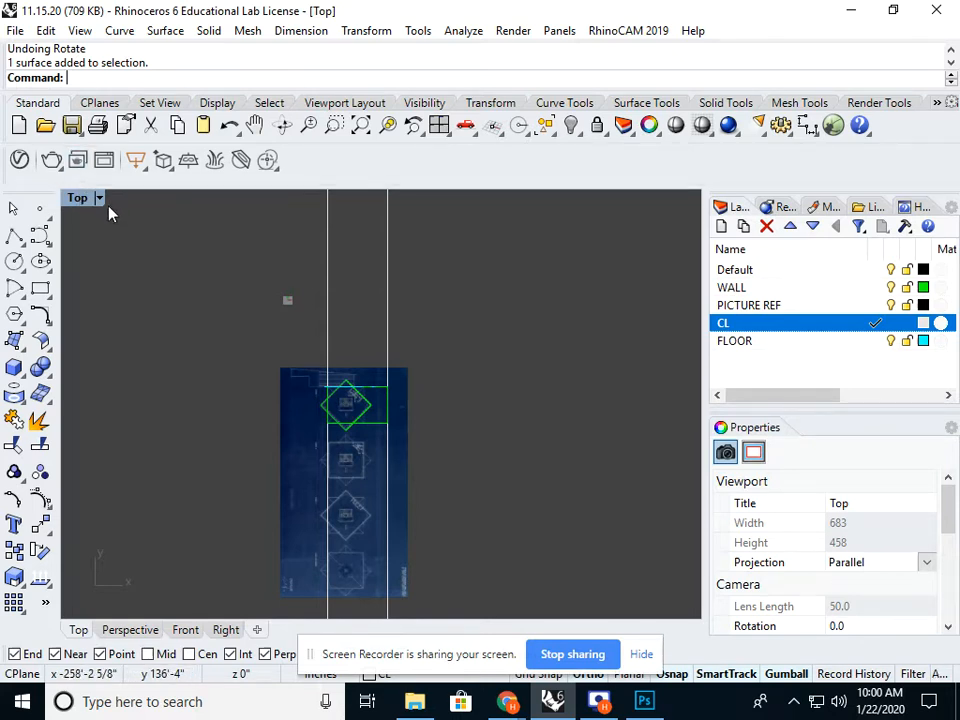
Step: Examine the section and traced plan from several angles in a maximized Perspective view, ending with a view from above
double_click(77, 197)
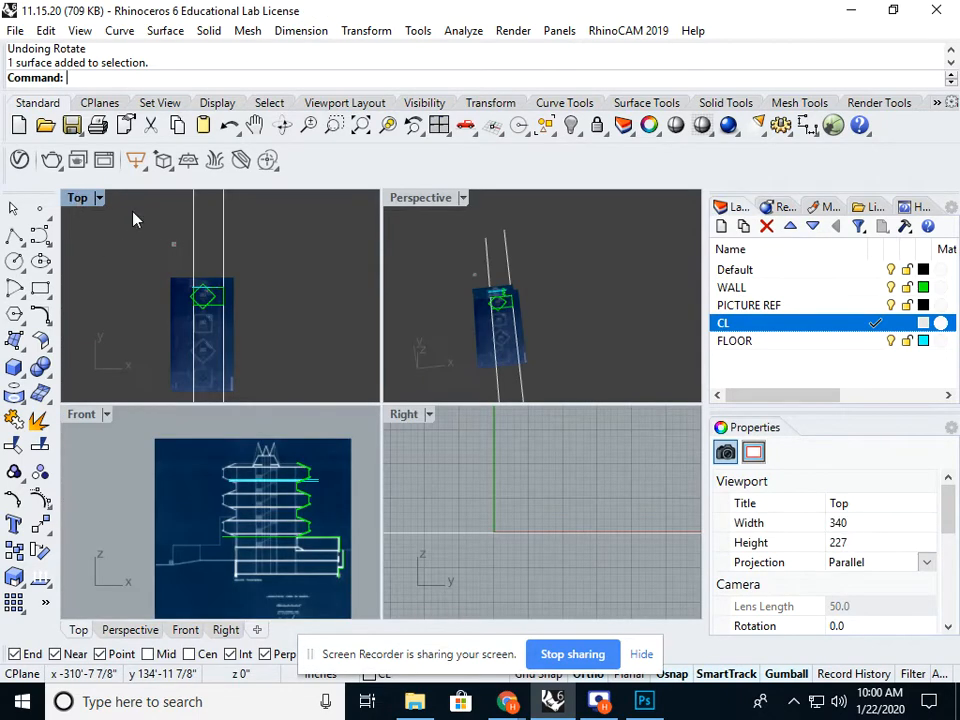
double_click(412, 199)
right_click_drag(380, 320, 280, 412)
scroll(280, 414, "up", 3)
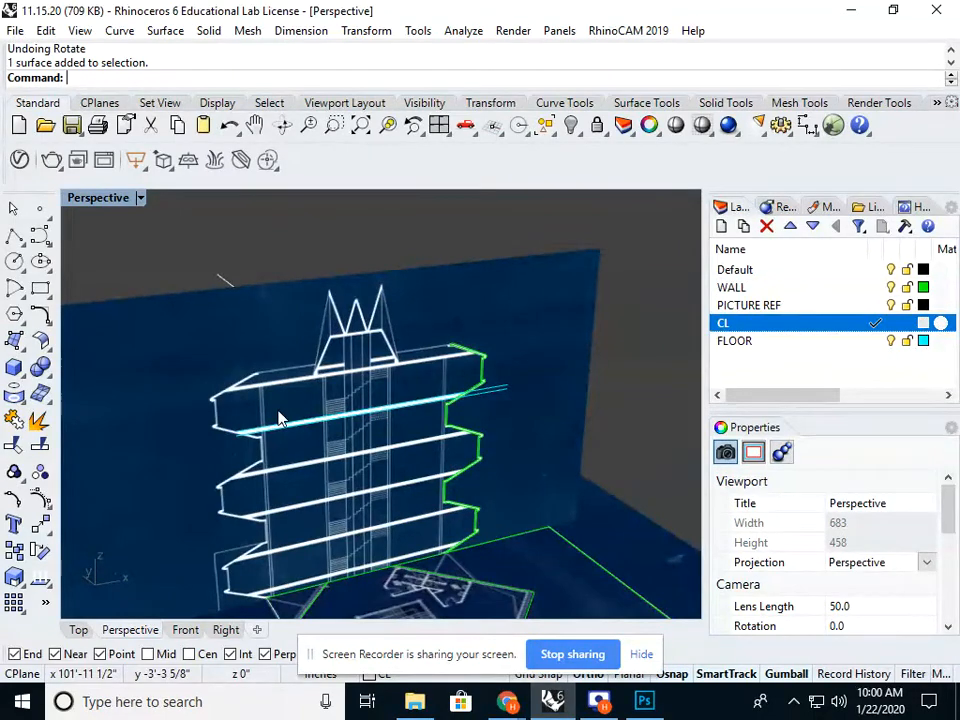
scroll(290, 395, "down", 6)
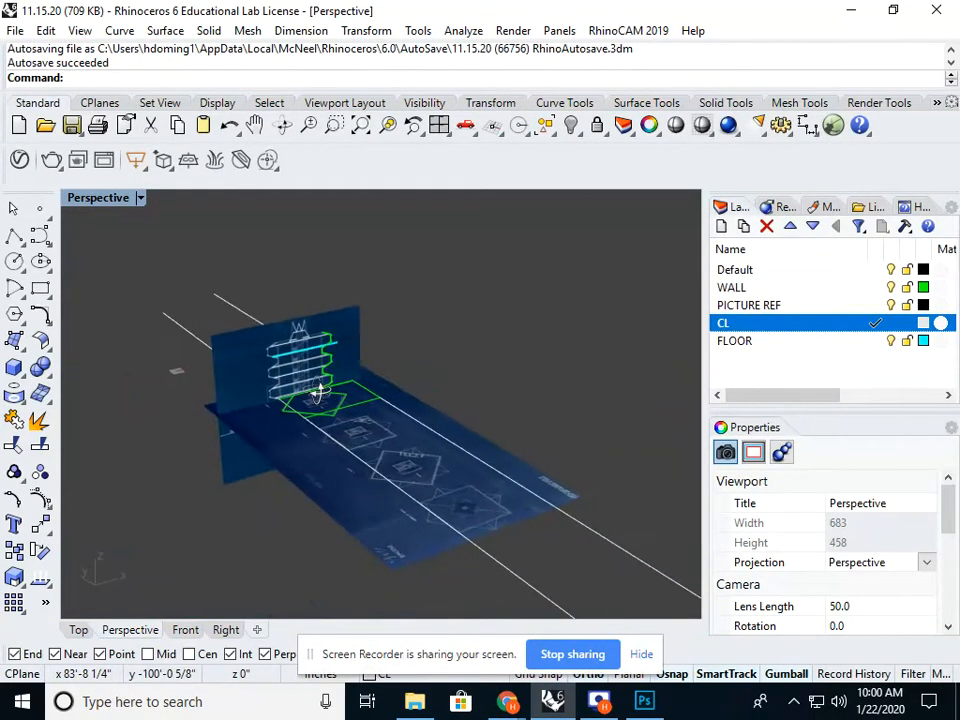
scroll(321, 390, "up", 4)
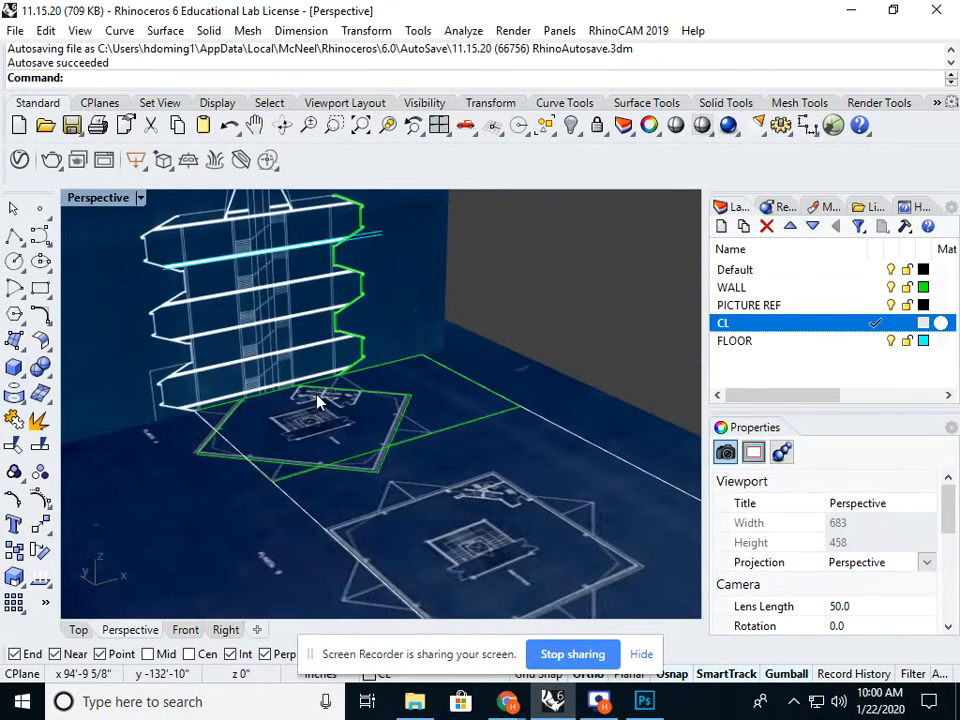
right_click_drag(316, 400, 343, 455)
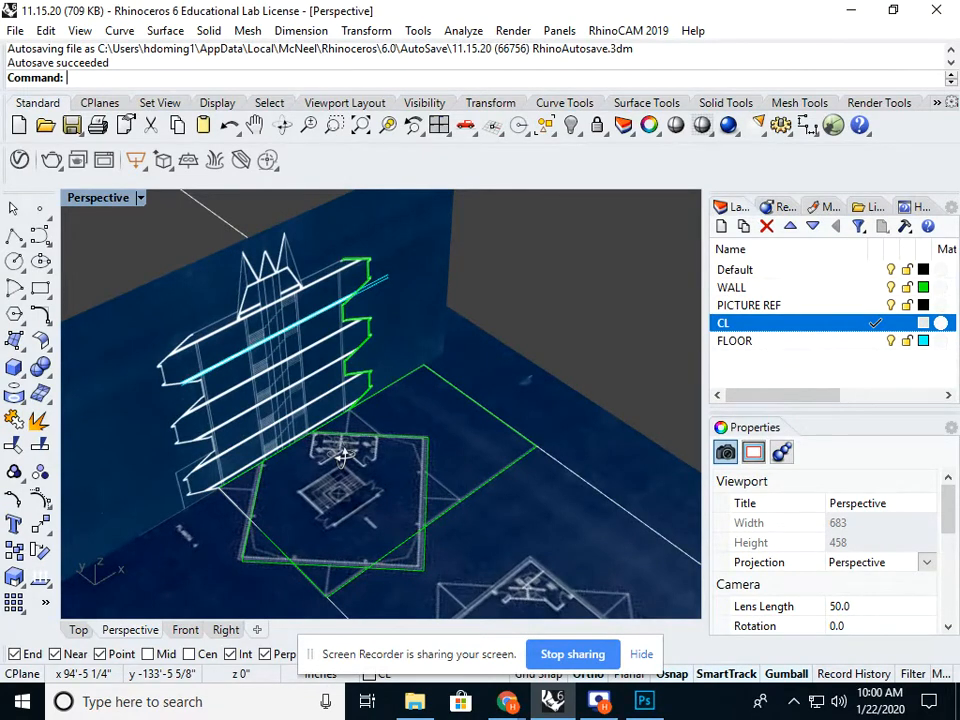
right_click_drag(343, 455, 307, 389)
scroll(305, 460, "down", 3)
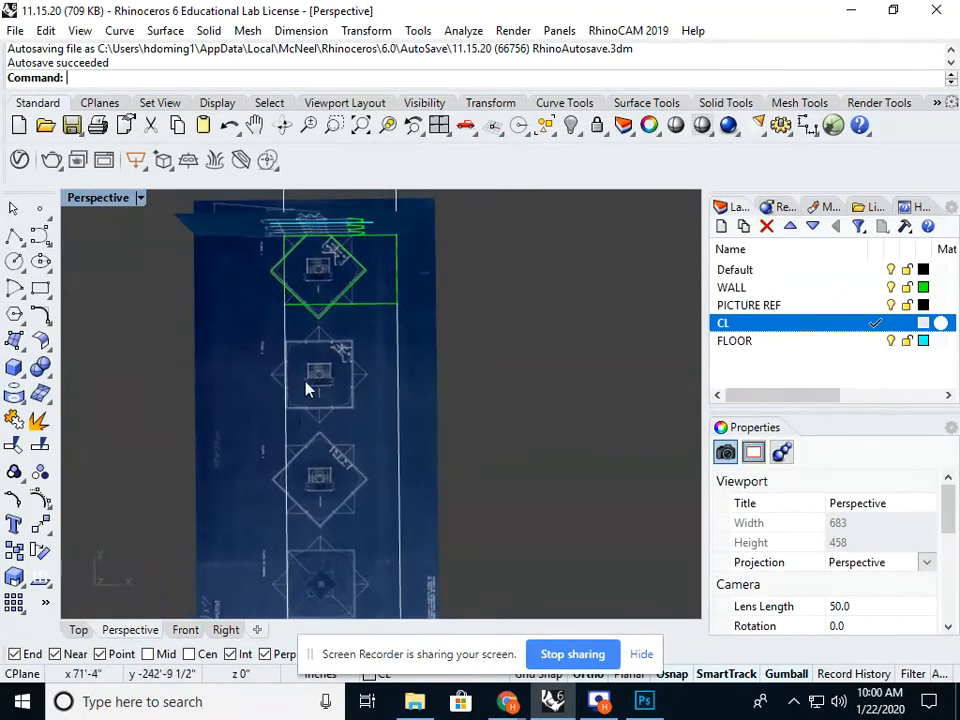
left_click(14, 236)
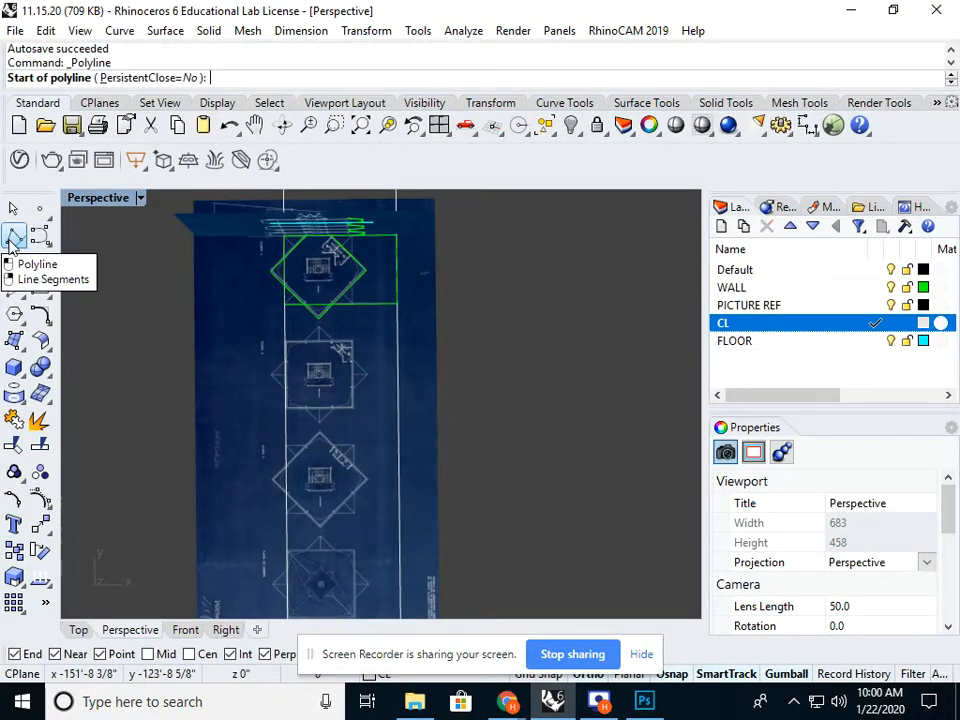
scroll(364, 272, "up", 5)
left_click(90, 356)
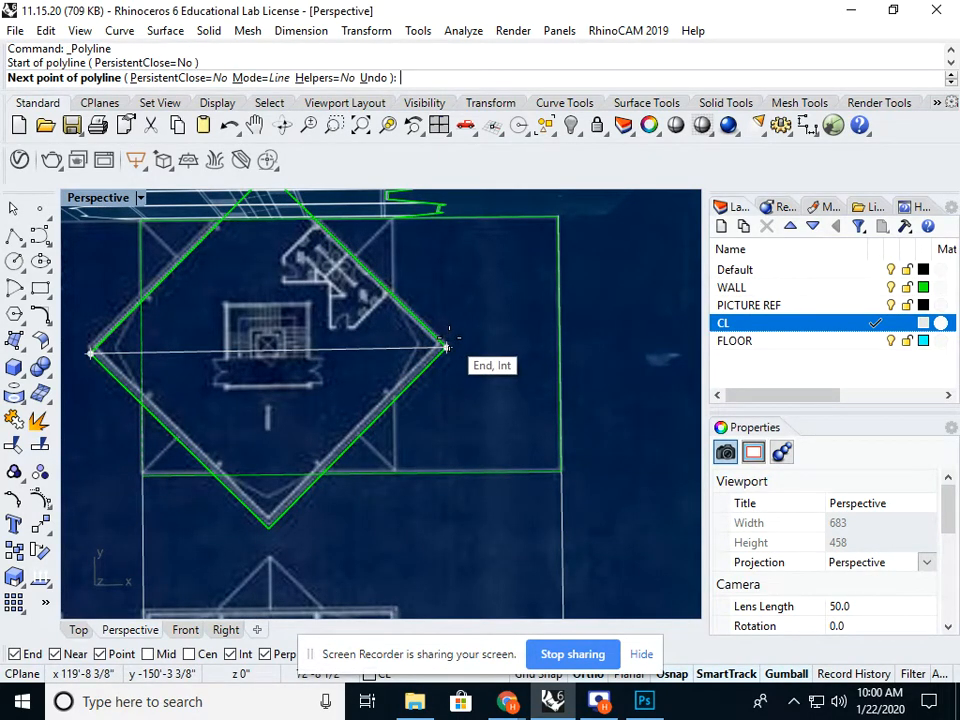
scroll(447, 346, "up", 5)
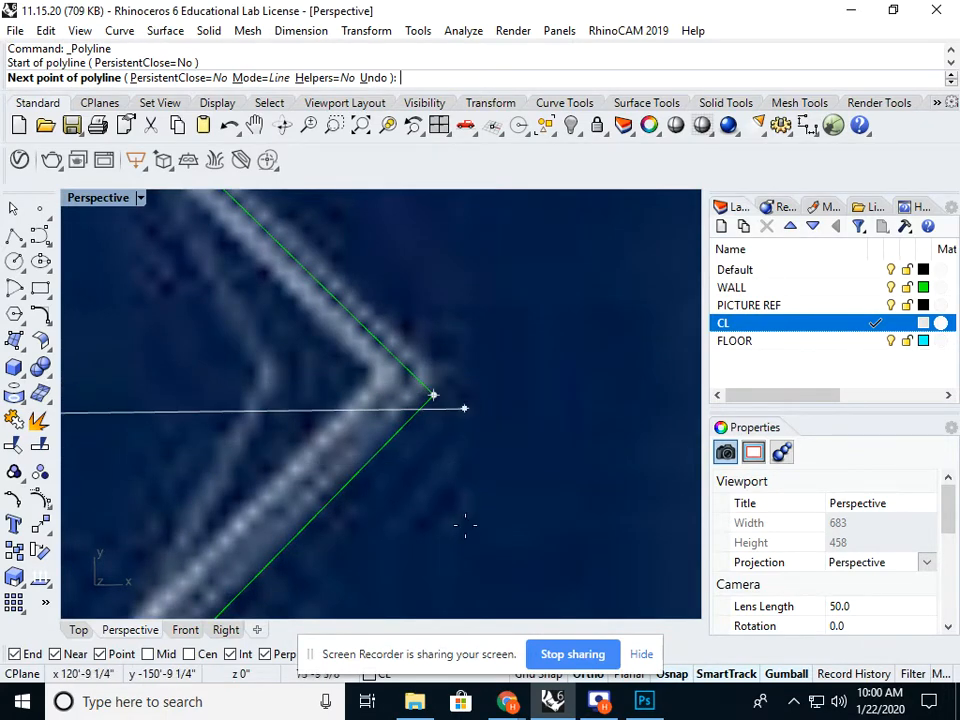
scroll(450, 515, "down", 5)
scroll(486, 458, "up", 5)
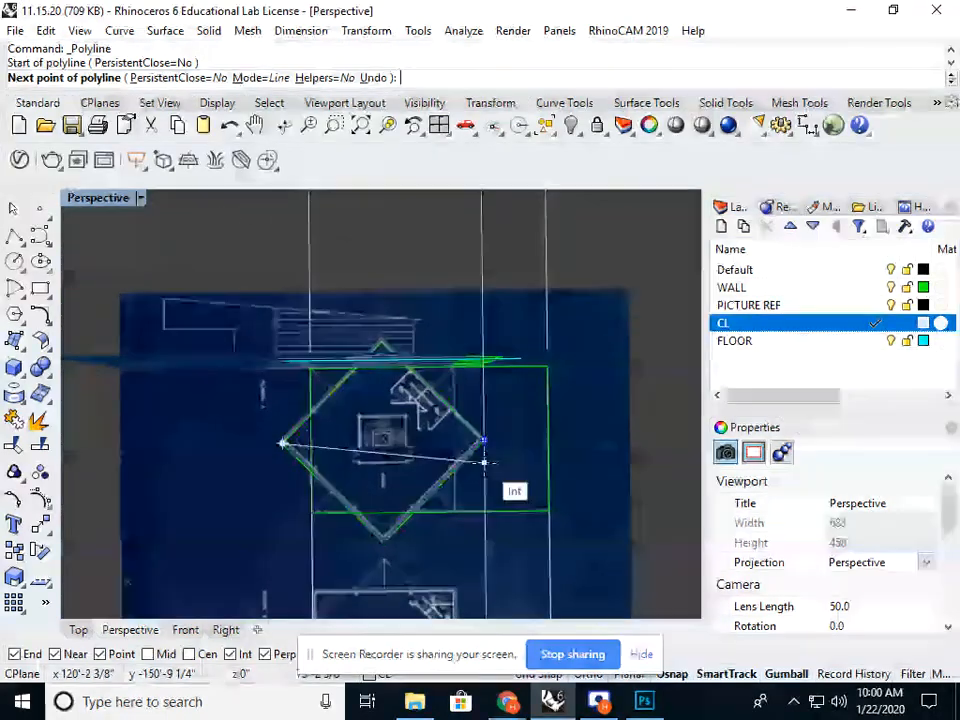
key("Return")
Step: Delete the traced diamond wall outline from the uppermost floor plan
scroll(480, 459, "down", 5)
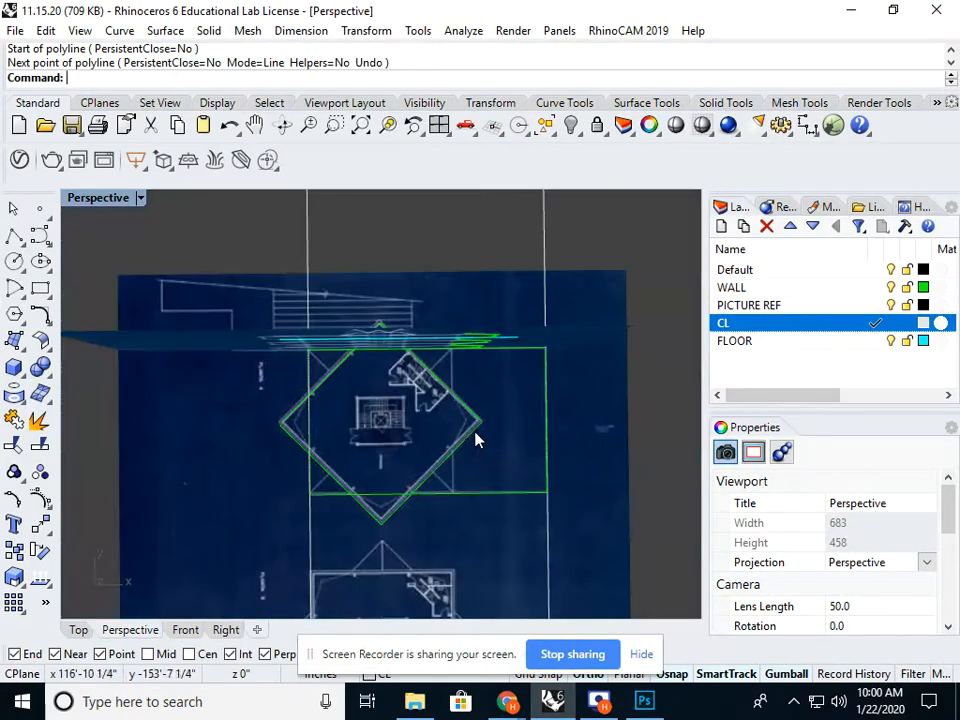
left_click(475, 437)
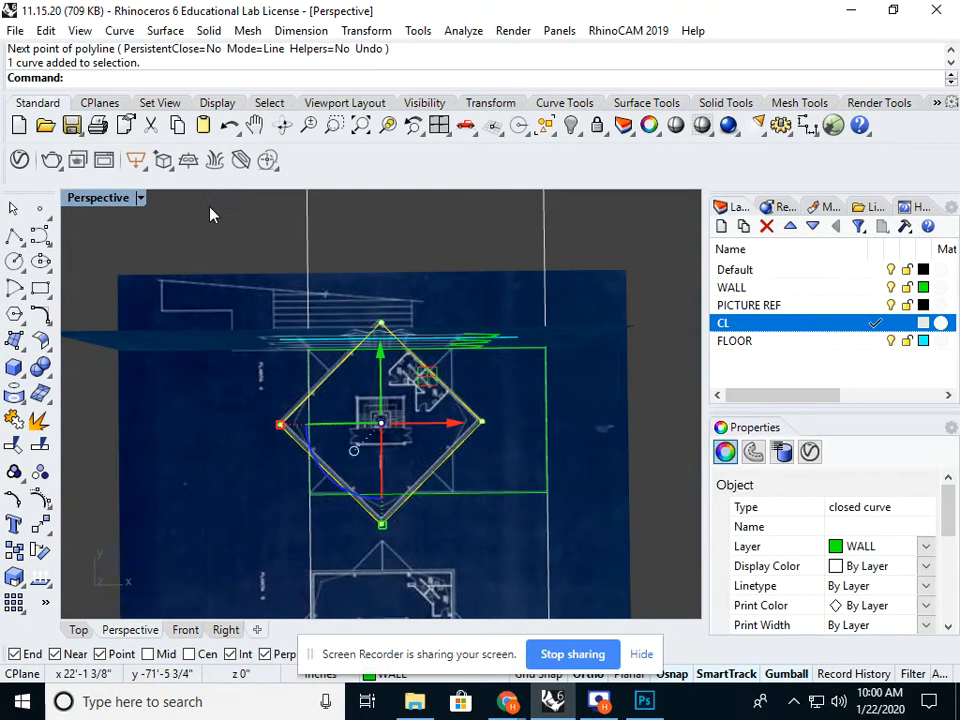
key("Delete")
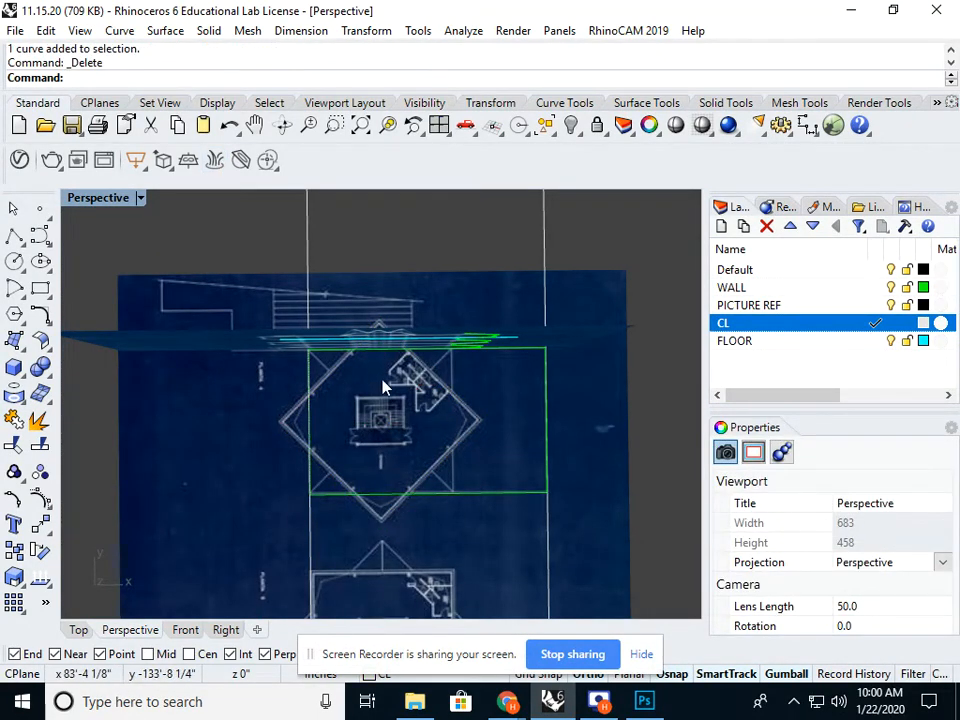
right_click_drag(419, 470, 399, 274, "shift")
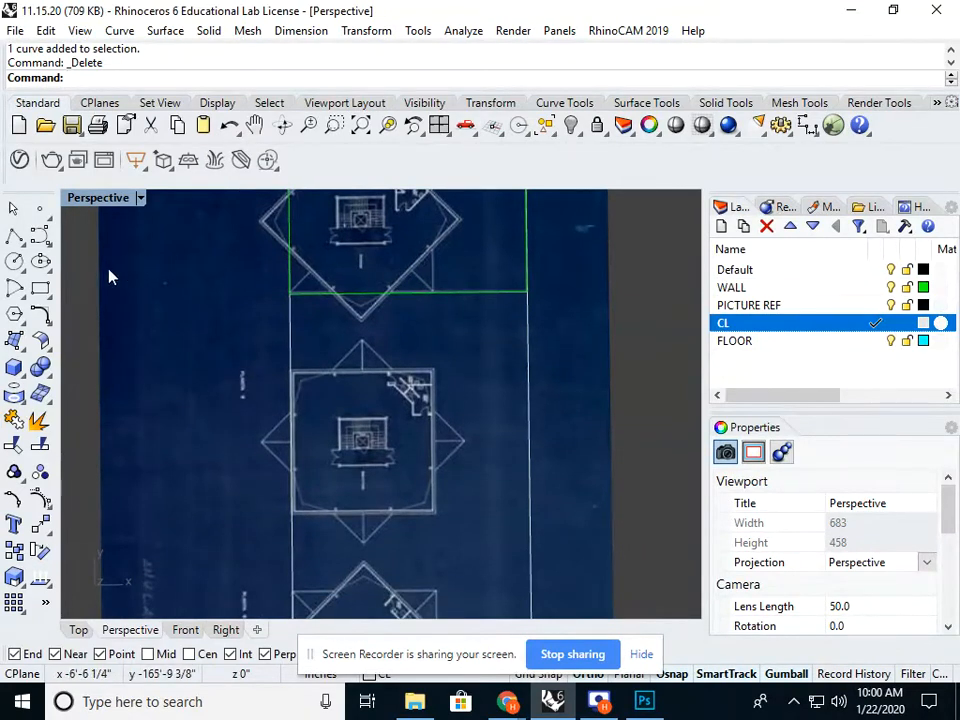
Step: Draw a rectangle on the WALL layer in the Top view around the square outer walls of the second floor plan
left_click(40, 288)
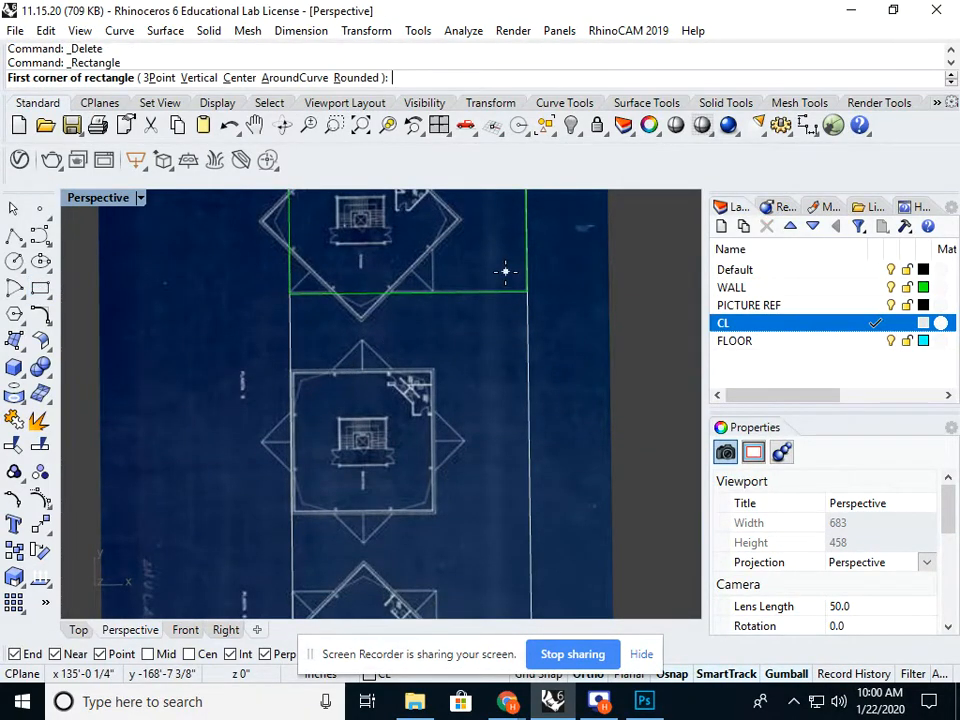
left_click(877, 288)
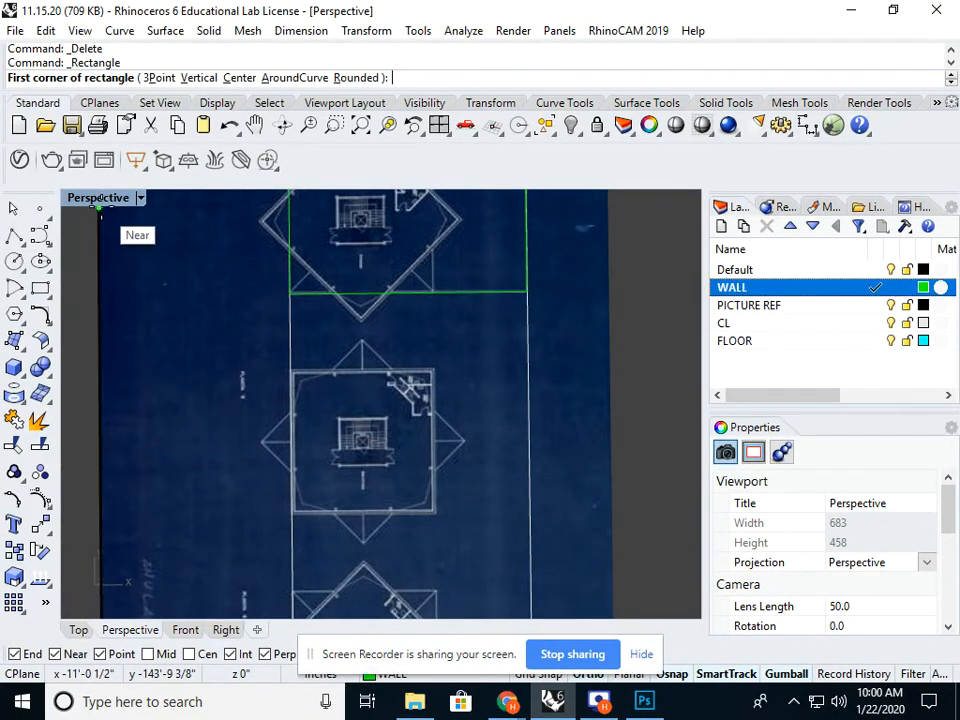
left_click(78, 629)
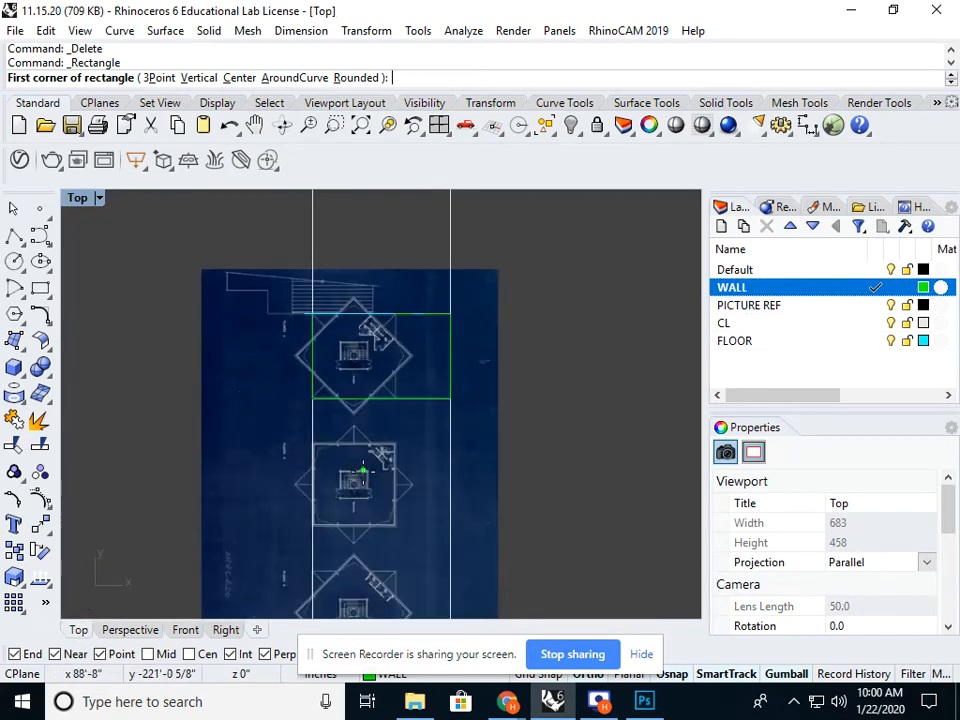
scroll(363, 470, "up", 5)
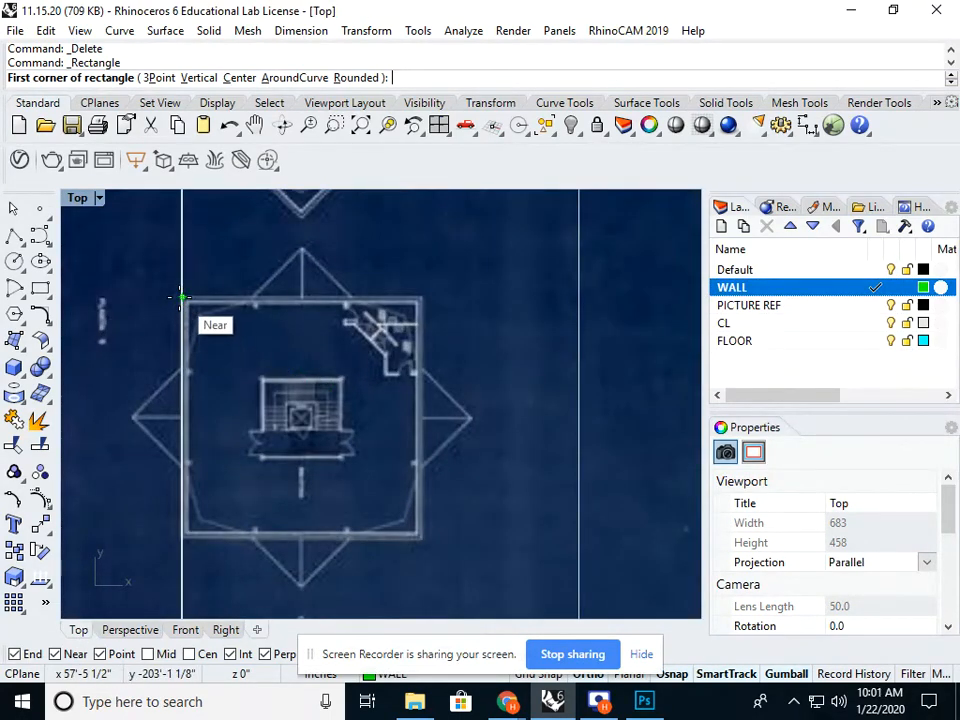
left_click(181, 297)
scroll(415, 530, "up", 3)
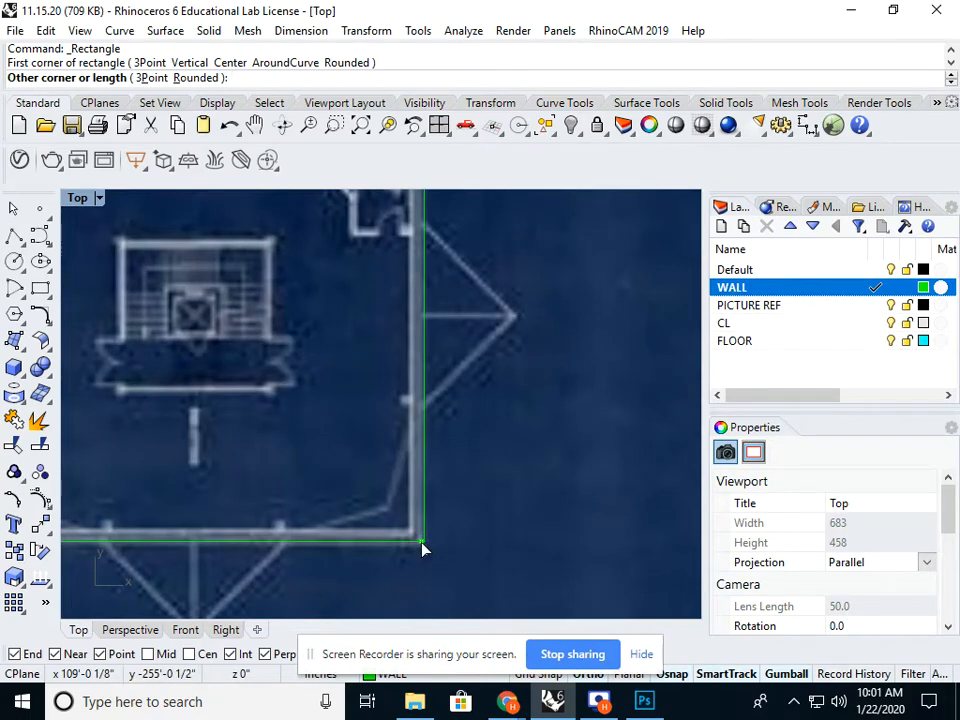
left_click(422, 548)
scroll(403, 467, "down", 3)
scroll(444, 418, "up", 2)
Step: Lock the PICTURE REF layer and enable the Cen object snap for rotating the new square wall outline
left_click(436, 410)
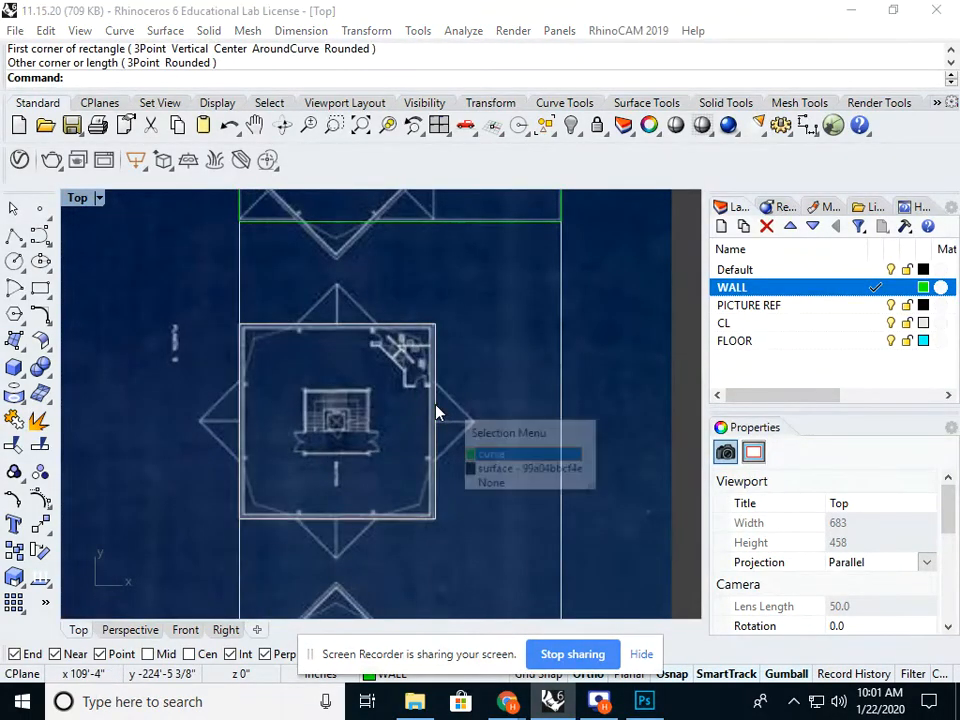
left_click(482, 454)
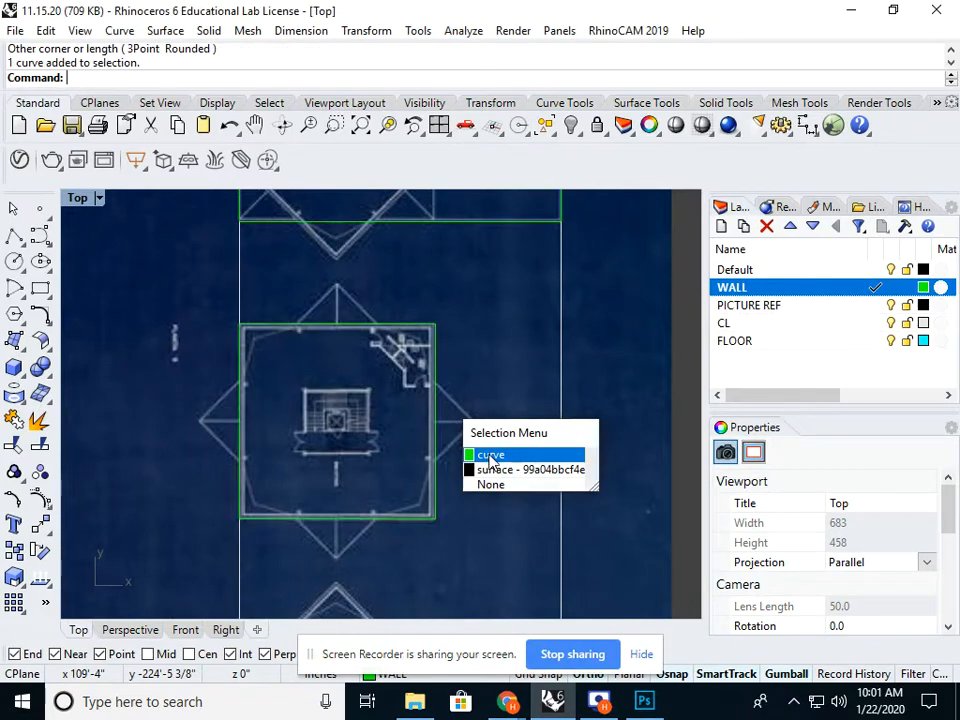
left_click(906, 305)
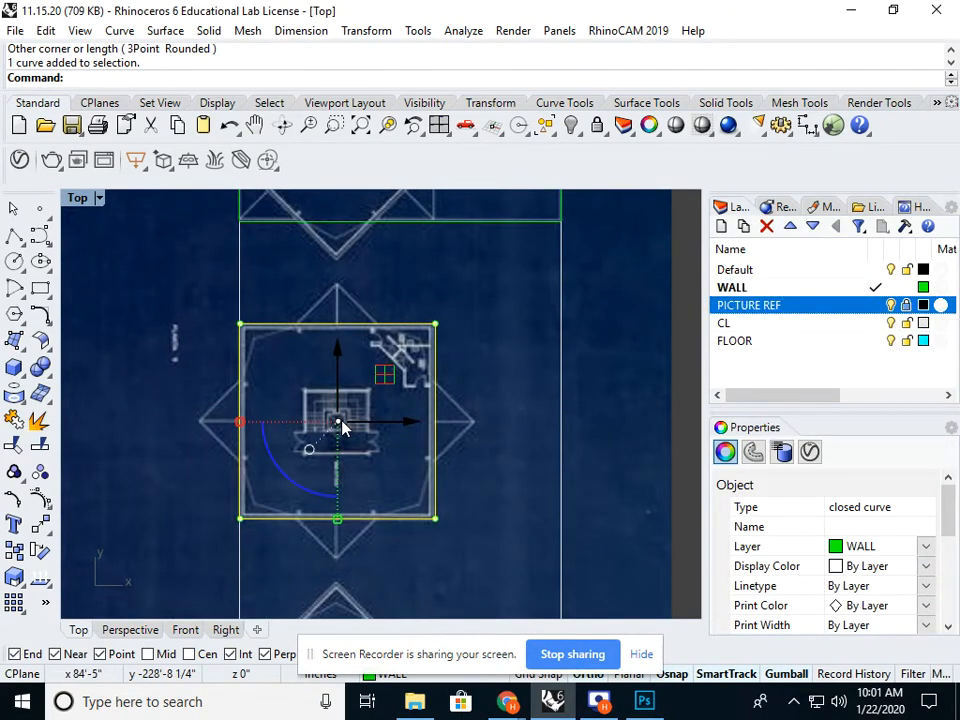
type("Rotate")
key("Return")
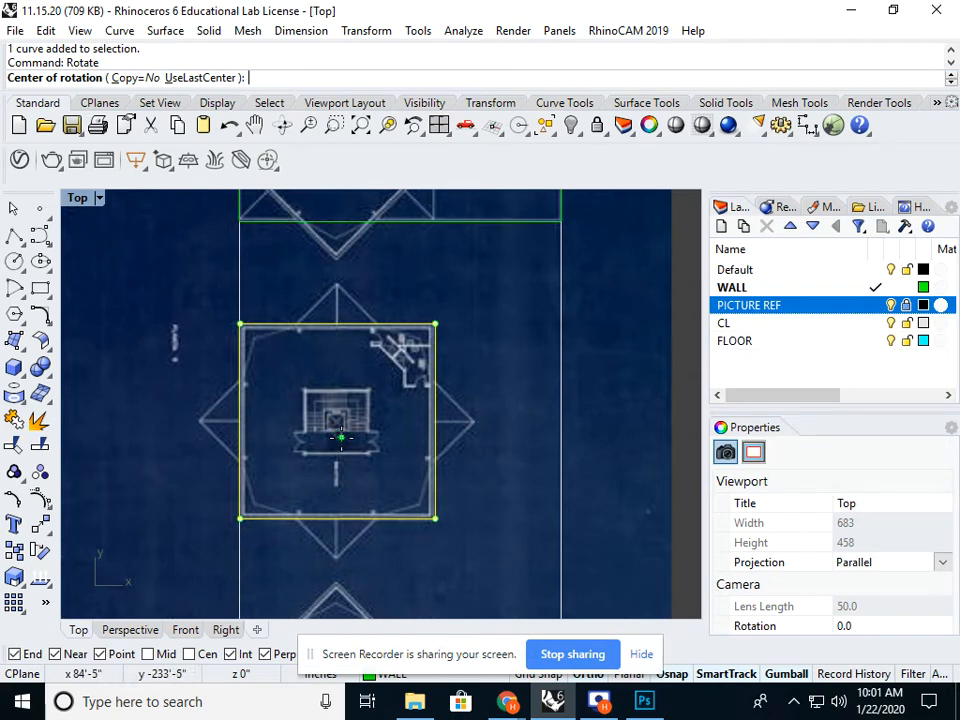
scroll(342, 430, "down", 3)
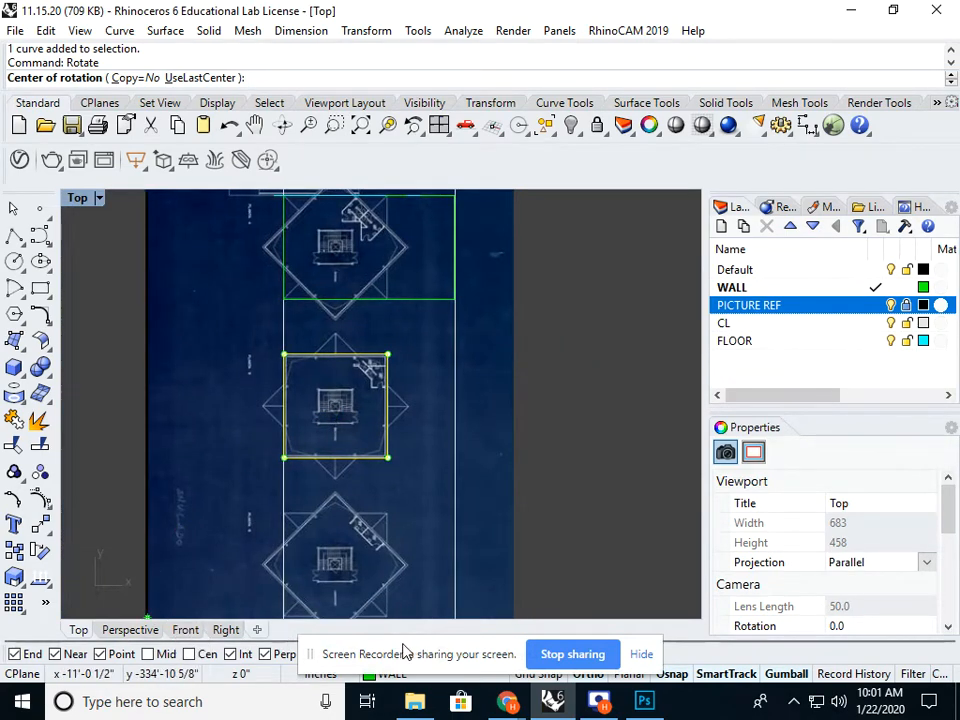
left_click_drag(402, 649, 587, 651)
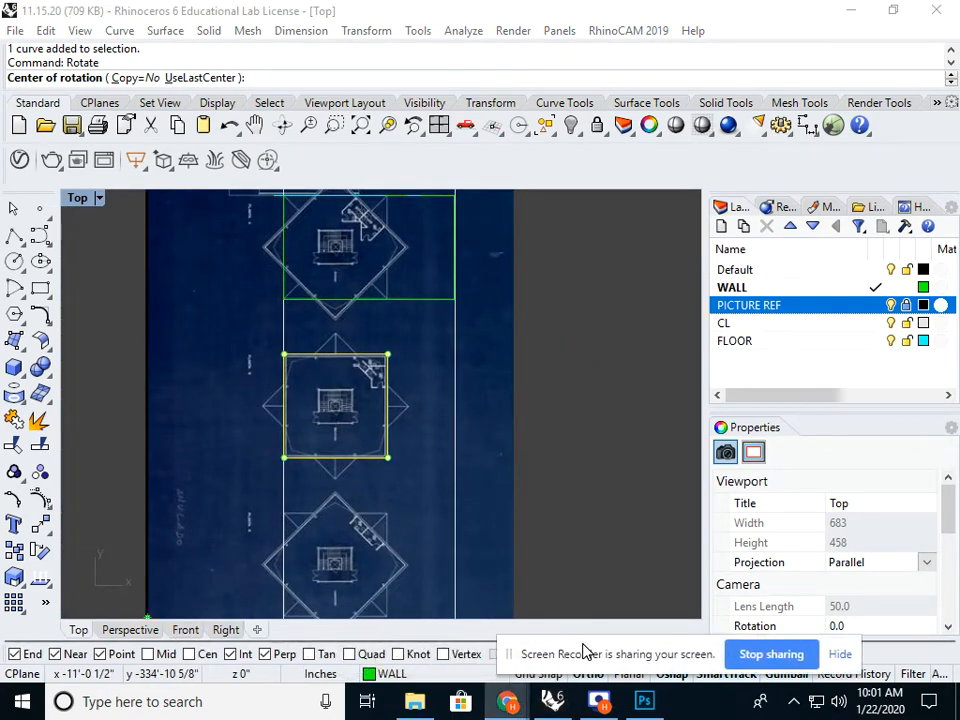
left_click(189, 655)
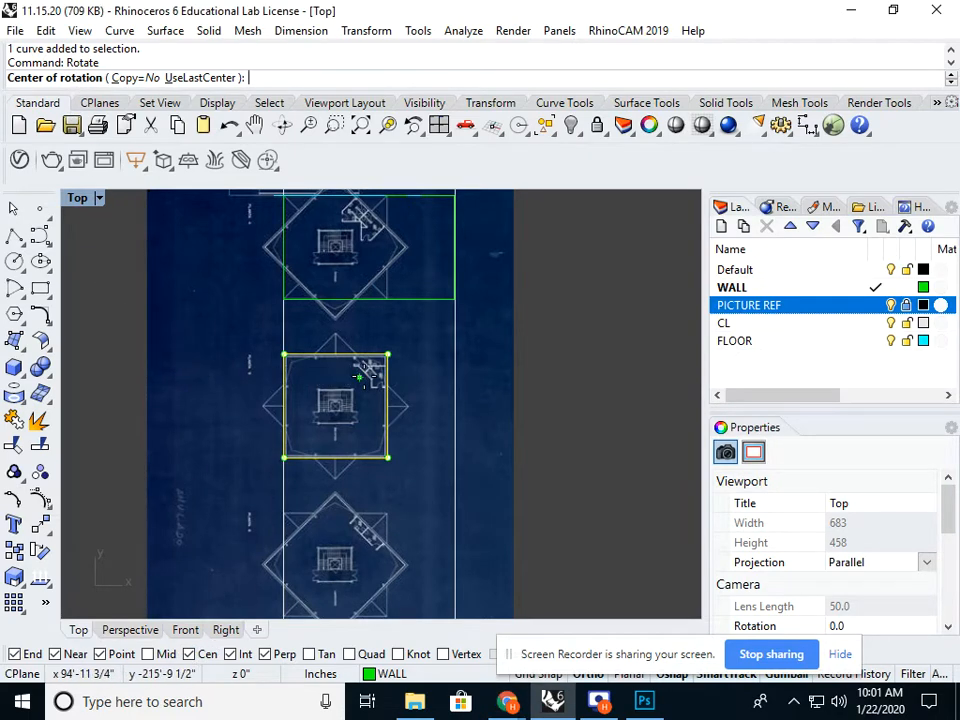
Step: Try rotating the original square wall outline 45 degrees about its centre without making a copy
scroll(369, 369, "up", 2)
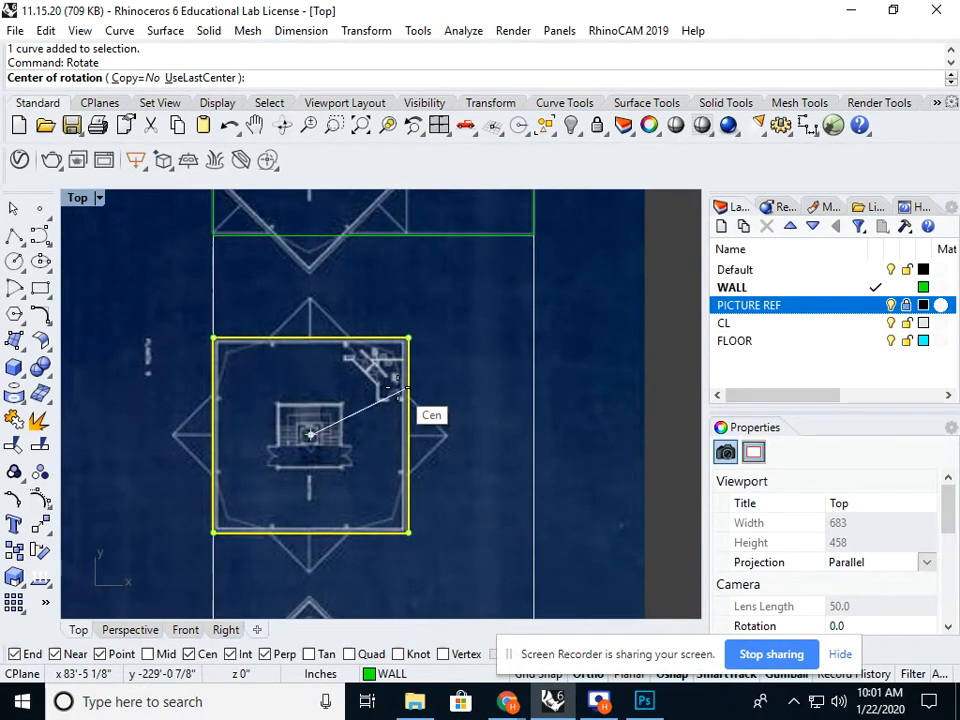
left_click(396, 391)
type("45")
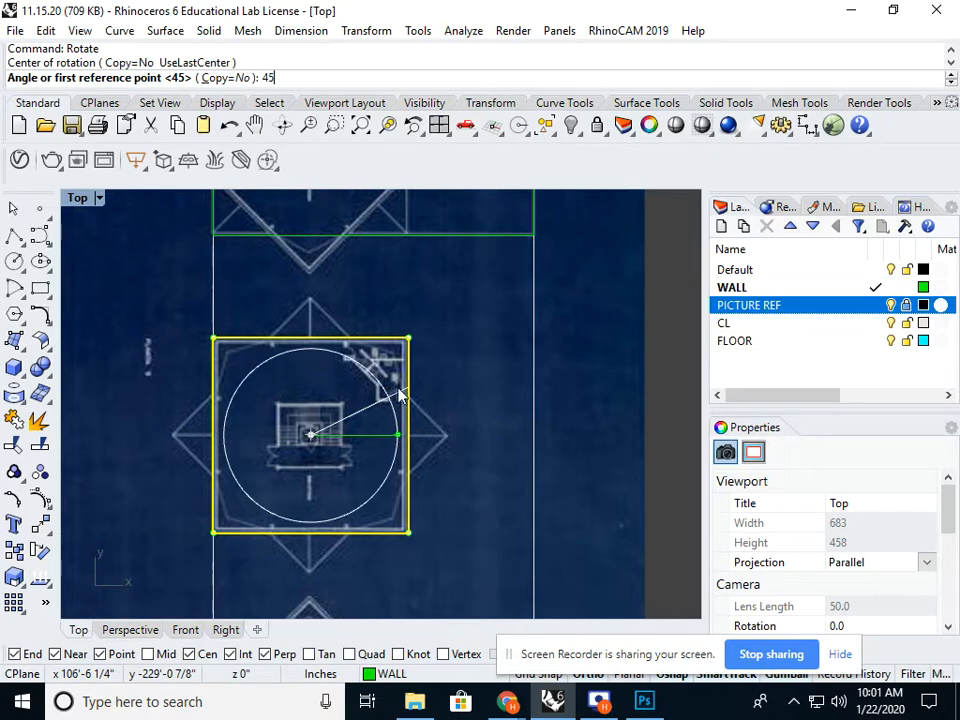
key("Return")
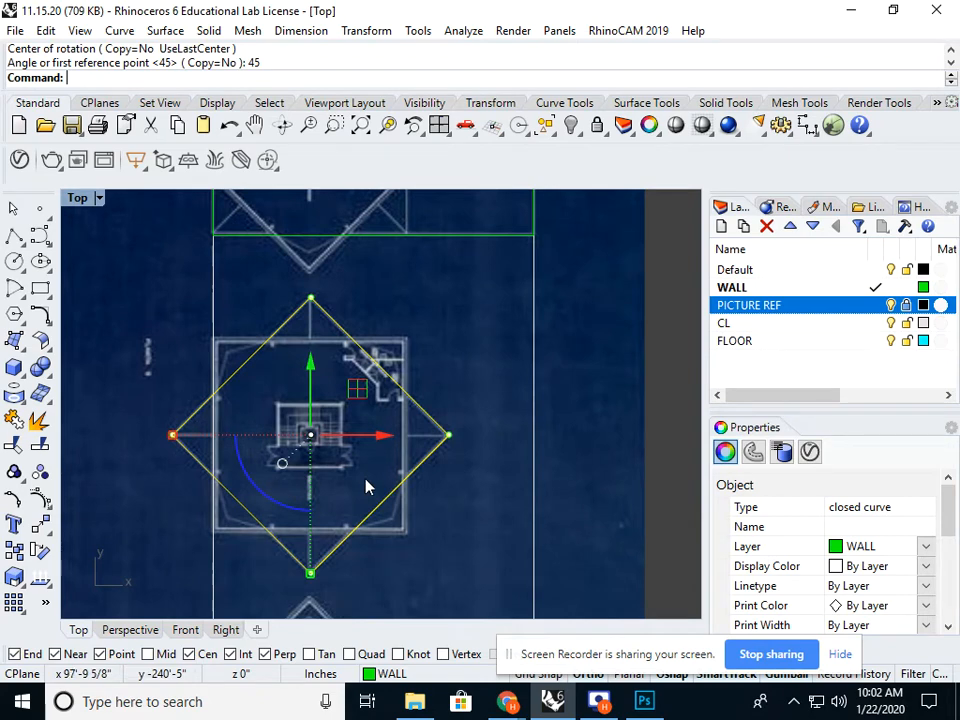
key("ctrl+z")
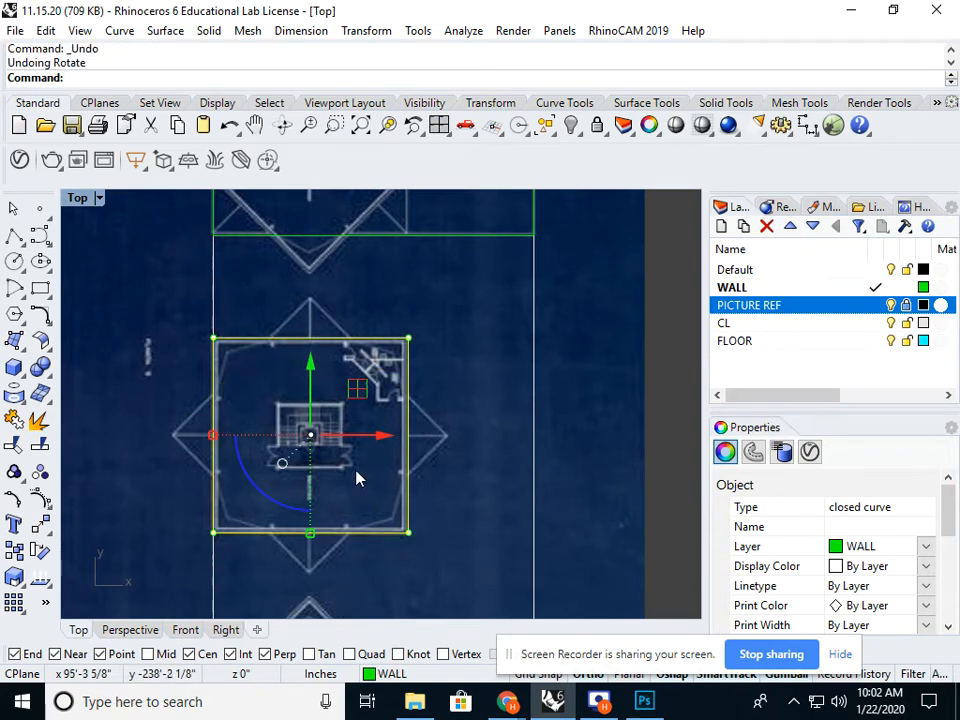
Step: Rotate a copy of the square wall outline 45 degrees about its centre, keeping the original
type("Rotate")
key("Return")
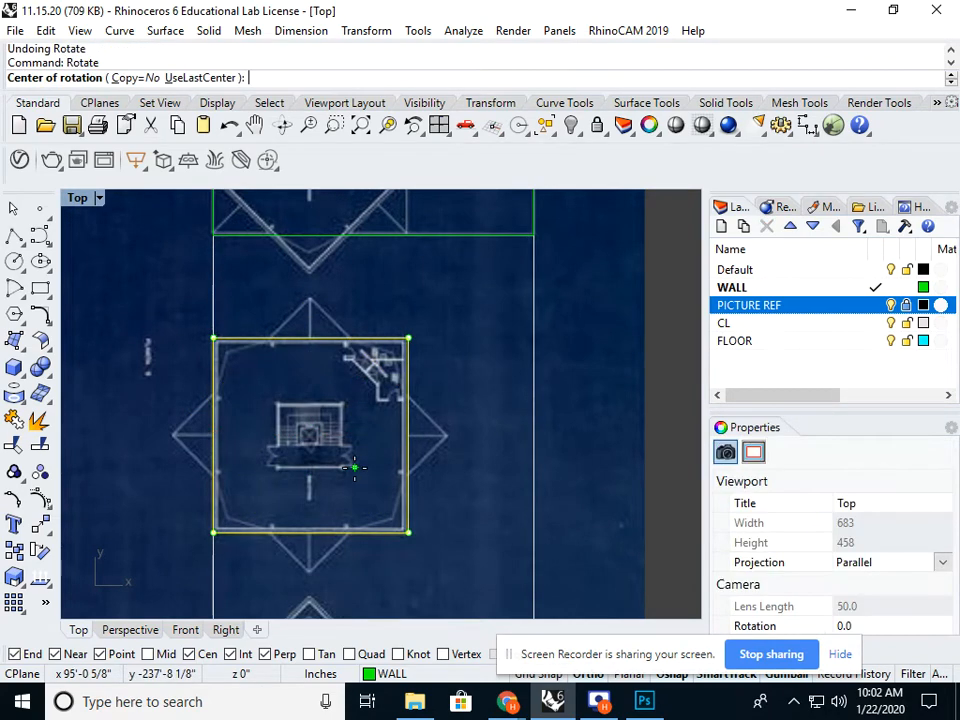
left_click(129, 78)
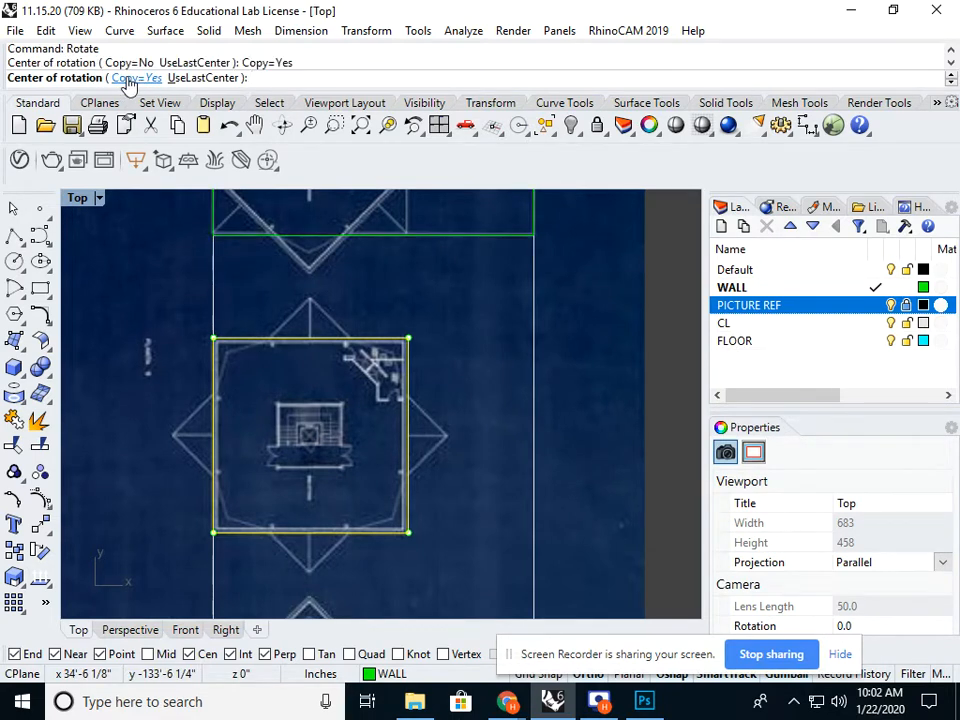
left_click(418, 399)
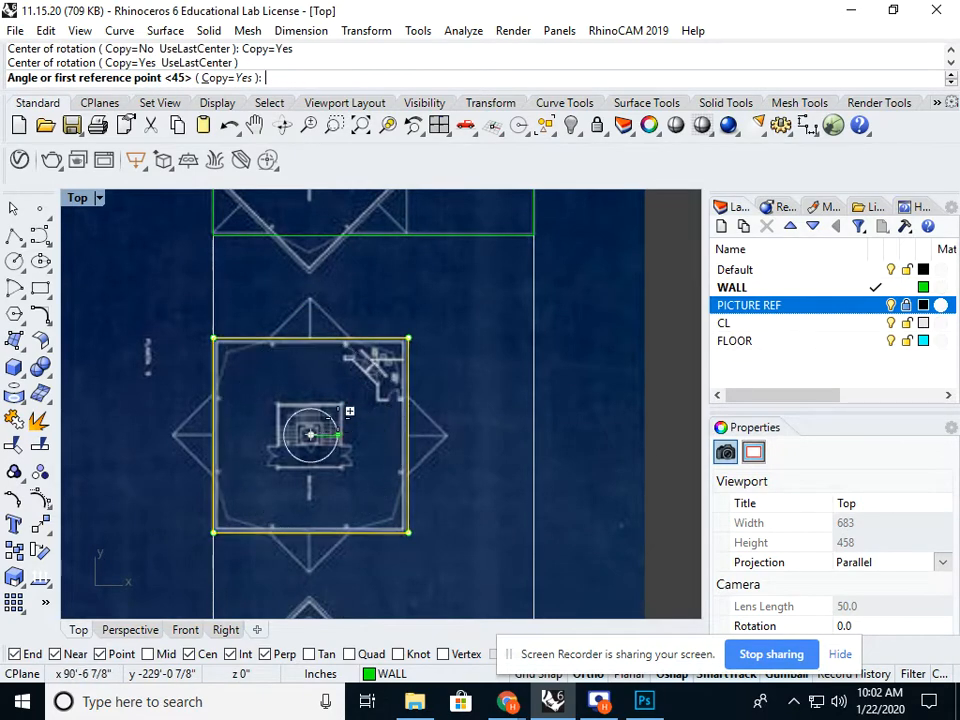
type("45")
key("Return")
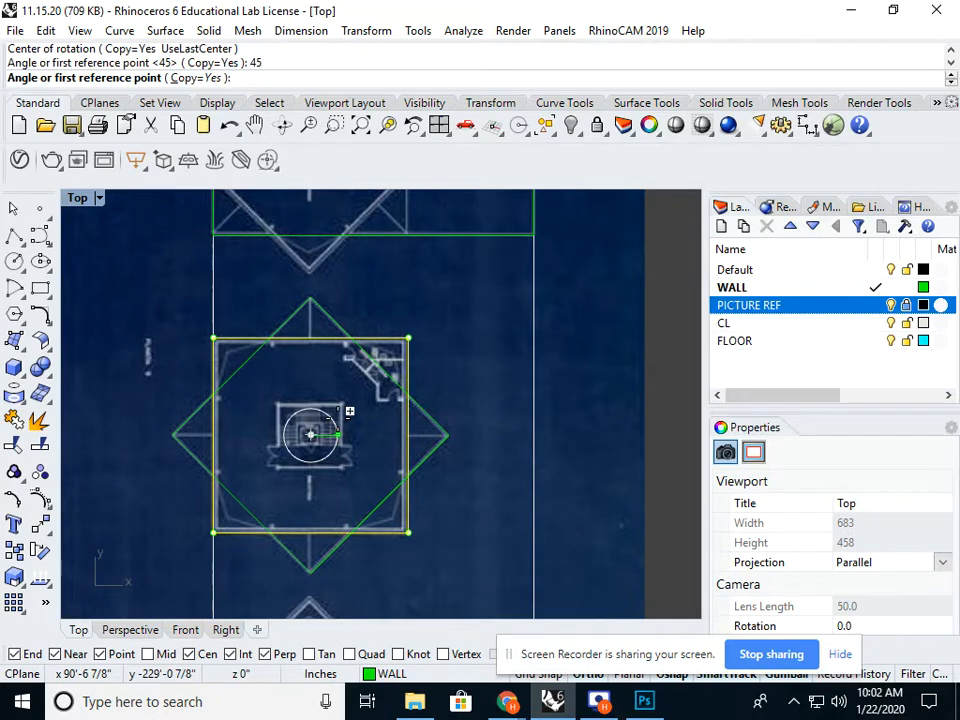
key("Return")
key("Escape")
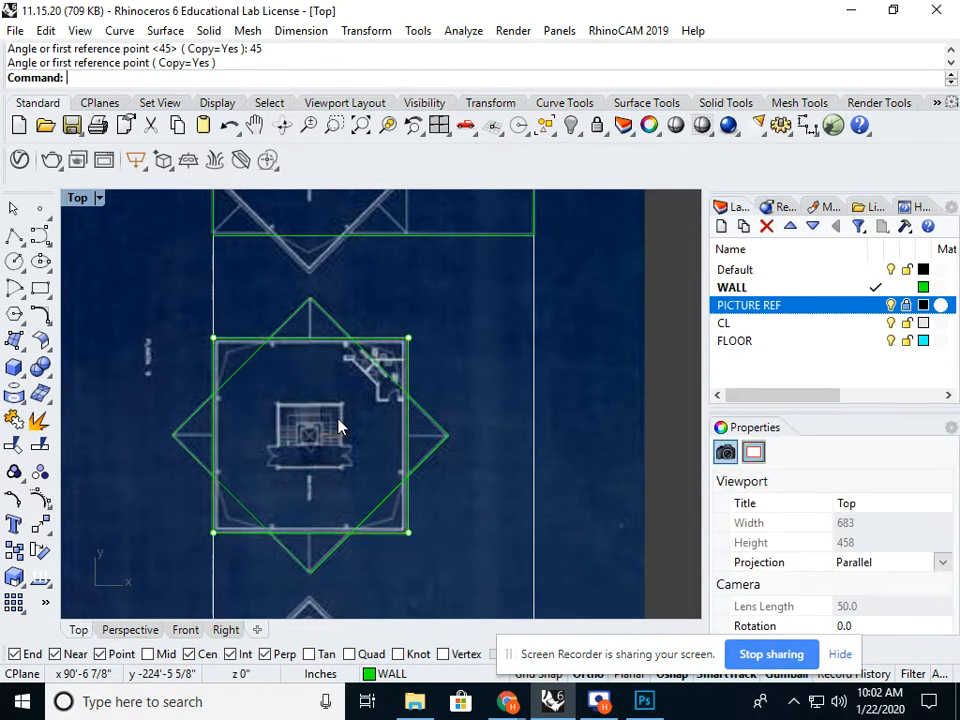
Step: Move the square and diamond outlines from the square's lower-left corner to the lower-left corner of the uppermost plan's green rectangle
scroll(262, 406, "down", 2)
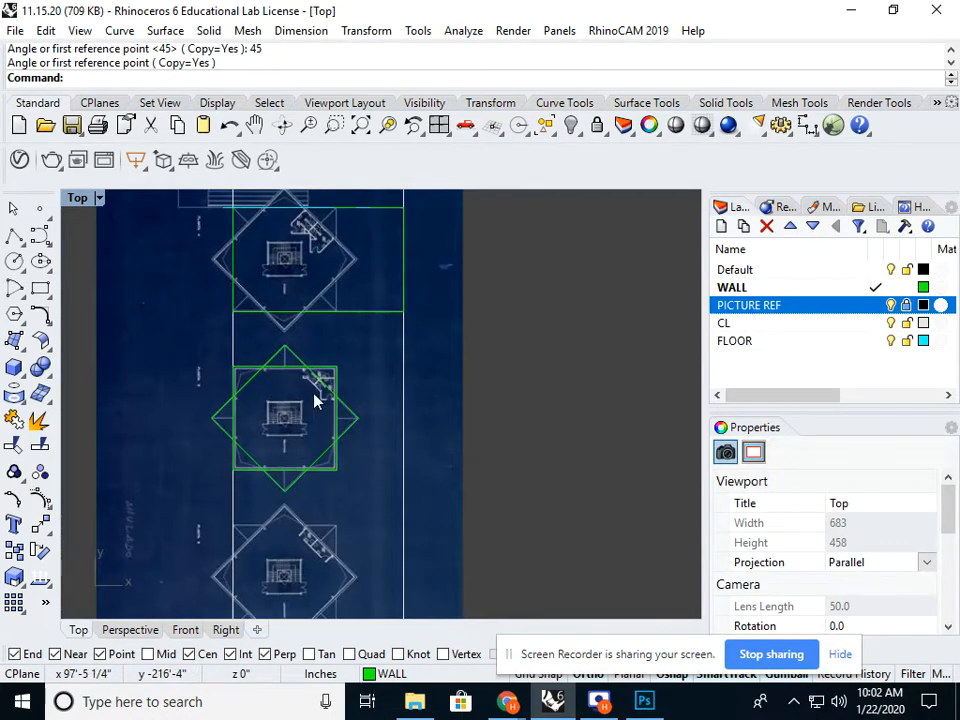
scroll(312, 396, "down", 6)
scroll(301, 396, "up", 8)
left_click_drag(319, 372, 272, 441)
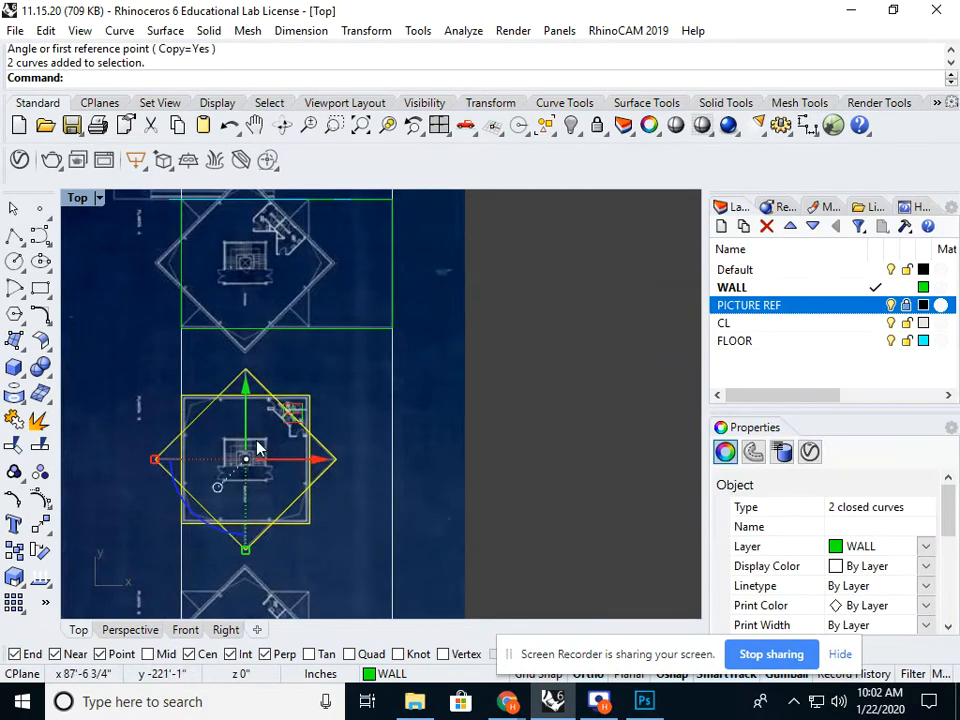
key("Return")
right_click_drag(257, 450, 303, 510)
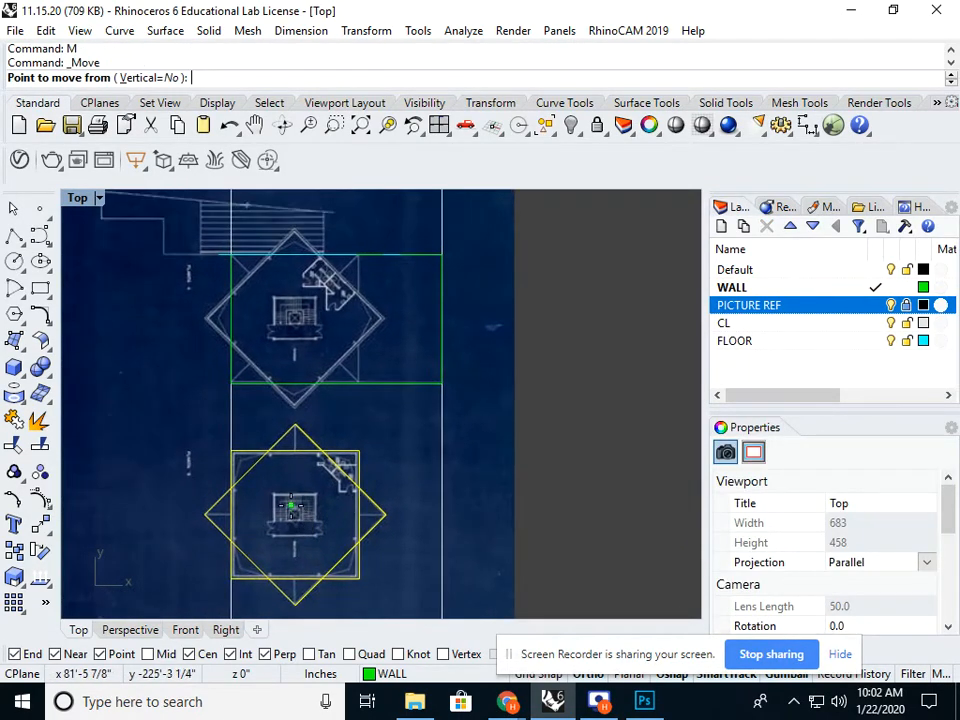
left_click(232, 577)
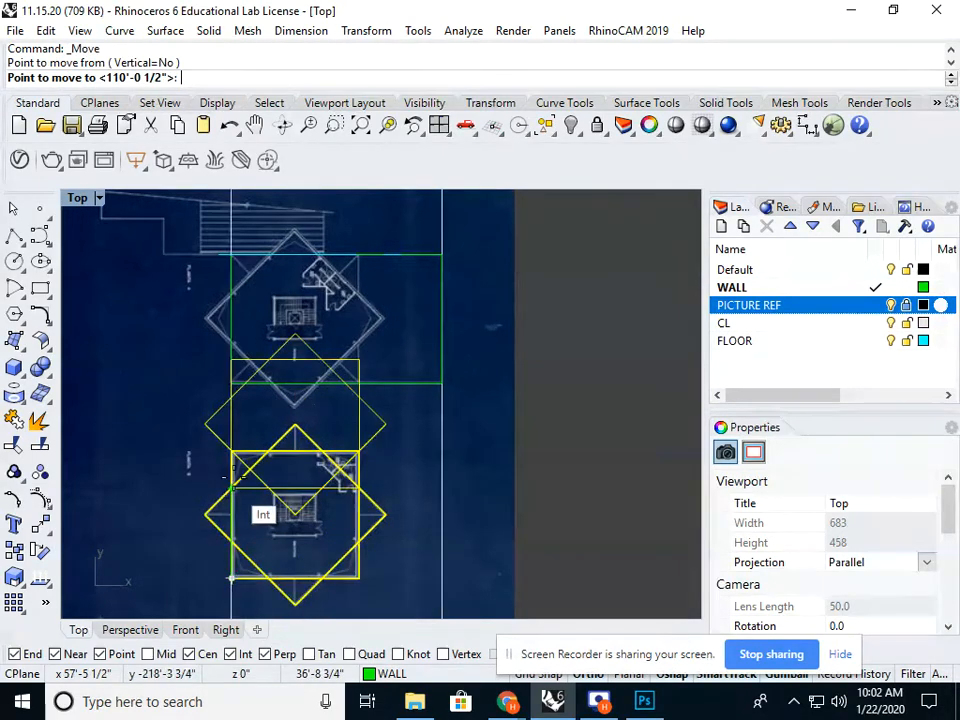
left_click(232, 384)
Step: Examine how the moved square and diamond outlines fit the drawn walls and upper edge of the uppermost plan
scroll(369, 313, "up", 6)
scroll(366, 318, "down", 6)
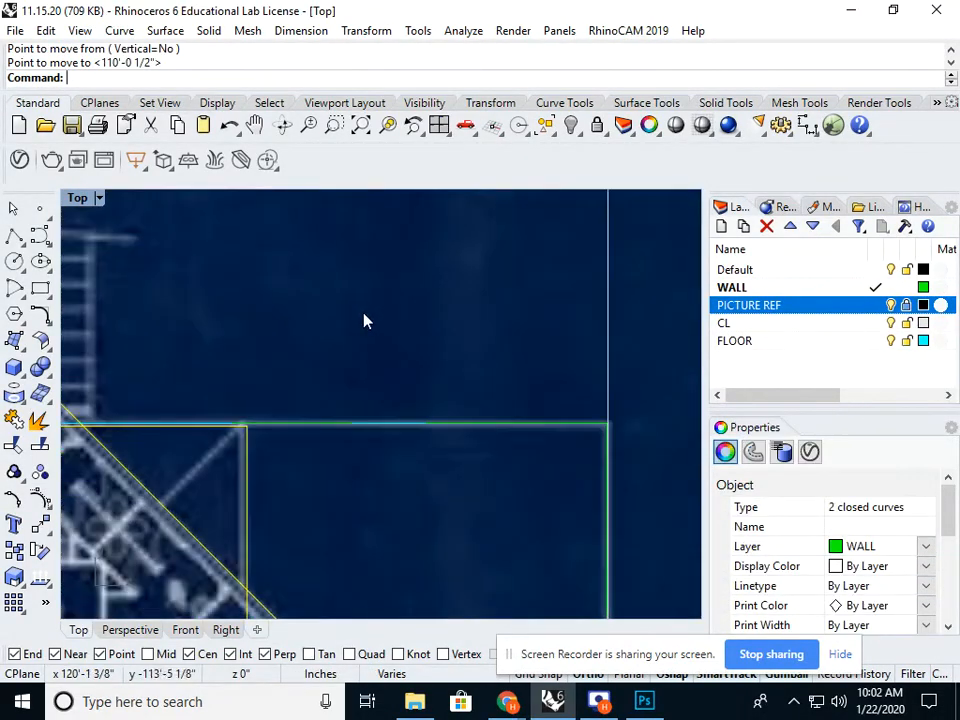
scroll(336, 518, "up", 6)
scroll(343, 522, "down", 5)
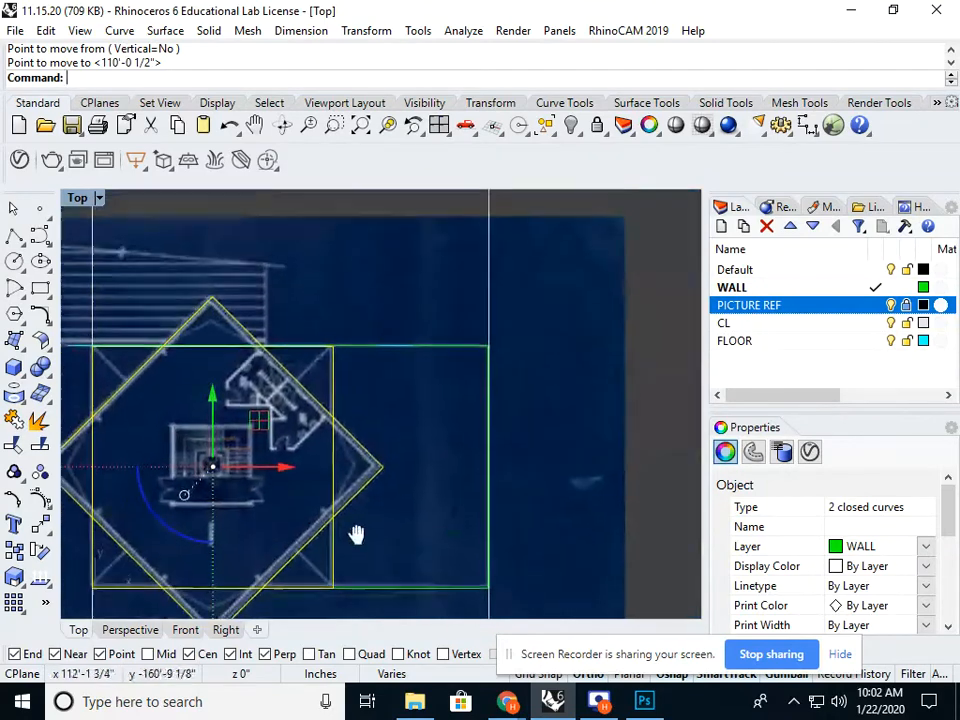
scroll(356, 386, "up", 5)
key("Escape")
left_click(356, 382)
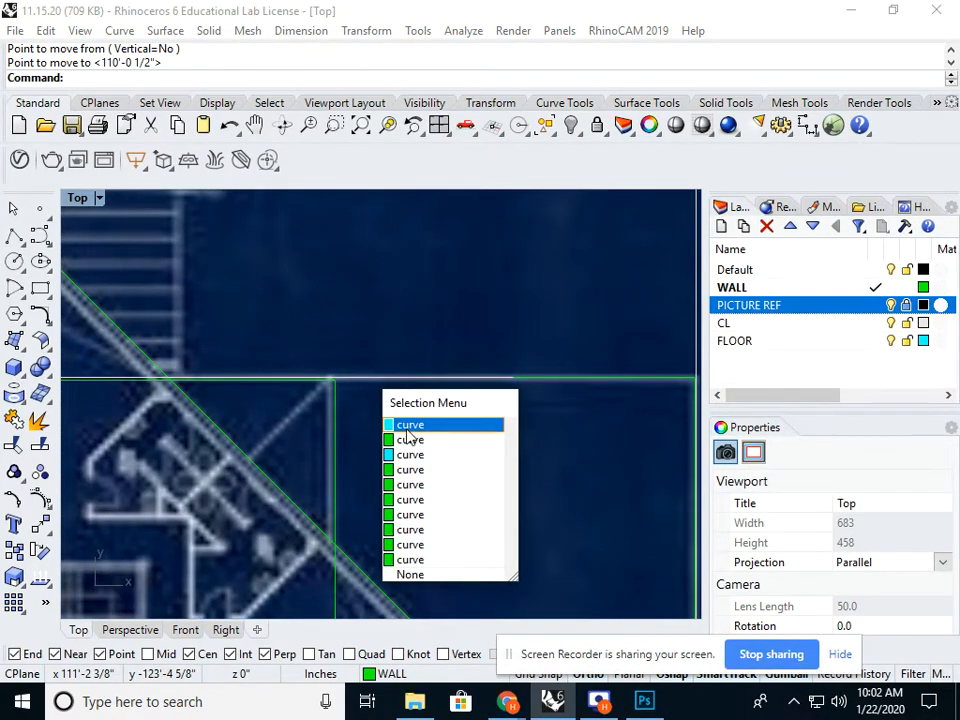
left_click(560, 386)
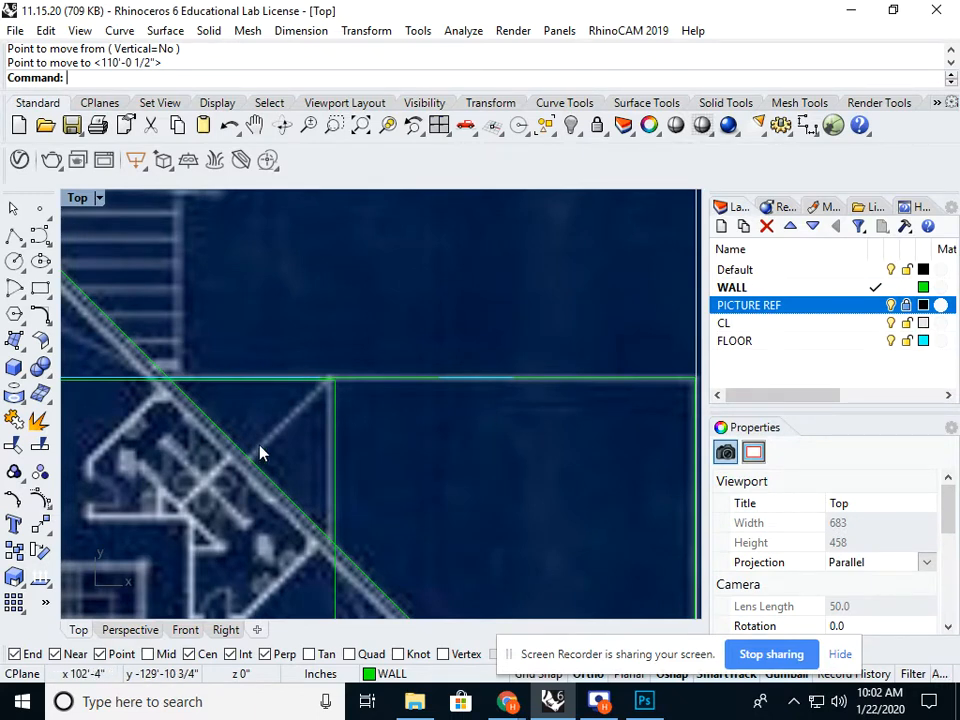
scroll(261, 450, "down", 5)
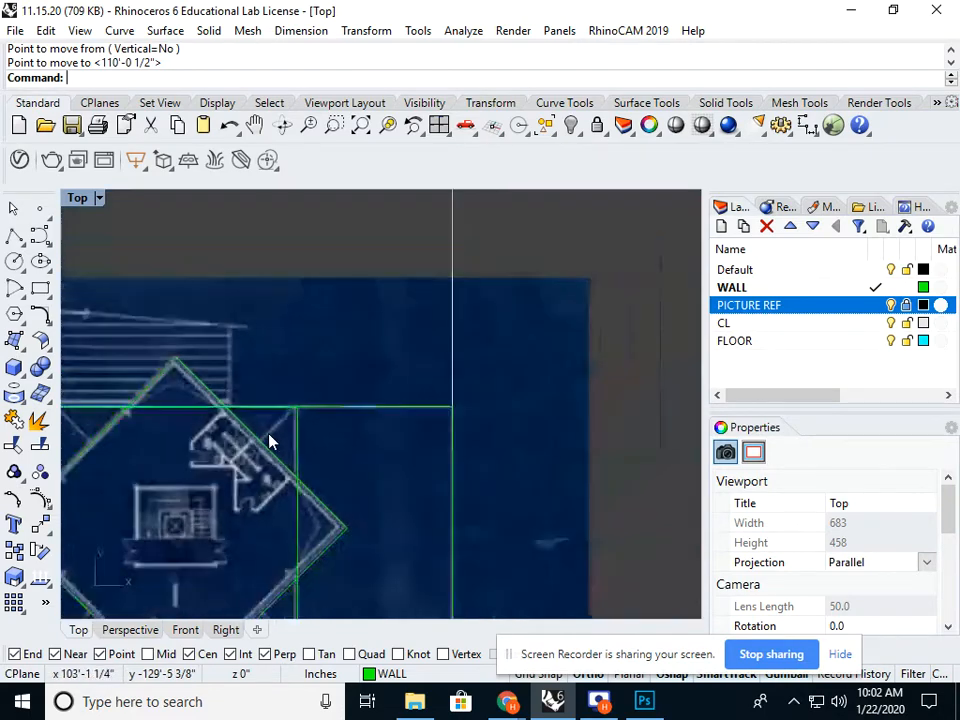
right_click_drag(270, 441, 371, 362)
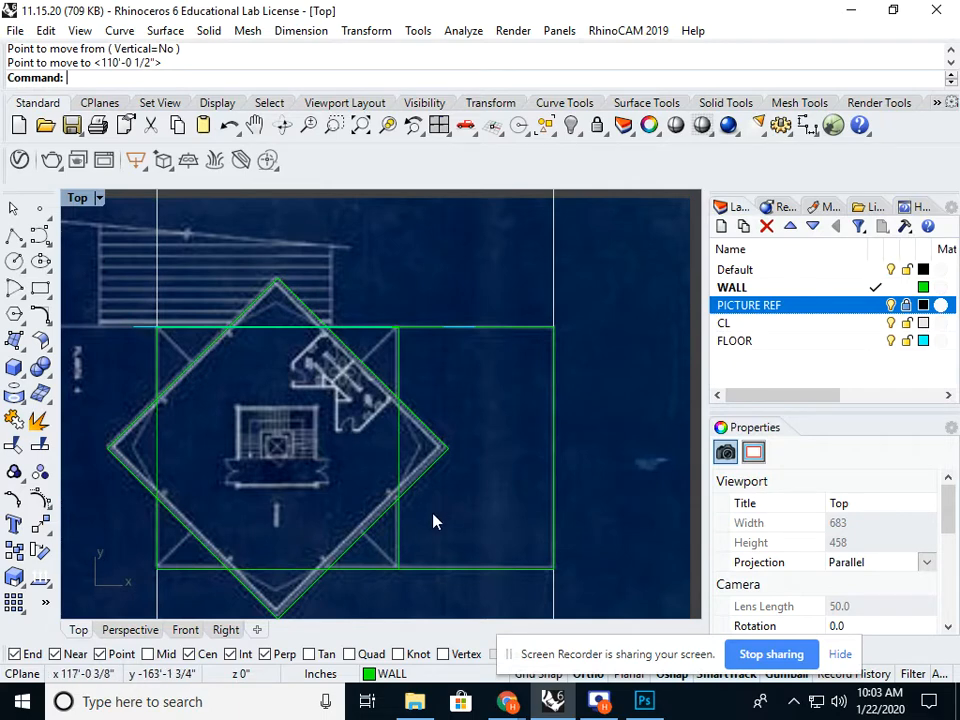
Step: Unlock the PICTURE REF layer and check the plan picture against the wall outlines' lower edge, leaving nothing selected
left_click_drag(431, 520, 339, 580)
scroll(388, 471, "down", 6)
right_click_drag(396, 473, 377, 389)
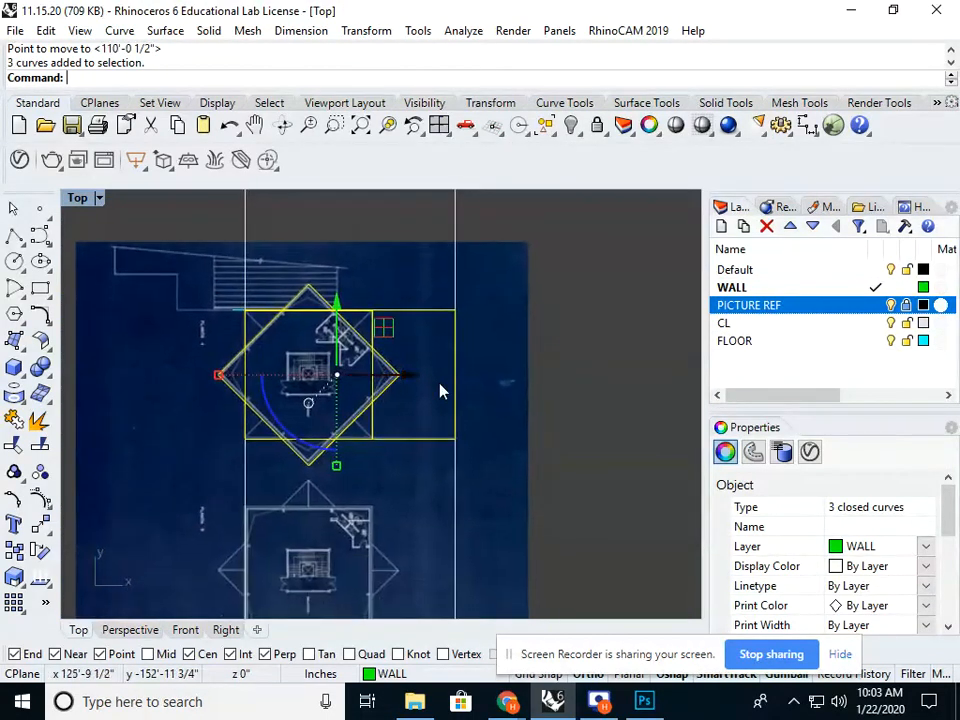
left_click(906, 305)
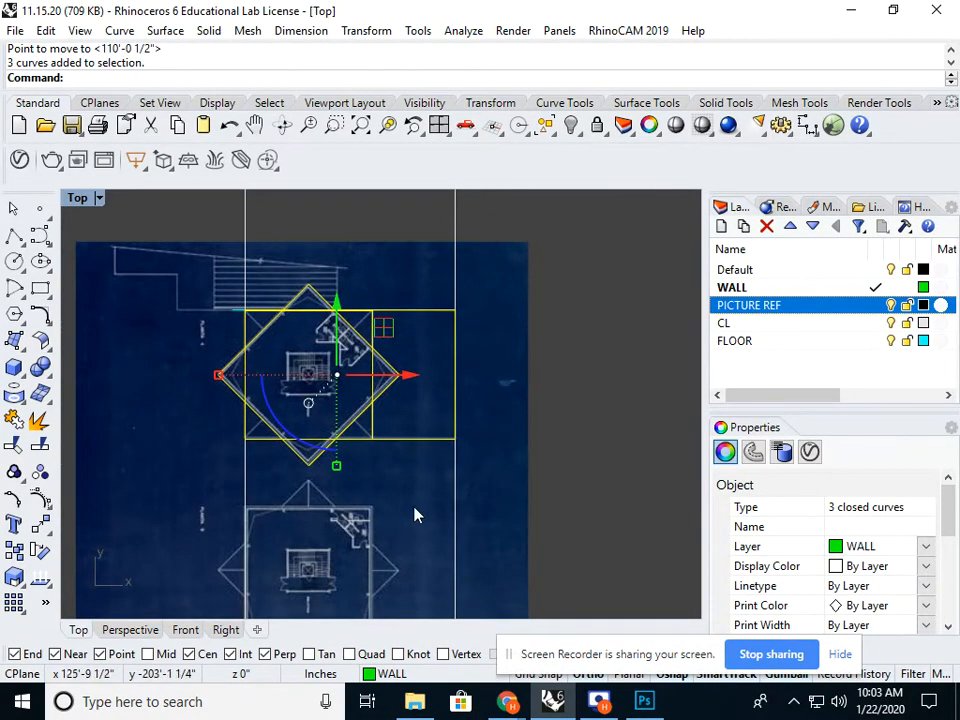
left_click(418, 474)
scroll(470, 450, "up", 3)
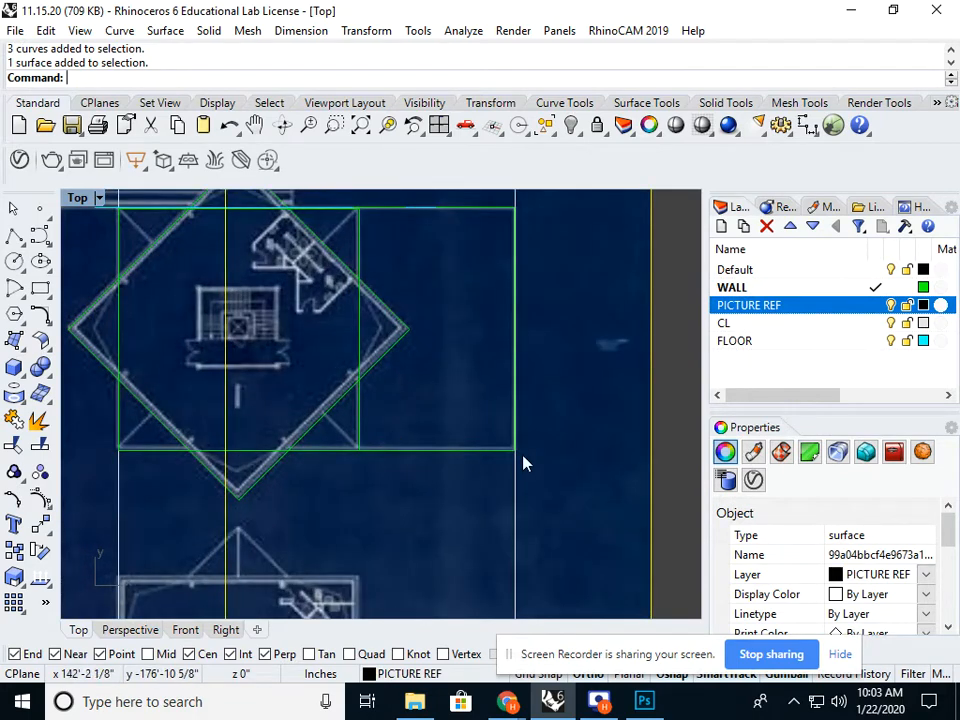
left_click(675, 420)
scroll(375, 455, "up", 3)
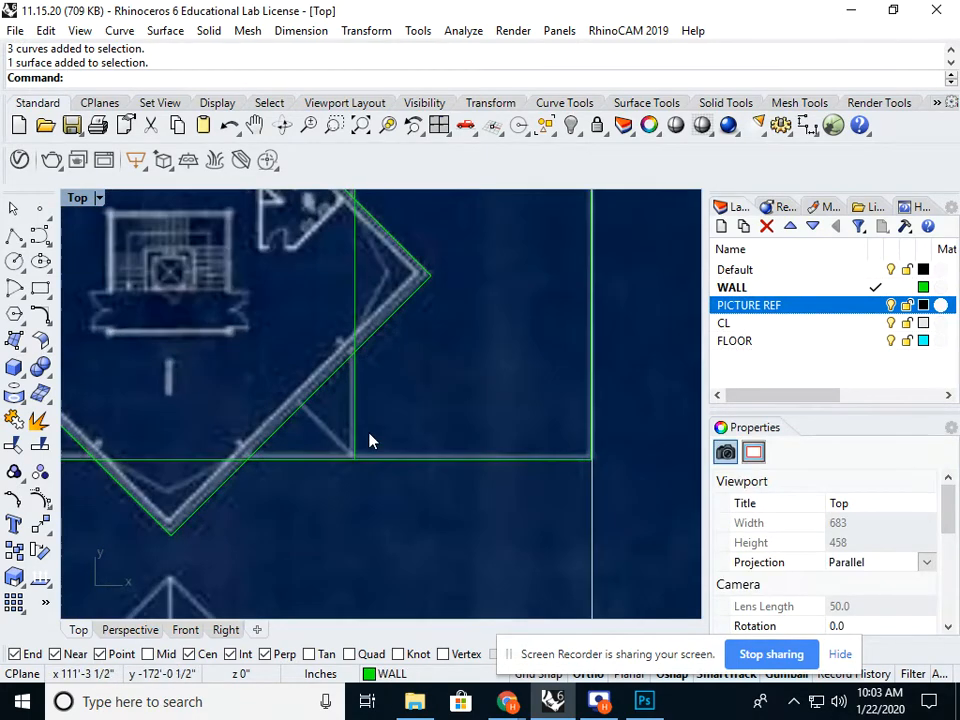
Step: Move the plan pictures together with the green rectangle, square and diamond outlines about 37'-2" straight down, leaving the vertical centre lines in place
left_click(370, 438)
left_click(322, 396, "shift")
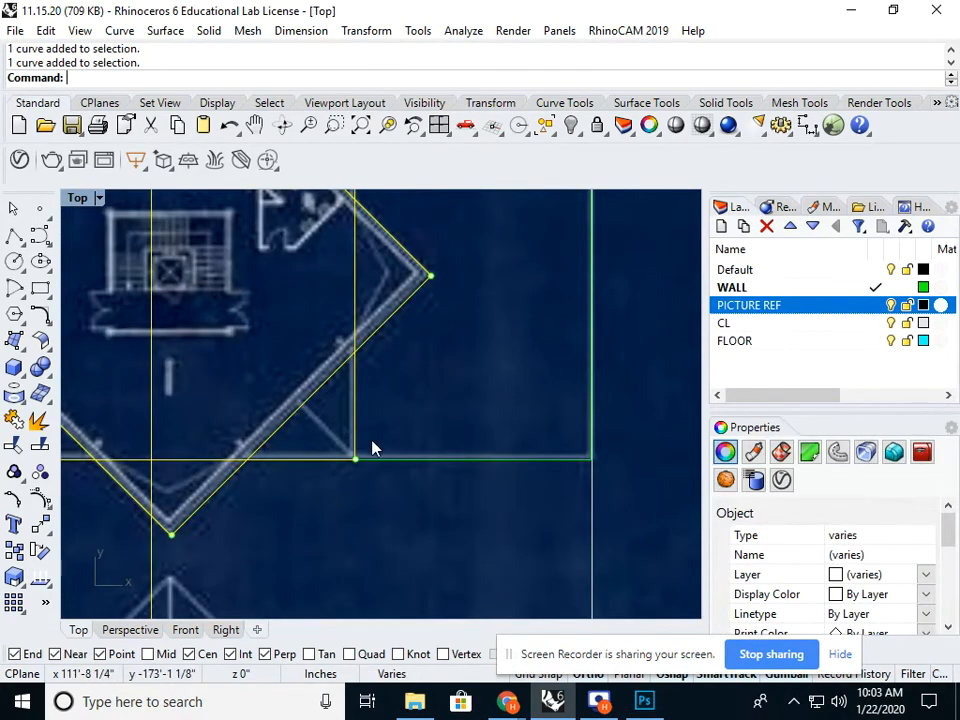
scroll(371, 454, "down", 5)
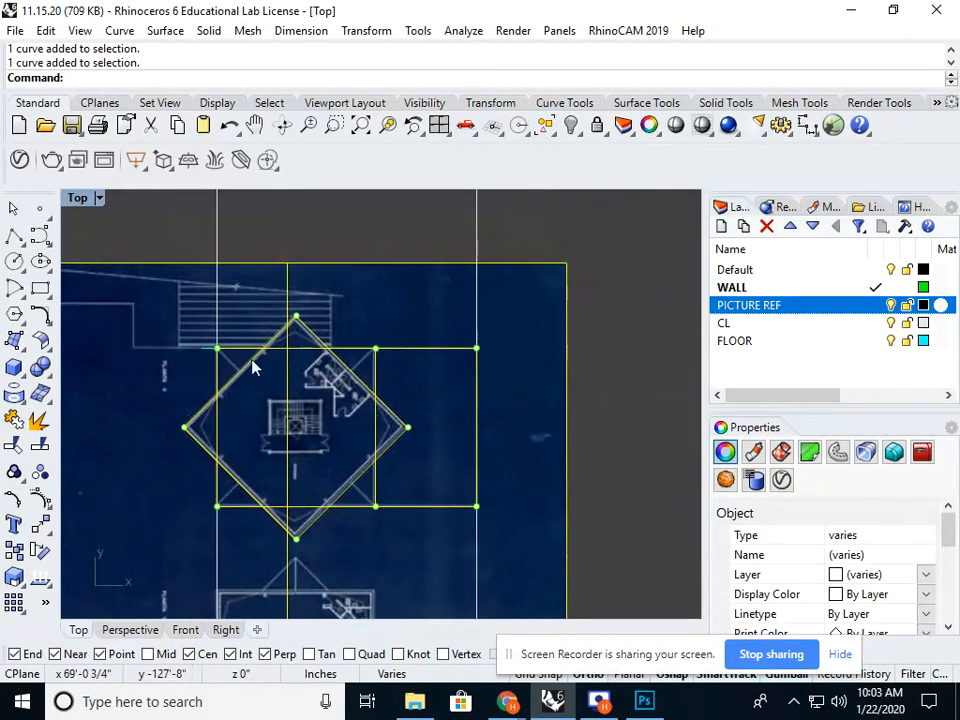
type("m")
key("Return")
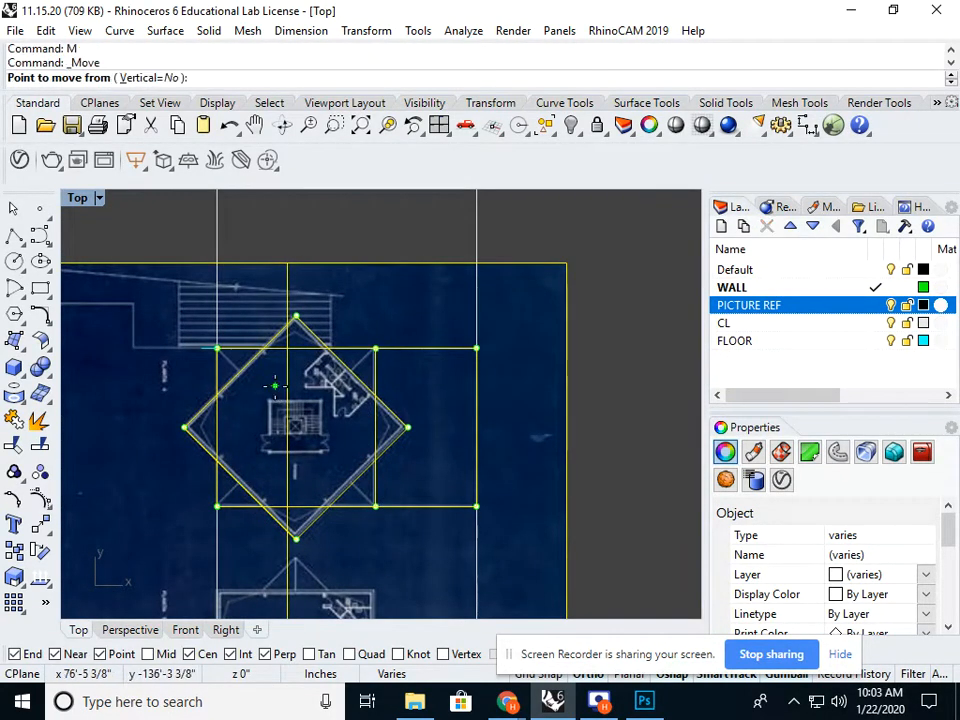
scroll(311, 381, "down", 4)
left_click(200, 355)
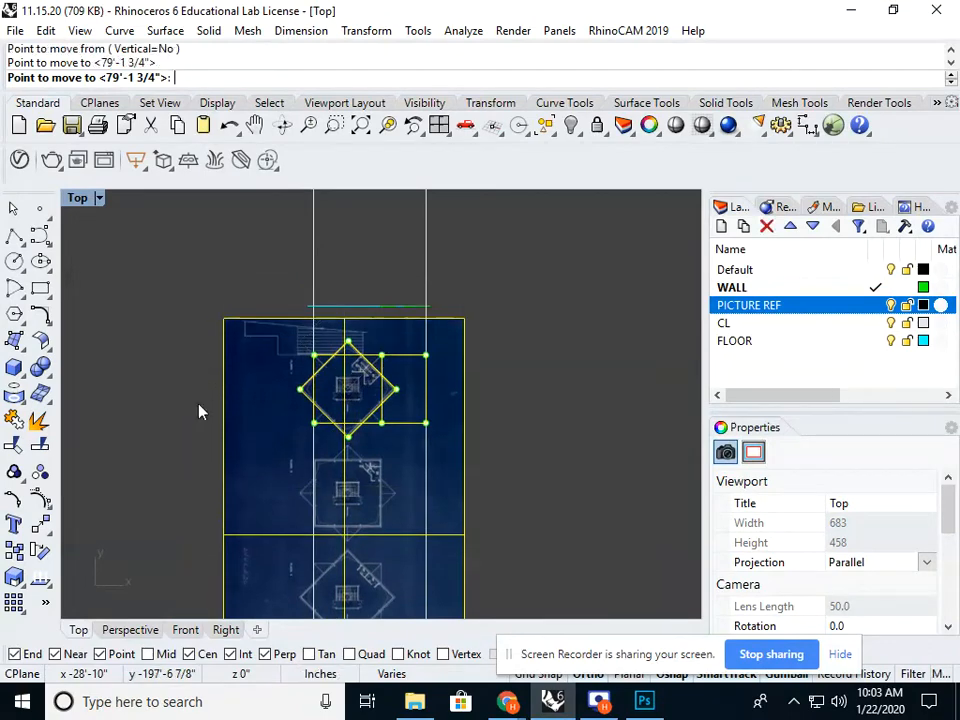
left_click(199, 407)
scroll(347, 360, "up", 5)
key("Escape")
right_click_drag(502, 372, 383, 375)
left_click(480, 373)
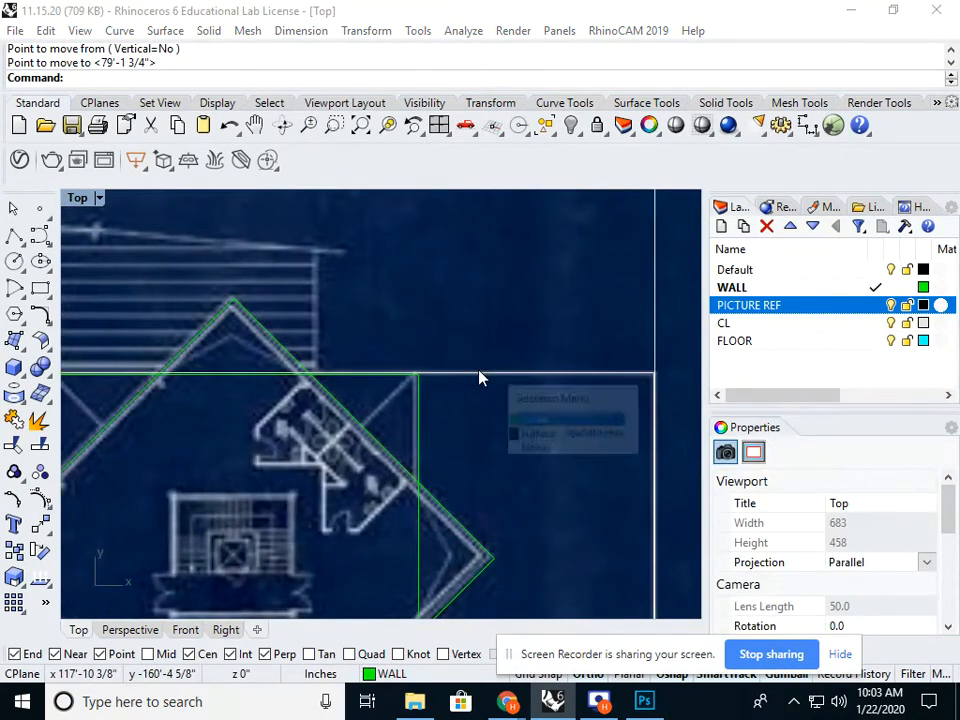
left_click(522, 420)
scroll(520, 424, "down", 3)
key("Escape")
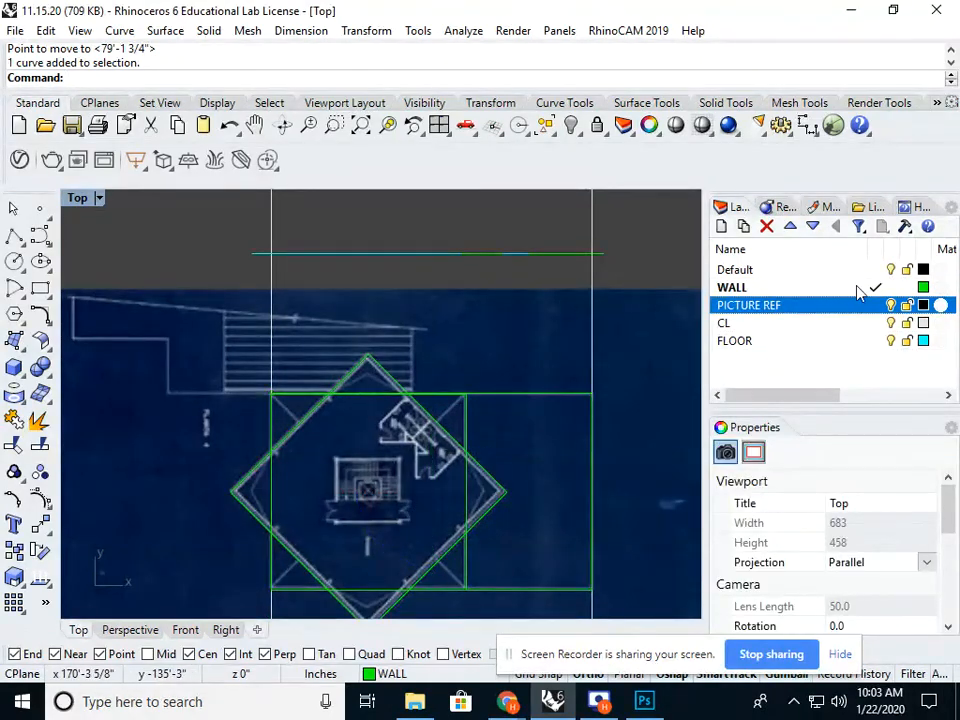
Step: Make CL the current layer and draw a horizontal centre line from the square outline's upper-left corner to the plan picture's right edge
left_click(875, 322)
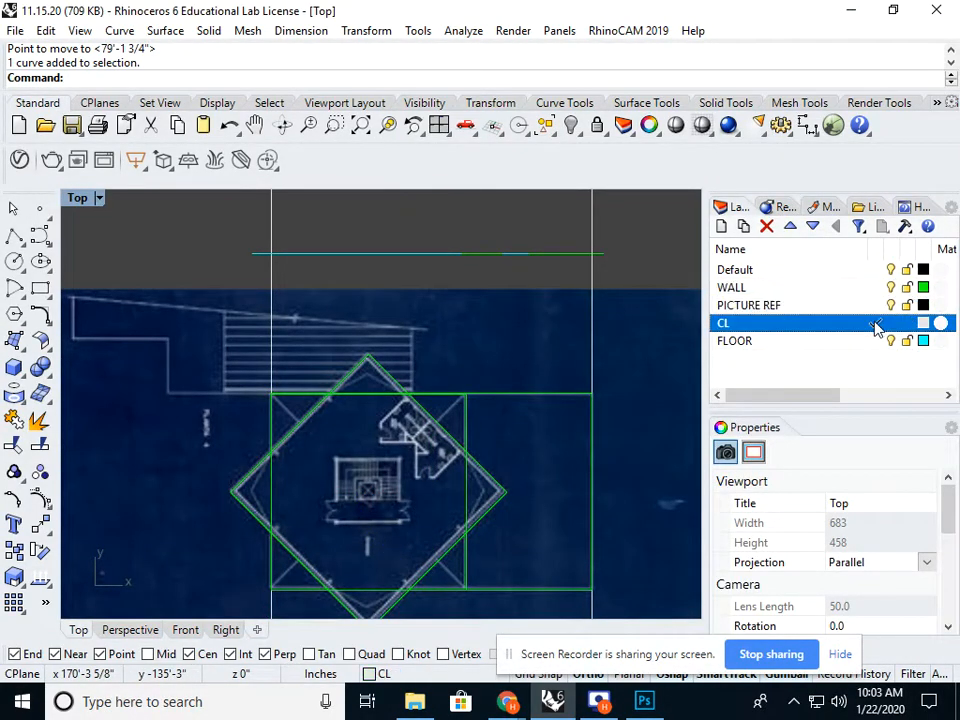
left_click(40, 235)
scroll(345, 396, "up", 6)
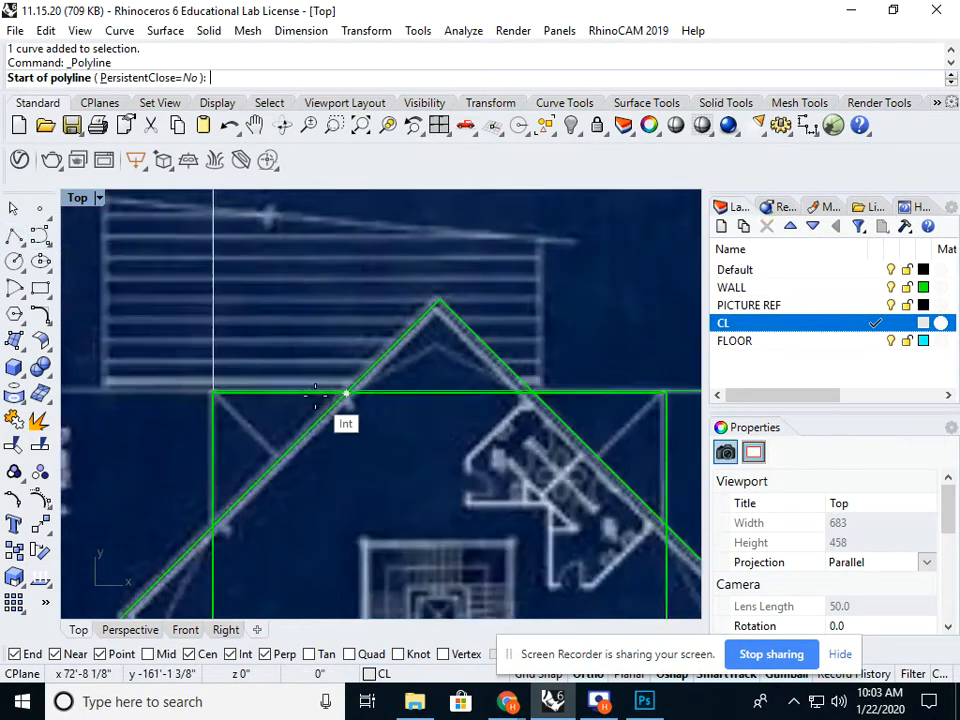
left_click(177, 380)
scroll(177, 380, "down", 5)
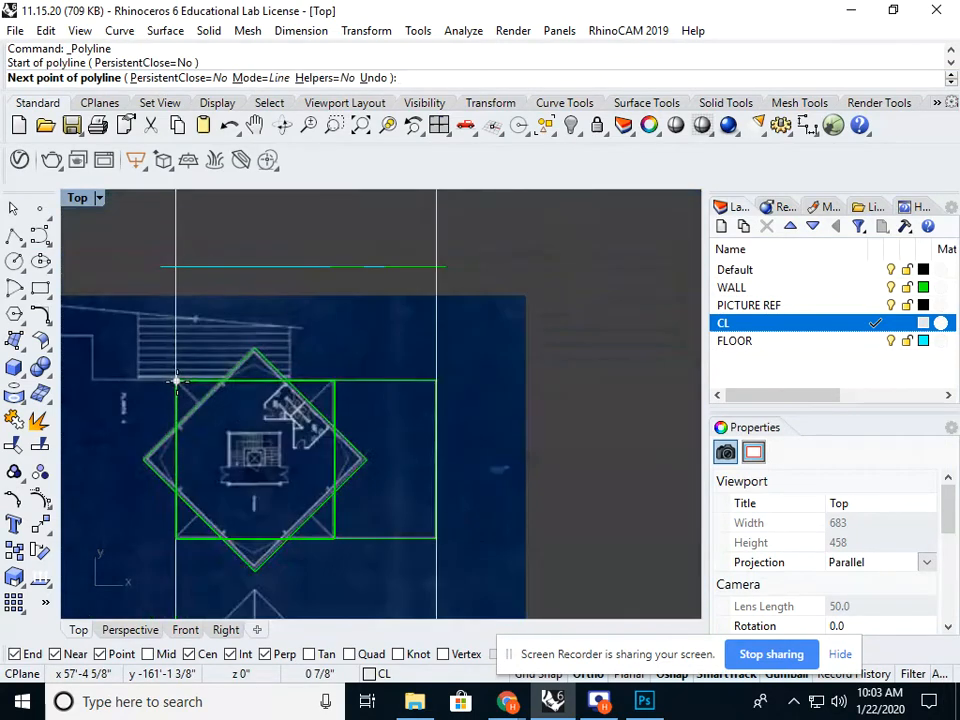
left_click(525, 380)
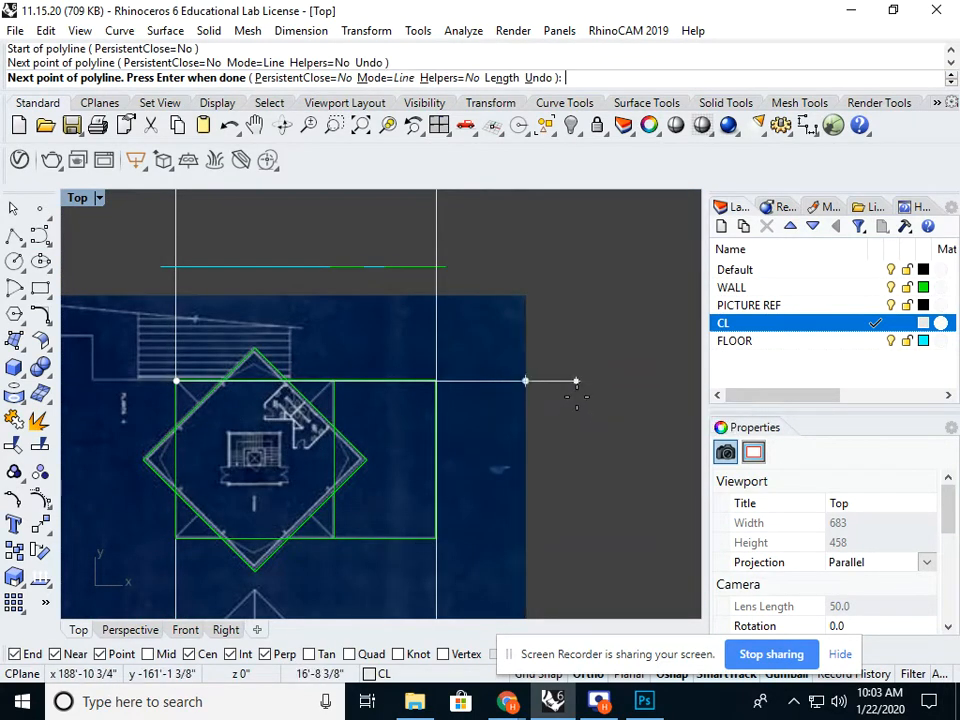
key("Return")
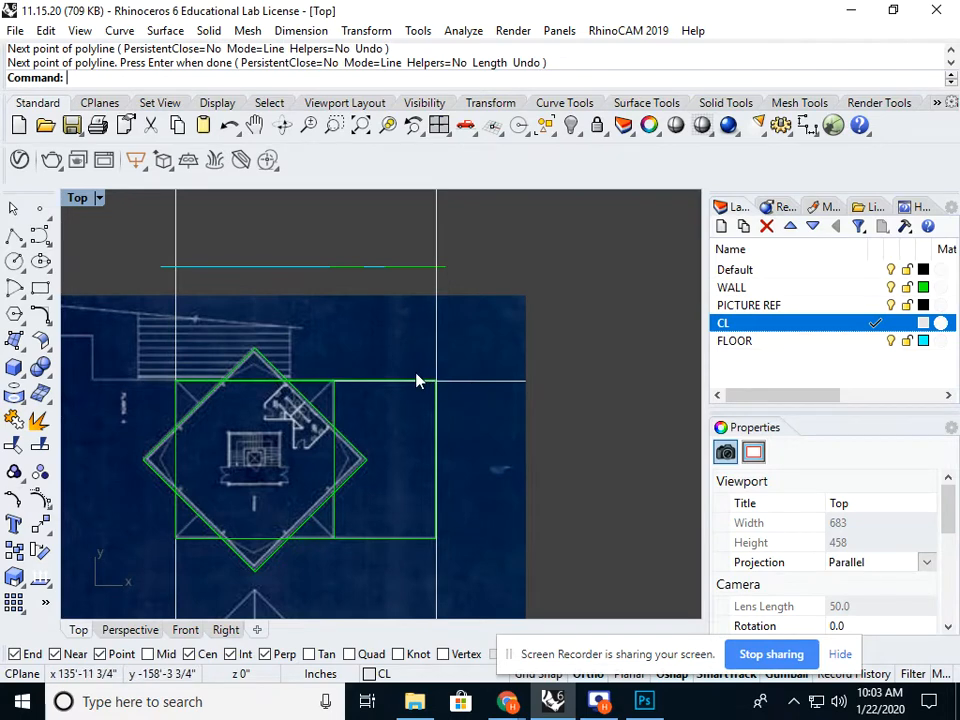
Step: Examine how the upper edges of the green rectangle and square outlines line up with the horizontal centre line and the drawn walls
scroll(430, 388, "up", 8)
left_click(480, 410)
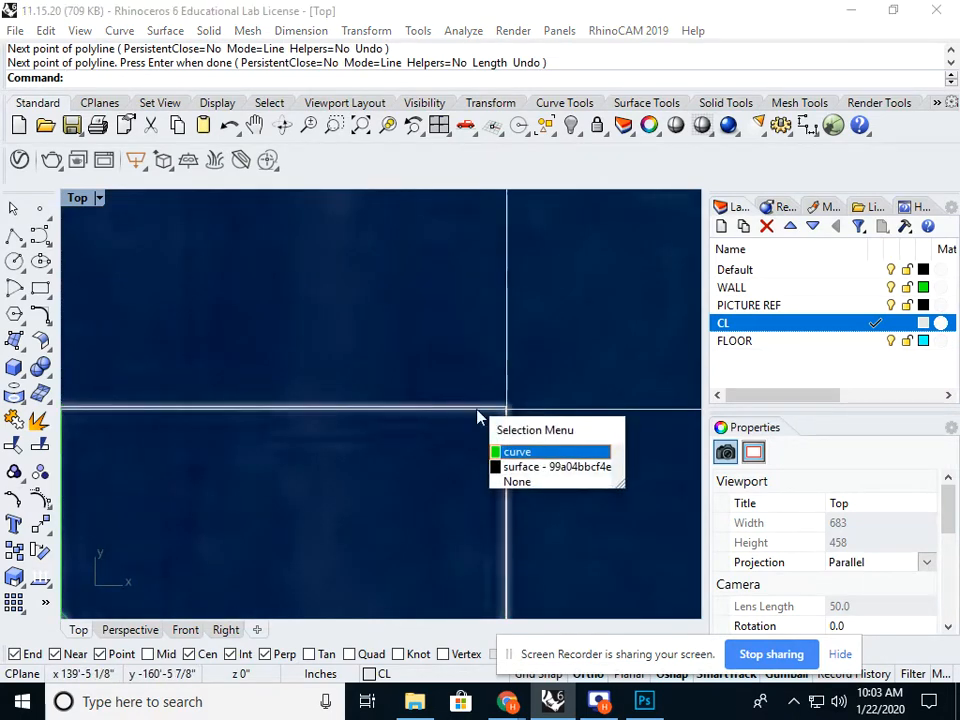
left_click(515, 454)
scroll(515, 412, "down", 5)
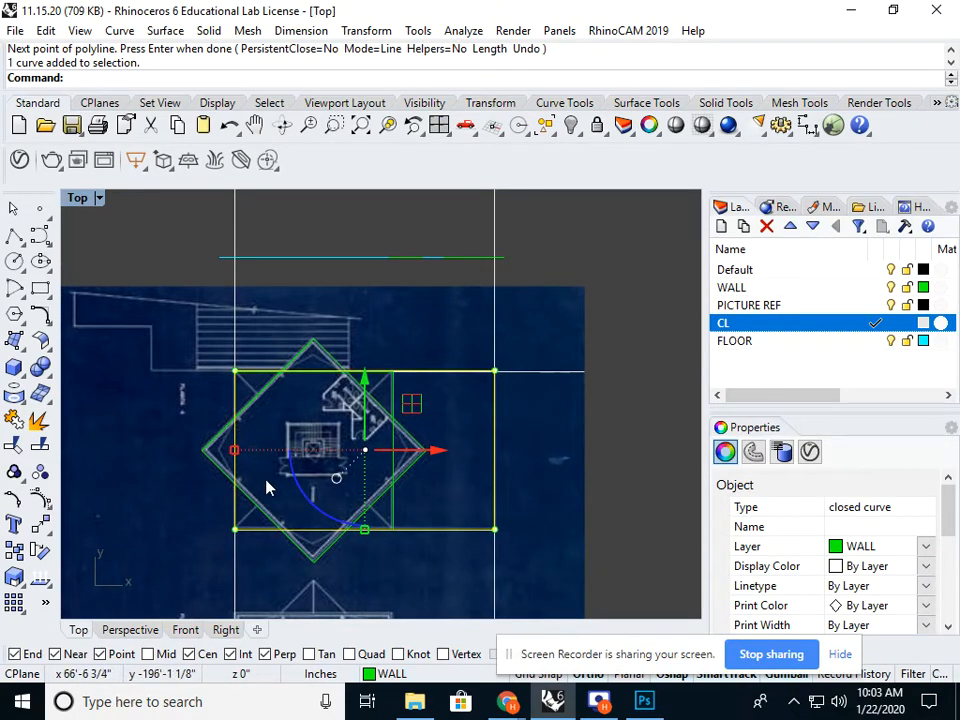
left_click(623, 475)
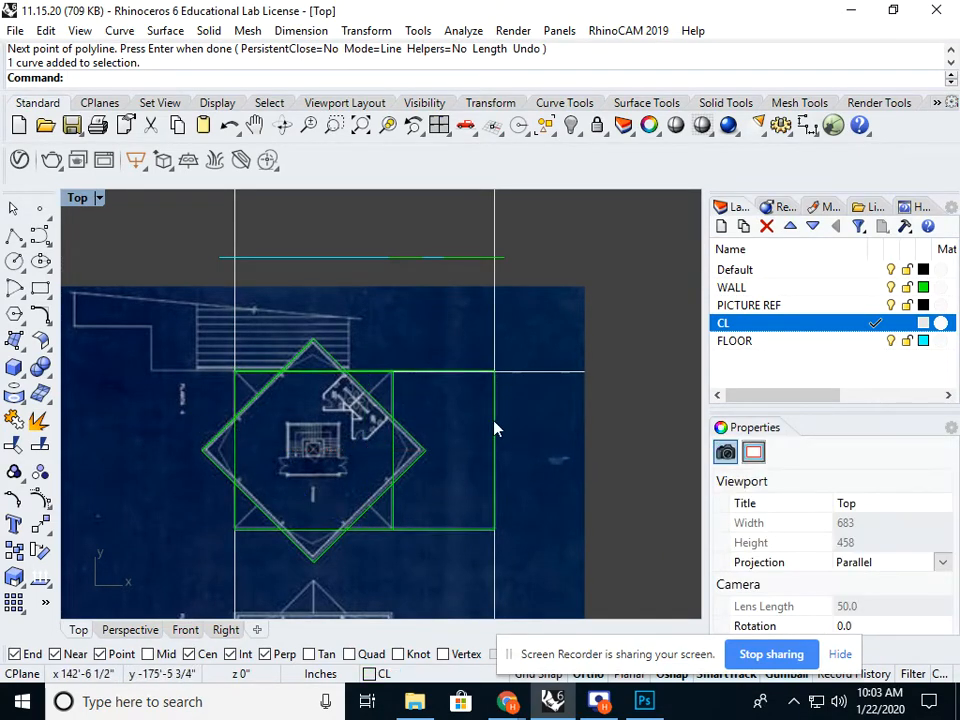
scroll(360, 423, "up", 3)
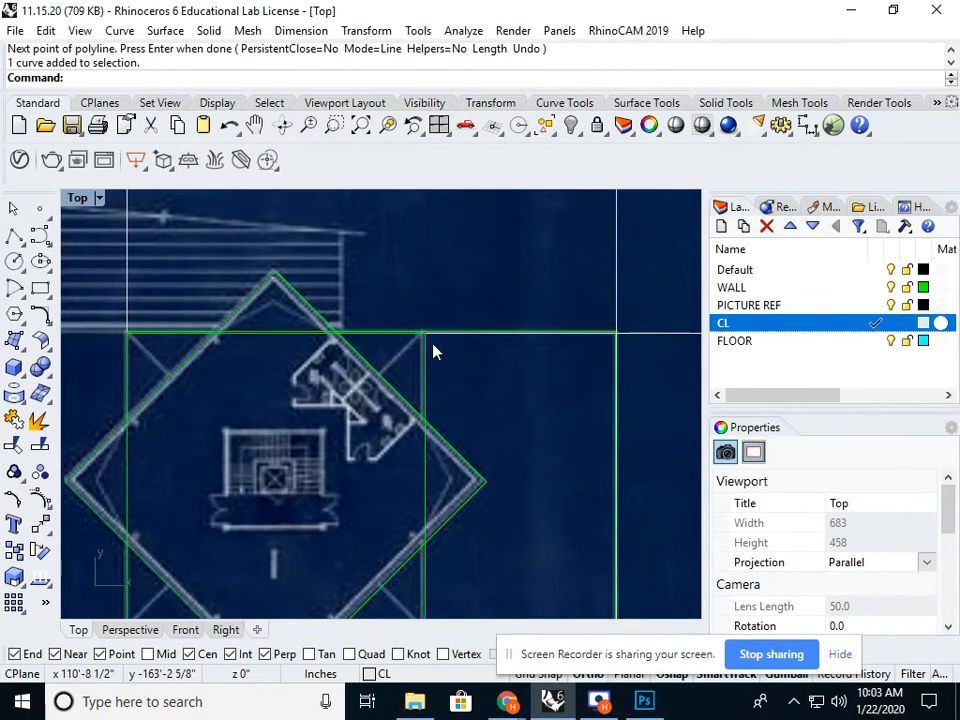
scroll(434, 350, "down", 3)
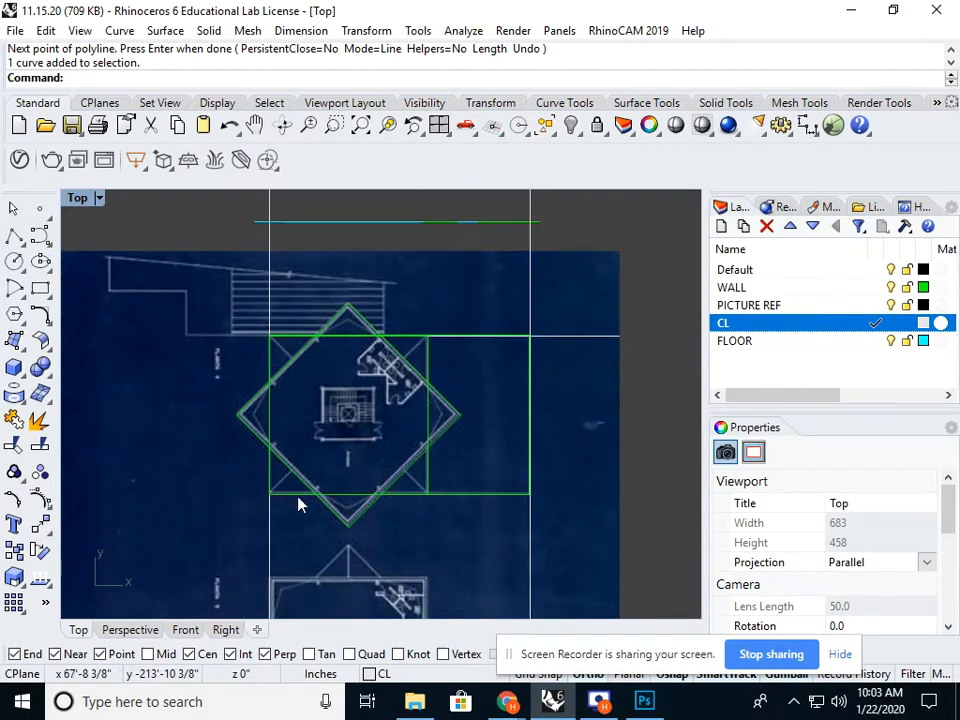
scroll(439, 345, "up", 6)
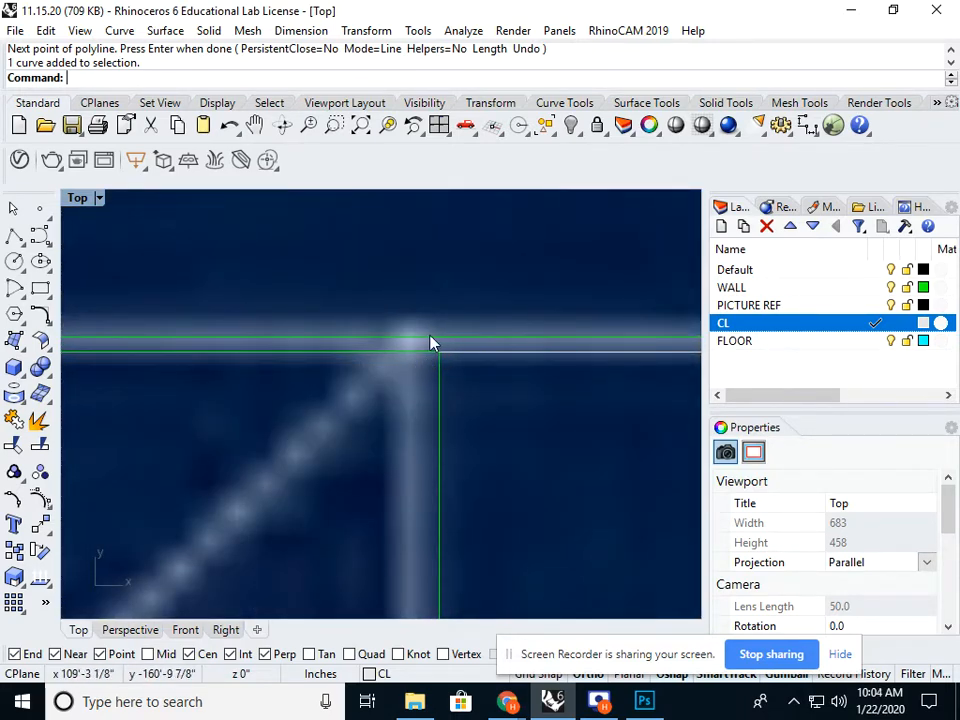
scroll(436, 343, "down", 8)
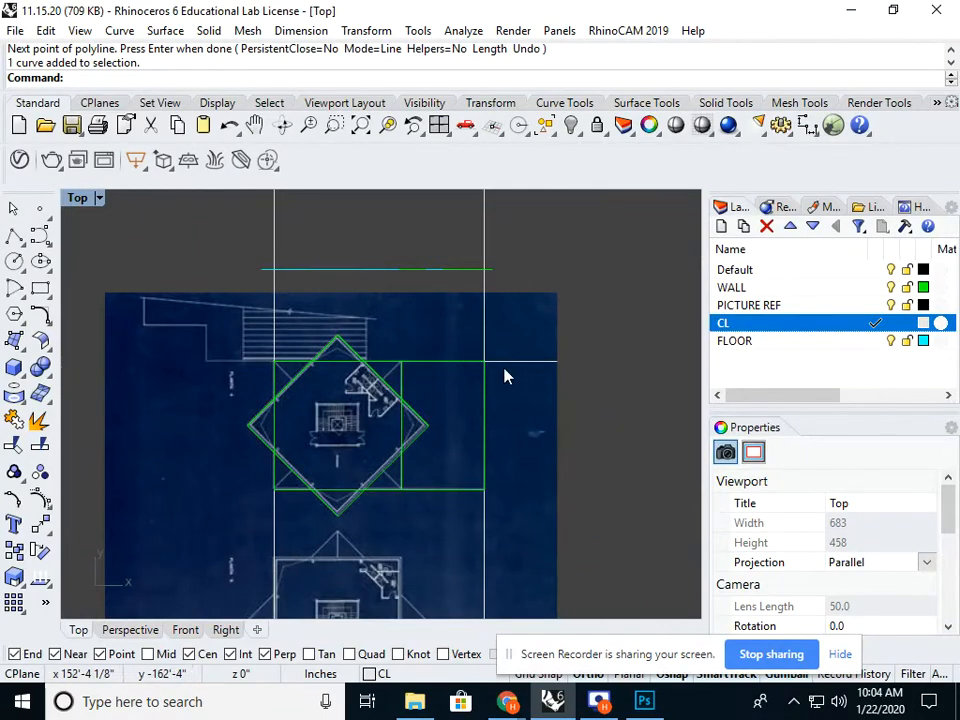
scroll(484, 370, "up", 10)
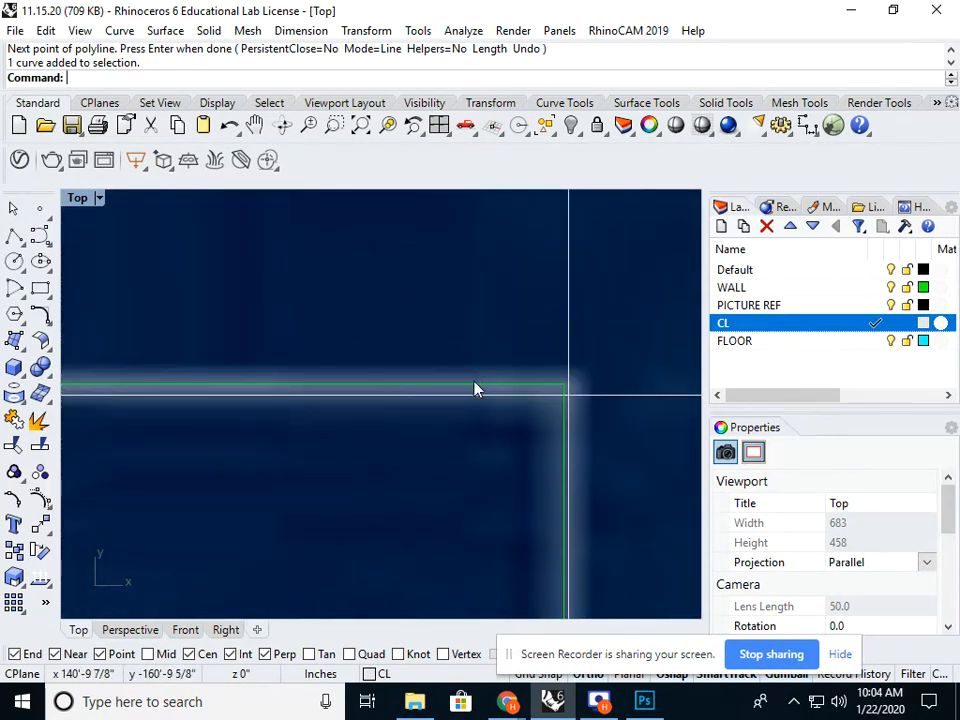
Step: Move the two upper corner points of the uppermost plan's wide green rectangle vertically onto the horizontal centre line
left_click(484, 389)
left_click(522, 430)
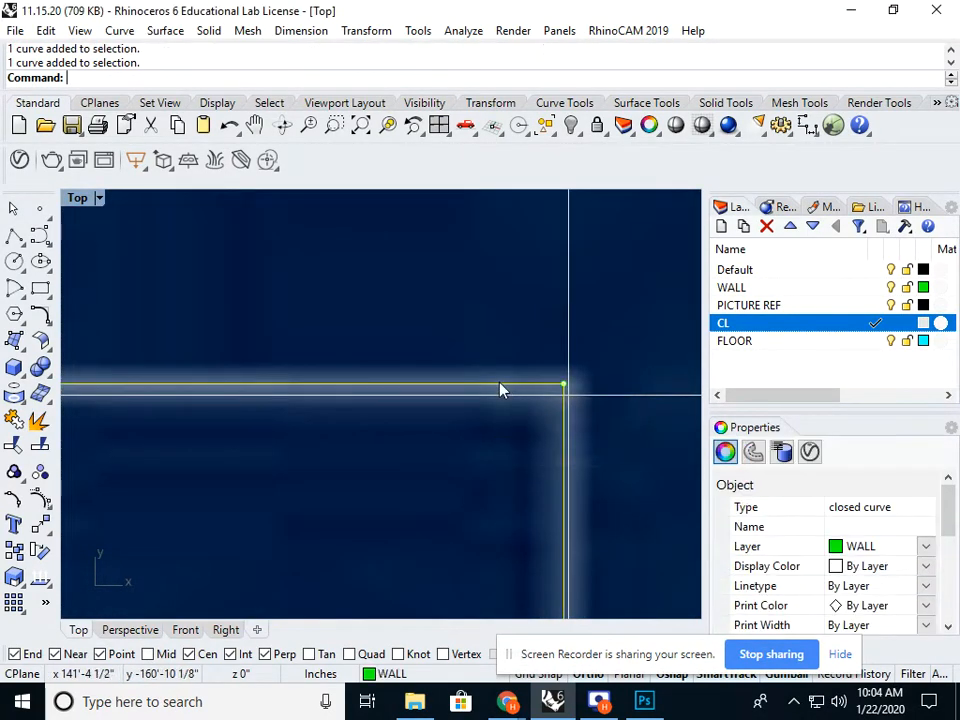
scroll(502, 390, "down", 5)
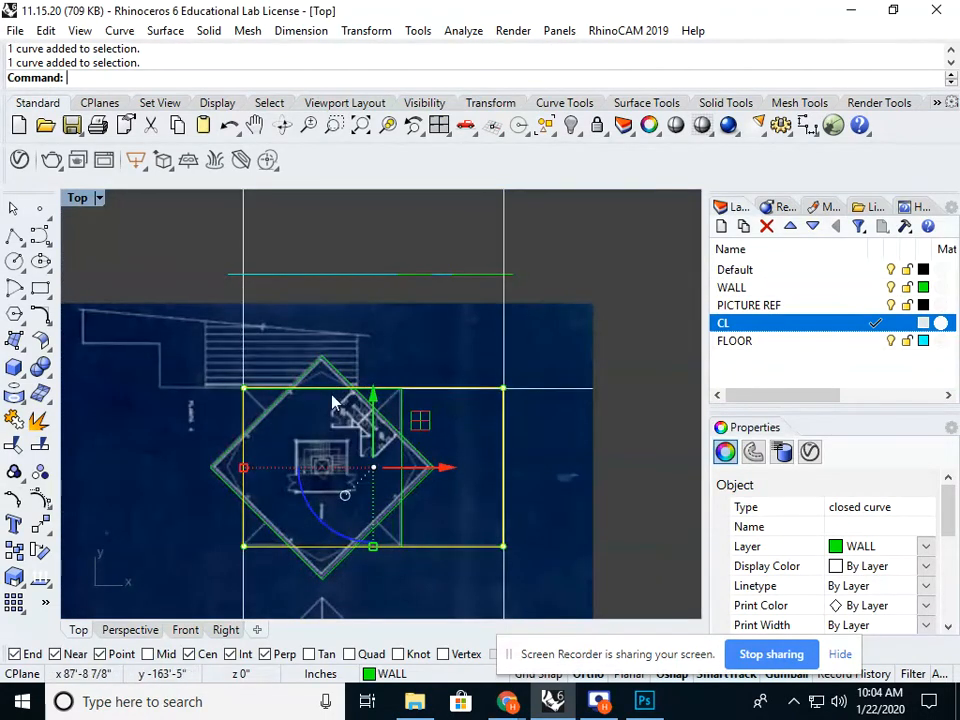
scroll(225, 396, "up", 3)
scroll(133, 383, "up", 3)
scroll(133, 392, "down", 5)
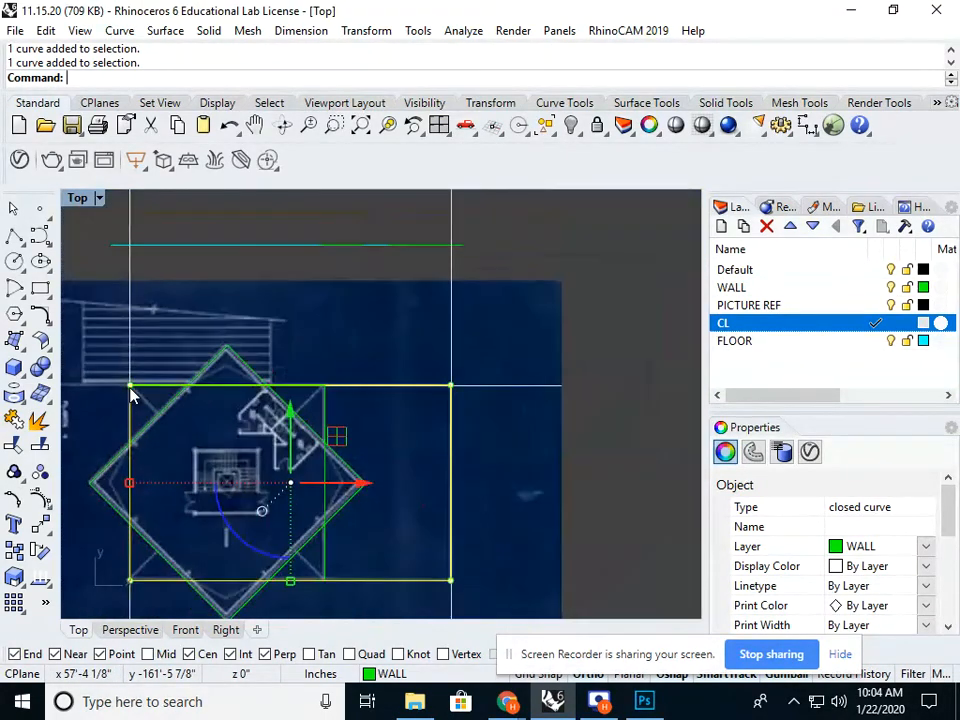
scroll(150, 388, "down", 4)
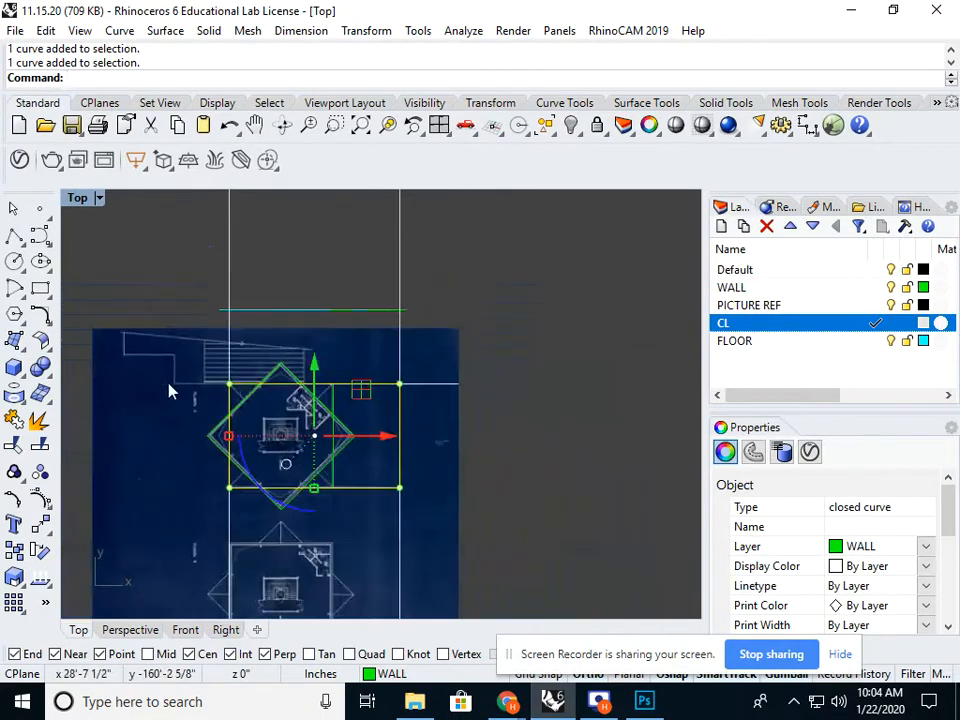
left_click_drag(73, 373, 406, 388)
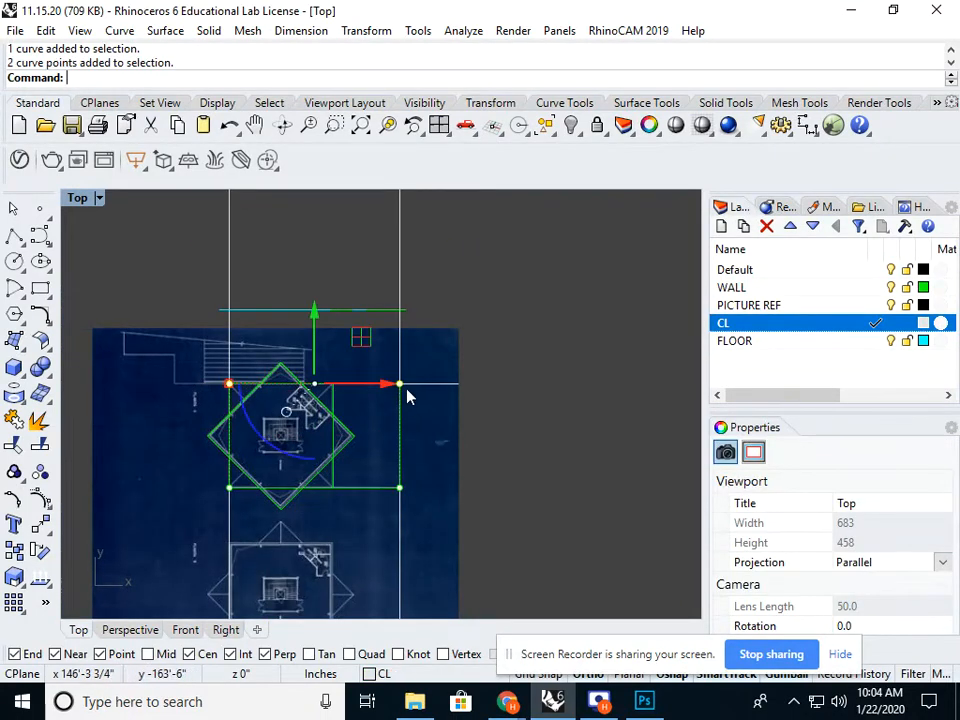
scroll(404, 386, "up", 9)
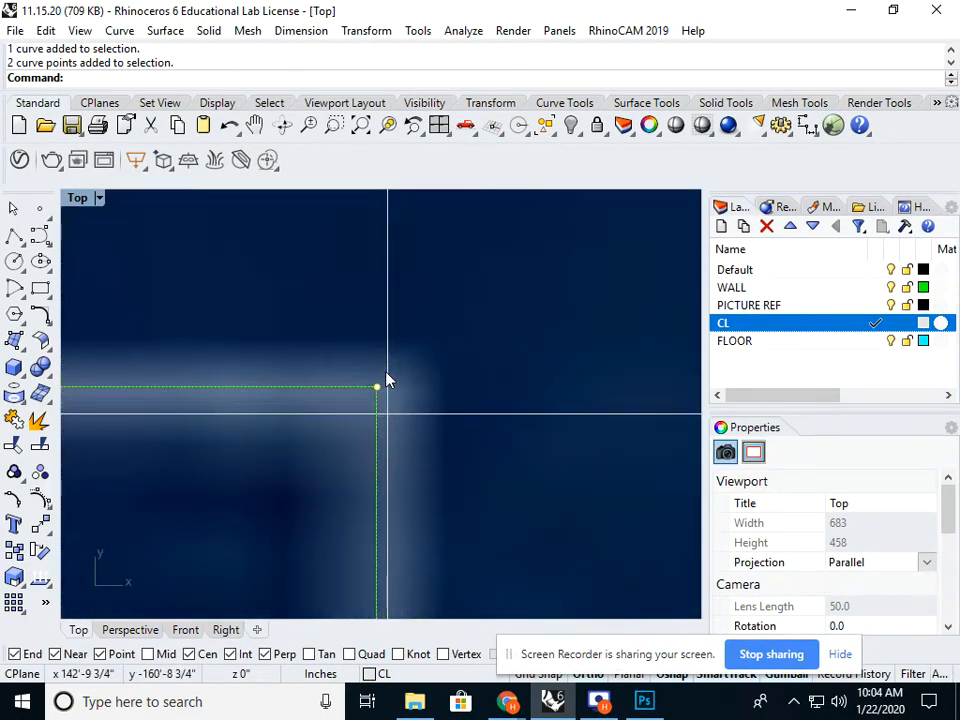
type("M")
key("Return")
left_click(388, 412)
left_click(386, 414)
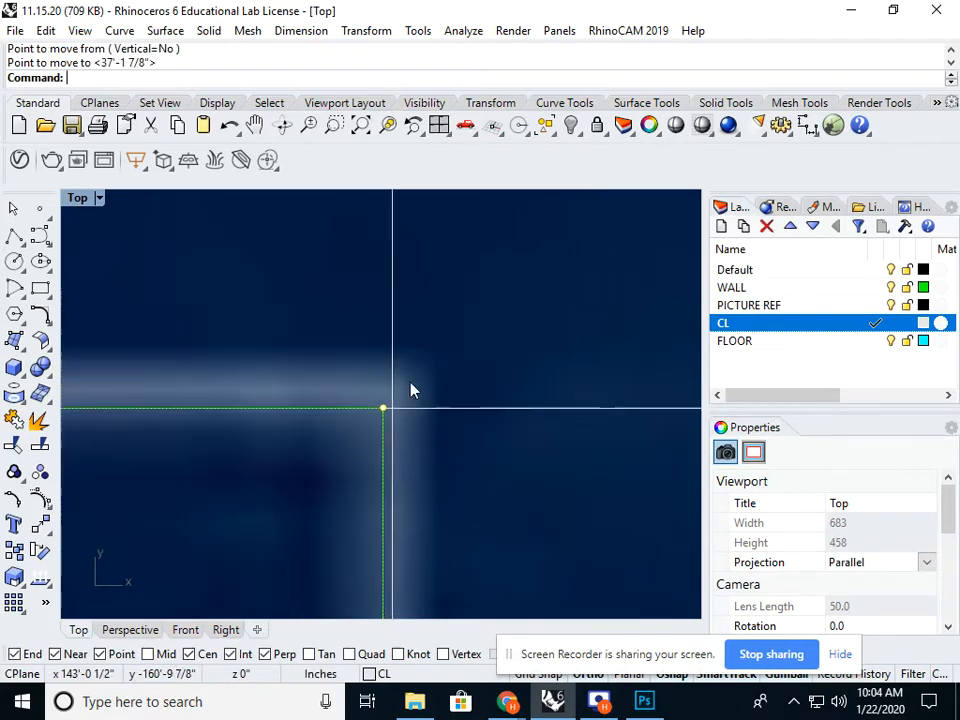
Step: Move the two right-hand corner points of the wide green rectangle horizontally onto the right vertical centre line
scroll(410, 390, "down", 4)
scroll(413, 455, "up", 6)
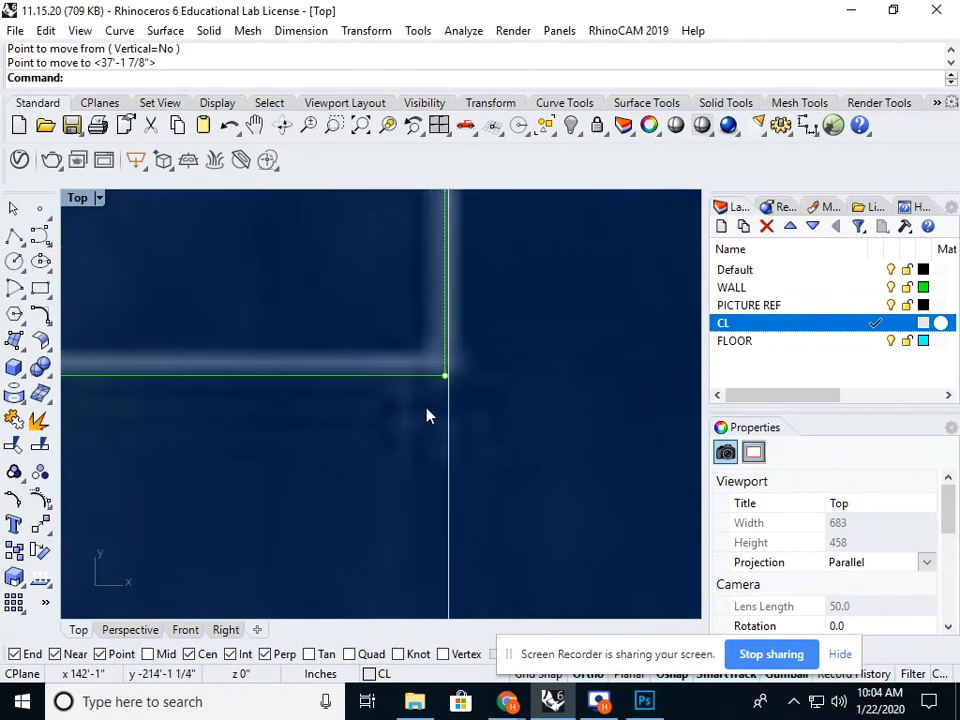
scroll(447, 388, "down", 6)
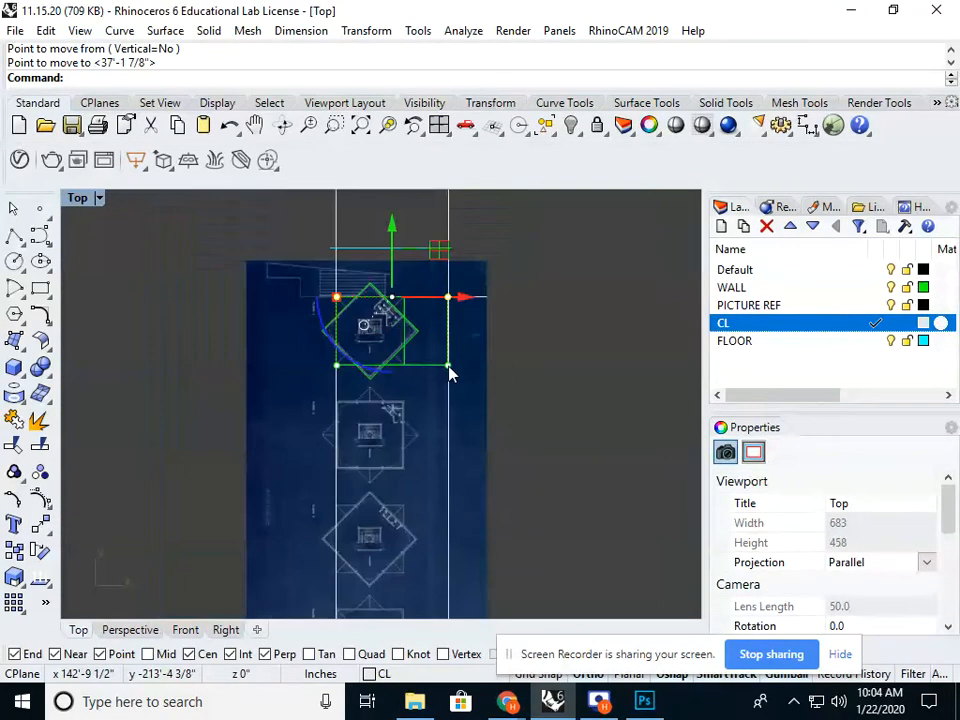
scroll(435, 364, "up", 5)
scroll(435, 364, "down", 1)
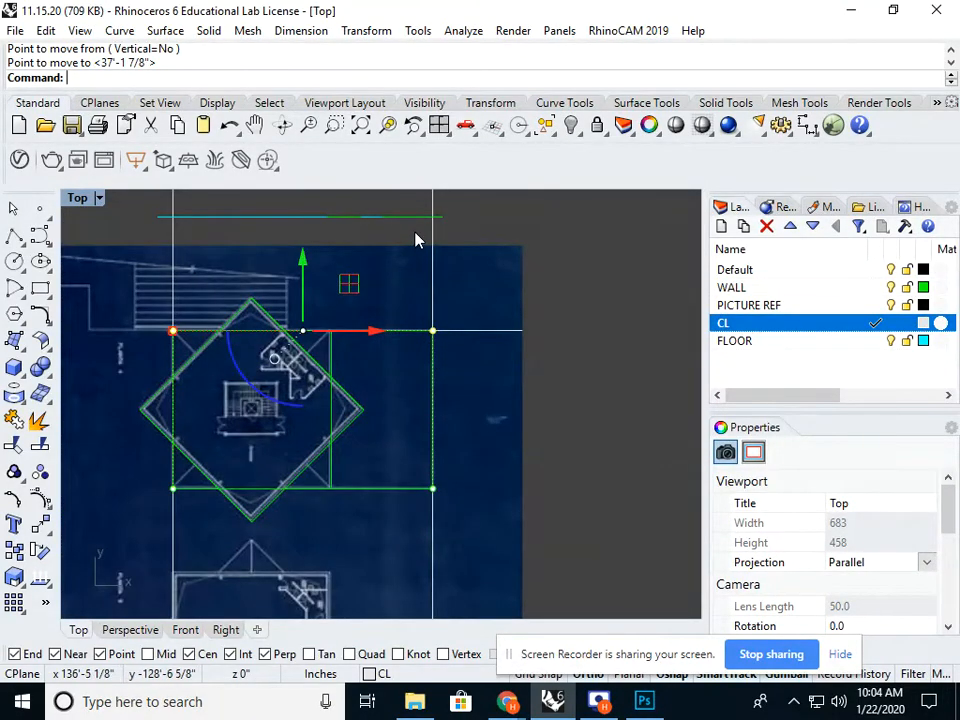
left_click_drag(416, 236, 446, 509)
type("M")
key("Return")
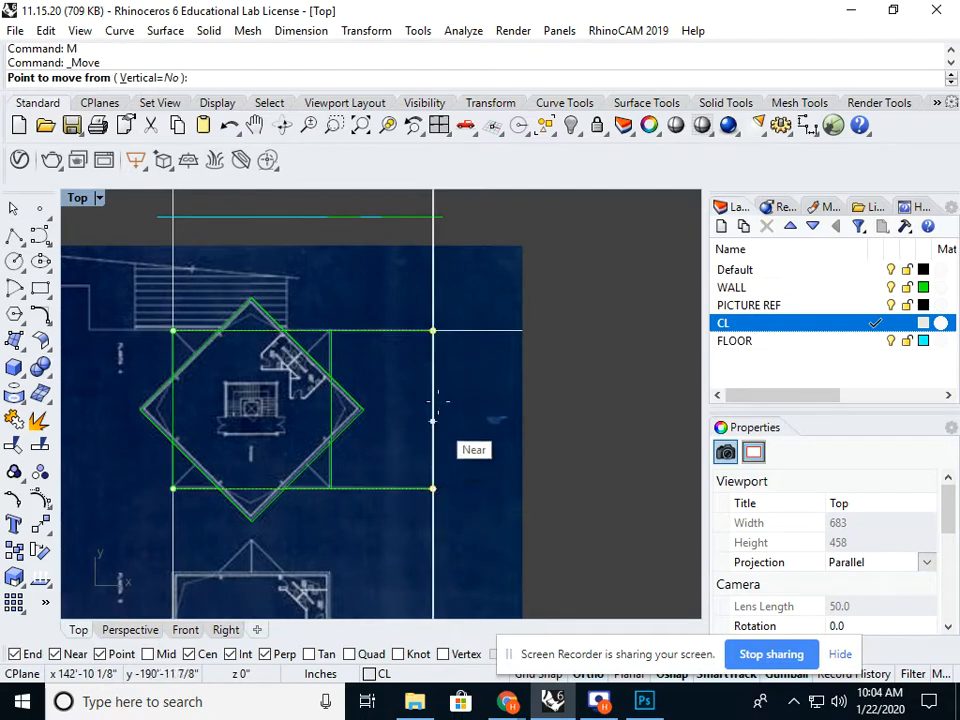
scroll(439, 330, "up", 8)
scroll(338, 404, "down", 12)
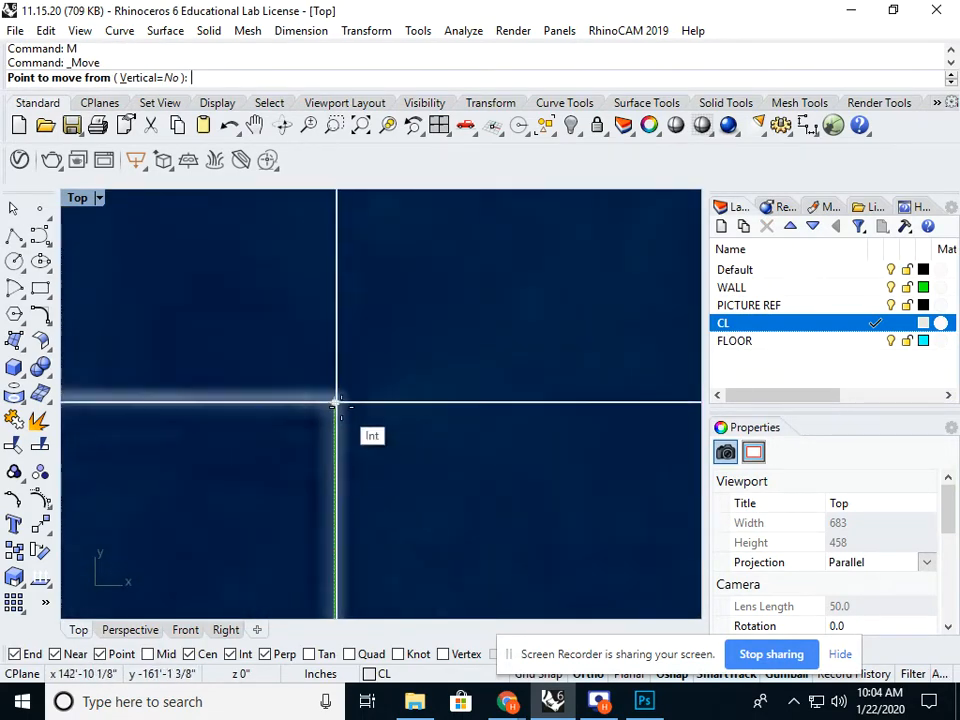
right_click_drag(352, 436, 361, 308)
right_click_drag(366, 454, 373, 362)
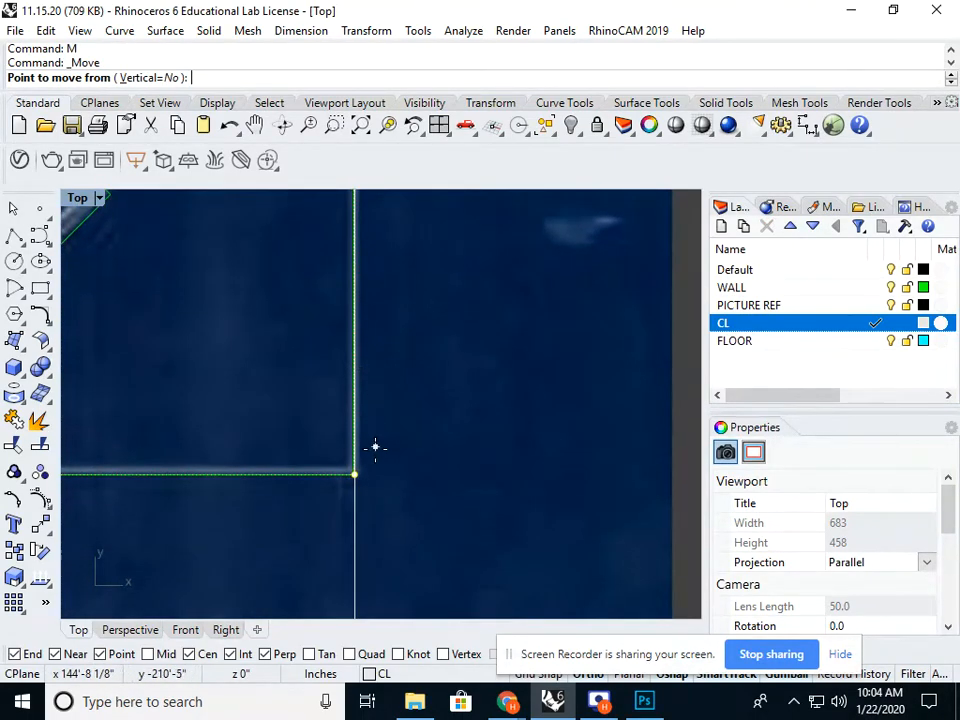
scroll(362, 473, "up", 12)
left_click(312, 477)
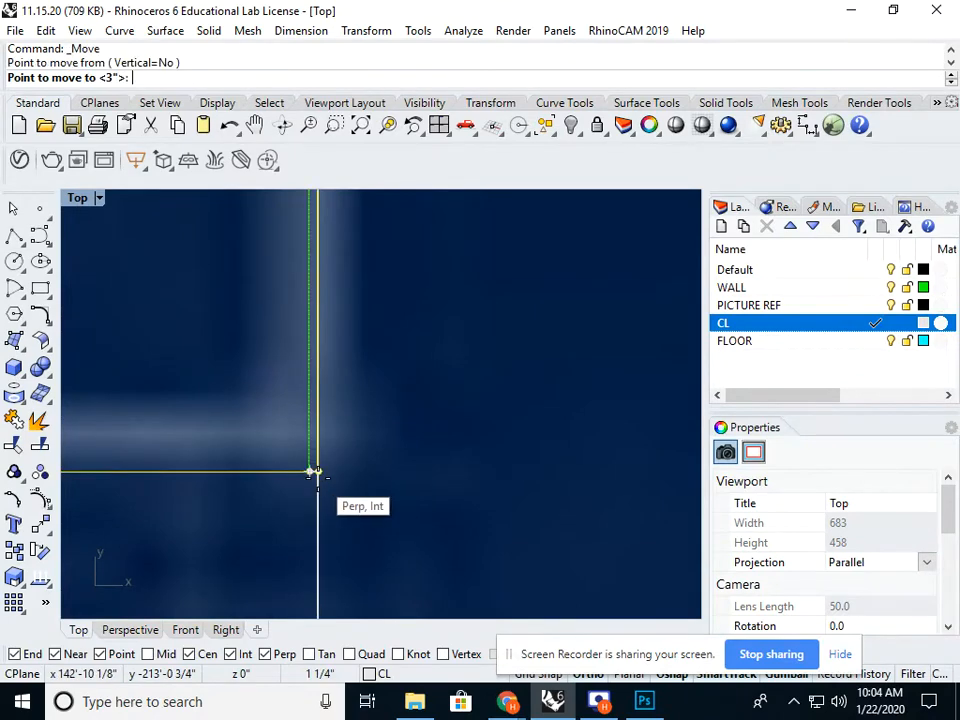
left_click(318, 475)
scroll(371, 451, "down", 14)
scroll(370, 457, "down", 10)
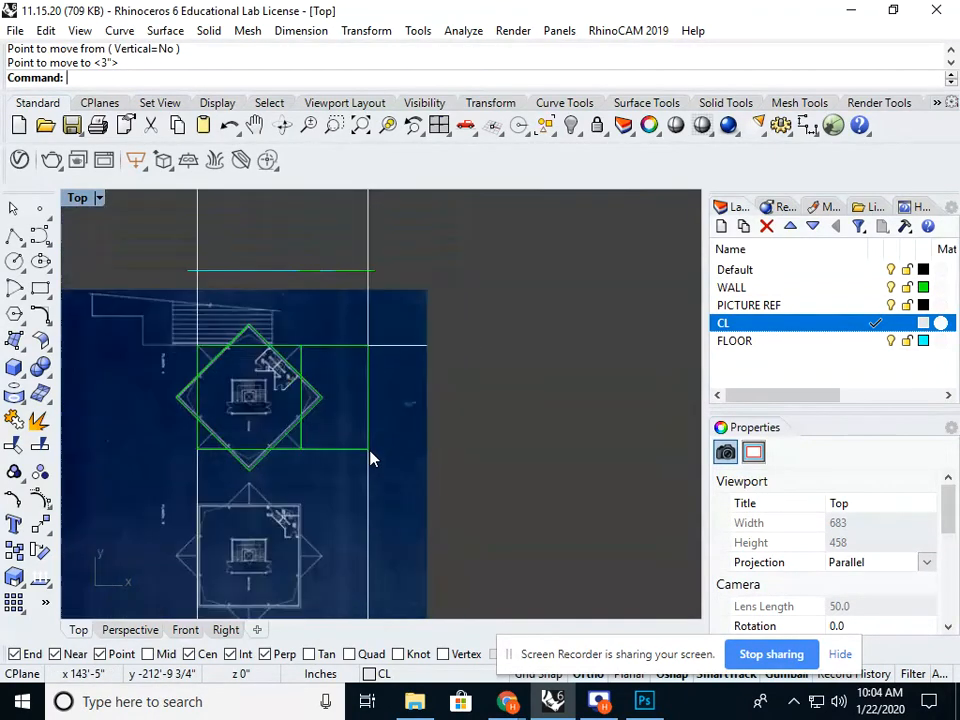
right_click_drag(371, 456, 418, 471)
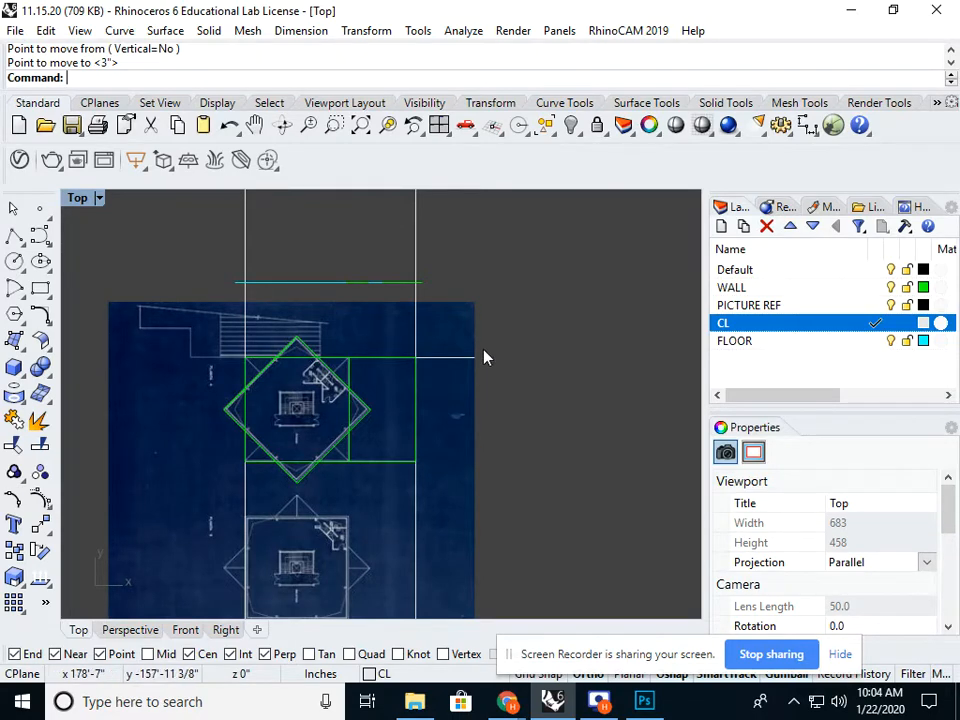
Step: In the perspective view, delete the horizontal centre line running along the upper edge of the uppermost plan's outlines
left_click(128, 630)
right_click_drag(313, 401, 371, 381)
scroll(415, 388, "up", 3)
left_click(417, 385)
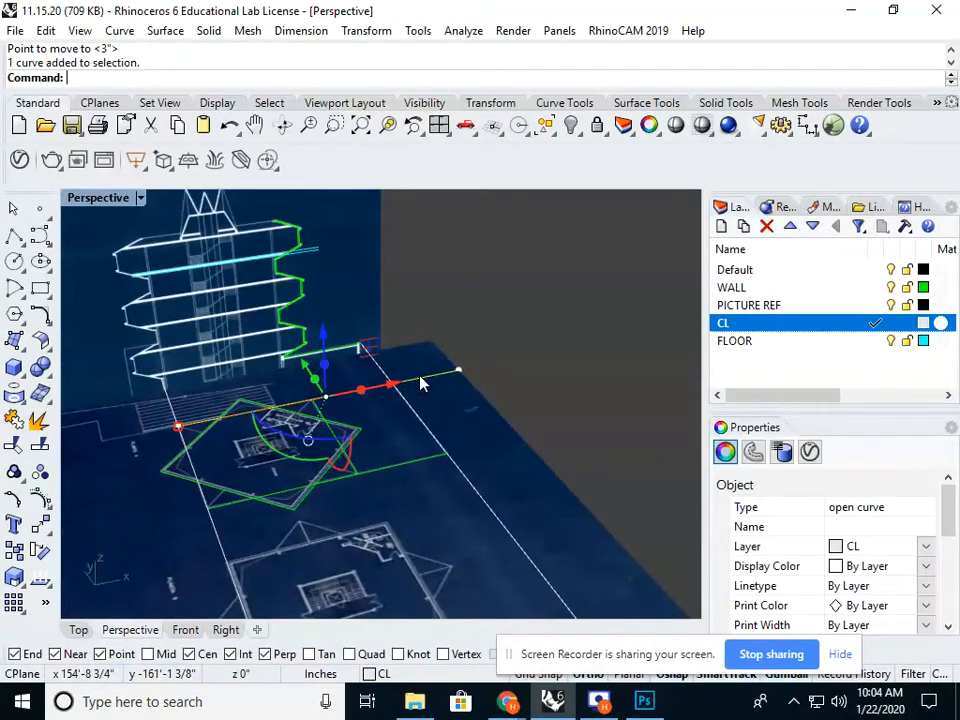
key("Delete")
Step: Examine in perspective how the uppermost plan's green outlines and the vertical centre lines line up with the upright section picture
right_click_drag(418, 396, 406, 353)
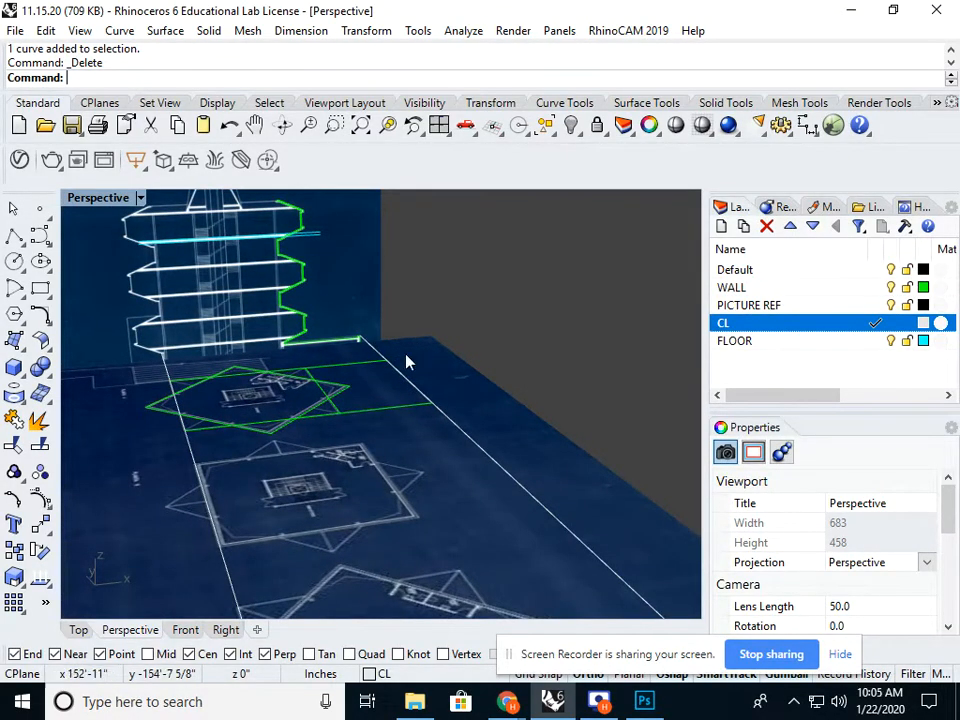
right_click_drag(268, 369, 370, 363)
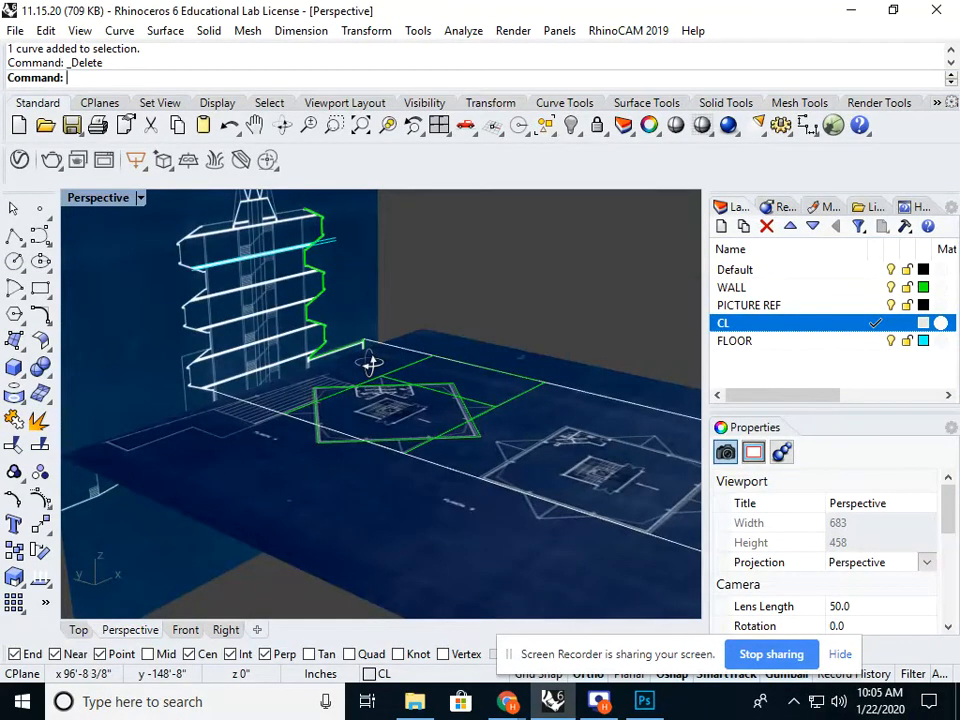
right_click_drag(370, 363, 337, 376)
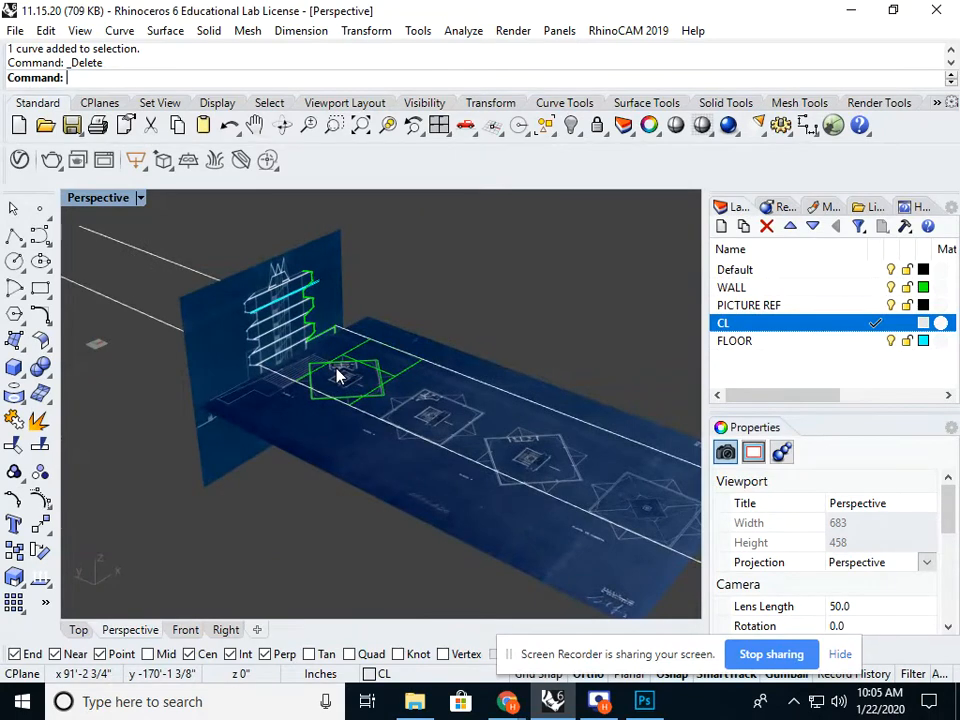
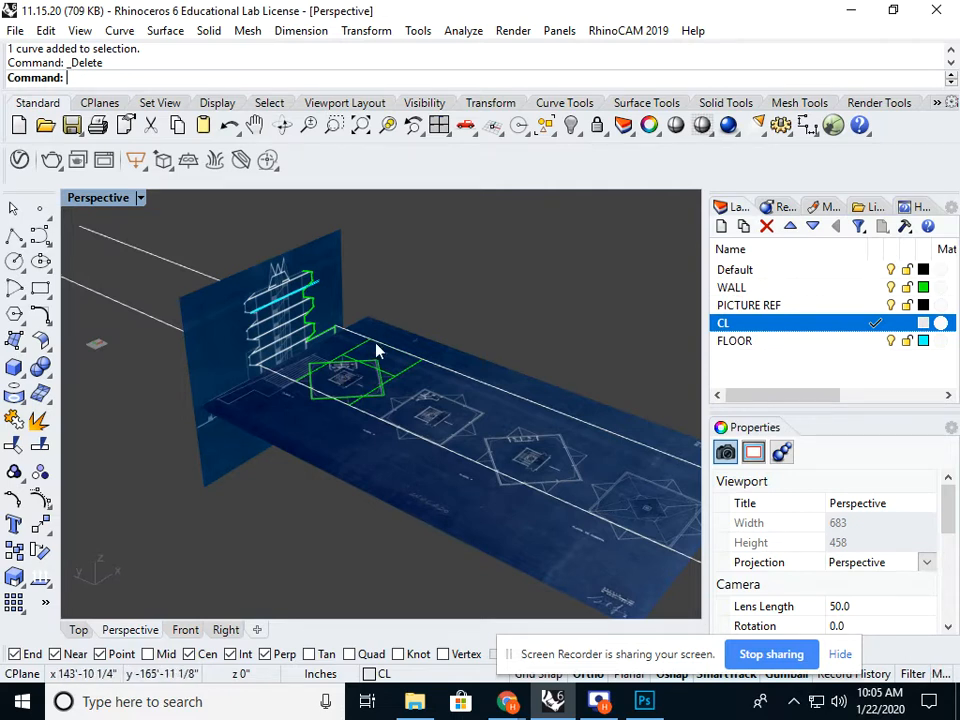
right_click_drag(379, 349, 250, 380)
scroll(276, 347, "up", 8)
scroll(255, 322, "down", 8)
scroll(250, 379, "up", 4)
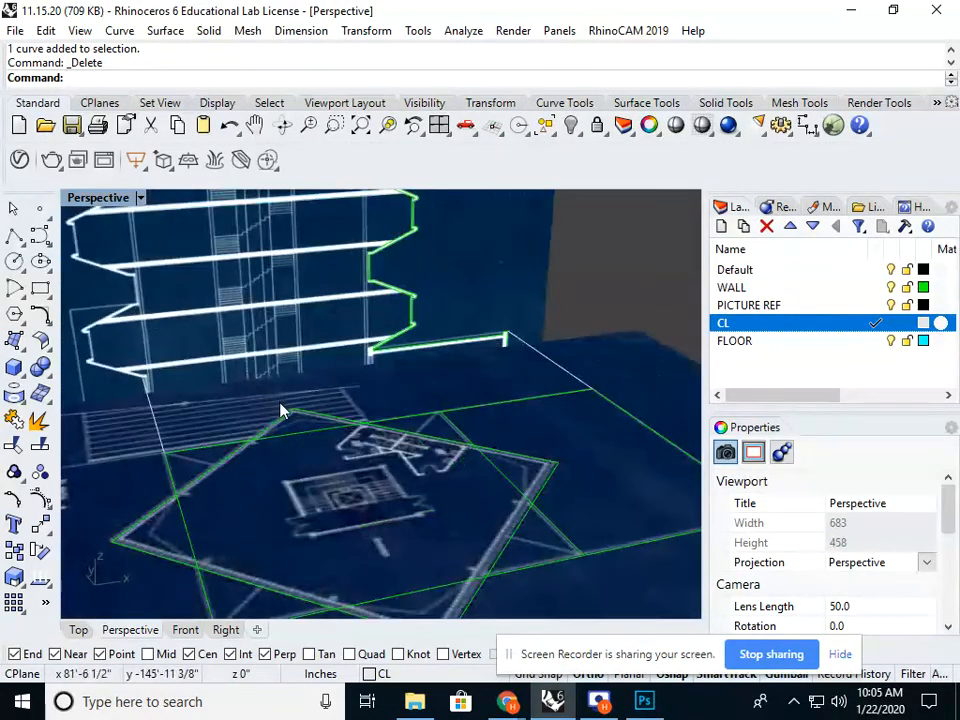
scroll(282, 437, "down", 4)
Step: Pick out the square outline and the diamond outline in turn and compare them with the section's wall profile, leaving nothing selected
left_click(398, 475)
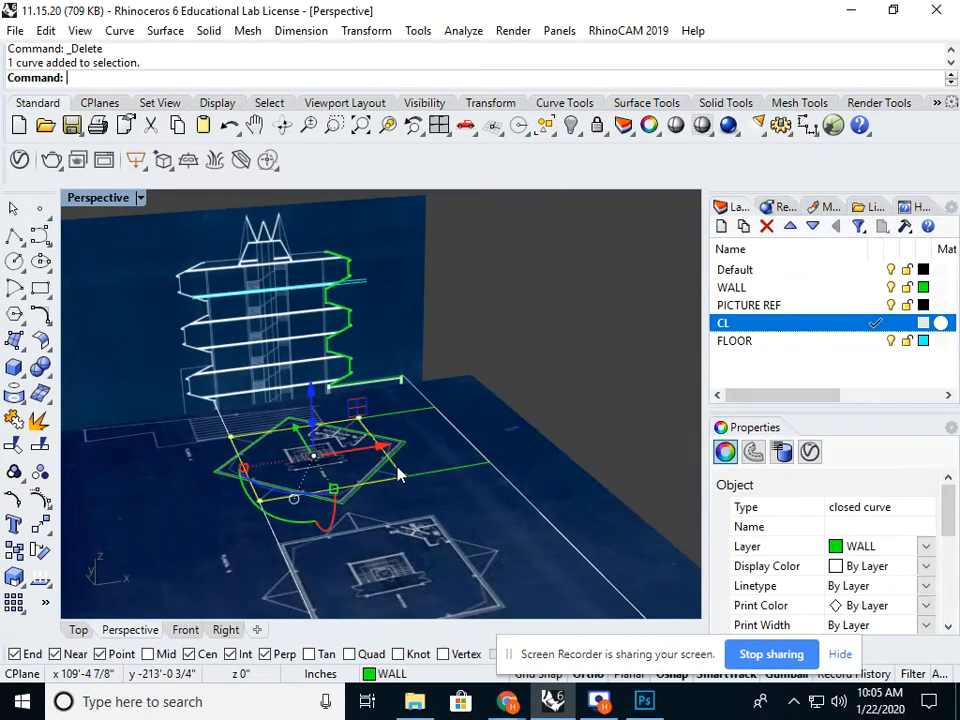
right_click_drag(388, 466, 423, 475, "shift")
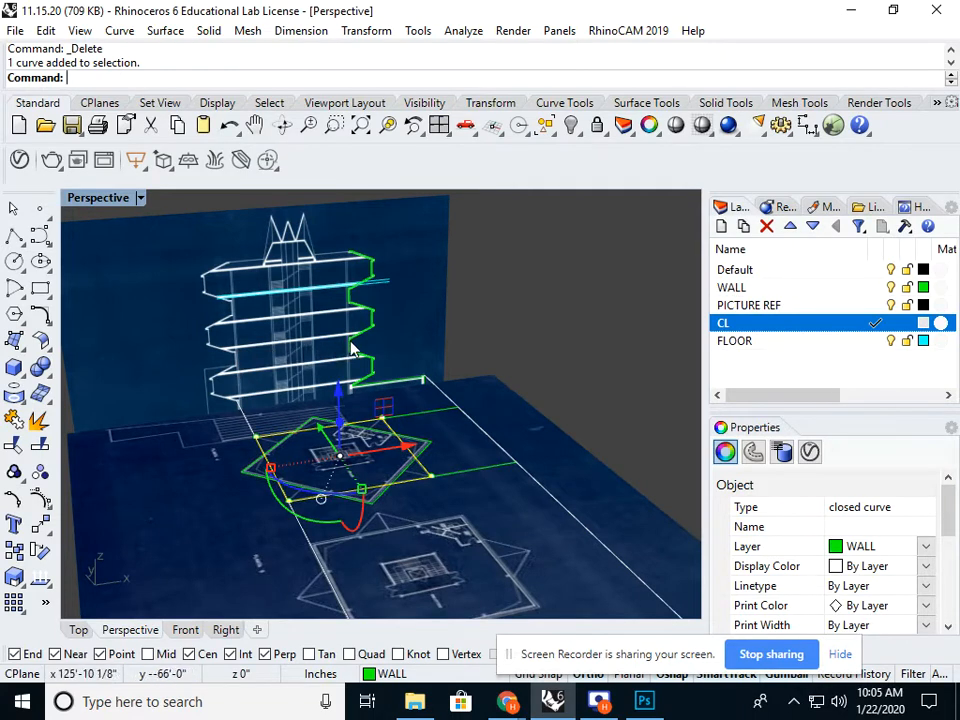
left_click(427, 450)
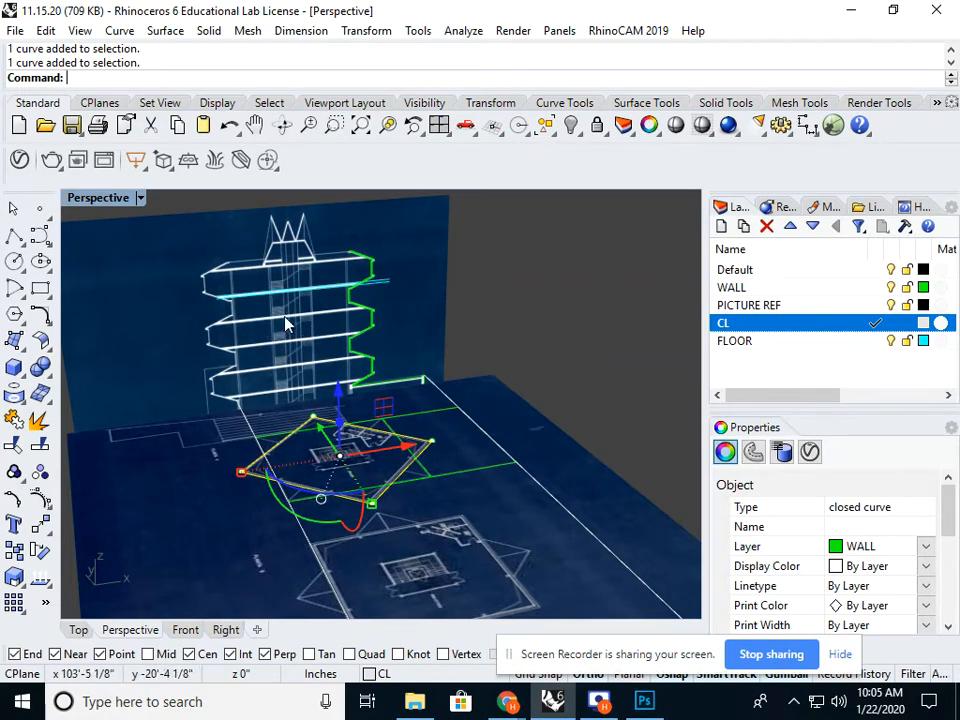
right_click_drag(285, 332, 304, 337)
left_click(304, 337)
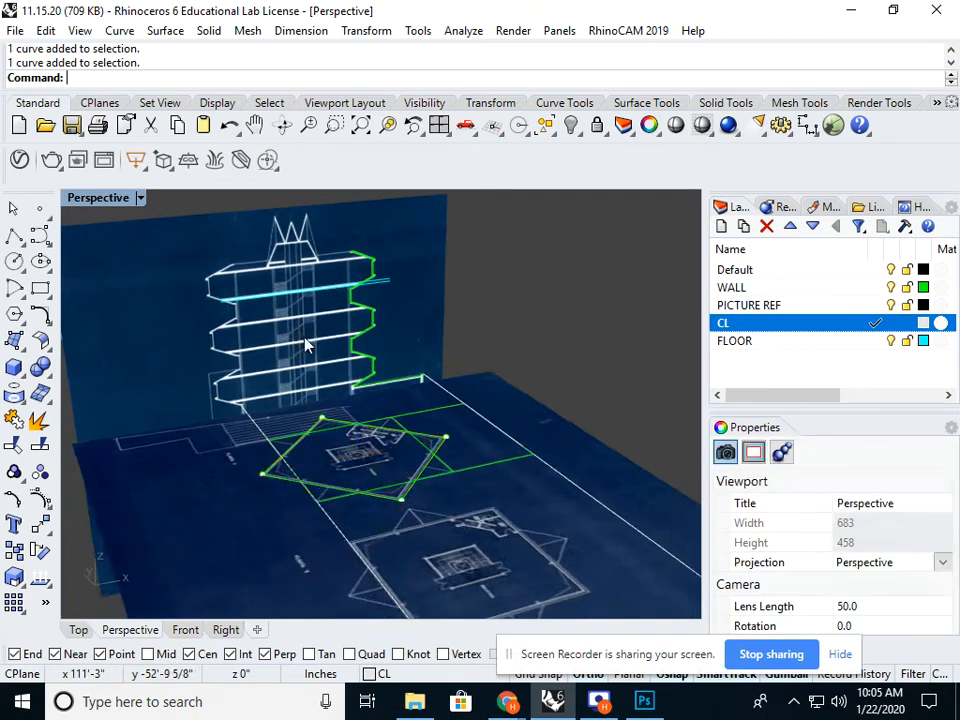
Step: Examine the section's green wall profile and the cyan floor lines at the upper storey up close
right_click_drag(318, 392, 298, 353, "shift")
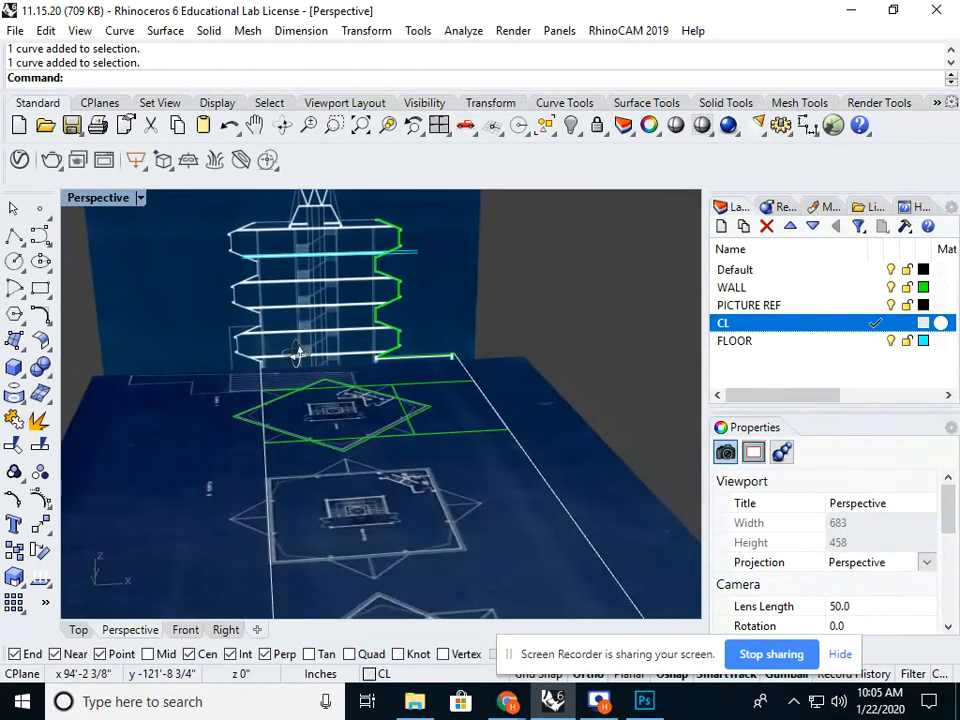
scroll(410, 303, "up", 5)
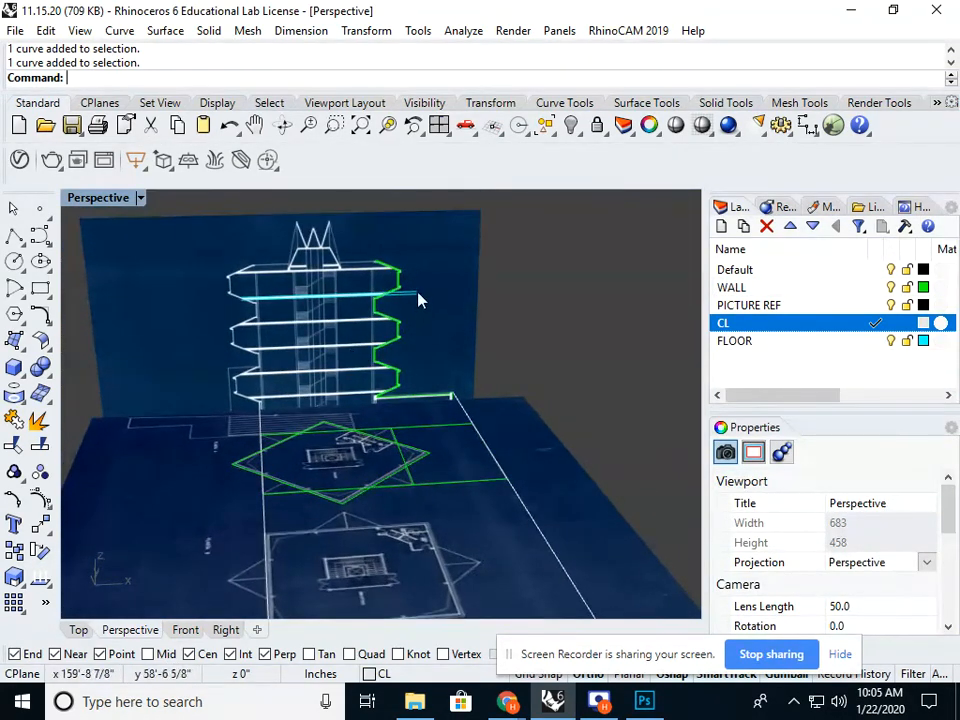
scroll(382, 305, "down", 6)
right_click_drag(370, 323, 389, 305, "shift")
scroll(389, 380, "up", 5)
right_click_drag(390, 379, 470, 377)
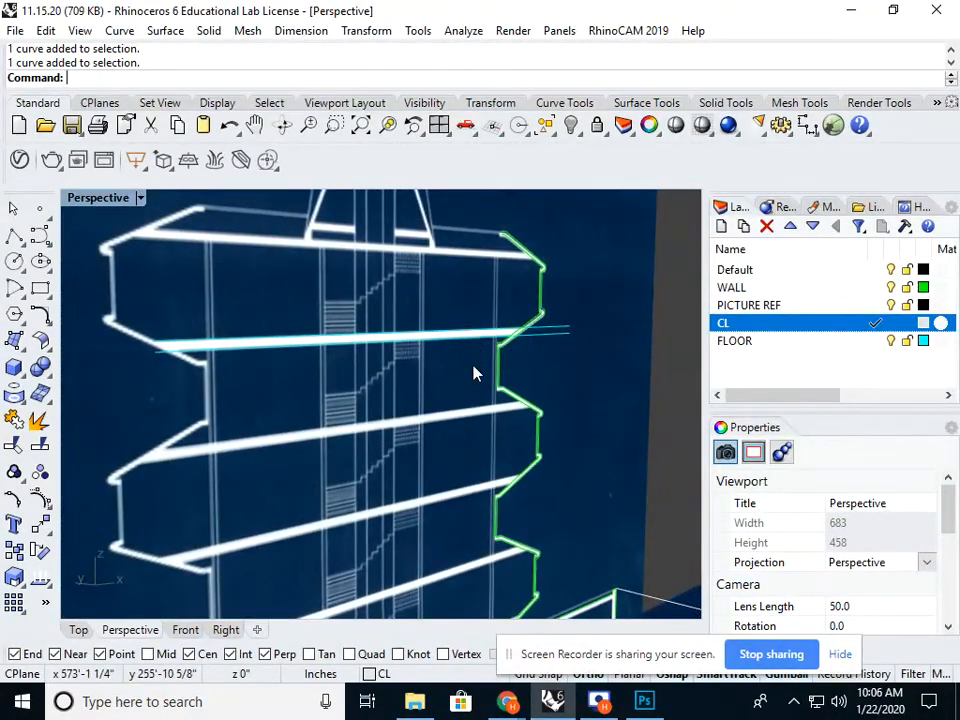
Step: Hide the horizontal floor plan reference picture together with the wall and guide curves drawn over it
right_click_drag(505, 568, 446, 428, "shift")
scroll(482, 524, "down", 6)
scroll(534, 367, "down", 12)
right_click_drag(534, 367, 411, 367, "shift")
right_click_drag(480, 377, 458, 456)
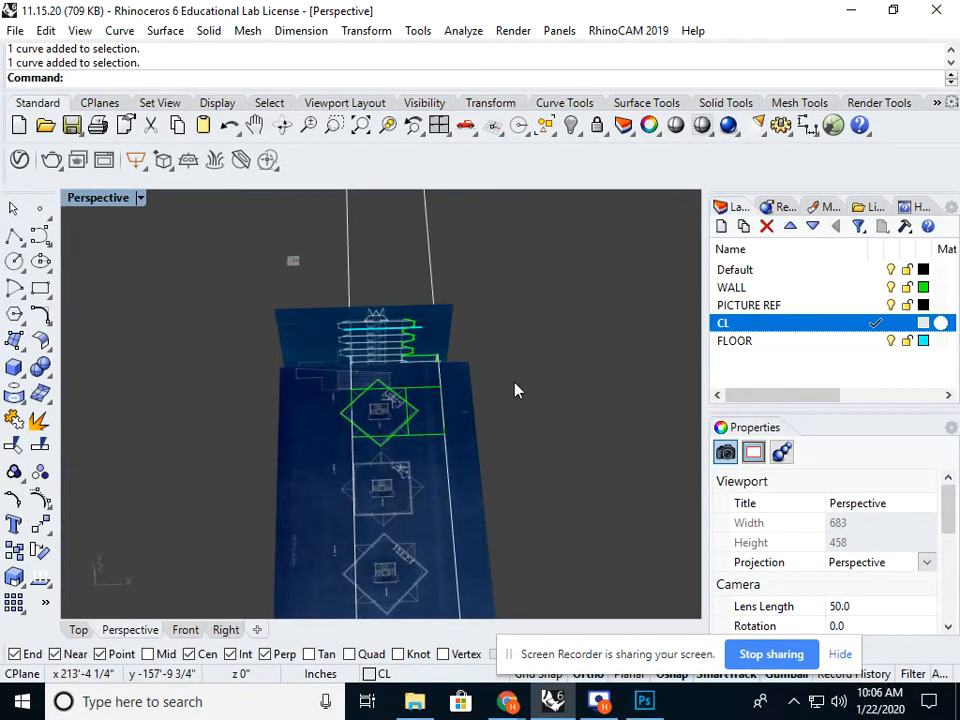
right_click_drag(501, 399, 491, 446, "shift")
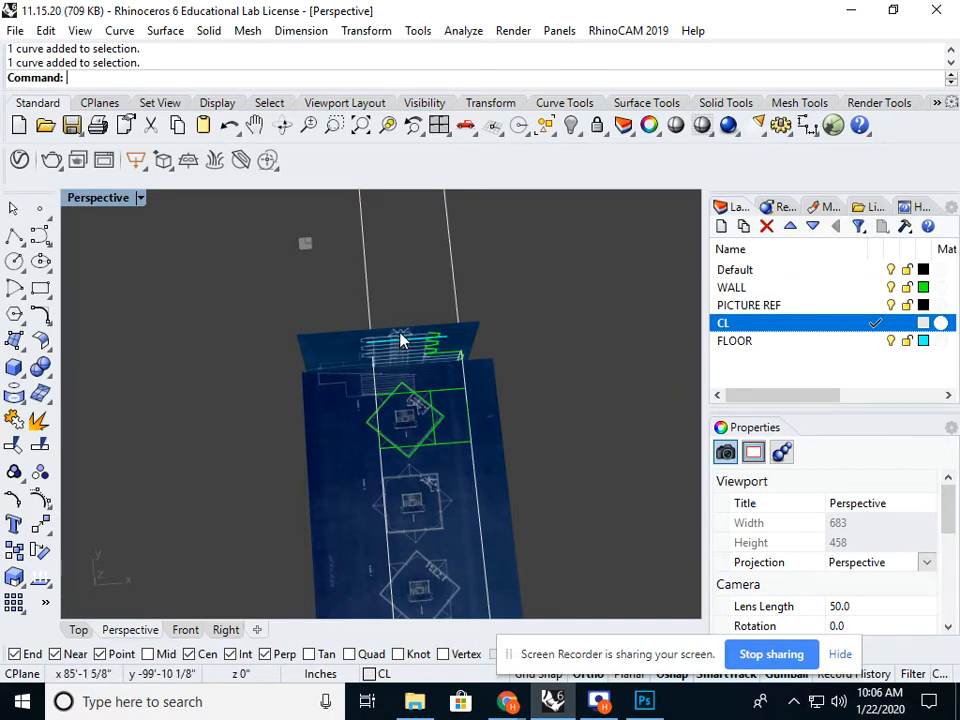
right_click_drag(493, 356, 443, 419)
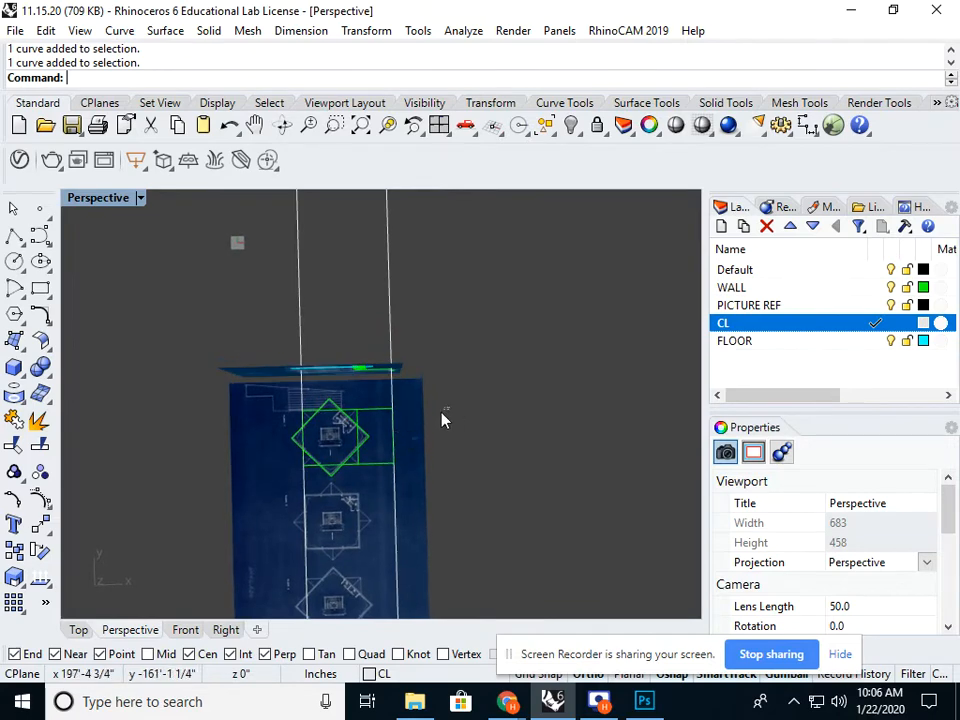
left_click_drag(443, 419, 279, 503)
type("Hide")
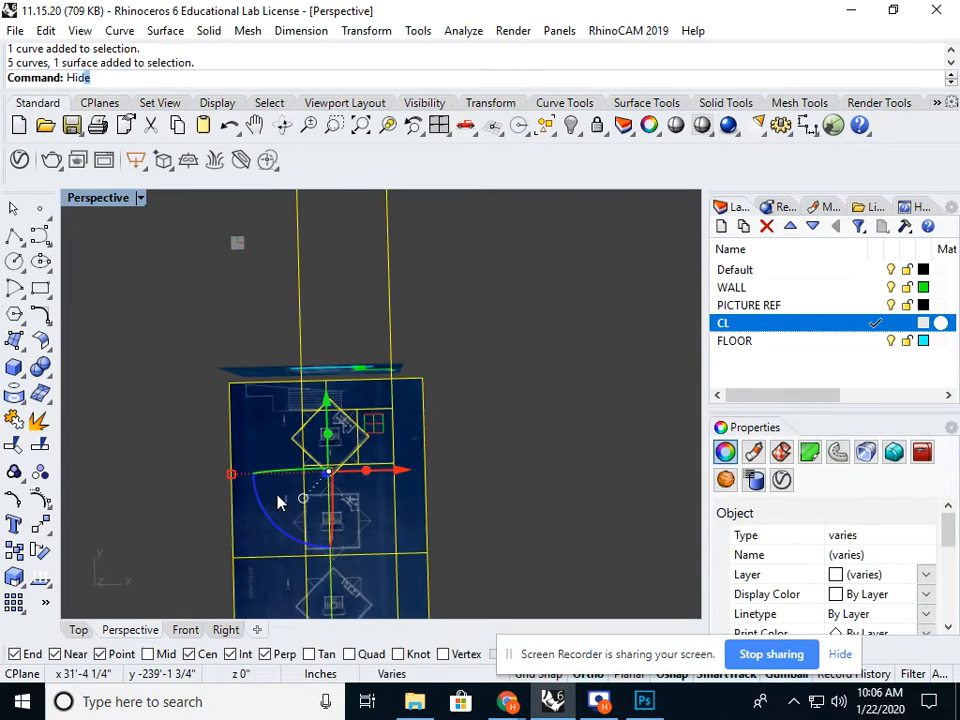
key("Return")
Step: Draw an open four-segment test polyline beside the section in the Front view, and check its position in Perspective
right_click_drag(278, 500, 330, 310)
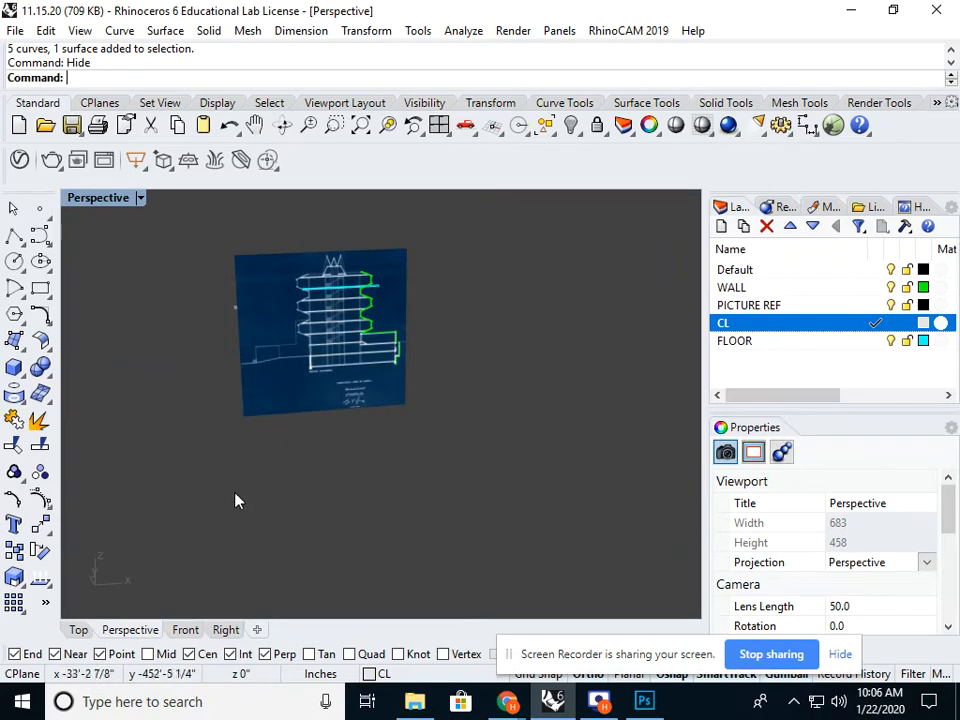
left_click(185, 631)
scroll(430, 440, "down", 5)
scroll(430, 440, "up", 6)
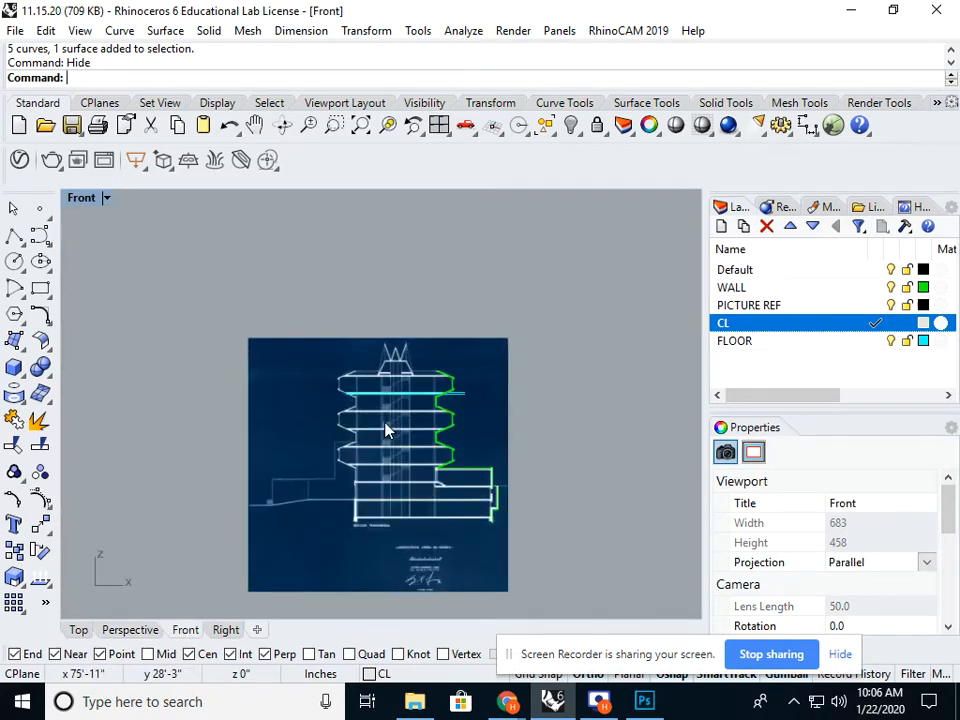
left_click(14, 235)
scroll(225, 350, "down", 4)
scroll(225, 372, "up", 3)
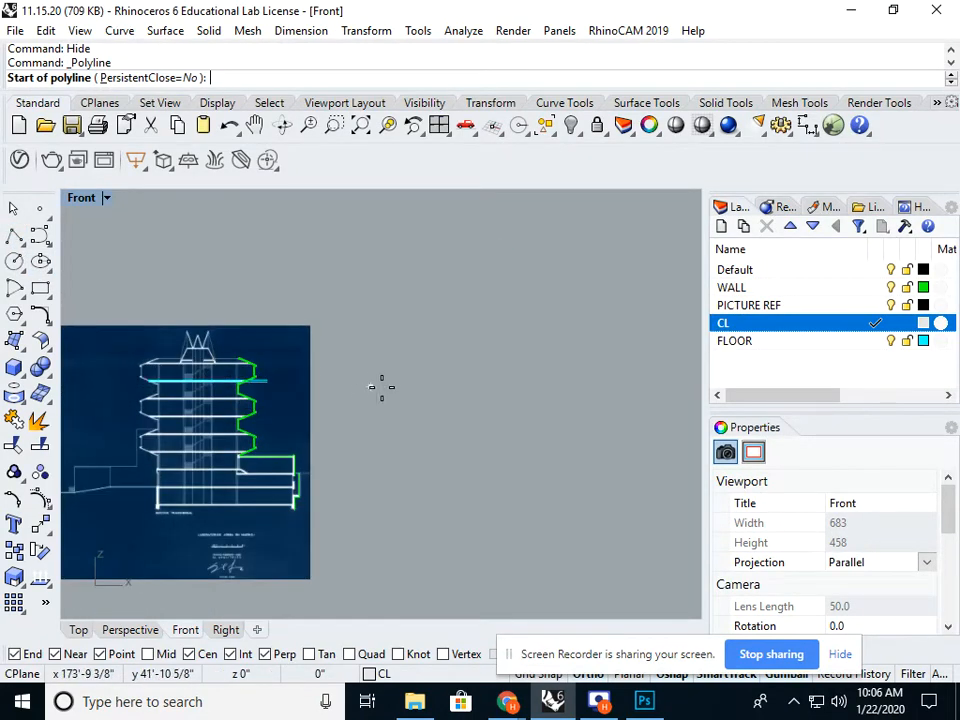
left_click(401, 365)
left_click(405, 456)
left_click(467, 438)
left_click(467, 381)
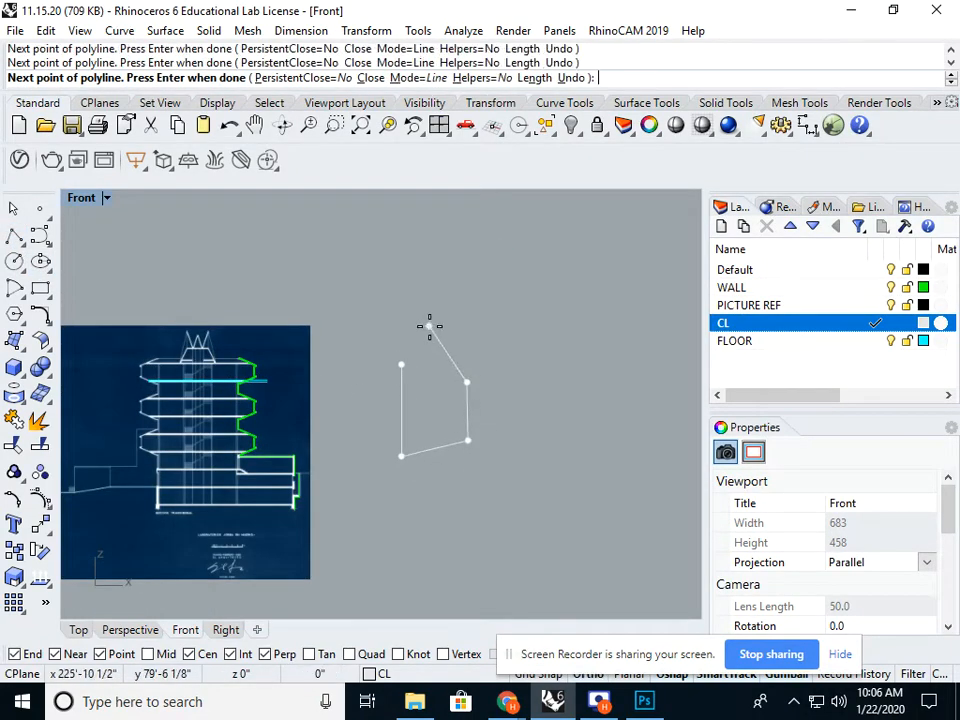
left_click(430, 326)
key("Return")
left_click(120, 631)
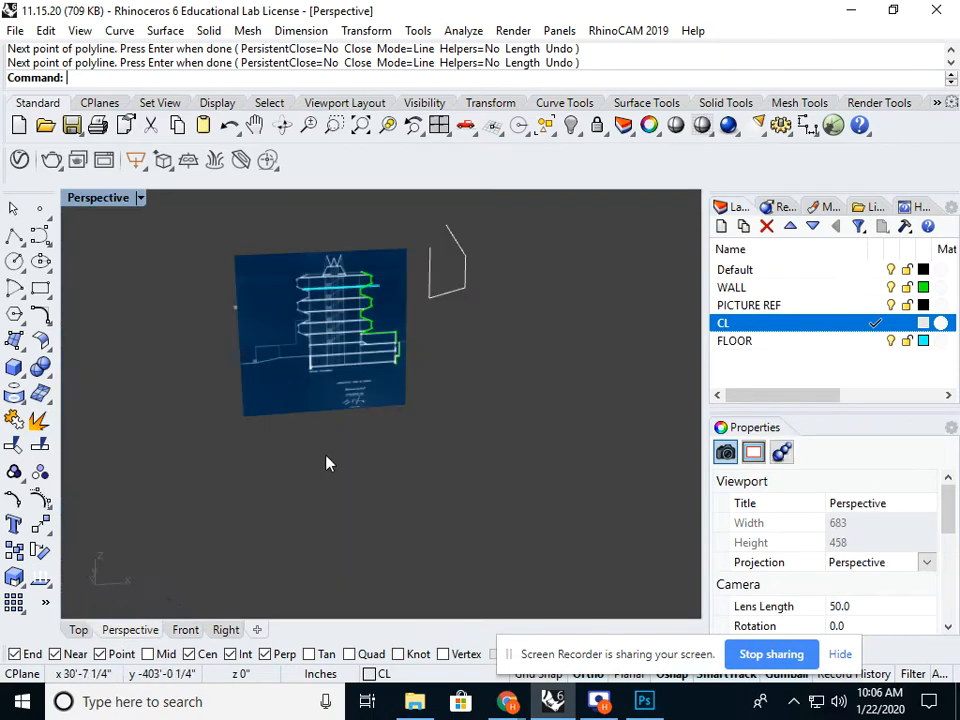
right_click_drag(326, 461, 470, 420)
left_click(180, 631)
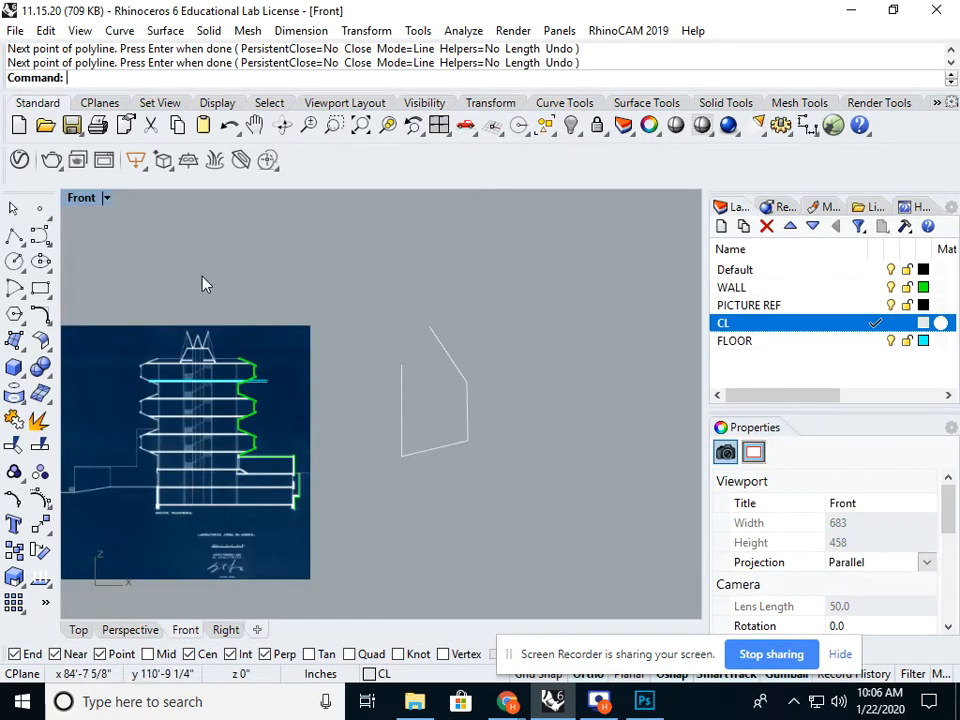
right_click_drag(204, 277, 295, 280)
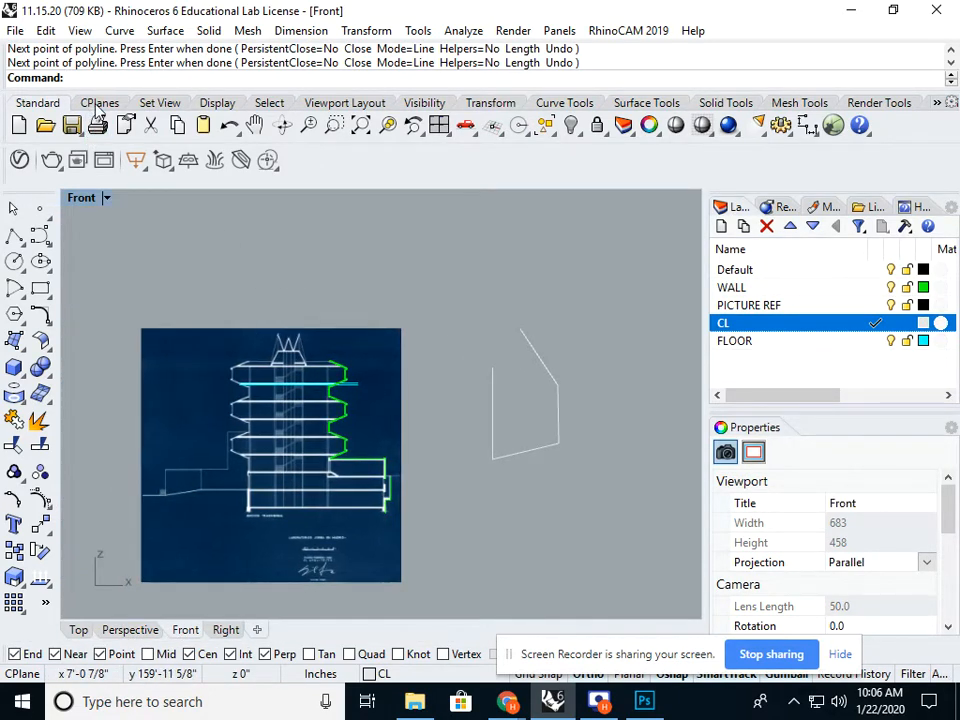
left_click(98, 104)
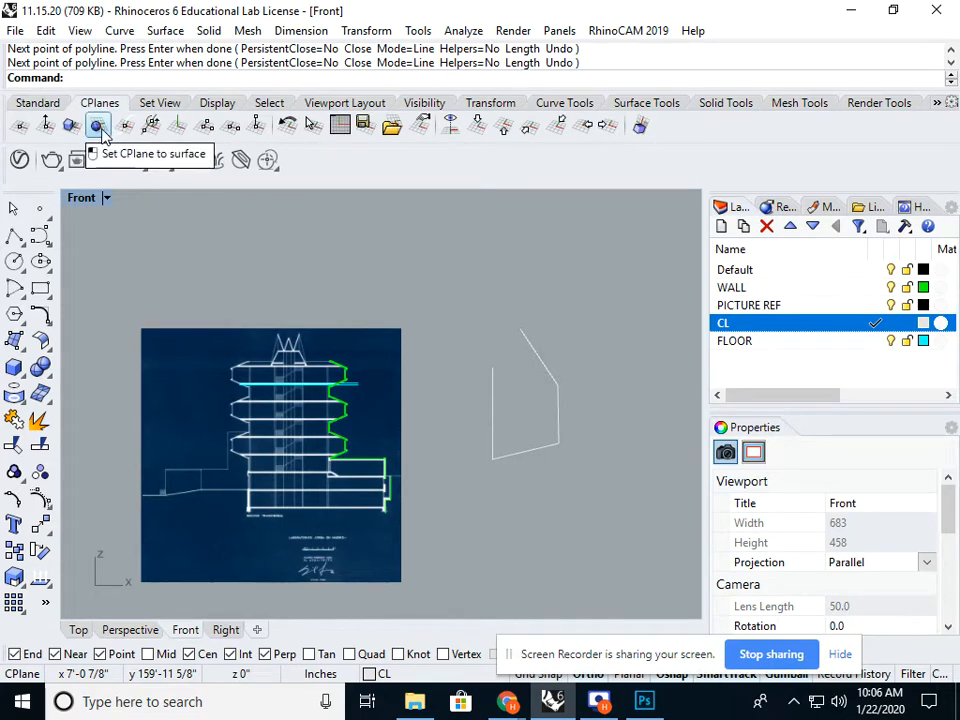
right_click_drag(318, 294, 399, 261)
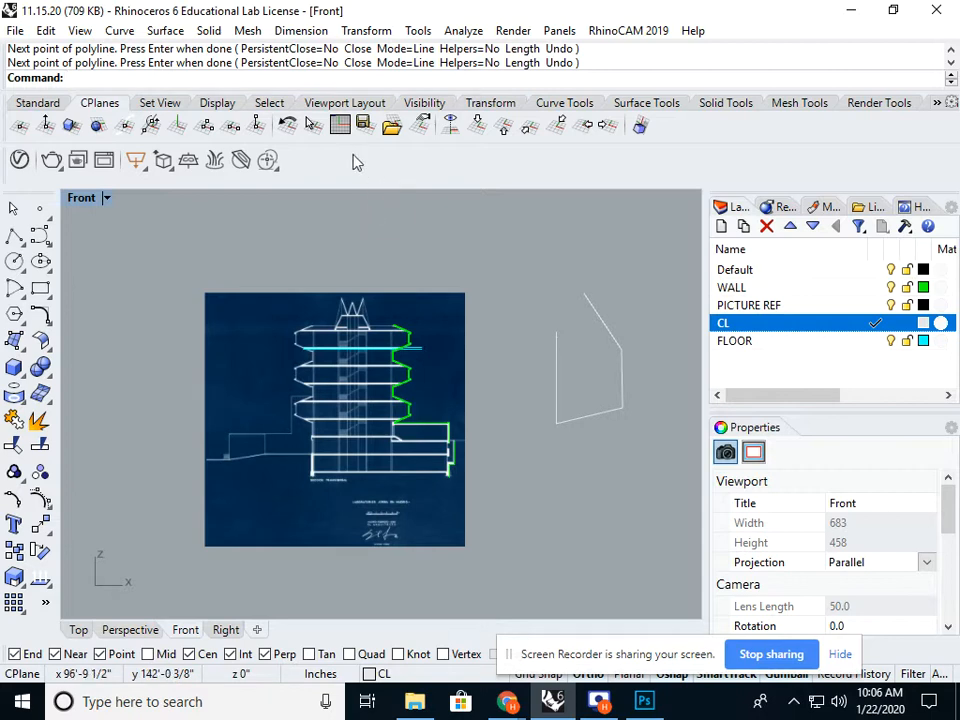
left_click(37, 104)
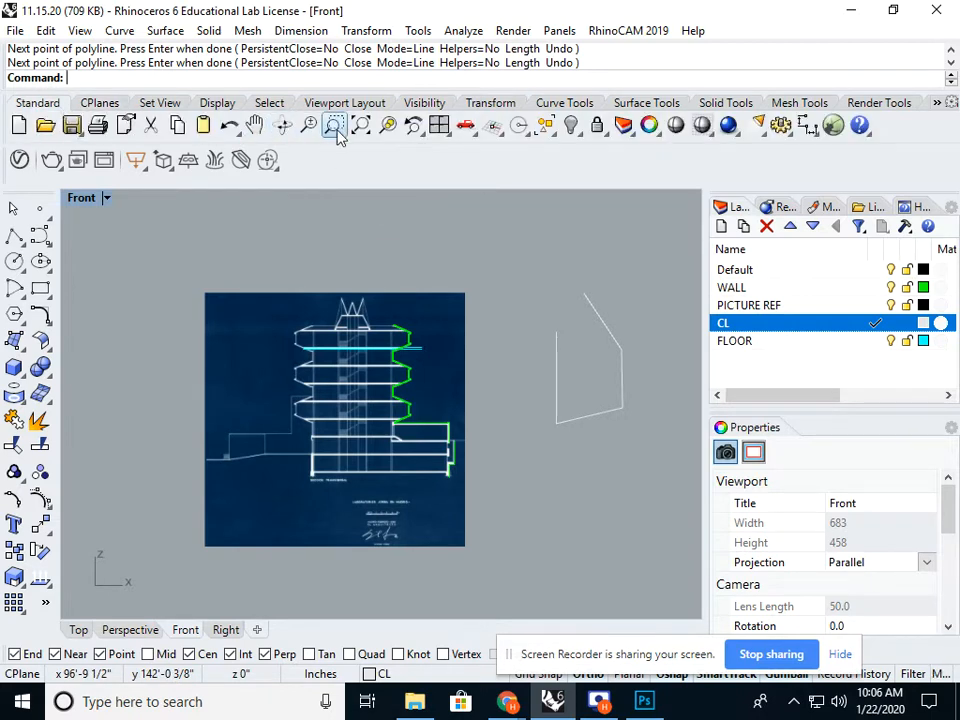
left_click(494, 131)
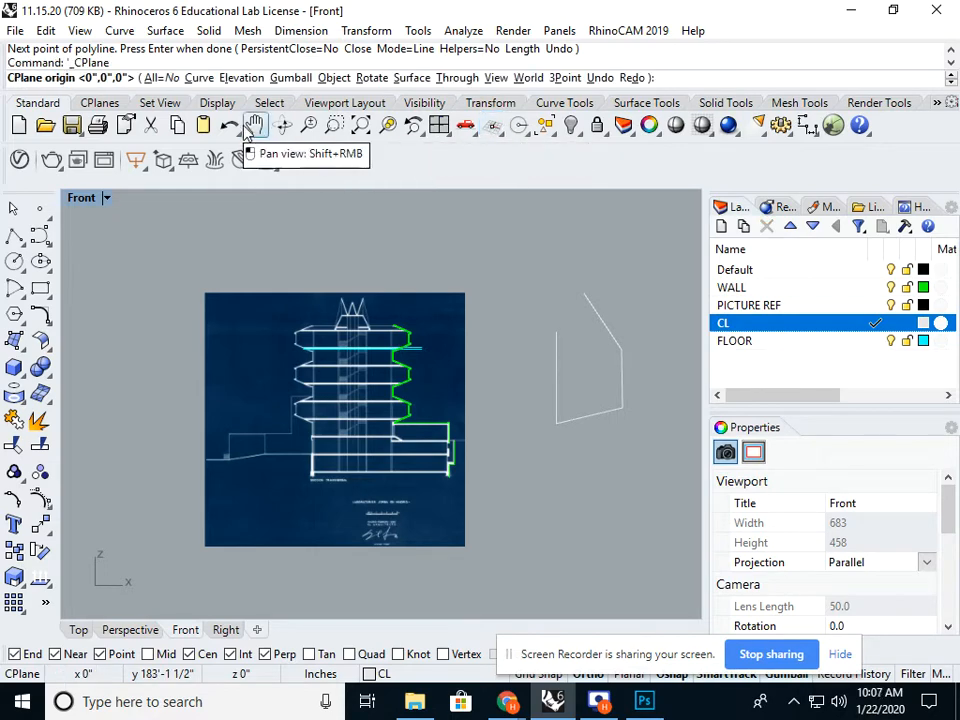
key("Return")
Step: Set the Front view's construction plane elevation by snapping to the outer endpoint of the cyan floor line
left_click(110, 105)
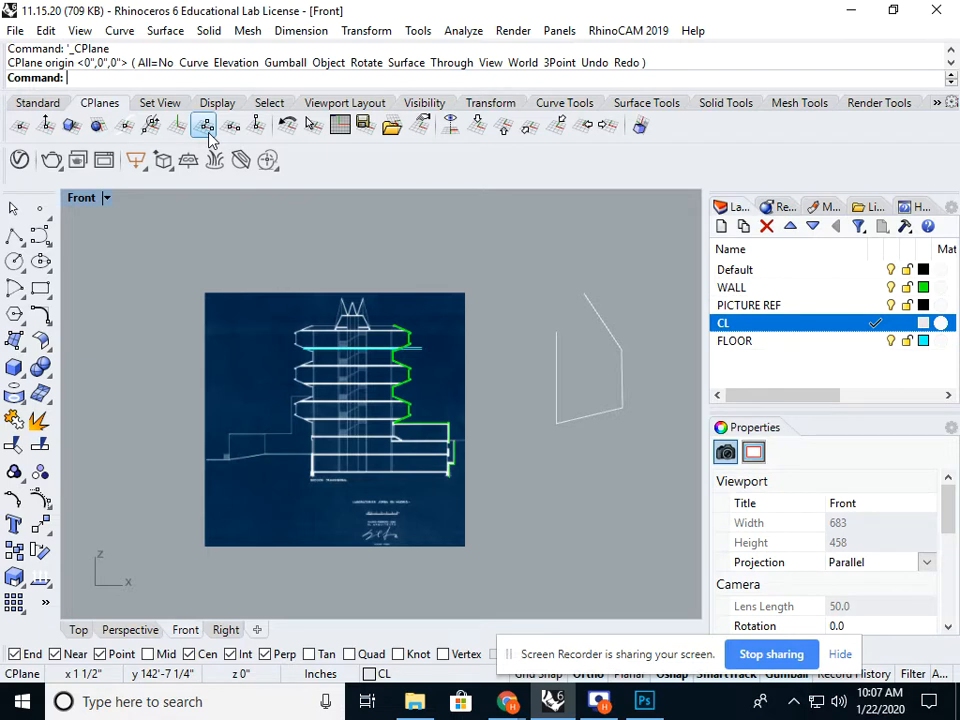
left_click(47, 128)
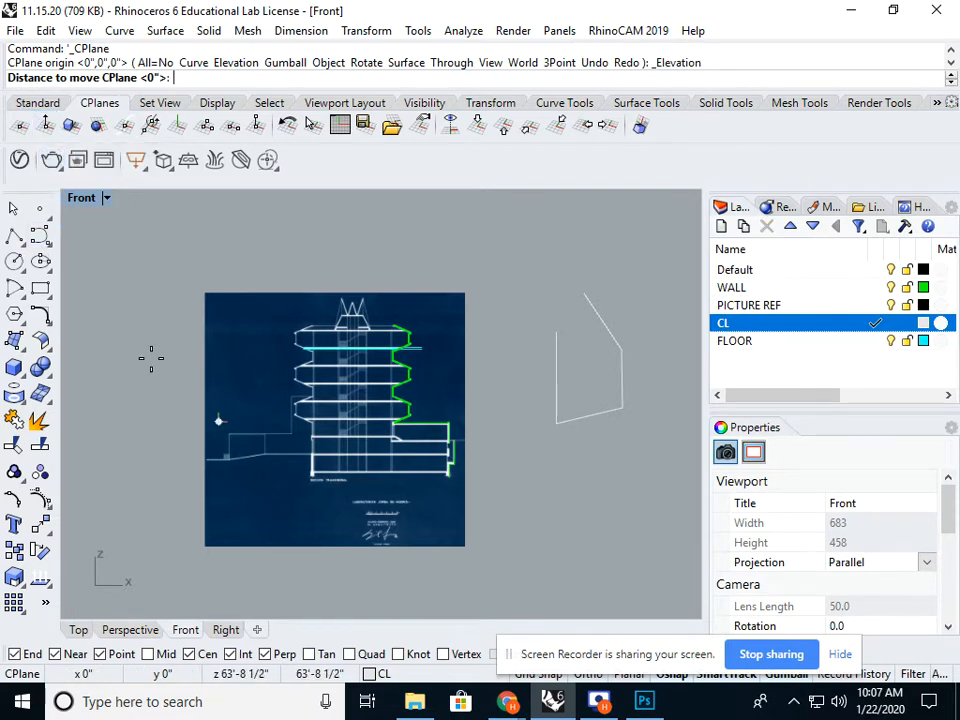
scroll(453, 357, "up", 5)
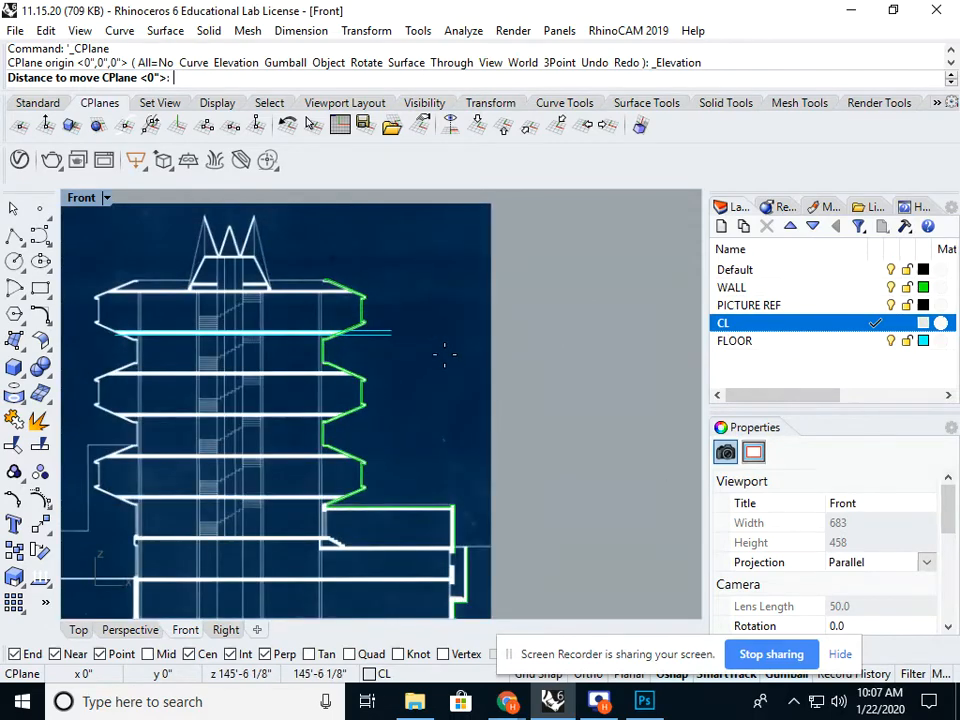
left_click(392, 328)
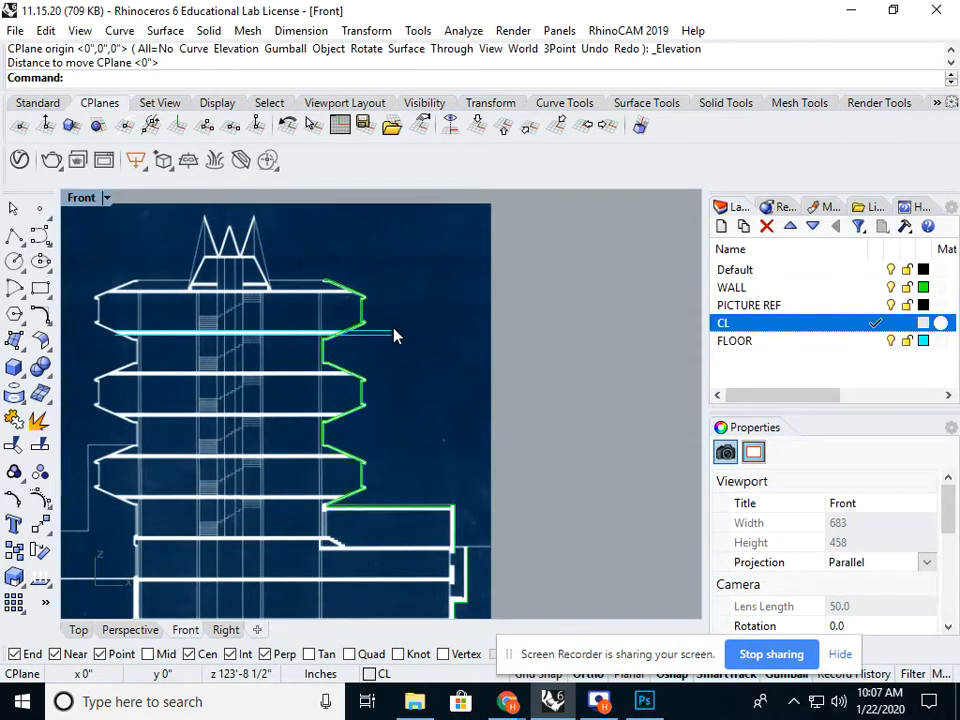
scroll(373, 377, "down", 4)
Step: Draw a diagonal test line across the section in the Front view and check its depth in Perspective
left_click(14, 234)
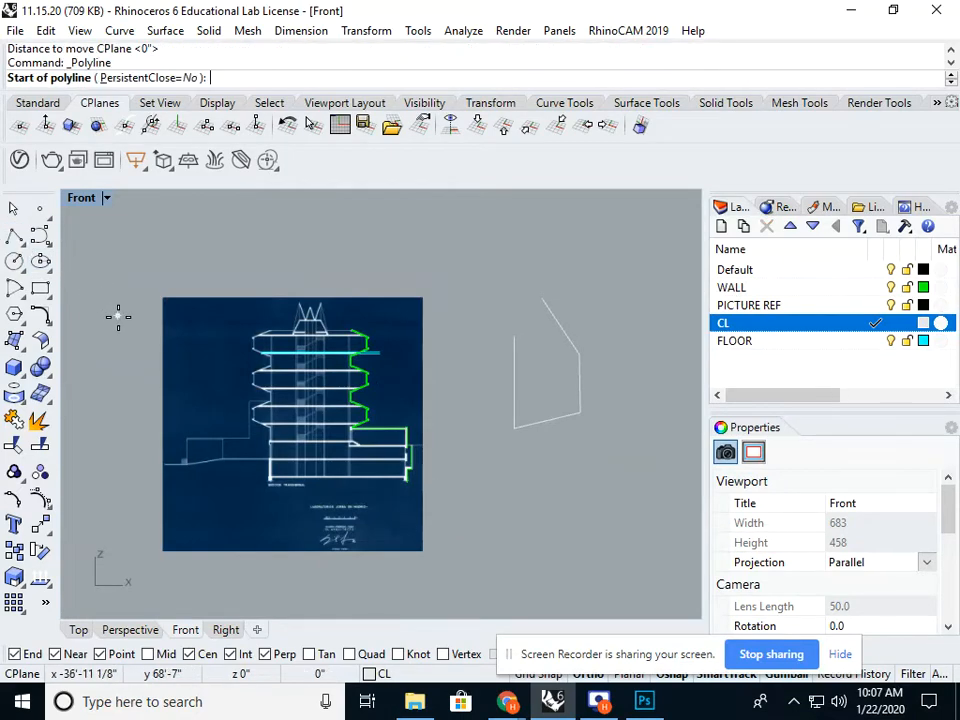
left_click(118, 316)
left_click(504, 527)
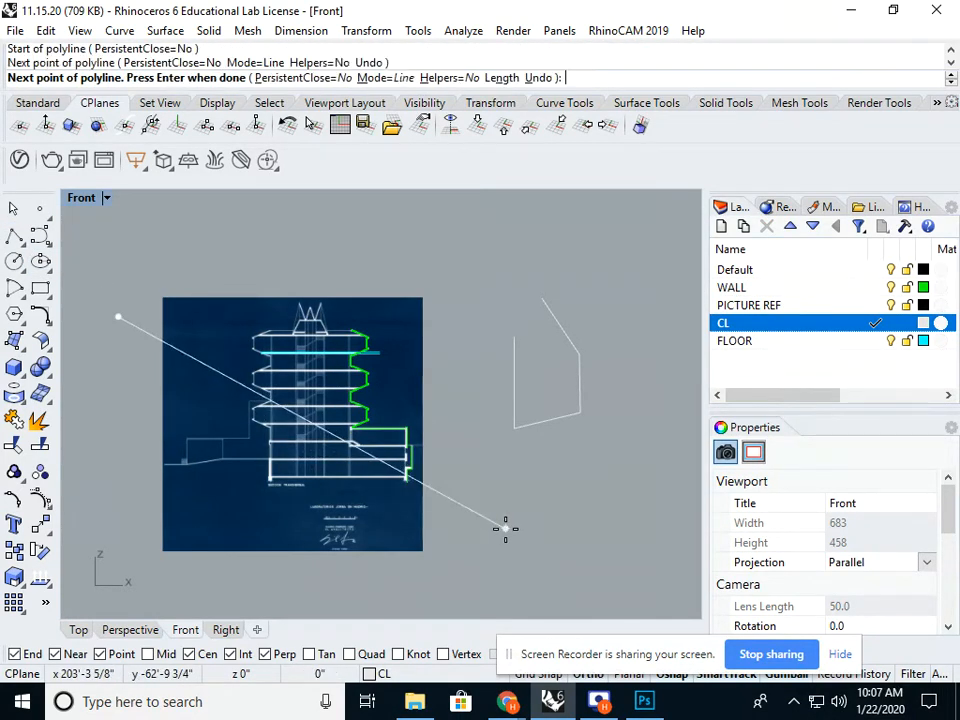
key("Return")
left_click(128, 628)
right_click_drag(320, 440, 345, 418)
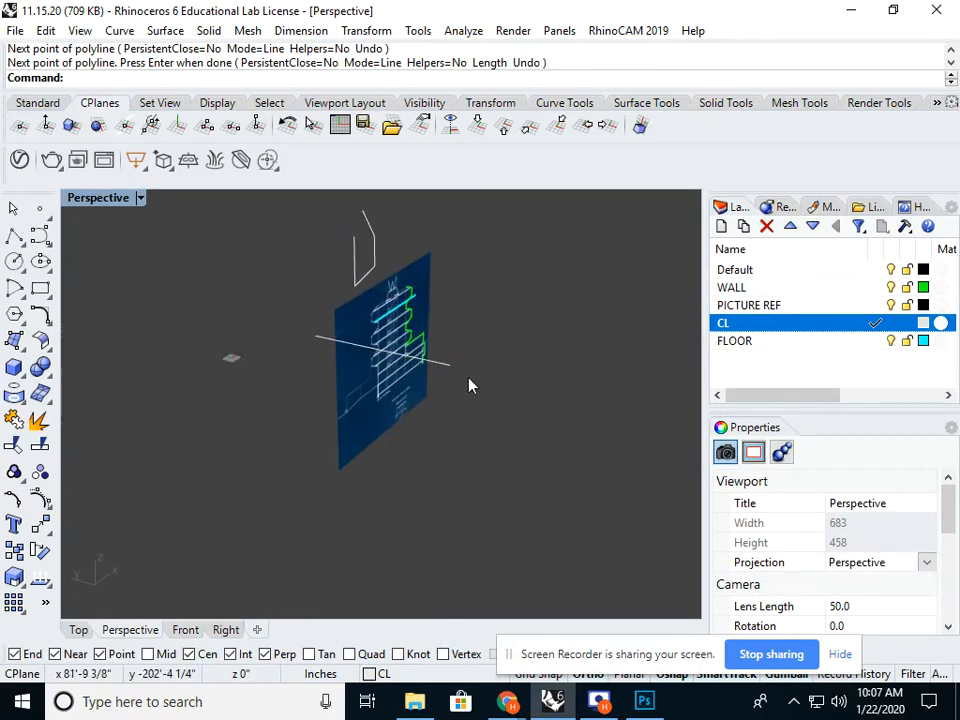
Step: Delete the diagonal test line and the open test polyline
right_click_drag(471, 386, 420, 385)
left_click_drag(294, 304, 272, 362)
key("Delete")
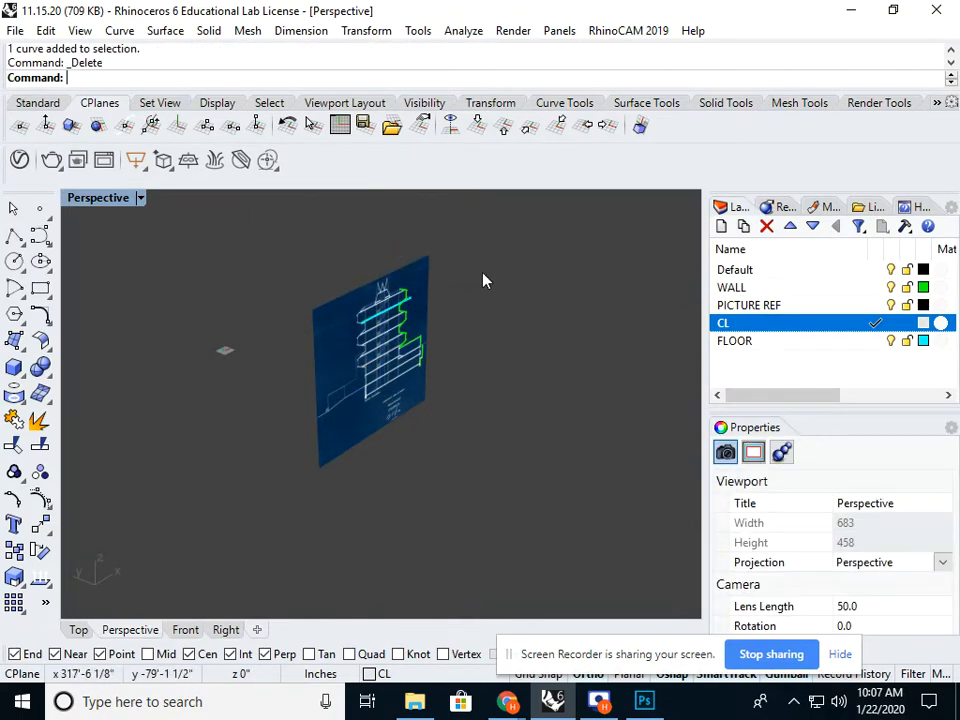
Step: Repeat the construction plane elevation move in the Front view, picking the end of the cyan floor line
left_click(184, 630)
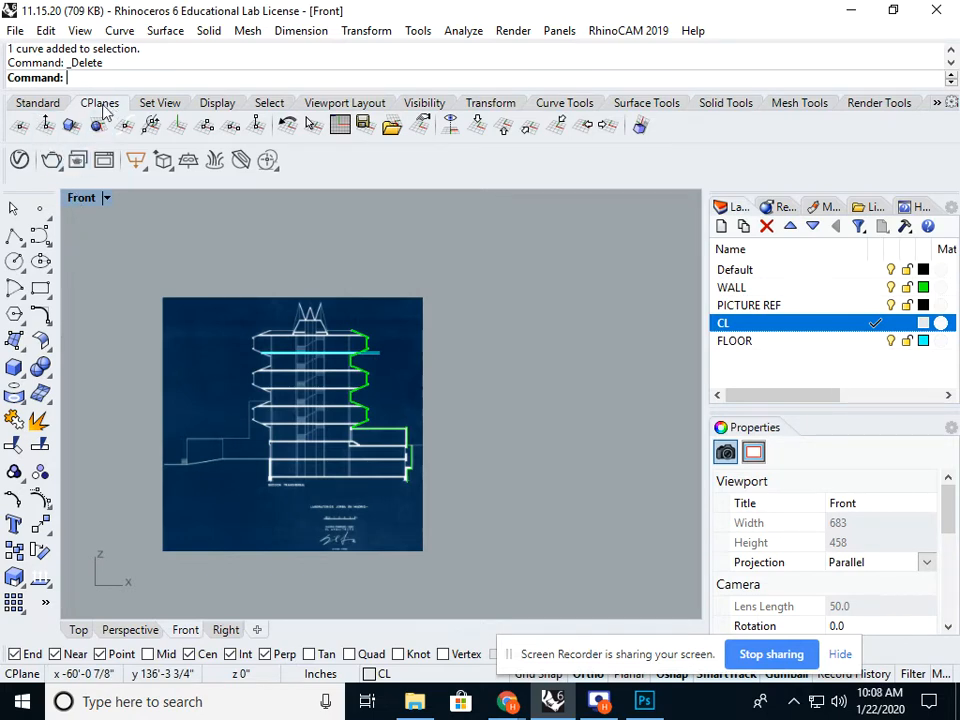
left_click(47, 130)
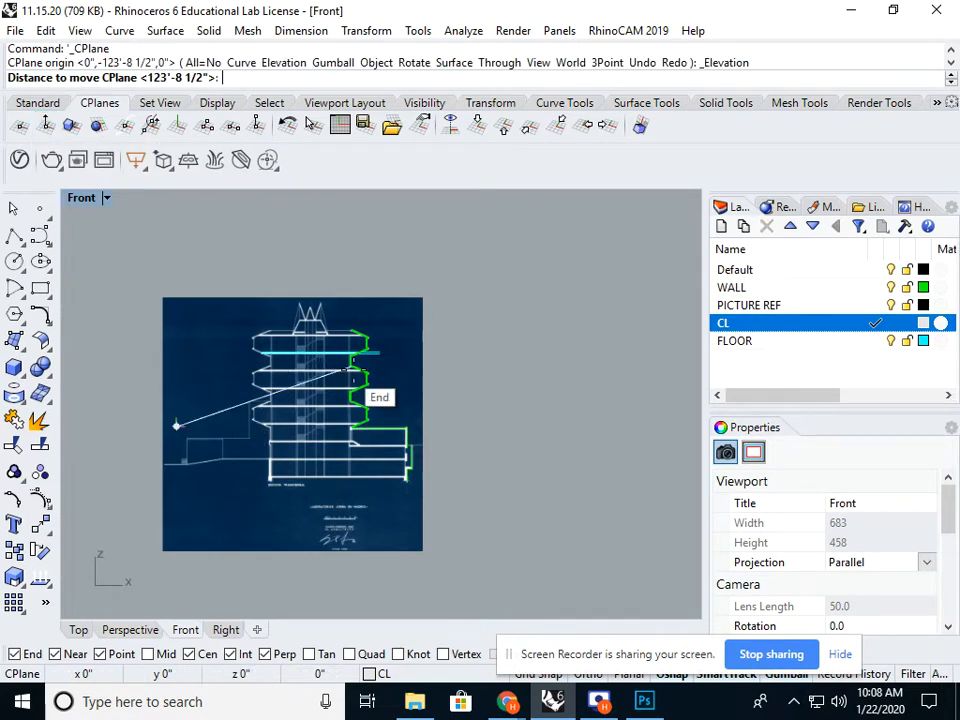
scroll(365, 380, "up", 5)
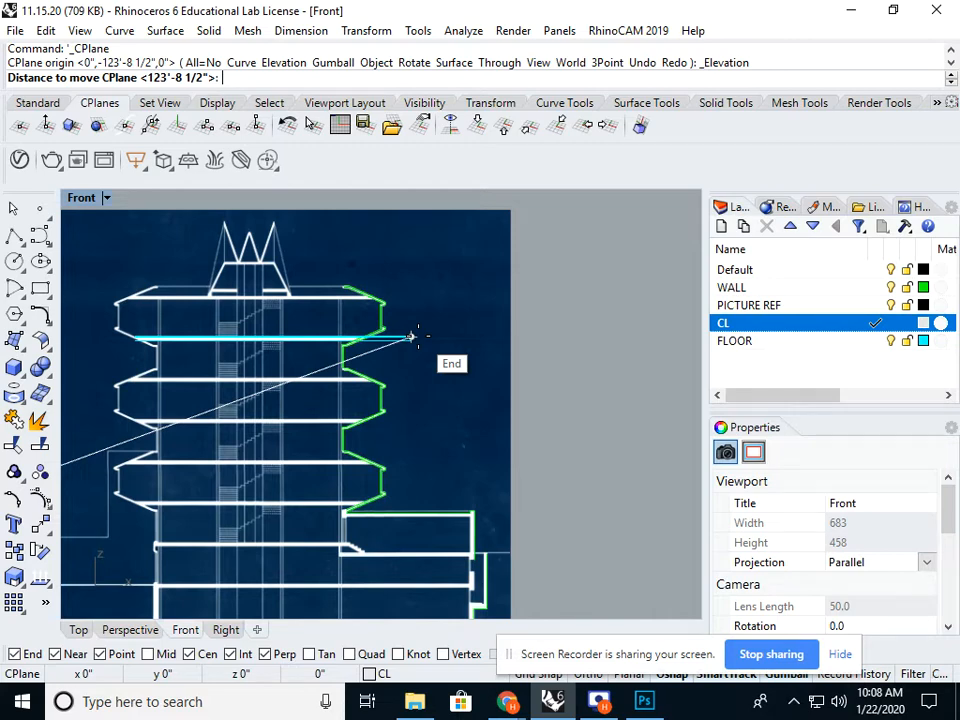
left_click(418, 336)
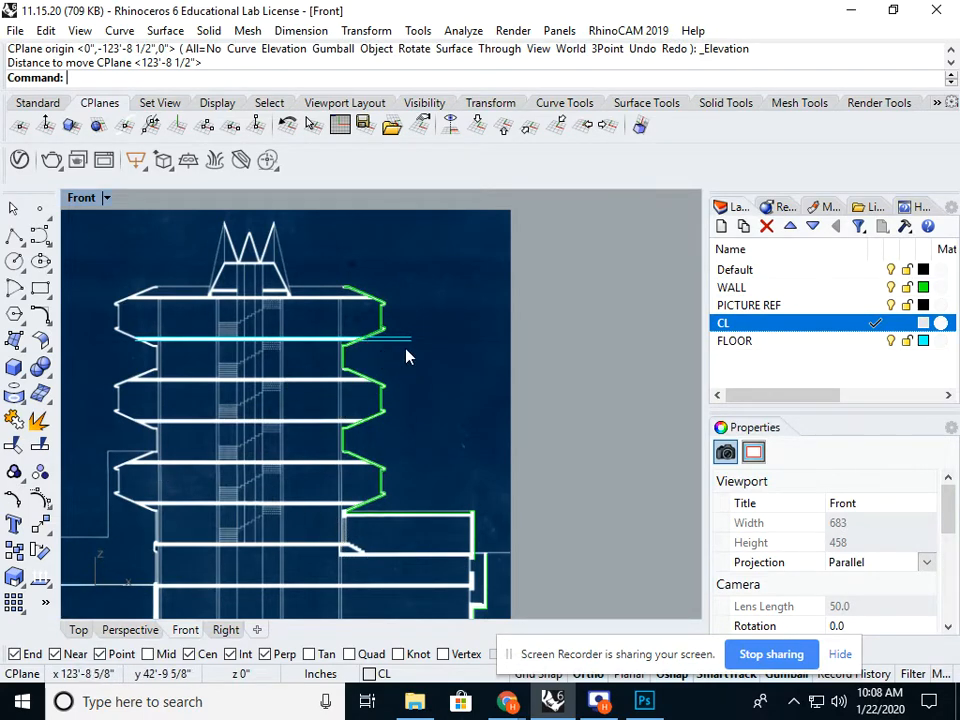
Step: Lock the PICTURE REF layer so the blueprint picture cannot be selected
scroll(406, 355, "up", 2)
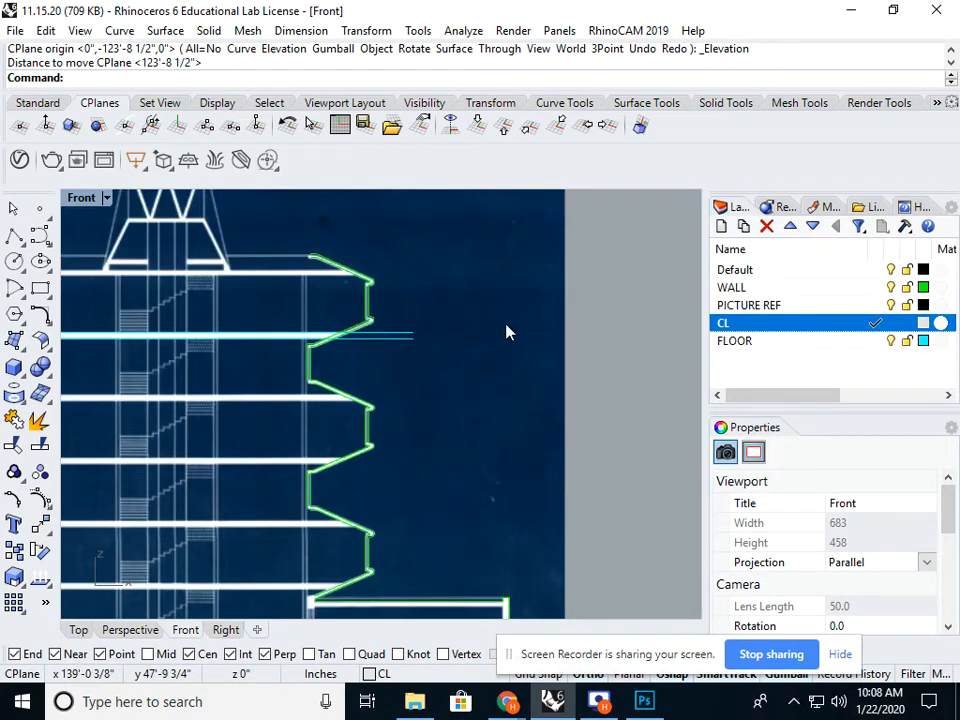
left_click(913, 306)
Step: Copy the pair of cyan floor lines two levels down, from the wall's inner corner to the matching corner below
left_click_drag(422, 292, 405, 373)
right_click_drag(403, 373, 506, 375)
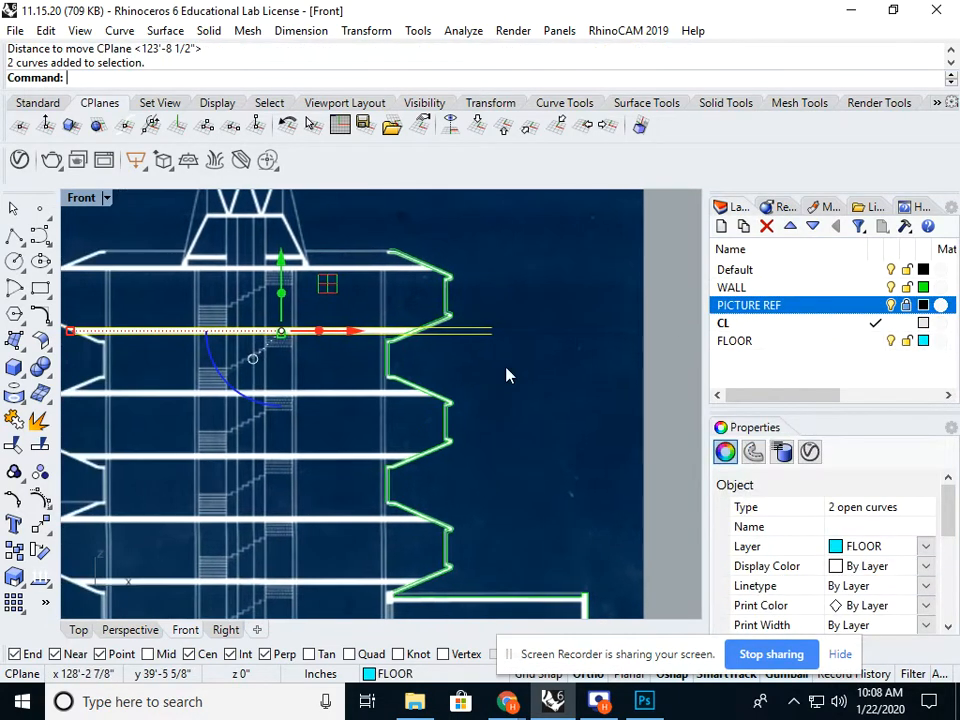
key("Return")
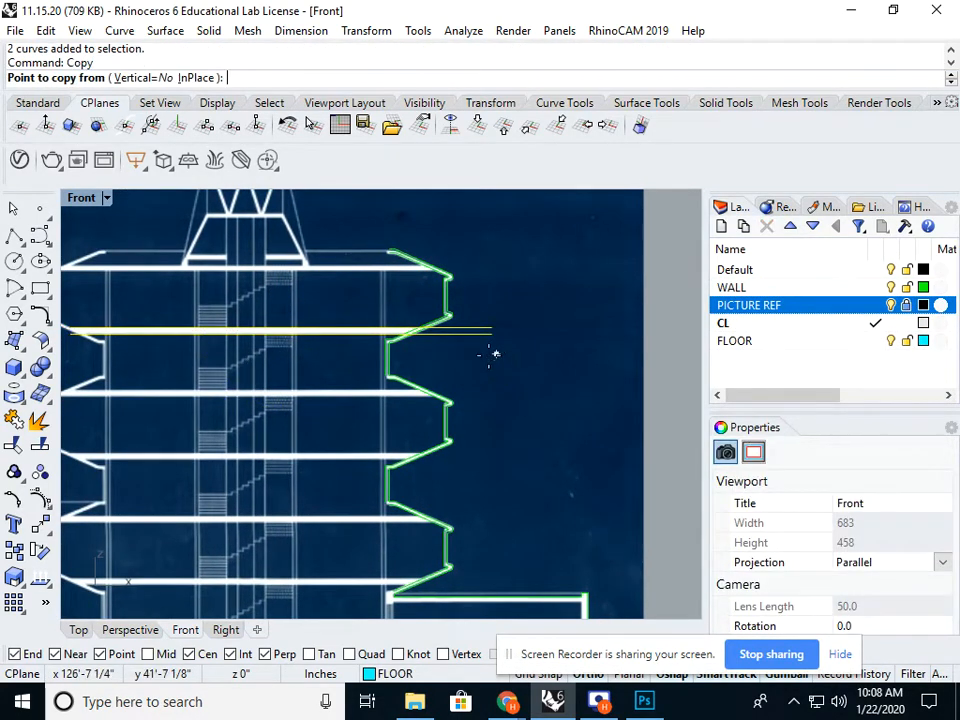
right_click_drag(463, 381, 519, 388)
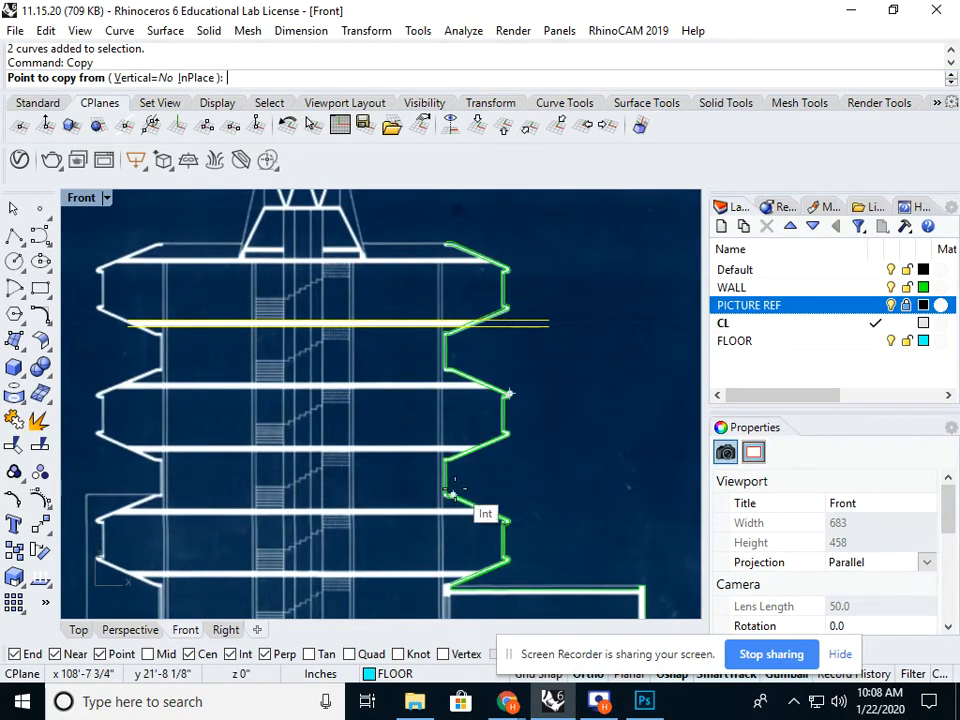
scroll(456, 386, "up", 4)
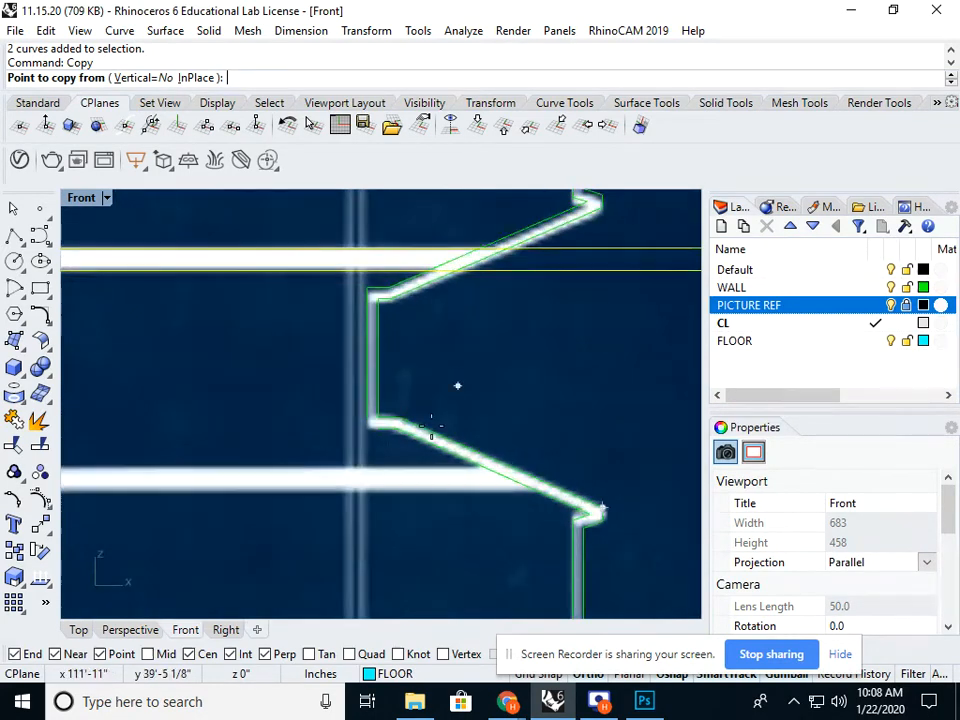
scroll(404, 378, "down", 4)
right_click_drag(412, 378, 416, 452)
left_click(377, 337)
scroll(377, 337, "down", 3)
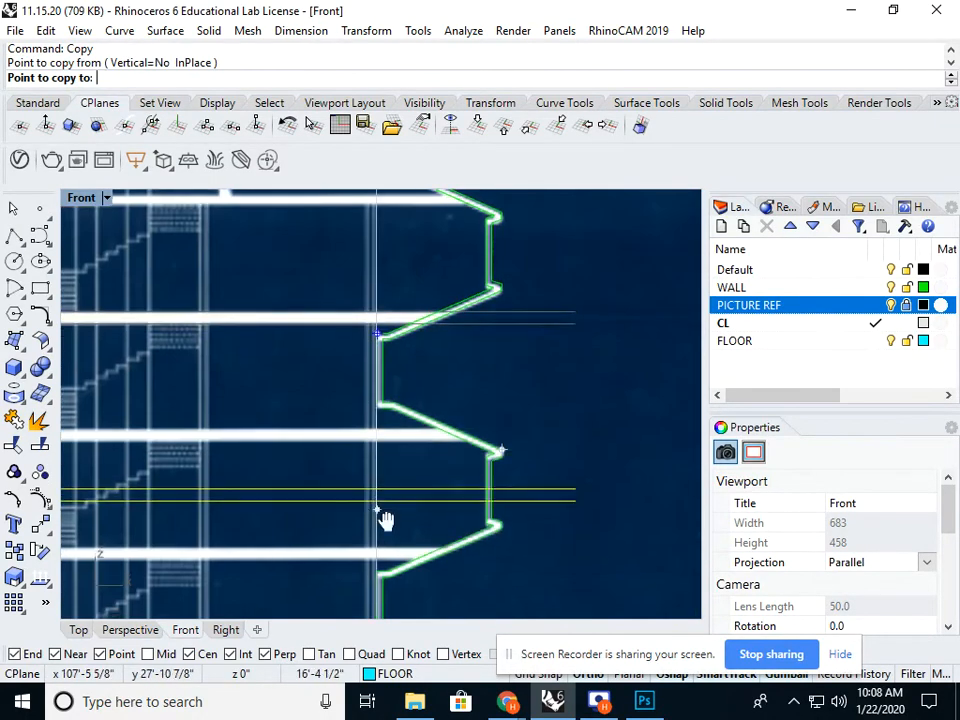
scroll(377, 470, "up", 3)
left_click(377, 512)
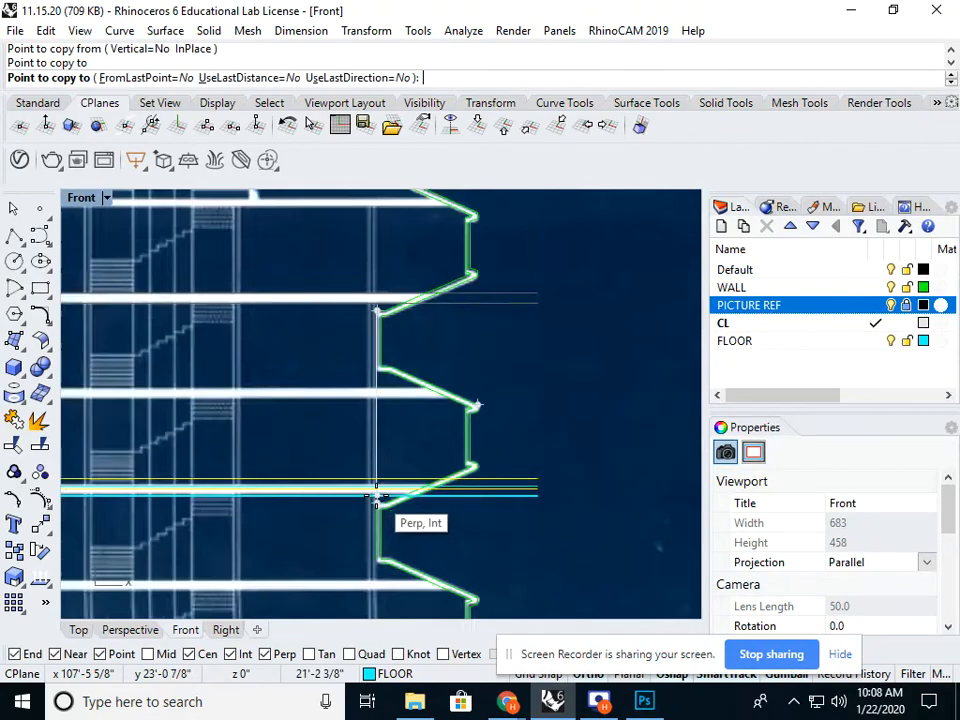
right_click_drag(377, 397, 391, 303)
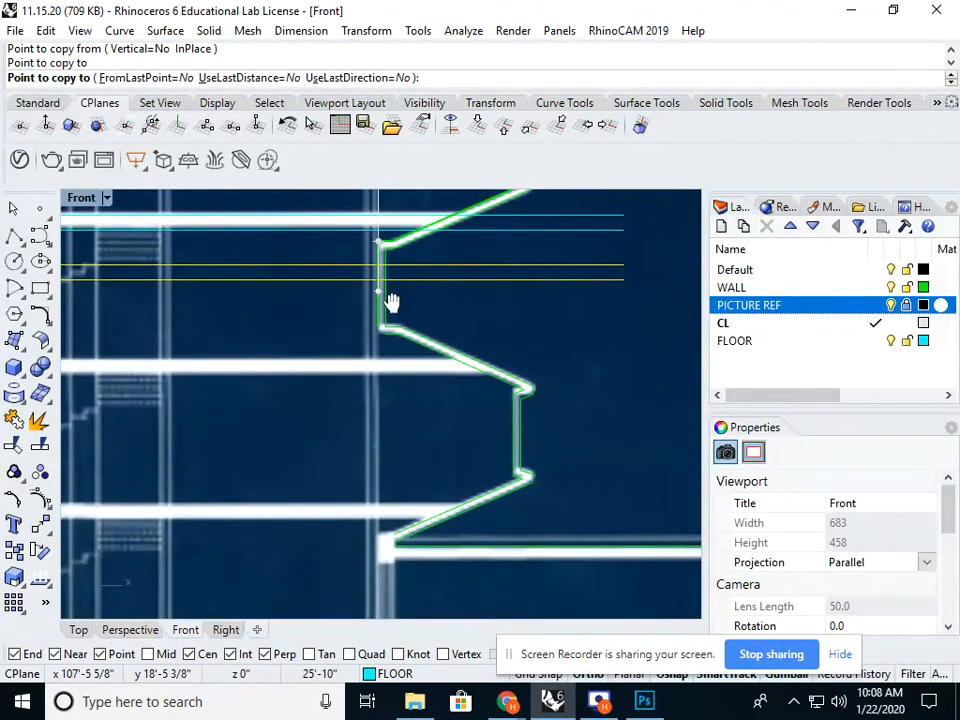
scroll(391, 303, "down", 4)
key("Return")
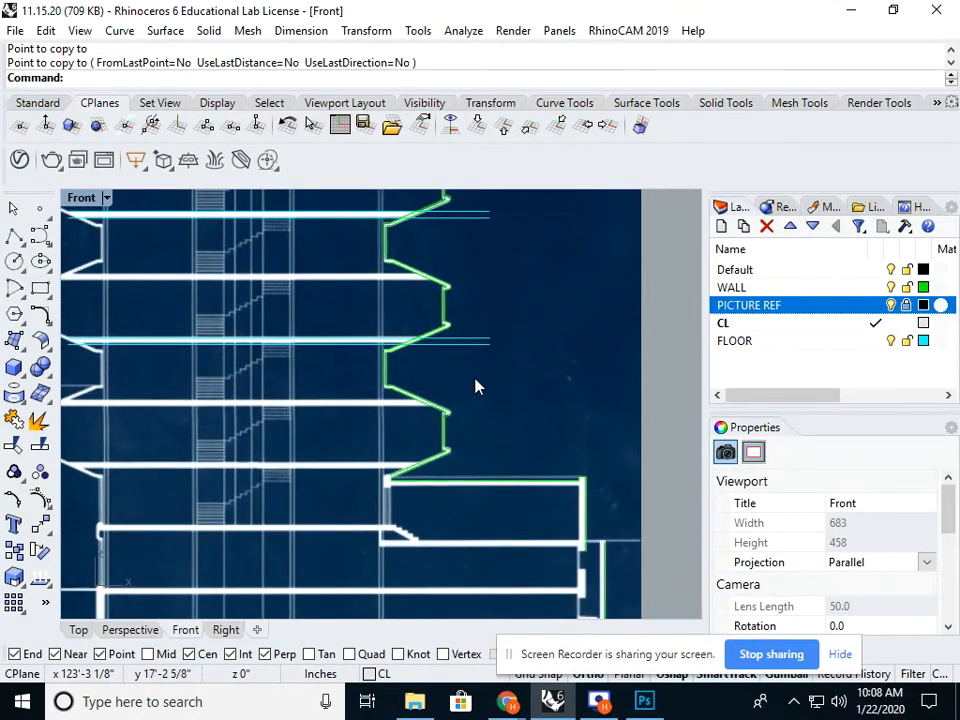
Step: Draw a vertical guide line from the outer end of the upper floor's top line to the lower floor's bottom line end
right_click_drag(425, 345, 433, 418)
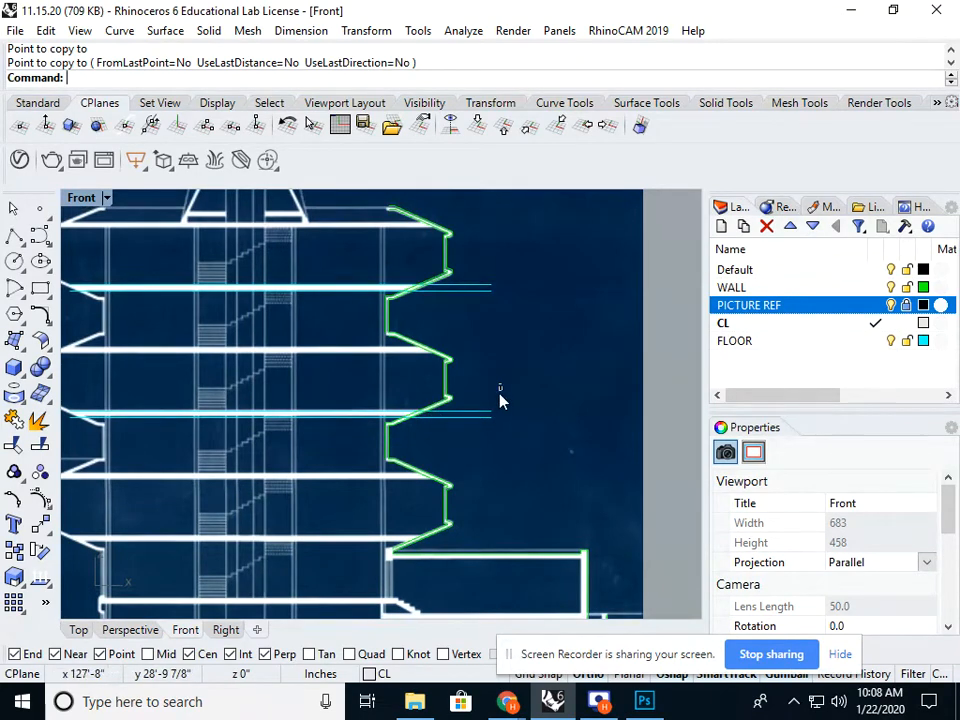
left_click(14, 235)
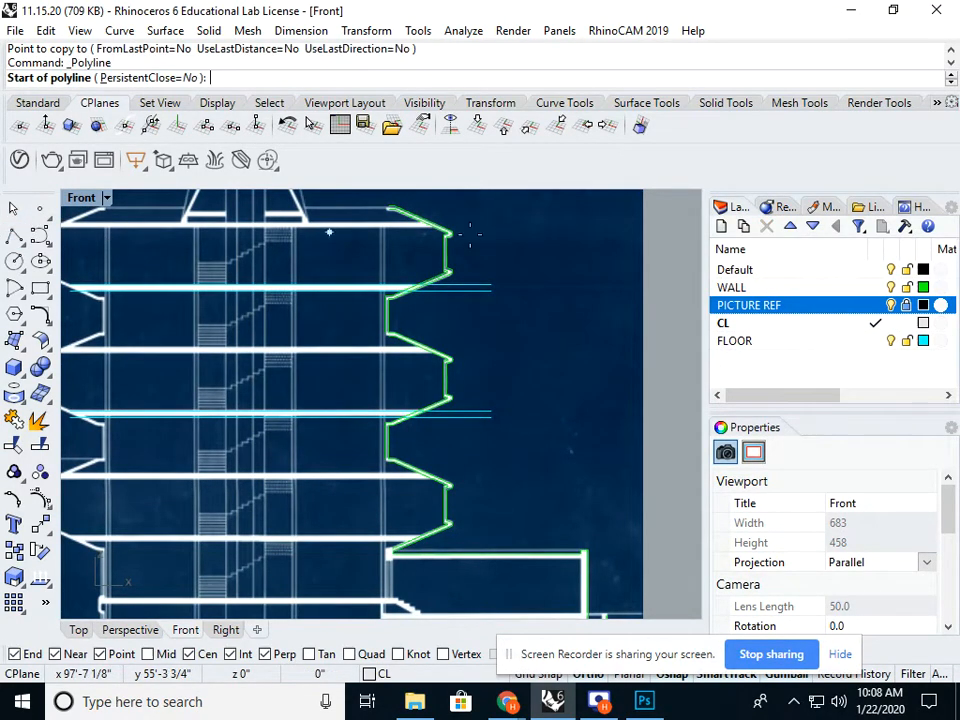
scroll(531, 279, "up", 3)
left_click(471, 287)
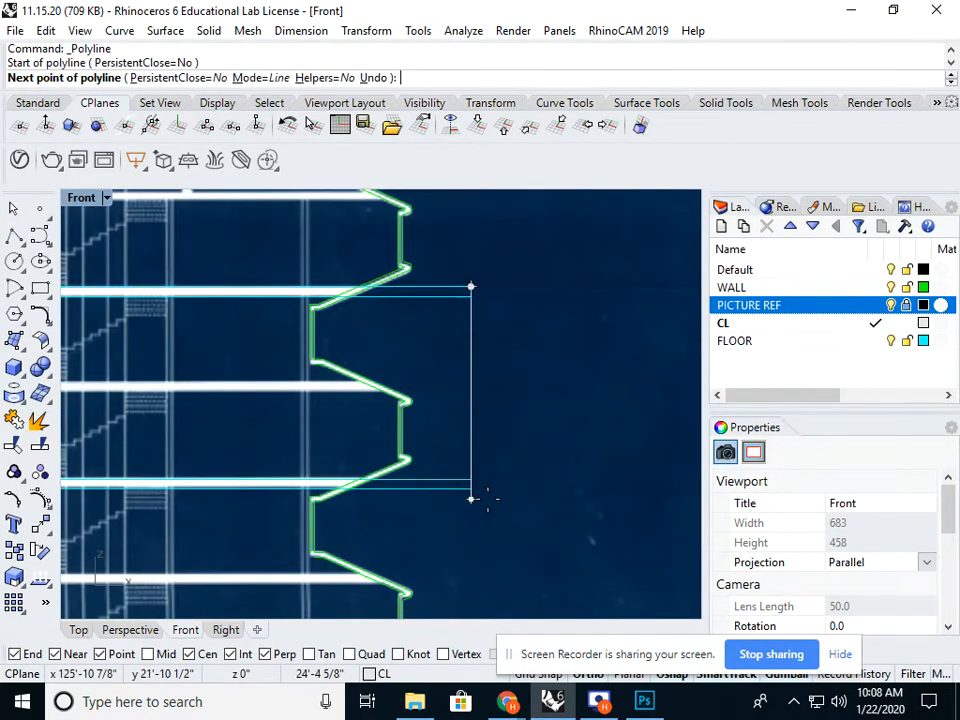
left_click(471, 495)
key("Return")
key("Return")
scroll(463, 381, "down", 2)
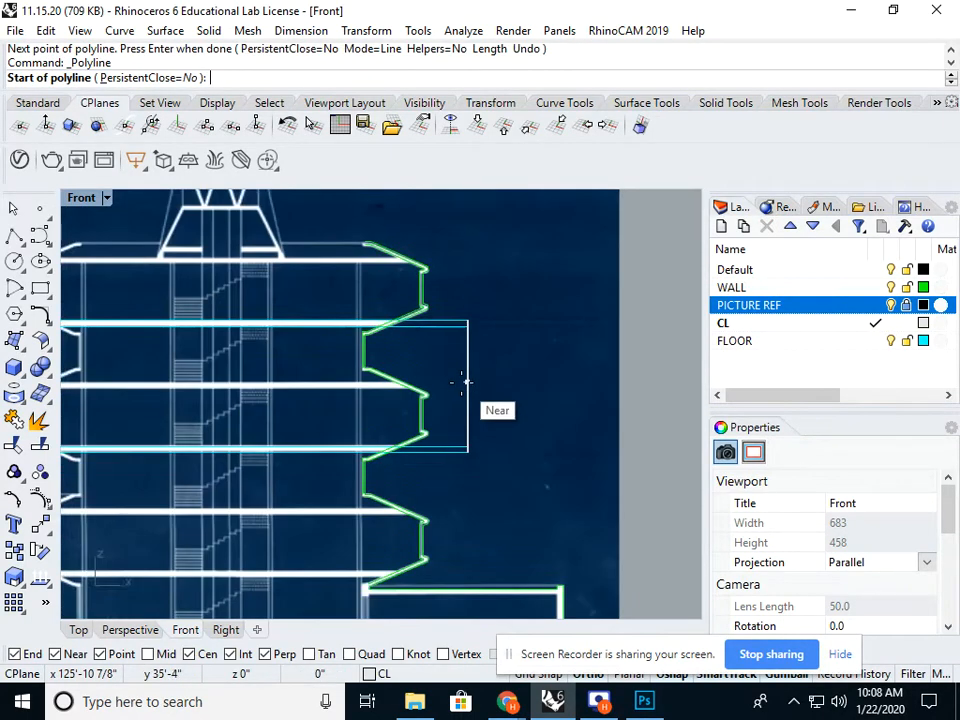
right_click_drag(467, 382, 504, 381)
key("Escape")
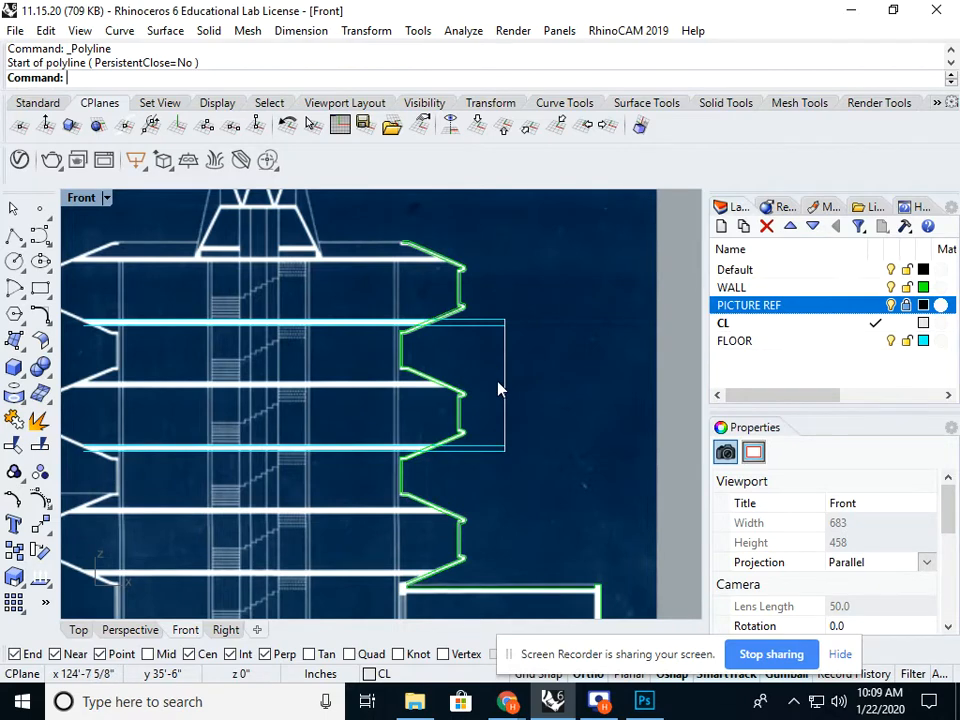
scroll(510, 430, "up", 2)
key("Return")
scroll(491, 456, "up", 2)
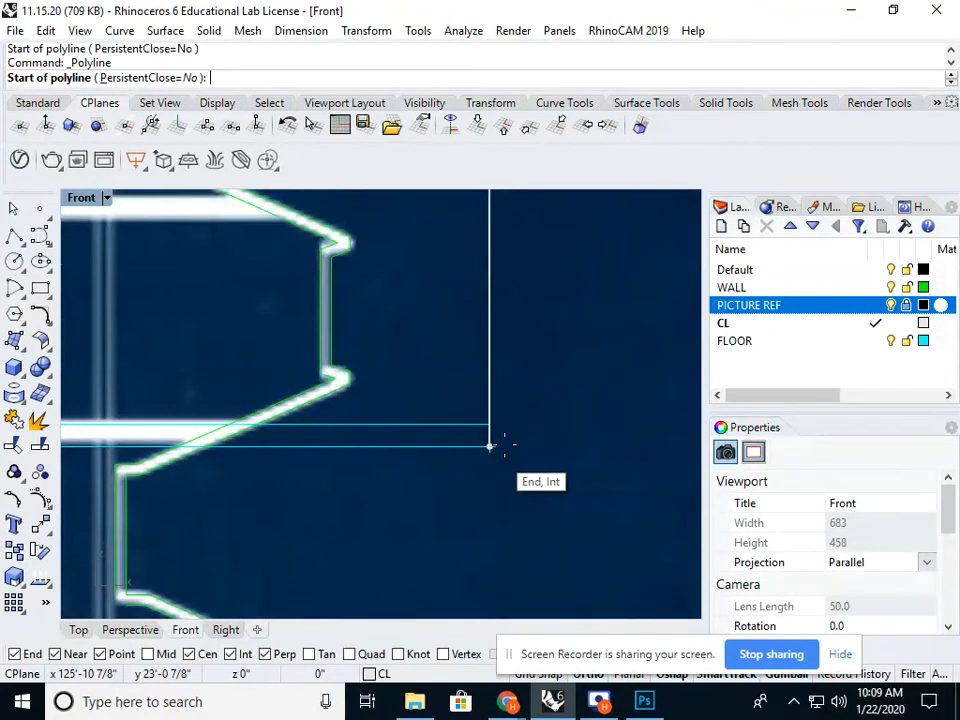
scroll(506, 386, "down", 4)
key("Escape")
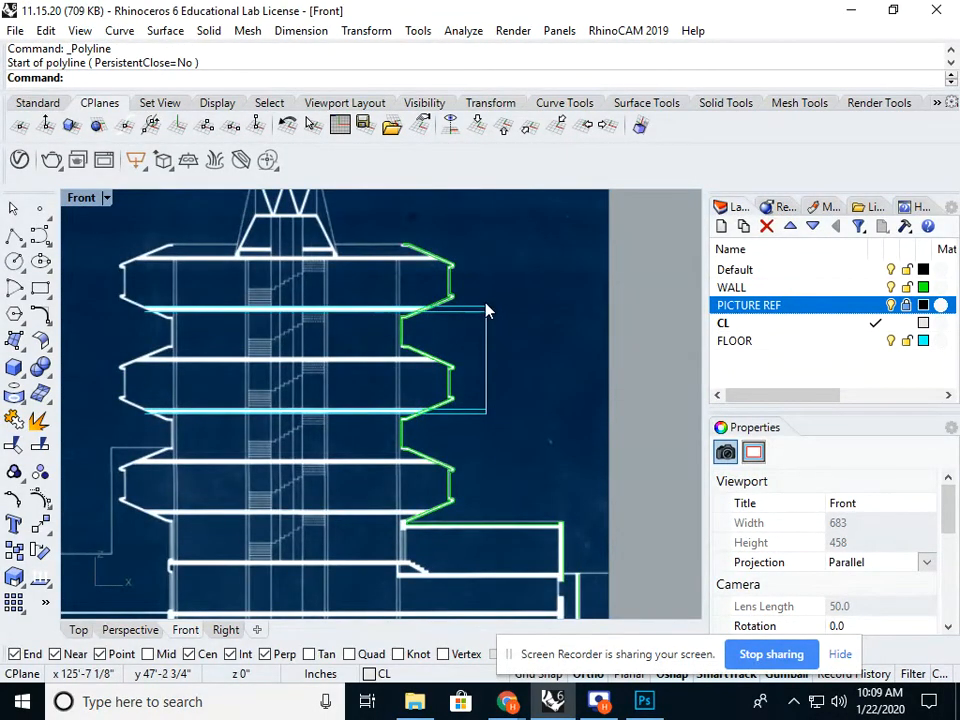
Step: Close the lower floor slab's outer end with a short vertical line between its two cyan lines
scroll(487, 311, "up", 2)
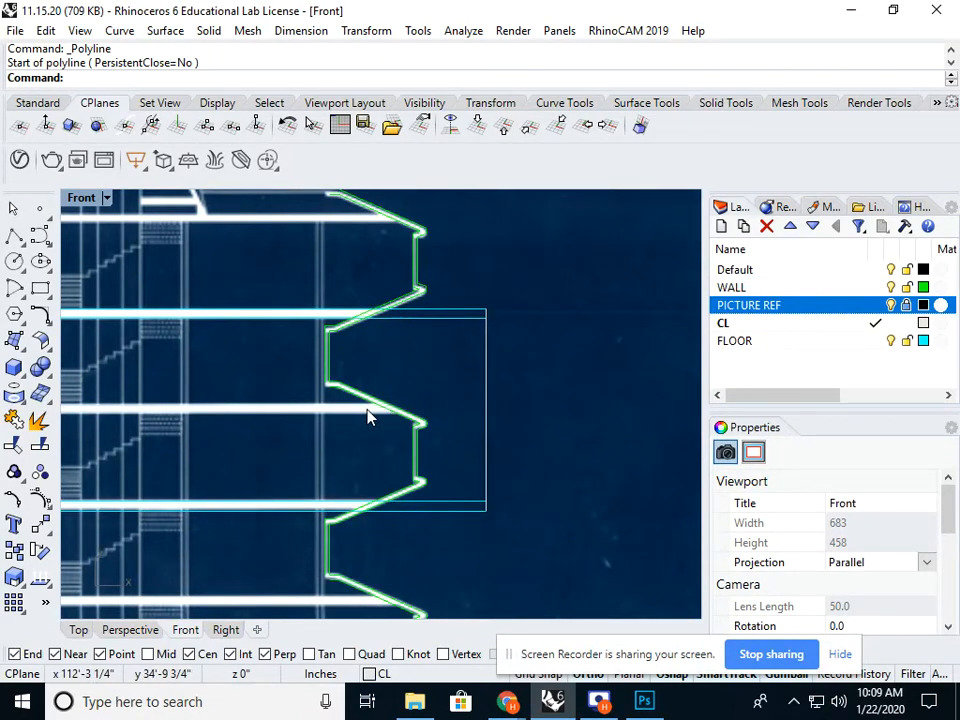
scroll(400, 450, "up", 3)
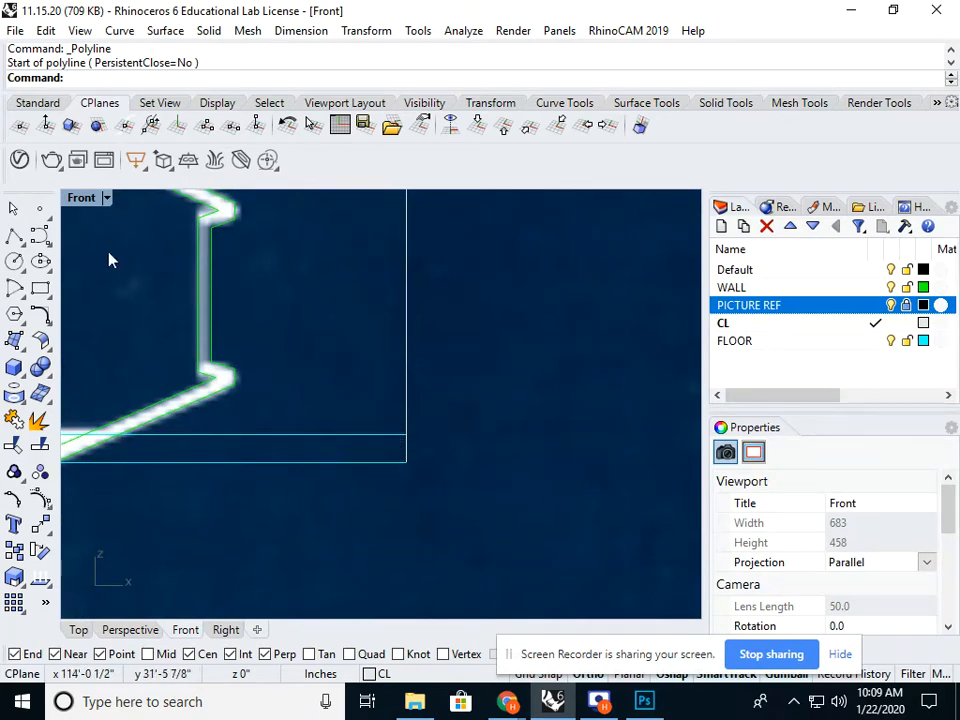
left_click(14, 234)
left_click(406, 461)
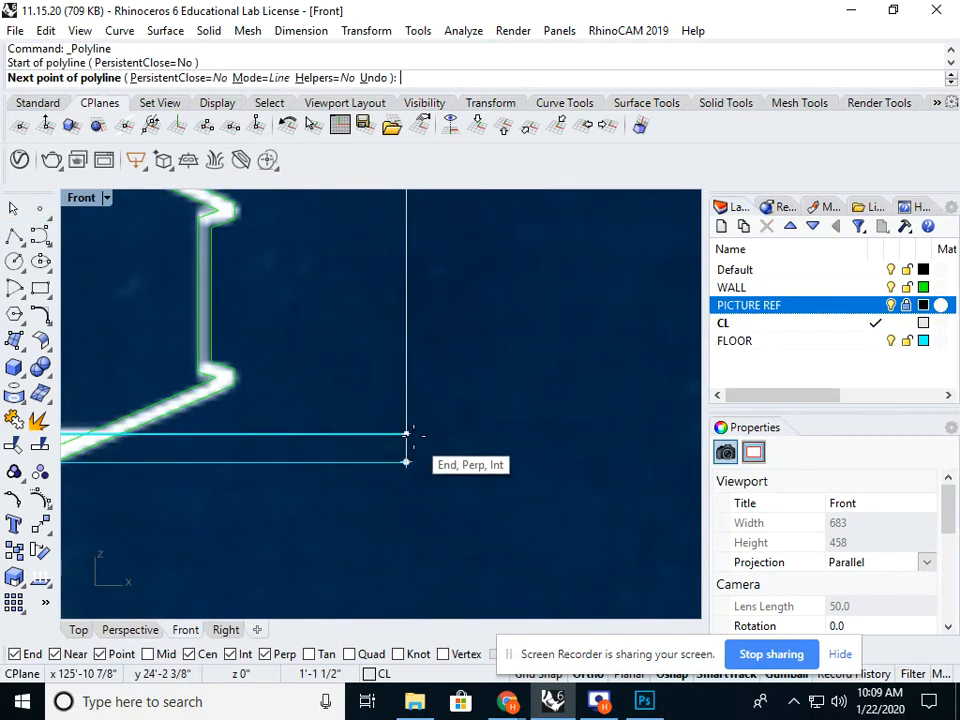
left_click(407, 434)
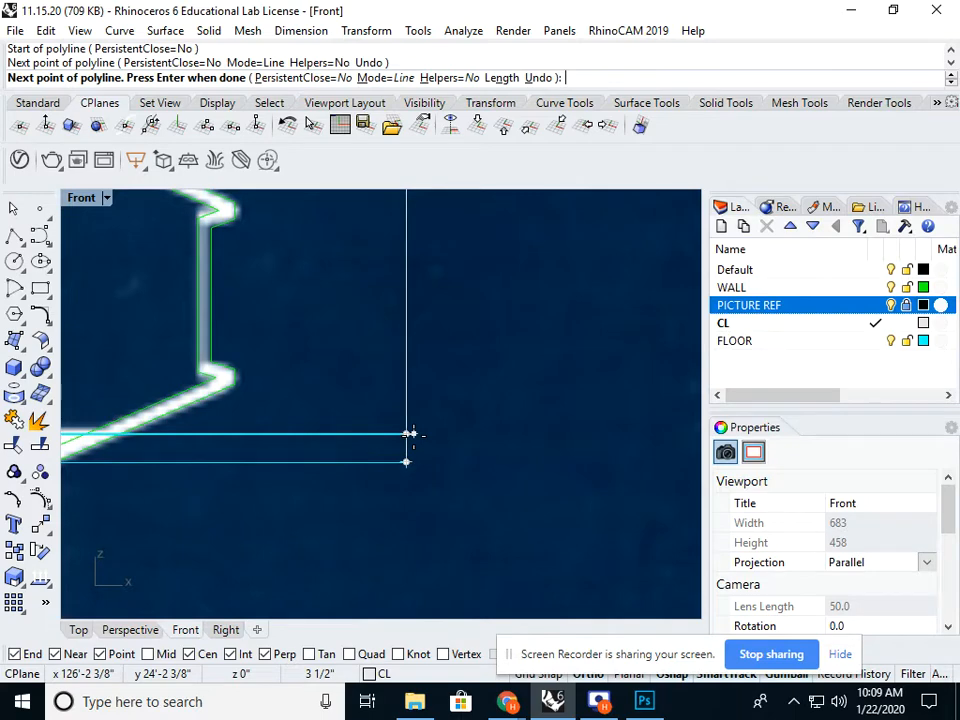
key("Return")
Step: With Mid snap on and Cen off, copy the lower slab's two lines and end line from its midpoint to the long guide line's midpoint
scroll(414, 454, "down", 5)
scroll(482, 458, "up", 10)
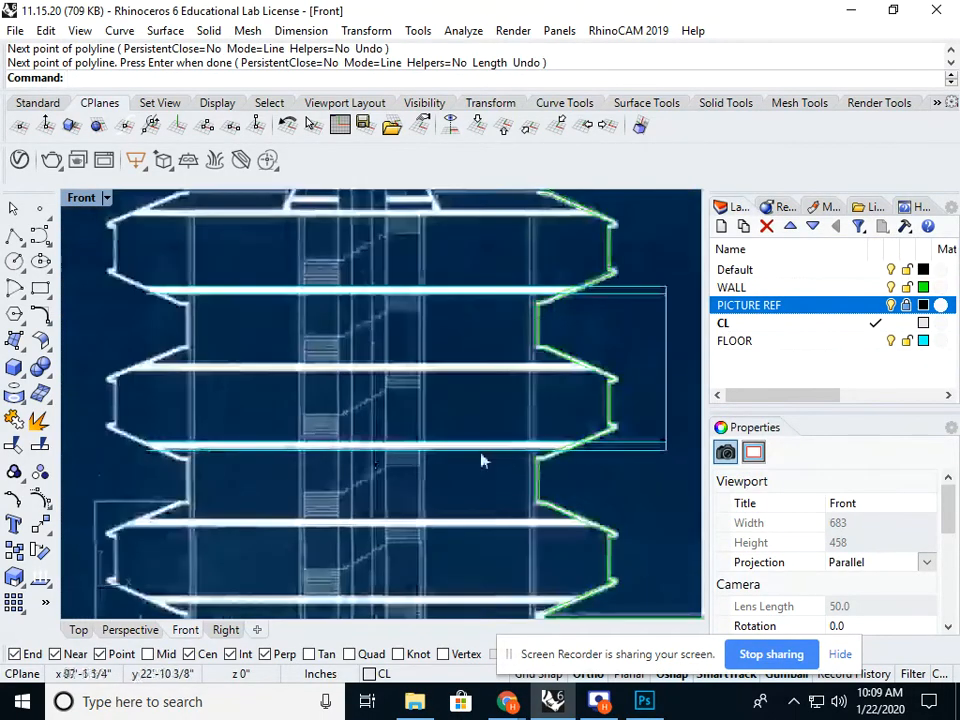
left_click(508, 450)
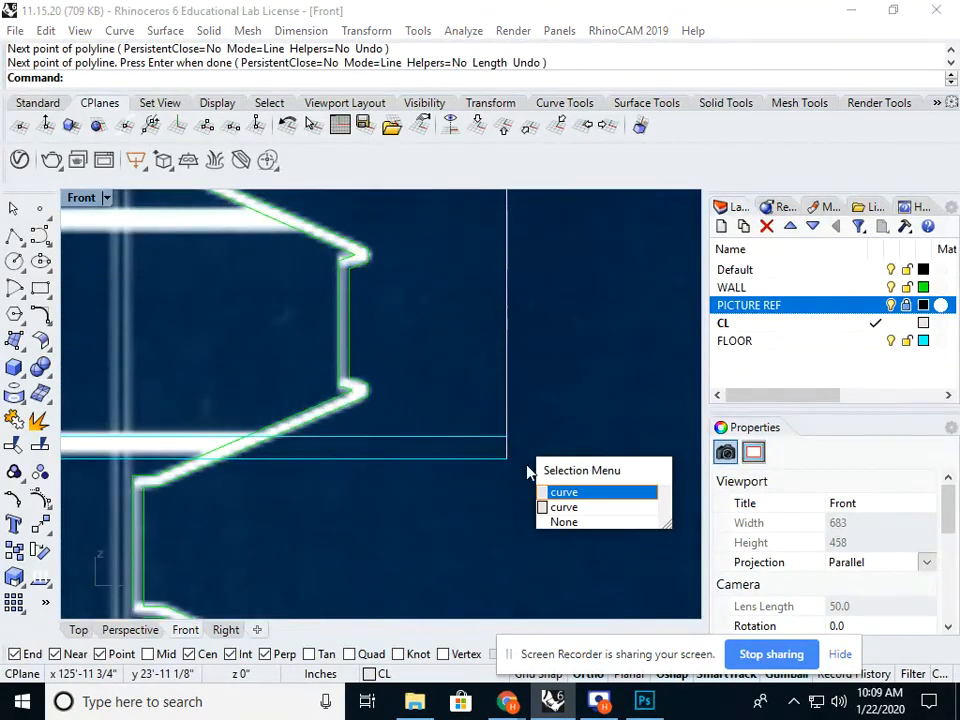
left_click(564, 509)
scroll(470, 490, "up", 5)
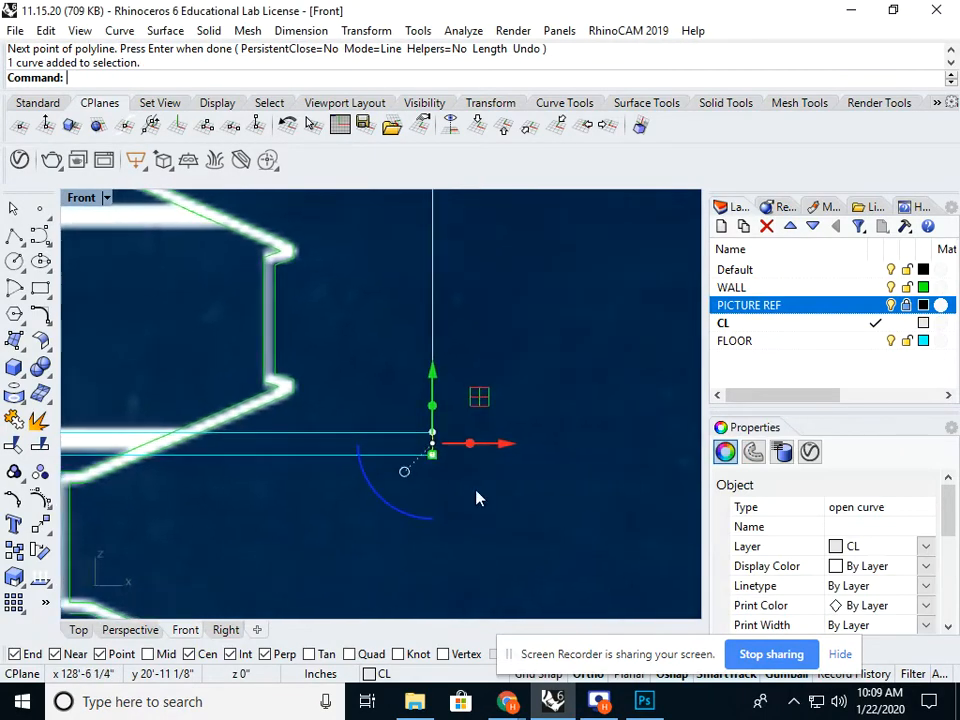
left_click(400, 424, "shift")
left_click(381, 478, "shift")
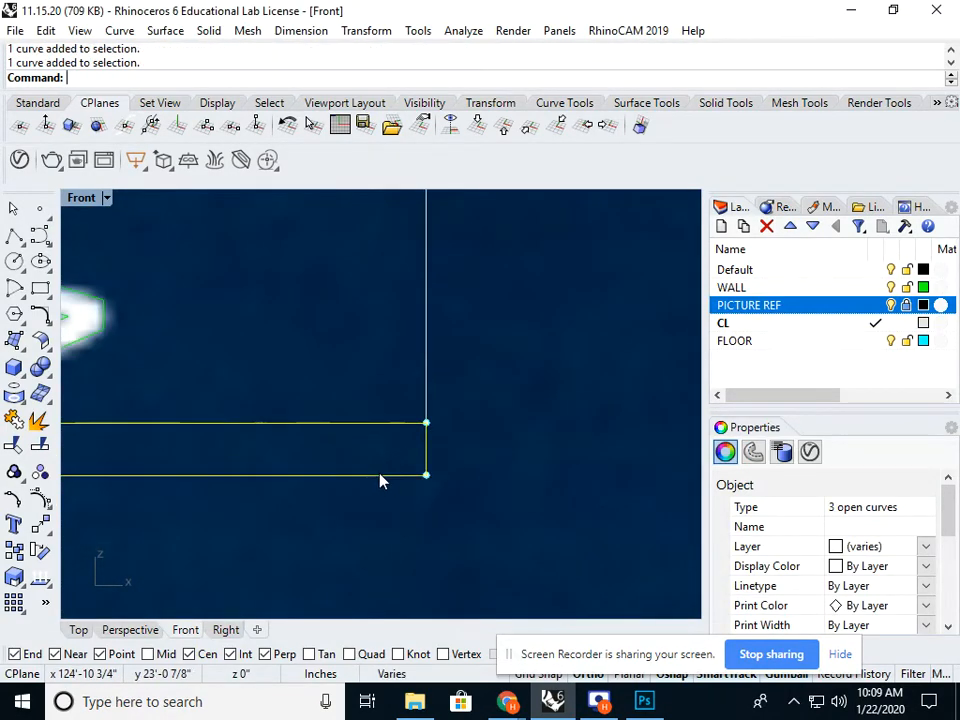
scroll(390, 467, "down", 8)
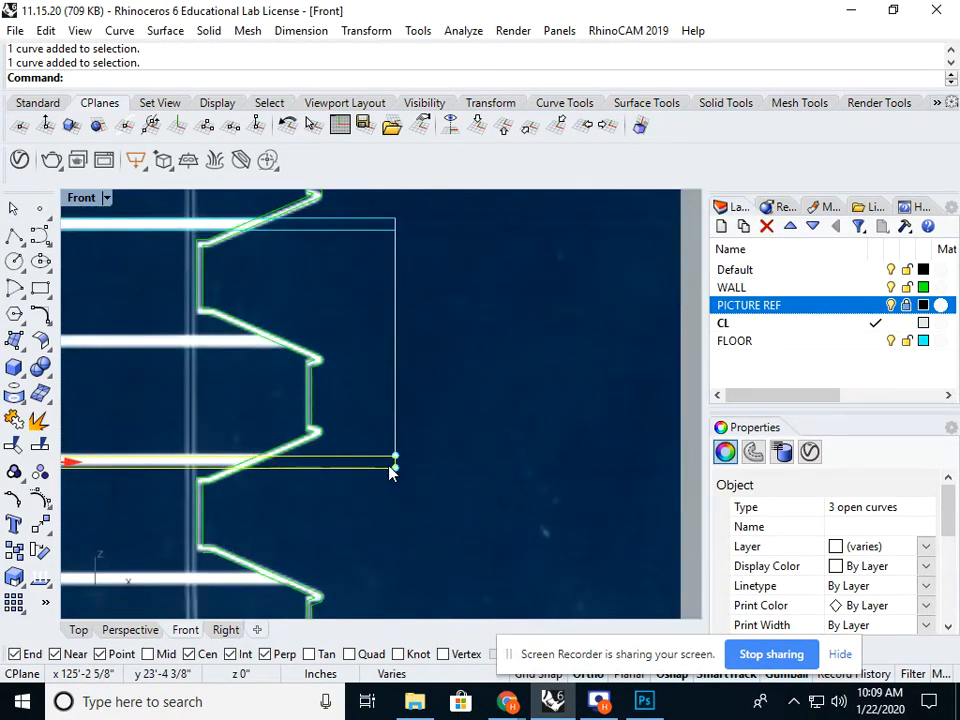
key("Return")
scroll(392, 462, "up", 6)
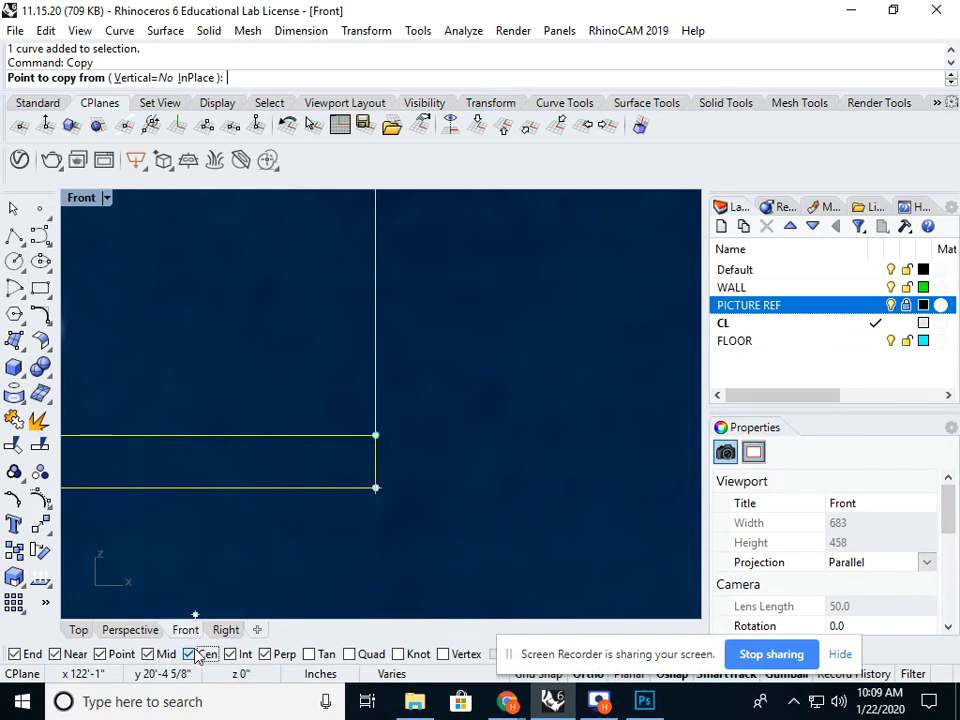
left_click(197, 655)
left_click(377, 461)
scroll(378, 462, "down", 6)
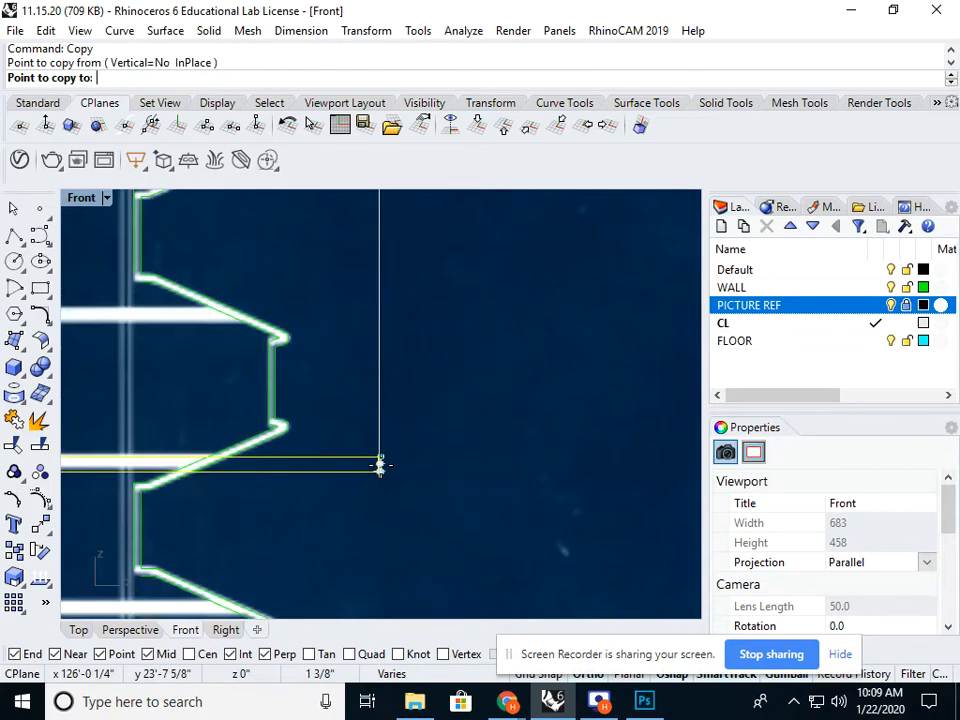
right_click_drag(382, 465, 380, 571)
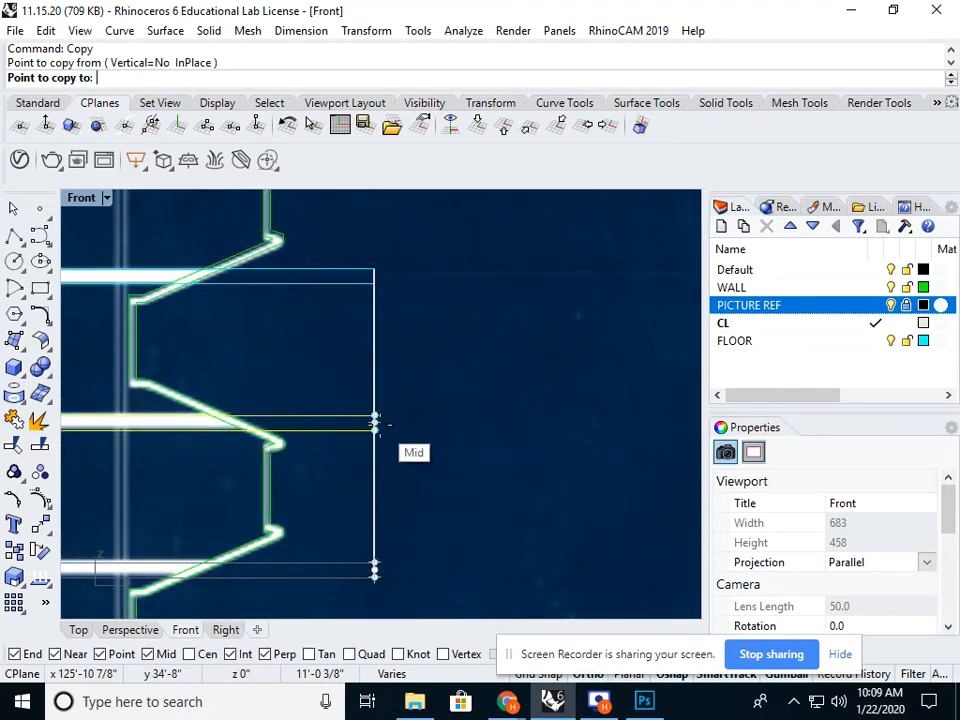
left_click(377, 424)
scroll(374, 434, "down", 6)
key("Escape")
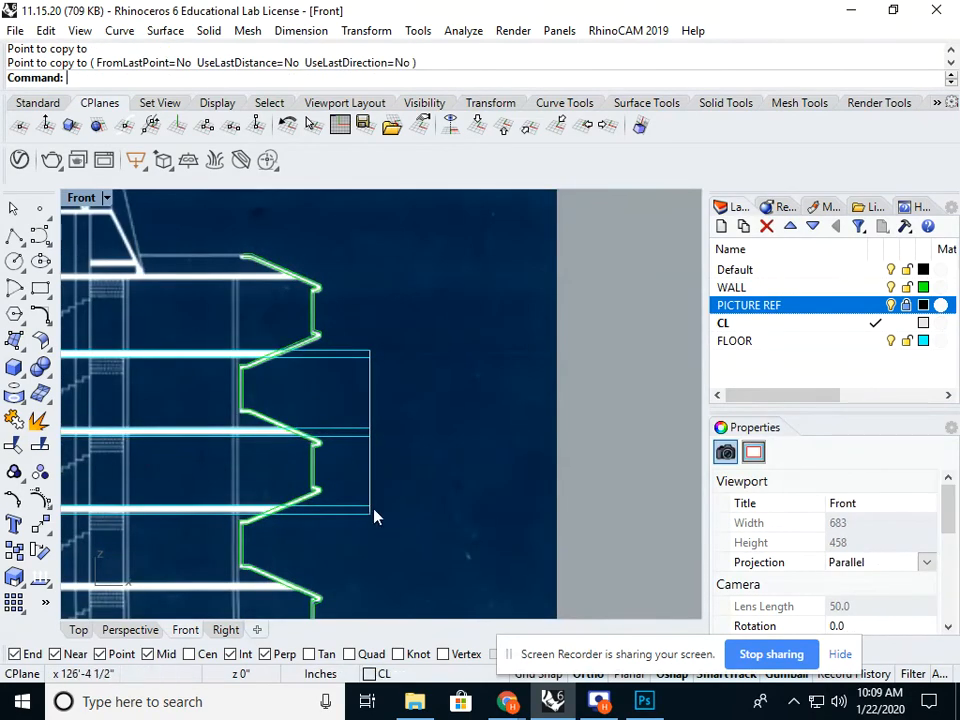
Step: Delete the middle slab's short end line and the long vertical guide line
scroll(360, 421, "up", 8)
left_click(384, 462)
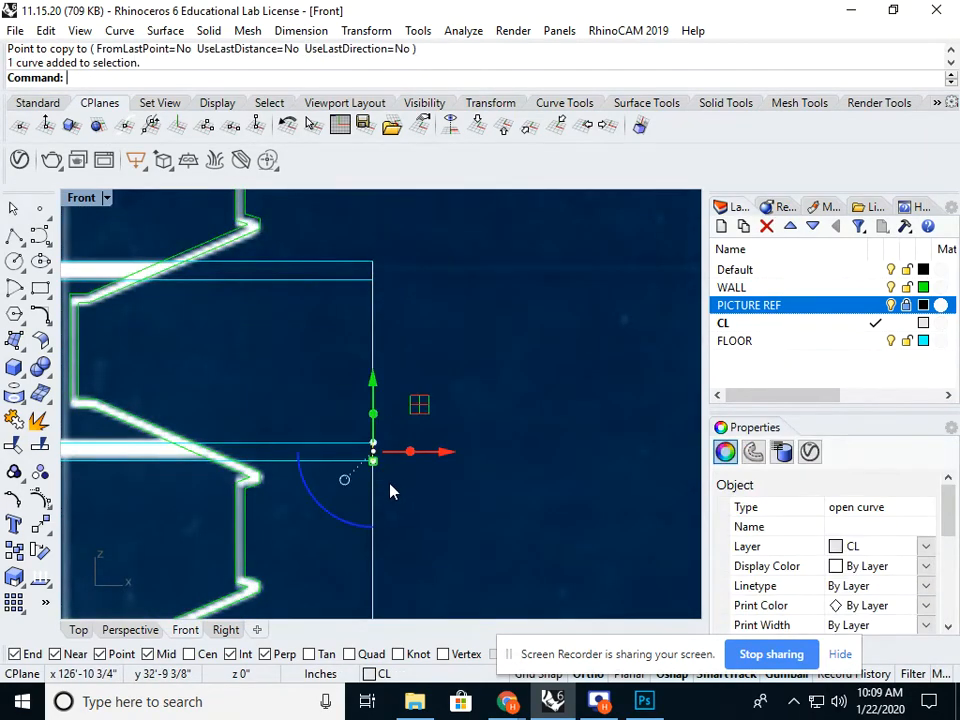
key("Delete")
scroll(386, 488, "down", 5)
left_click(379, 499)
key("Delete")
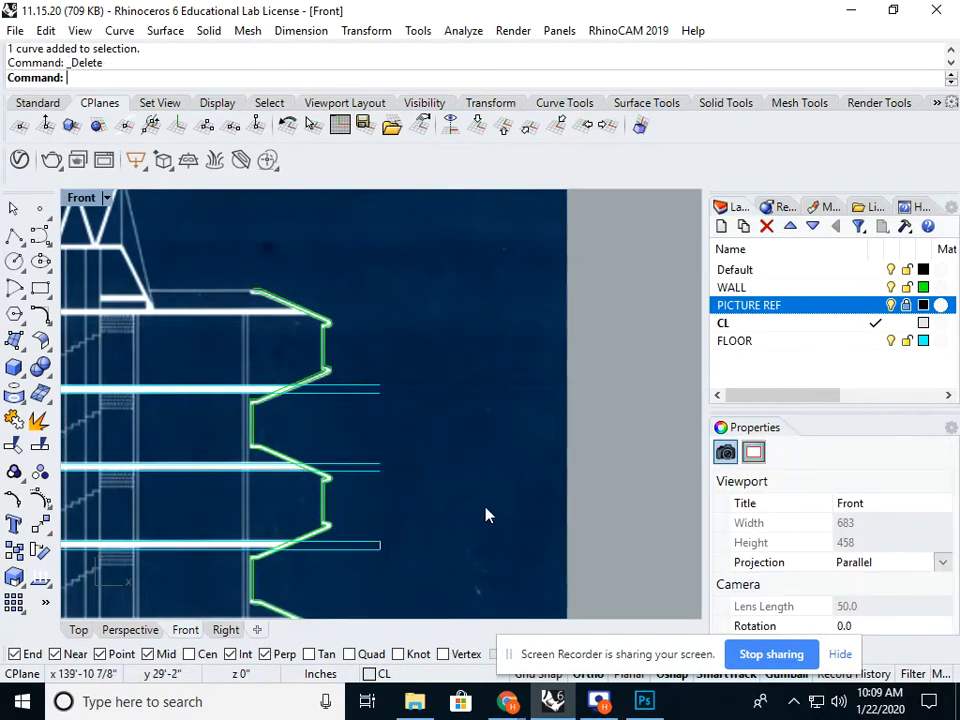
Step: Copy the upper slab's two lines up to the roof level, using the line ends of the middle and upper slabs as copy points
scroll(486, 514, "down", 4)
right_click_drag(486, 514, 486, 487)
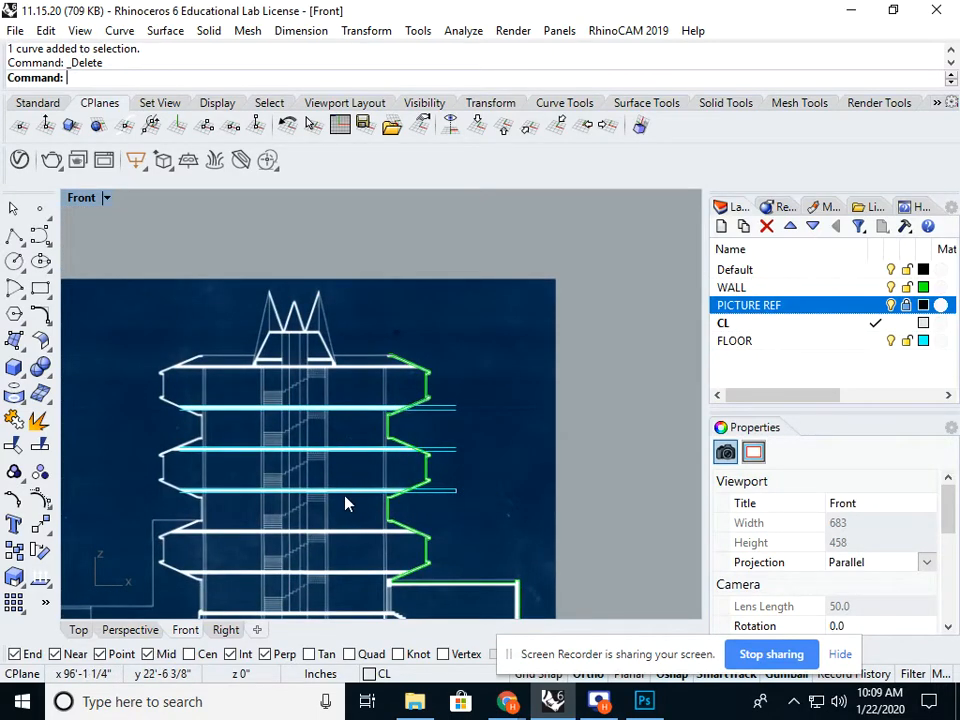
mouse_move(394, 459)
right_mouse_down()
mouse_move(319, 454)
mouse_move(345, 453)
right_mouse_up()
scroll(345, 453, "up", 5)
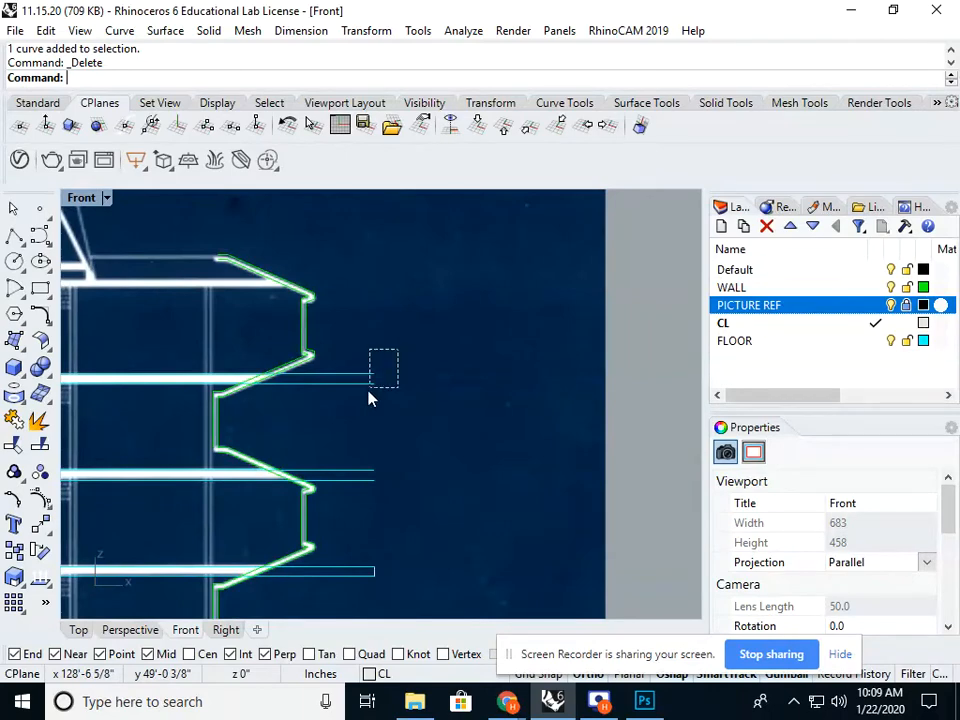
left_click_drag(369, 398, 363, 408)
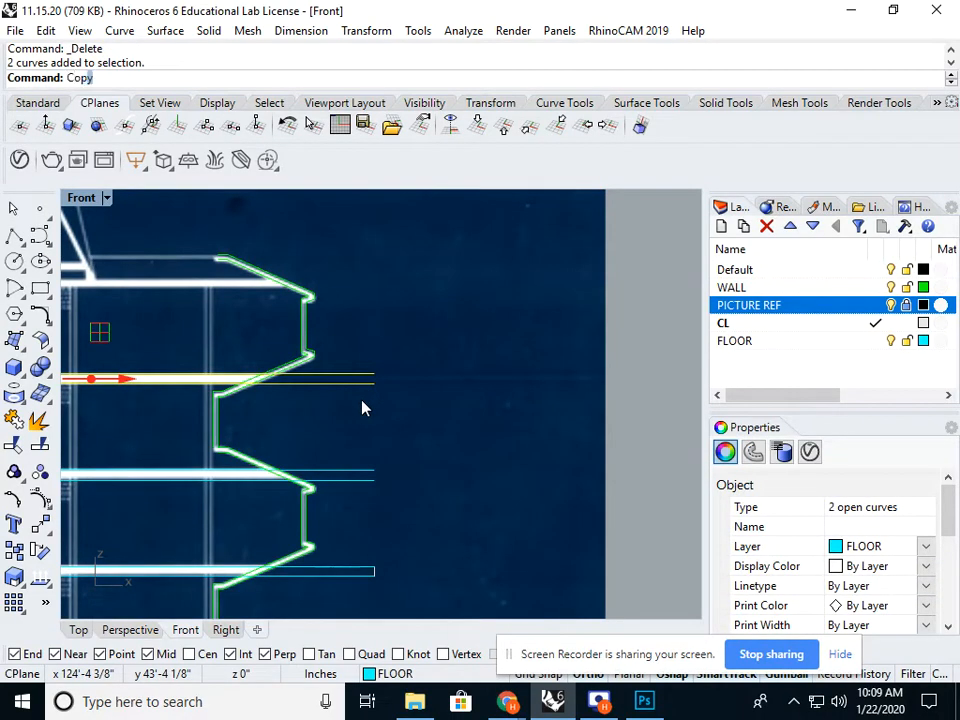
key("Return")
scroll(371, 469, "up", 1)
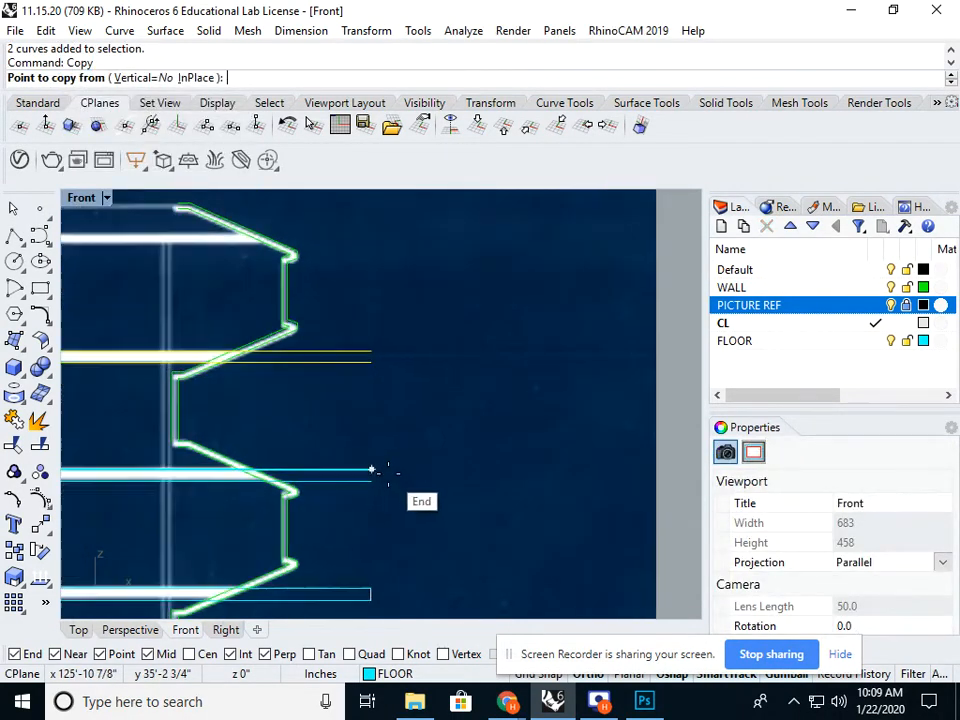
scroll(388, 473, "up", 4)
right_click_drag(397, 467, 376, 514)
scroll(394, 482, "down", 4)
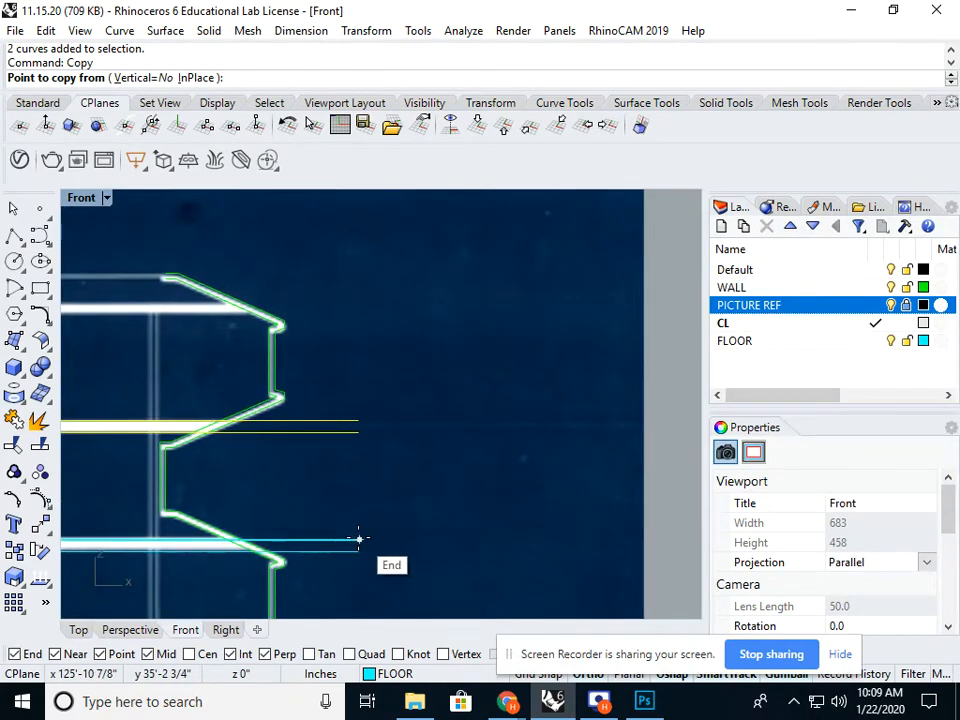
right_click_drag(359, 538, 422, 566)
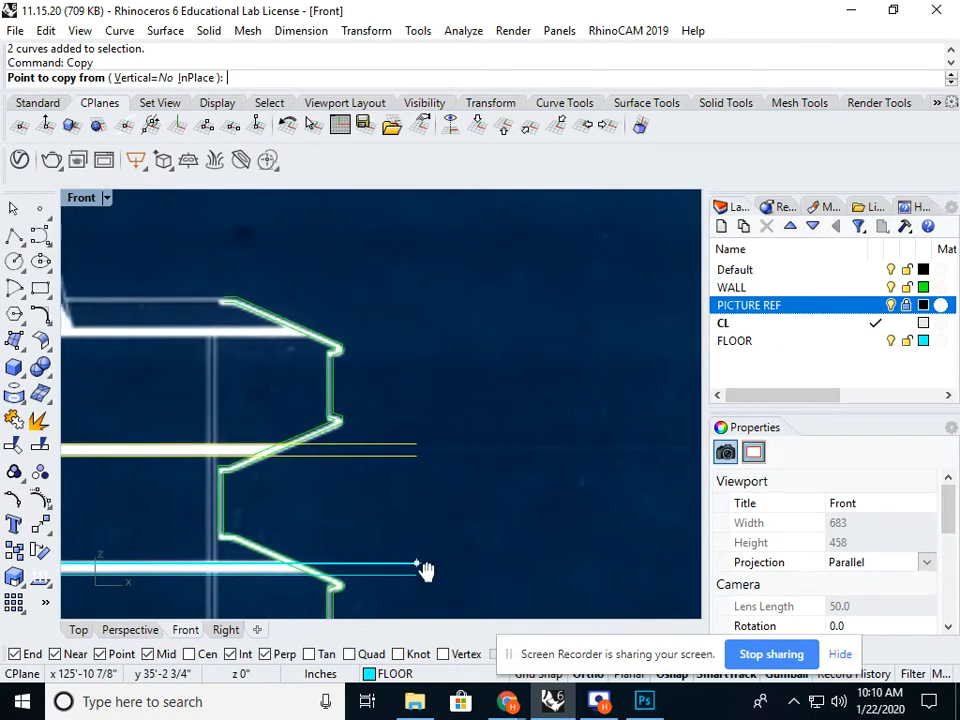
left_click(417, 562)
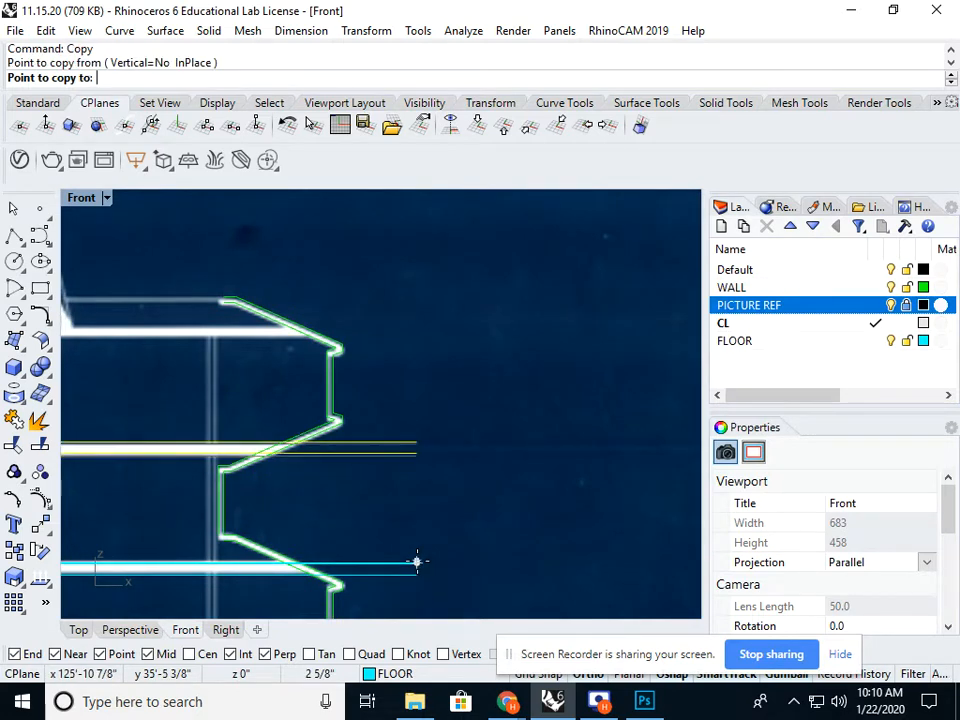
left_click(417, 443)
scroll(439, 441, "down", 5)
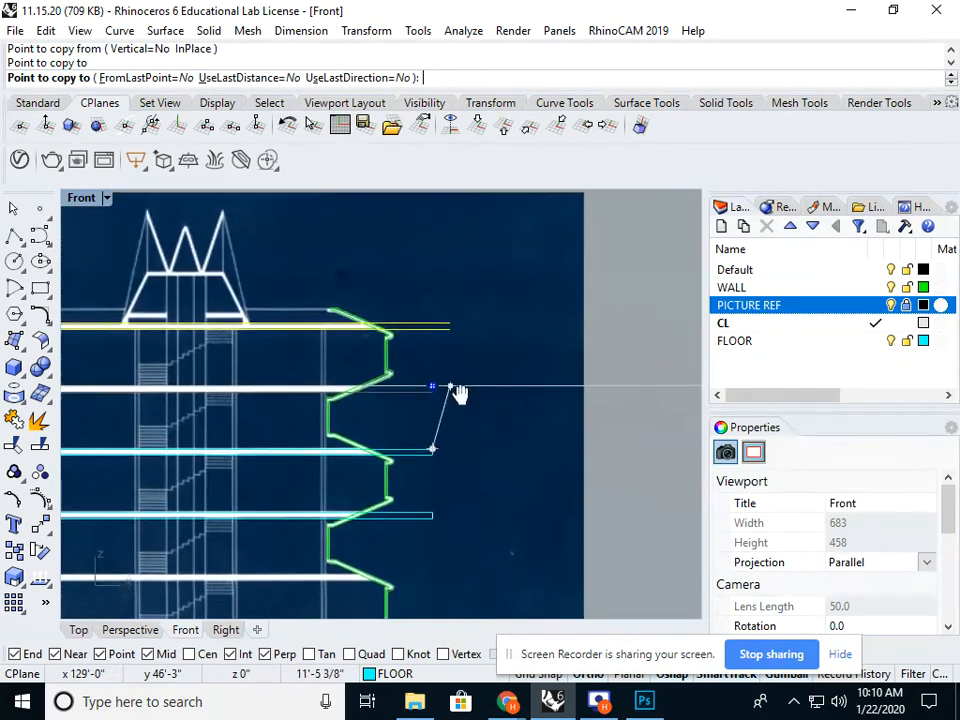
key("Return")
key("Escape")
Step: Delete the short vertical line closing the lowest slab's outer end
scroll(449, 473, "up", 3)
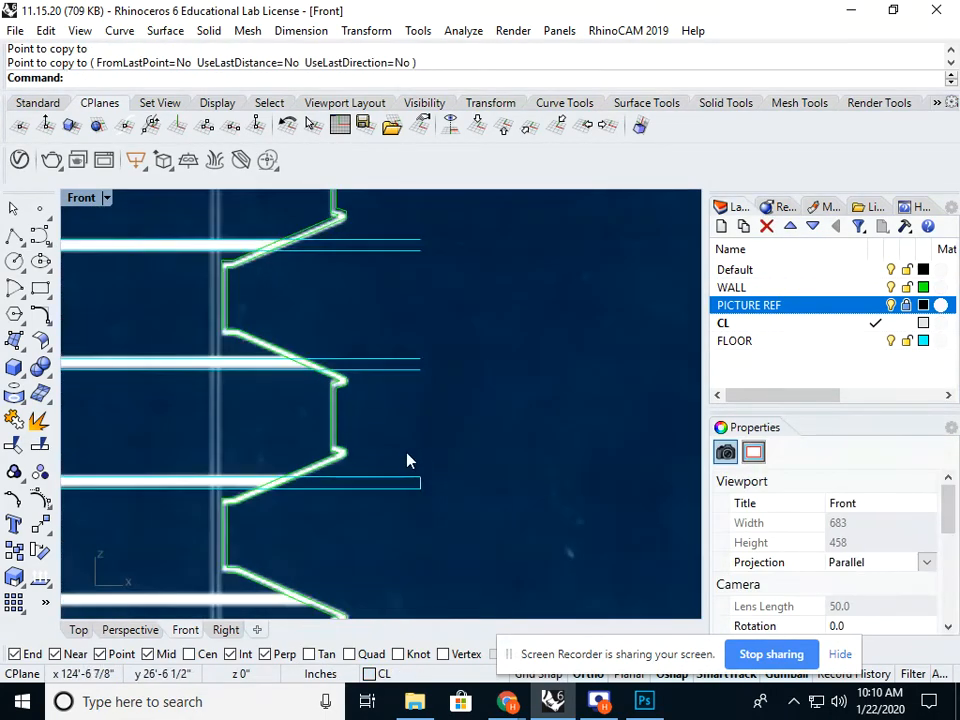
left_click(418, 482)
key("Delete")
Step: Copy the lowest slab's line pair down to the next two floor levels, with the end of the slab line above as base point
scroll(428, 520, "down", 6)
right_click_drag(428, 520, 407, 445)
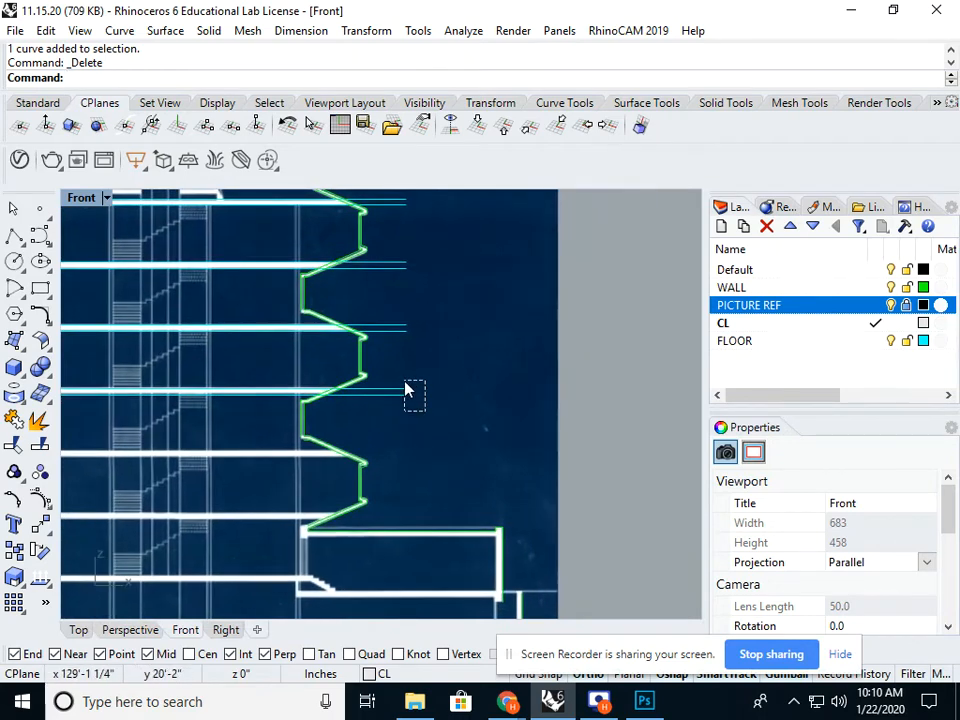
left_click_drag(405, 382, 394, 365)
right_click(431, 367)
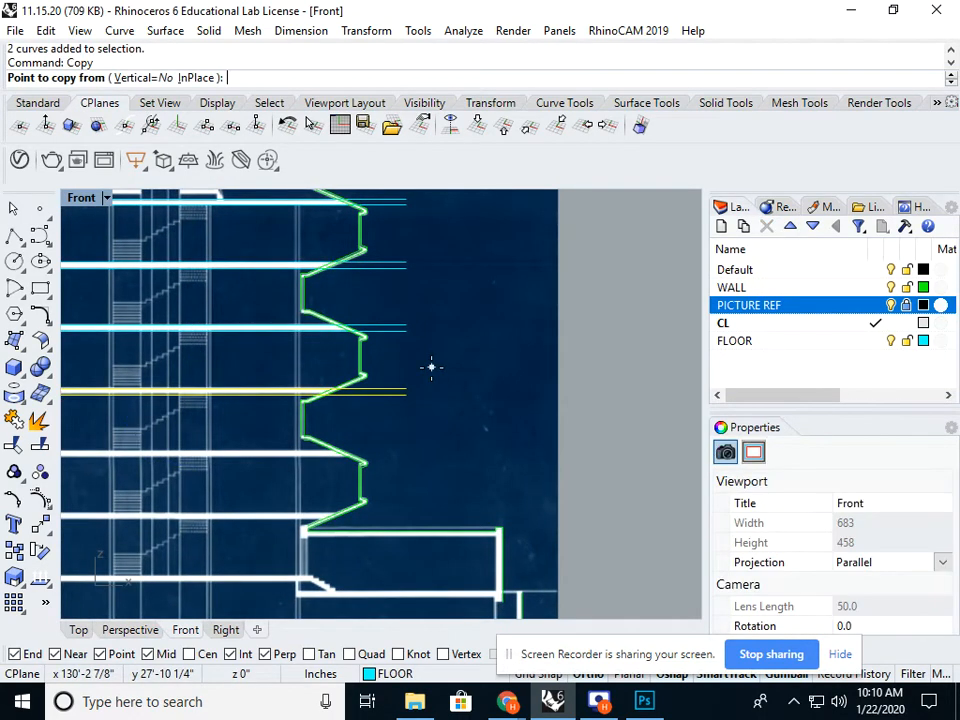
type("cop")
key("Return")
scroll(431, 367, "up", 2)
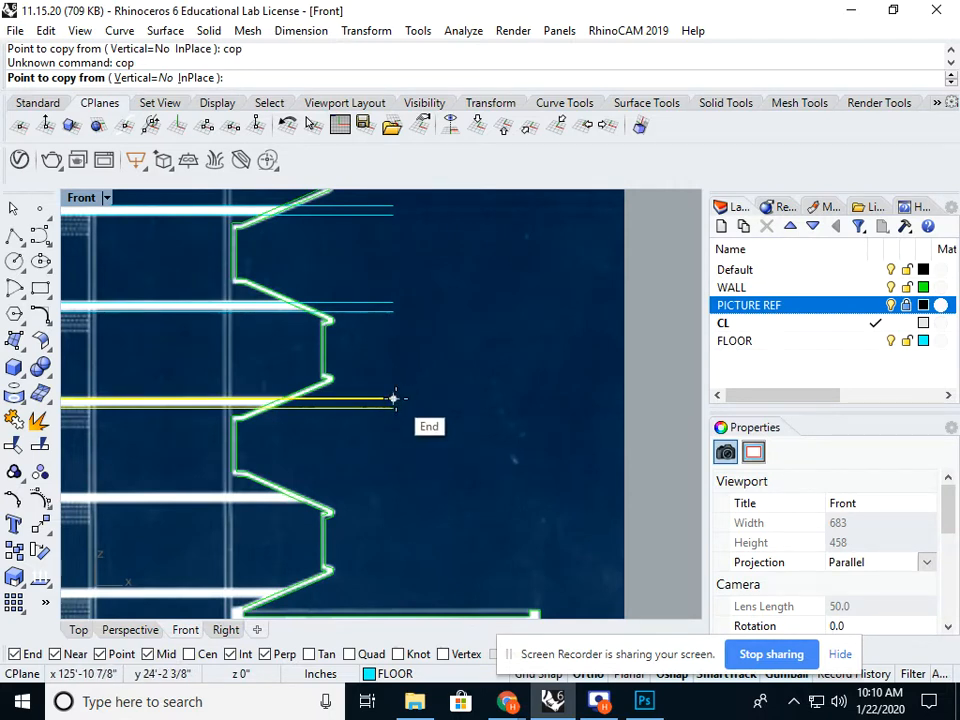
left_click(393, 300)
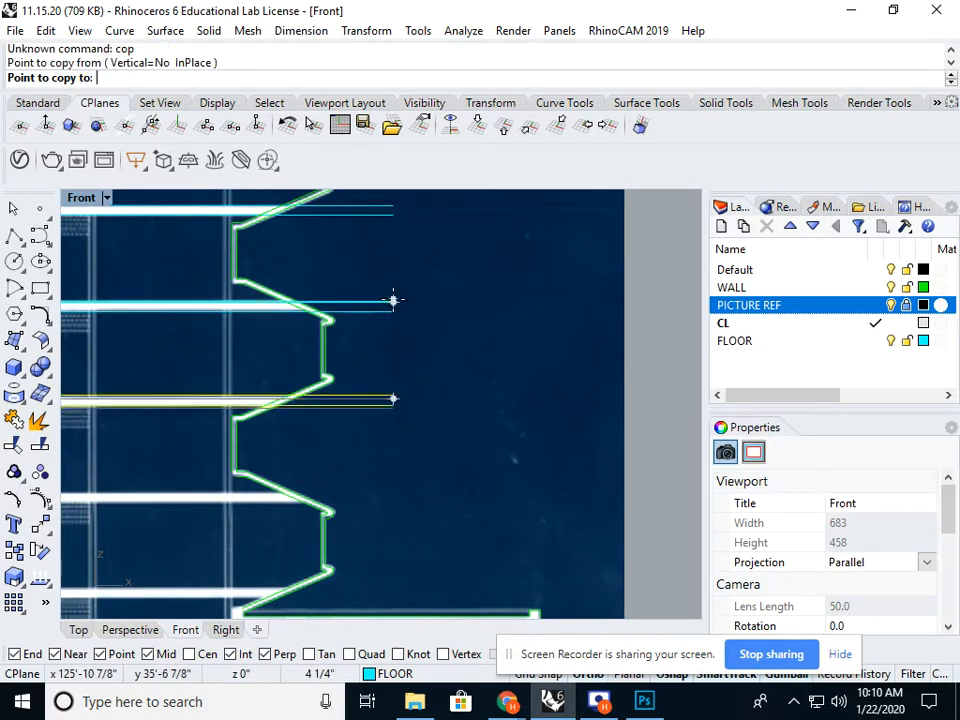
left_click(393, 398)
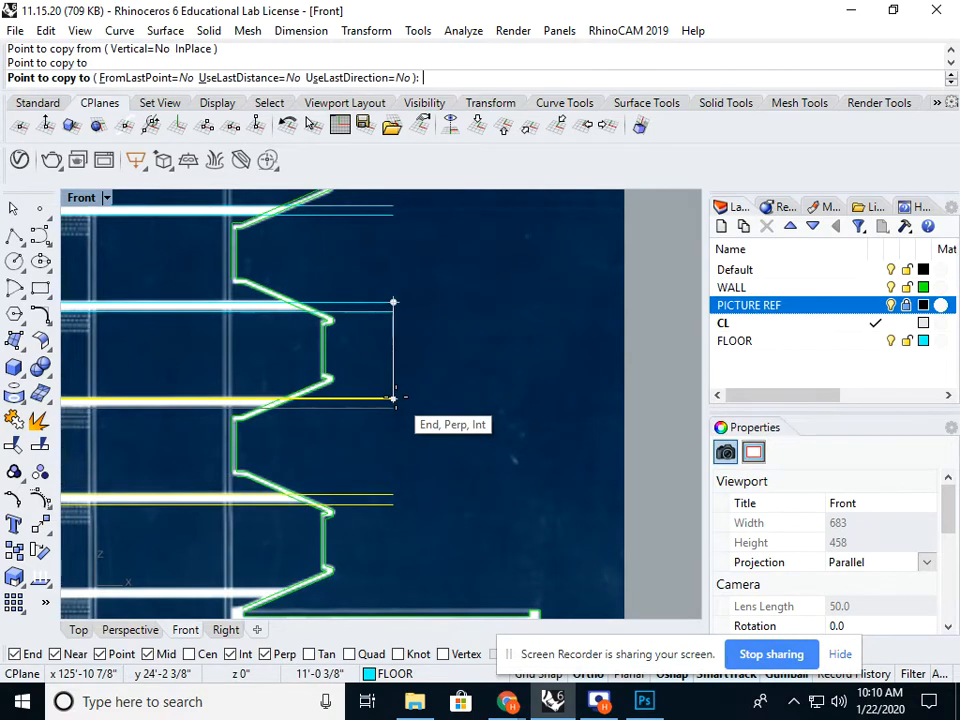
left_click(393, 495)
Step: Continue copying the slab line pair down to the three remaining levels, placing each copy one floor lower, and end the copy
right_click_drag(407, 499, 407, 370)
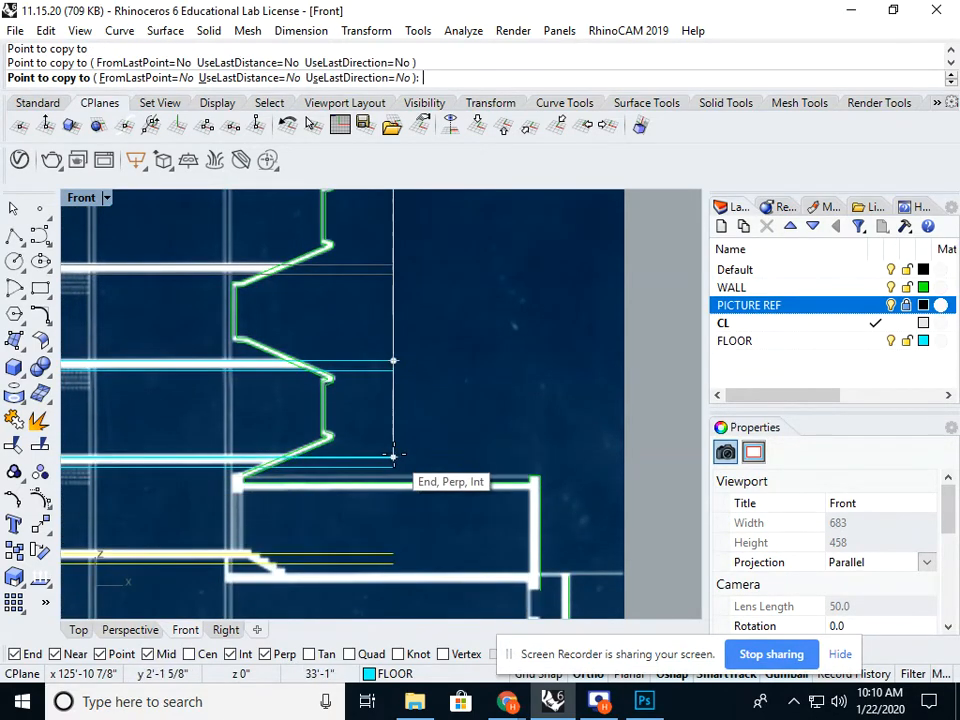
left_click(393, 456)
scroll(393, 456, "down", 2)
scroll(405, 400, "down", 2)
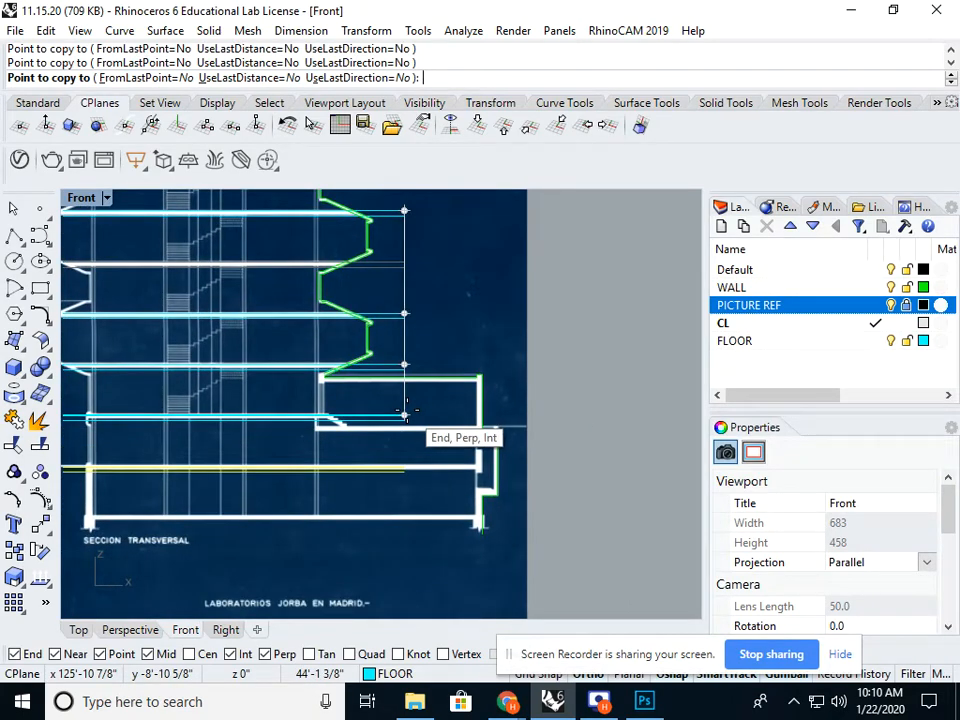
left_click(405, 413)
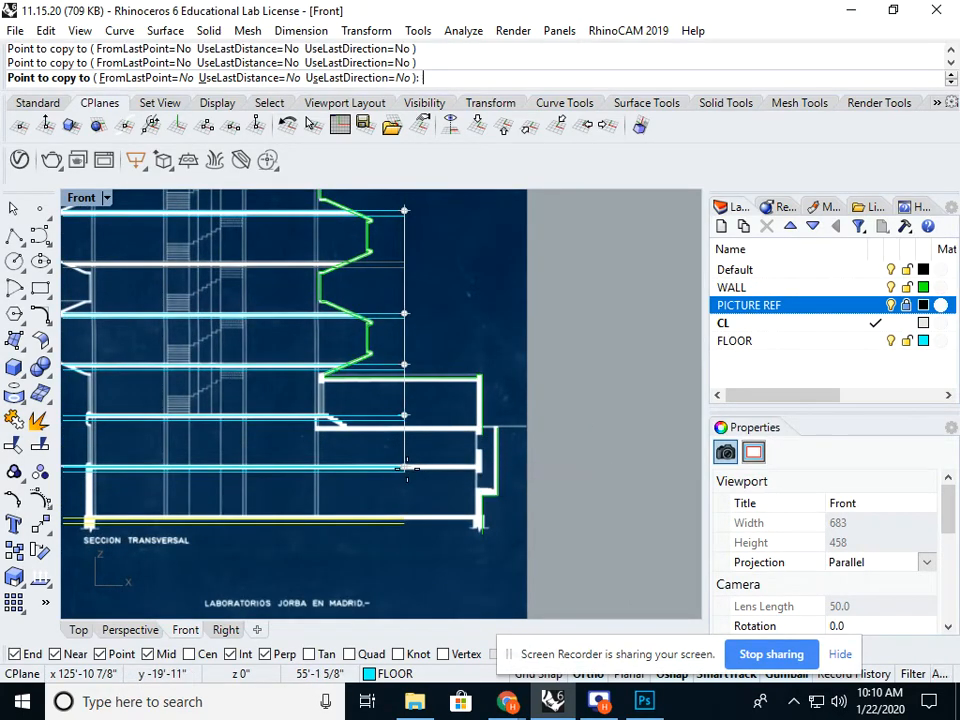
left_click(405, 468)
key("Escape")
key("Escape")
Step: Examine how the copied floor lines align with the blueprint slabs over the whole height of the tower
scroll(419, 469, "down", 9)
scroll(306, 466, "up", 9)
right_click_drag(419, 469, 351, 455)
scroll(306, 452, "down", 8)
scroll(336, 353, "up", 10)
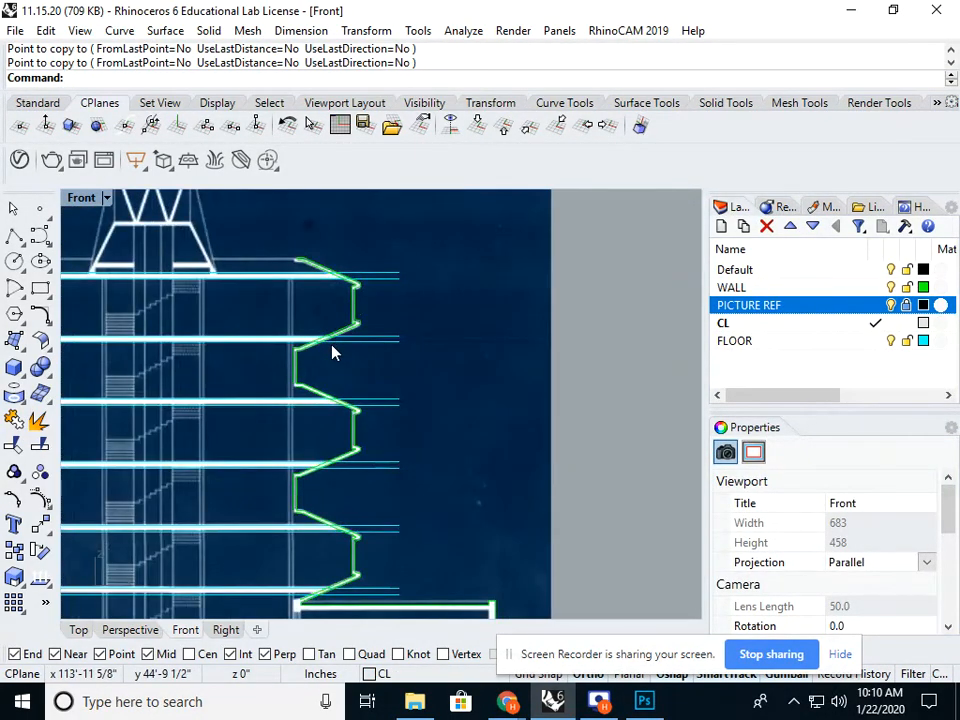
scroll(340, 355, "down", 5)
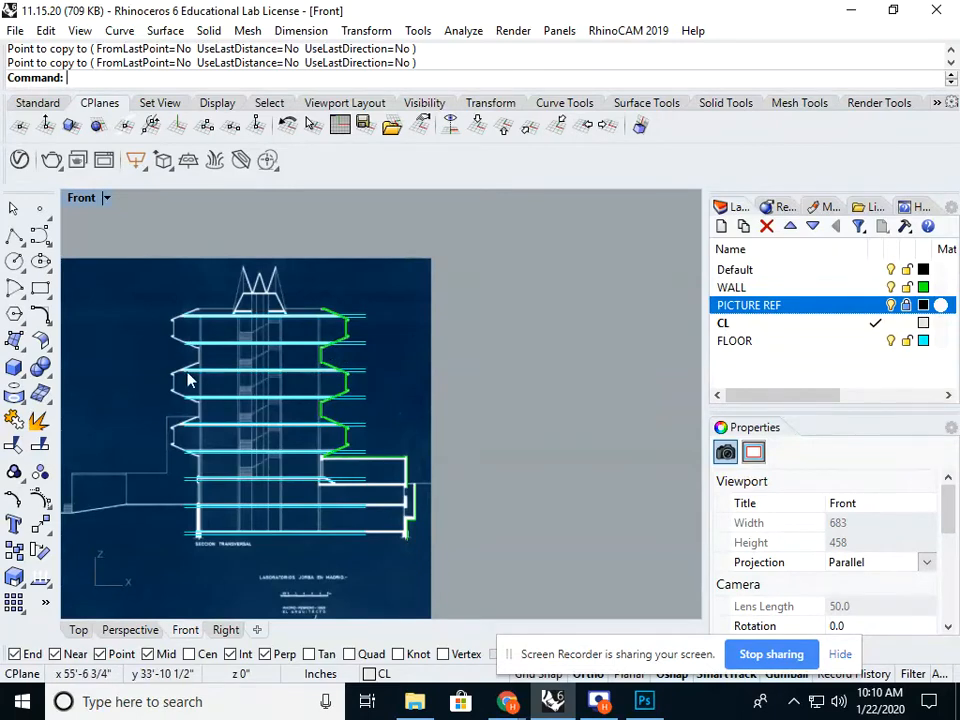
scroll(180, 300, "up", 2)
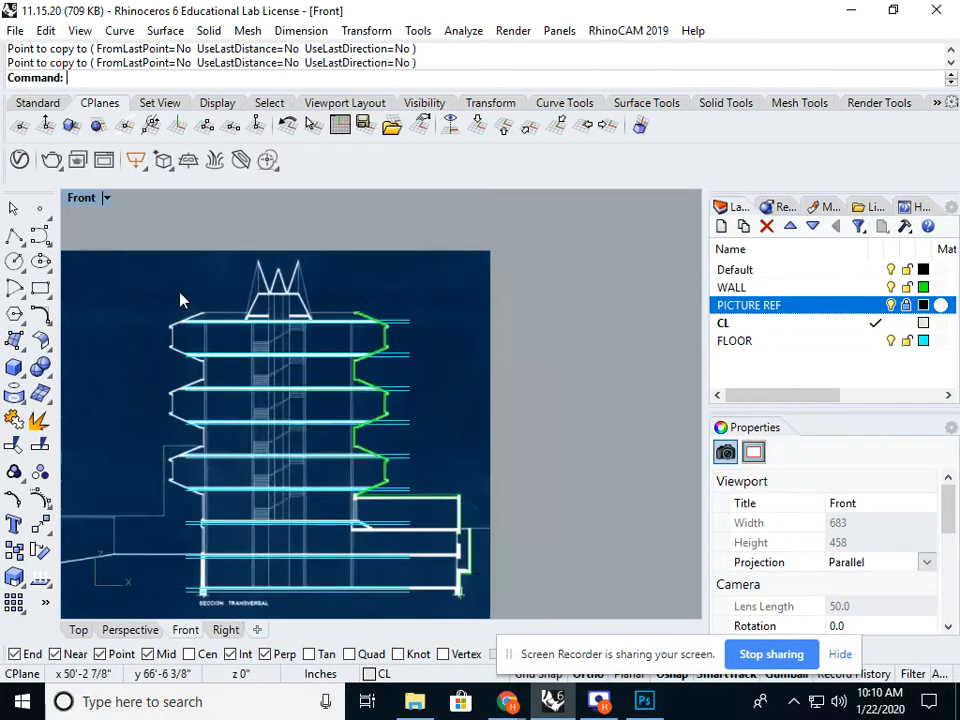
scroll(180, 300, "up", 4)
scroll(201, 326, "down", 5)
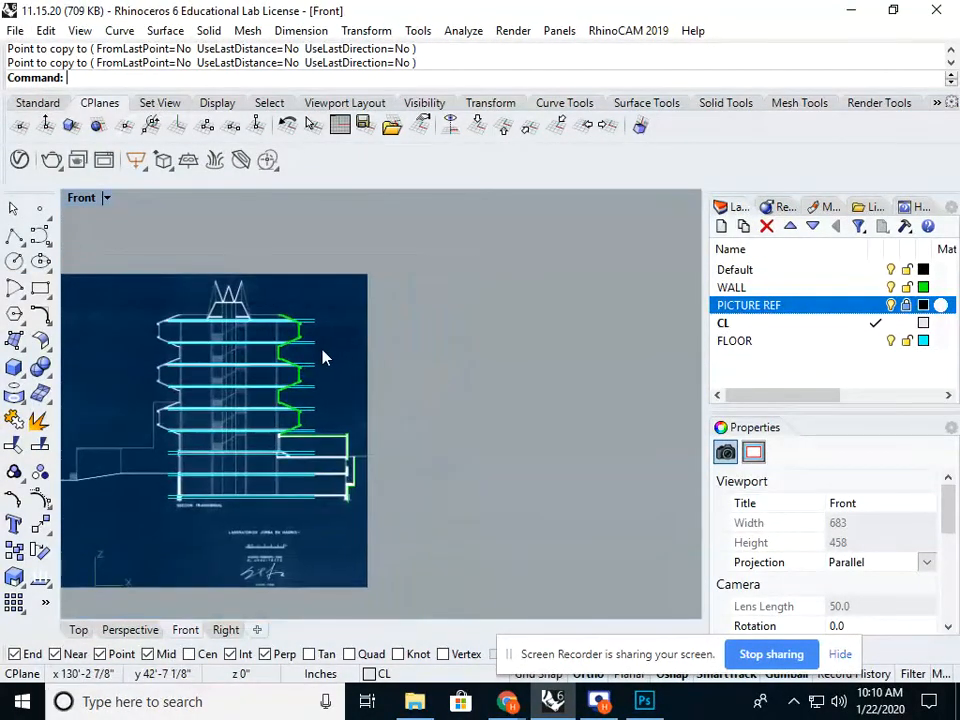
scroll(325, 352, "up", 2)
right_click_drag(193, 316, 223, 314)
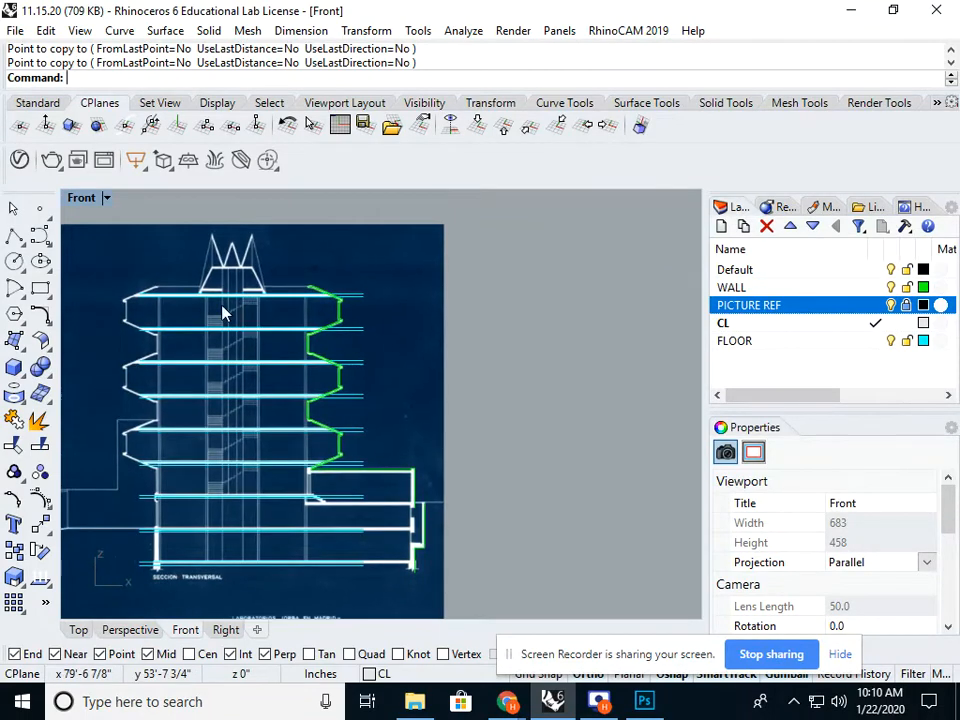
Step: With the PICTURE REF layer temporarily hidden, move all floor lines horizontally left until their right ends sit just beyond the green tower wall
left_click_drag(177, 309, 169, 577)
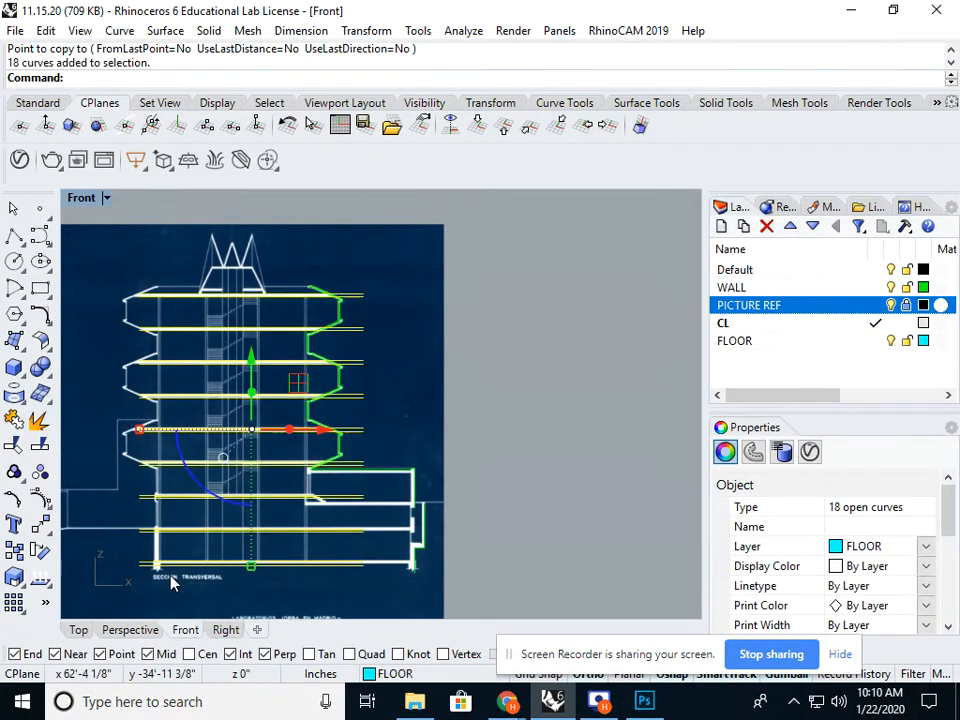
scroll(347, 497, "up", 3)
scroll(347, 497, "down", 2)
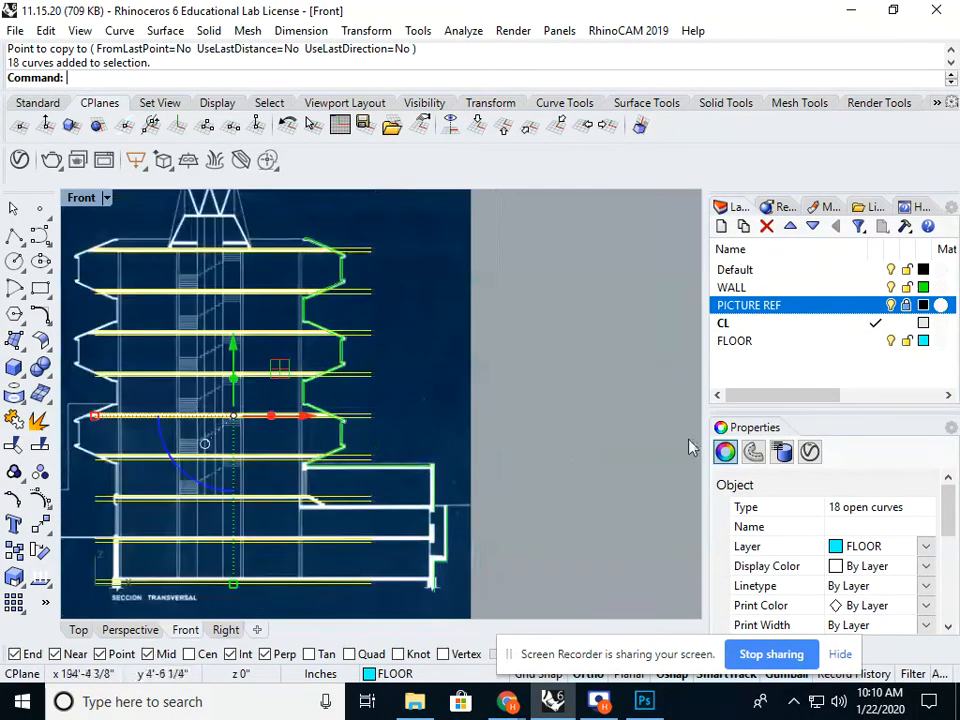
left_click(891, 305)
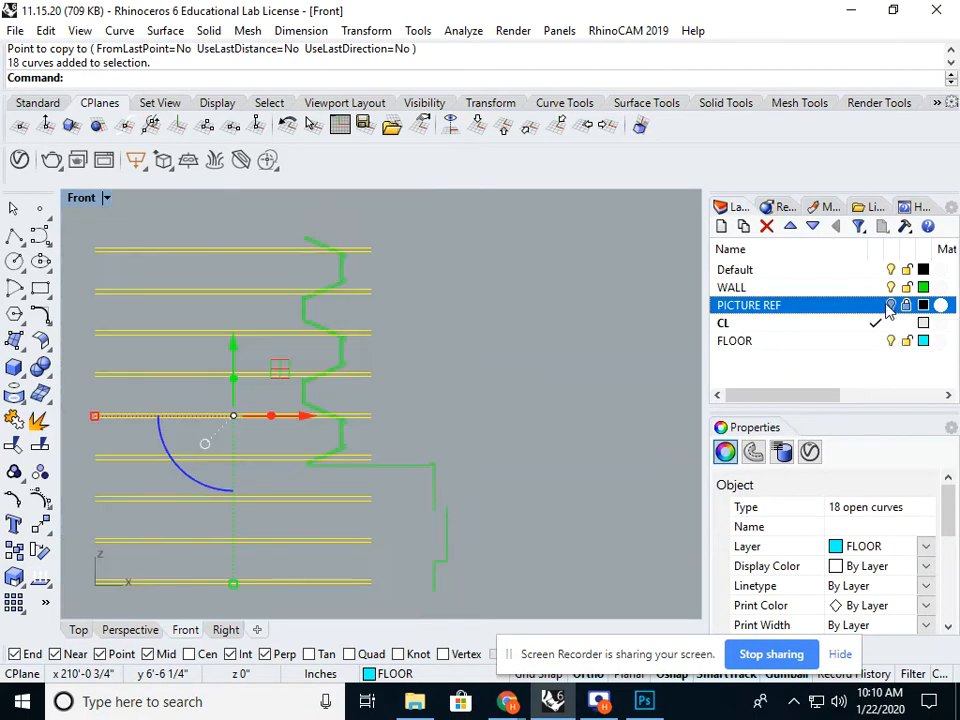
right_click_drag(516, 416, 530, 417)
type("m")
key("Return")
left_click(526, 373)
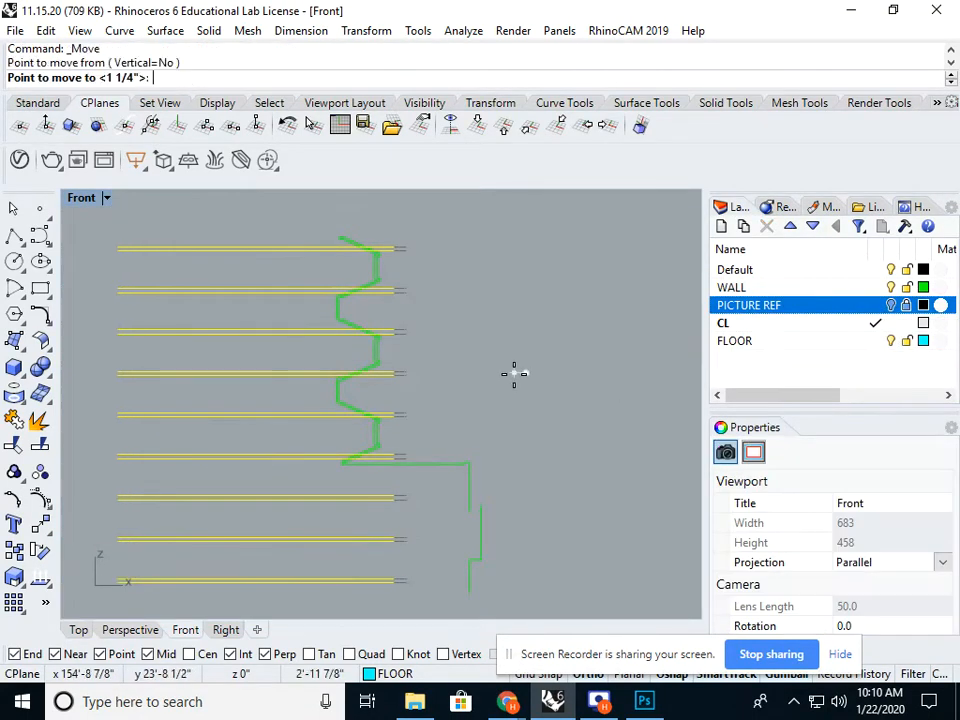
left_click(504, 377)
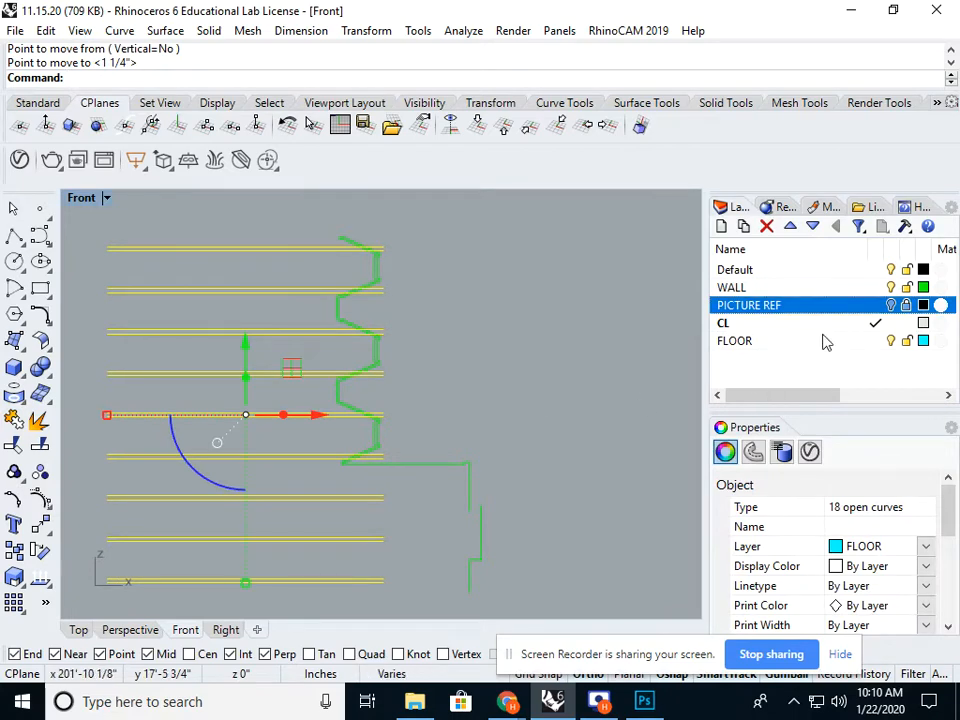
left_click(891, 305)
left_click(553, 347)
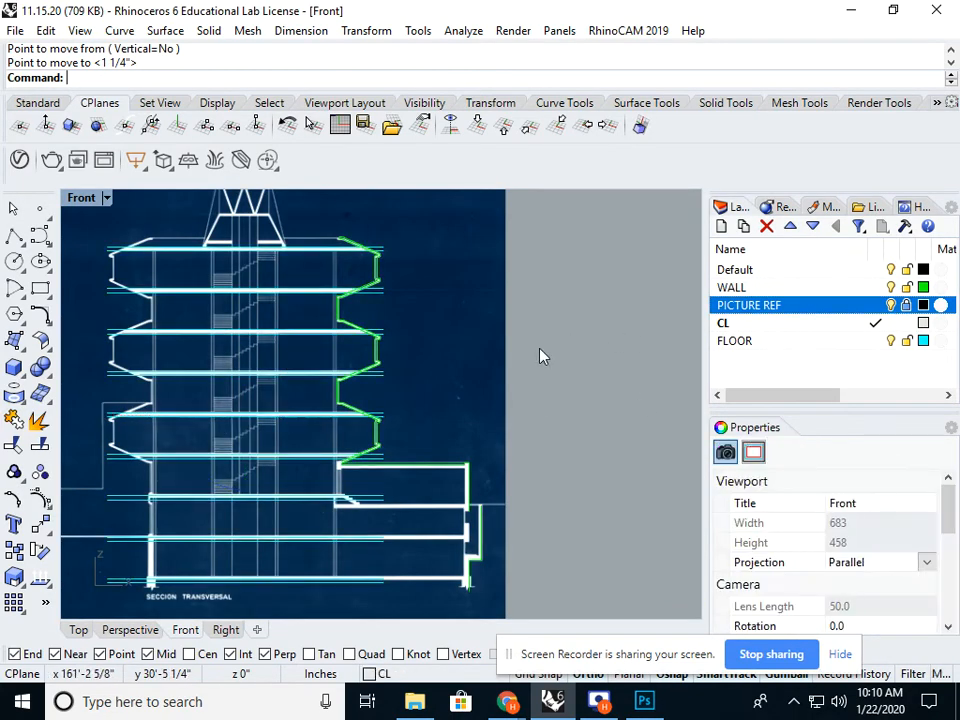
scroll(540, 358, "down", 5)
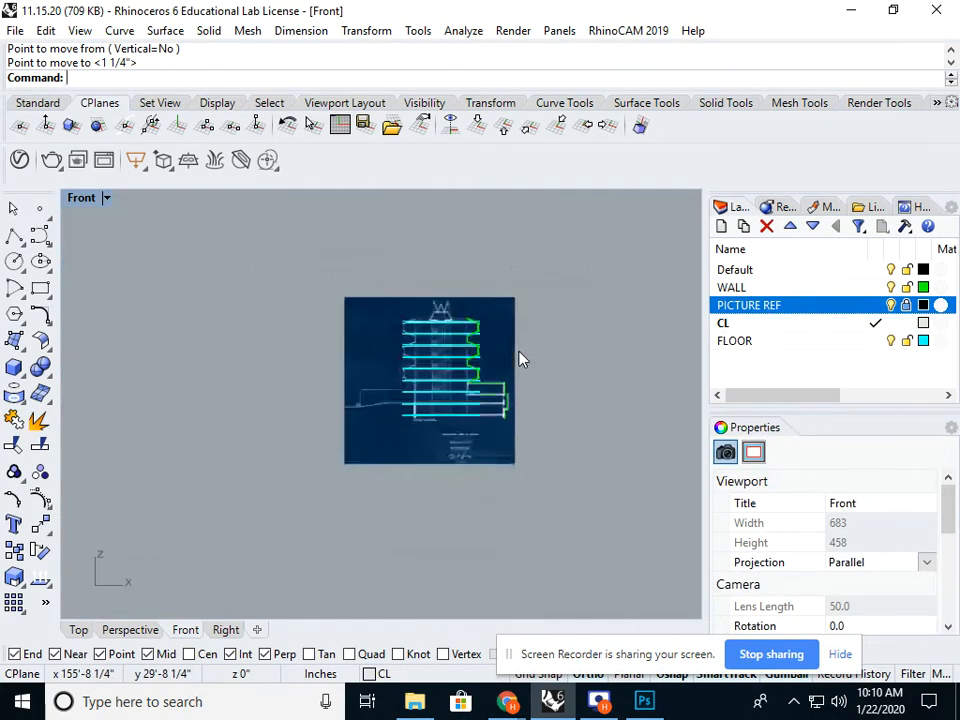
scroll(500, 360, "up", 6)
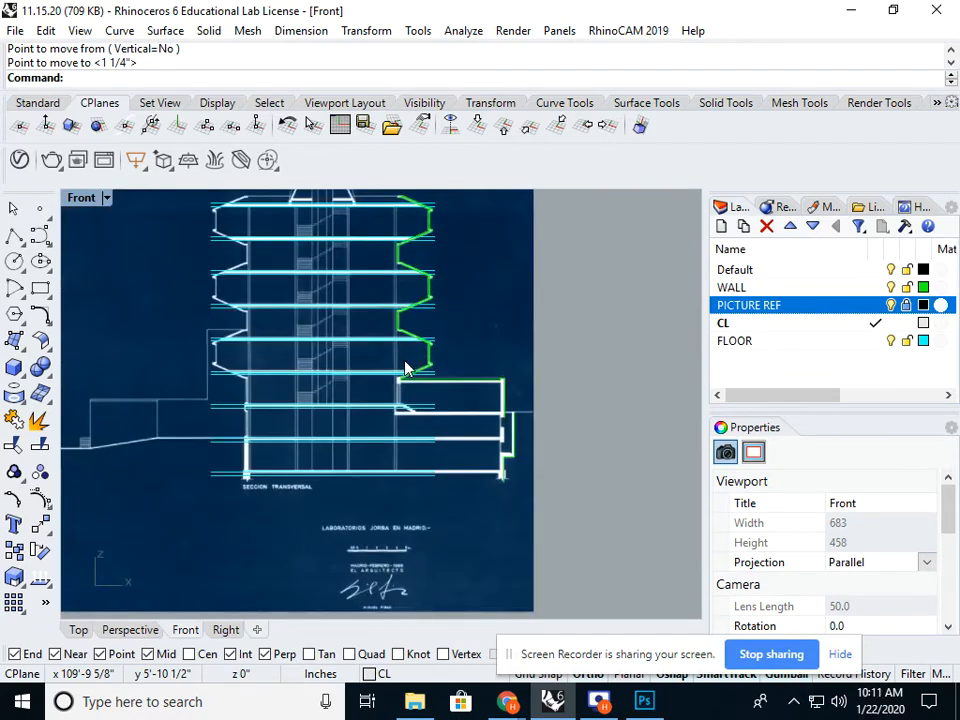
right_click_drag(403, 386, 401, 441)
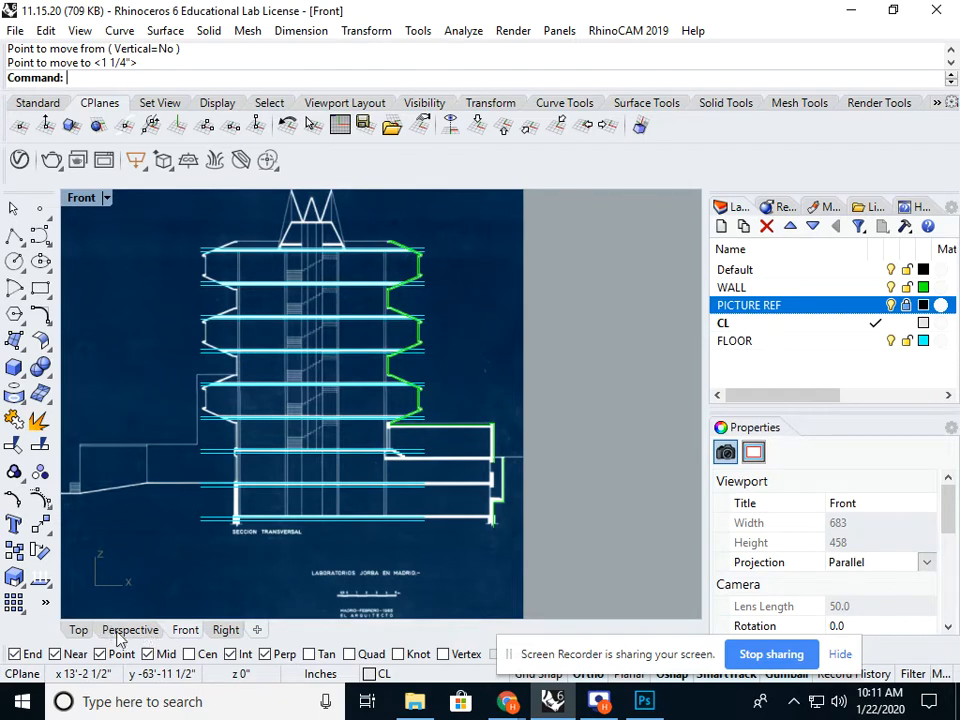
Step: Switch to the Top view, set the Curve command's degree to 1 and leave the command without drawing
left_click(78, 630)
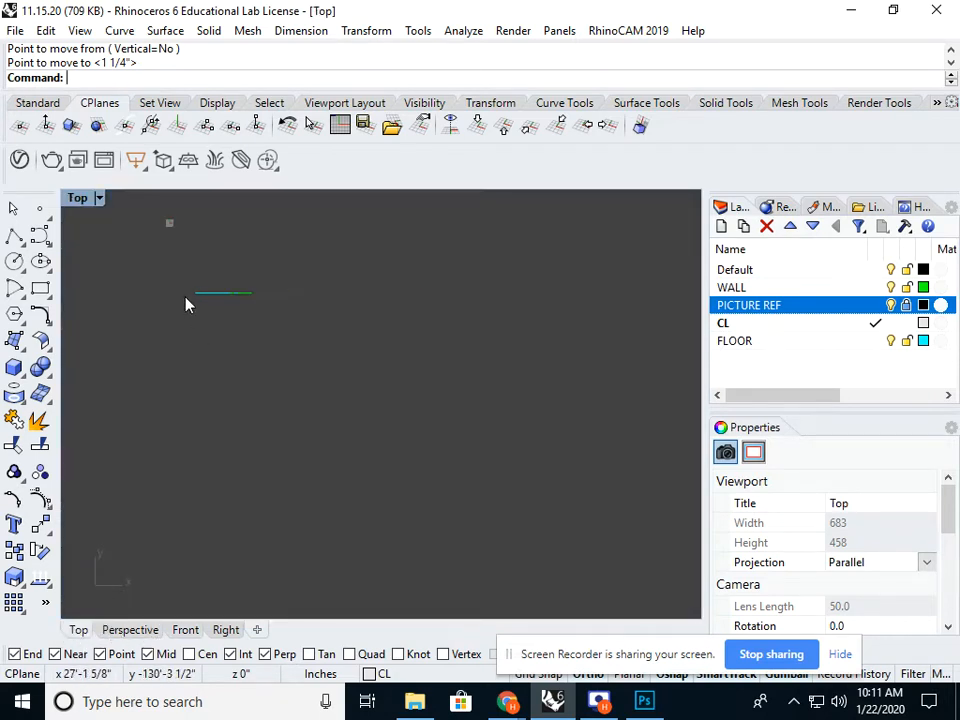
scroll(185, 297, "down", 10)
right_click_drag(217, 341, 193, 390)
scroll(180, 317, "up", 12)
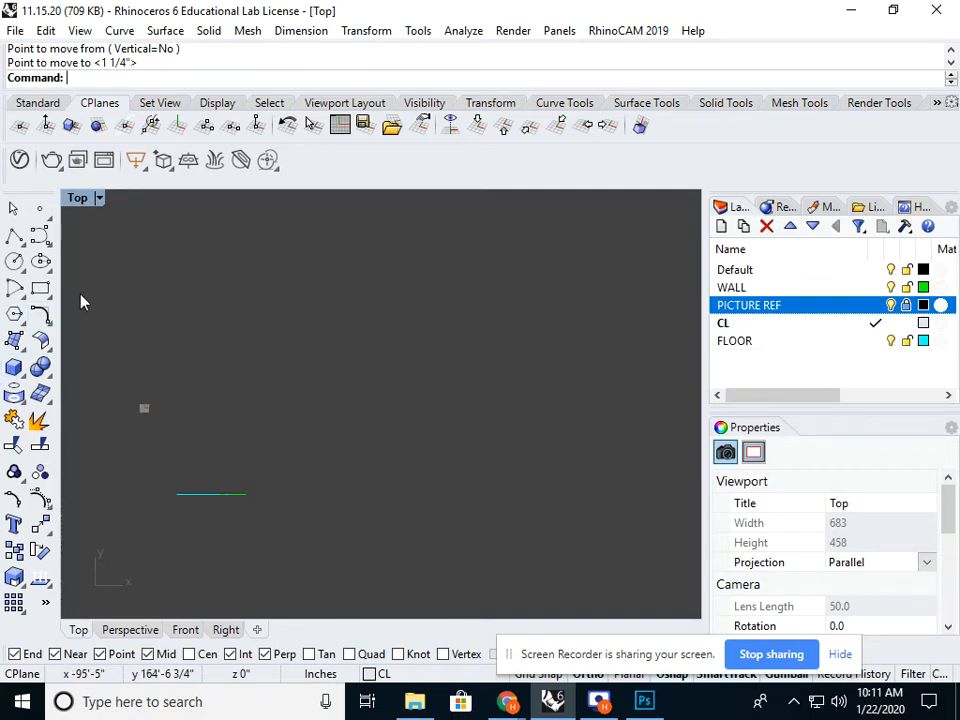
right_click_drag(181, 313, 143, 306)
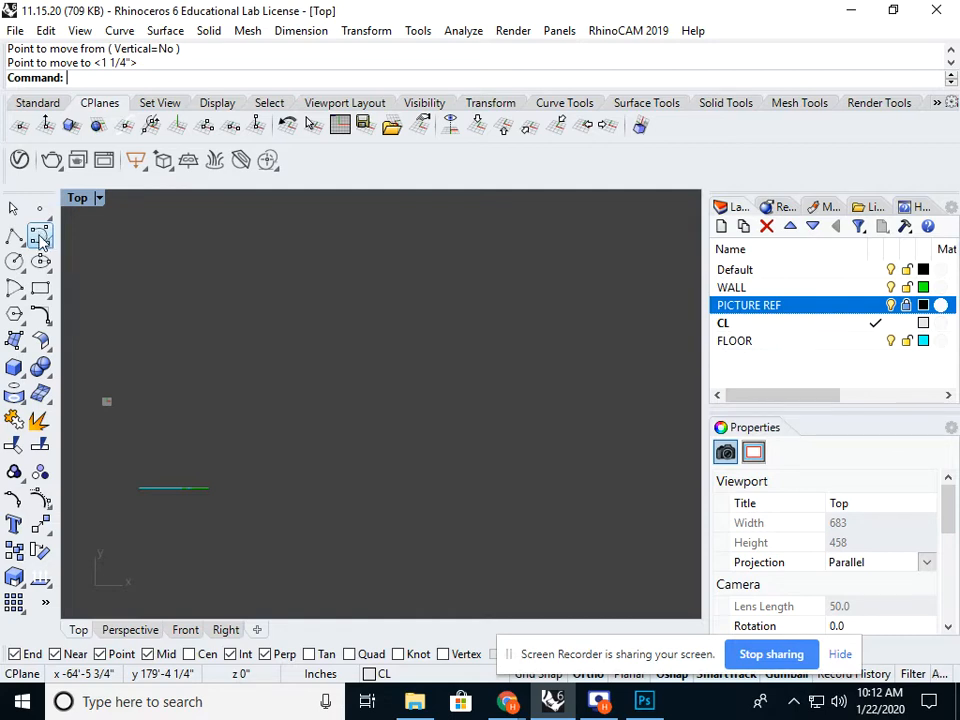
left_click(41, 239)
scroll(112, 251, "down", 7)
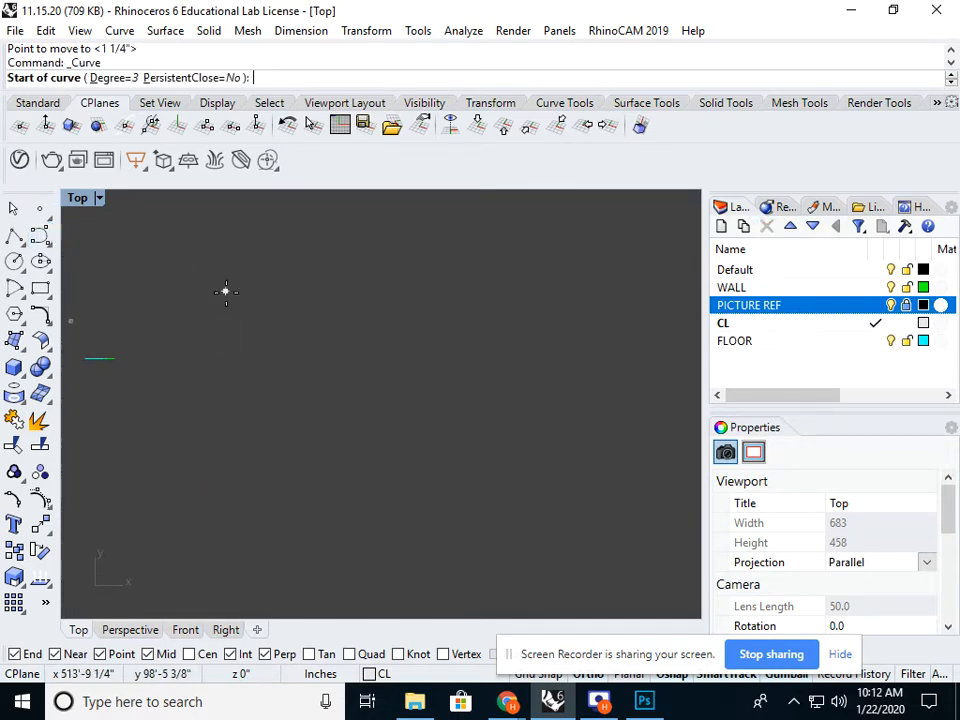
right_click_drag(230, 290, 241, 334)
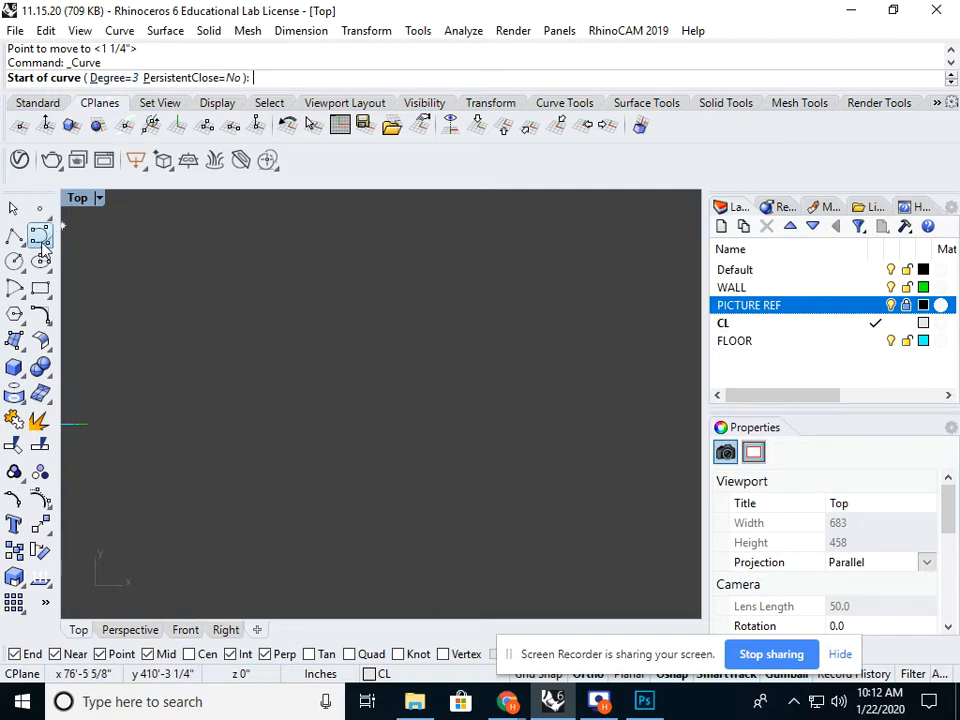
left_click(105, 79)
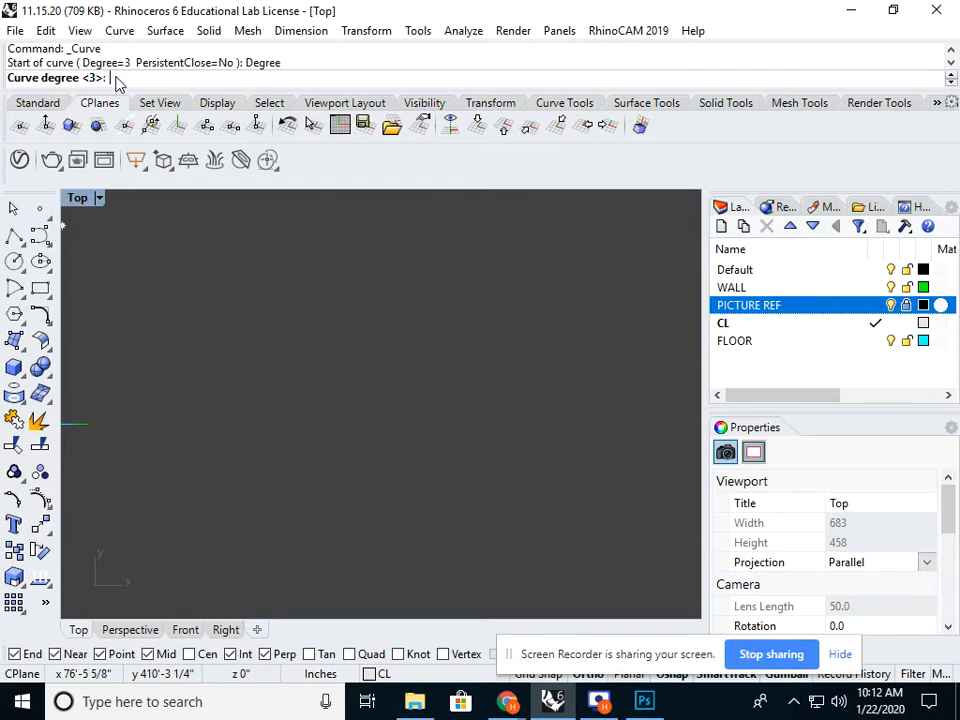
type("1")
key("Return")
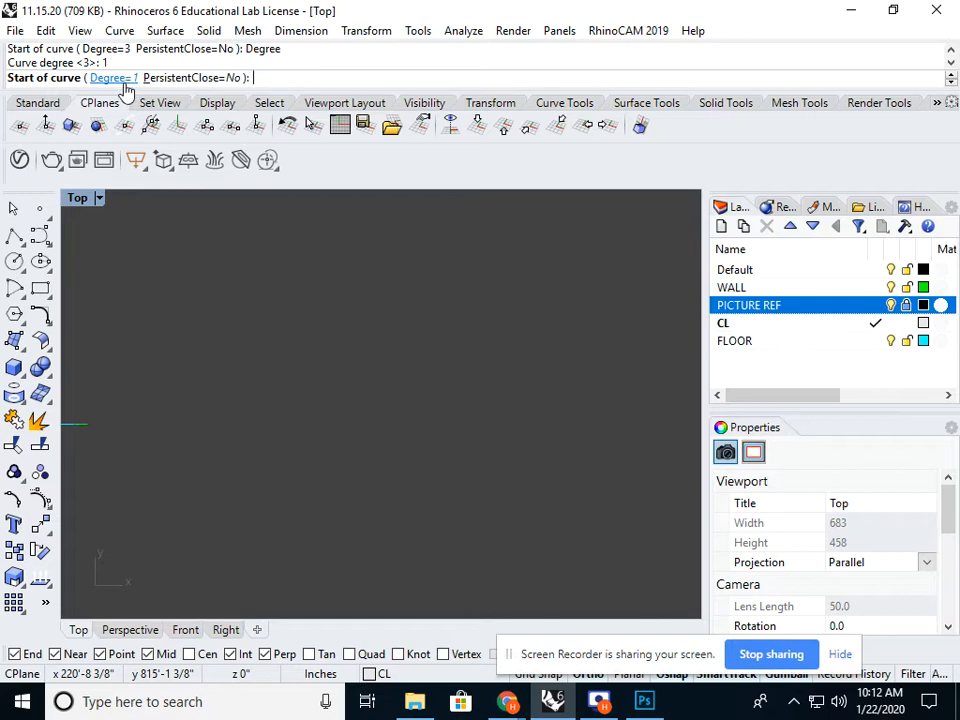
key("Escape")
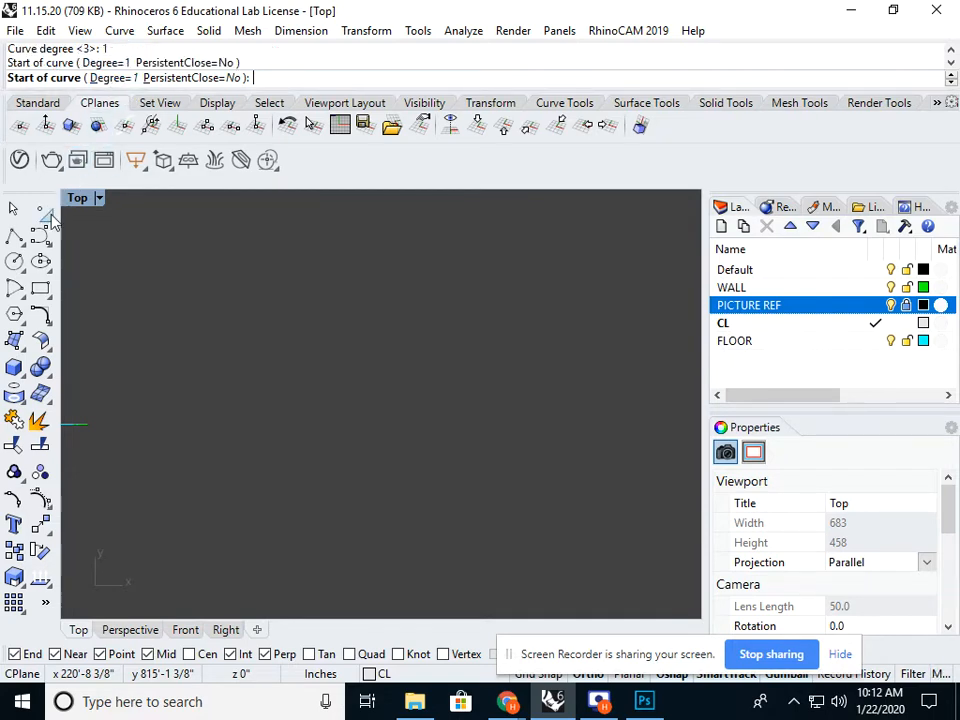
Step: Draw an open three-segment polyline in the empty area beside the building lines, with its last segment about 619 ft long
left_click(13, 236)
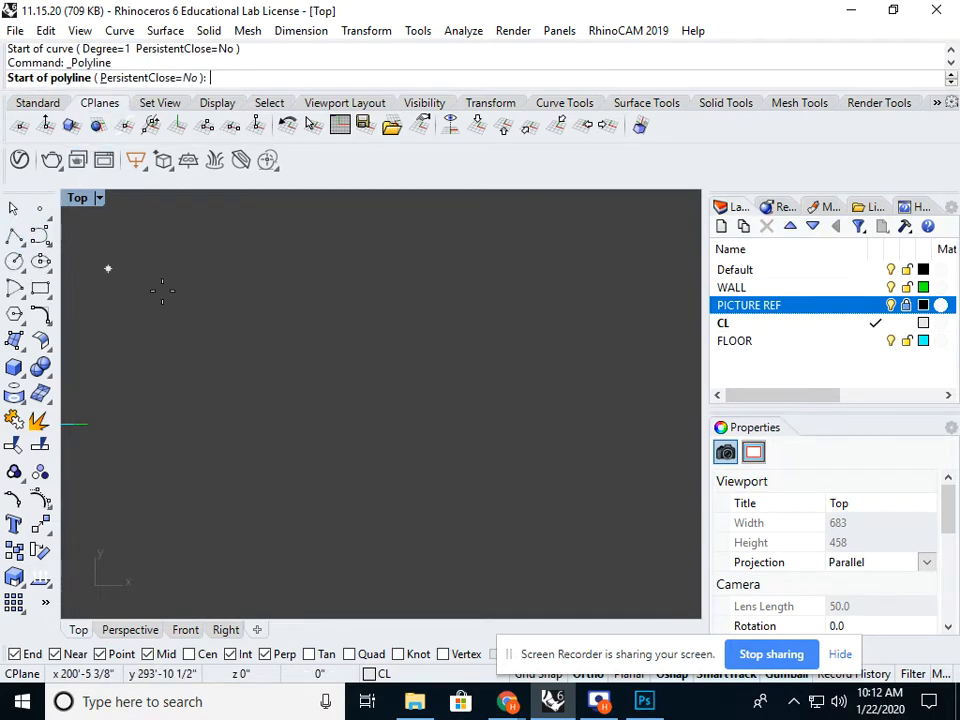
left_click(217, 361)
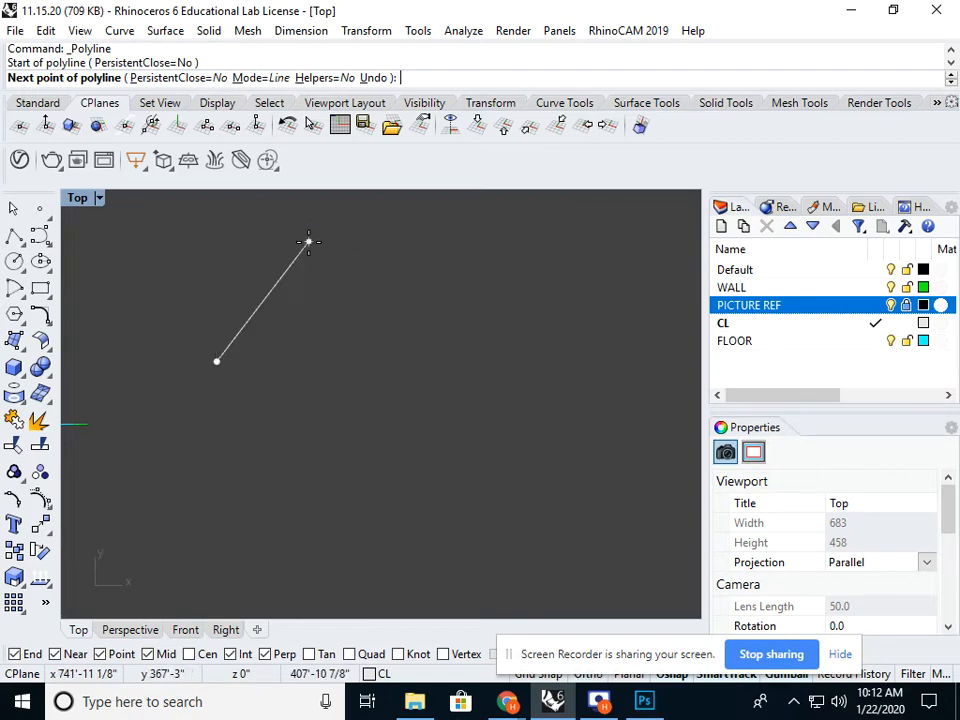
left_click(302, 238)
left_click(528, 325)
left_click(362, 484)
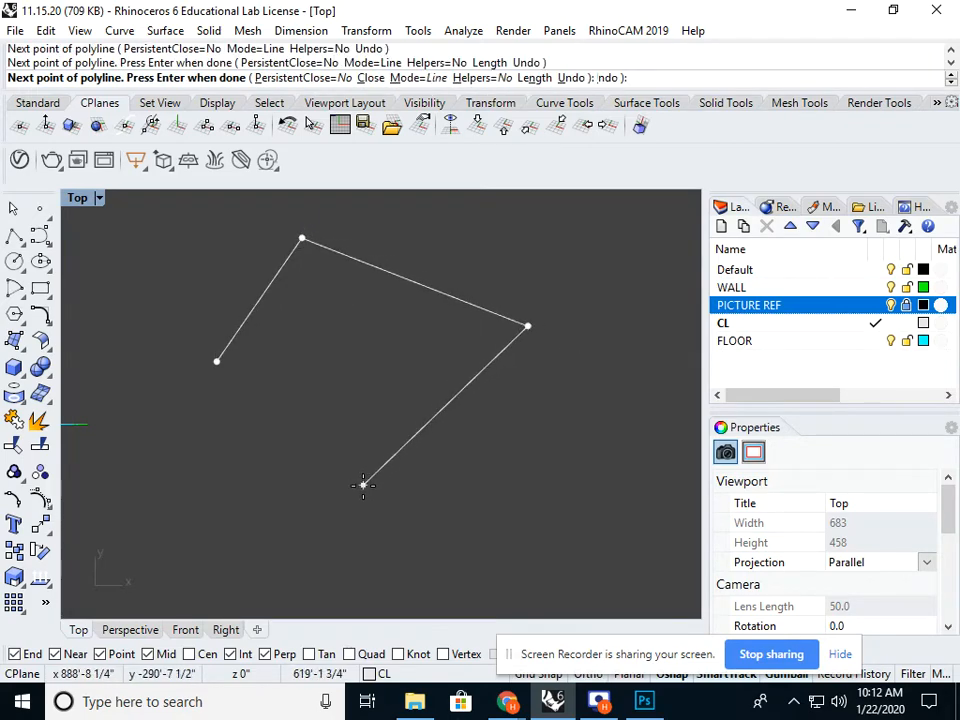
key("Return")
left_click(479, 372)
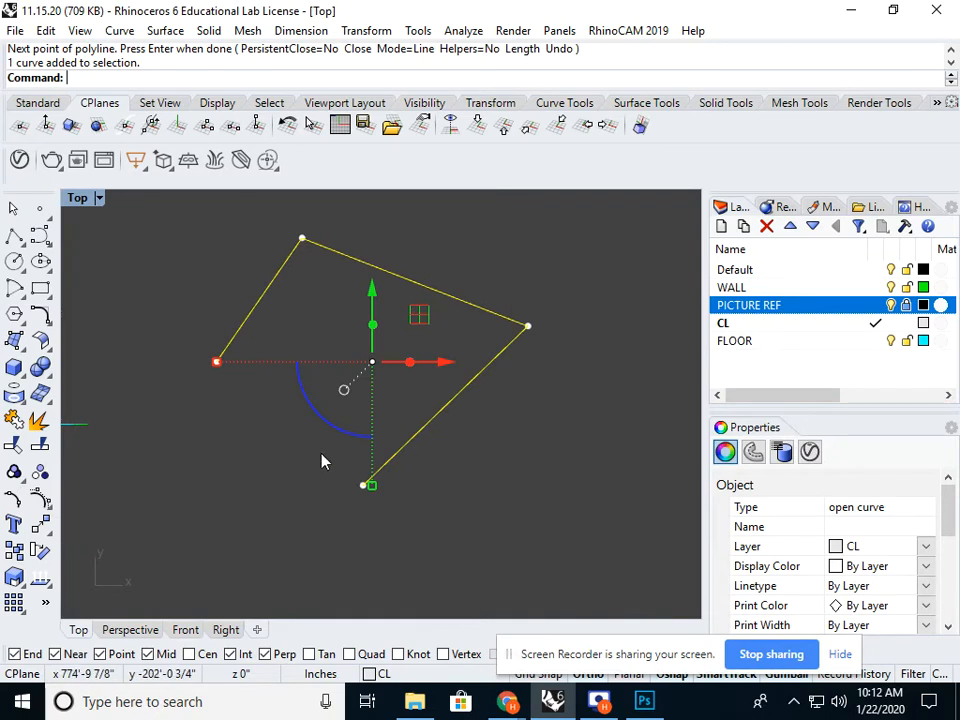
left_click(251, 394)
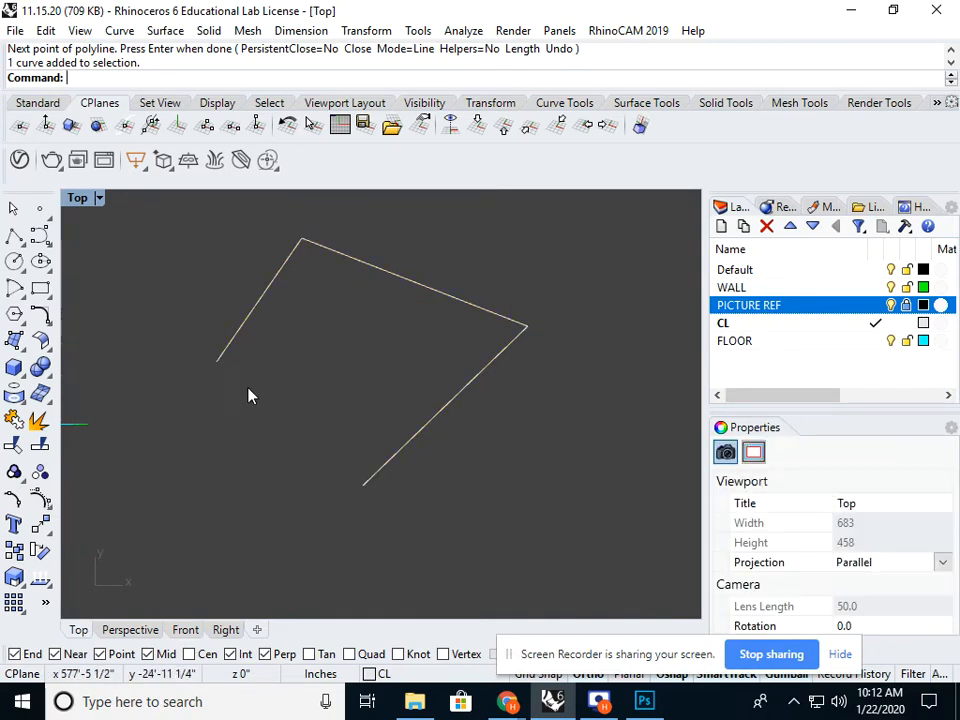
Step: Draw a degree 1 control point curve through the four vertices of the polyline
left_click(40, 236)
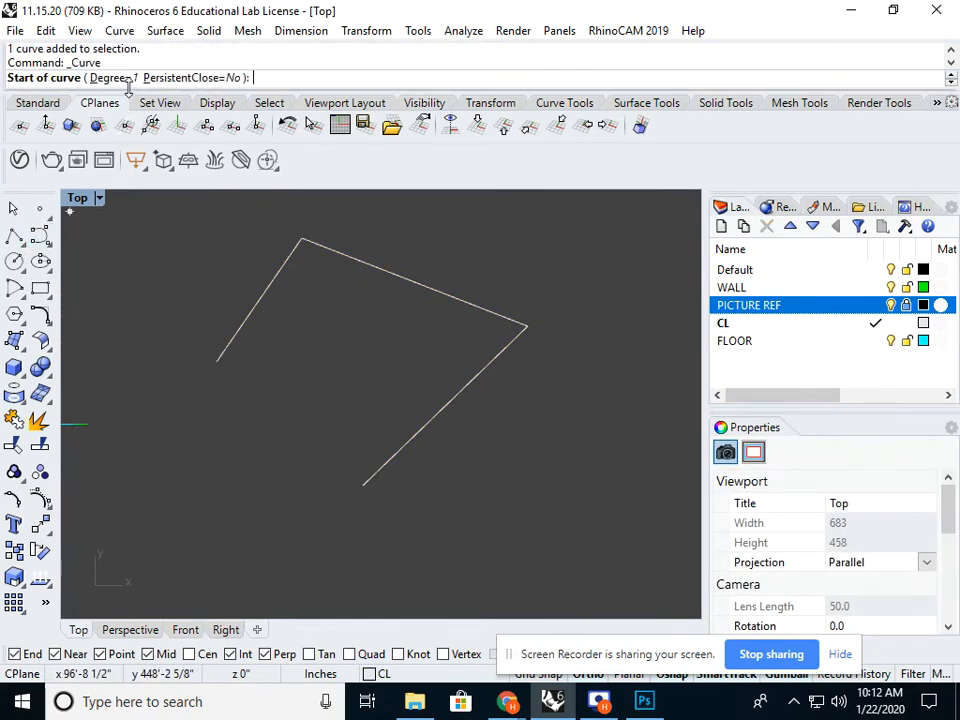
left_click(217, 358)
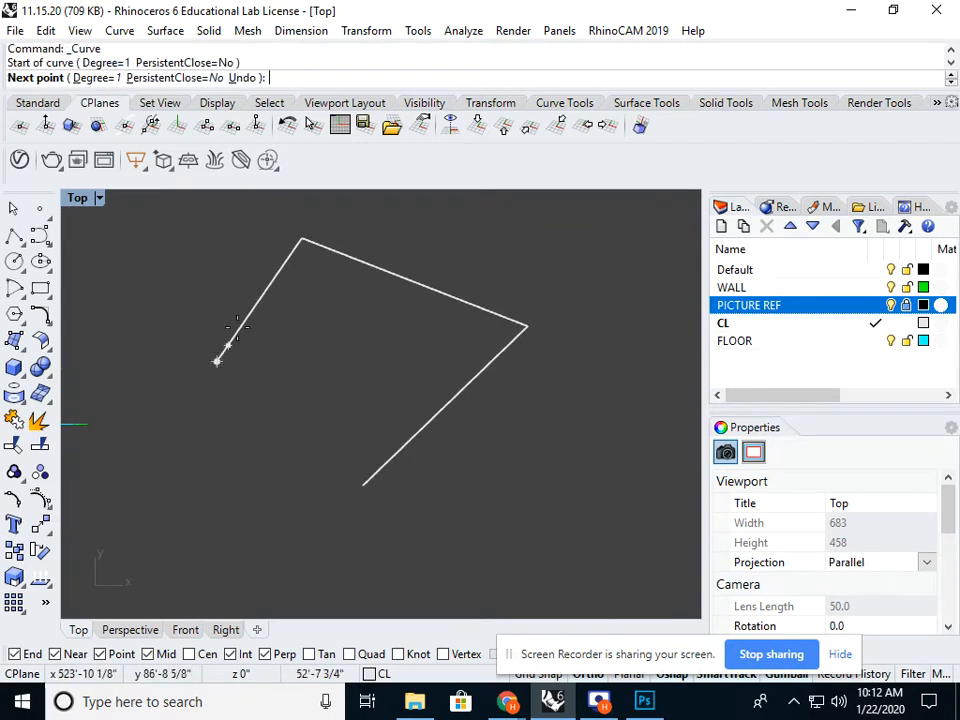
left_click(301, 239)
left_click(527, 326)
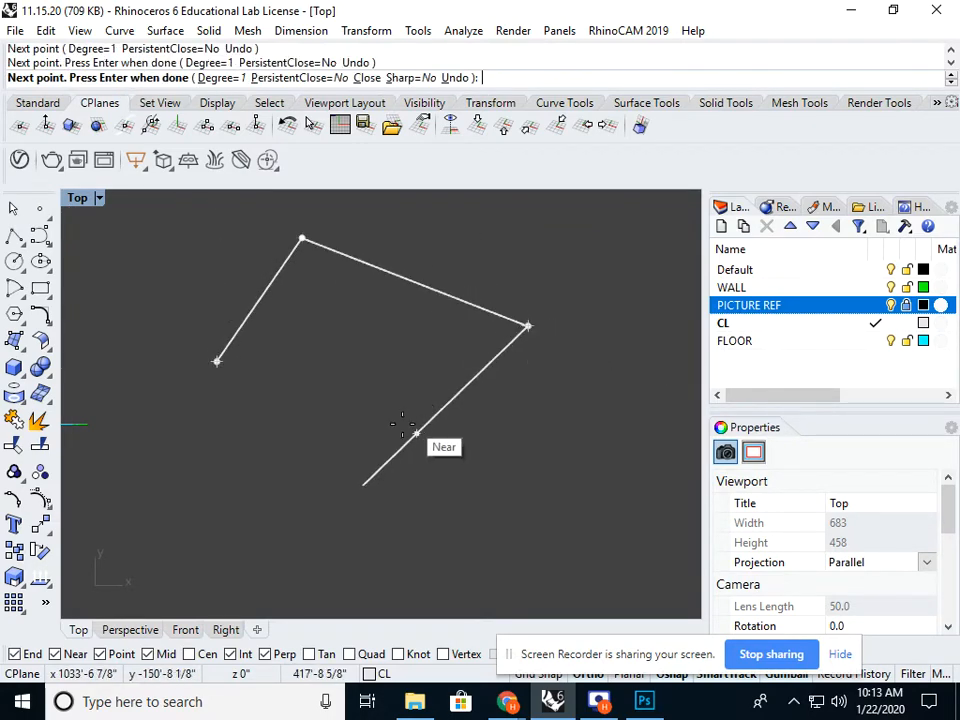
left_click(362, 484)
key("Return")
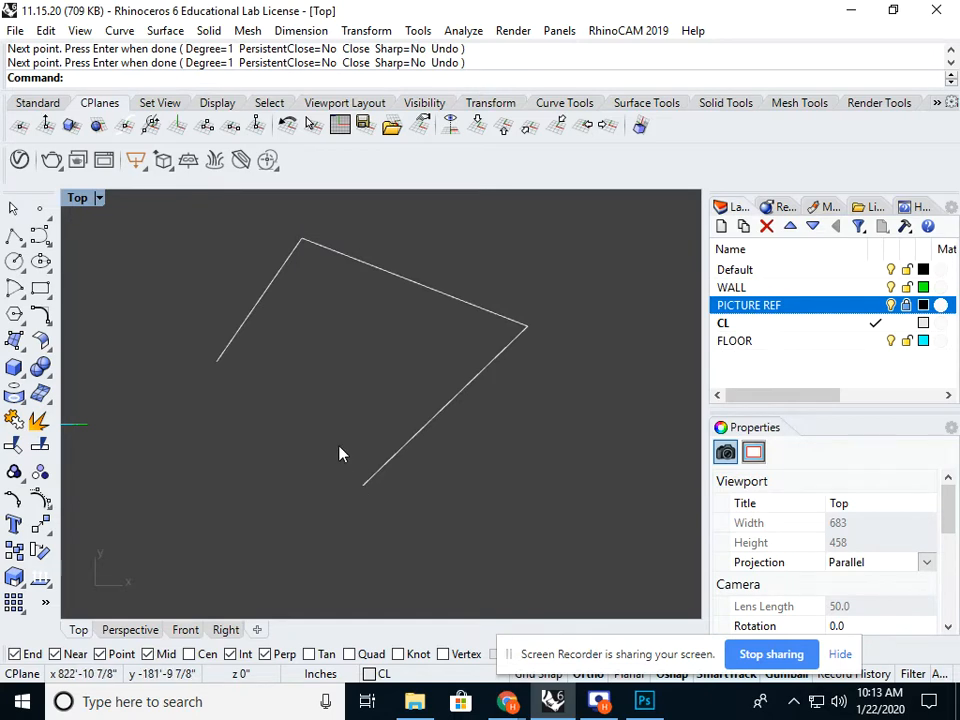
Step: Draw a degree 2 control point curve using the same four polyline vertices as control points
left_click(40, 233)
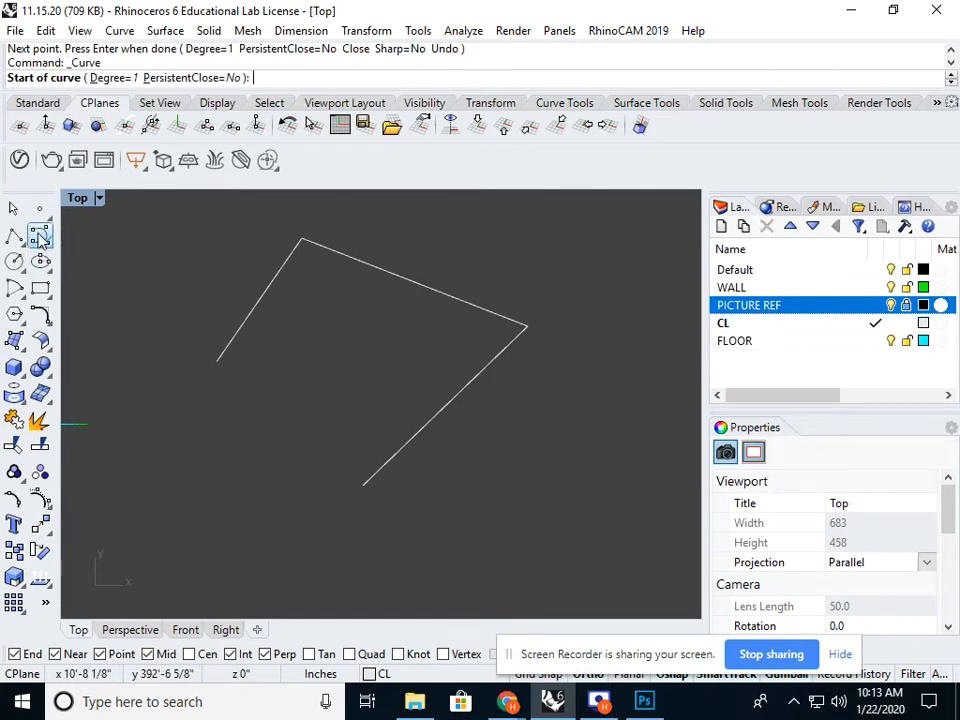
left_click(110, 80)
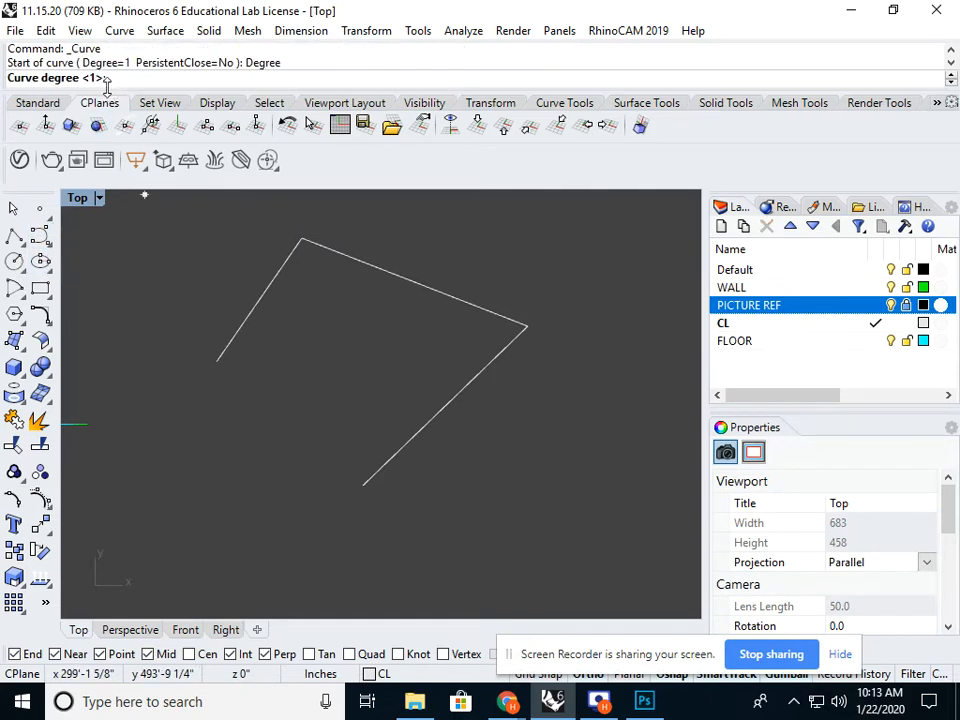
type("2")
key("Return")
left_click(216, 360)
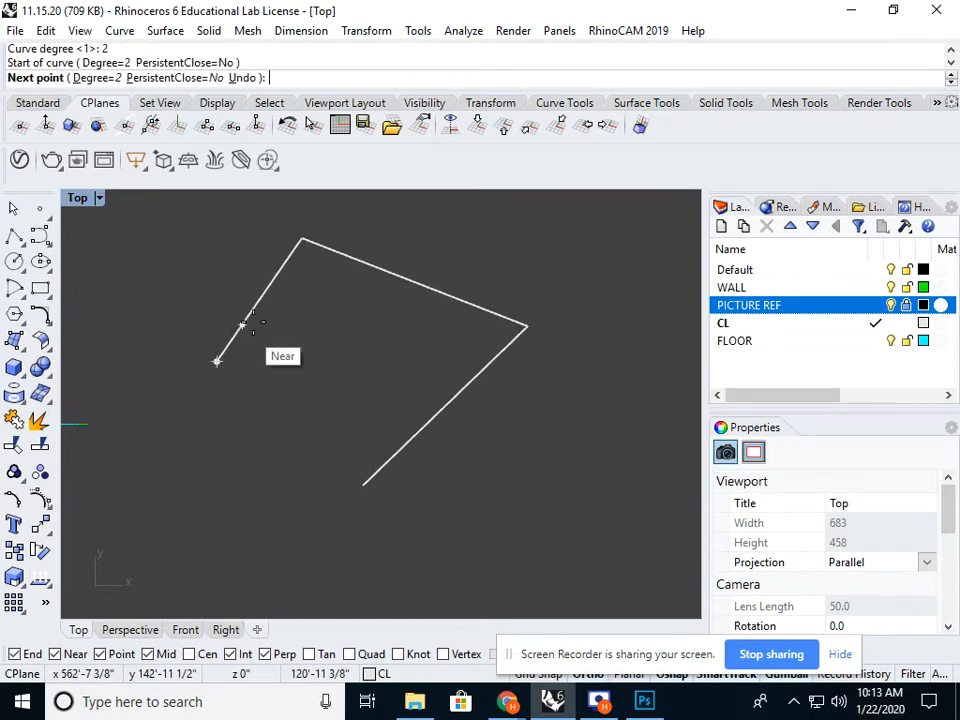
left_click(300, 241)
left_click(527, 326)
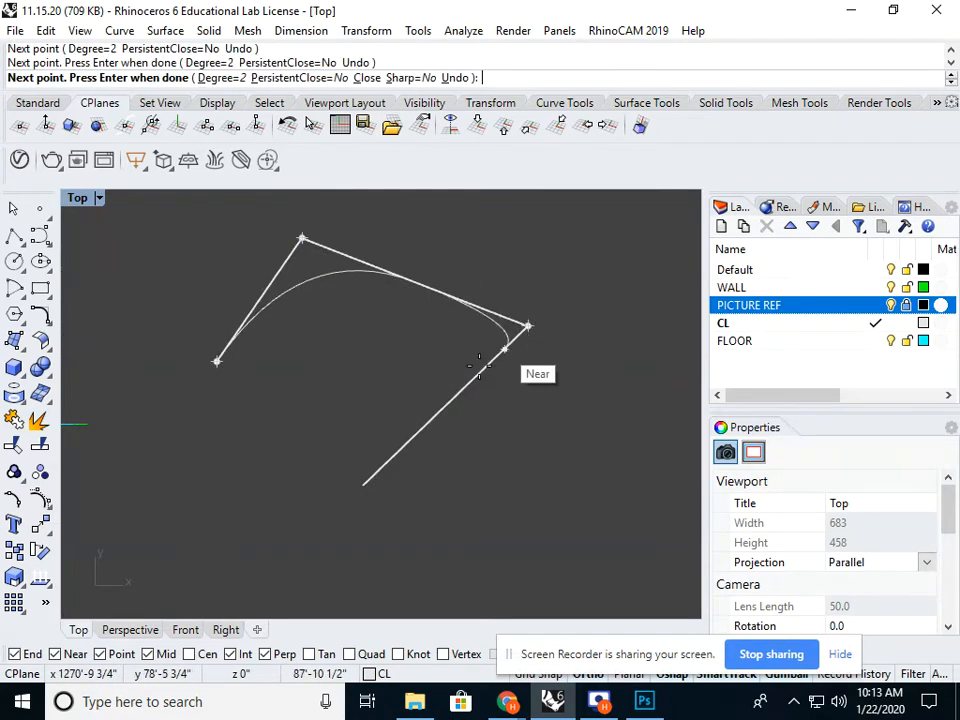
left_click(354, 479)
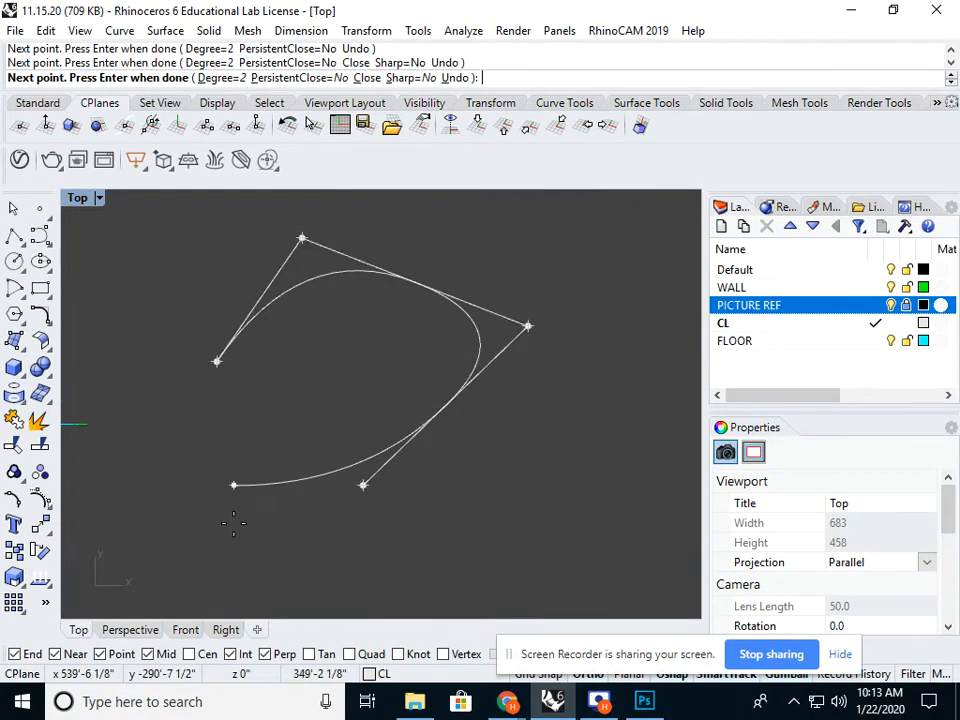
key("Return")
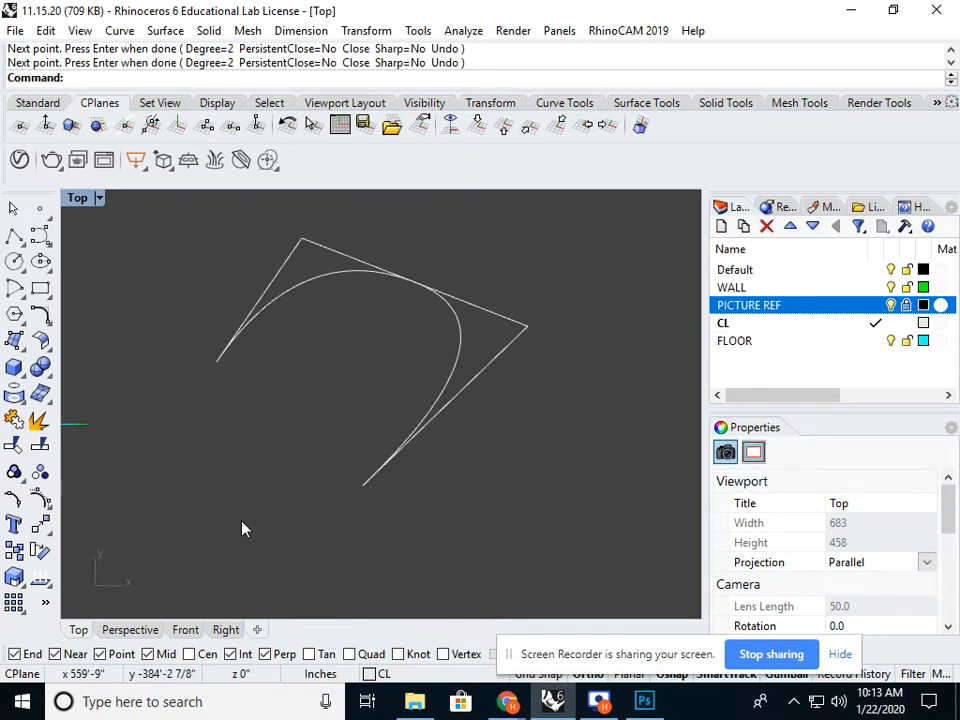
Step: Draw a degree 3 control point curve on the same four polyline vertices
left_click(40, 234)
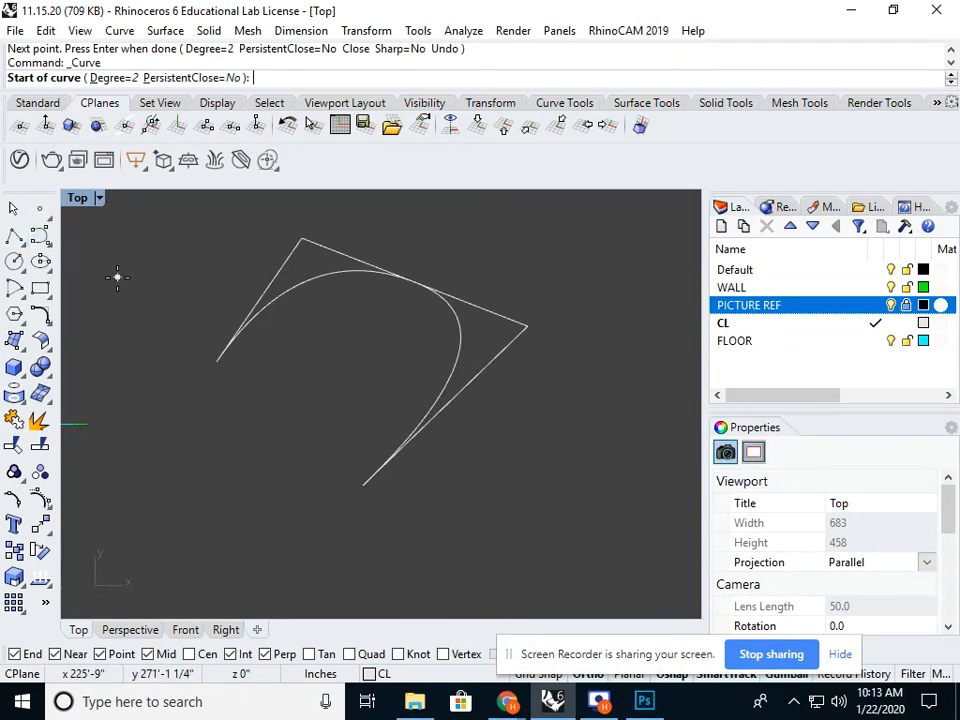
type("d")
key("Return")
type("3")
key("Return")
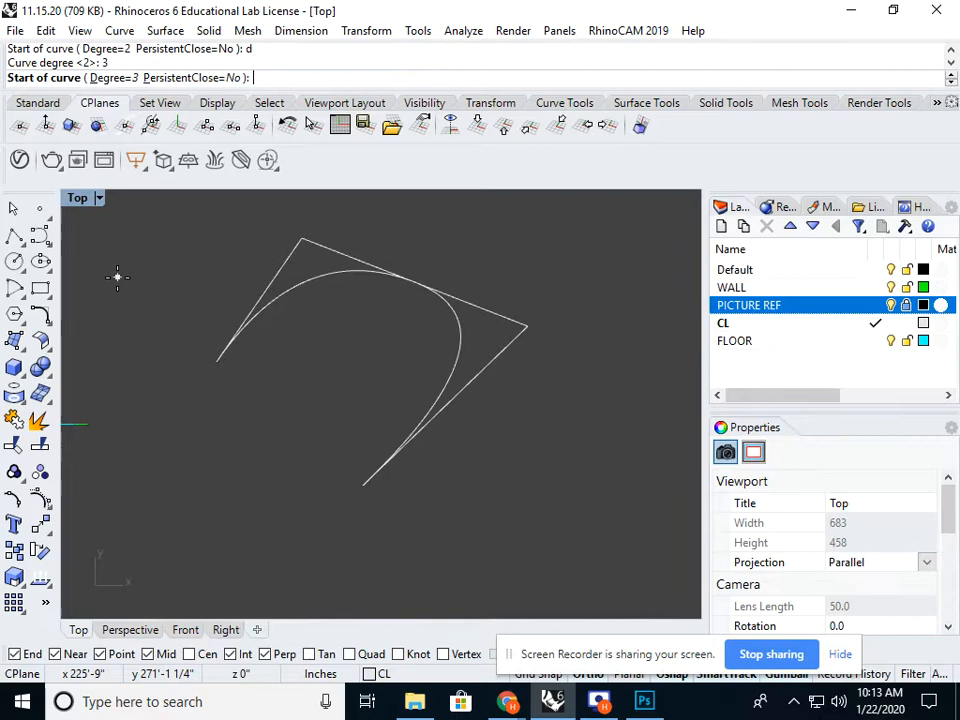
left_click(216, 361)
left_click(301, 240)
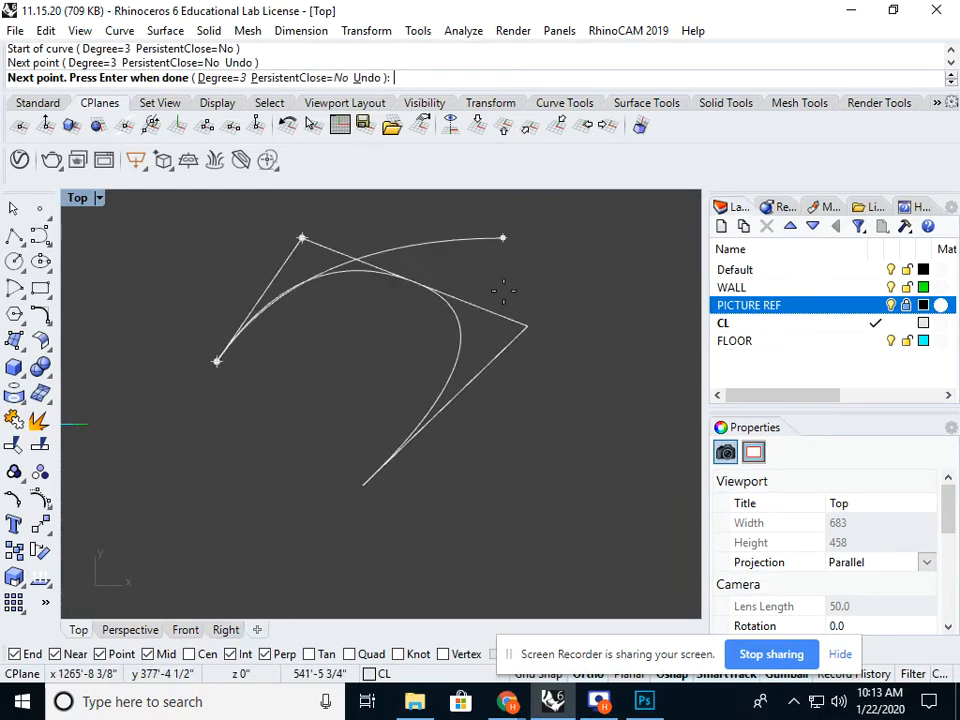
left_click(528, 326)
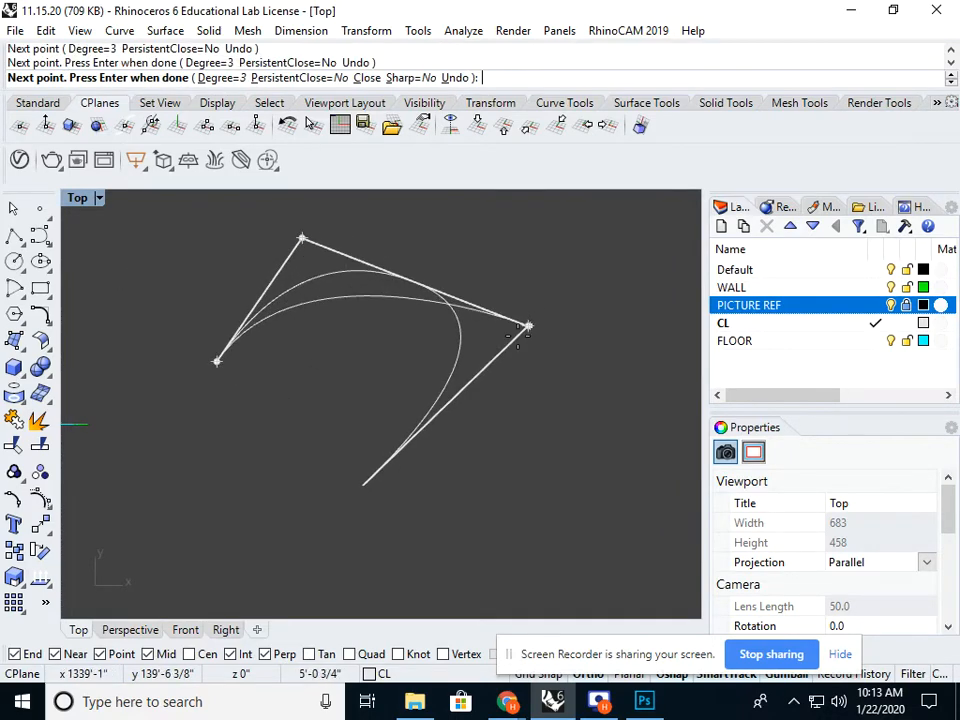
left_click(363, 484)
key("Return")
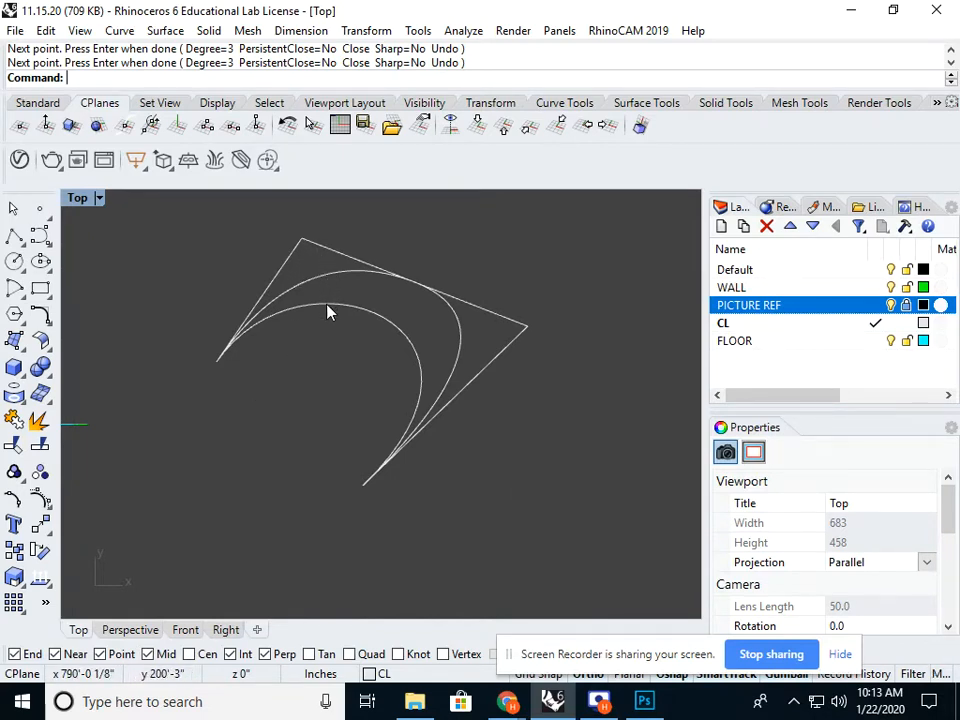
Step: Delete one of the two coincident straight-segment curves
right_click_drag(328, 313, 296, 325)
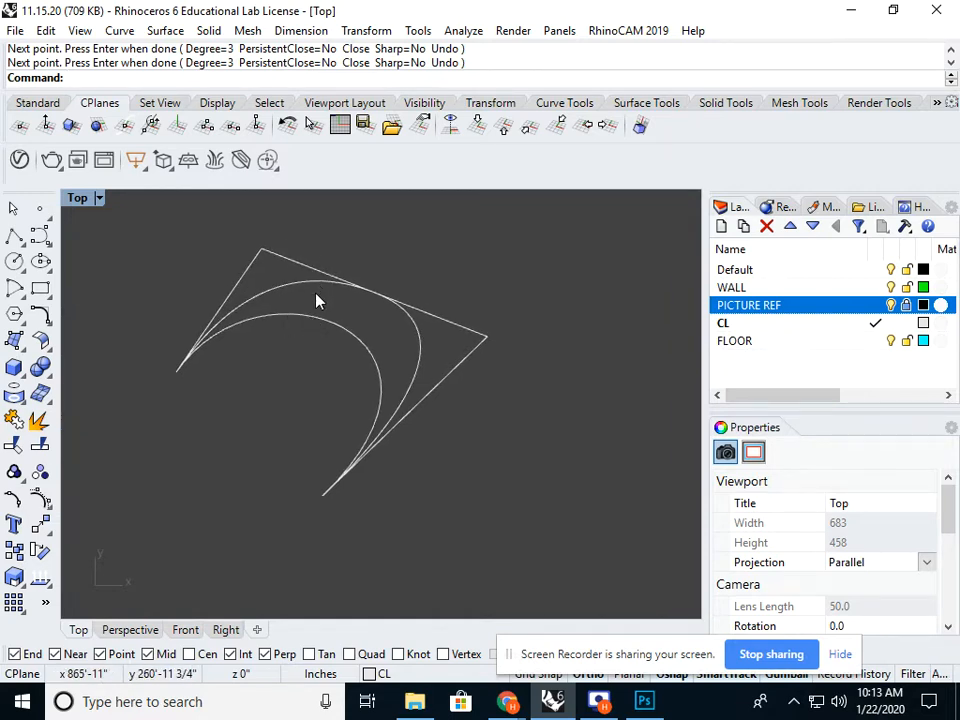
right_click_drag(399, 304, 372, 309)
left_click(448, 345)
left_click(495, 378)
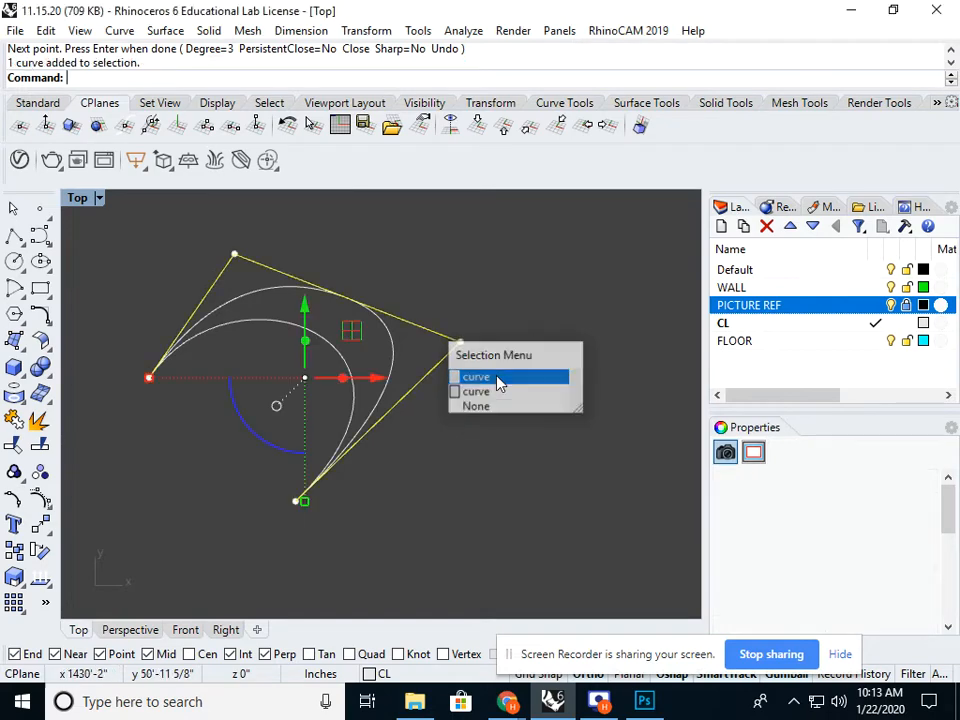
key("Delete")
Step: Preview a Rebuild of the straight-segment curve with a point count of 4 and degree 3, and cancel it
left_click(436, 336)
type("Rebuild")
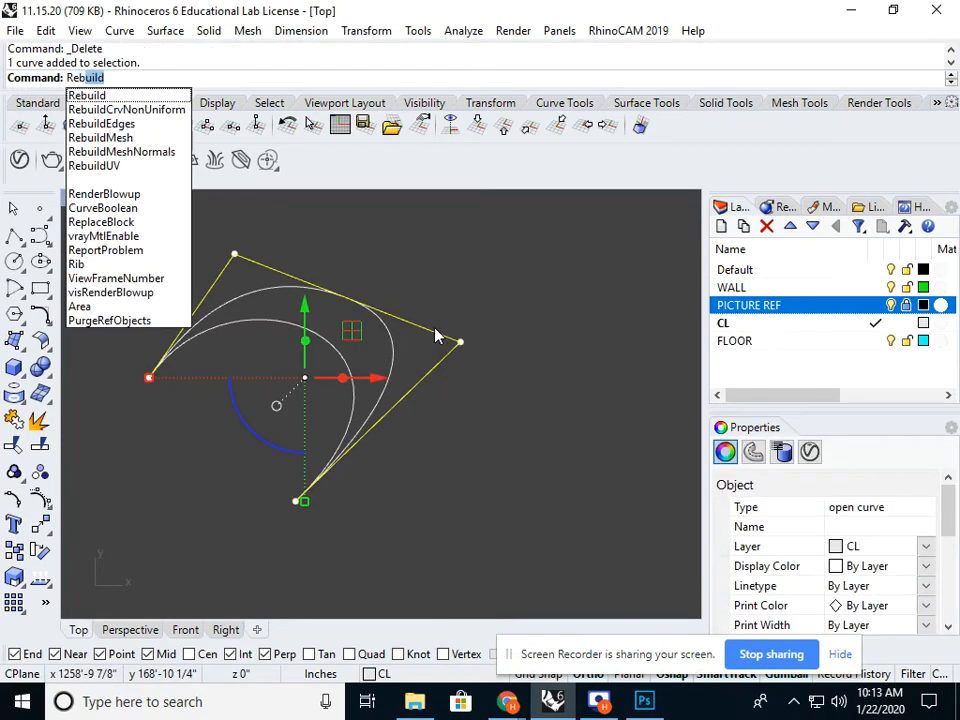
key("Return")
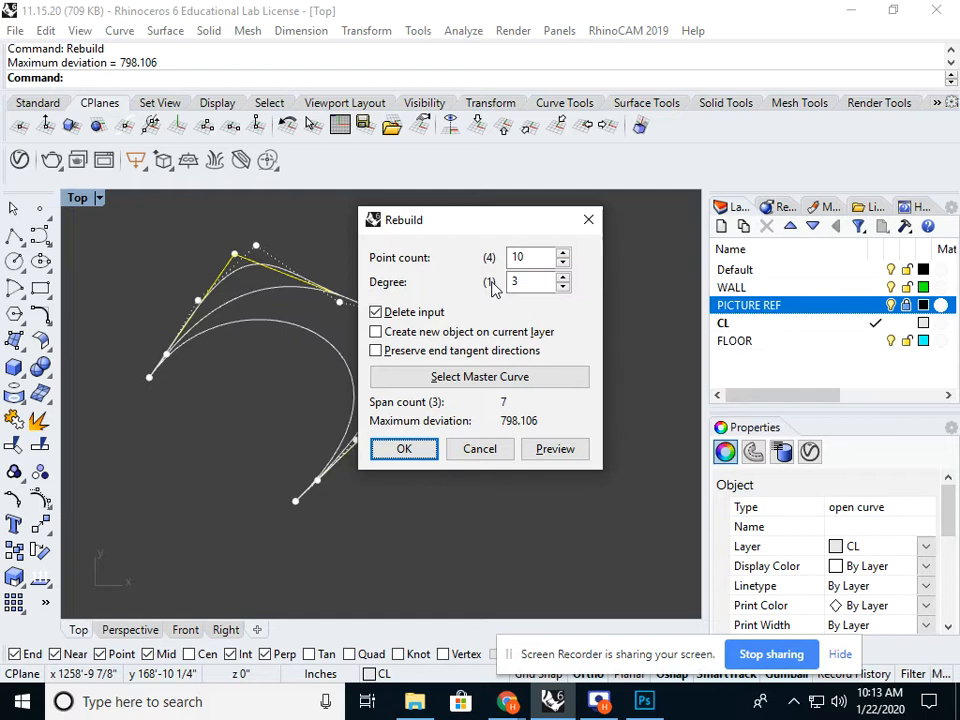
left_click_drag(522, 281, 489, 256)
type("4")
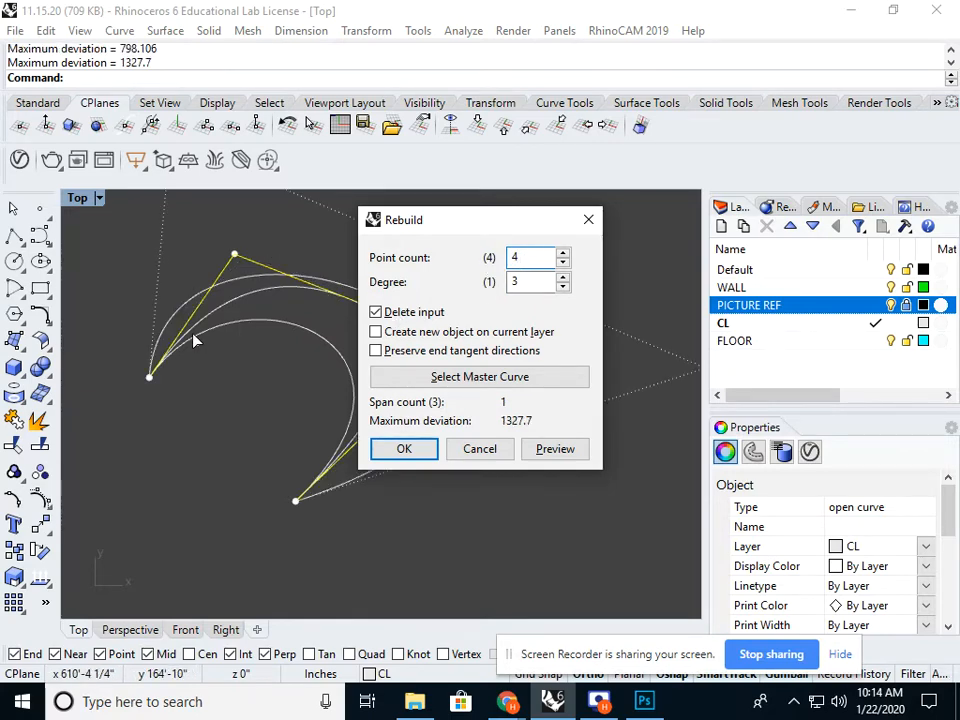
right_click_drag(280, 373, 163, 373)
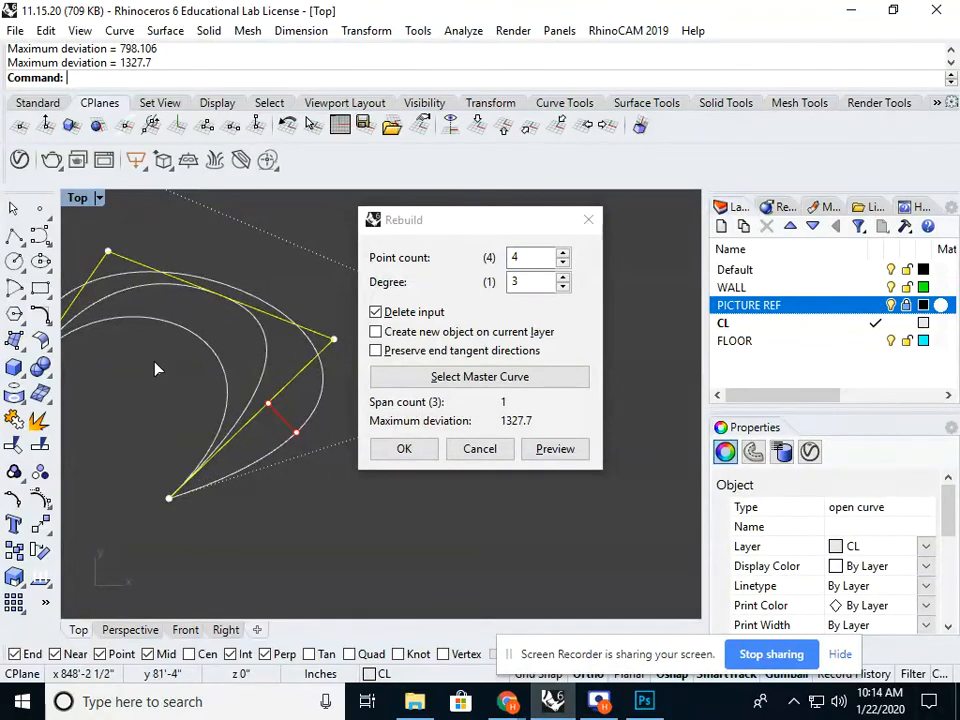
scroll(262, 394, "down", 3)
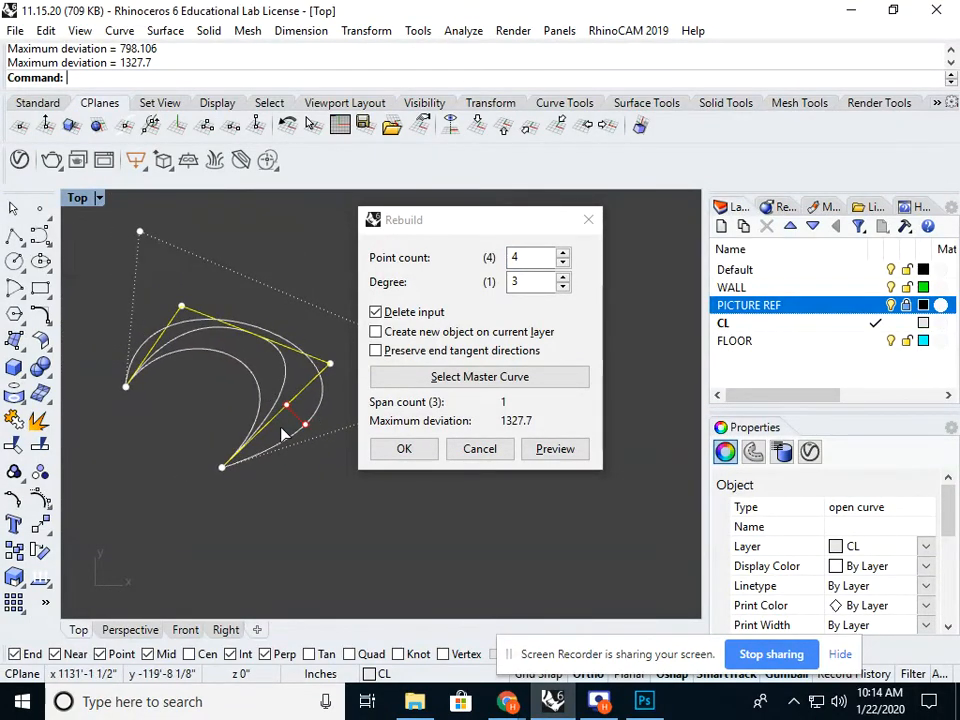
left_click(551, 452)
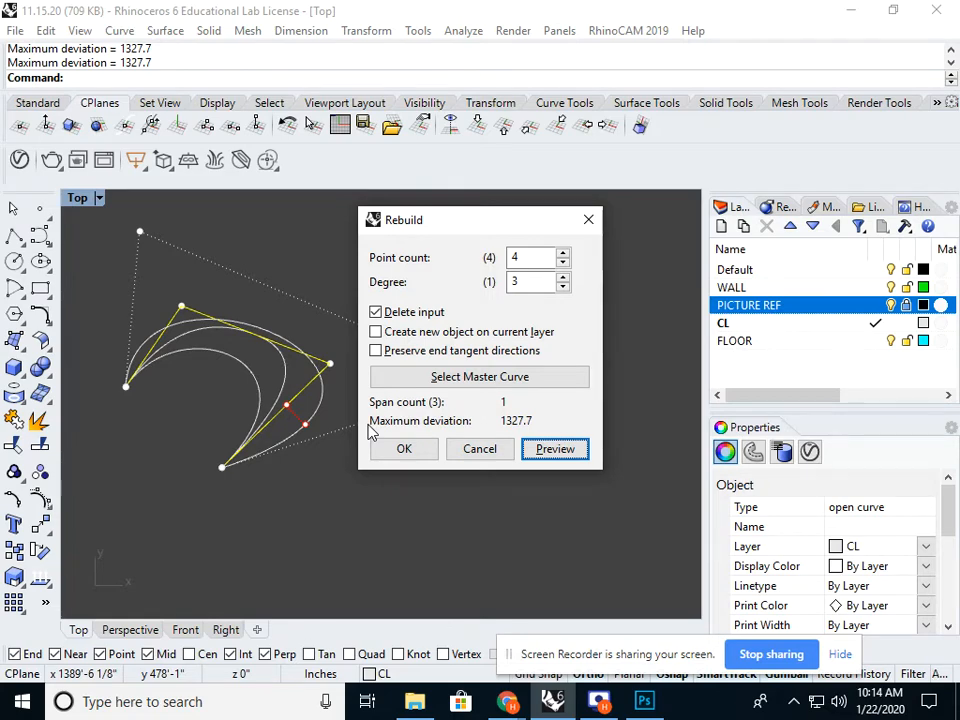
key("Escape")
key("Escape")
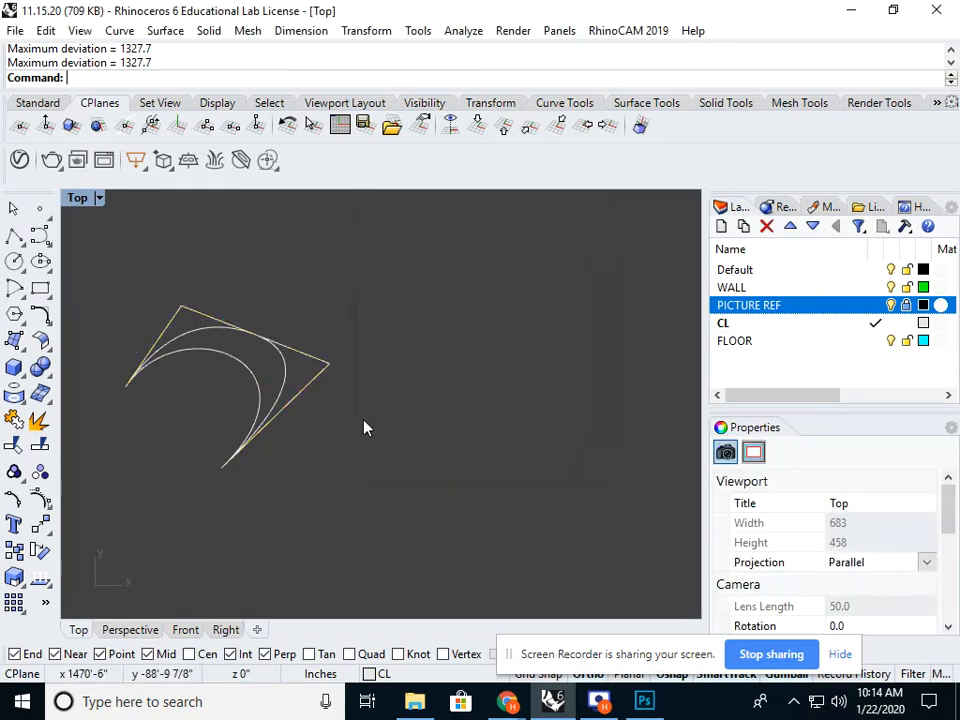
Step: Delete all the curves drawn for the degree comparison
scroll(365, 422, "down", 6)
right_click_drag(365, 424, 431, 431)
left_click_drag(392, 440, 313, 462)
key("Delete")
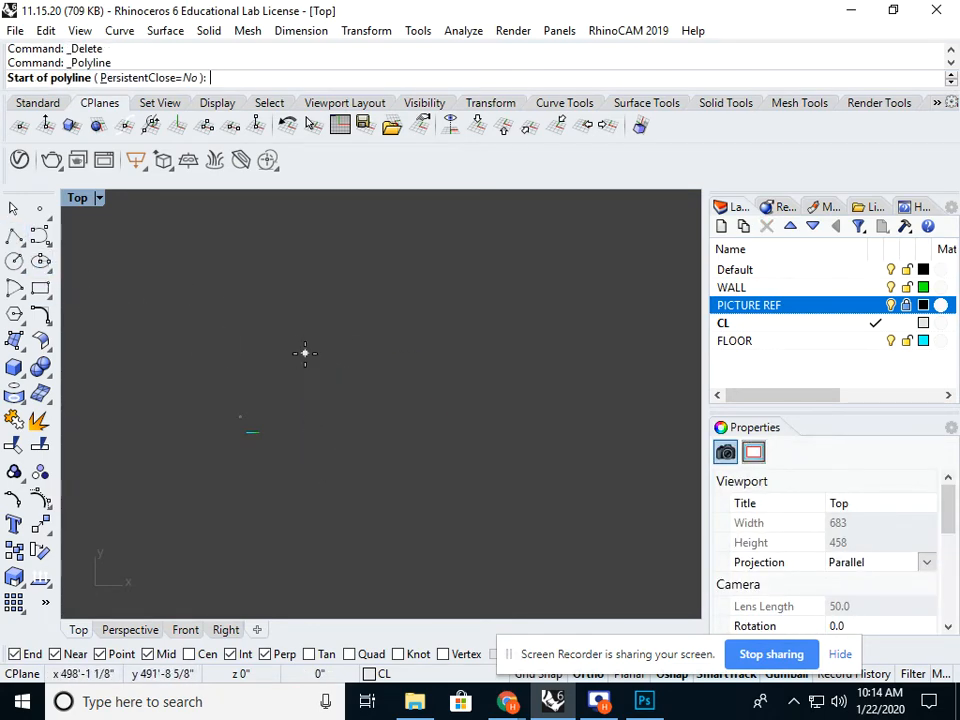
Step: Draw a single vertical polyline segment in the empty area of the Top view
left_click(373, 343)
left_click(373, 444)
key("Return")
scroll(396, 374, "up", 3)
Step: Offset the vertical line 8 inches to its right side
left_click(356, 402)
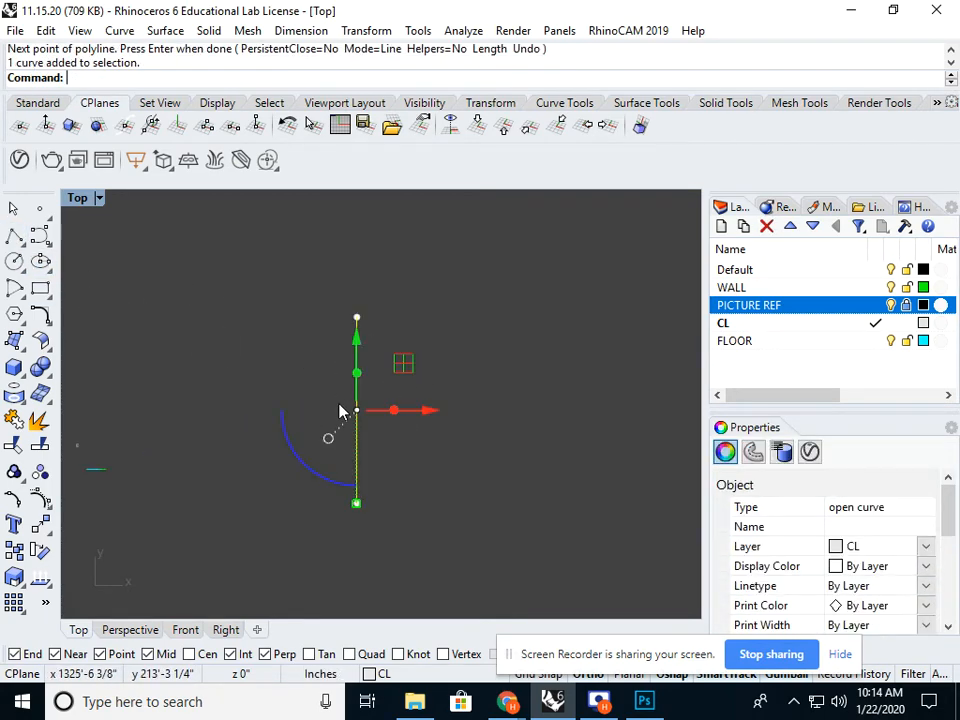
type("Offset")
key("Return")
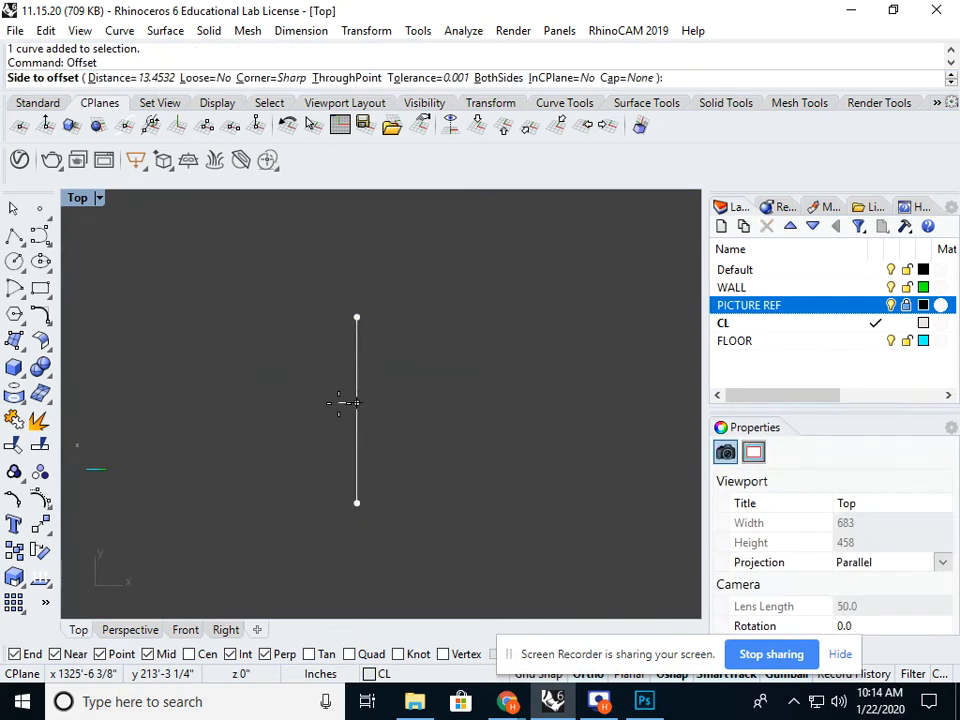
scroll(383, 325, "up", 2)
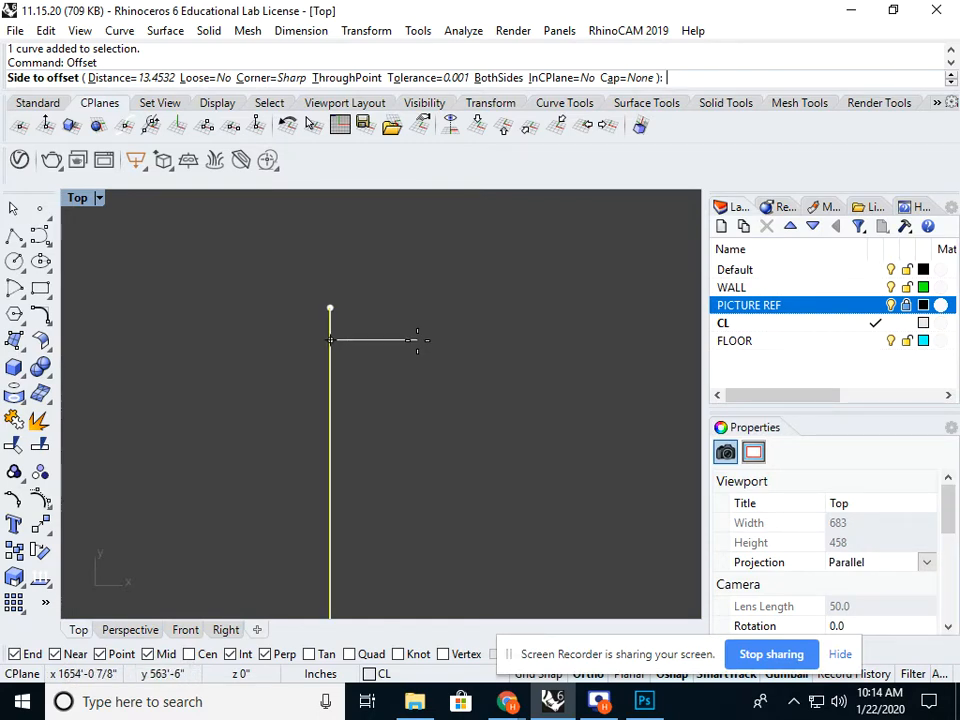
right_click_drag(418, 340, 321, 336)
type("8")
key("Return")
left_click(240, 337)
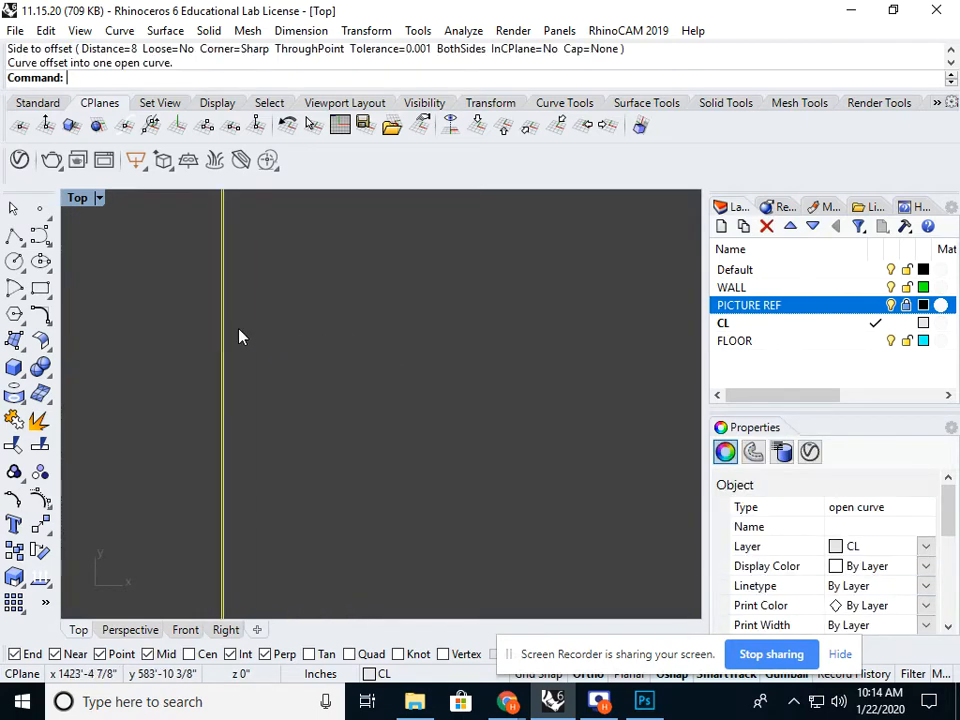
right_click_drag(232, 326, 275, 332)
scroll(270, 322, "up", 20)
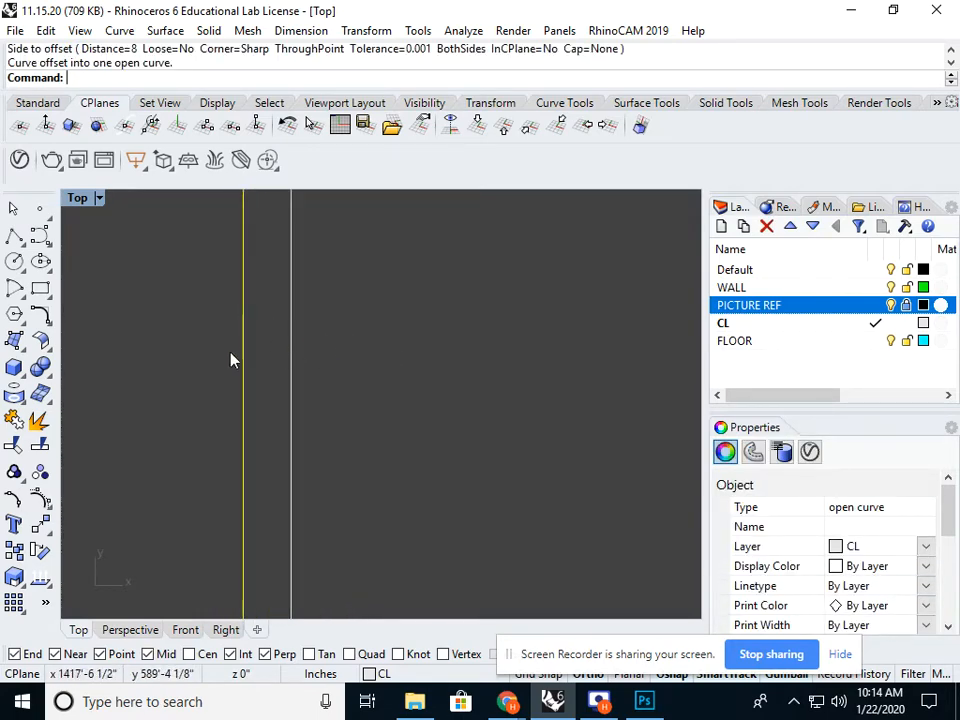
scroll(287, 360, "down", 20)
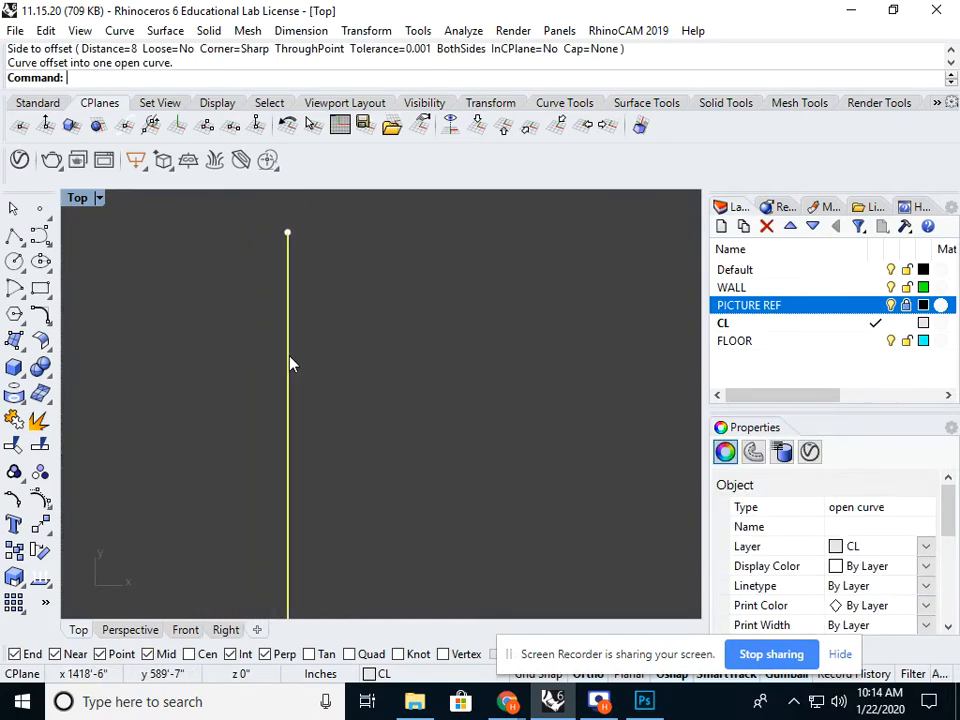
scroll(290, 357, "down", 10)
left_click(356, 368)
right_click_drag(374, 370, 331, 371)
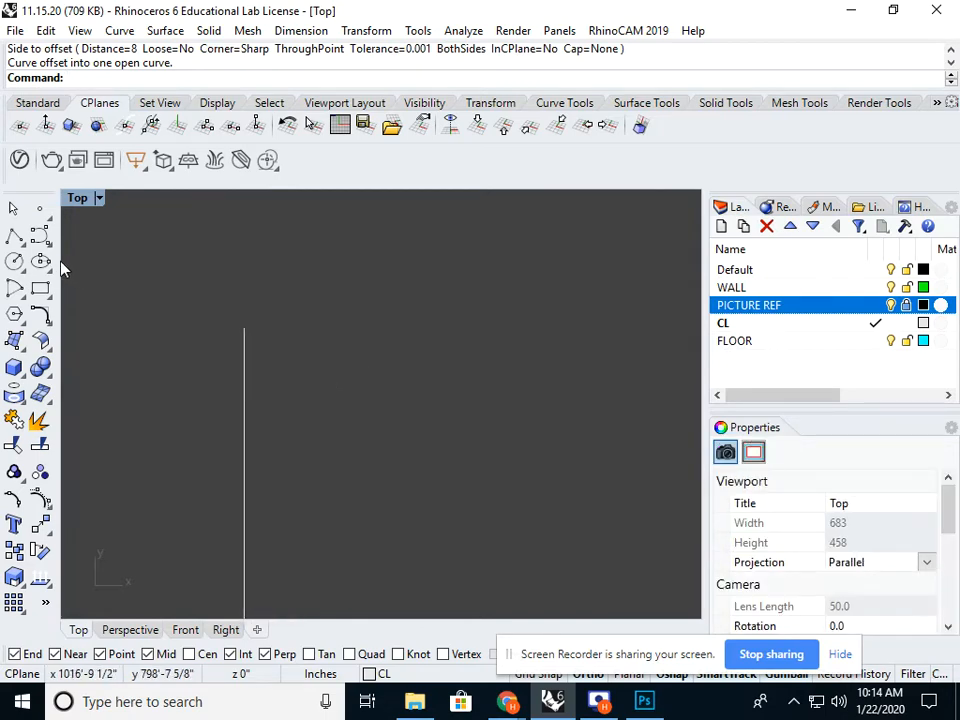
Step: Draw a small rectangle by two corners to the right of the offset lines
left_click(40, 289)
right_click_drag(244, 321, 194, 321)
left_click(322, 325)
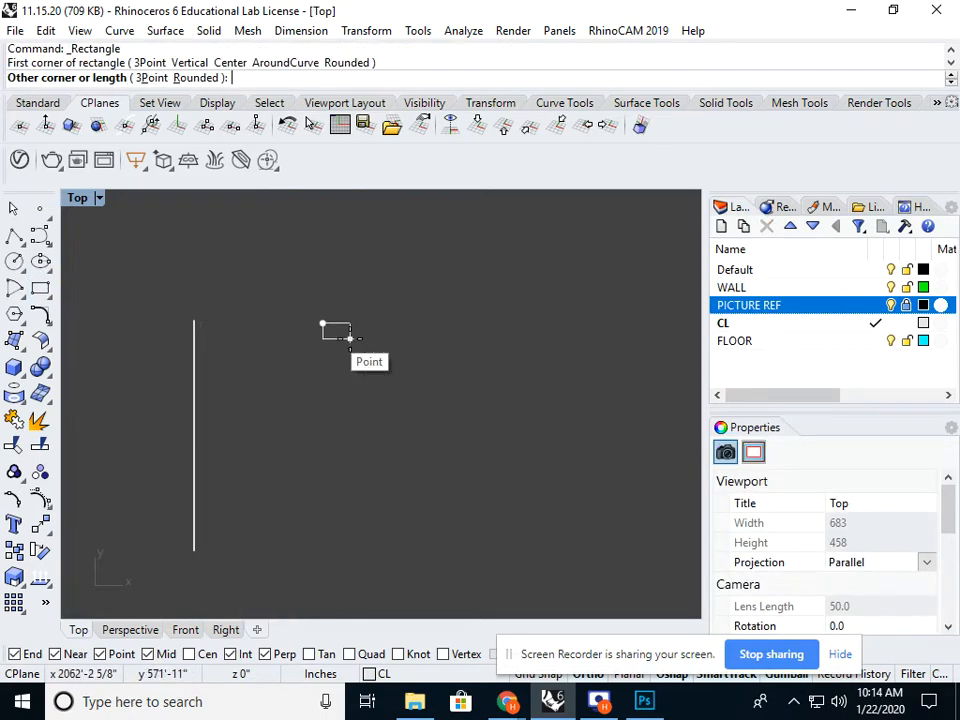
scroll(350, 339, "up", 14)
left_click(300, 343)
right_click_drag(289, 339, 333, 384)
Step: Offset the rectangle 8 inches inward
type("O")
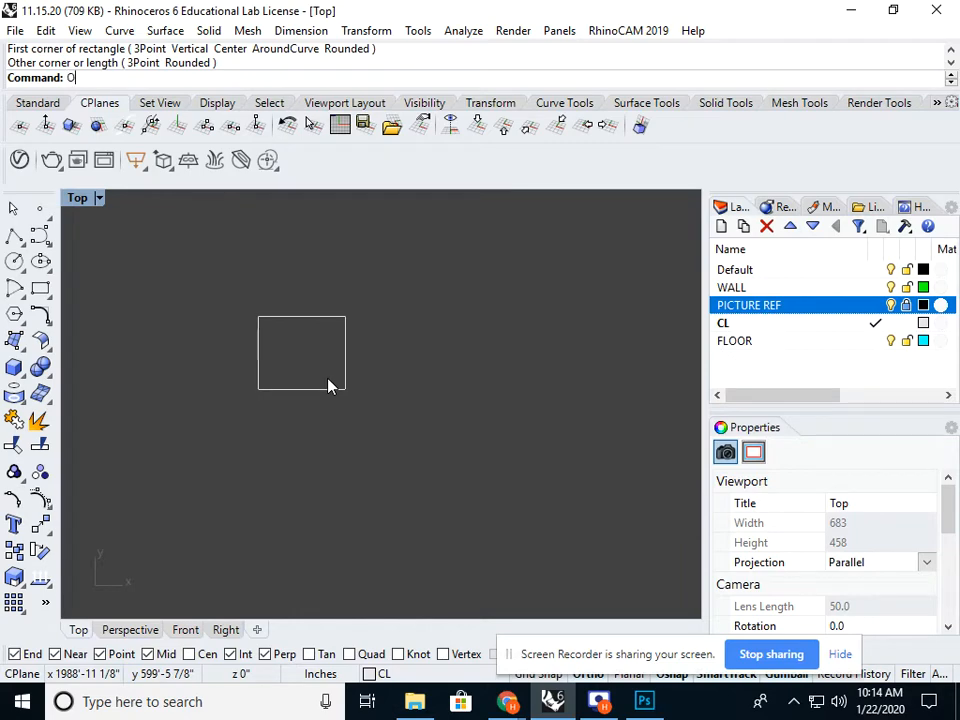
type("ffset")
key("Return")
left_click(347, 371)
left_click(315, 366)
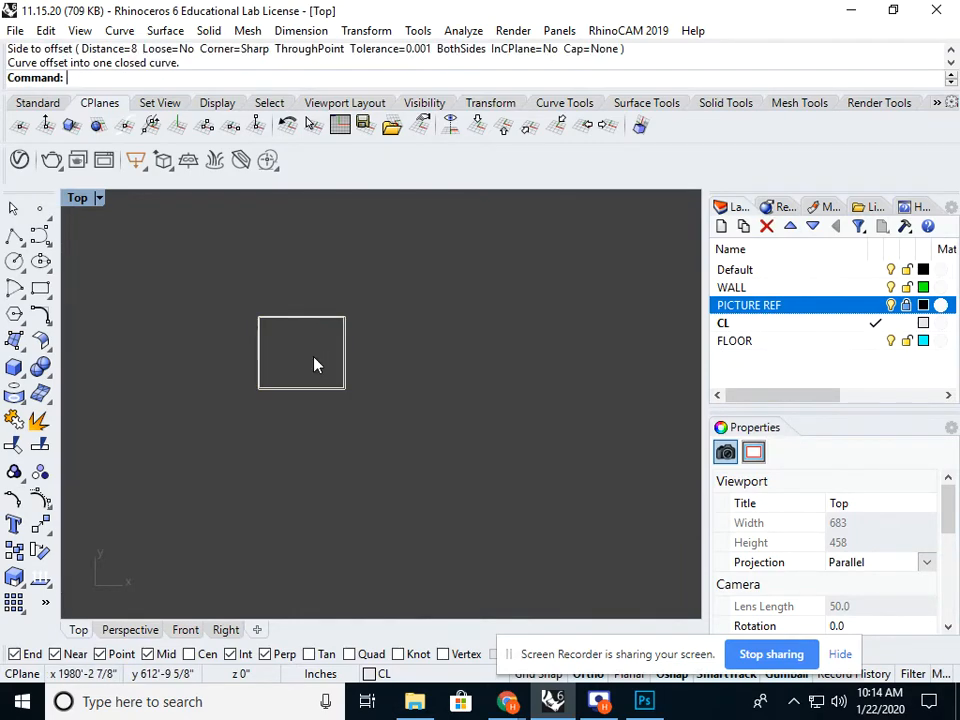
scroll(315, 375, "up", 10)
scroll(283, 381, "down", 3)
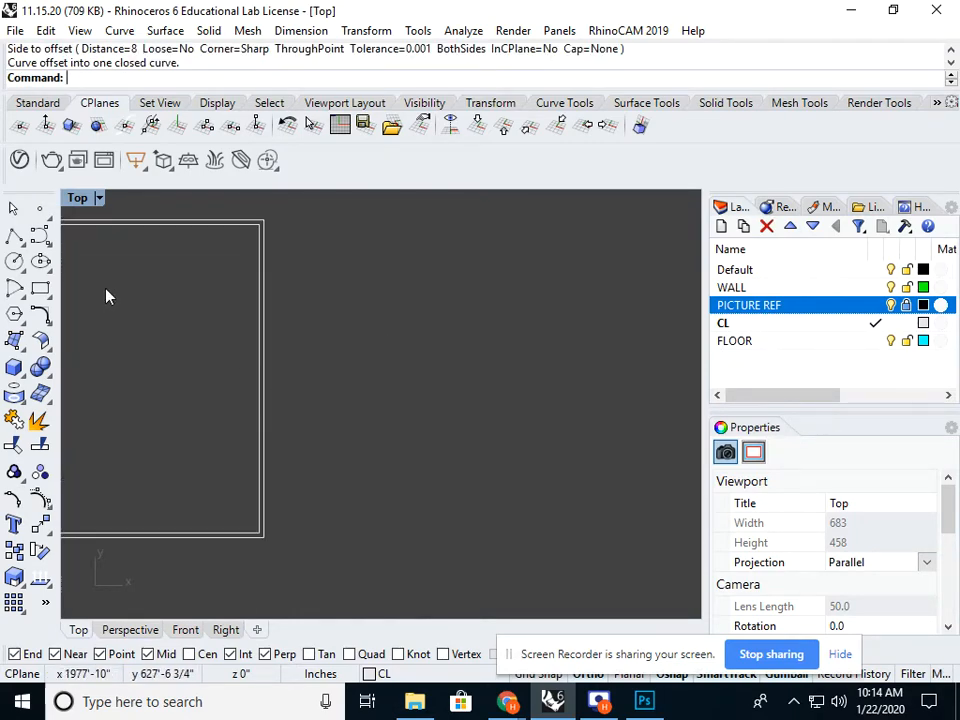
Step: Draw a circle centred outside the rectangle that overlaps its right edge
left_click(14, 260)
left_click(339, 351)
left_click(443, 414)
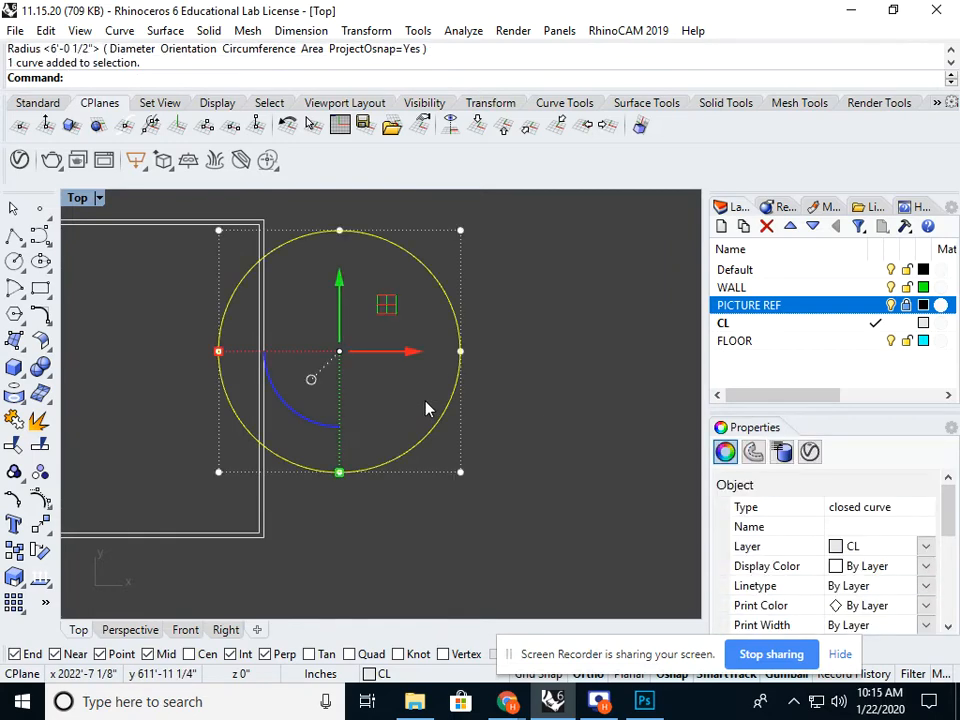
Step: Offset the circle 8 inches inward
type("offset")
key("Return")
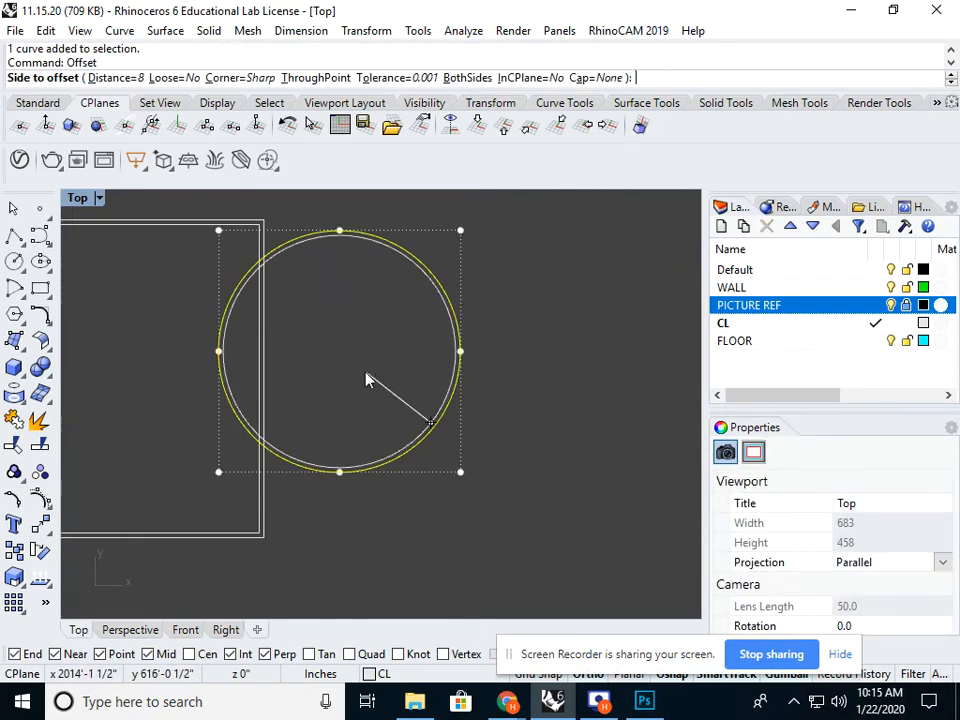
left_click(367, 375)
scroll(351, 378, "down", 8)
left_click(351, 378)
scroll(362, 380, "down", 6)
right_click_drag(368, 386, 449, 388)
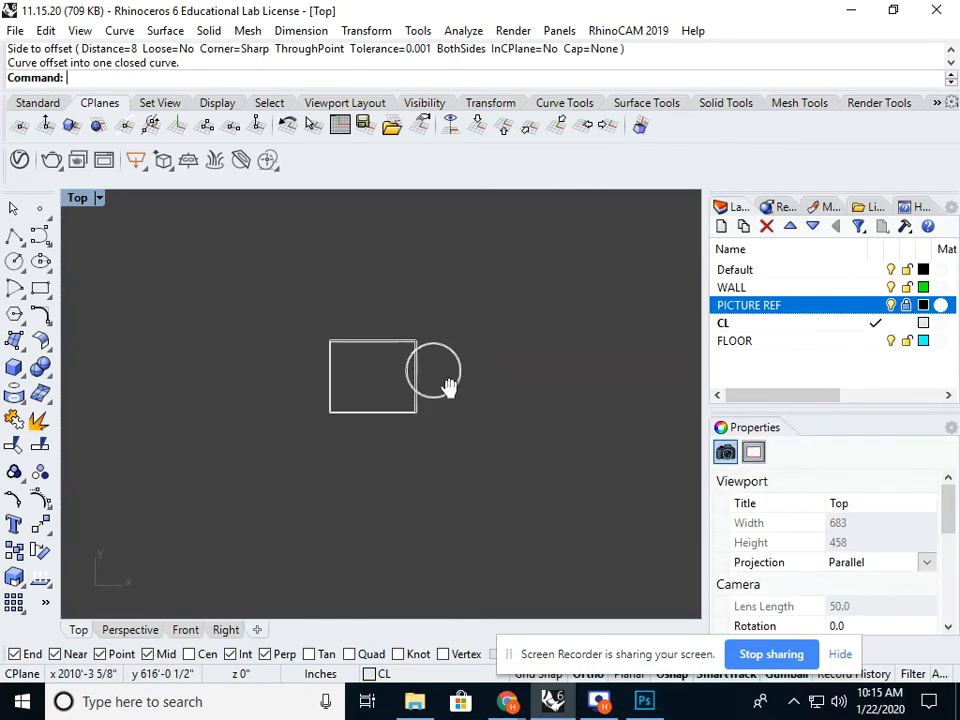
scroll(274, 381, "down", 6)
right_click_drag(227, 392, 285, 393)
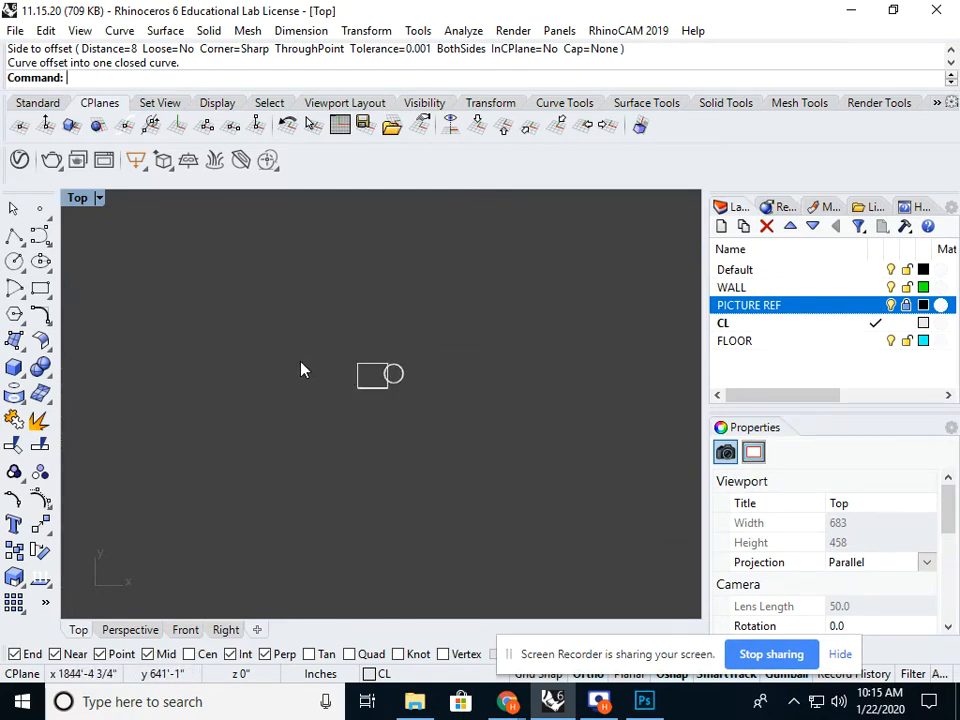
Step: Fillet the upper-left corner of the inner rectangle with a radius of 12 inches
scroll(354, 364, "up", 10)
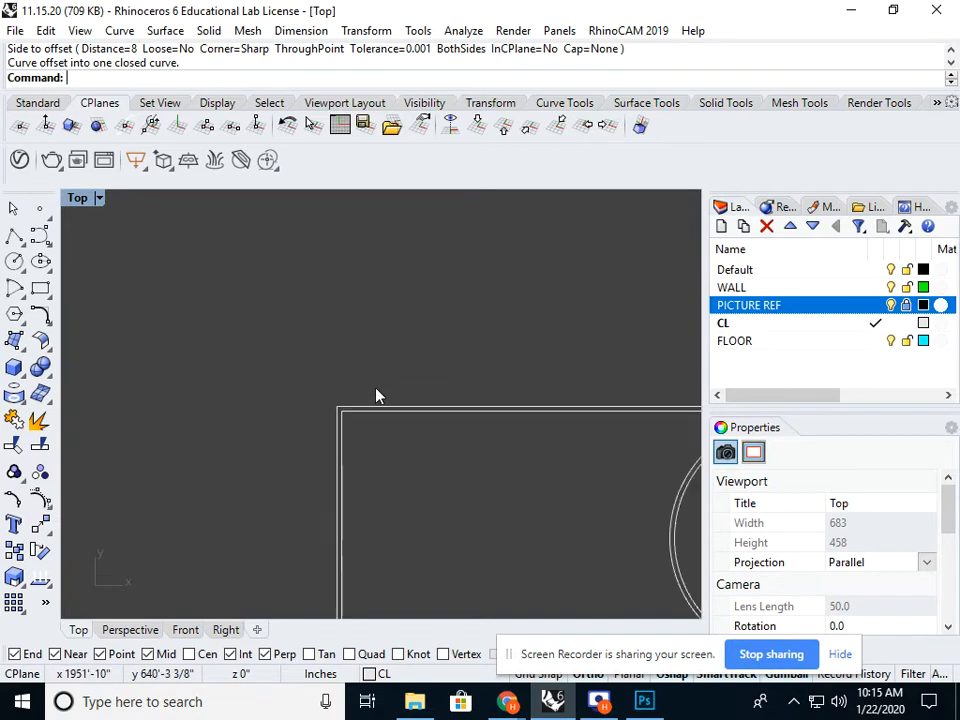
right_click_drag(377, 394, 287, 412)
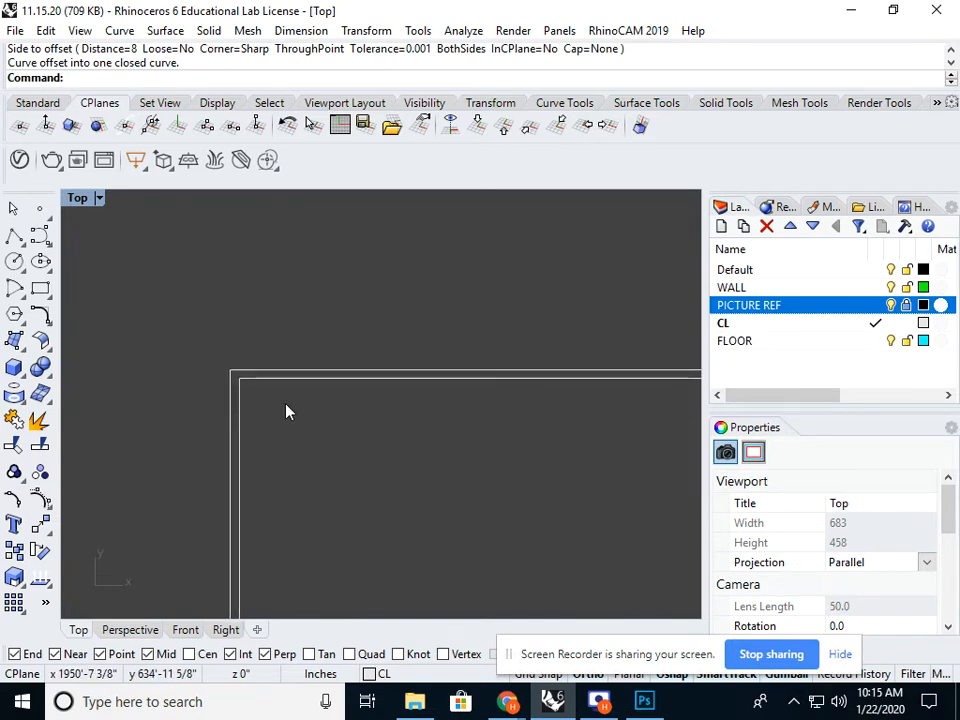
type("f")
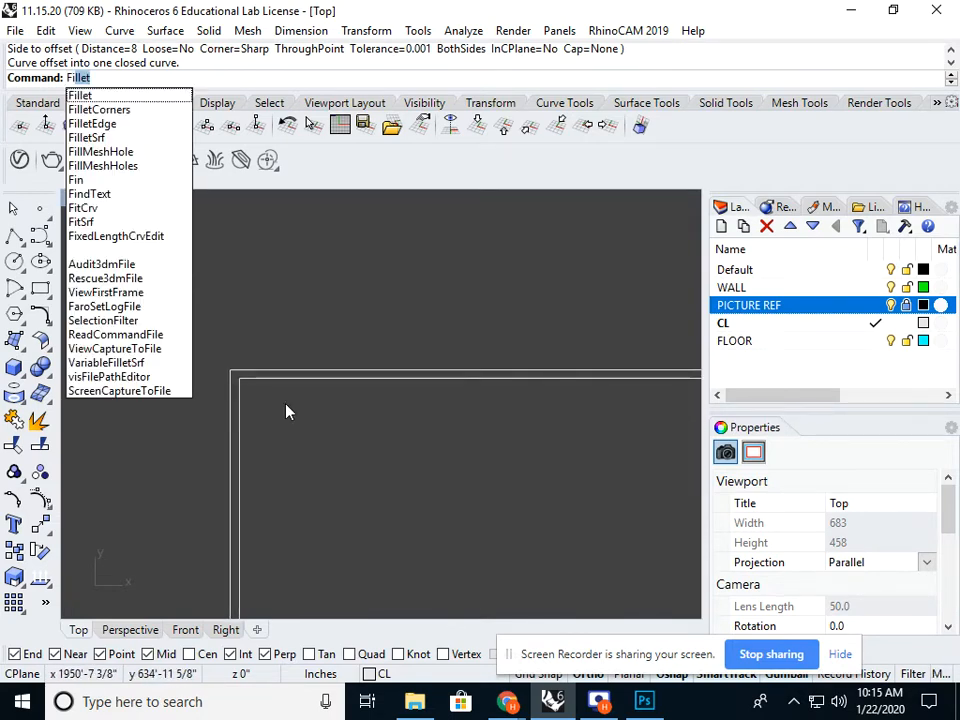
key("Return")
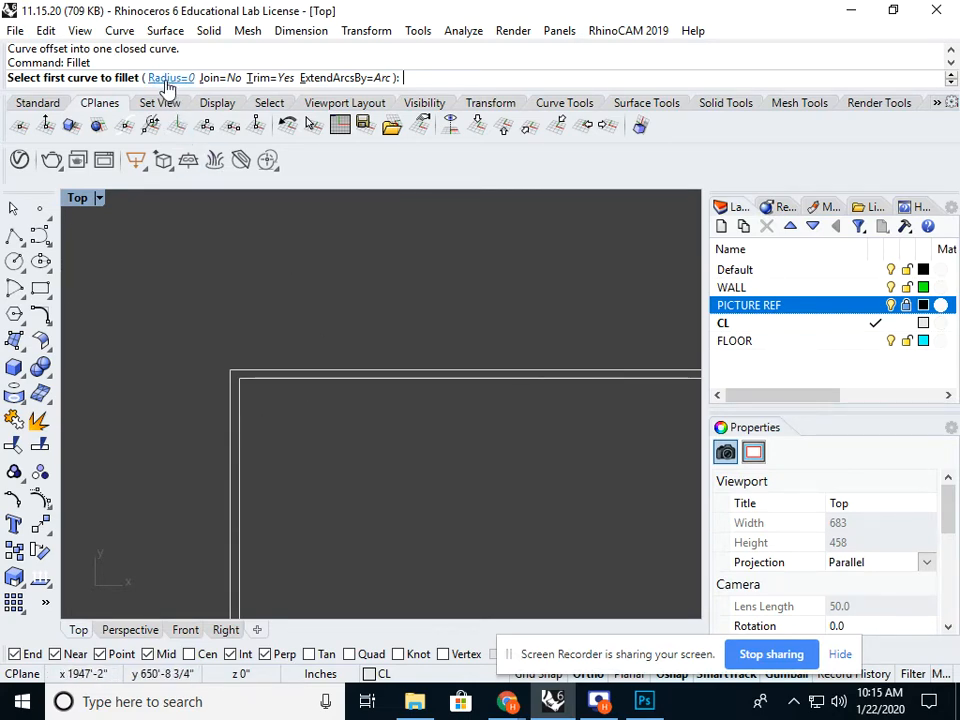
type("r")
key("Return")
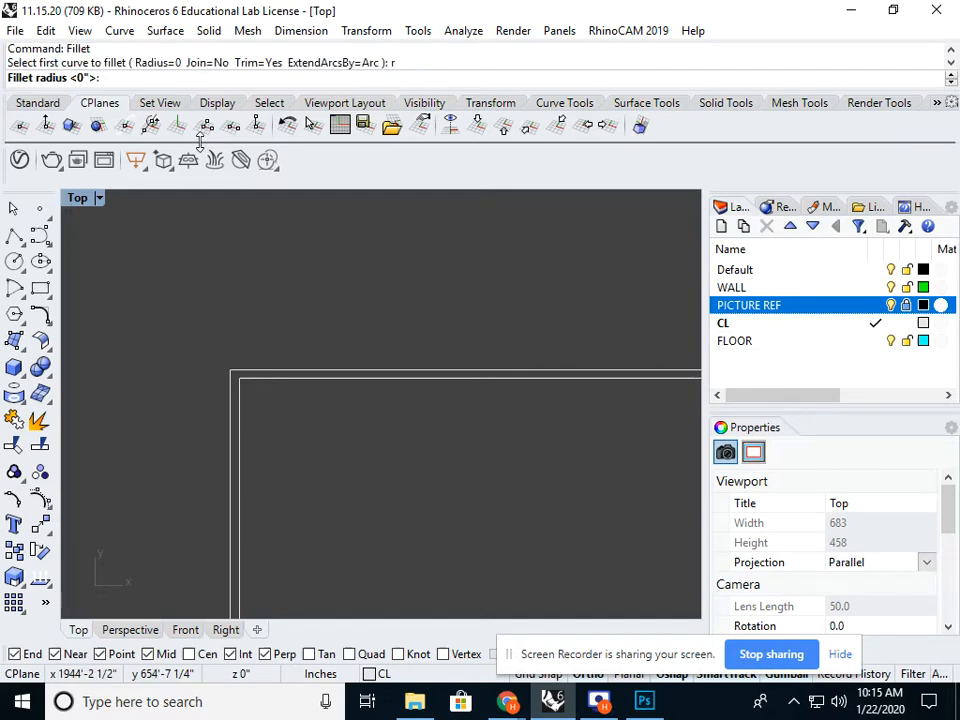
type("12")
key("Return")
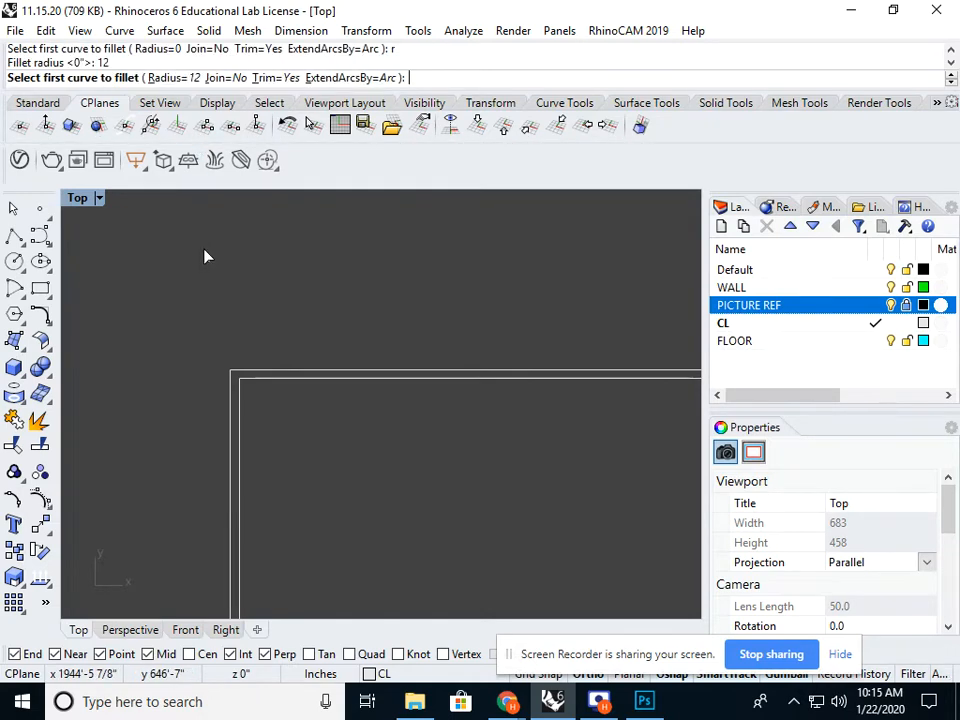
right_click_drag(255, 357, 239, 302)
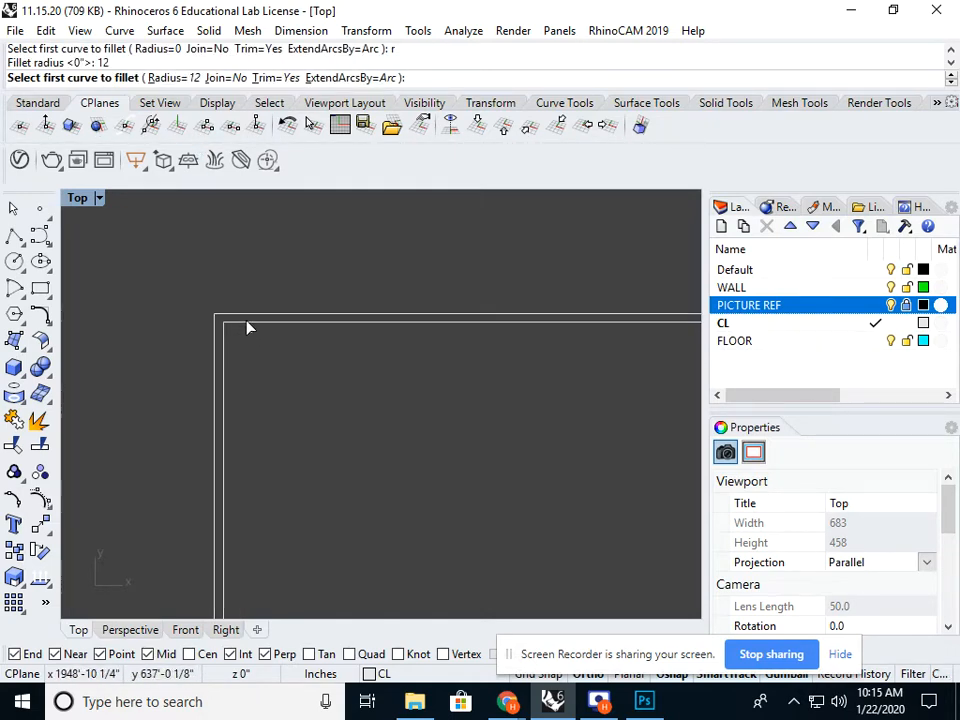
left_click(252, 325)
left_click(225, 390)
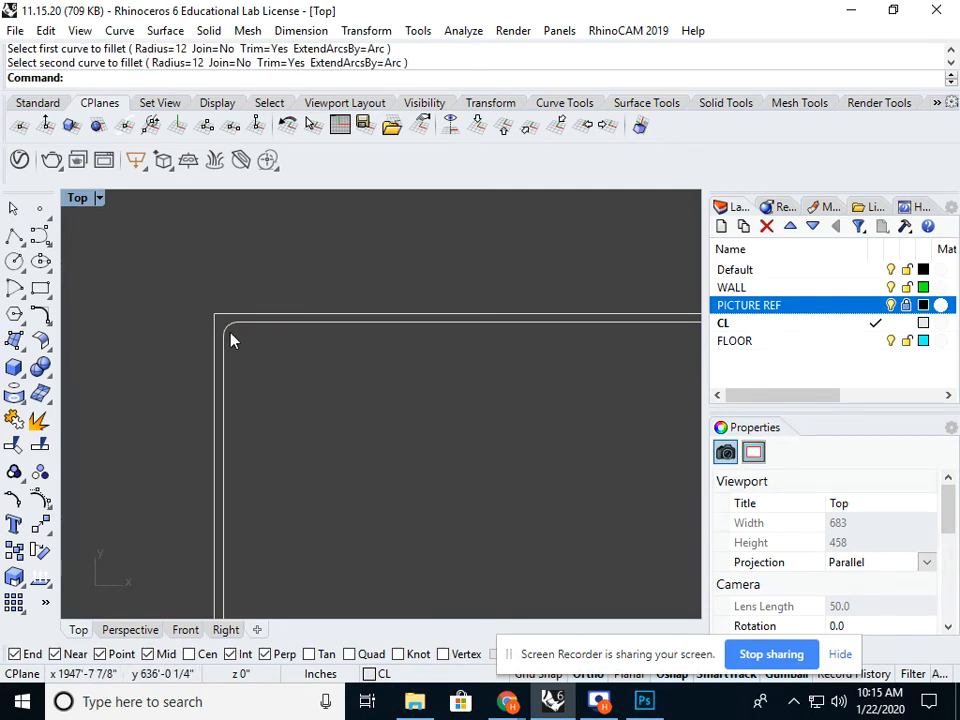
scroll(229, 336, "up", 8)
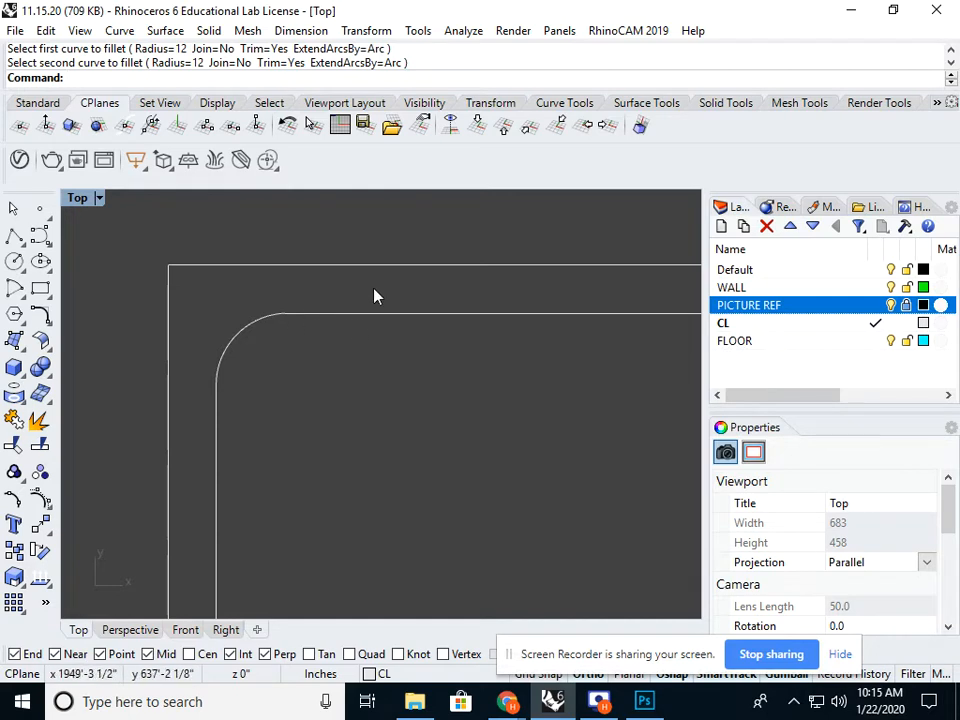
Step: Fillet the lower-left corner of the inner rectangle with a radius of 5 feet
scroll(266, 270, "down", 6)
right_click_drag(266, 270, 240, 428)
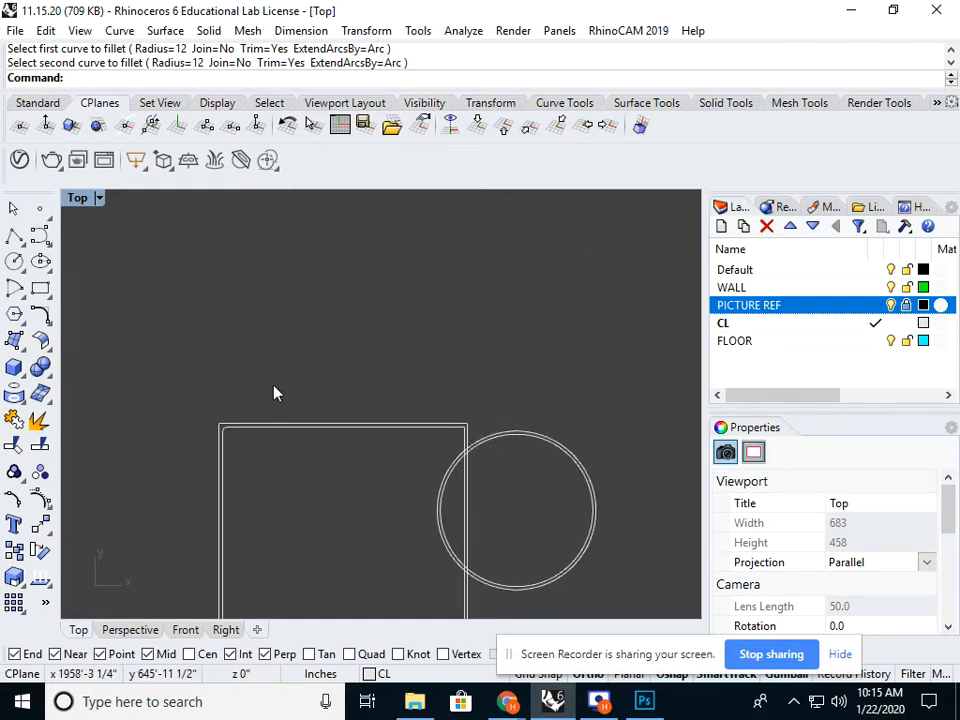
right_click_drag(370, 451, 293, 446)
right_click_drag(211, 492, 214, 376)
right_click(213, 376)
type("5'")
key("Return")
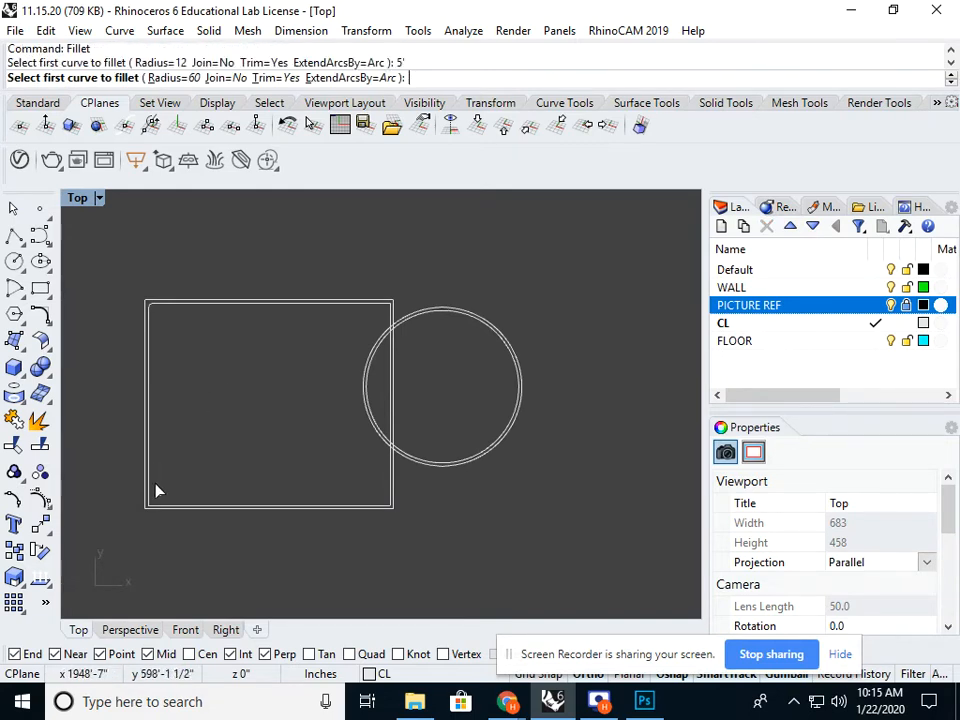
scroll(152, 492, "up", 3)
left_click(145, 500)
left_click(165, 521)
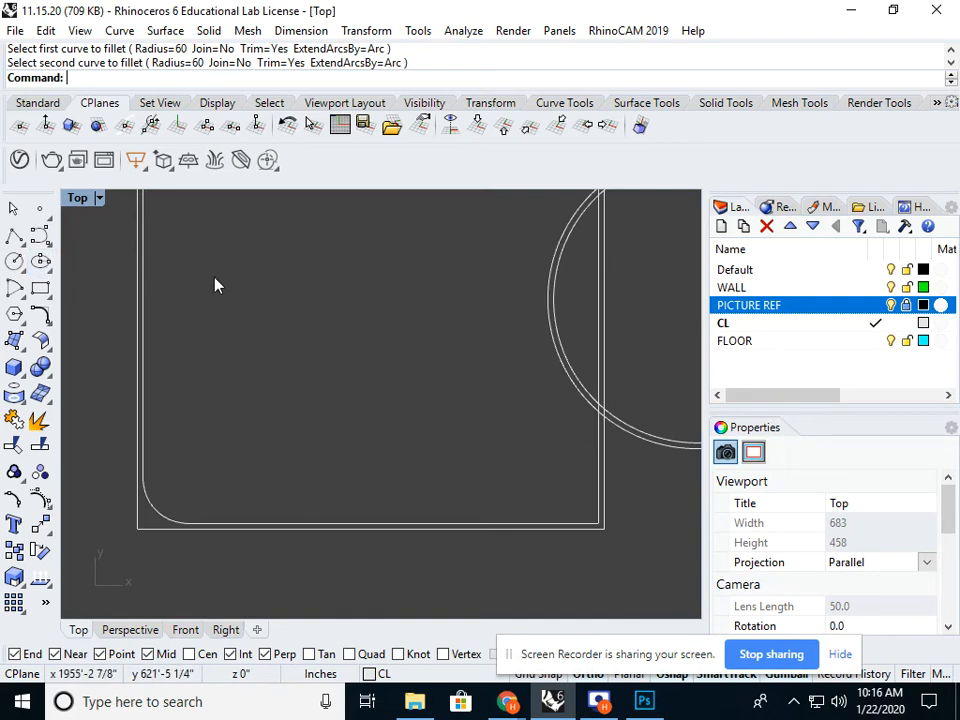
Step: Draw a quarter arc centred on the inner rectangle's left edge, starting on that edge above the centre and ending inside the rectangle
left_click(14, 288)
right_click_drag(247, 342, 273, 407)
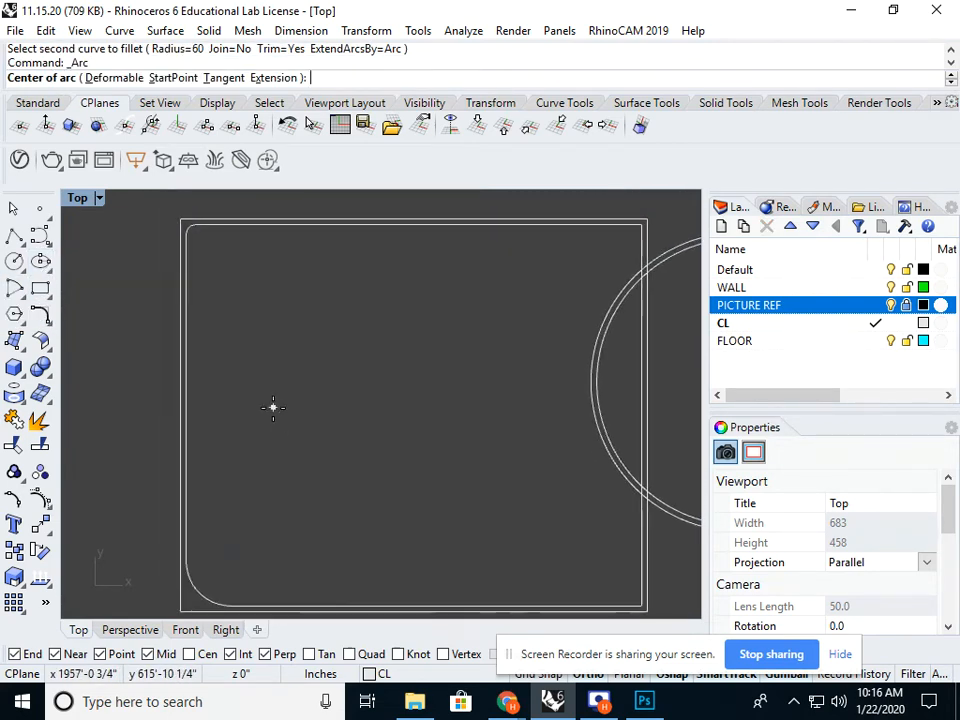
scroll(212, 360, "up", 3)
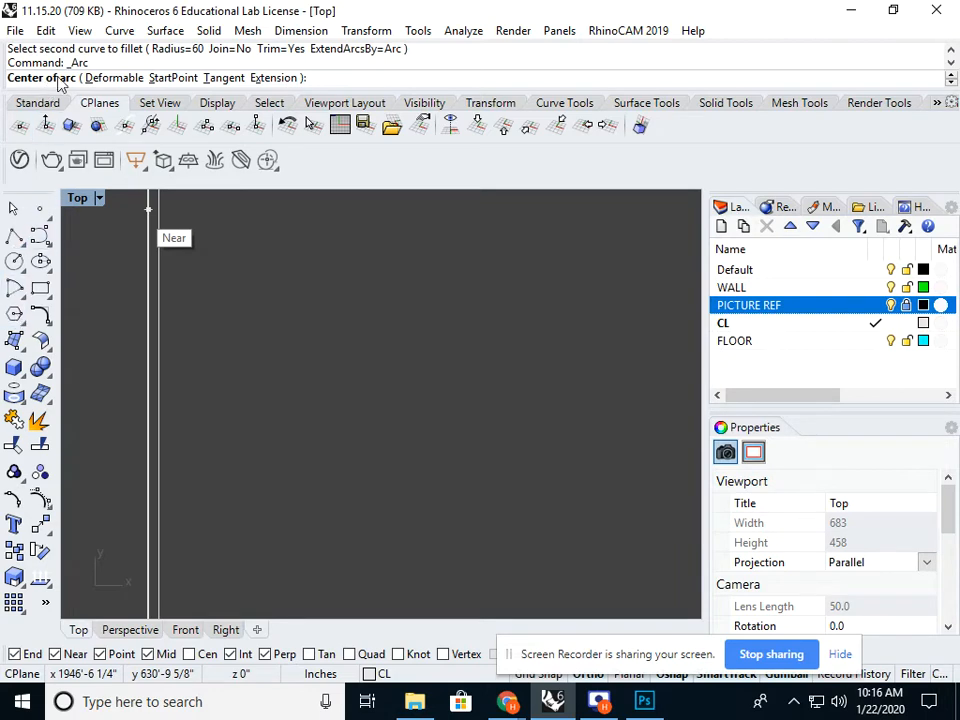
left_click(158, 393)
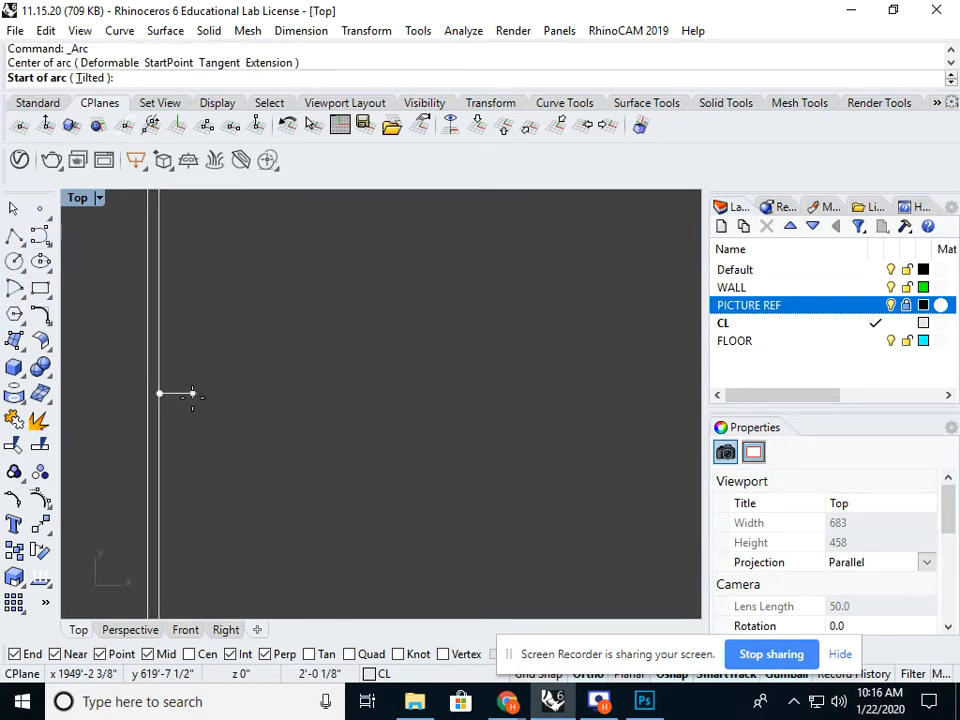
left_click(159, 330)
left_click(223, 393)
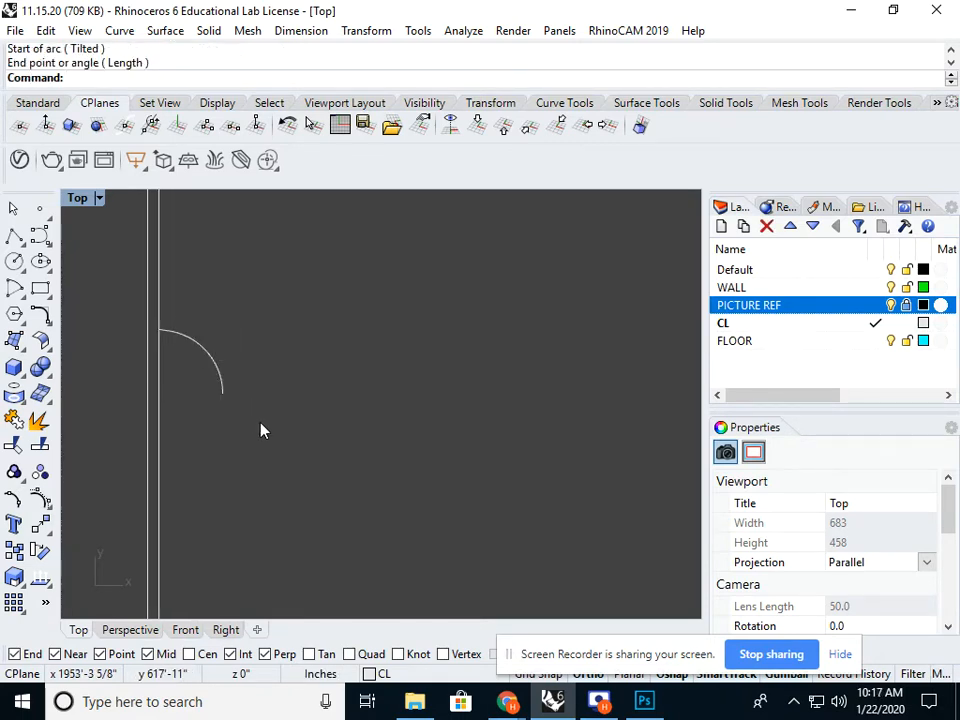
Step: Draw a thin horizontal rectangle as a door leaf, extending inward from the inner rectangle's left edge
left_click(40, 288)
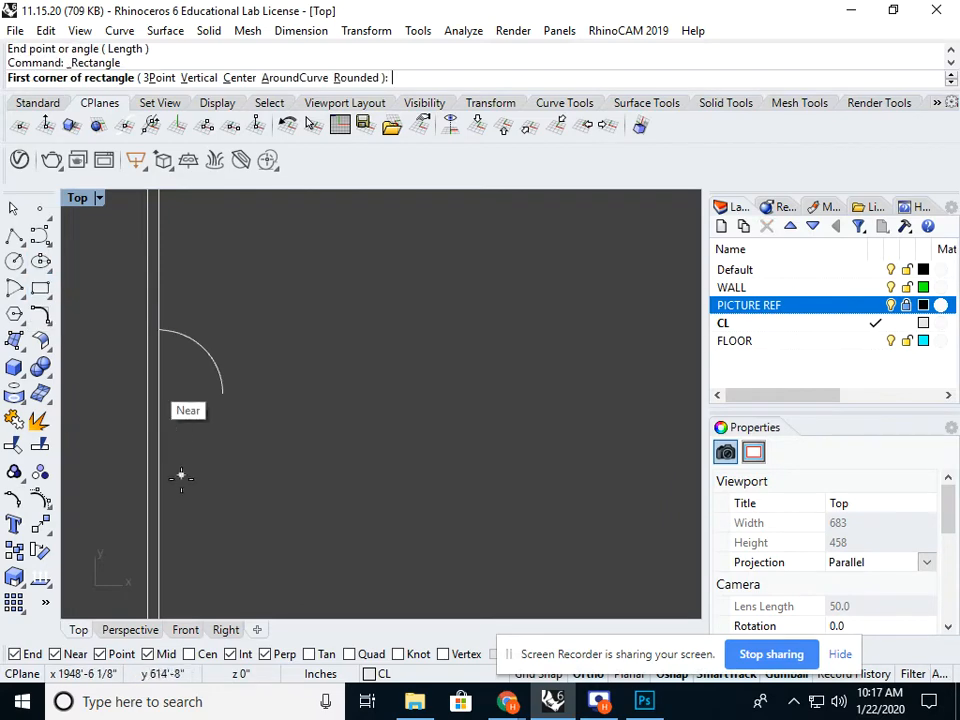
left_click(159, 484)
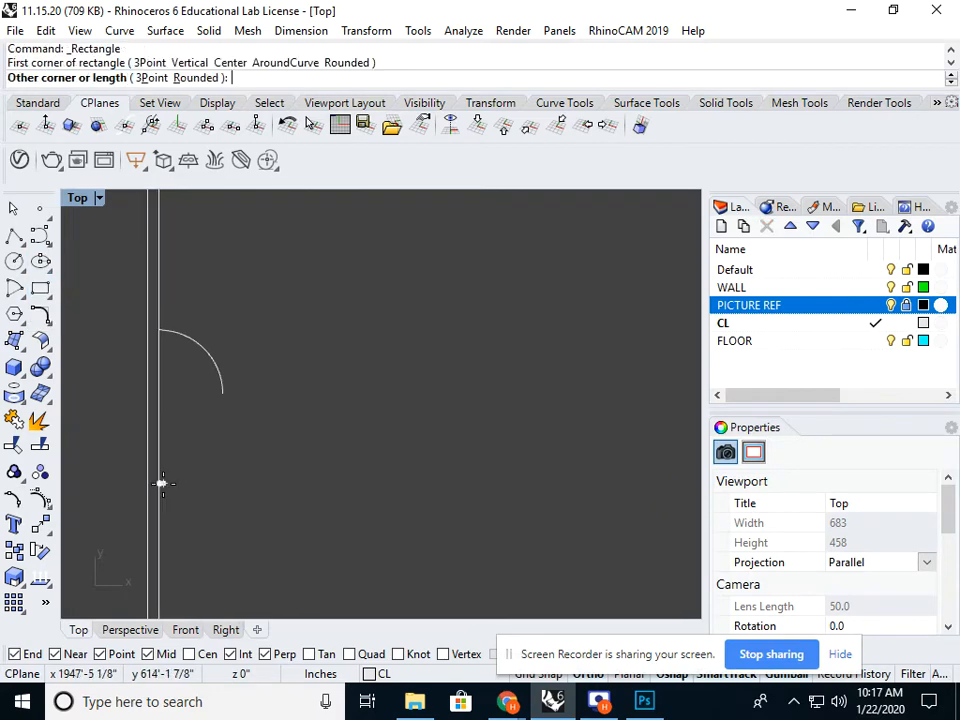
left_click(314, 491)
Step: Replace the small quarter arc with a door-swing arc centred on the thin rectangle's lower-left corner, from its lower-right corner to the wall edge
left_click_drag(264, 343, 208, 399)
key("Delete")
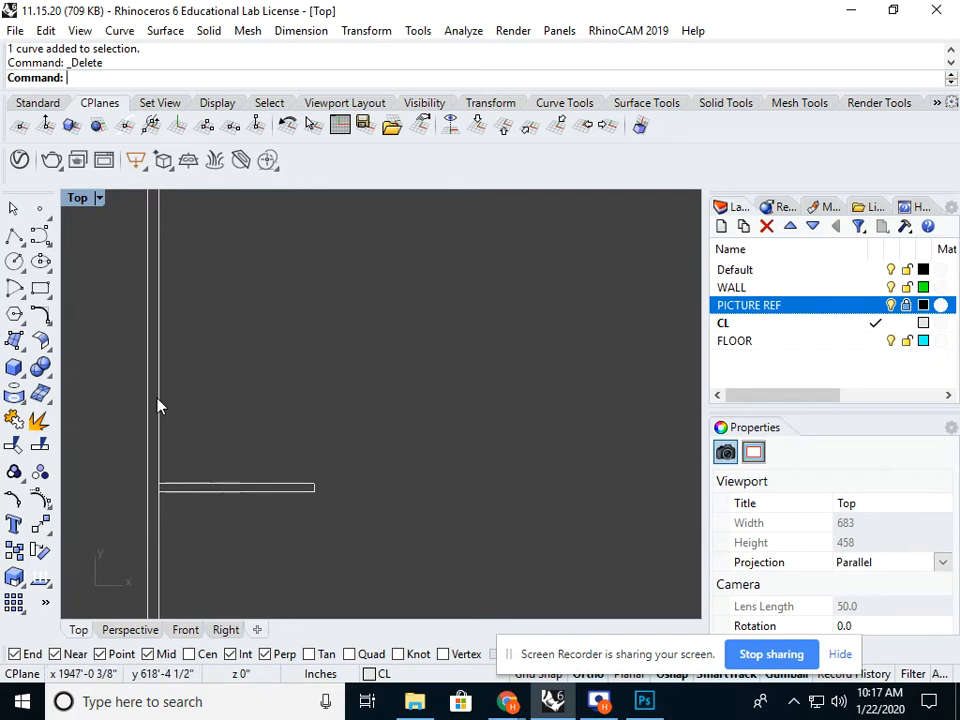
left_click(14, 286)
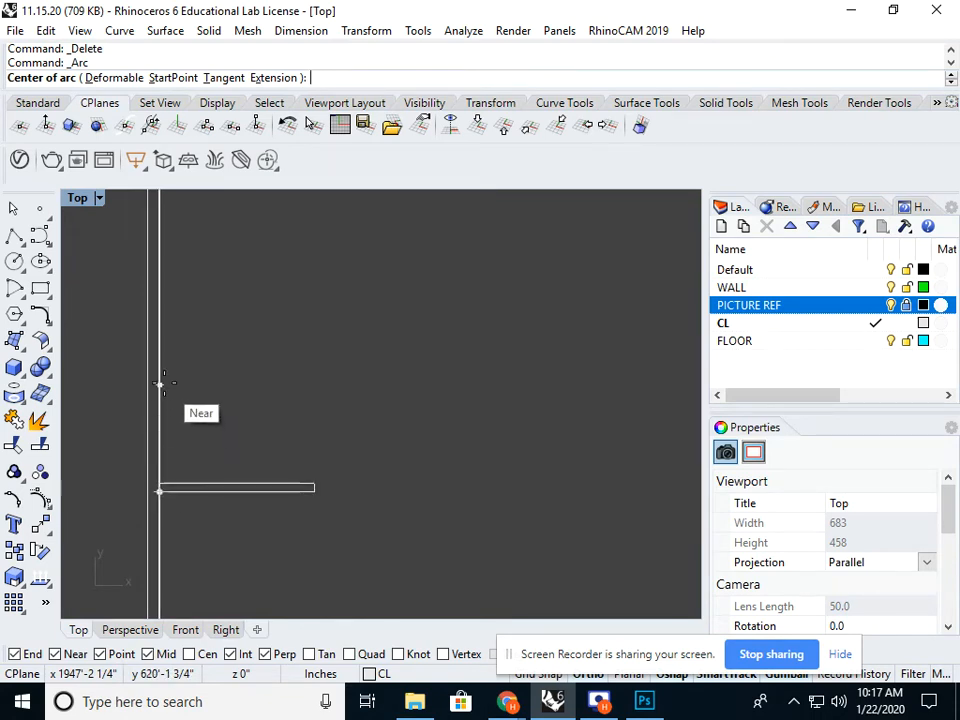
left_click(159, 491)
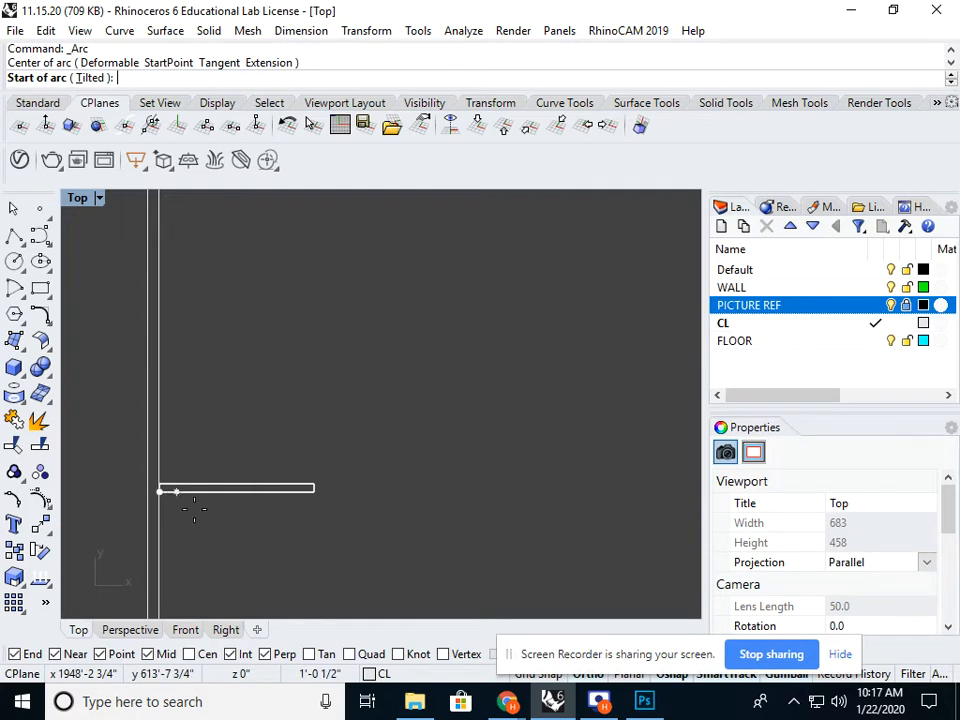
left_click(313, 490)
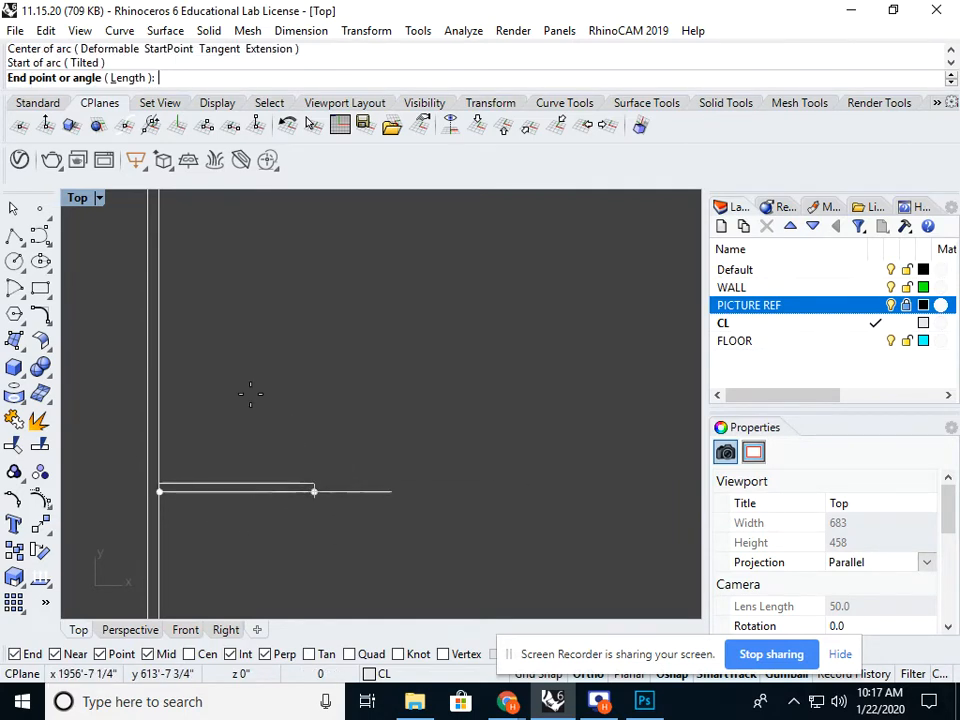
left_click(159, 337)
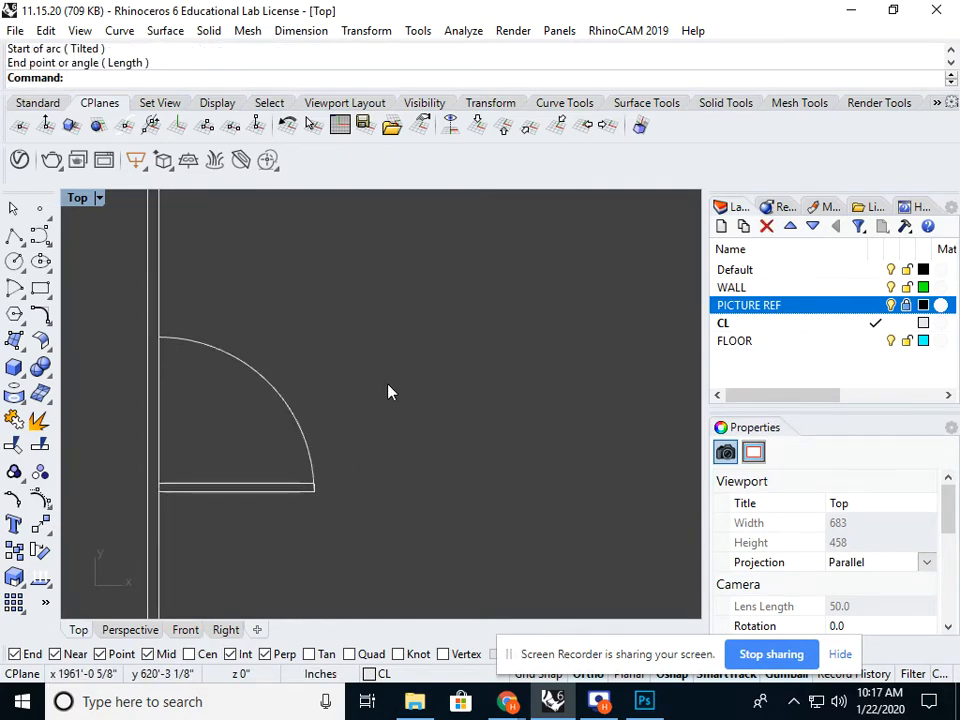
Step: Delete the door-swing arc
right_click_drag(390, 389, 328, 394)
scroll(322, 395, "down", 4)
left_click_drag(308, 365, 243, 402)
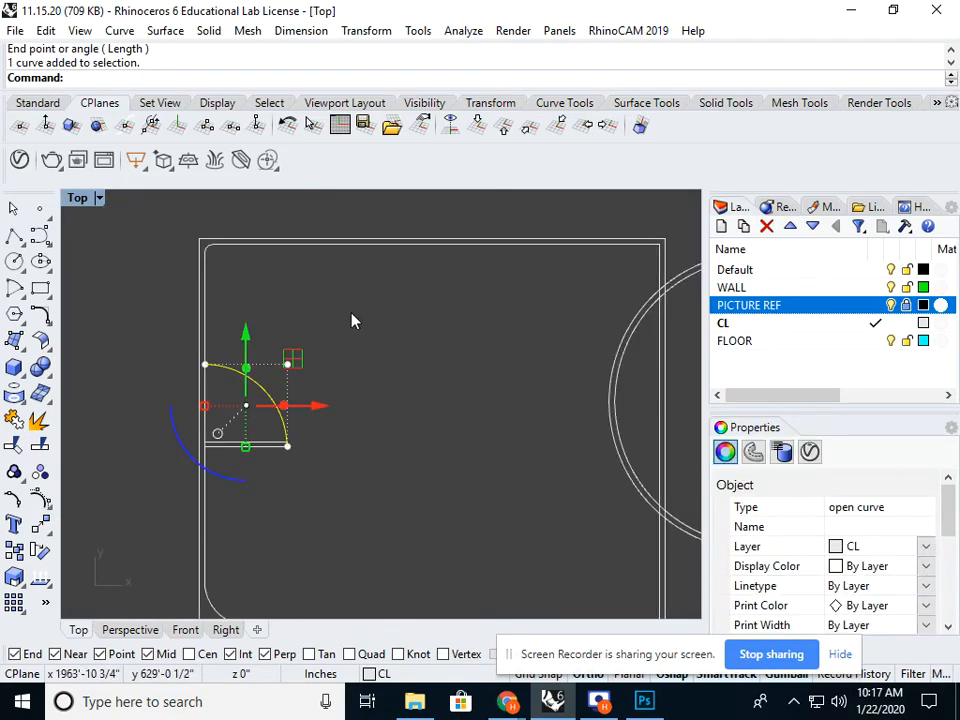
key("Delete")
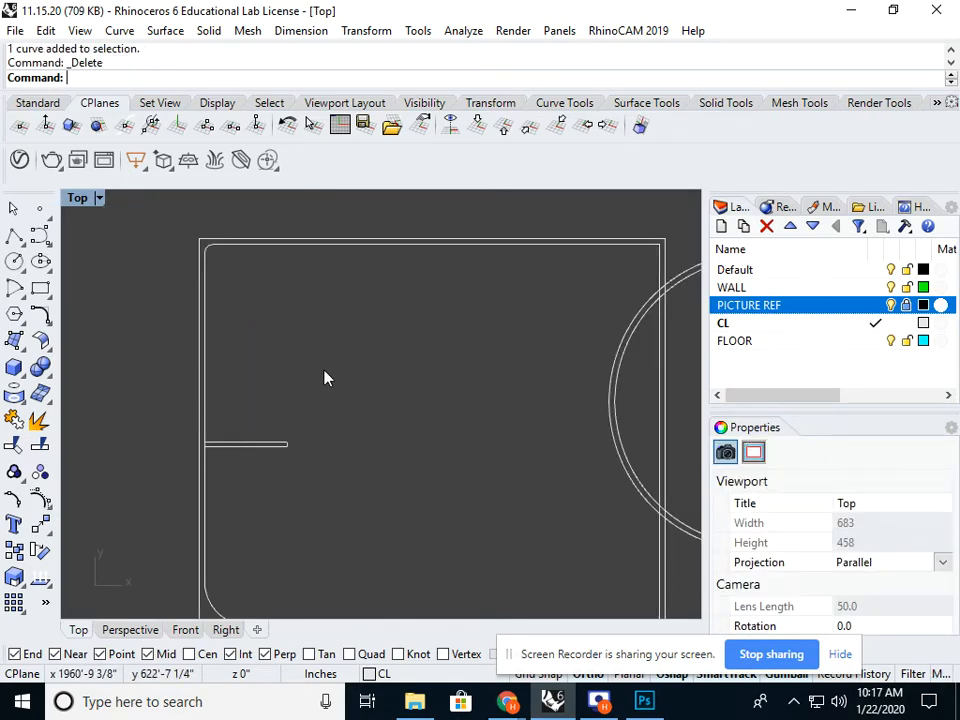
scroll(324, 373, "down", 20)
right_click_drag(322, 375, 272, 403)
scroll(287, 401, "up", 6)
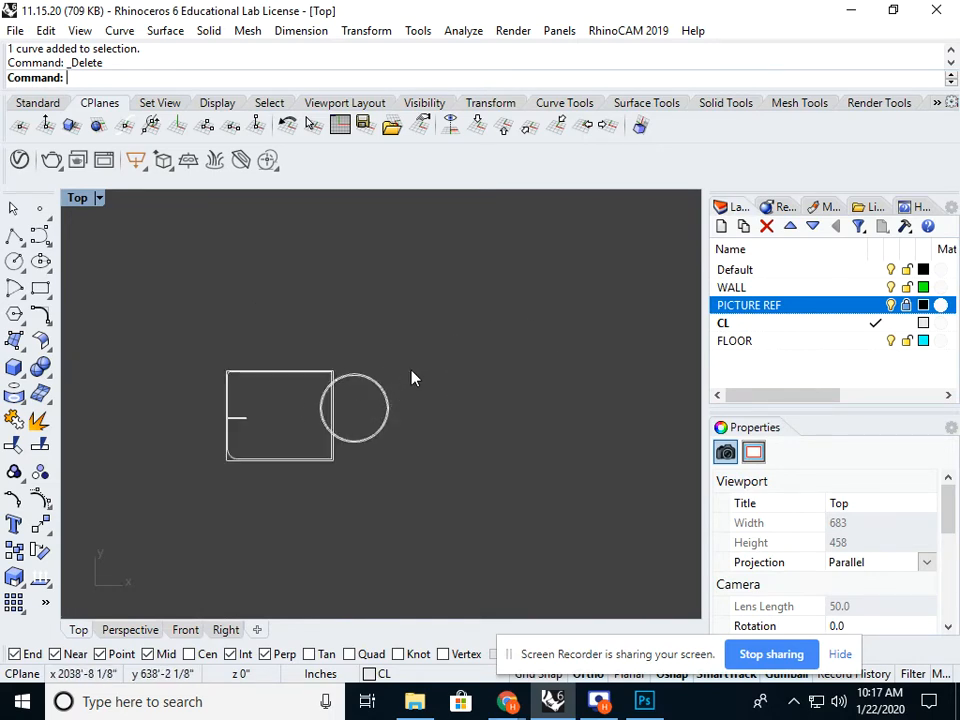
left_click(367, 376)
left_click(393, 355)
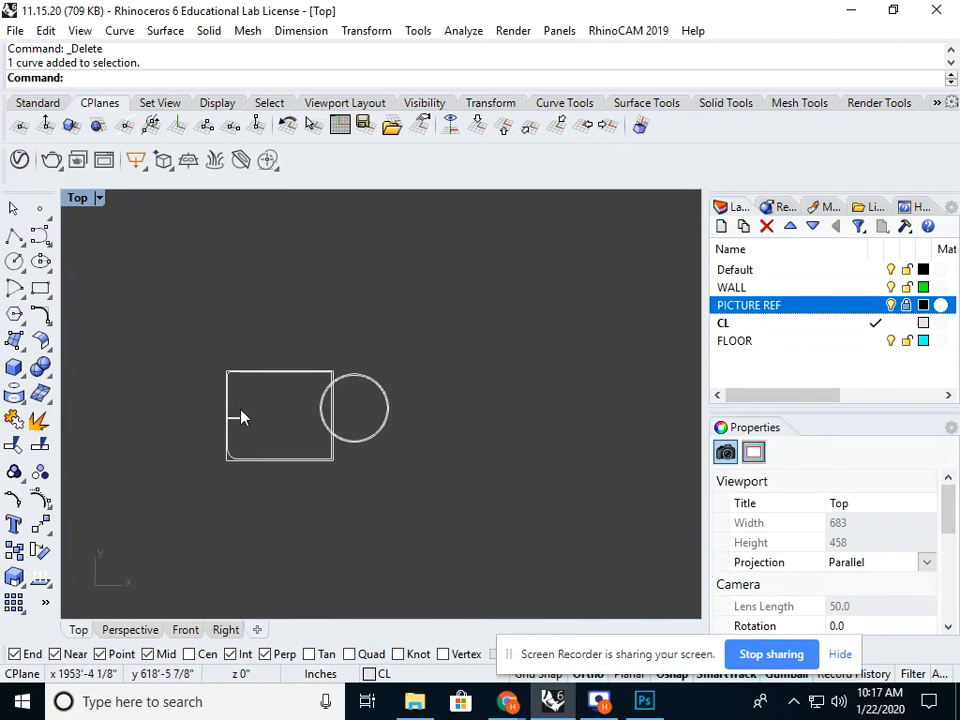
Step: Draw two separate slanted lines that cross each other in the empty space above the rectangle
left_click(17, 241)
right_click_drag(240, 296, 216, 339)
scroll(211, 331, "up", 8)
left_click(198, 315)
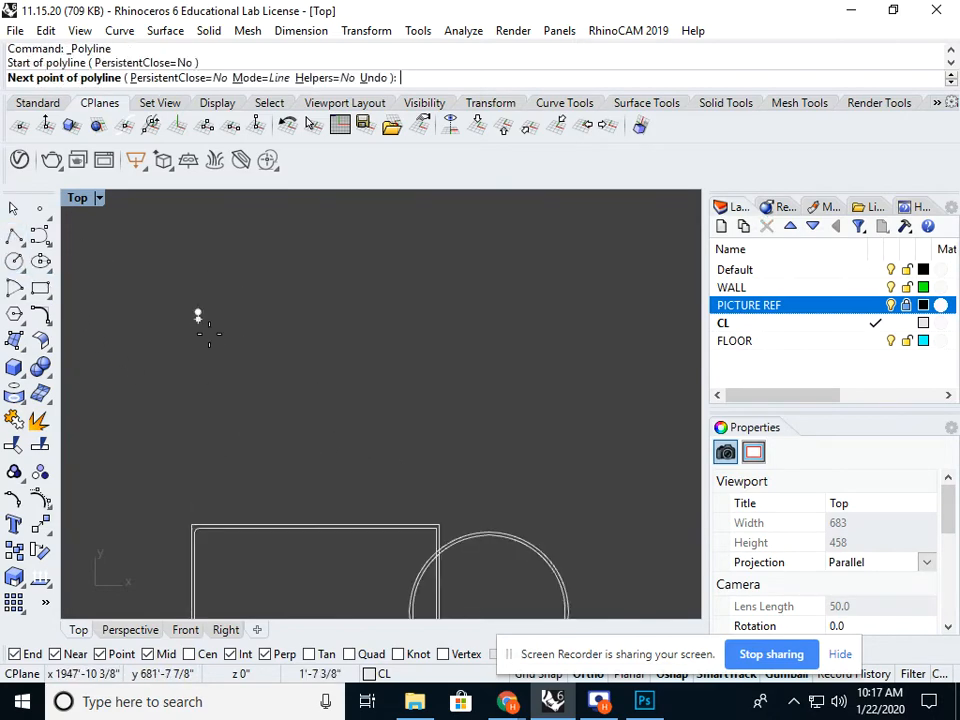
left_click(315, 463, "shift")
right_click(250, 459)
right_click(233, 456)
left_click(221, 454)
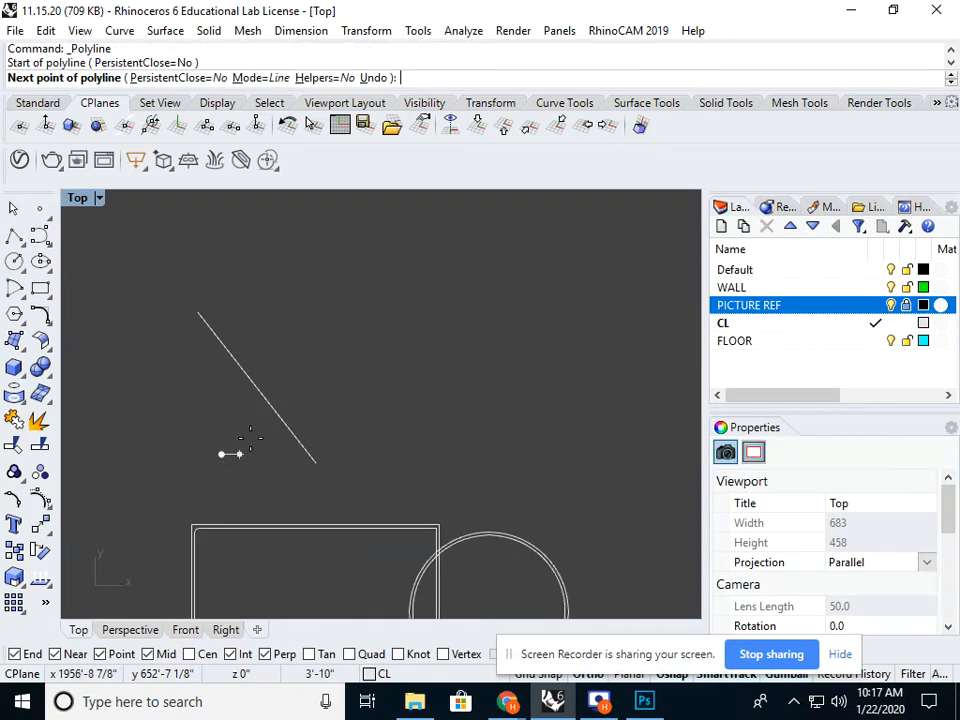
left_click(403, 315)
right_click(403, 420)
Step: Draw a third slanted line that crosses the upper part of the rising line
right_click(403, 435)
left_click(425, 435)
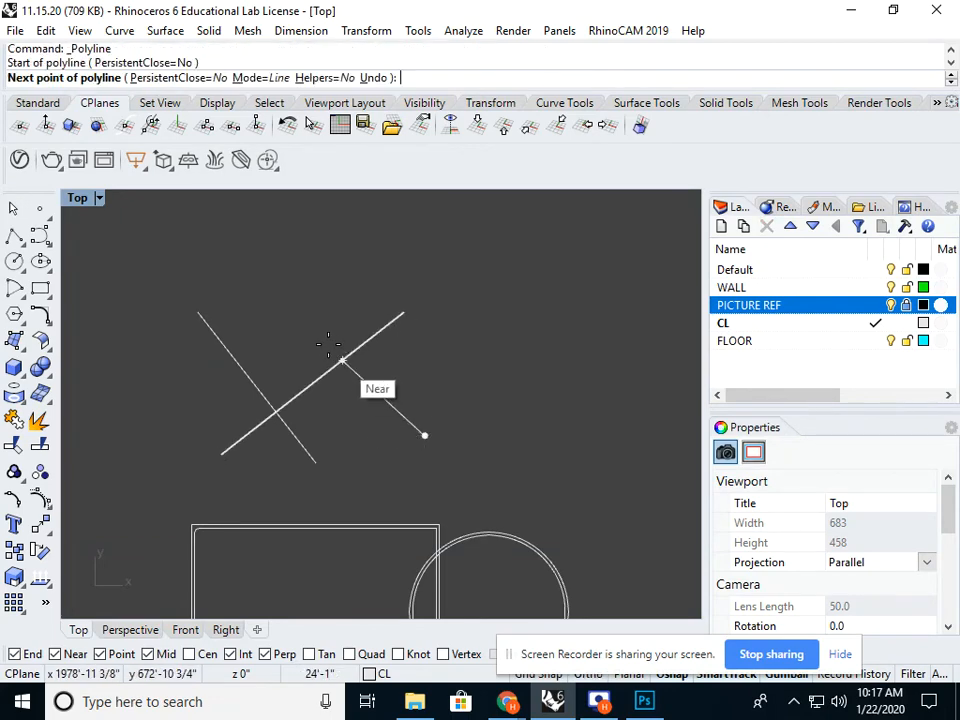
left_click(302, 328)
right_click(342, 391)
Step: Fillet the first line and the rising line with radius 0, keeping their upper parts, and undo the fillet
right_click_drag(312, 411, 259, 418)
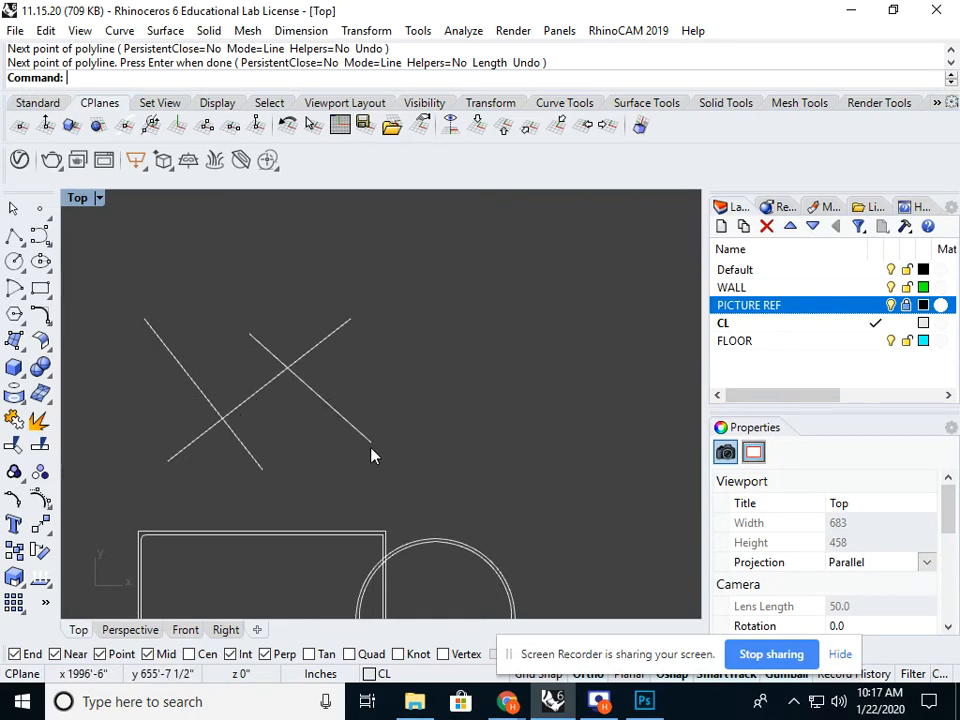
right_click_drag(262, 477, 219, 481)
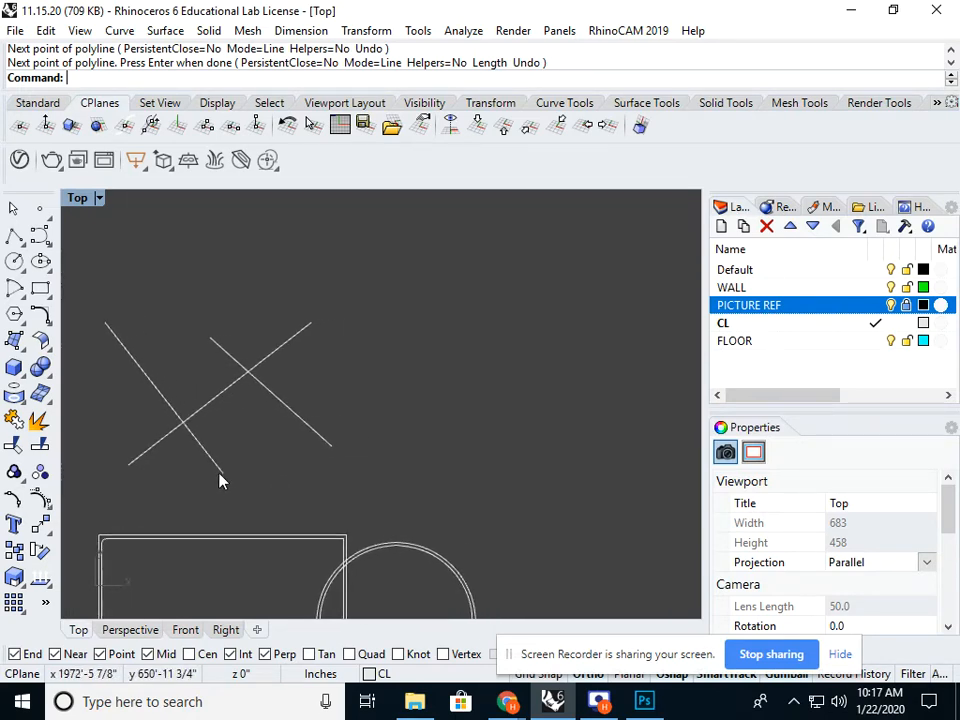
type("Fillet")
key("Return")
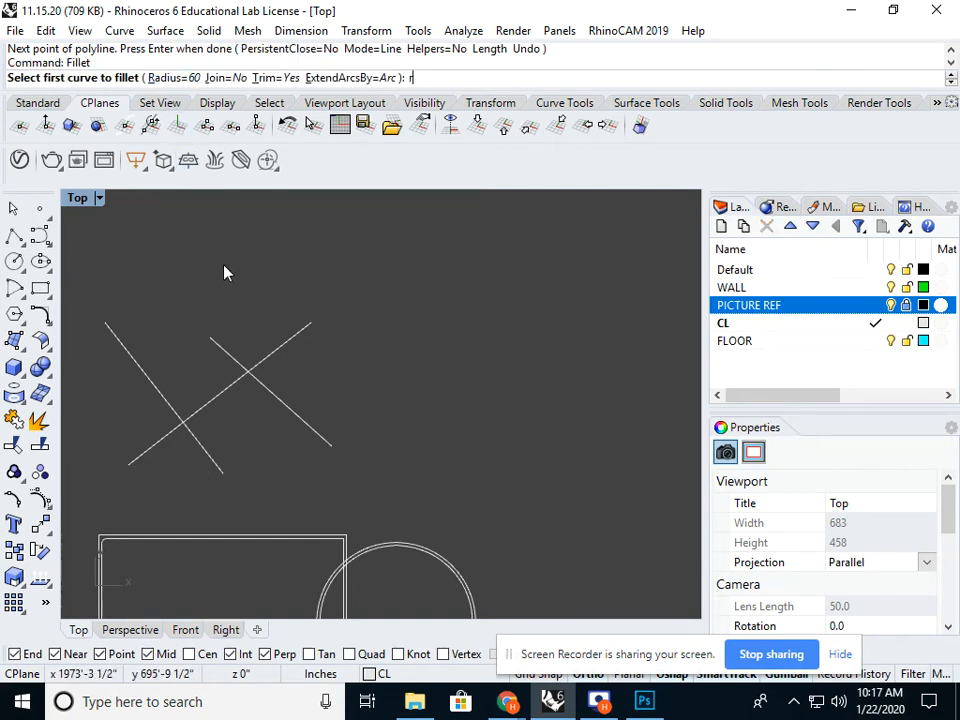
type("r")
key("Return")
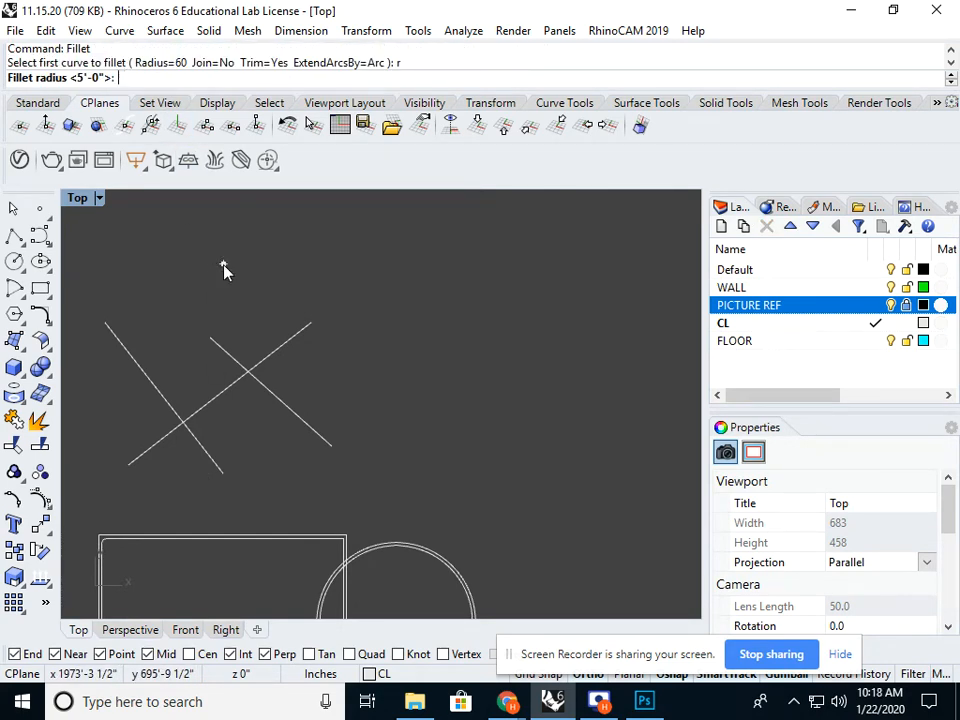
type("0")
key("Return")
scroll(152, 424, "up", 4)
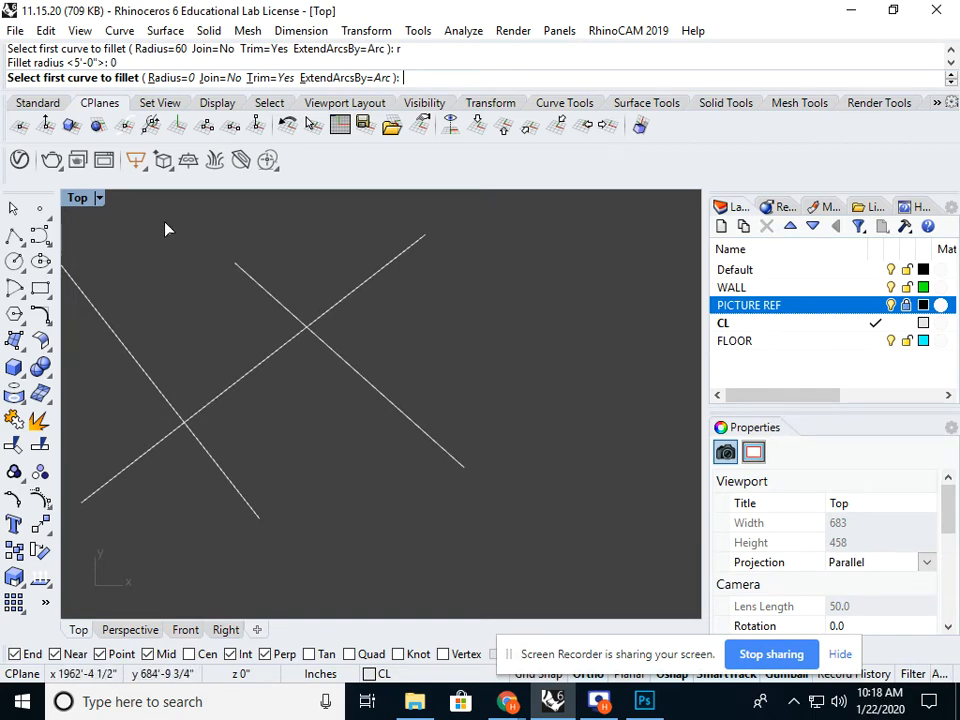
left_click(174, 409)
left_click(194, 418)
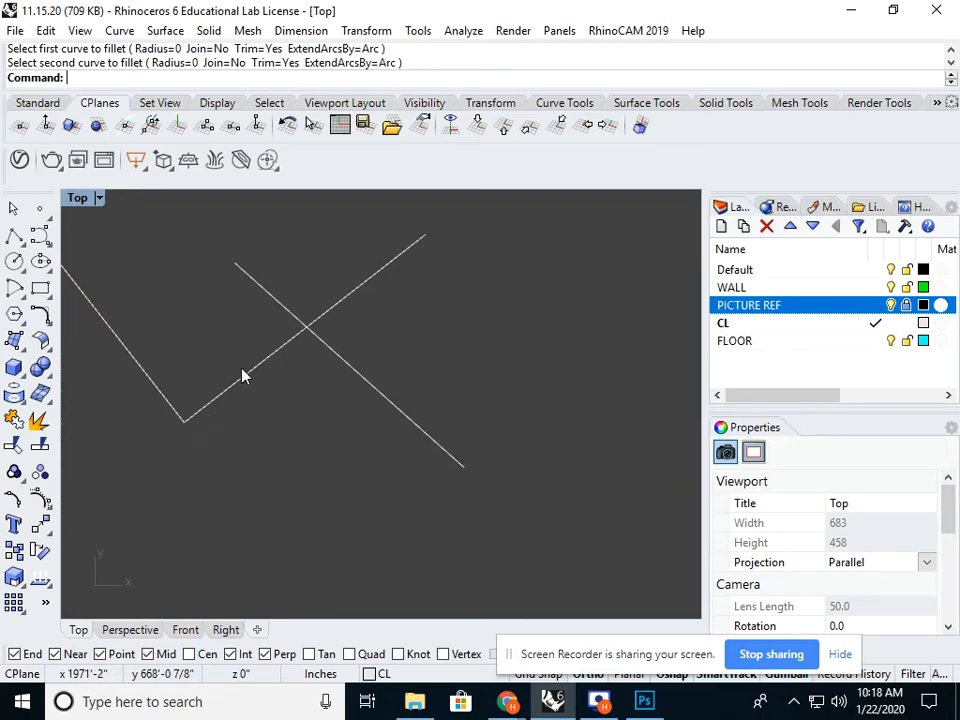
key("ctrl+z")
Step: Fillet the same two lines with radius 0, keeping their lower parts instead, and undo the fillet
key("Escape")
key("Return")
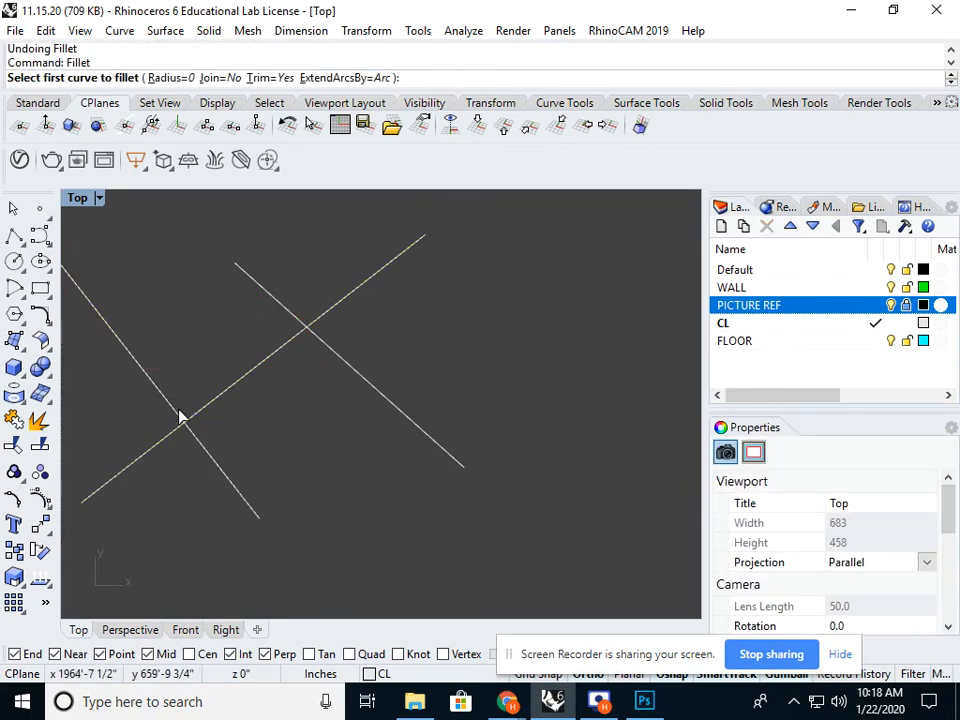
left_click(203, 441)
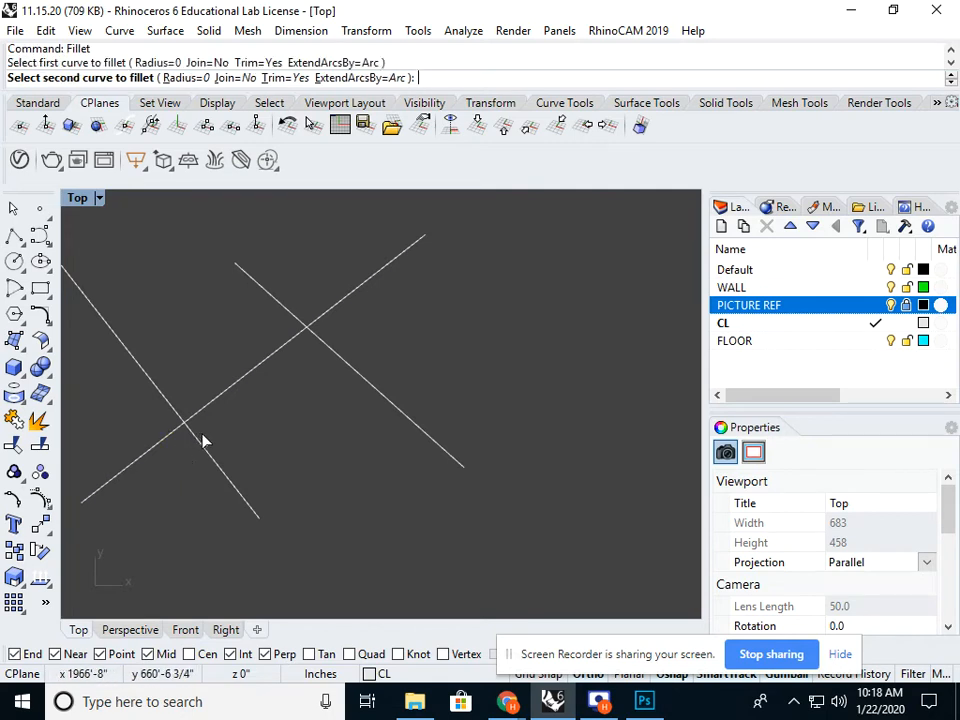
left_click(209, 454)
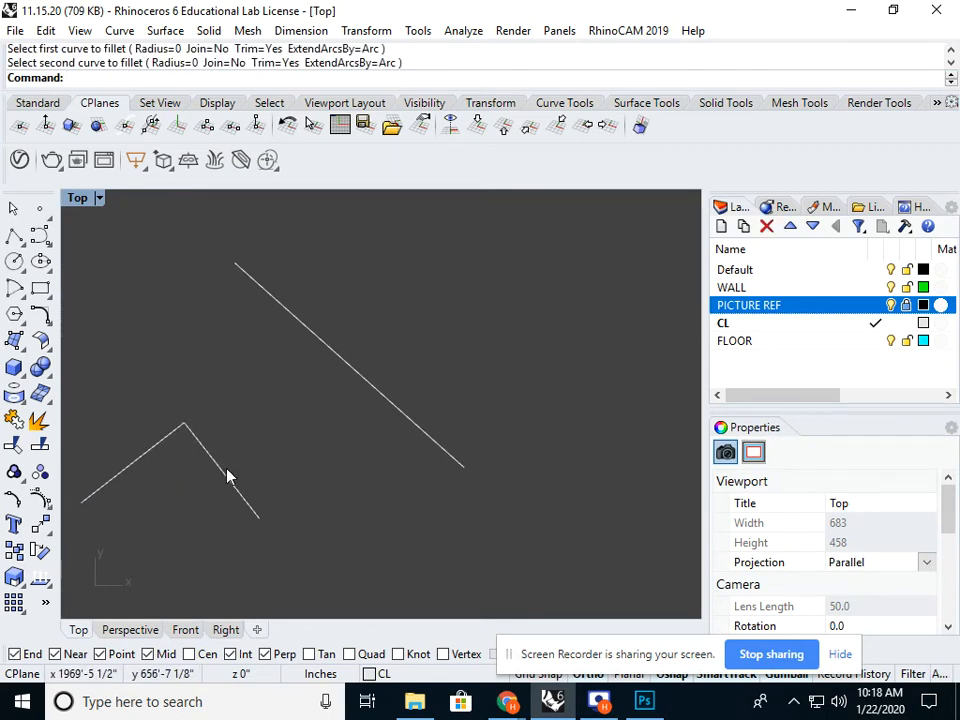
key("ctrl+z")
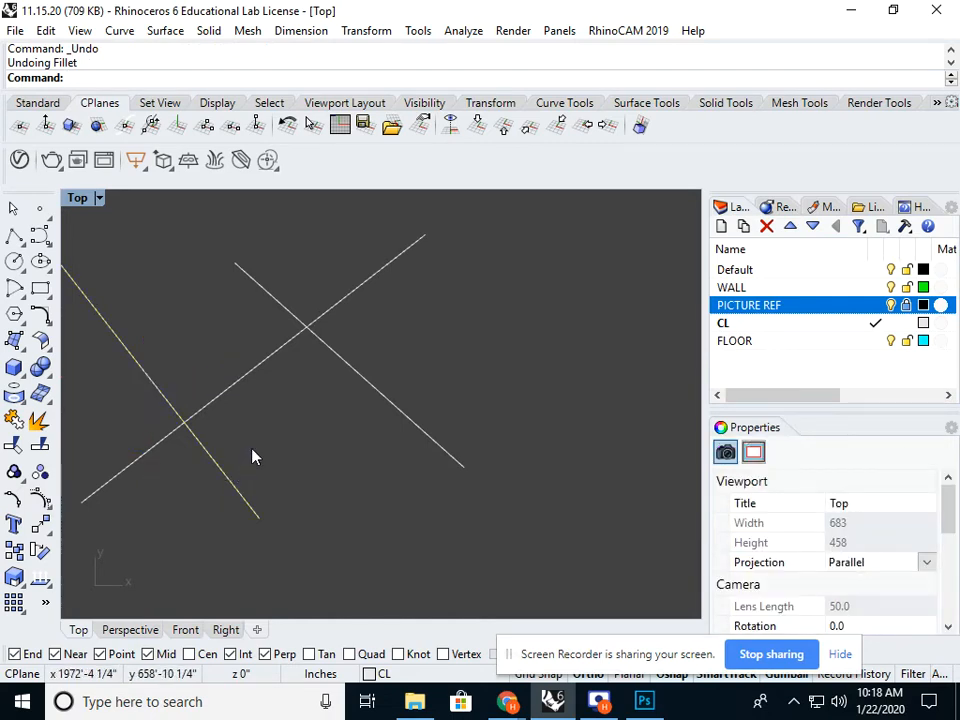
Step: Fillet the first line and the rising line with a radius of 5 feet, keeping their upper parts
key("Up")
key("Return")
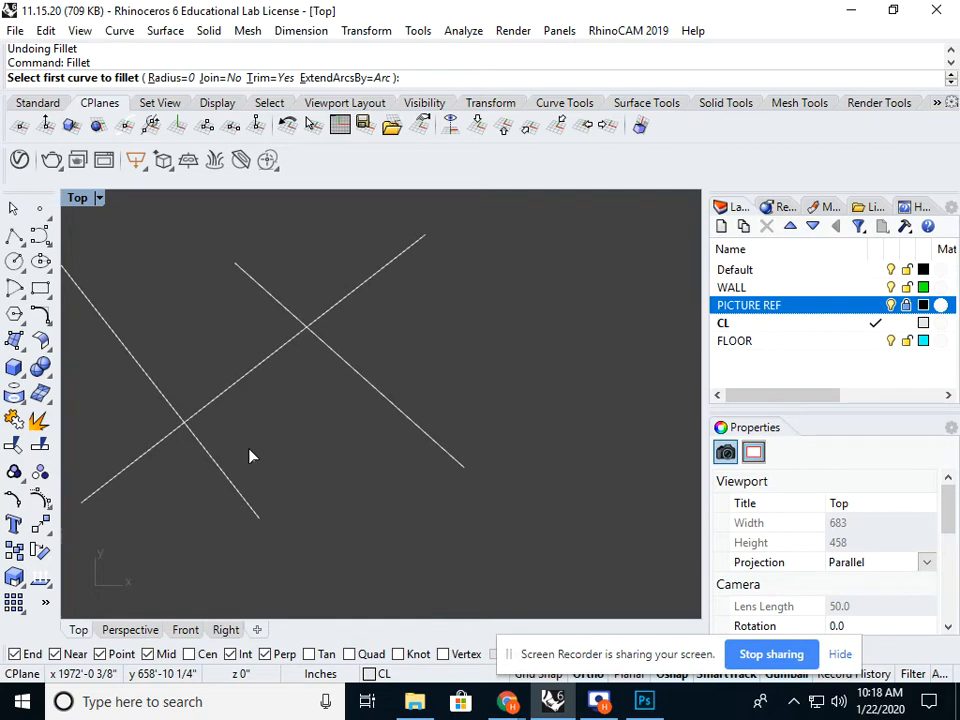
type("r")
key("Return")
type("5")
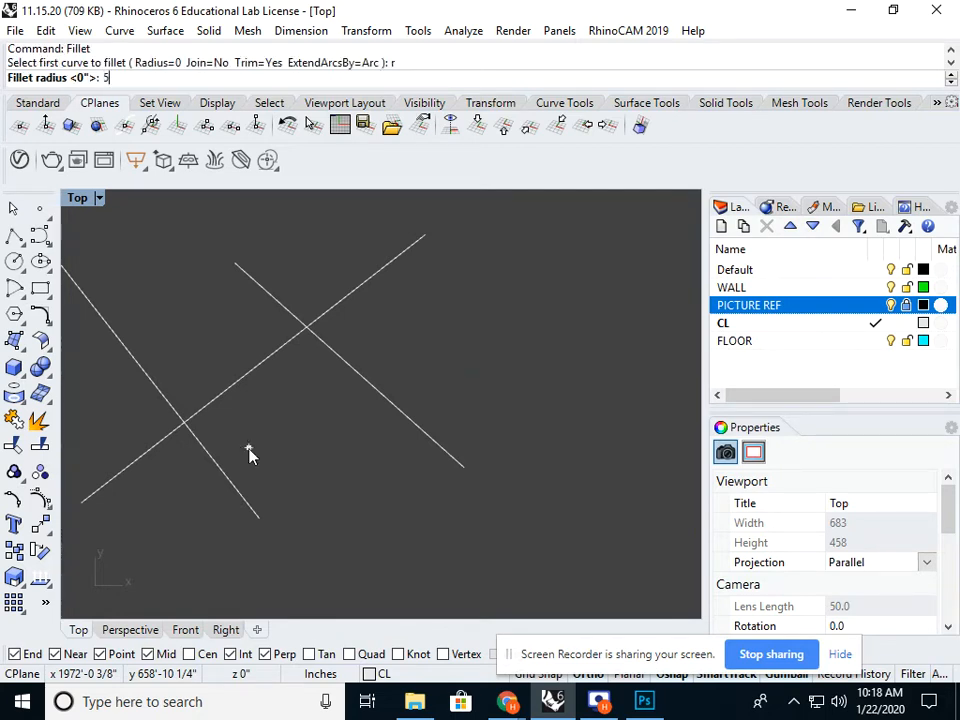
type("'")
key("Return")
left_click(178, 414)
left_click(186, 420)
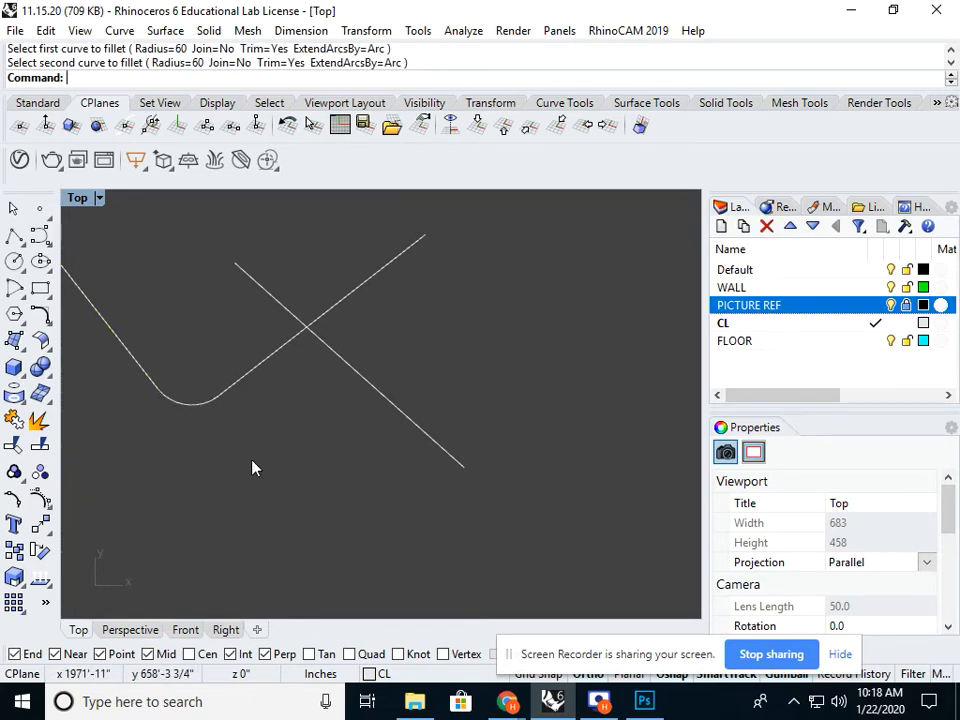
Step: Fillet the rising line and the third line with the same 5-foot radius, keeping their lower parts
right_click_drag(281, 415, 200, 488)
right_click(204, 472)
left_click(216, 408)
left_click(236, 410)
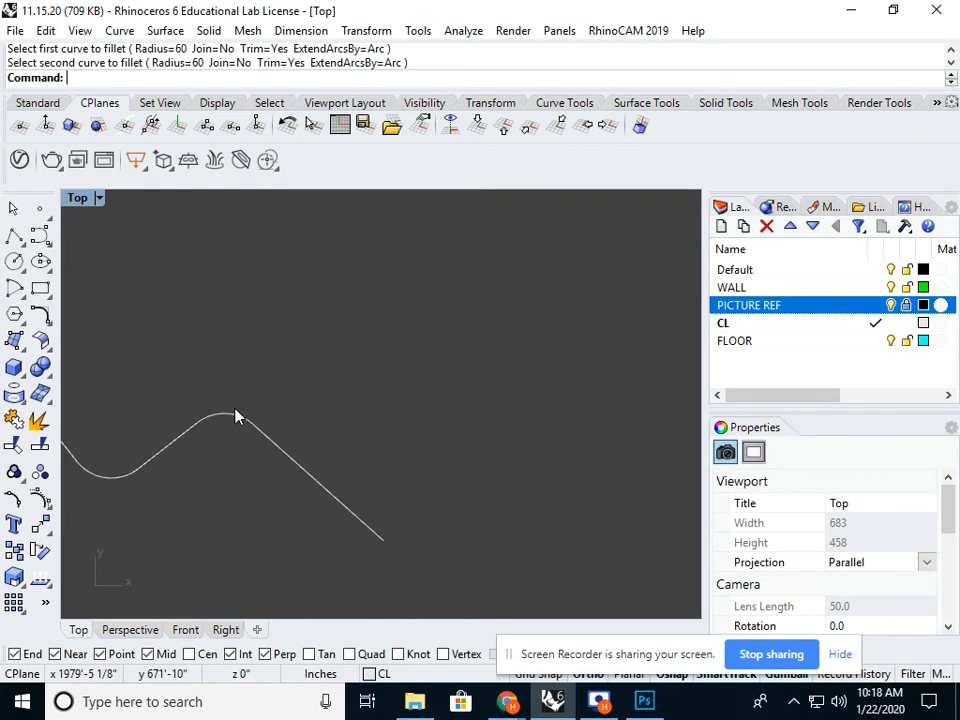
Step: Delete the five filleted practice curves above the rectangle and circle
scroll(246, 428, "down", 8)
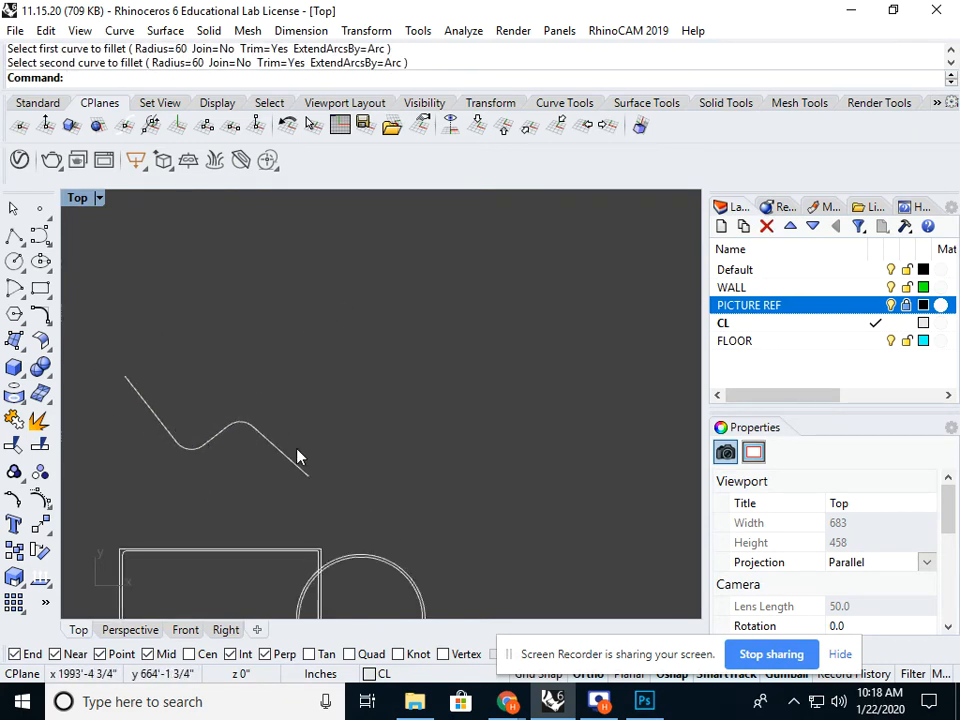
right_click_drag(268, 455, 320, 461)
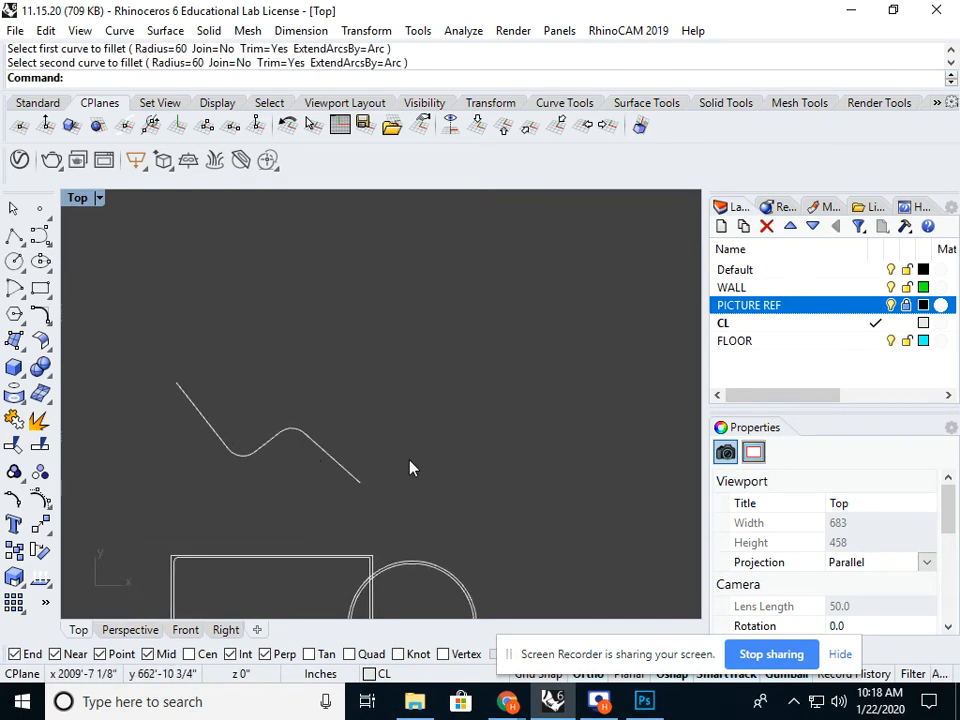
left_click_drag(343, 407, 195, 485)
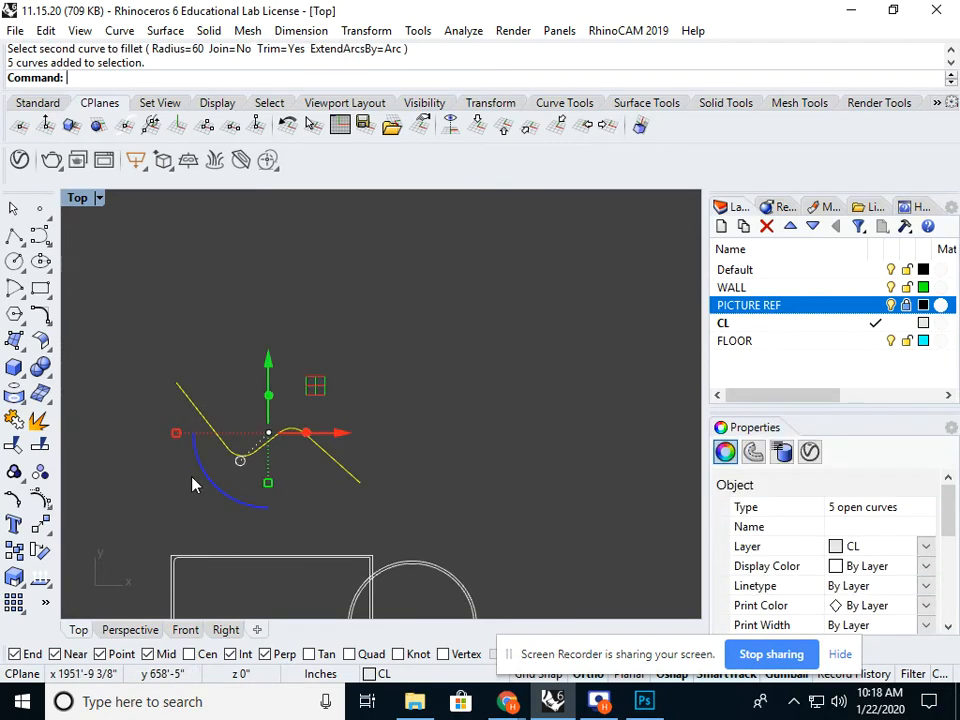
key("Delete")
key("Delete")
Step: Draw a horizontal line above the rectangle and a steep slanted line crossing it near its right end
scroll(234, 433, "down", 3)
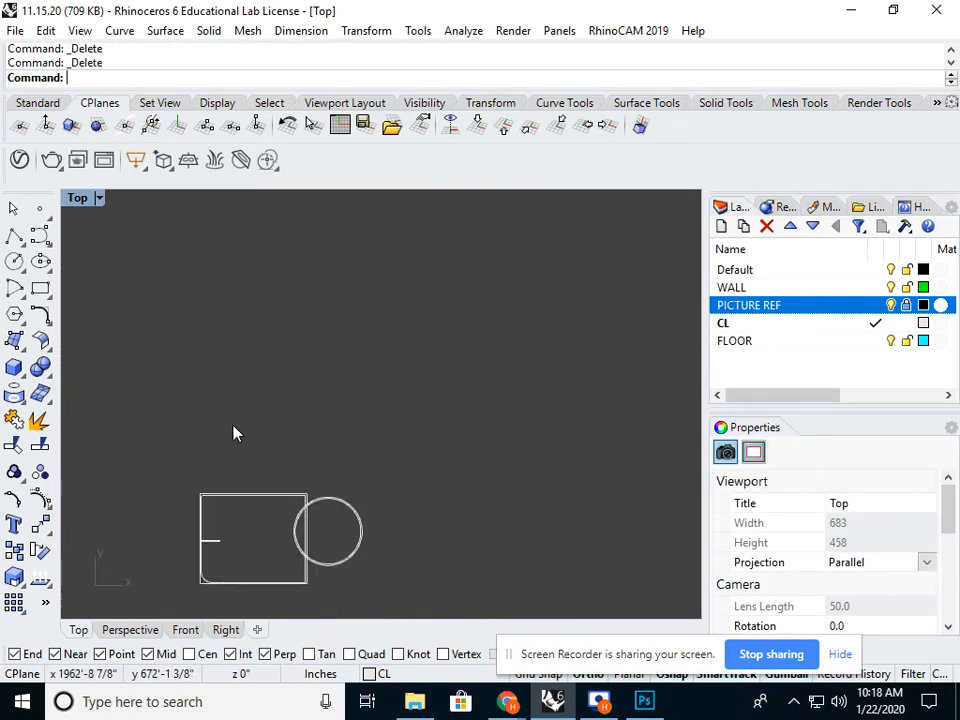
right_click_drag(234, 427, 274, 423)
left_click(19, 238)
left_click(206, 299)
left_click(383, 299)
right_click(383, 299)
right_click(380, 295)
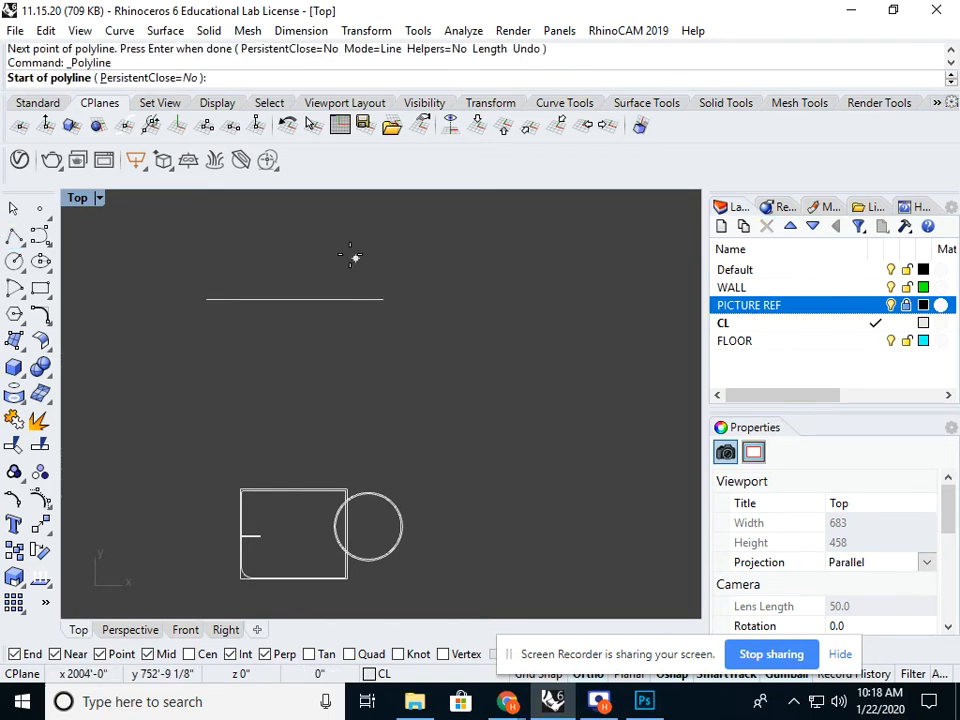
left_click(350, 256)
left_click(388, 379)
right_click(381, 330)
mouse_move(381, 330)
right_mouse_down()
mouse_move(313, 394)
mouse_move(227, 399)
right_mouse_up()
scroll(313, 394, "up", 3)
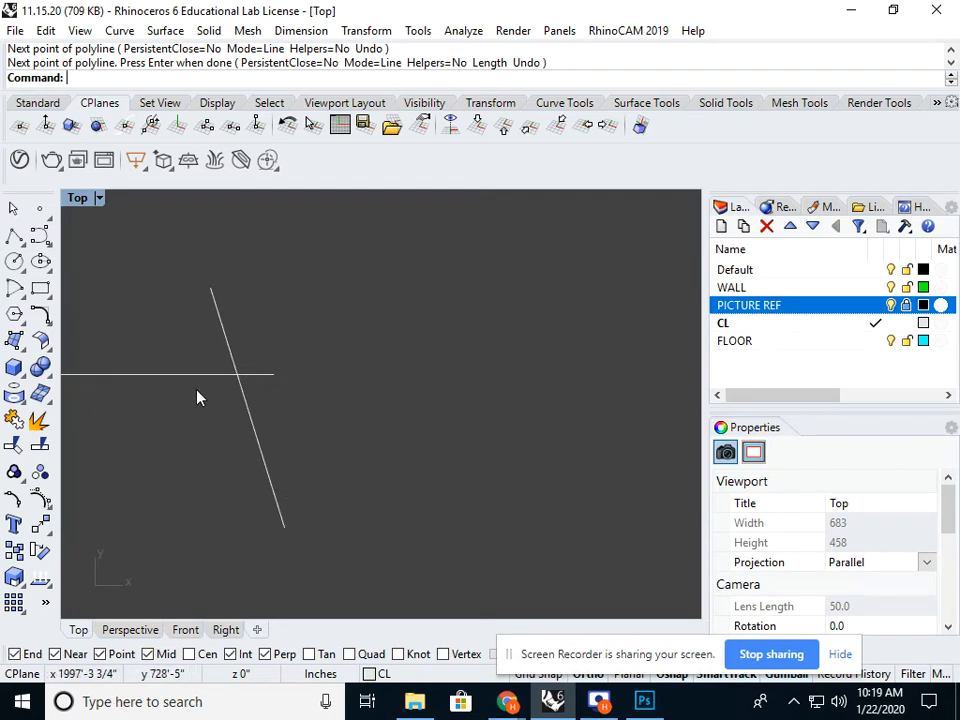
right_click_drag(276, 416, 268, 424)
type("T")
key("Return")
left_click_drag(227, 311, 186, 346)
key("Return")
scroll(240, 388, "up", 3)
key("Return")
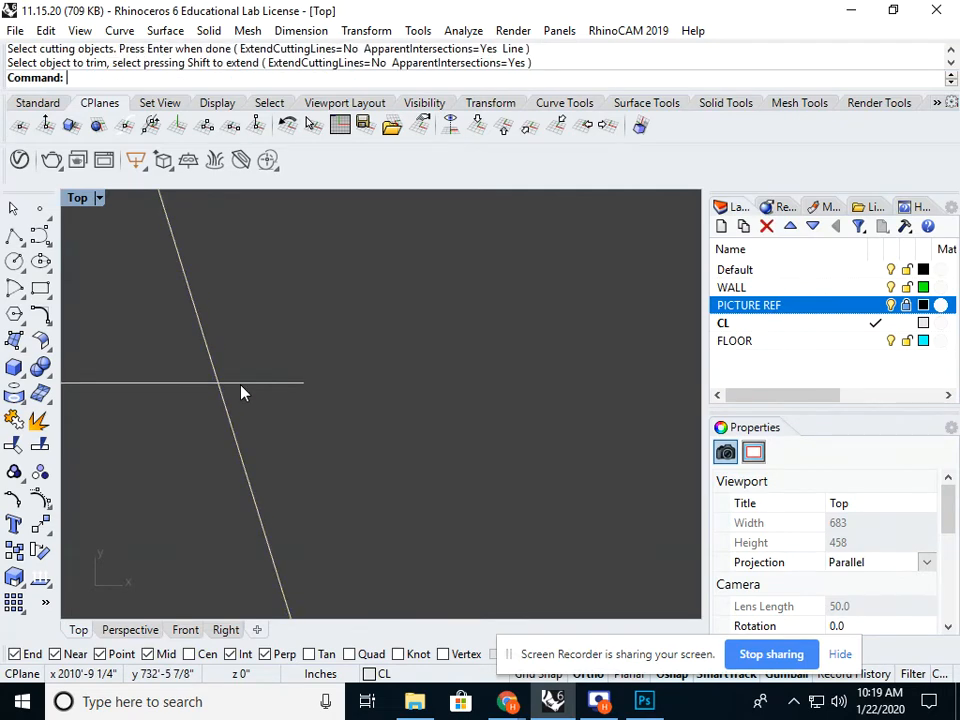
Step: Trim the horizontal line's short right end, using the slanted line as the cutting object
type("Trim")
key("Return")
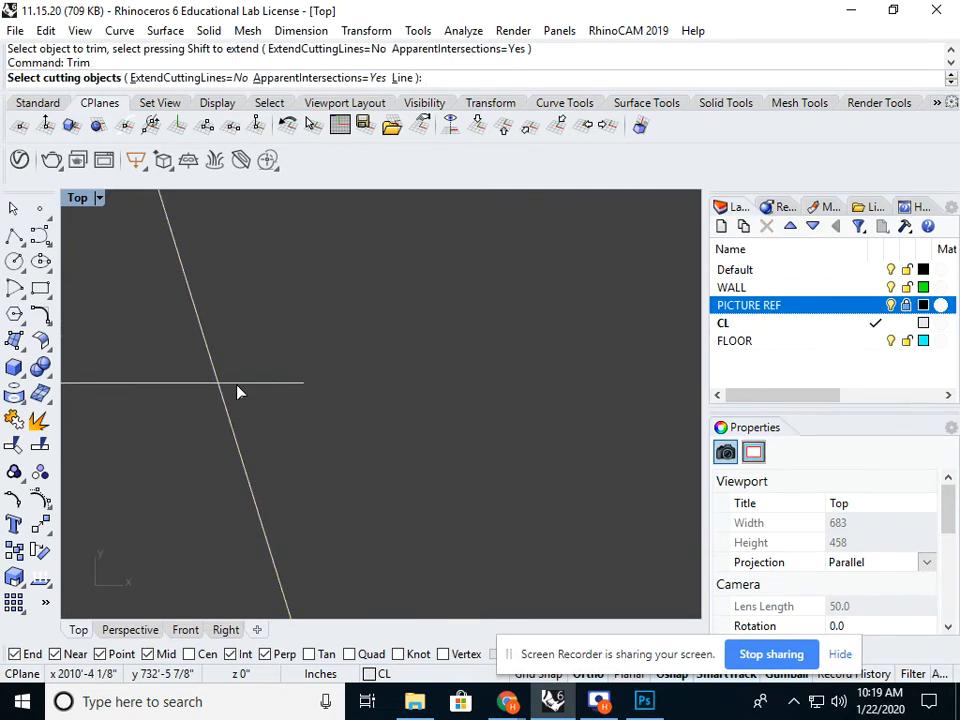
scroll(195, 300, "down", 3)
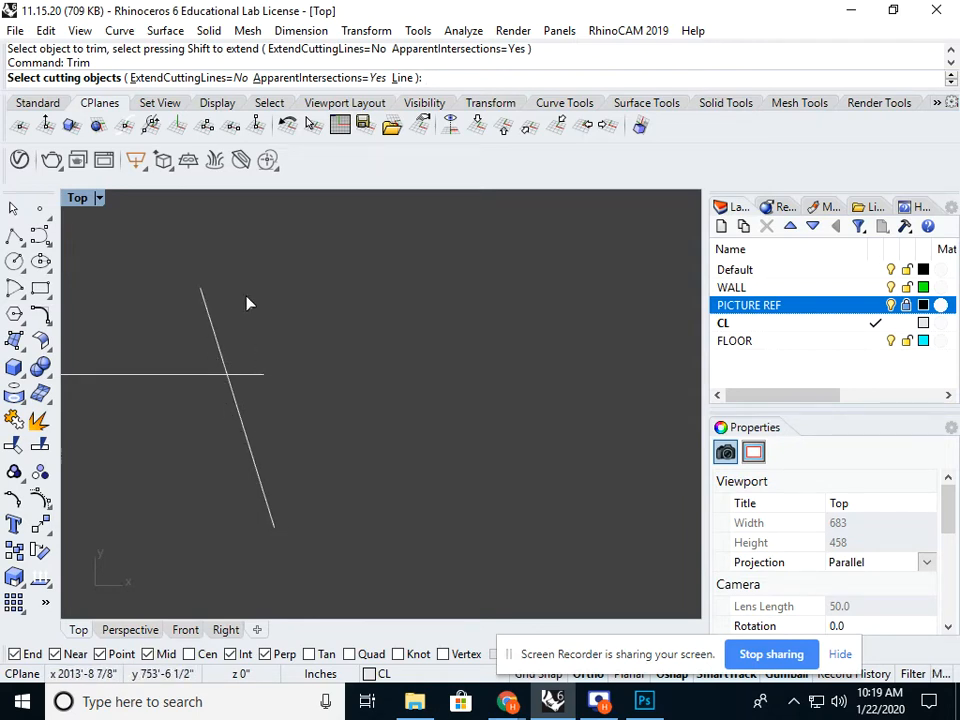
left_click(212, 326)
key("Return")
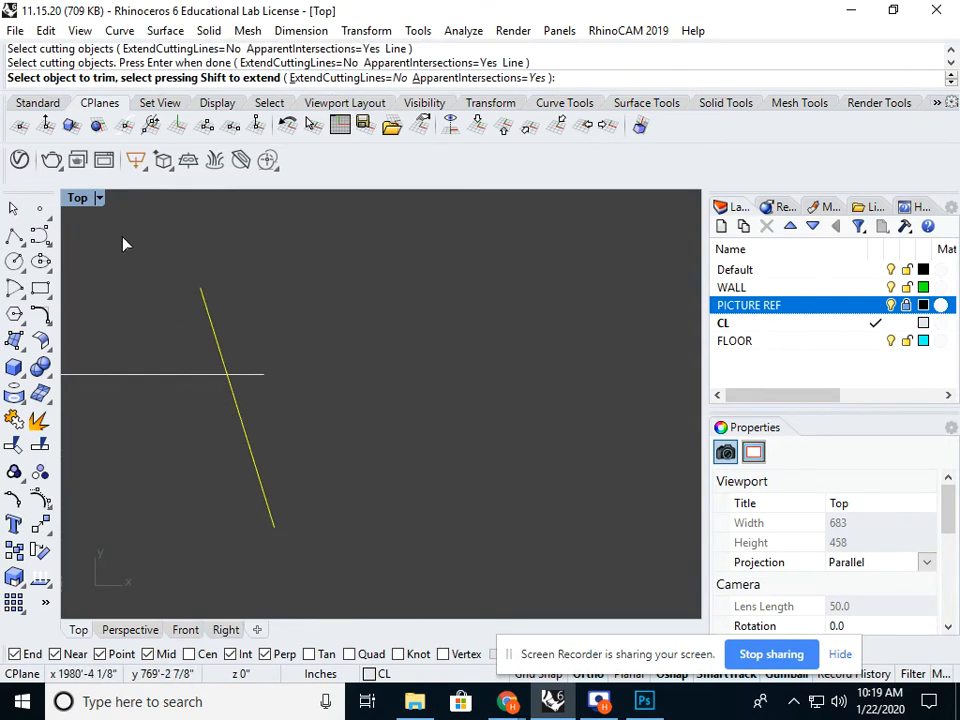
scroll(245, 378, "up", 3)
left_click(255, 375)
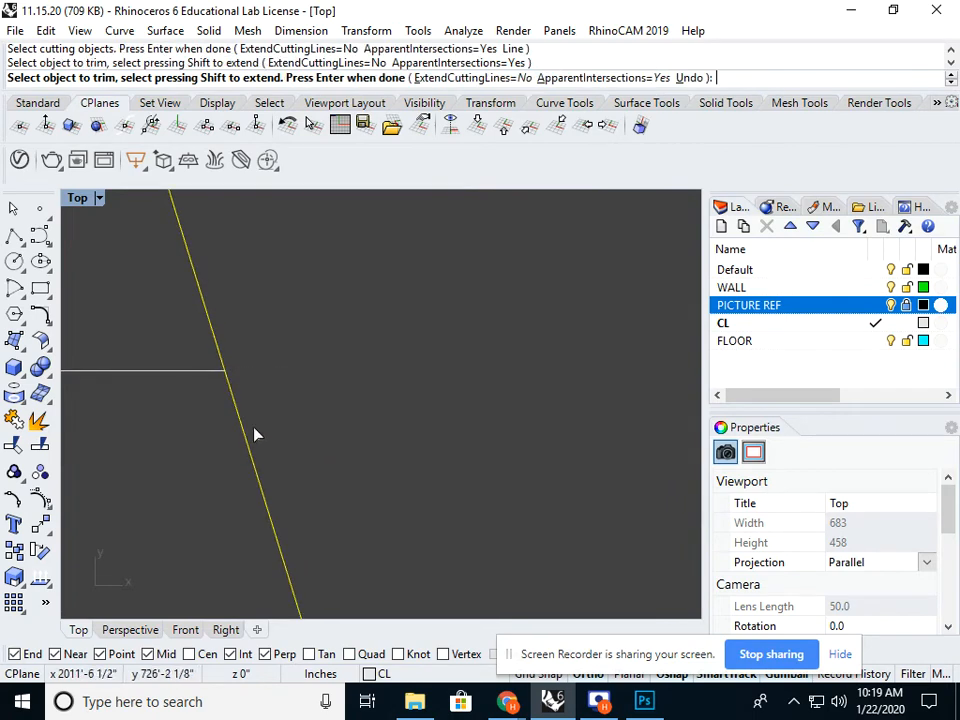
scroll(270, 445, "down", 3)
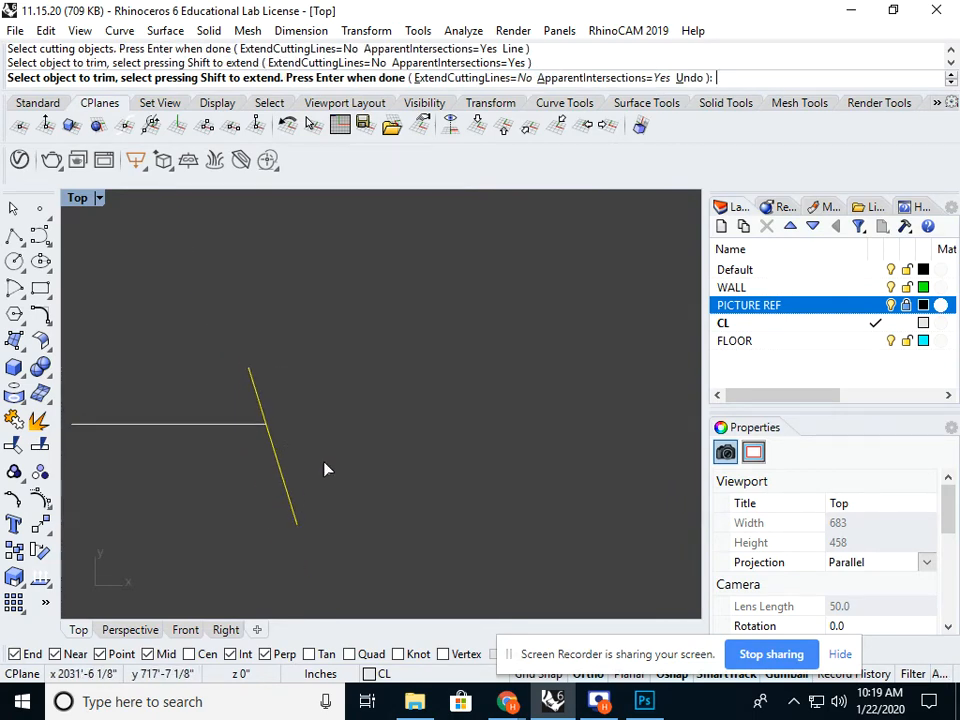
key("Return")
Step: Delete the trimmed horizontal line and the slanted line
right_click_drag(287, 465, 320, 453)
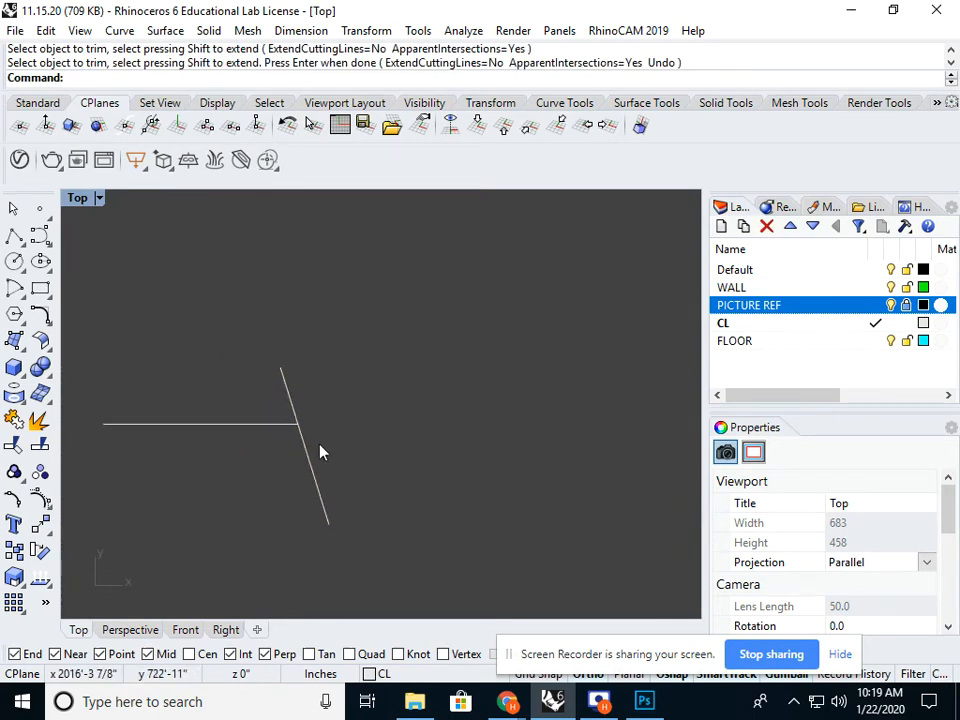
left_click_drag(332, 375, 221, 480)
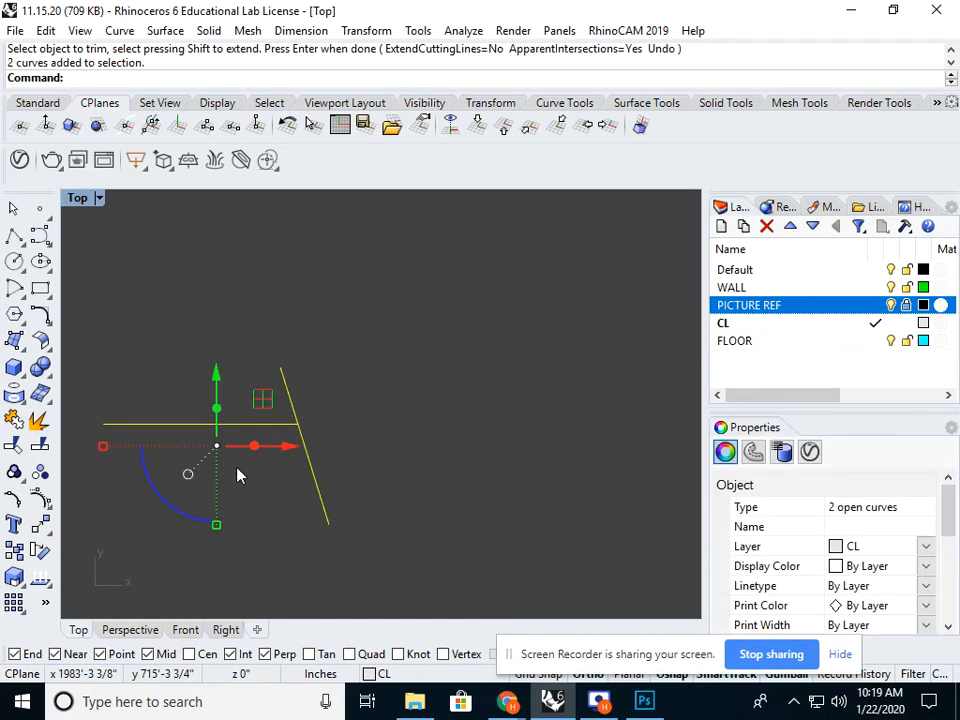
key("Delete")
Step: Switch to the Front view and hide the PICTURE REF layer
scroll(245, 472, "down", 6)
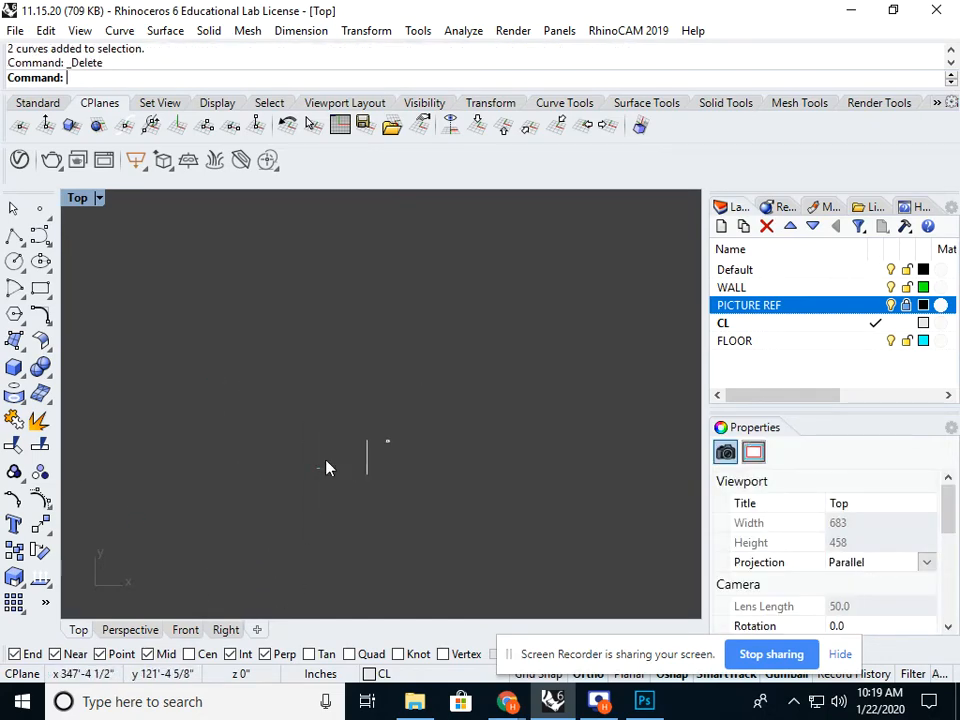
scroll(328, 464, "up", 15)
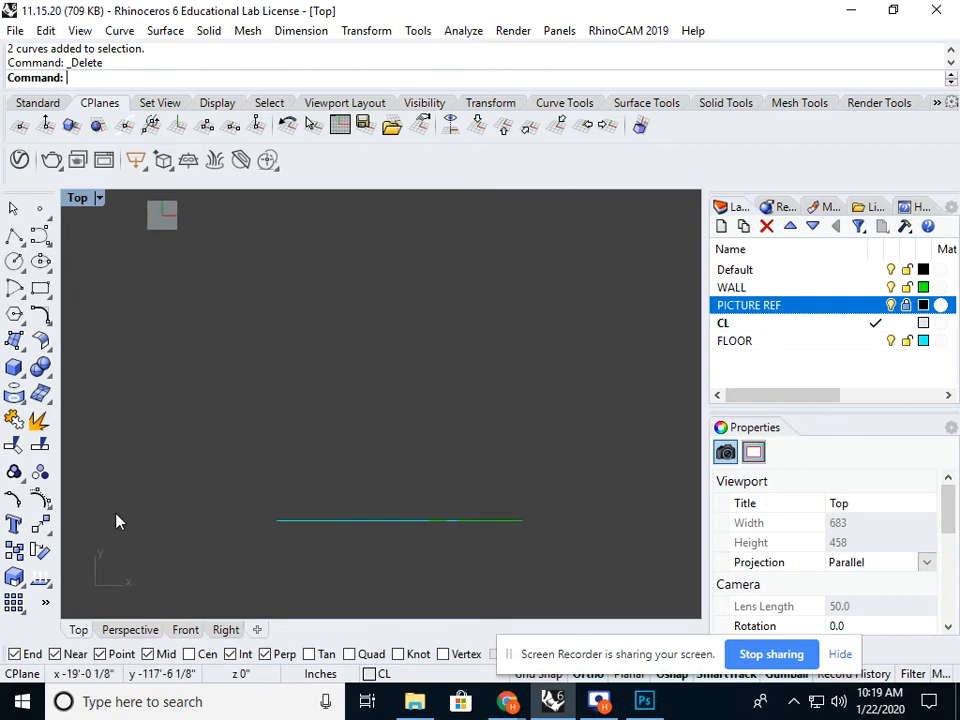
left_click(184, 629)
scroll(358, 339, "up", 8)
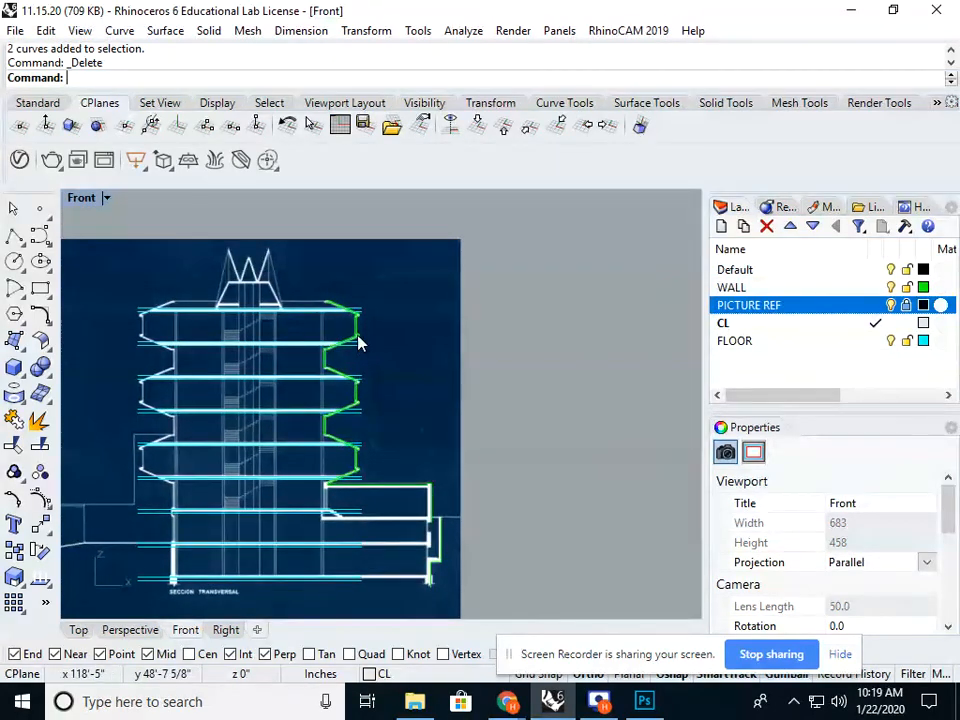
right_click_drag(349, 380, 336, 382)
type("ytim")
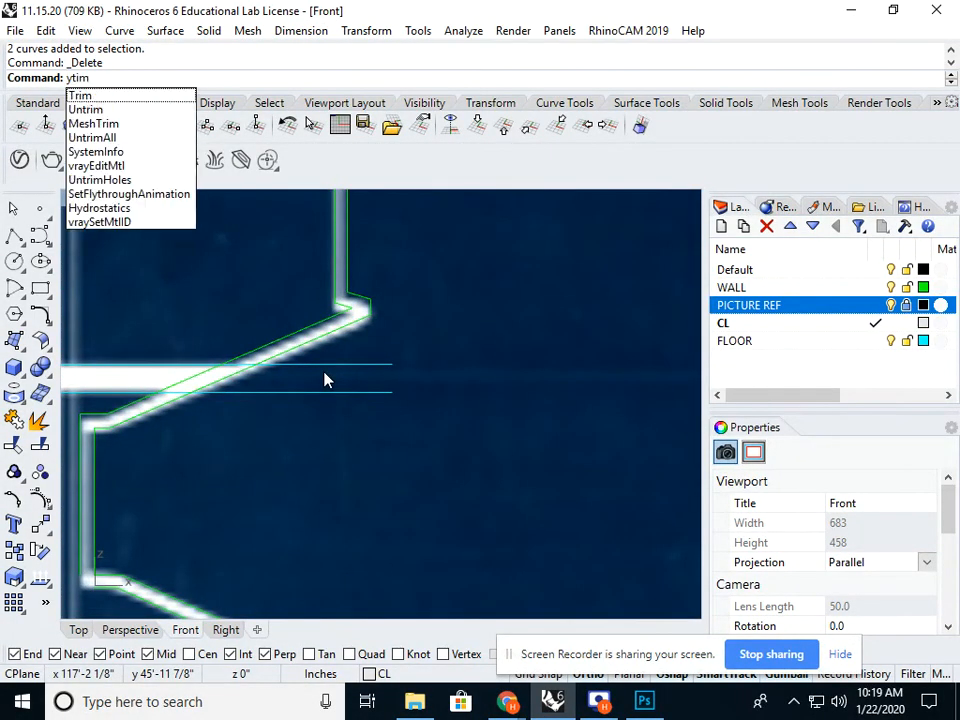
key("Return")
left_click(891, 305)
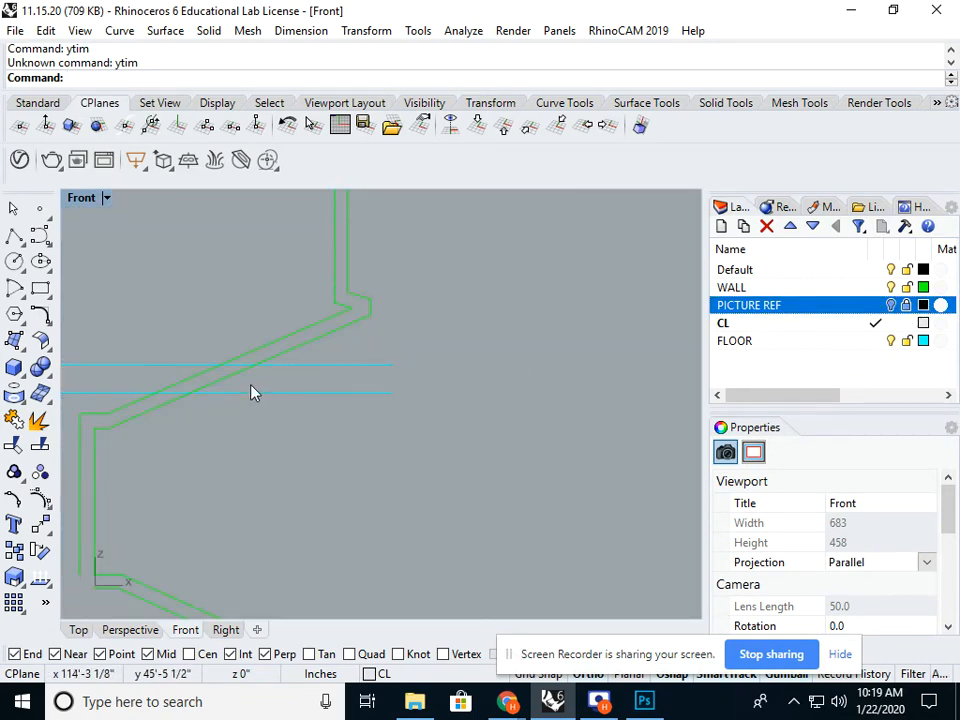
Step: Trim the second-highest floor slab's two lines beyond the inner wall line on the tower's right side
scroll(214, 381, "up", 3)
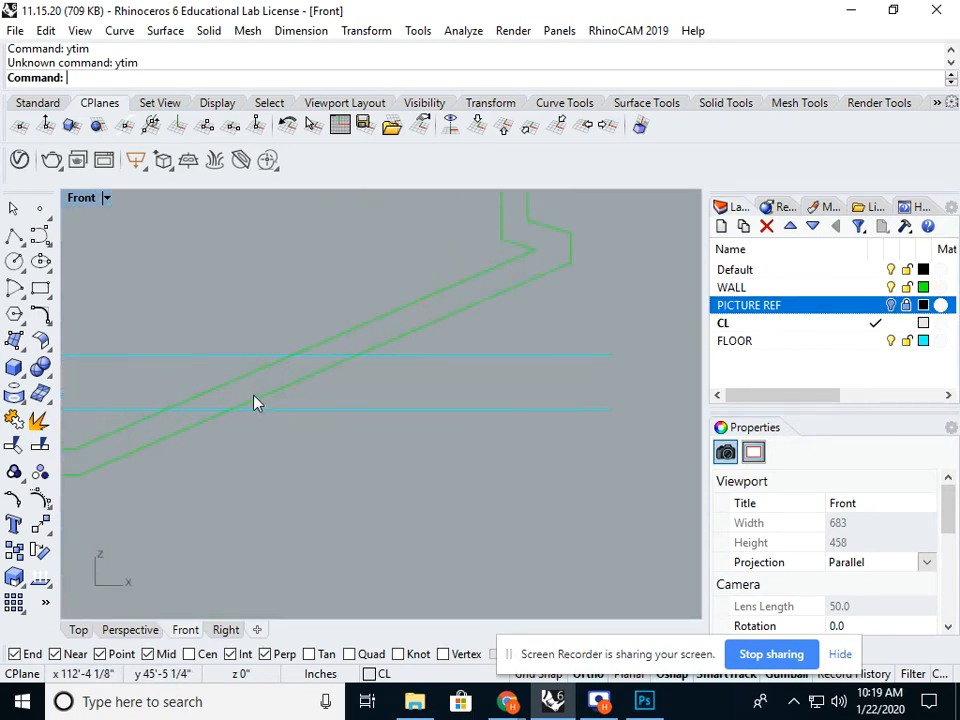
type("Trim")
key("Return")
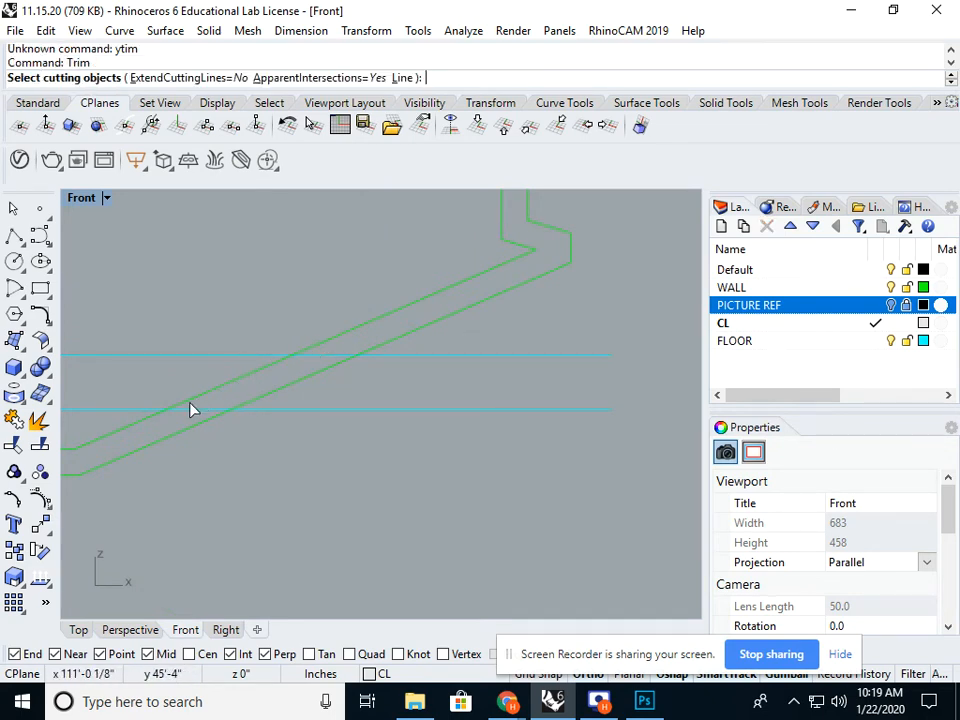
left_click(133, 424)
scroll(155, 413, "down", 6)
right_click_drag(160, 412, 235, 429)
key("Return")
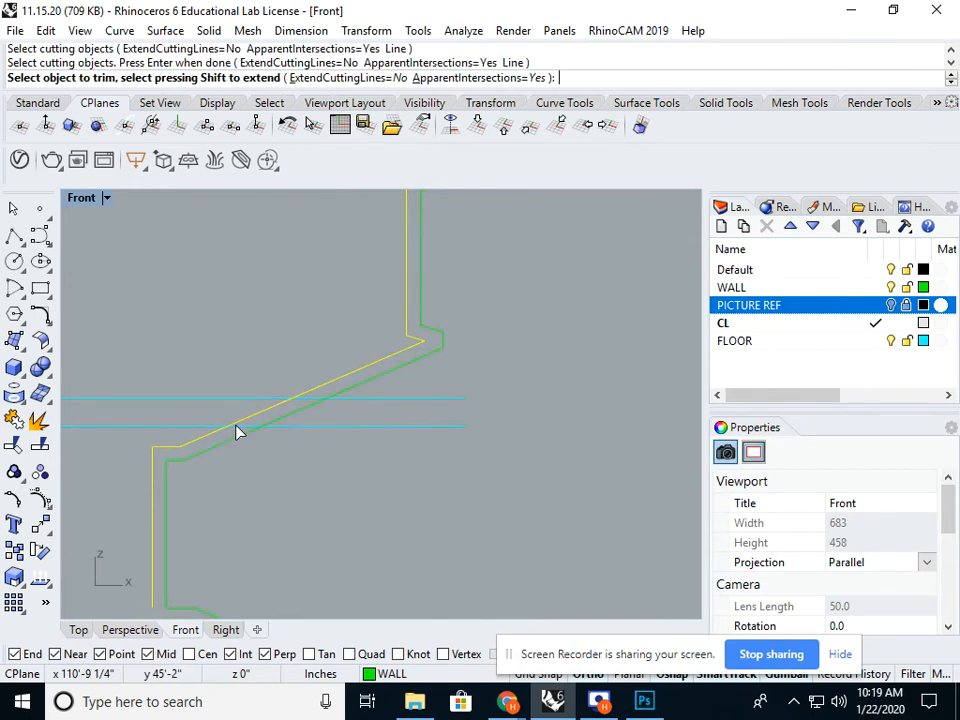
left_click(333, 429)
left_click(375, 400)
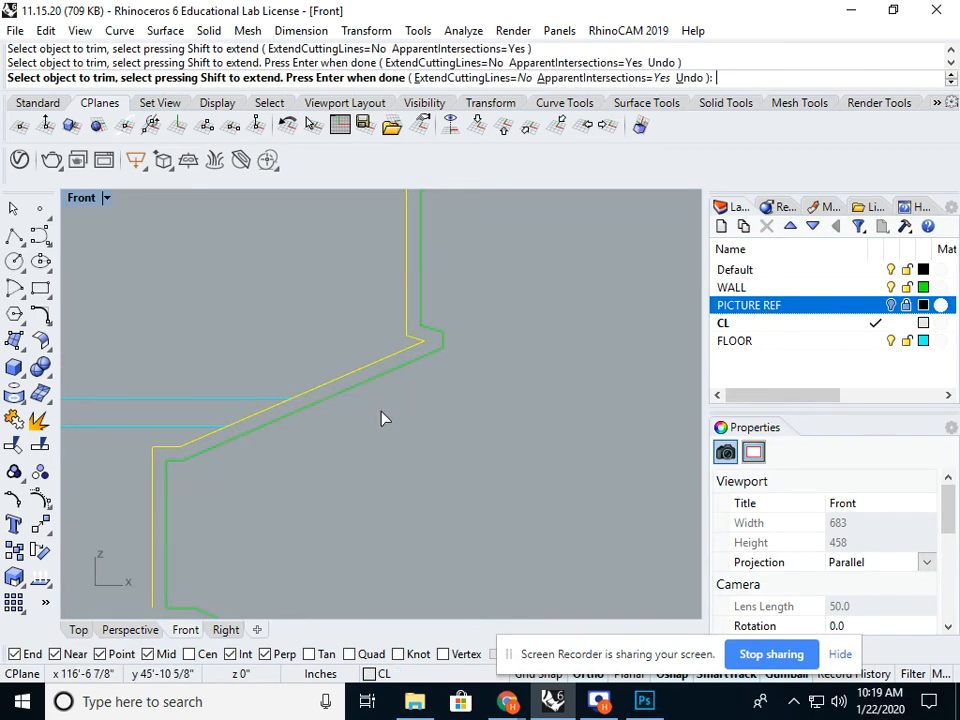
key("Return")
Step: Extend the two trimmed slab lines to the outer wall line with the Natural extension type
scroll(372, 500, "down", 4)
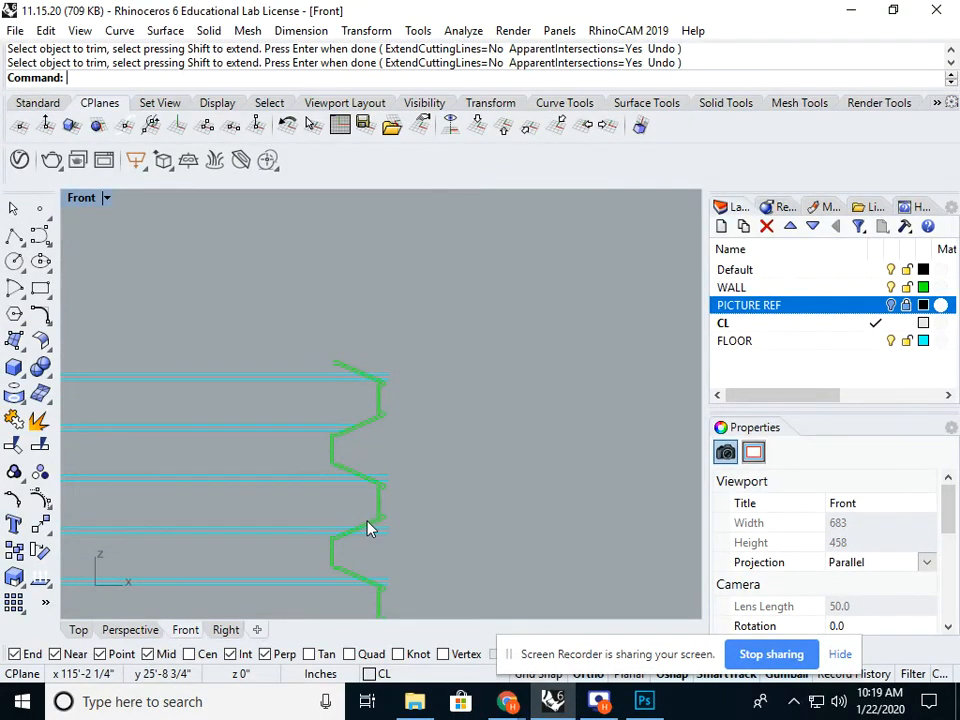
scroll(326, 442, "up", 5)
scroll(336, 400, "up", 3)
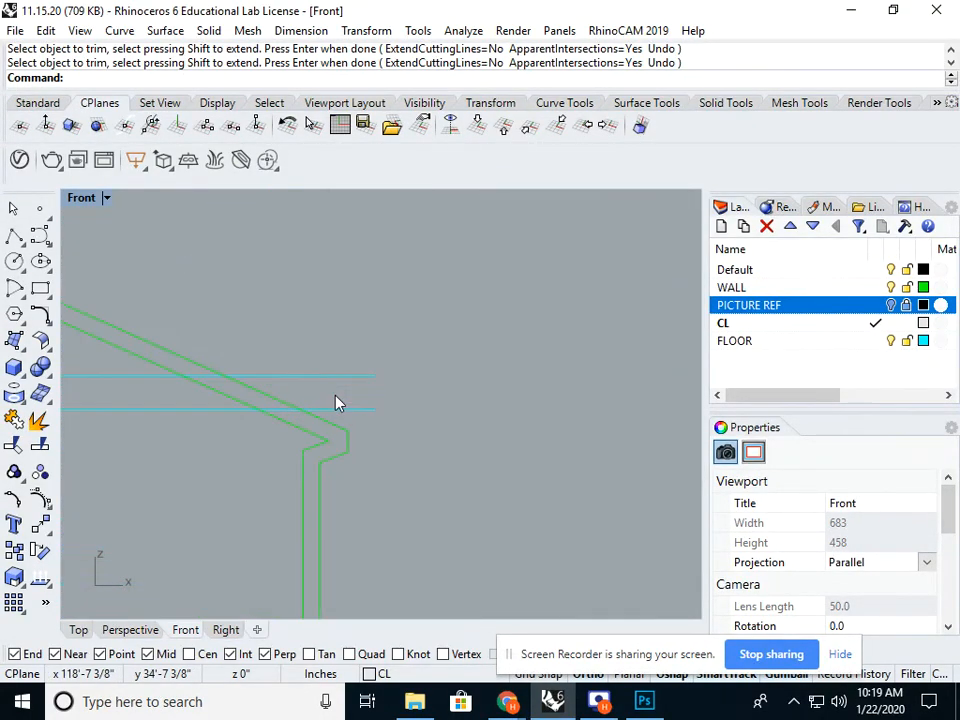
scroll(336, 400, "down", 8)
right_click_drag(335, 420, 270, 476)
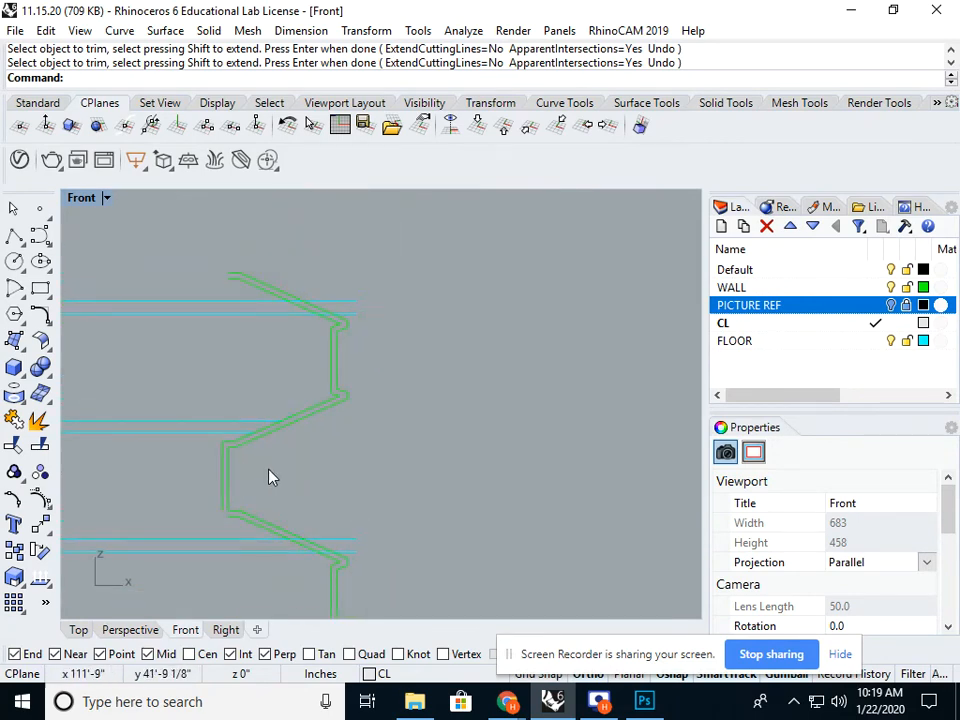
scroll(296, 405, "up", 3)
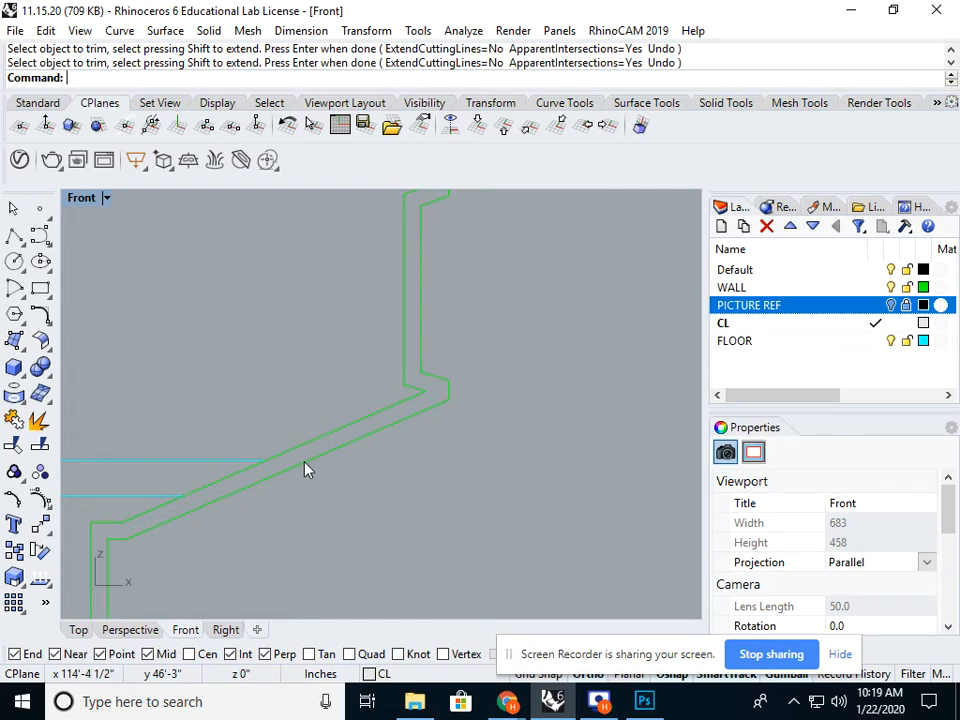
type("Extend")
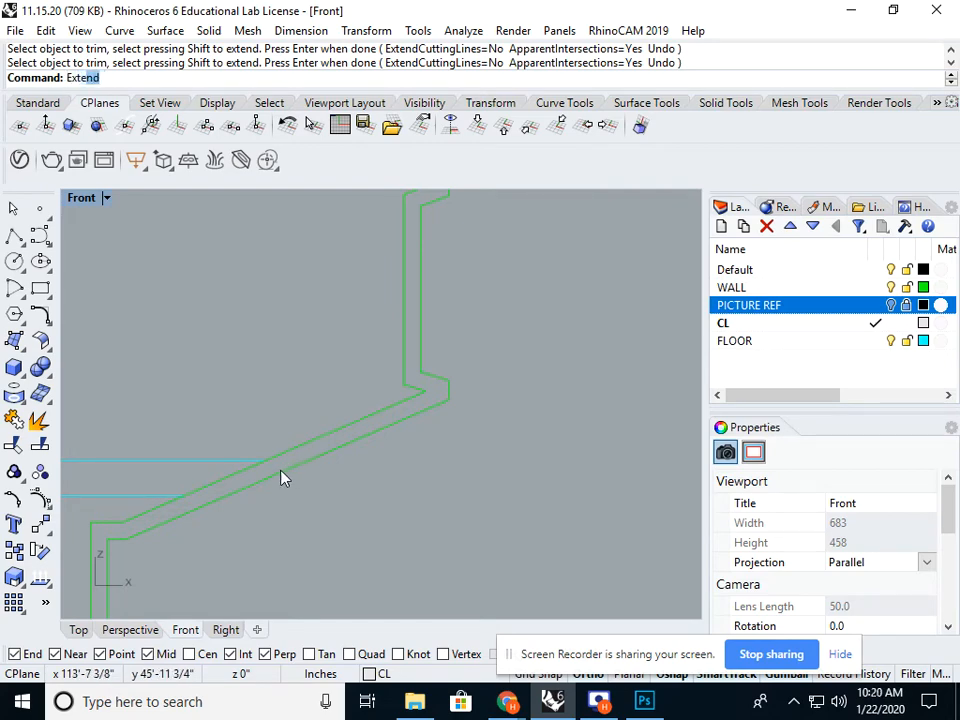
key("Return")
left_click(285, 476)
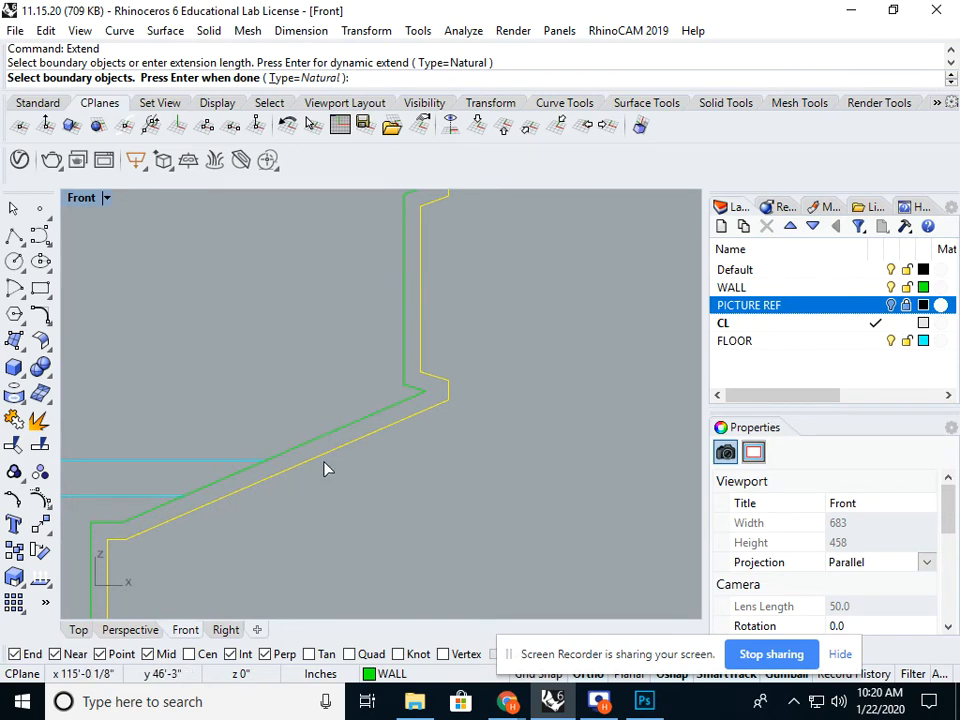
key("Return")
left_click(224, 467)
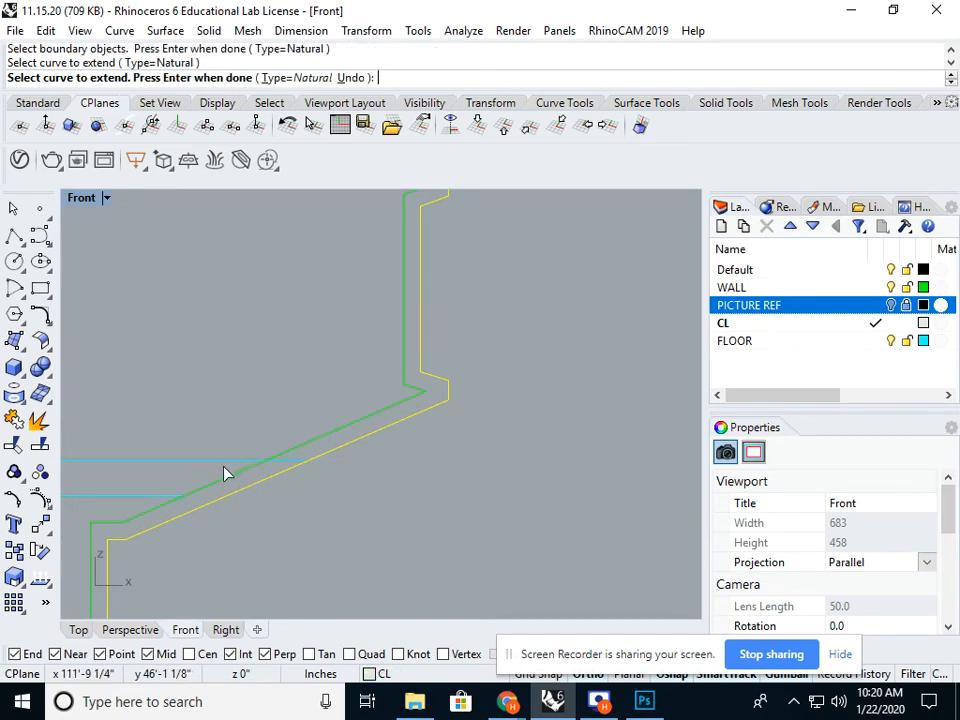
left_click(168, 496)
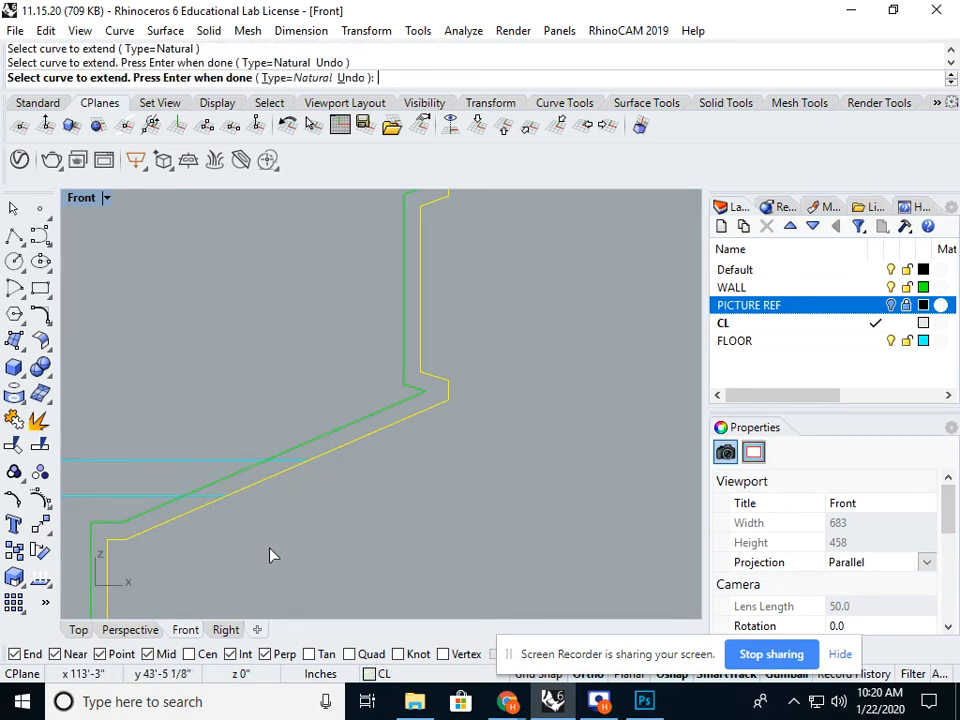
right_click_drag(279, 538, 374, 521)
right_click(283, 534)
scroll(280, 527, "down", 4)
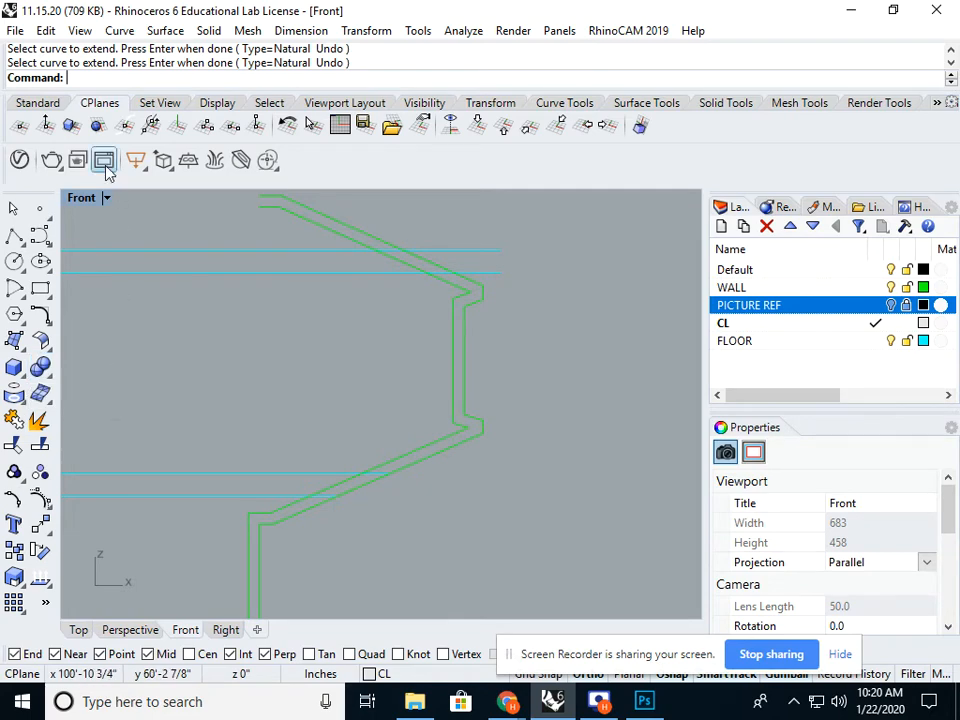
left_click(119, 30)
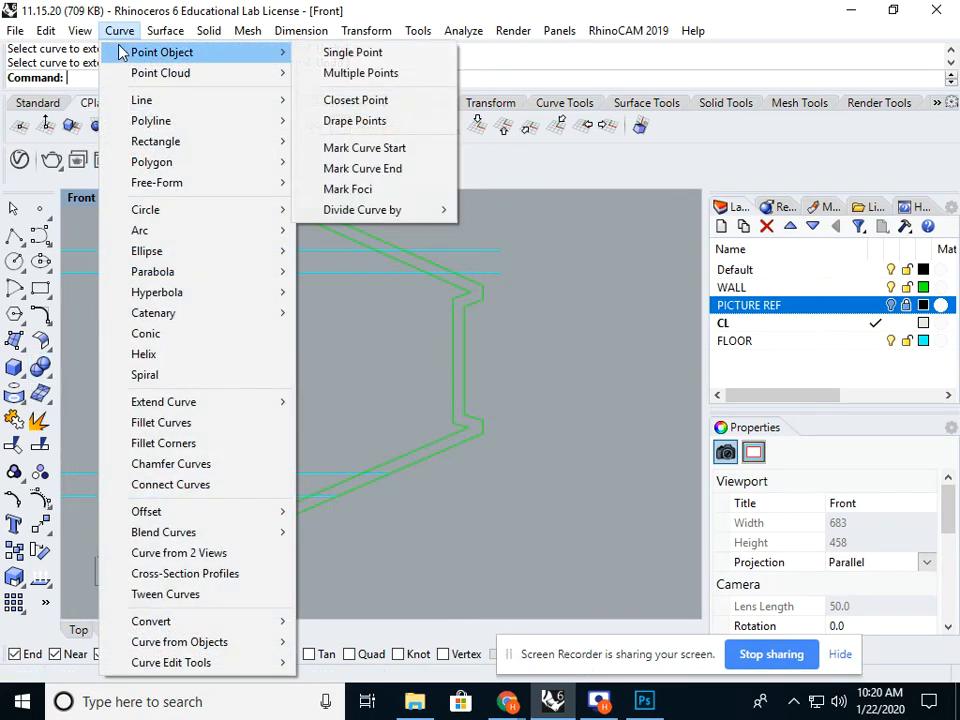
mouse_move(150, 124)
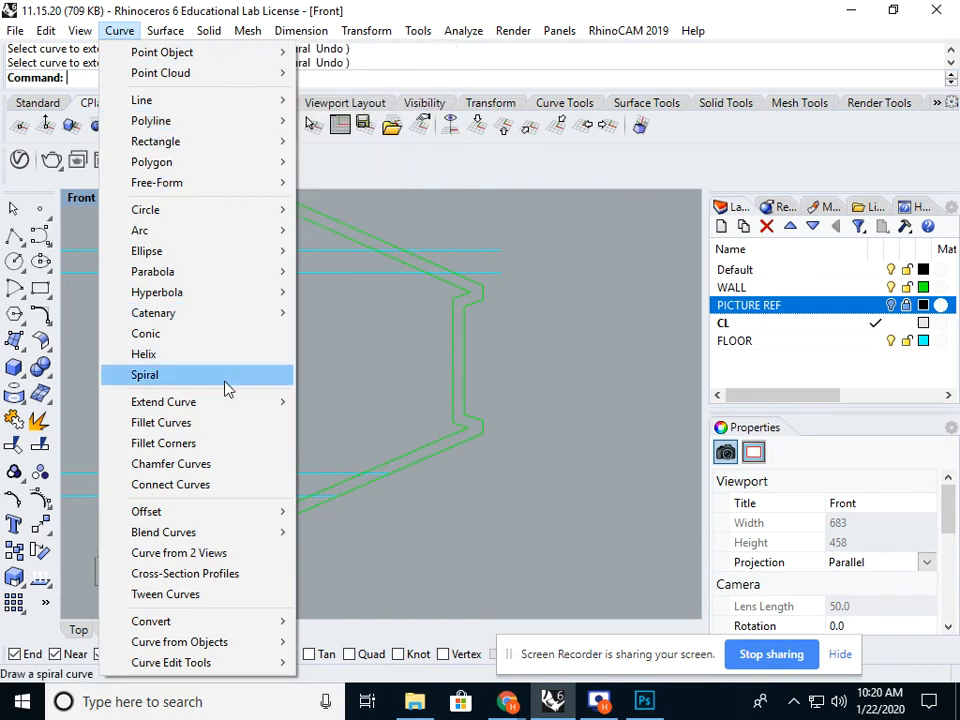
mouse_move(224, 406)
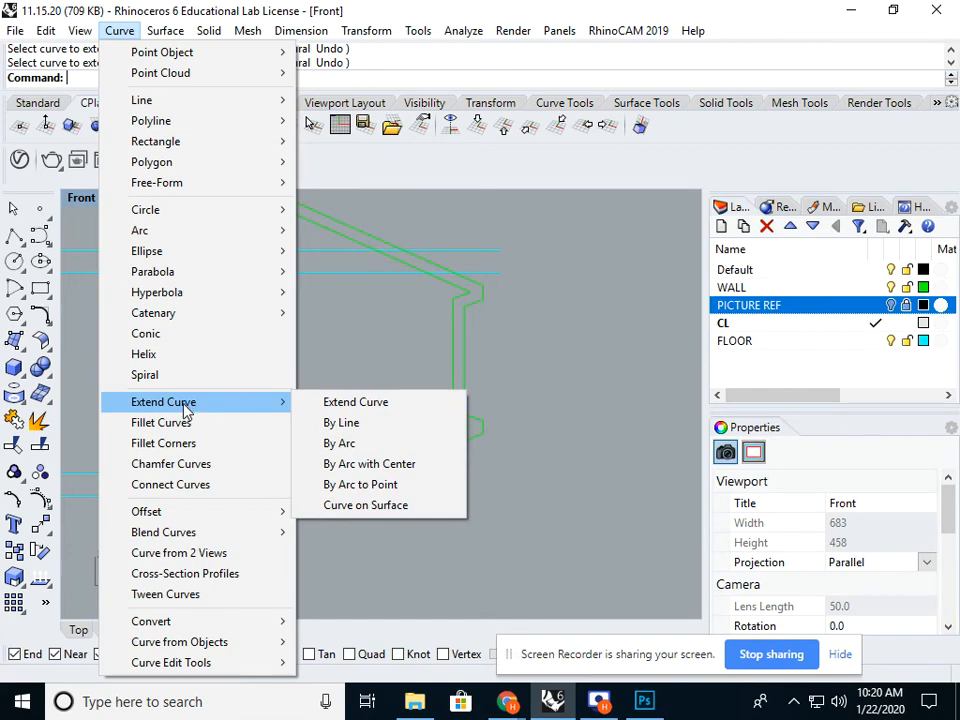
left_click(115, 32)
left_click(115, 32)
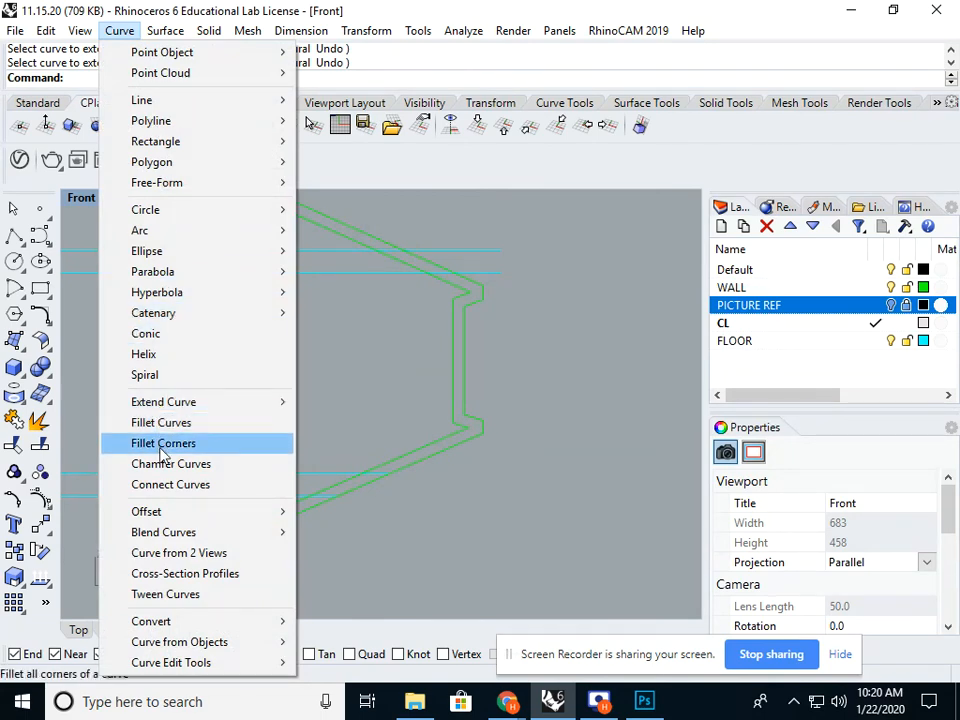
mouse_move(155, 513)
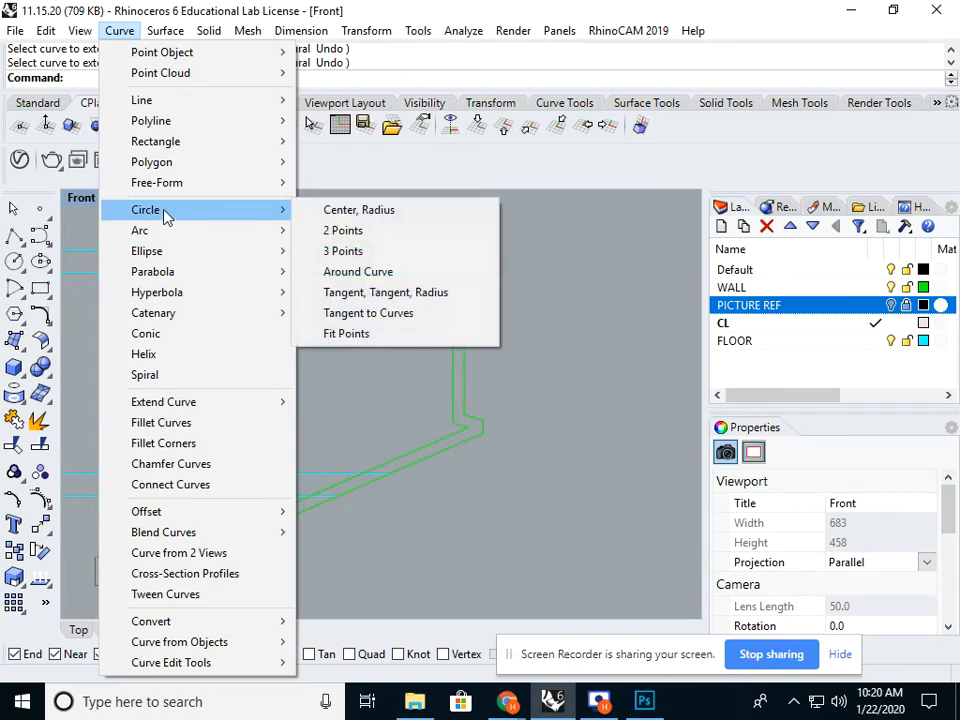
mouse_move(180, 233)
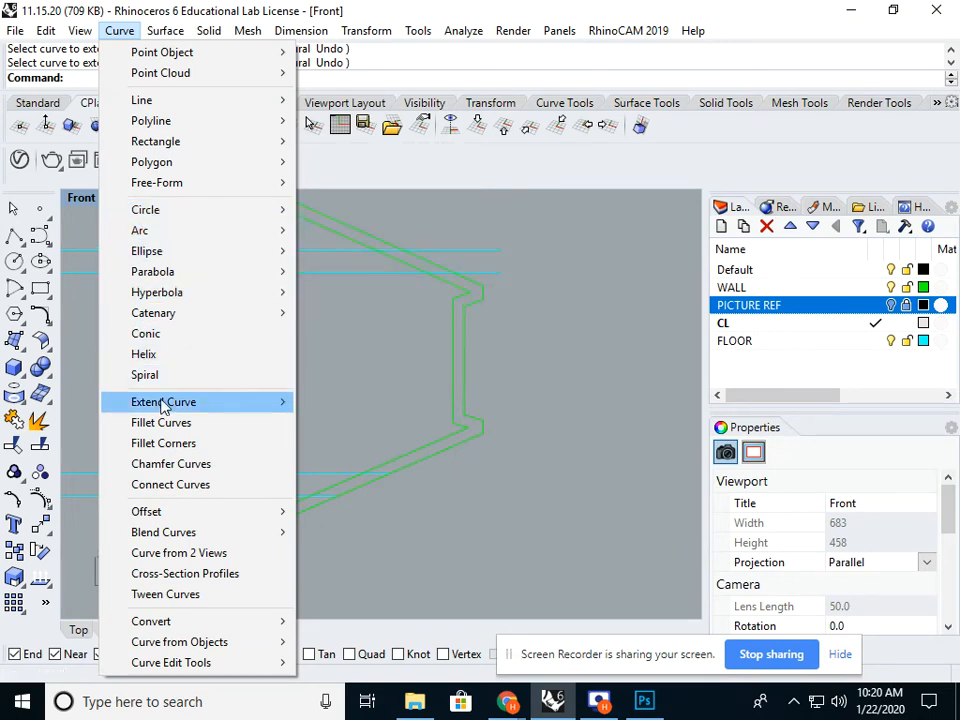
mouse_move(167, 405)
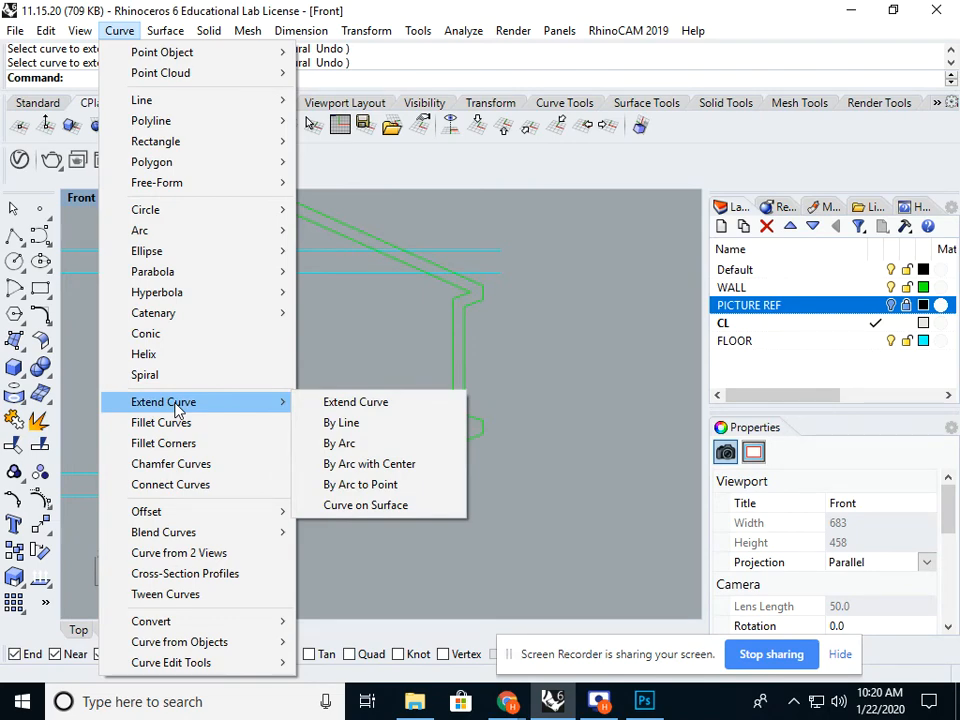
left_click(347, 334)
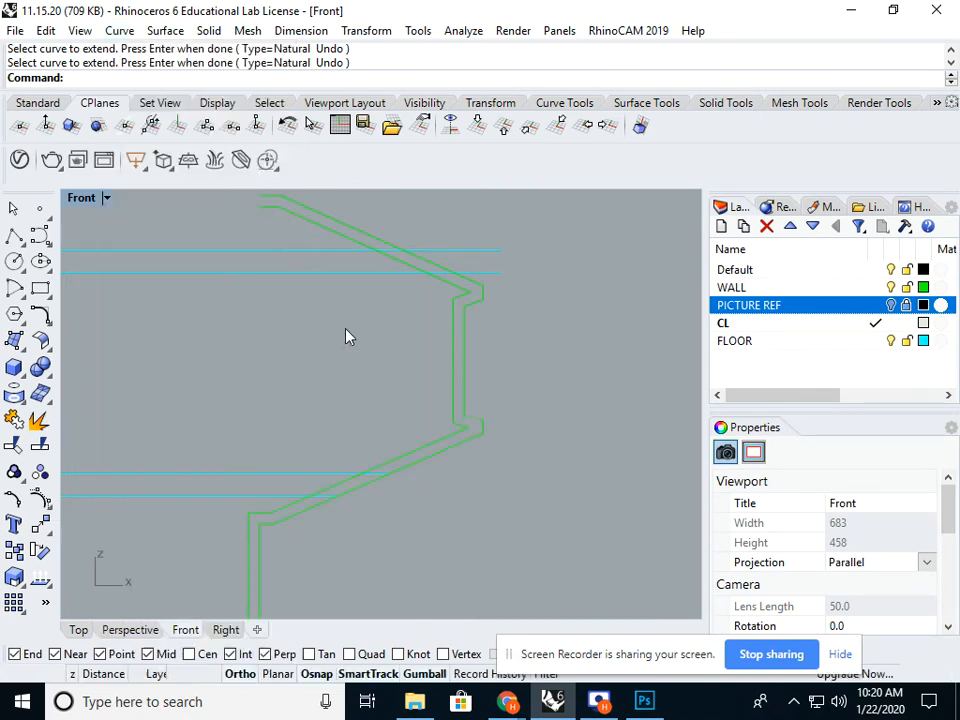
scroll(347, 334, "down", 5)
scroll(472, 350, "down", 3)
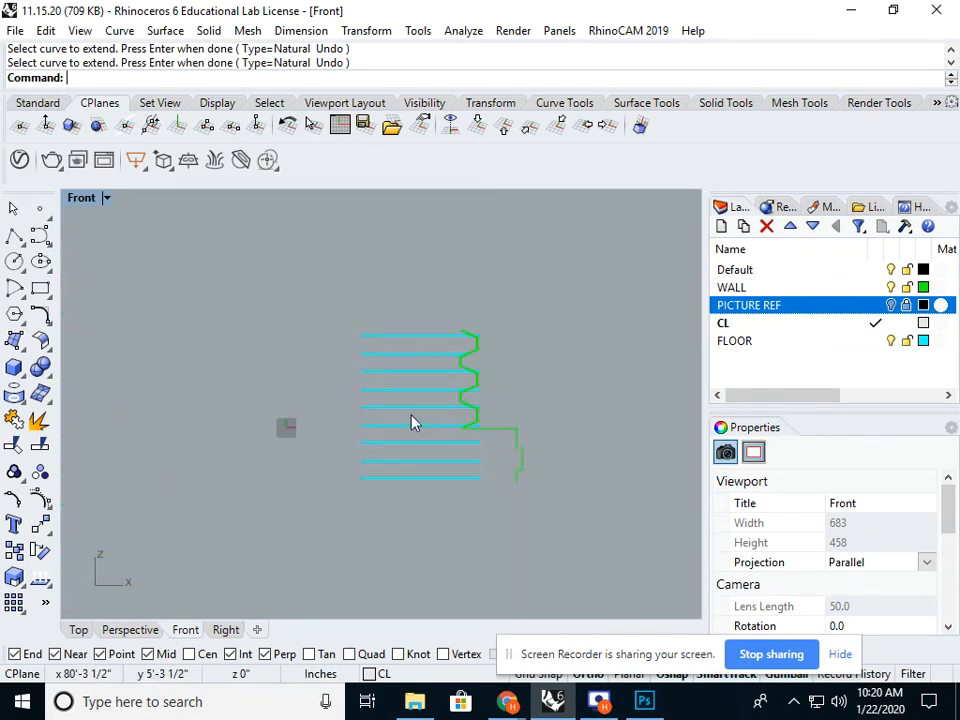
right_click_drag(400, 437, 366, 424)
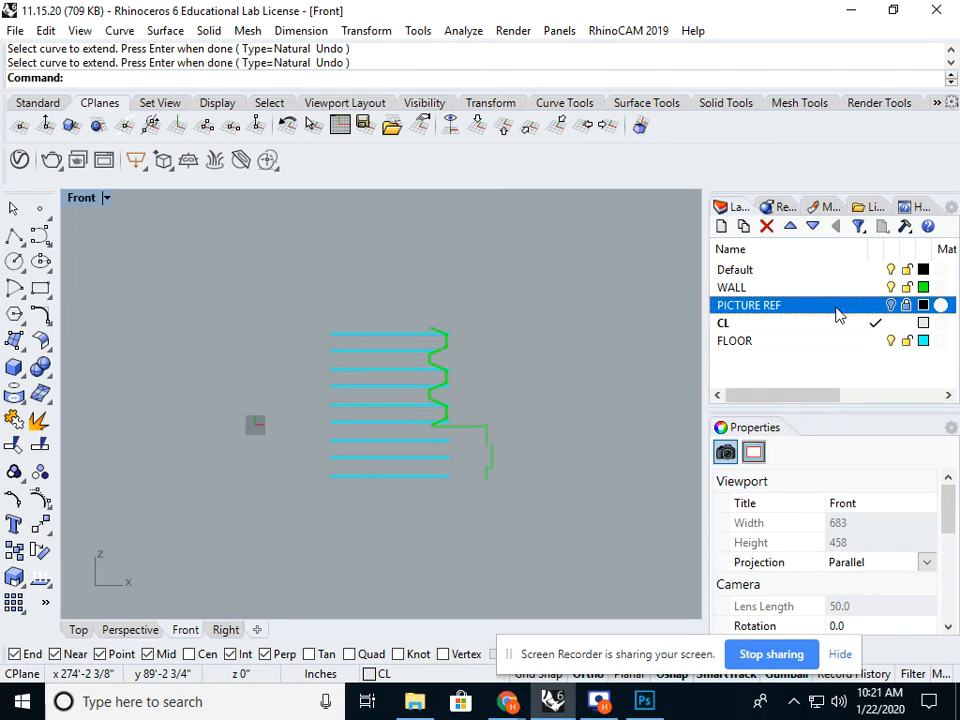
left_click(798, 372)
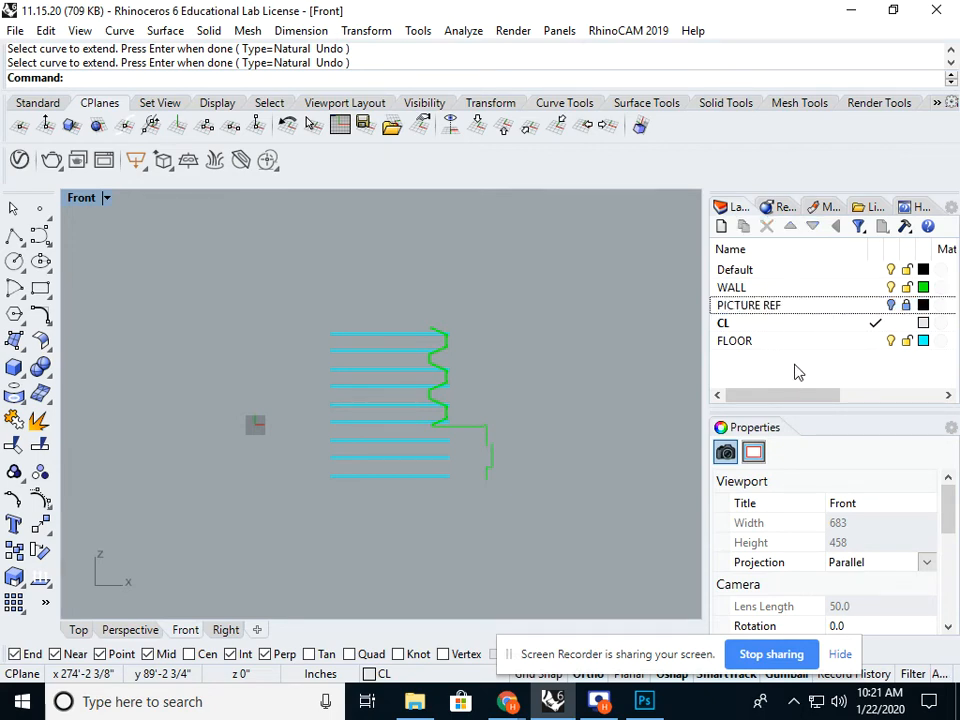
Step: Draw two short polylines joining the inner and outer wall lines at the upper and lower corners of the topmost bay's vertical segment
scroll(450, 347, "up", 3)
scroll(534, 381, "up", 3)
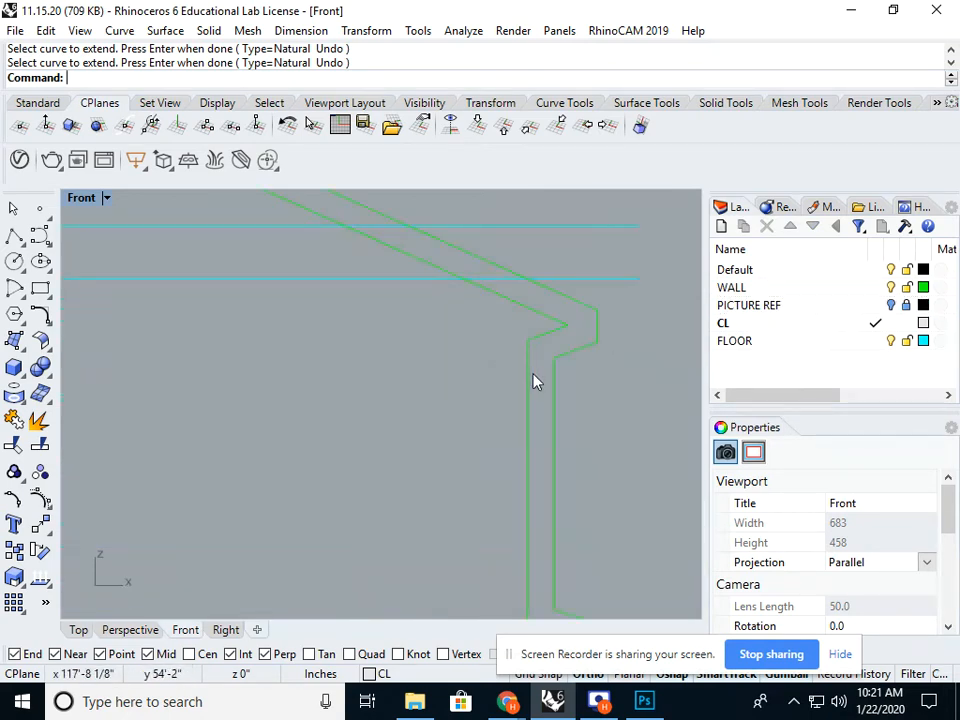
right_click_drag(534, 381, 382, 287)
scroll(322, 324, "down", 4)
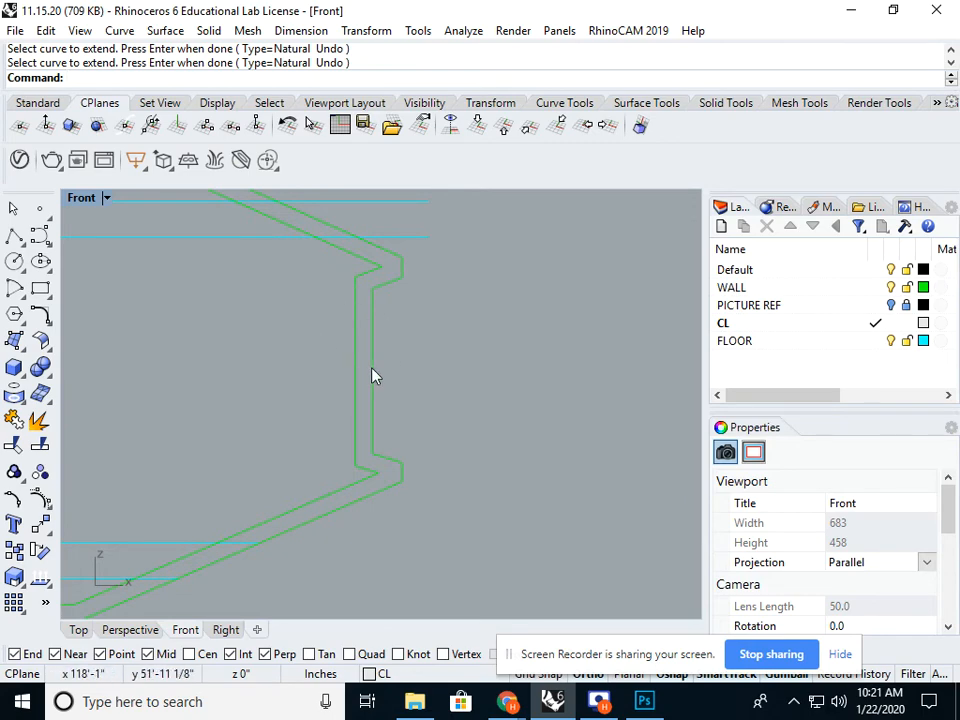
left_click(14, 236)
scroll(364, 274, "up", 3)
left_click(345, 282)
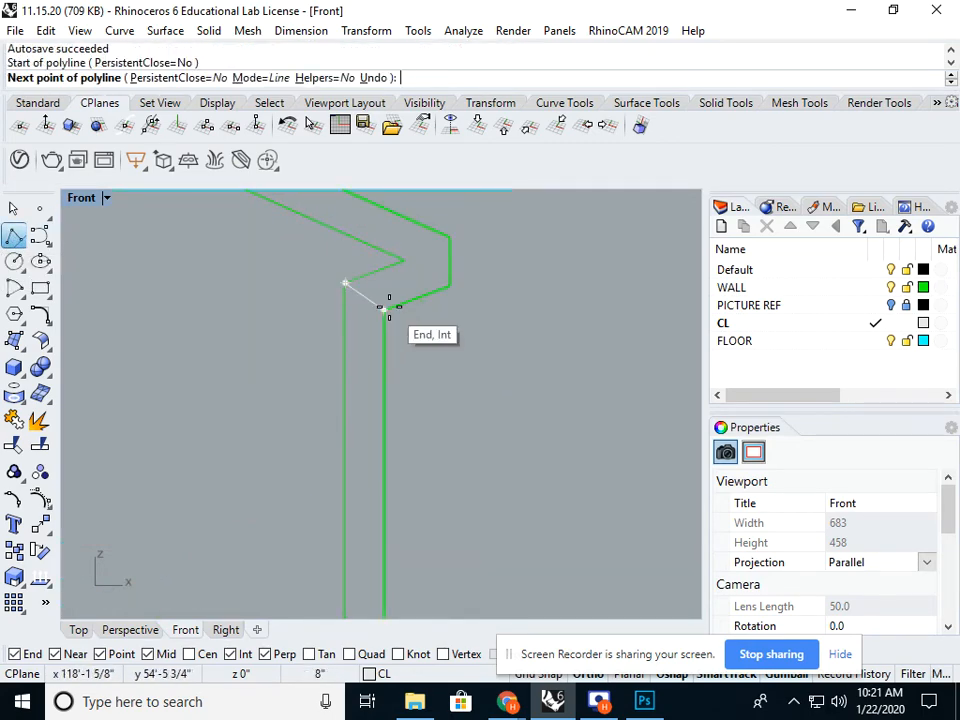
left_click(389, 307)
scroll(390, 316, "down", 3)
key("Return")
key("Return")
left_click(387, 499)
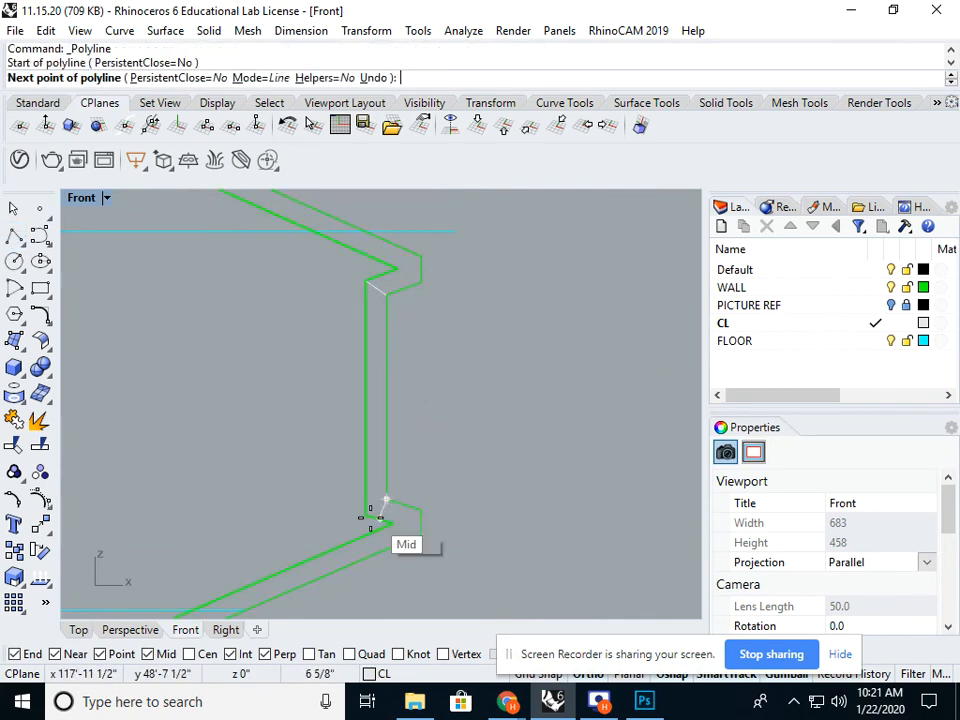
left_click(367, 516)
key("Return")
right_click_drag(404, 328, 399, 328)
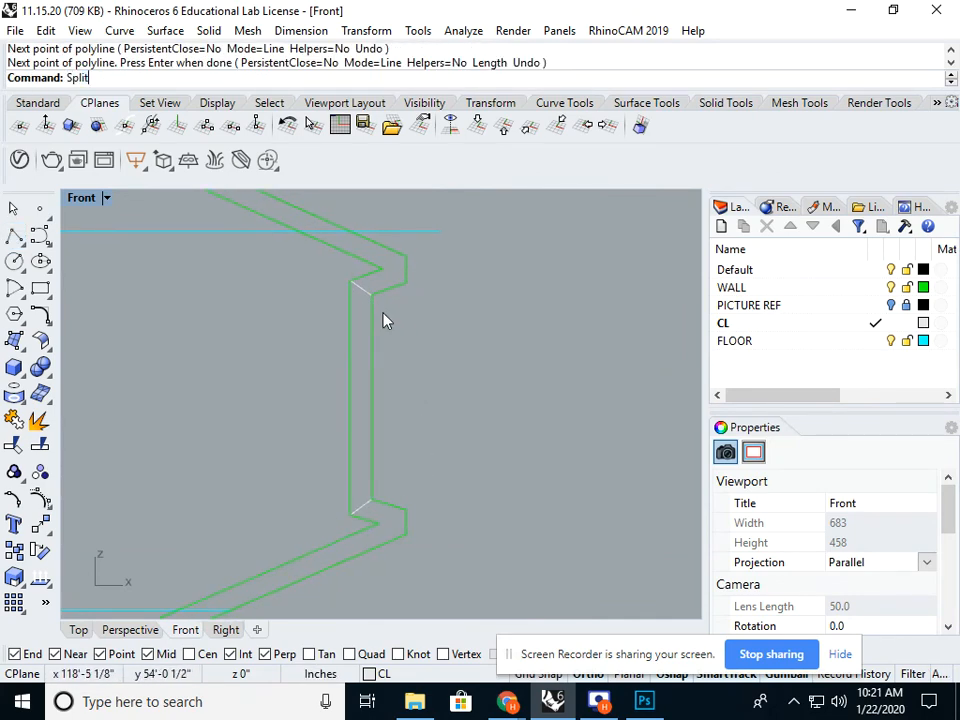
Step: Split the inner and outer wall curves using the two short connecting lines as cutting objects
key("Return")
left_click(373, 356)
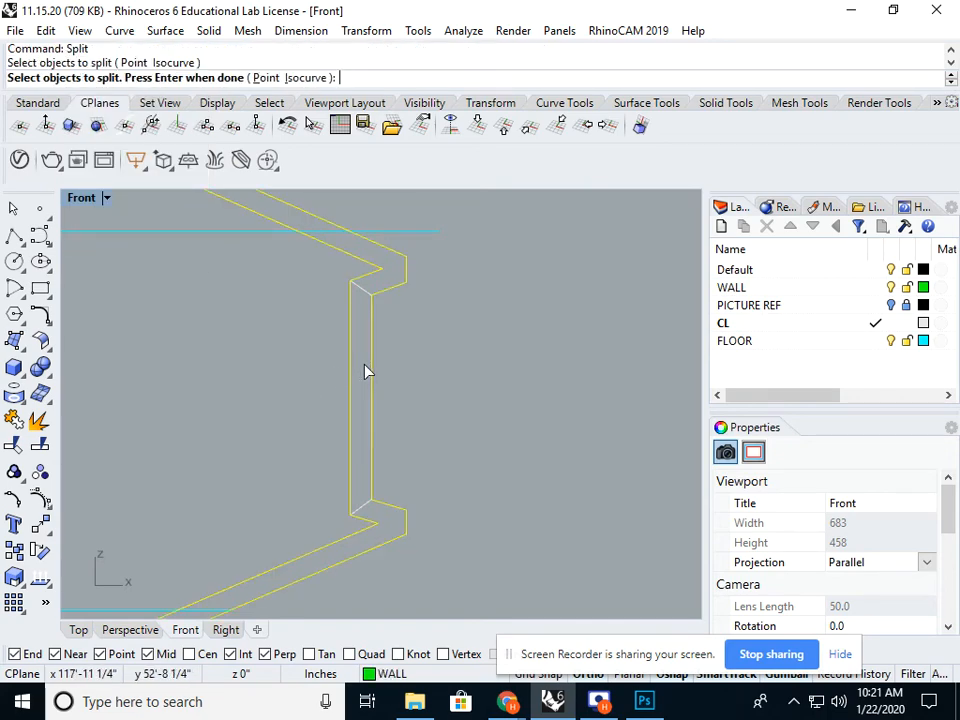
key("Return")
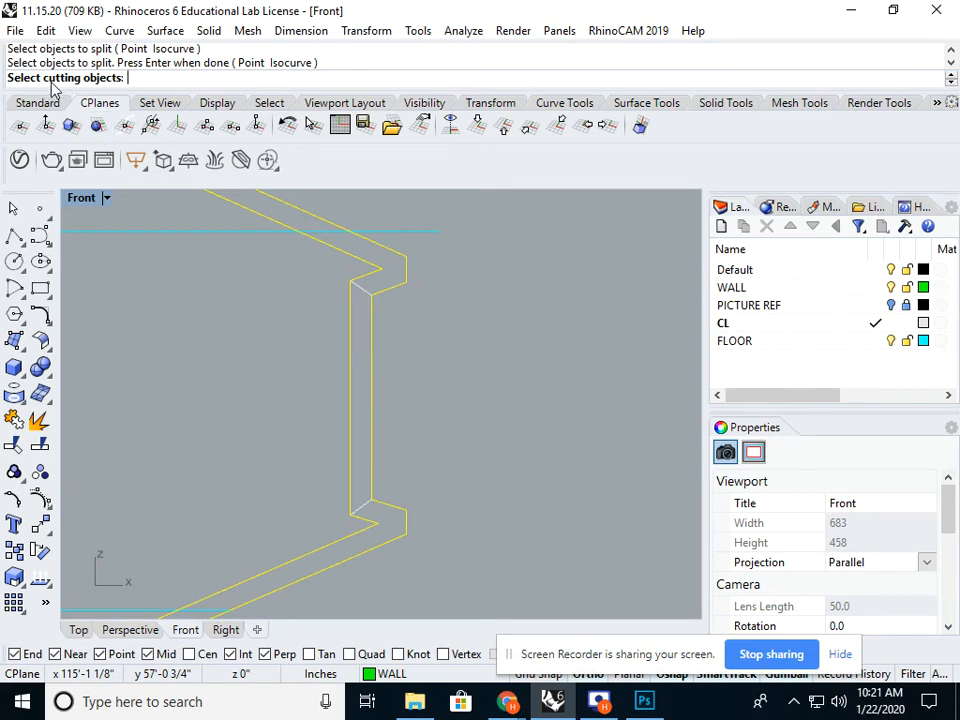
scroll(356, 268, "up", 4)
left_click(371, 302)
scroll(371, 305, "down", 10)
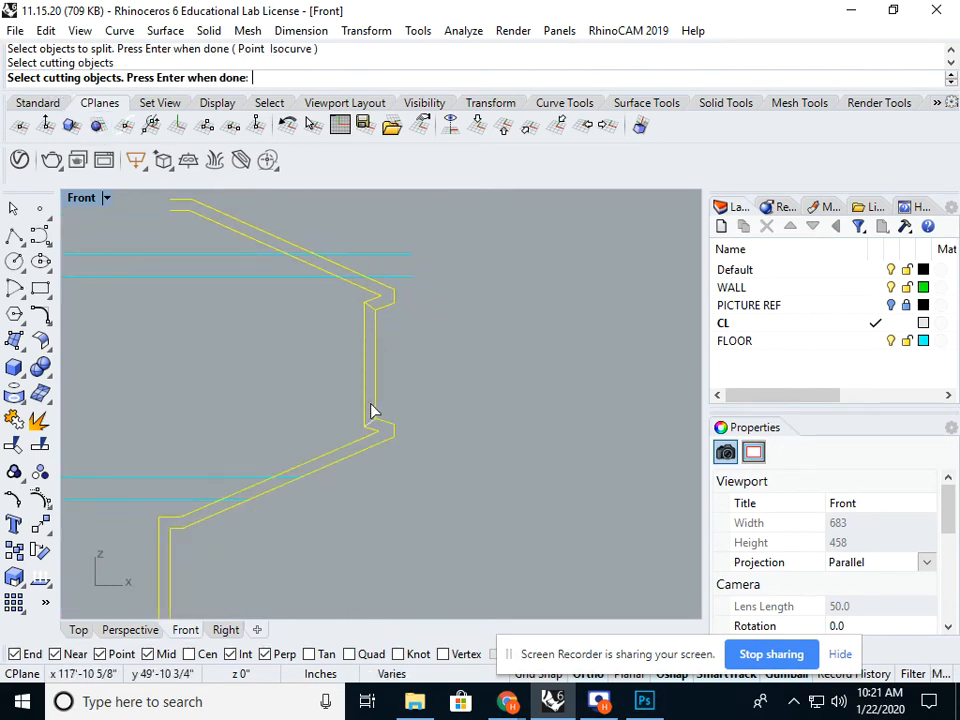
scroll(369, 455, "up", 8)
left_click(369, 388)
scroll(372, 366, "down", 5)
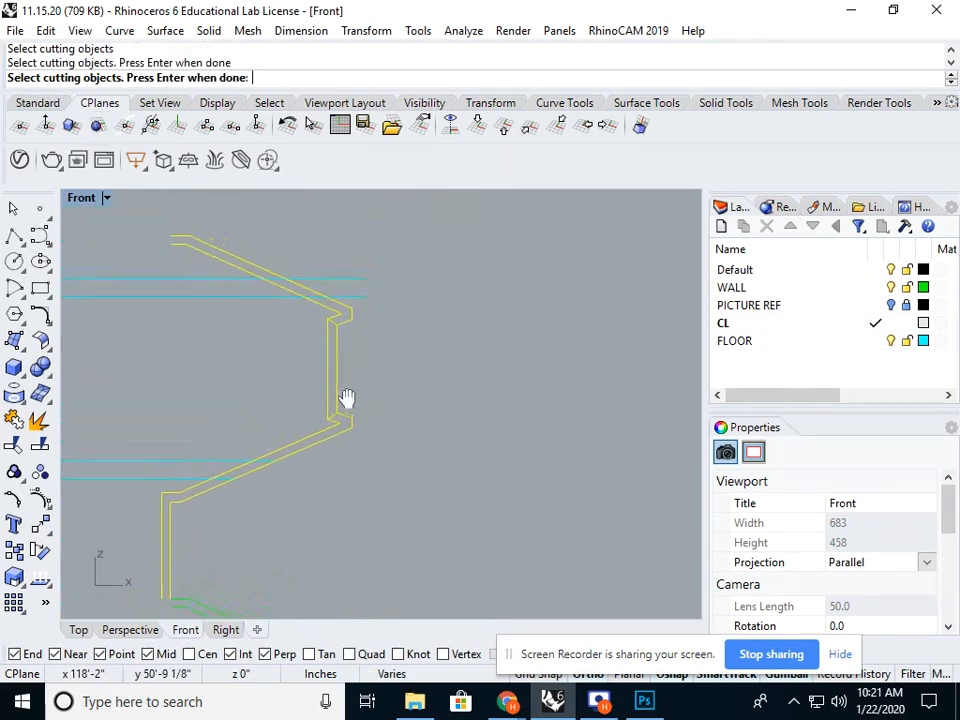
key("Return")
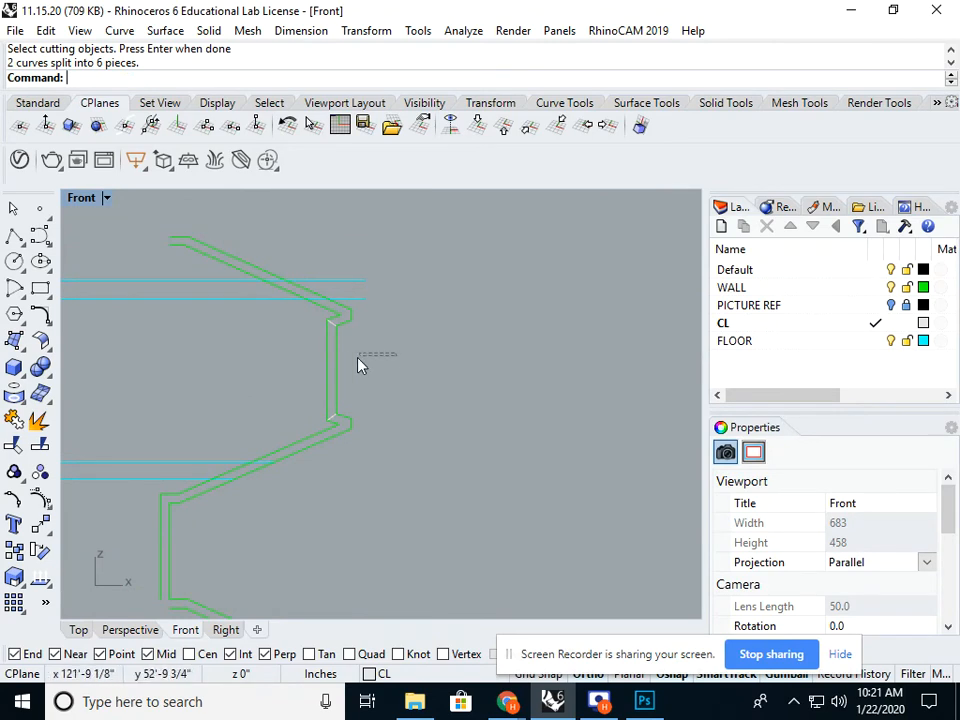
Step: Create a layer named Glass and move the two vertical wall segments between the short connecting lines onto it
left_click_drag(360, 364, 250, 383)
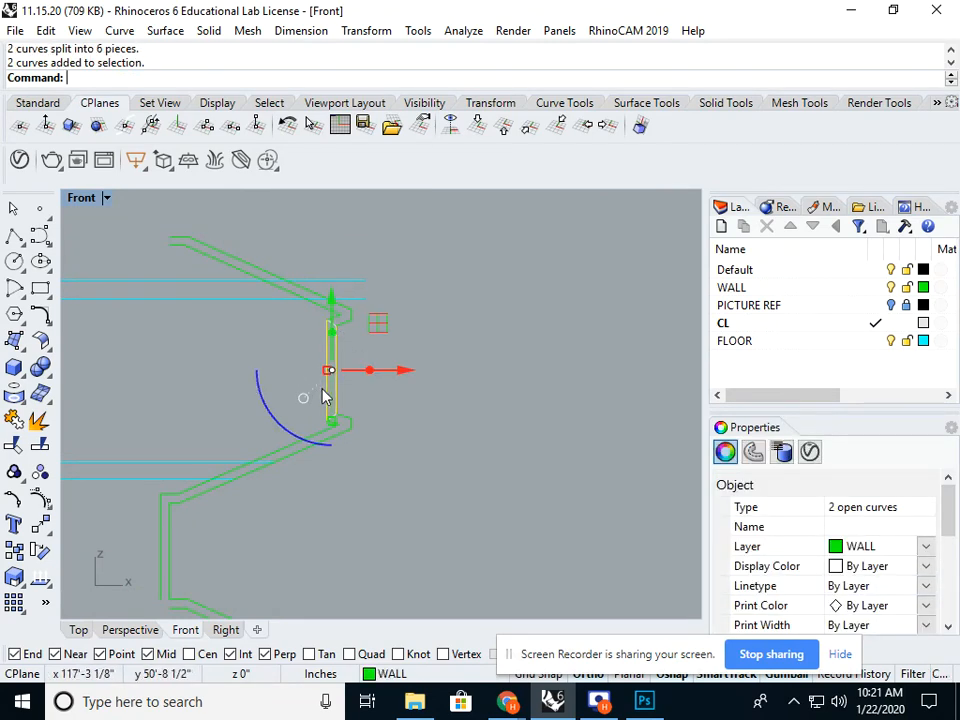
right_click(750, 372)
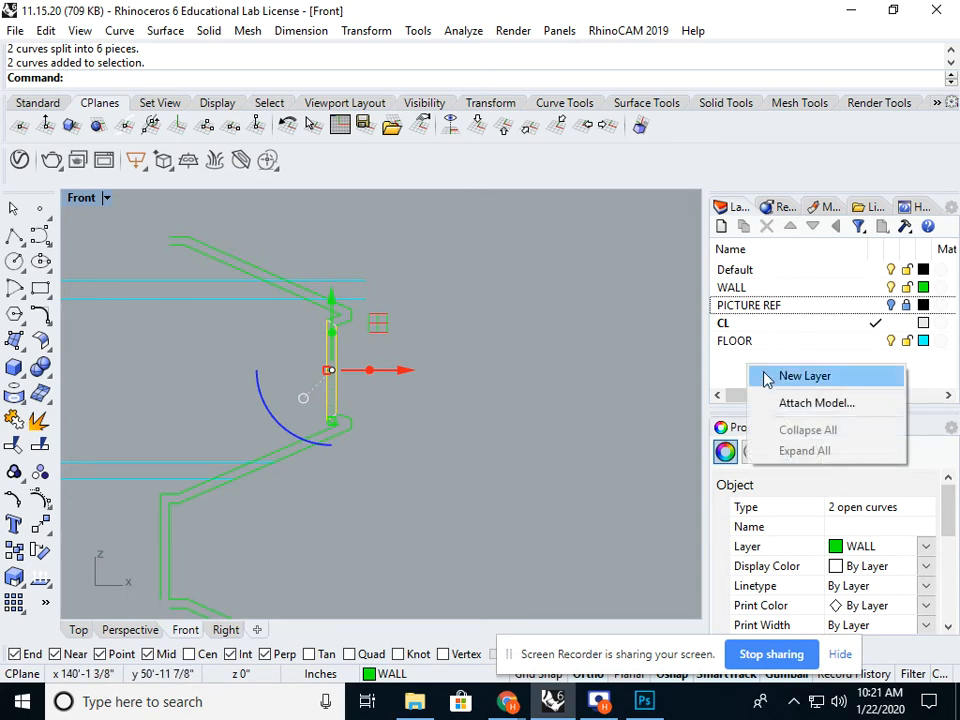
left_click(779, 377)
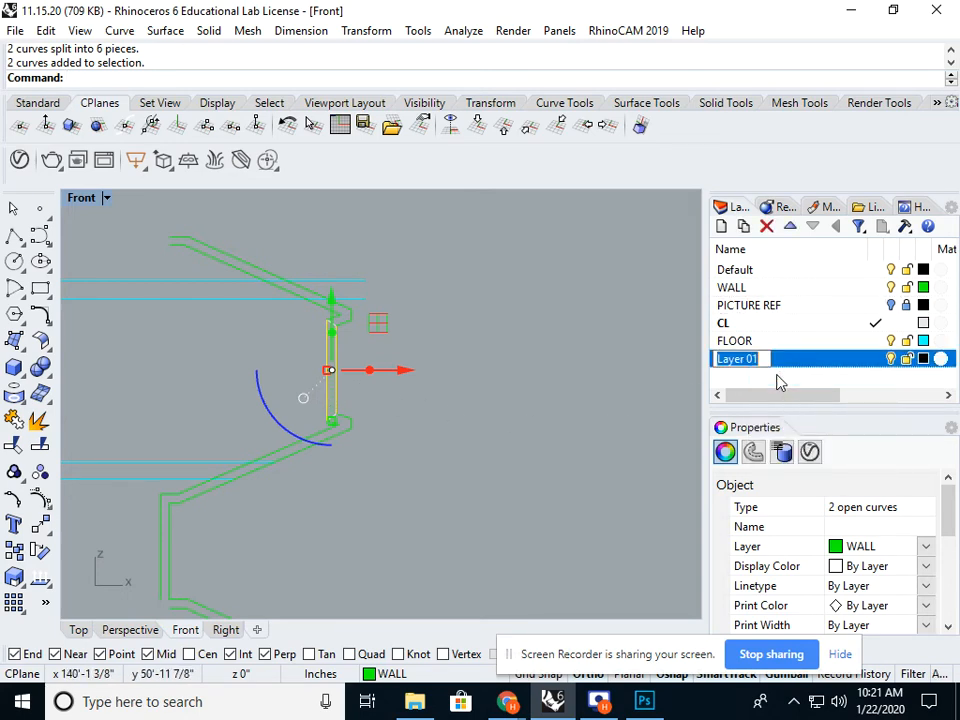
type("Glass")
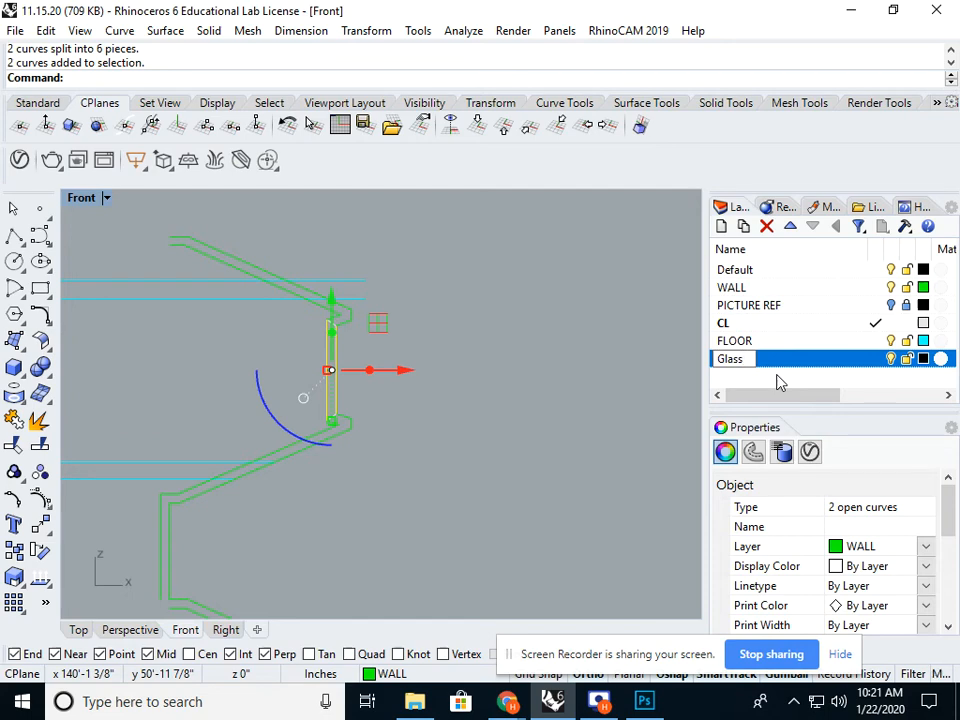
left_click(779, 381)
right_click(762, 362)
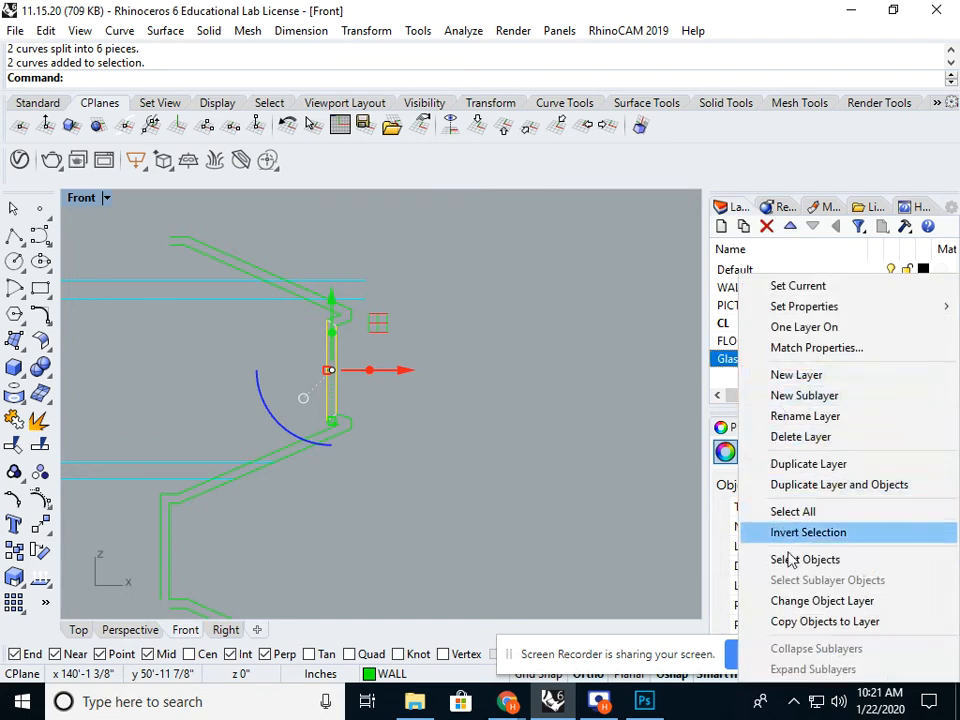
left_click(790, 601)
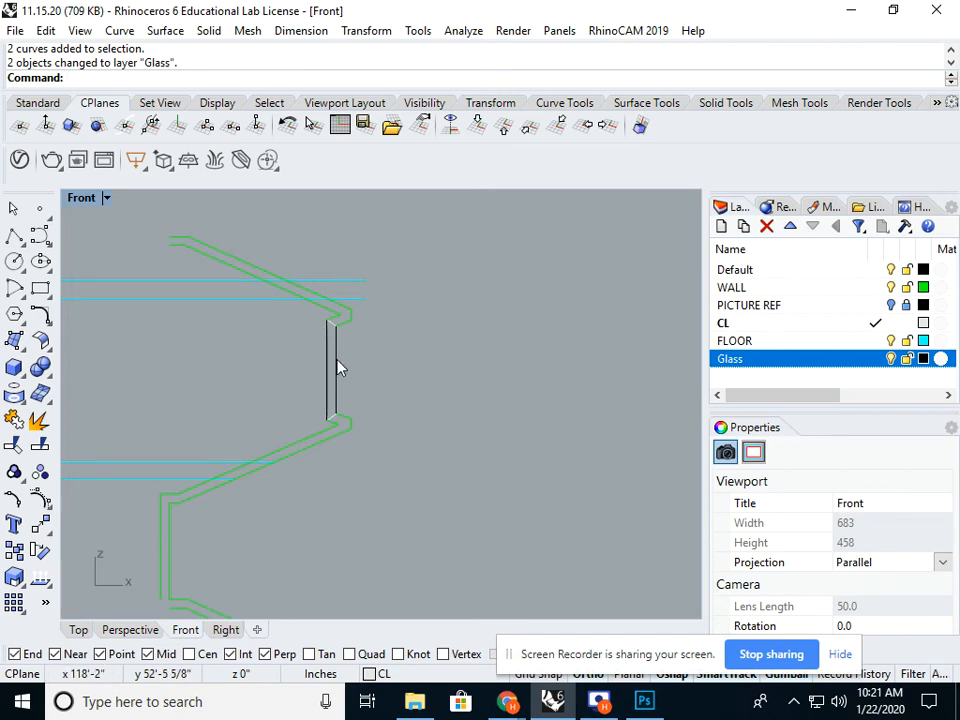
Step: Set the Front viewport's construction plane to World Top
scroll(394, 377, "down", 4)
right_click_drag(394, 377, 456, 400)
scroll(456, 395, "up", 5)
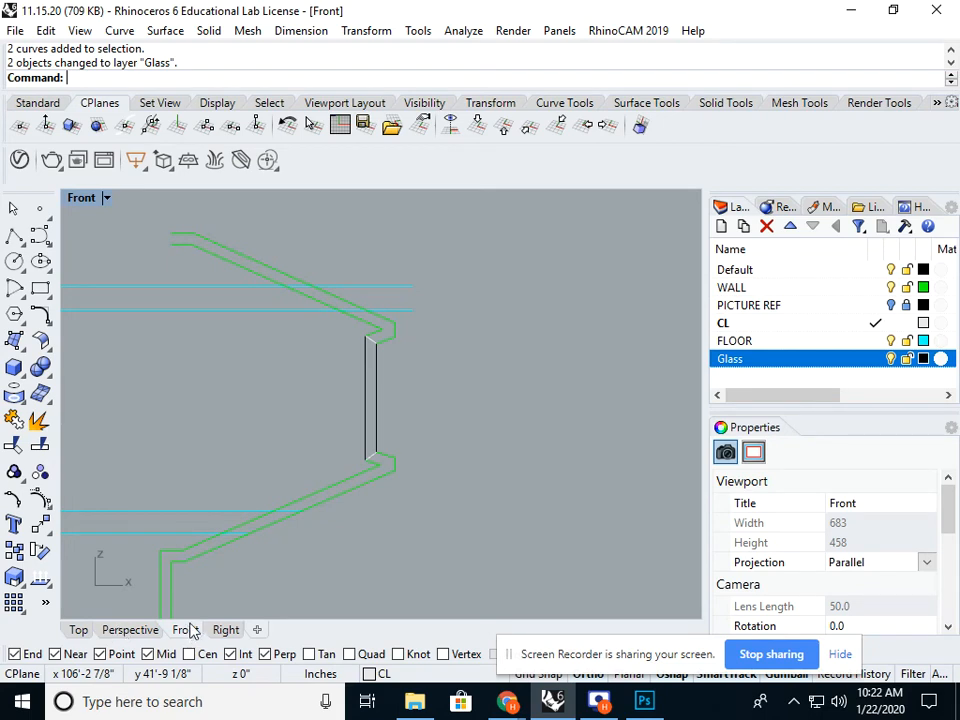
scroll(335, 462, "down", 15)
right_click_drag(335, 462, 419, 457)
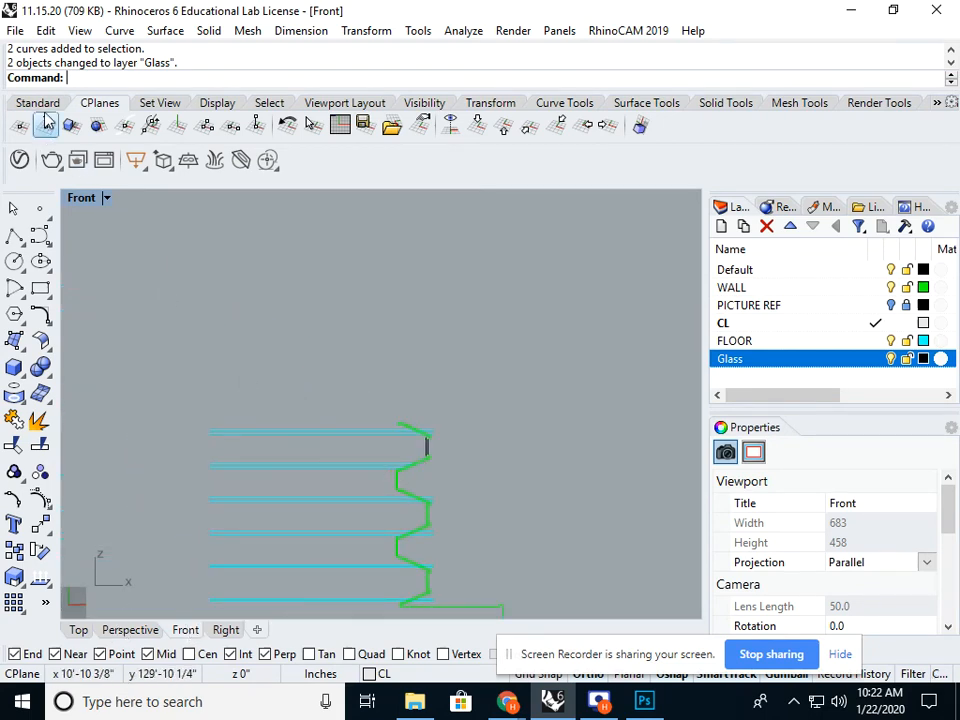
left_click(476, 124)
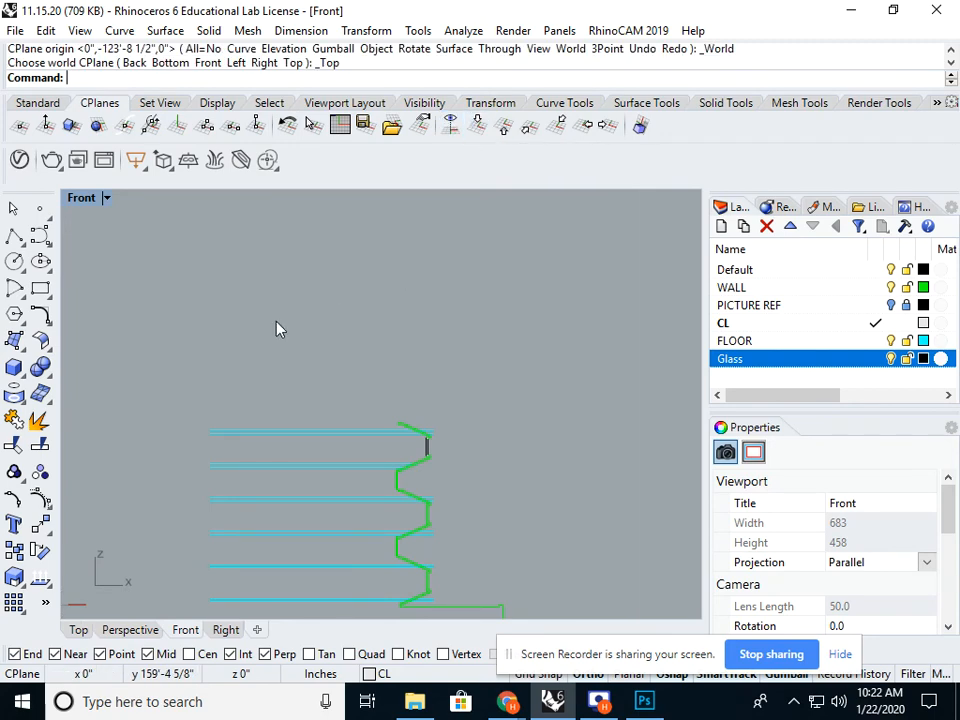
Step: Draw a zigzag polyline in the Front view from above the floor slabs, snapping across several slab lines and ending beyond the right wall
left_click(14, 235)
scroll(176, 288, "down", 3)
left_click(149, 296)
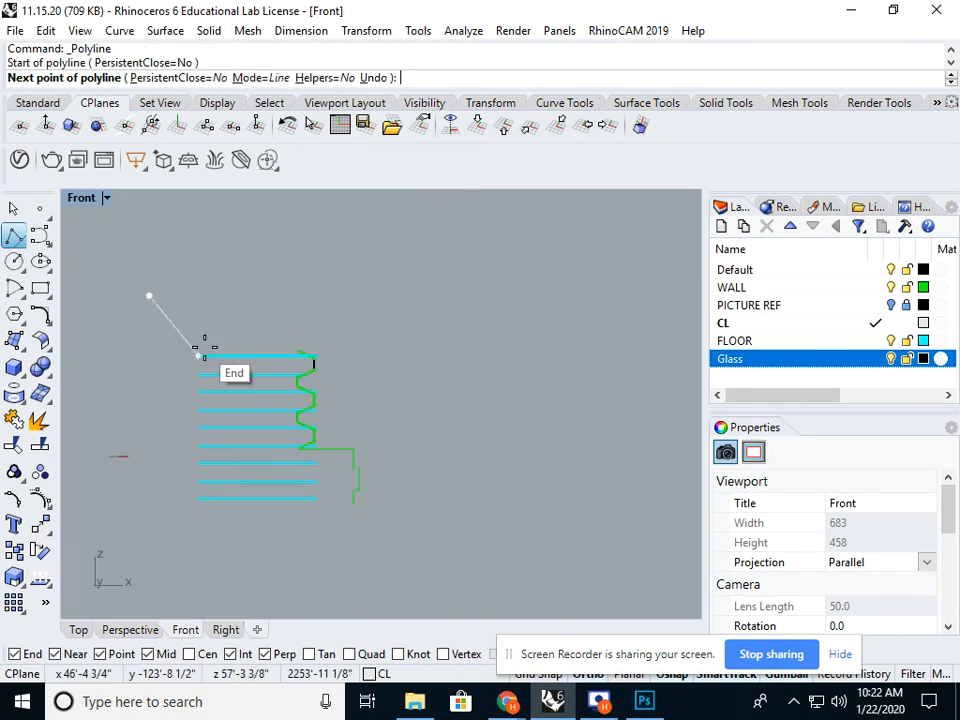
left_click(253, 373)
left_click(226, 428)
left_click(280, 446)
left_click(224, 463)
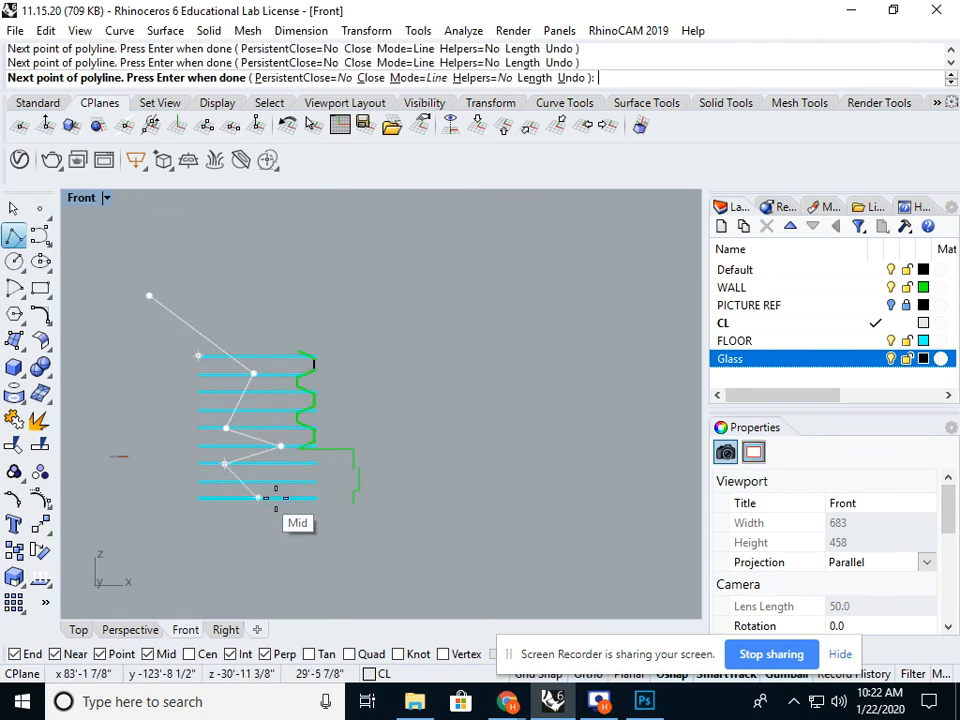
left_click(258, 497)
left_click(399, 343)
key("Return")
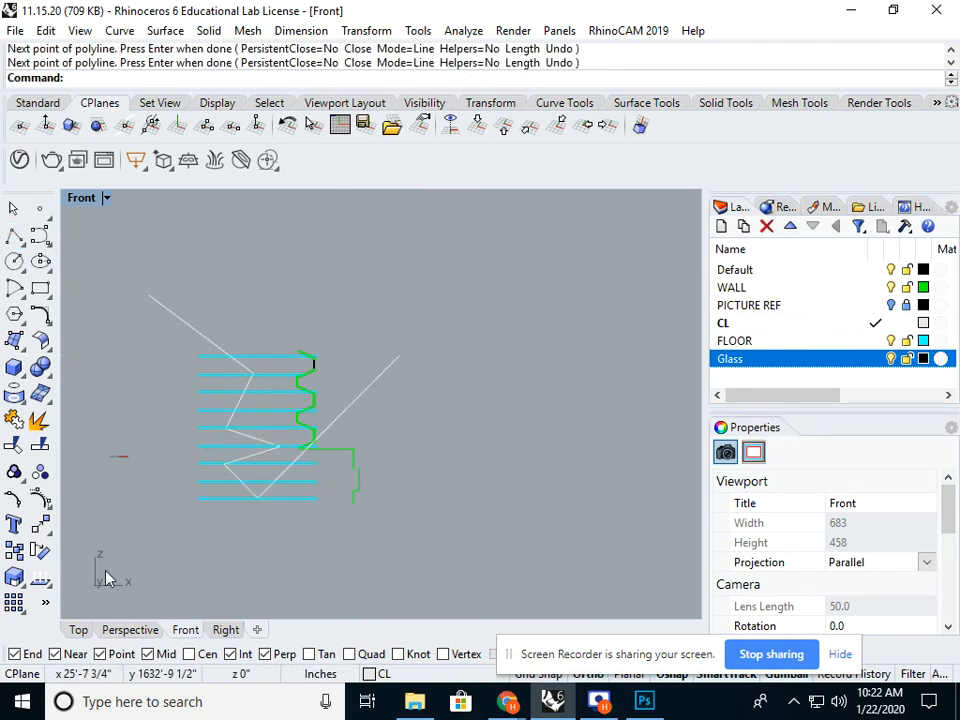
Step: Switch to the Perspective view, select the zigzag polyline and examine how it lies relative to the tower's drawing plane
left_click(123, 629)
mouse_move(270, 470)
right_mouse_down()
mouse_move(345, 422)
mouse_move(388, 420)
mouse_move(365, 400)
mouse_move(384, 392)
mouse_move(411, 422)
mouse_move(400, 419)
mouse_move(576, 422)
mouse_move(493, 425)
right_mouse_up()
left_click(400, 419)
right_click_drag(642, 430, 555, 431, "shift")
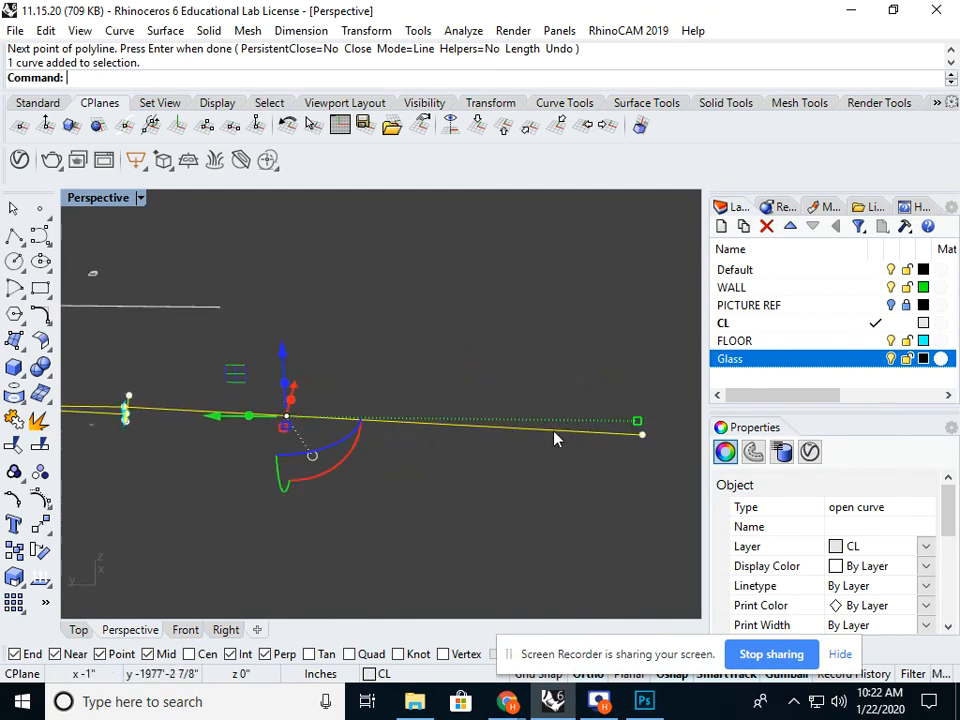
Step: Project the zigzag polyline onto the Front viewport's construction plane with ProjectToCPlane, deleting the input object
right_click_drag(166, 431, 281, 437, "shift")
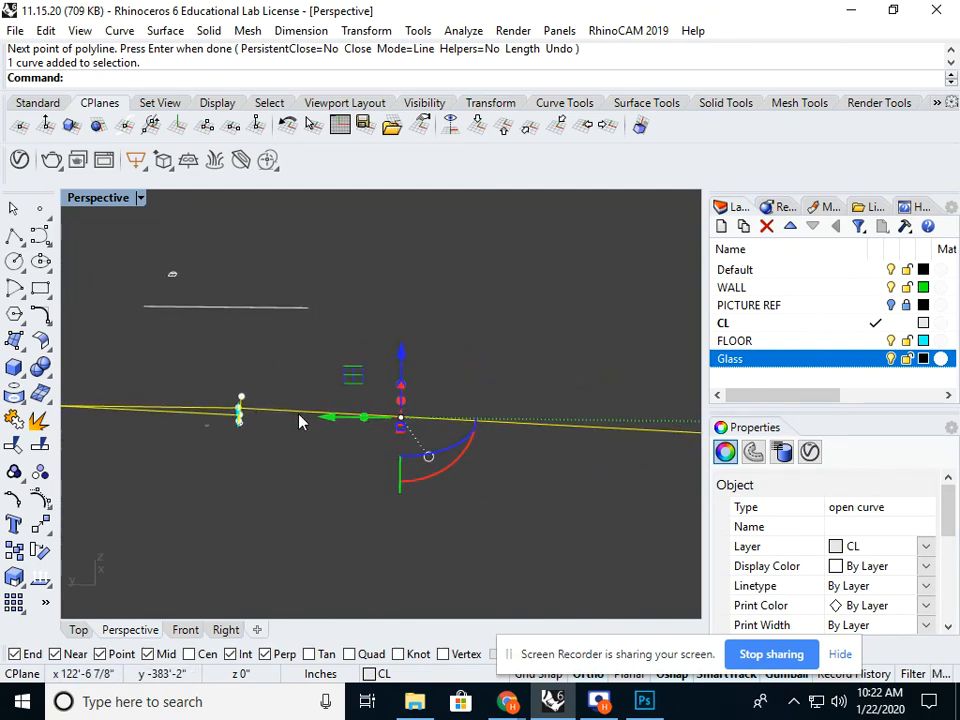
scroll(251, 428, "up", 5)
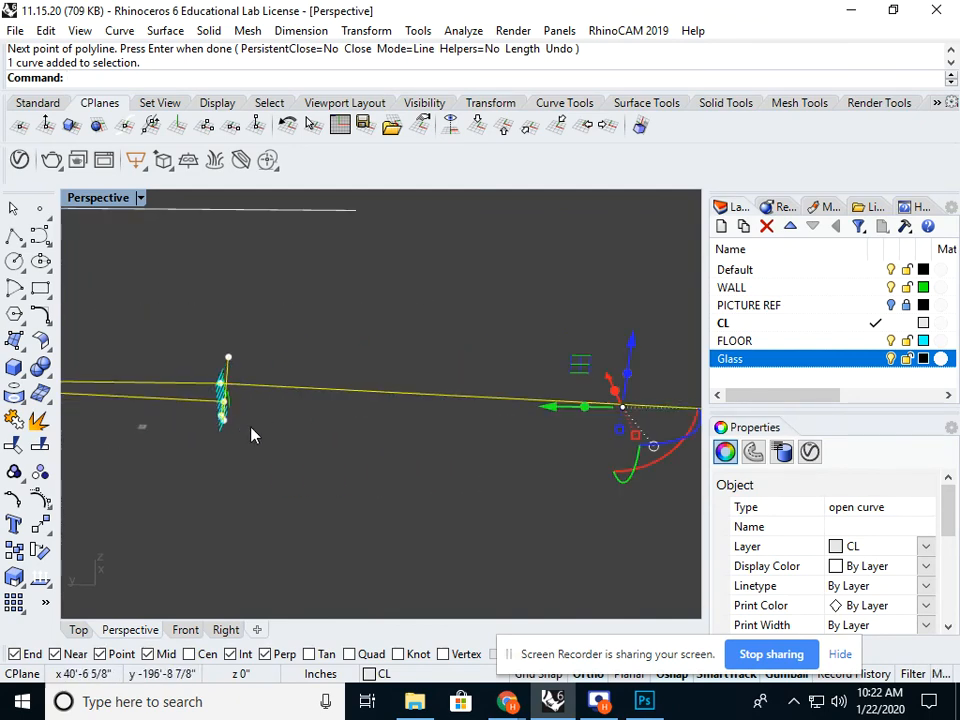
left_click(183, 630)
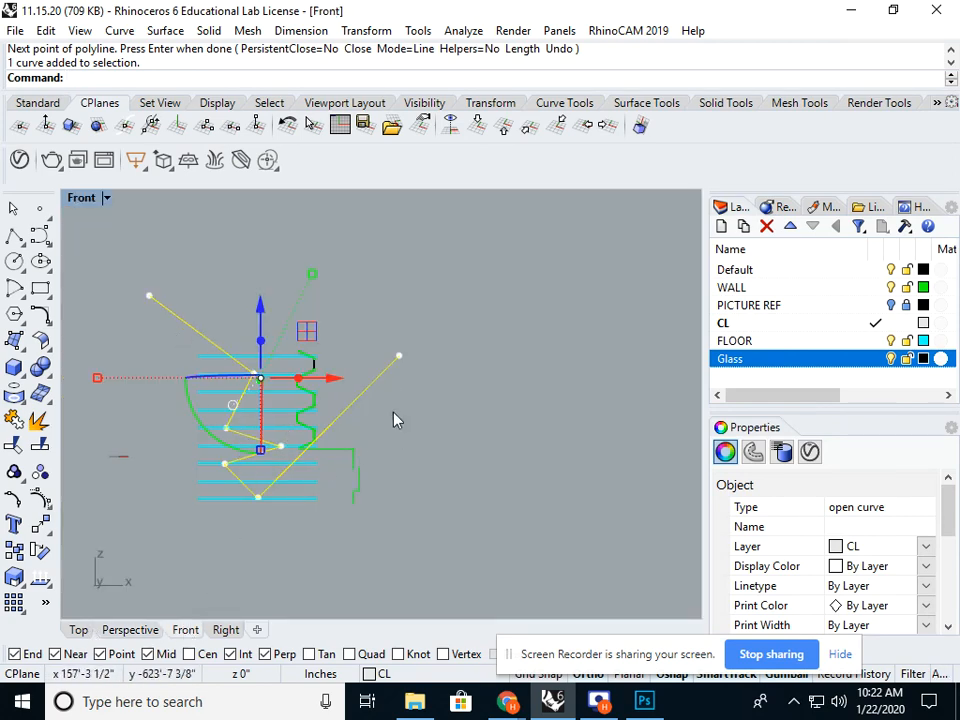
scroll(315, 403, "up", 1)
type("Orient")
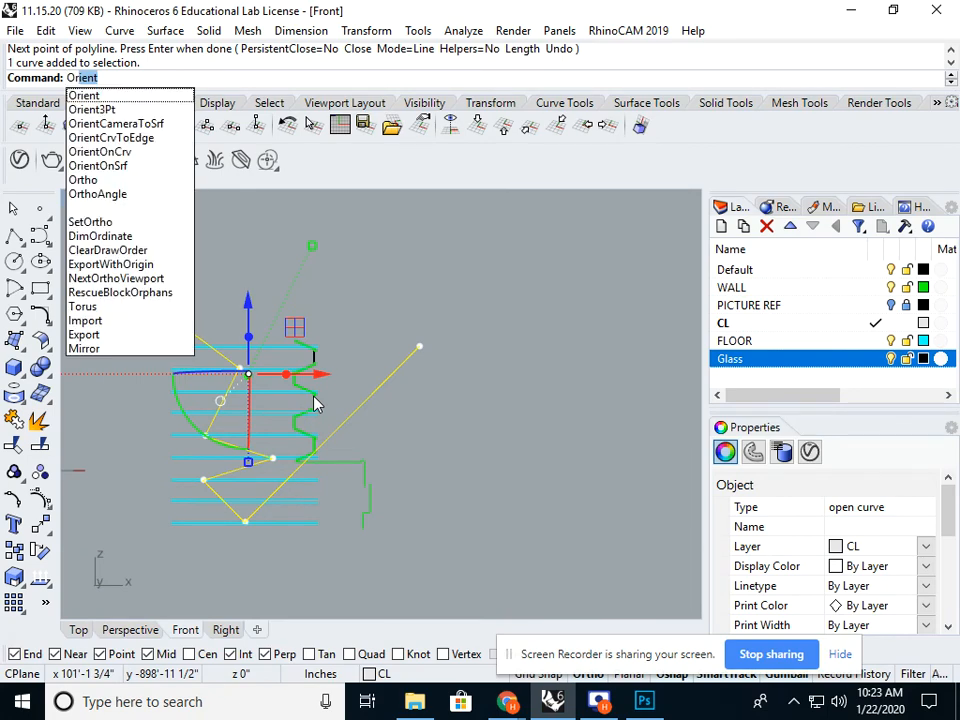
key("Escape")
type("ProjectToCPlane")
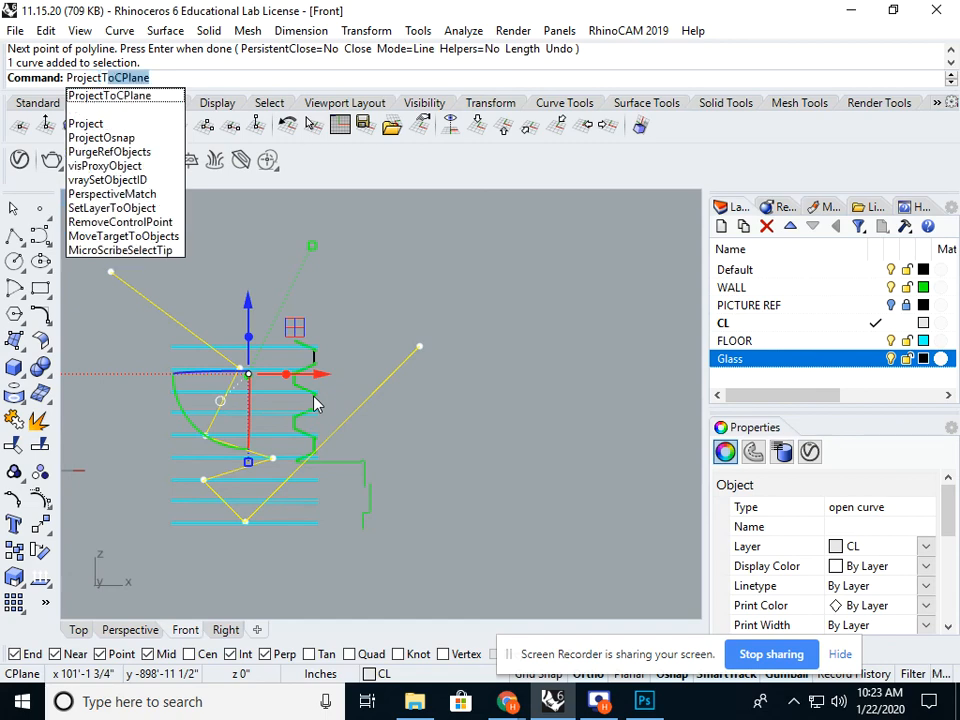
key("Return")
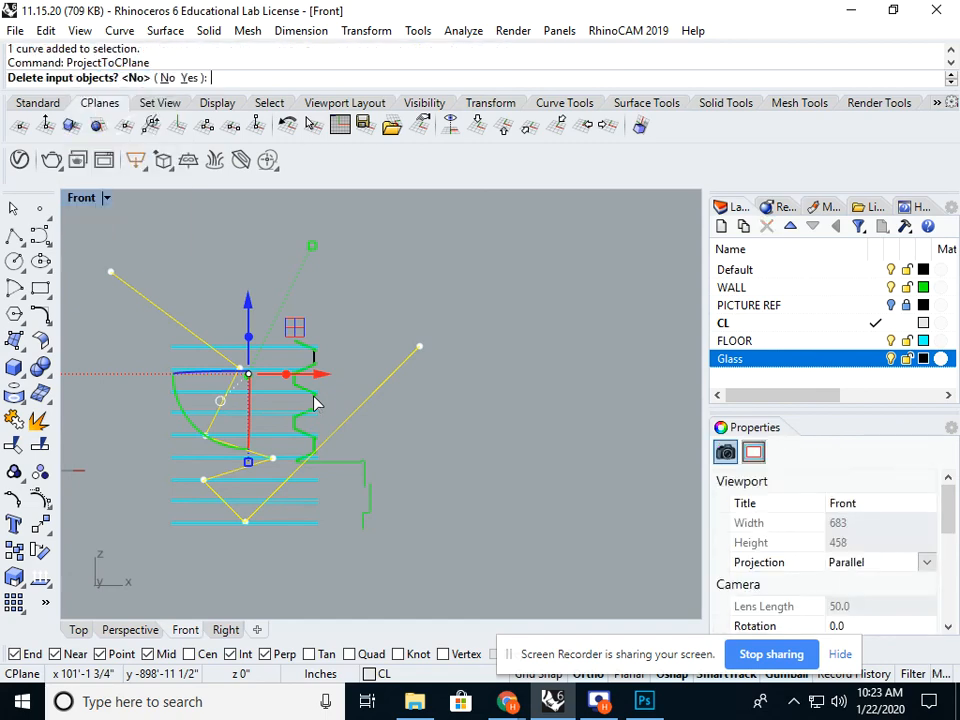
left_click(187, 80)
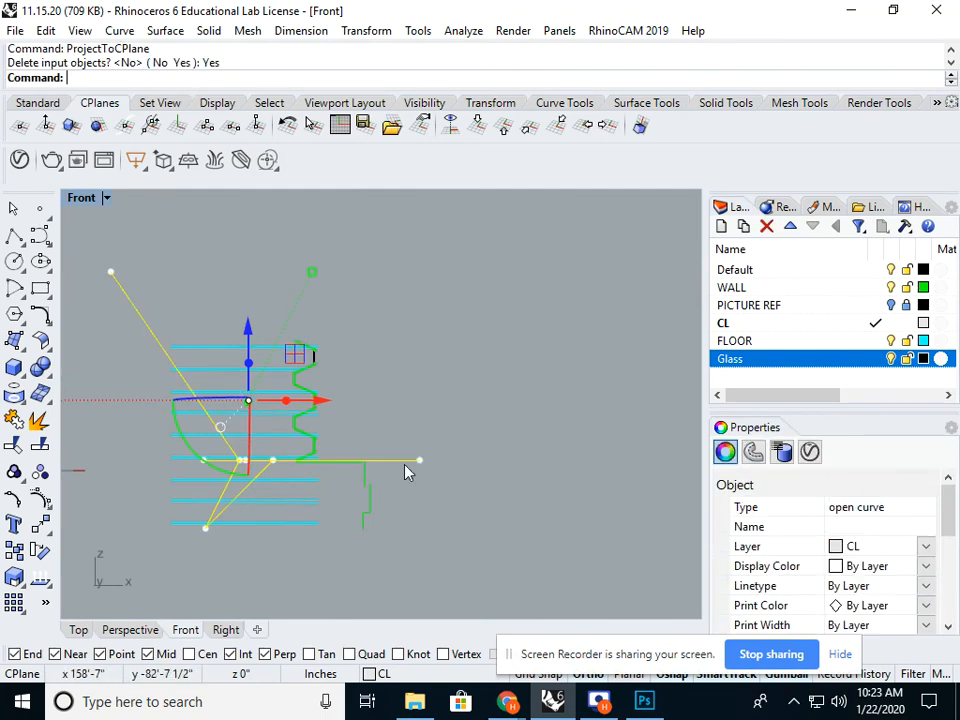
Step: Inspect the projected polyline from an angle and undo the projection, the zigzag polyline and the preceding layer change
left_click(420, 336)
right_click_drag(420, 336, 476, 413, "ctrl+shift")
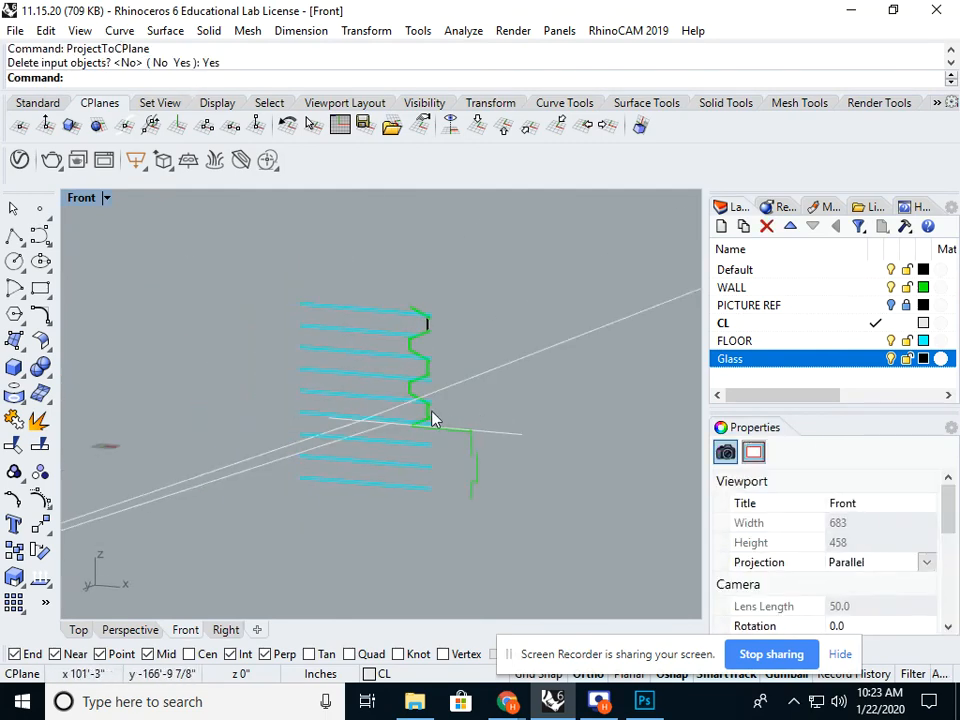
right_click_drag(278, 506, 321, 290, "ctrl+shift")
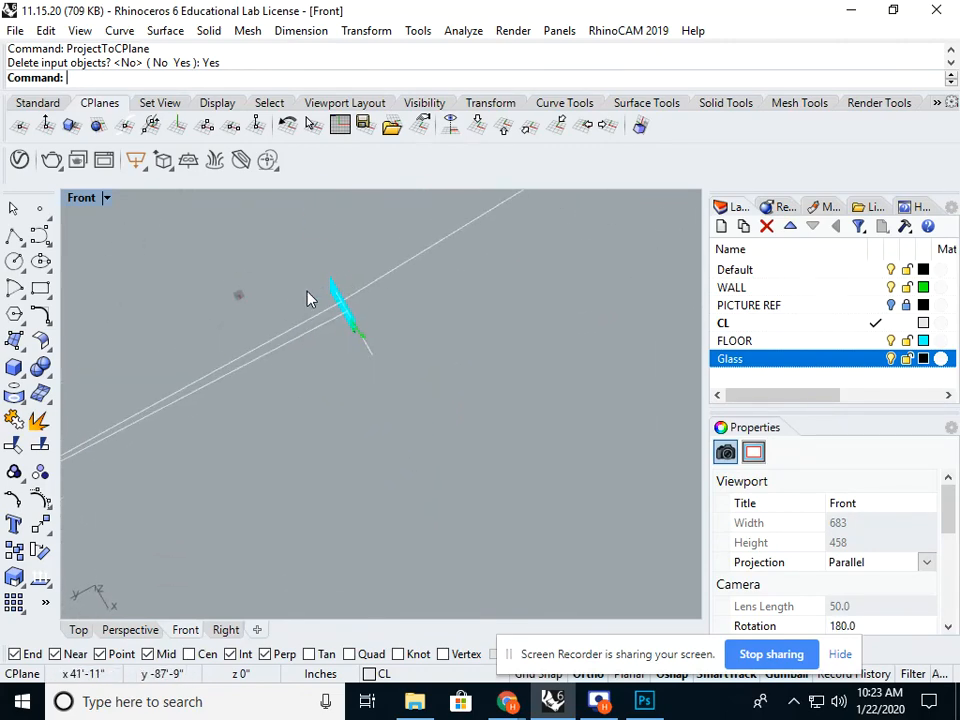
key("ctrl+z")
key("ctrl+z")
key("ctrl+z")
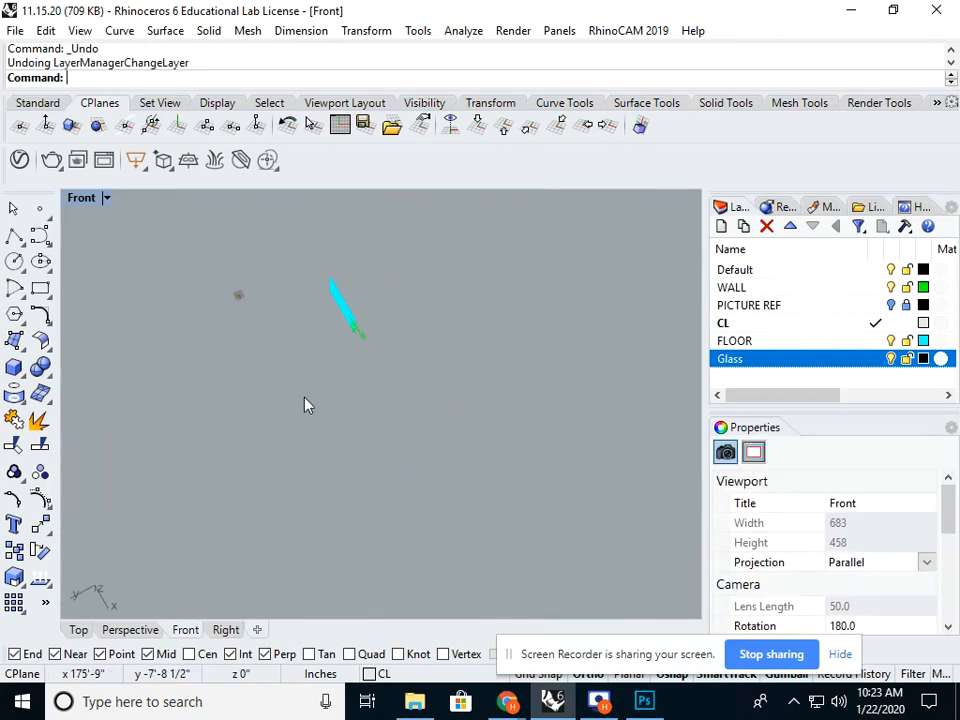
Step: Reset the Front viewport to the world Front view and leave the tower section unselected
left_click(104, 199)
mouse_move(231, 397)
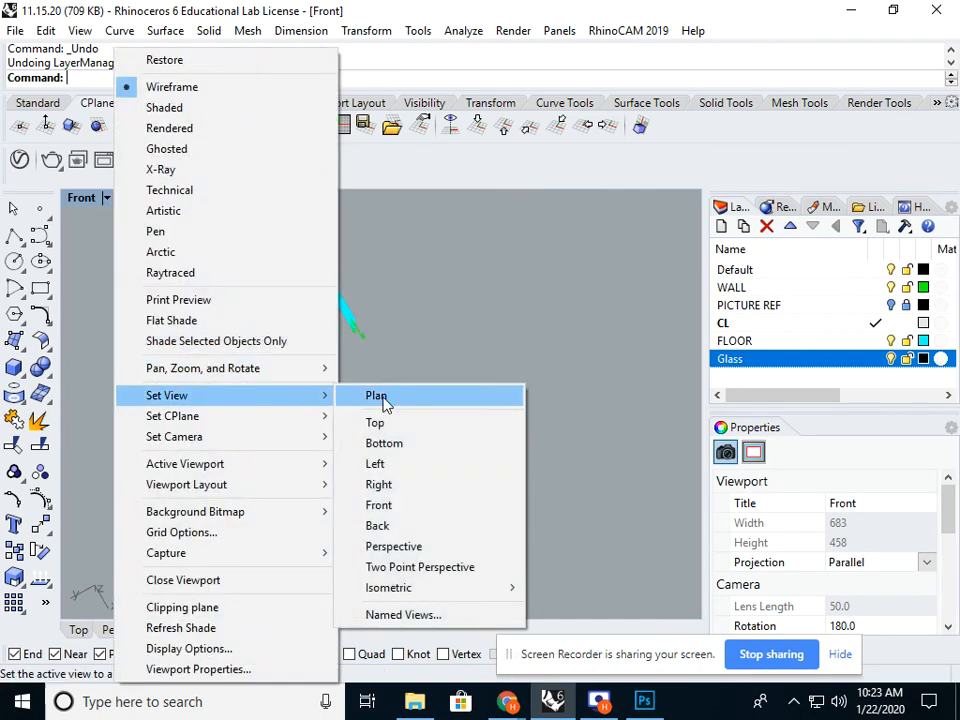
left_click(390, 506)
scroll(295, 447, "up", 6)
left_click_drag(366, 442, 350, 488)
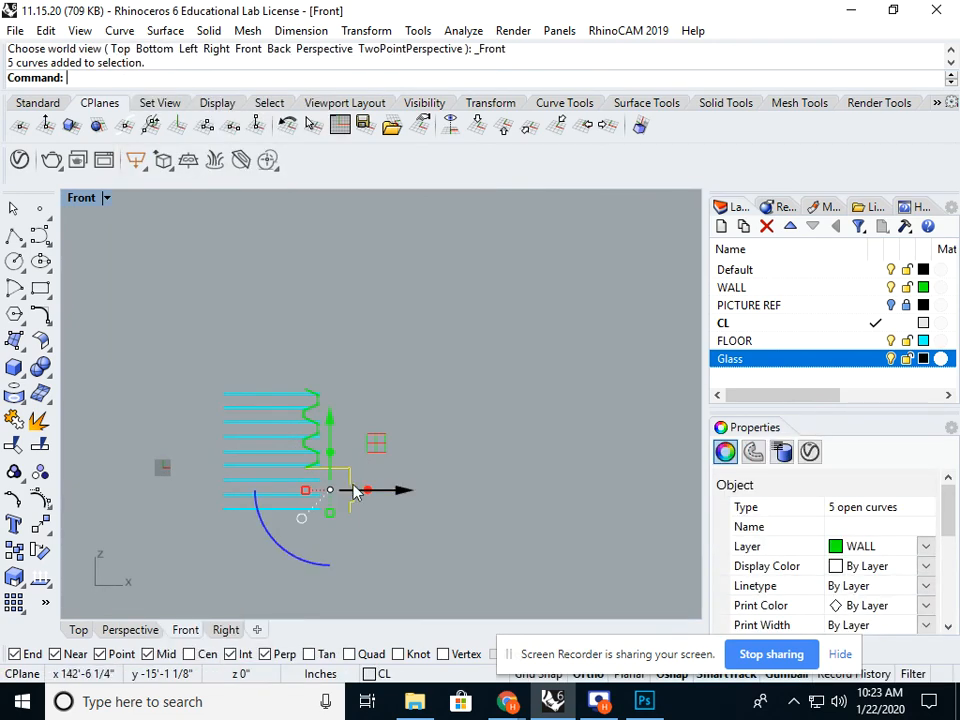
key("Escape")
scroll(333, 462, "down", 8)
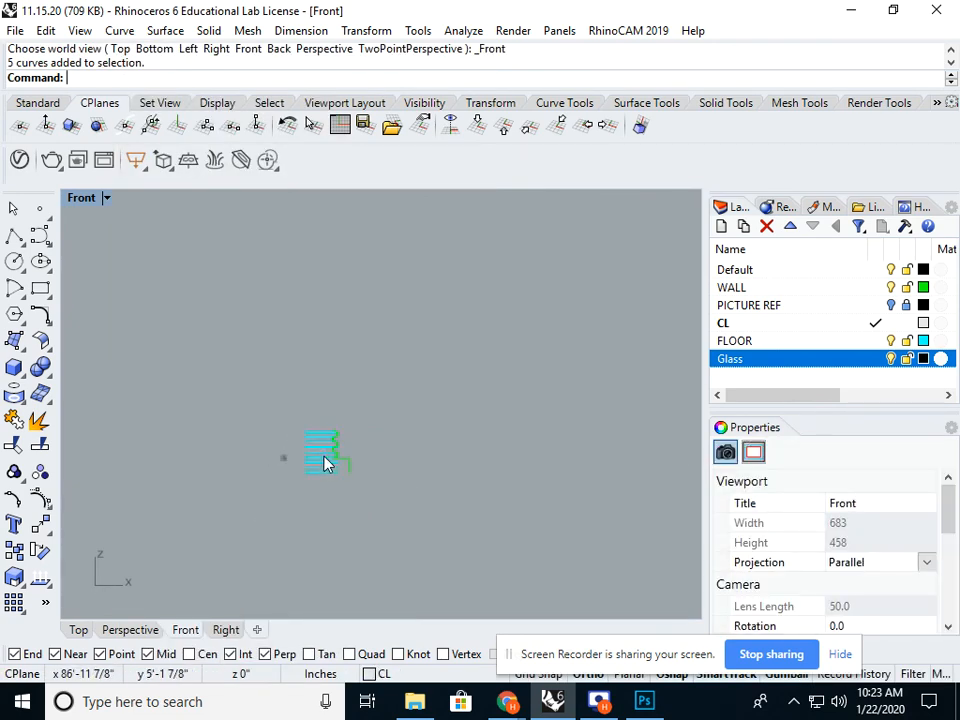
Step: In the Perspective view, locate the stray CL-layer curves far away from the tower section and delete them
left_click(133, 632)
scroll(334, 407, "down", 9)
right_click_drag(321, 397, 409, 431)
scroll(340, 468, "up", 10)
scroll(326, 459, "down", 6)
right_click_drag(256, 468, 319, 467, "shift")
left_click(211, 404)
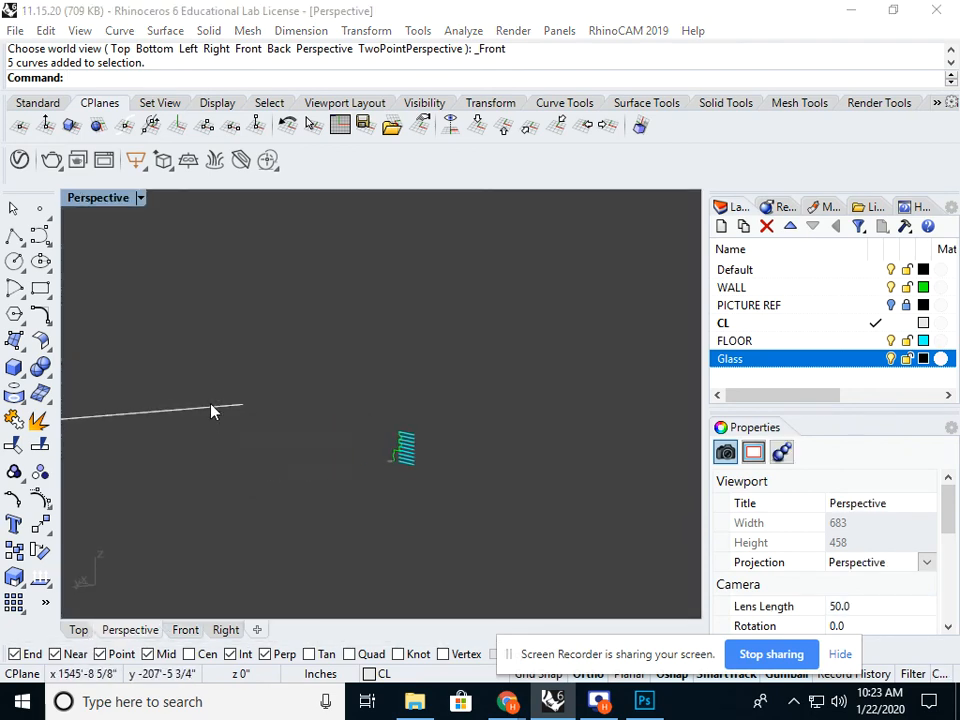
left_click(258, 454)
scroll(203, 441, "down", 9)
right_click_drag(203, 441, 258, 570)
scroll(227, 403, "up", 10)
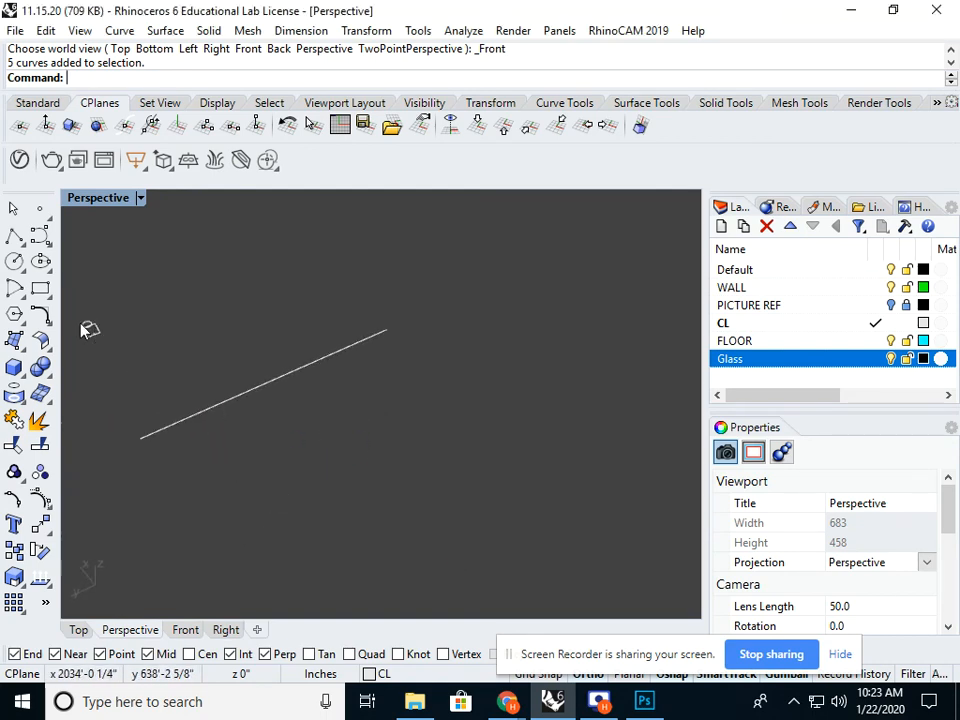
scroll(150, 340, "down", 2)
left_click_drag(272, 423, 139, 337)
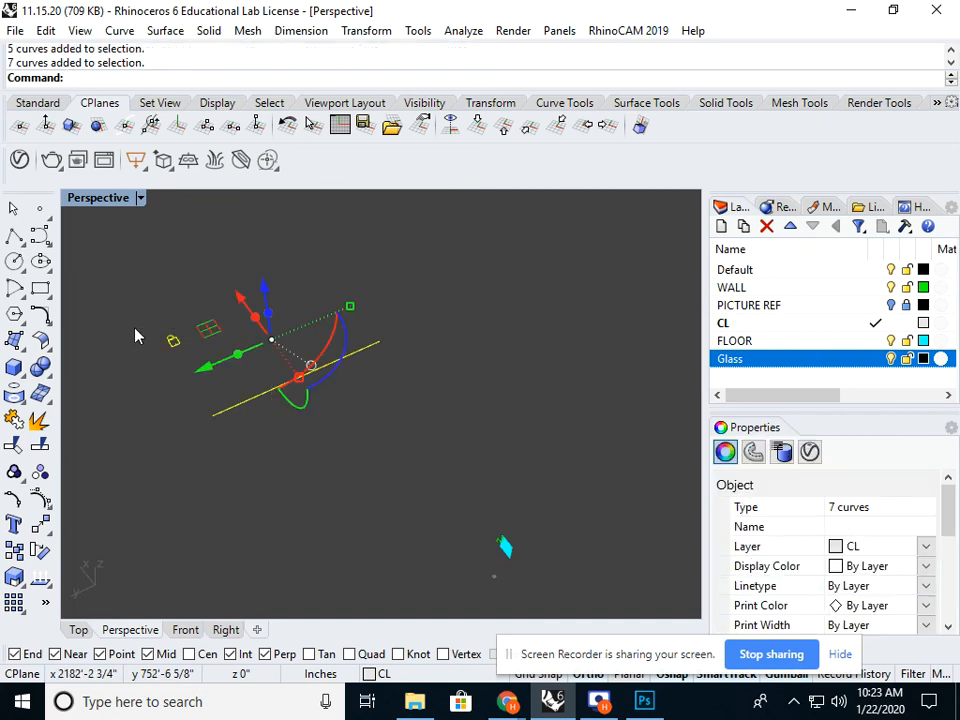
key("Delete")
scroll(285, 360, "up", 6)
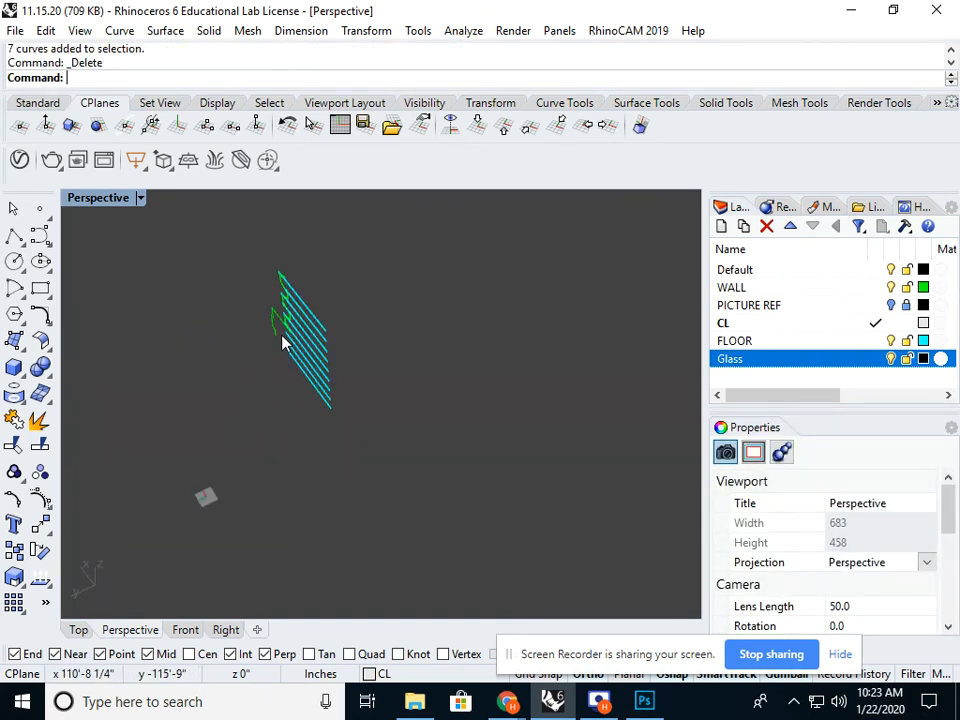
Step: Draw a jagged seven-segment polyline above the floor slabs in the Front view, ending on the wall profile's upper endpoint
left_click(185, 630)
scroll(300, 467, "up", 8)
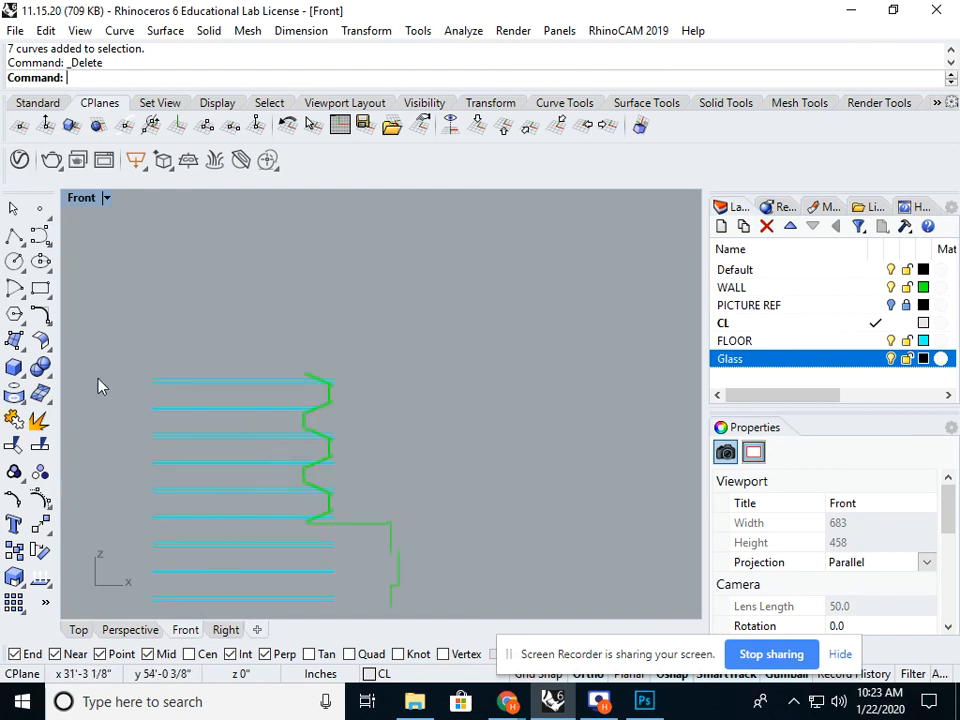
left_click(14, 236)
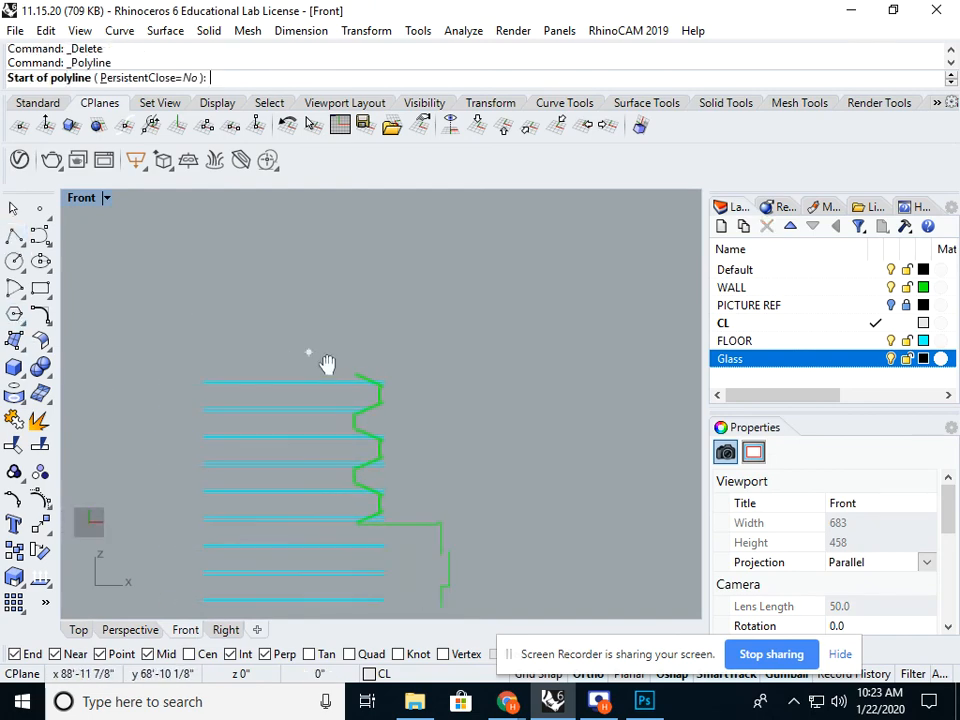
left_click(246, 358)
left_click(280, 224)
left_click(288, 297)
left_click(333, 251)
left_click(337, 307)
left_click(269, 351)
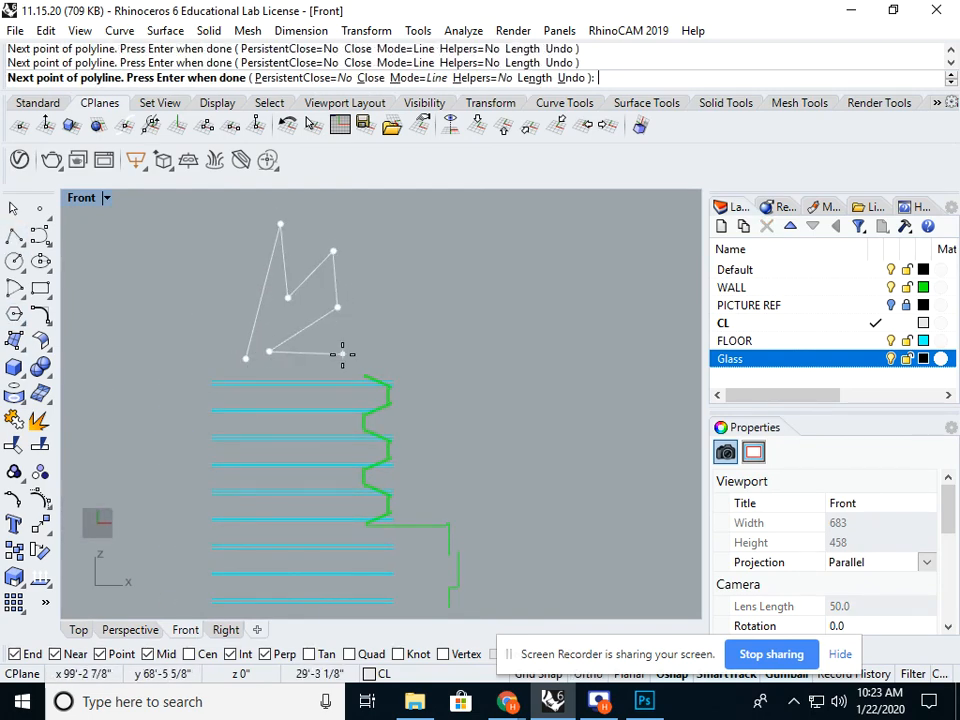
left_click(343, 354)
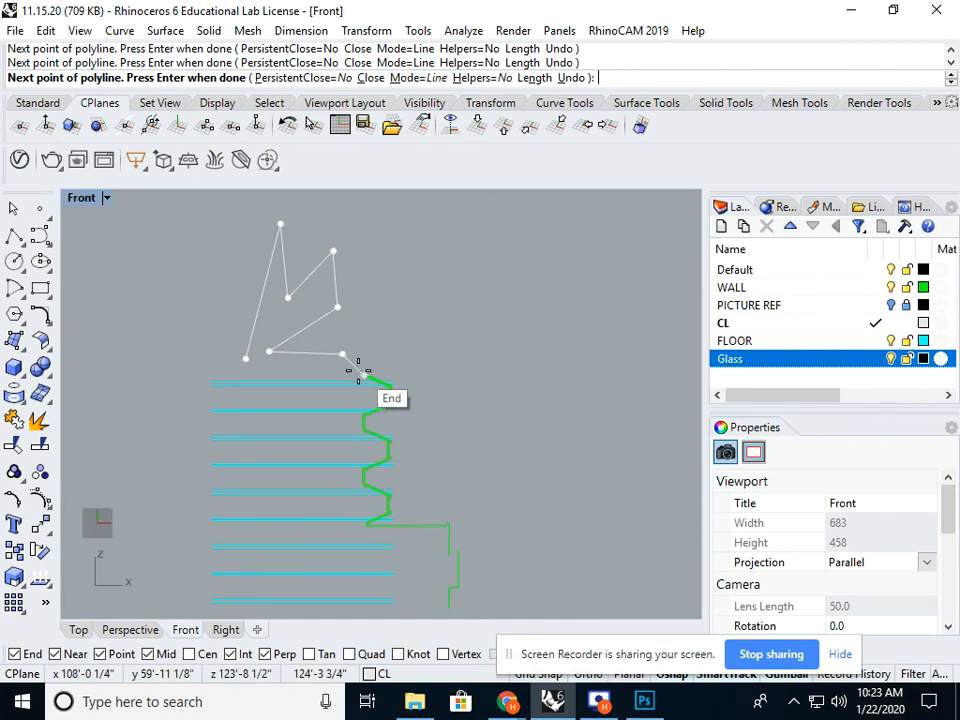
left_click(365, 377)
key("Return")
Step: Check the jagged polyline in Perspective and flatten it with ProjectToCPlane from the Front view, deleting the input object
left_click(354, 367)
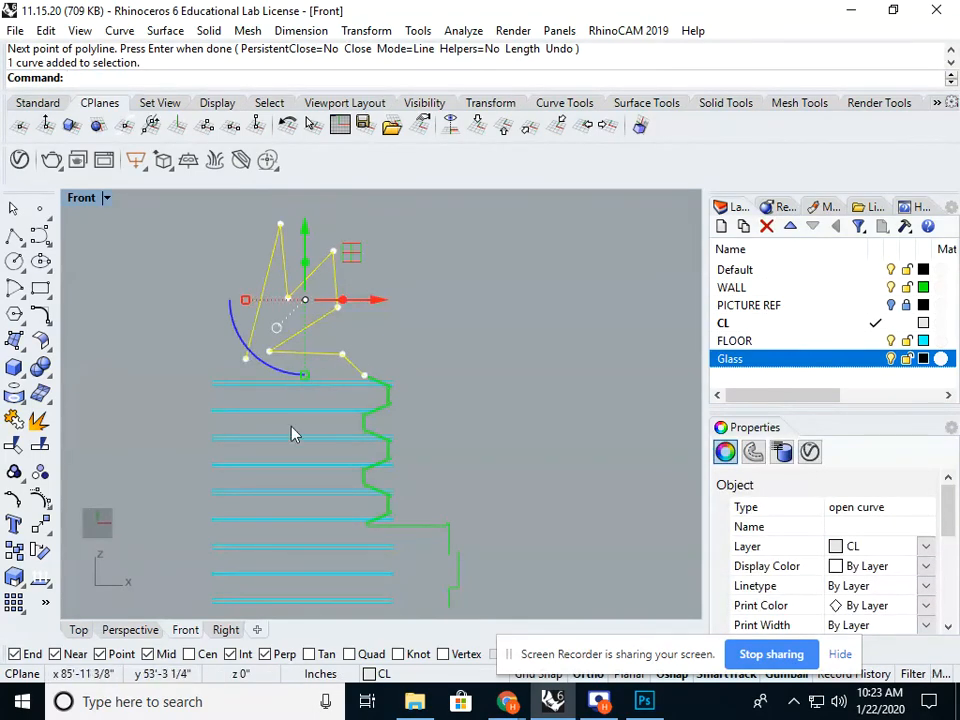
left_click(115, 630)
right_click_drag(206, 448, 403, 446)
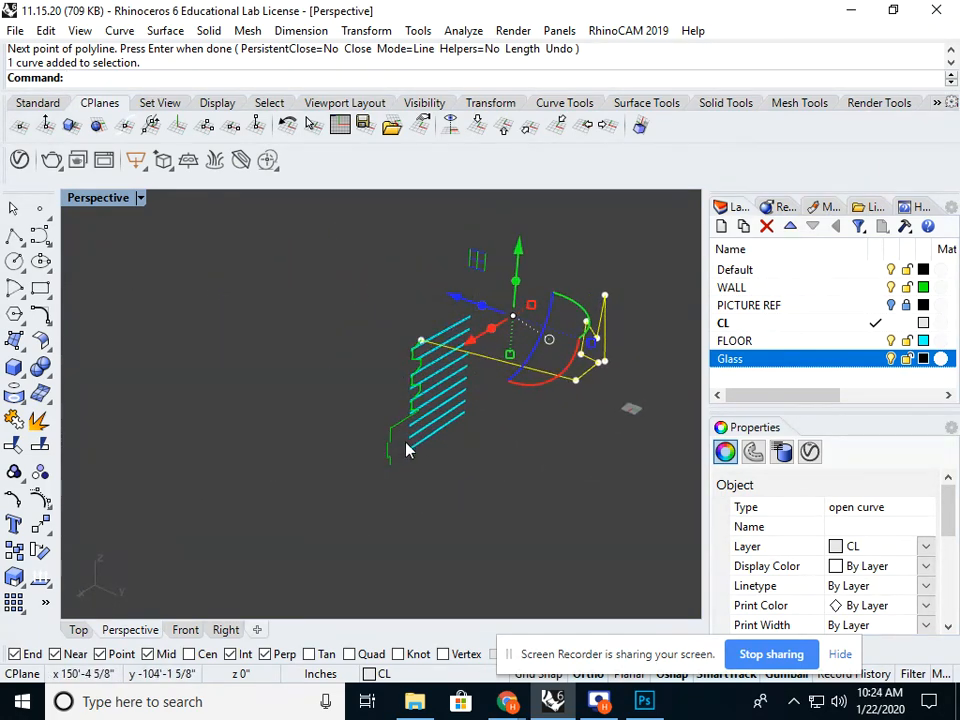
right_click_drag(520, 340, 456, 392)
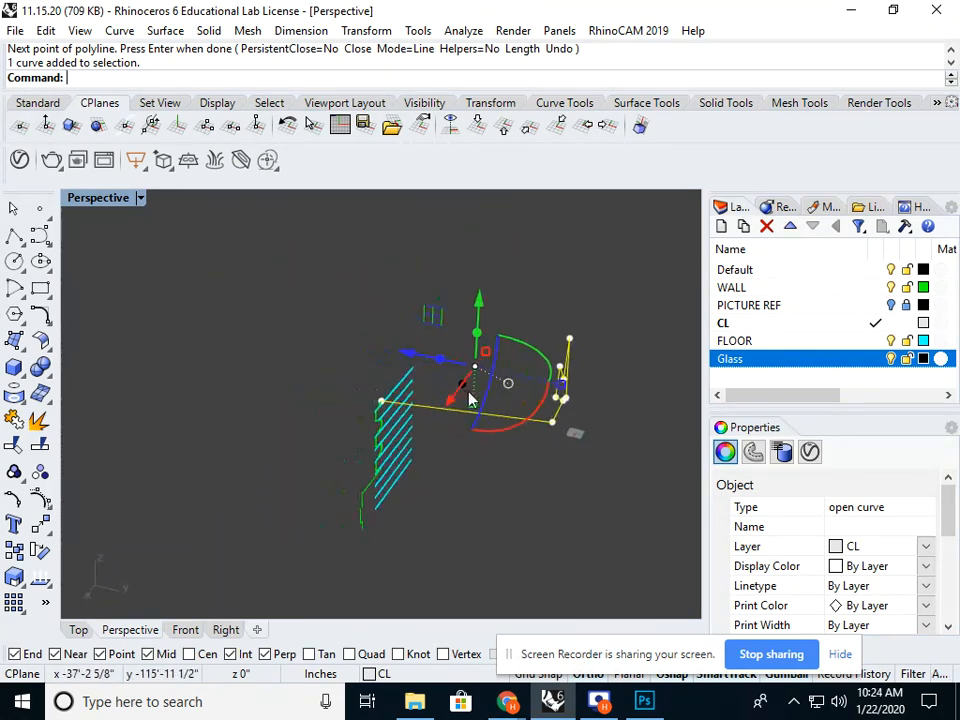
left_click(185, 630)
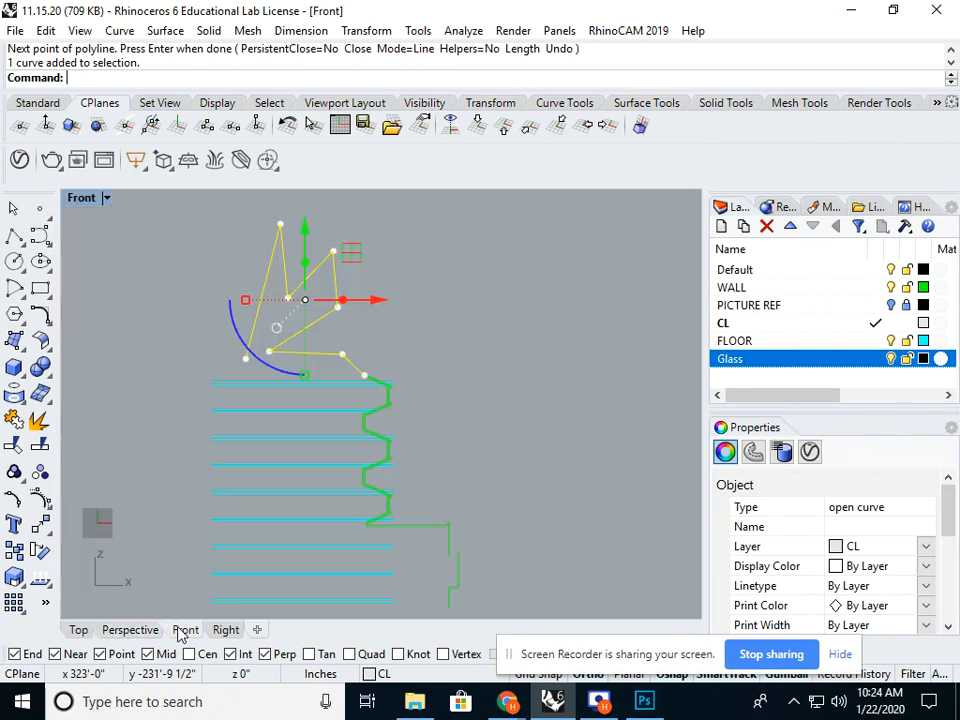
type("Pro")
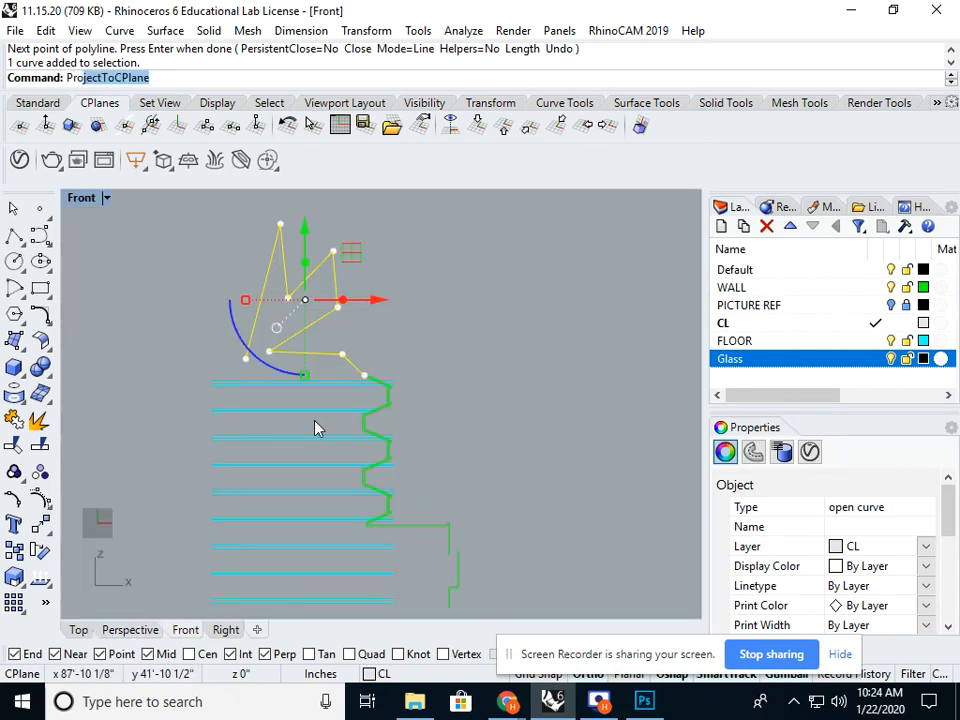
type("ject")
key("Return")
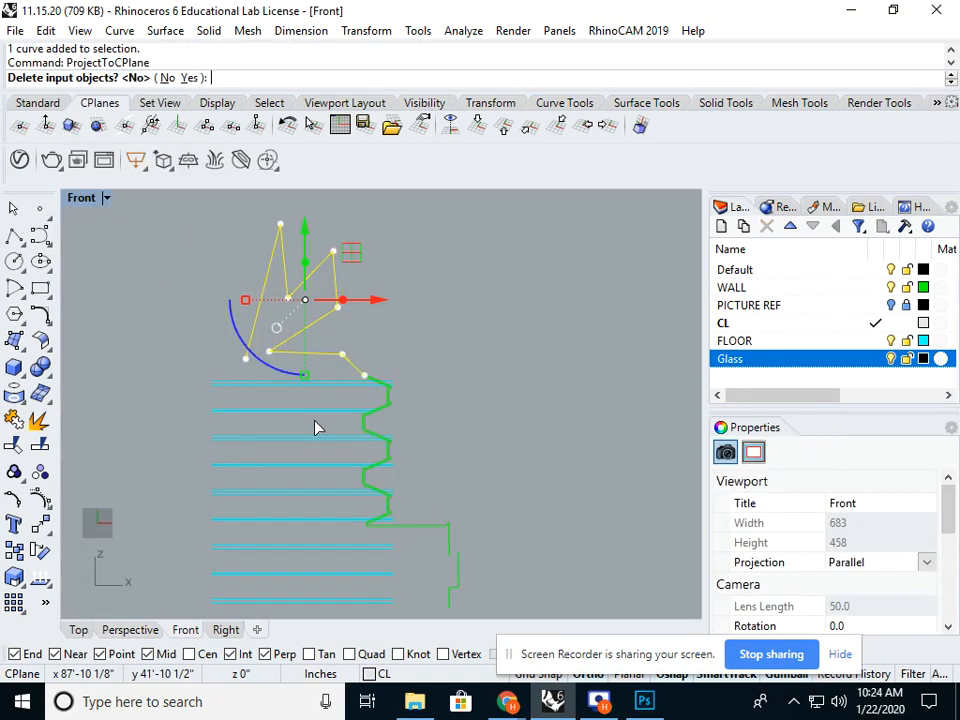
left_click(189, 78)
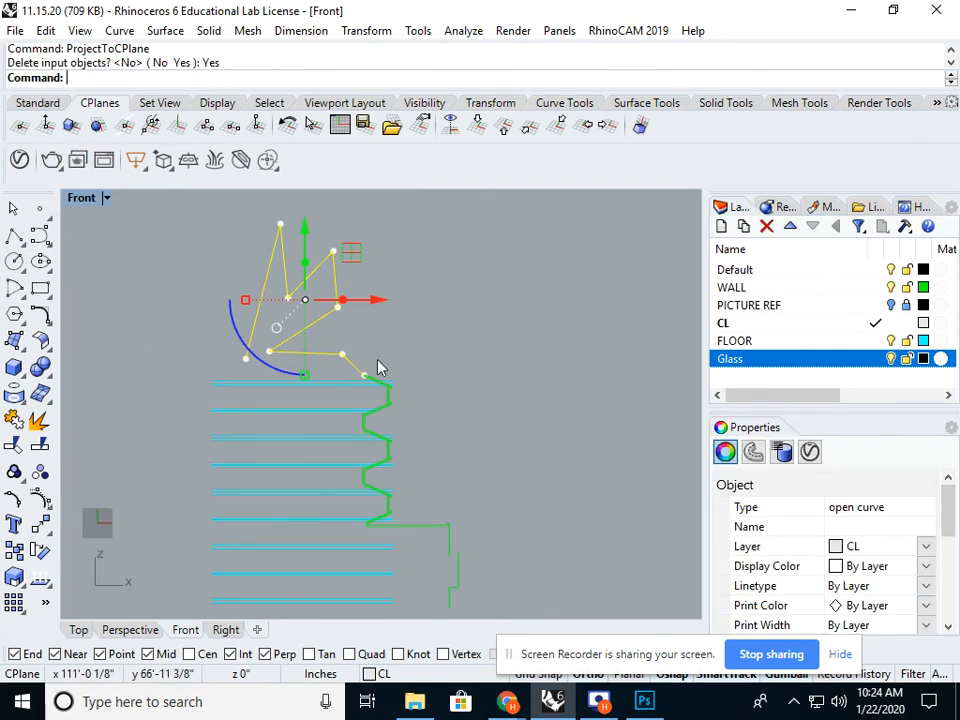
Step: Zoom to the flattened polyline in Perspective and examine whether it is planar and how it lies relative to the tower section
left_click(112, 630)
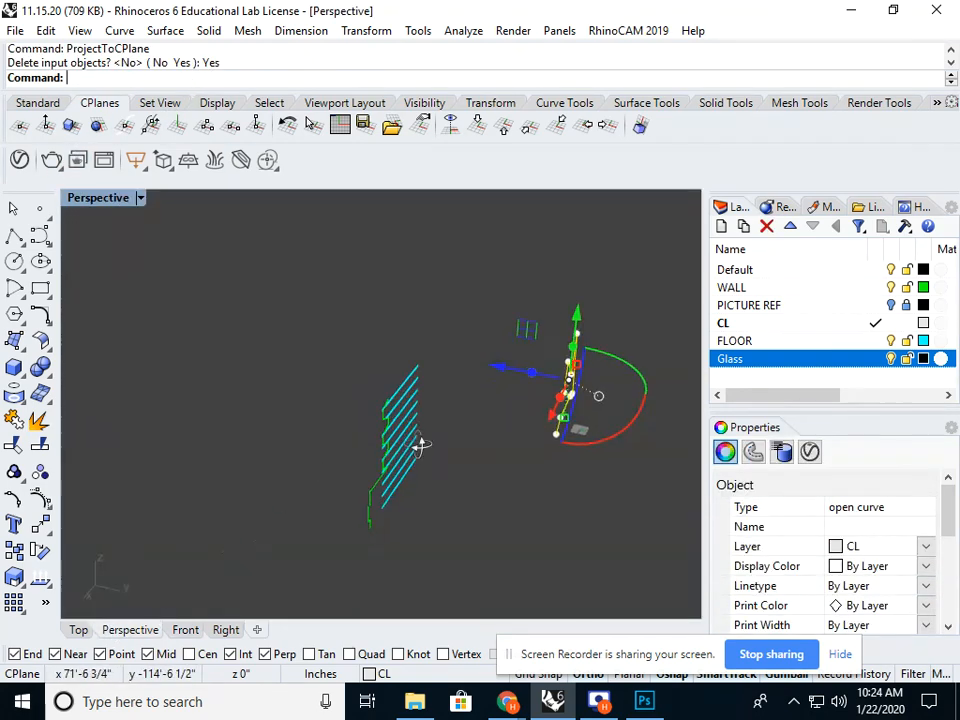
right_click_drag(420, 444, 289, 467)
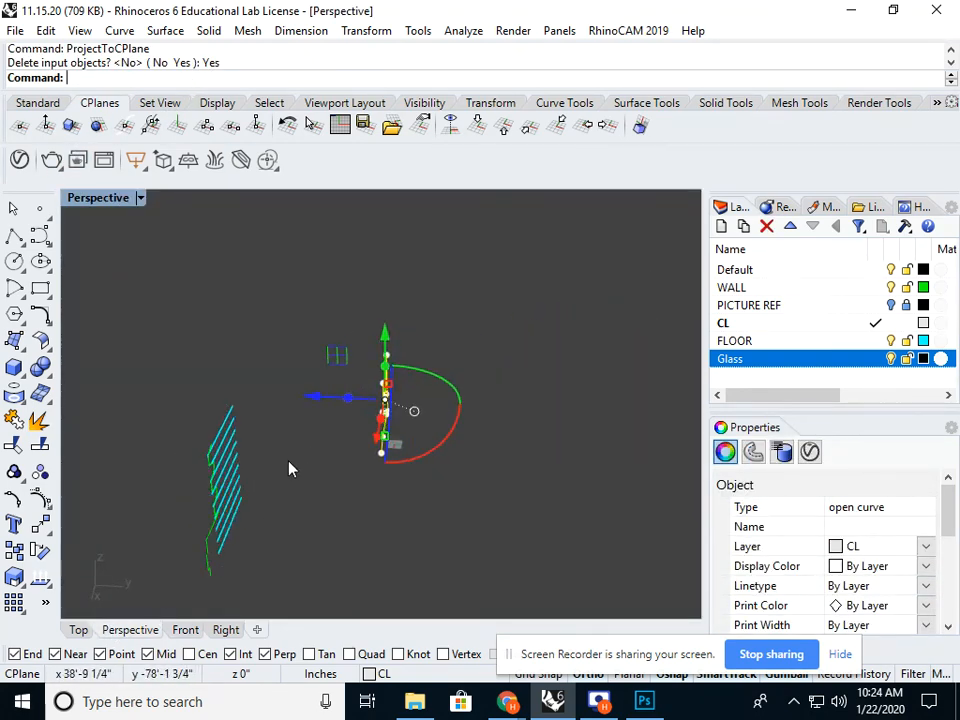
left_click(40, 102)
left_click(387, 127)
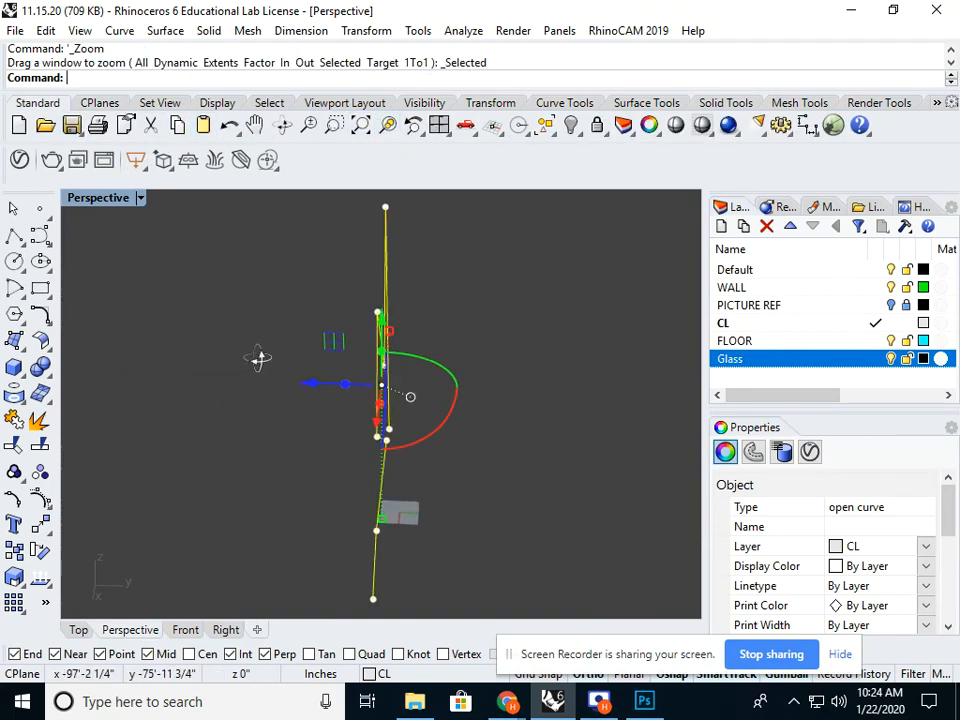
right_click_drag(259, 360, 563, 401)
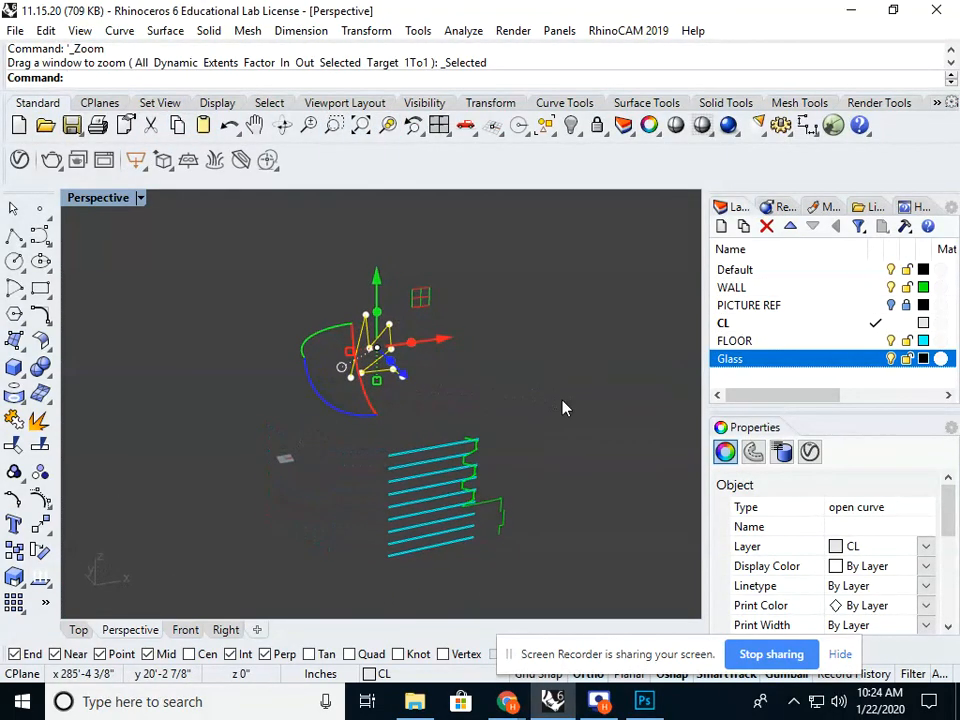
left_click(563, 401)
right_click_drag(458, 396, 506, 397)
scroll(408, 378, "up", 5)
Step: Move the flattened polyline from its lower end point onto the upper endpoint of the tower's wall profile
left_click_drag(407, 343, 349, 399)
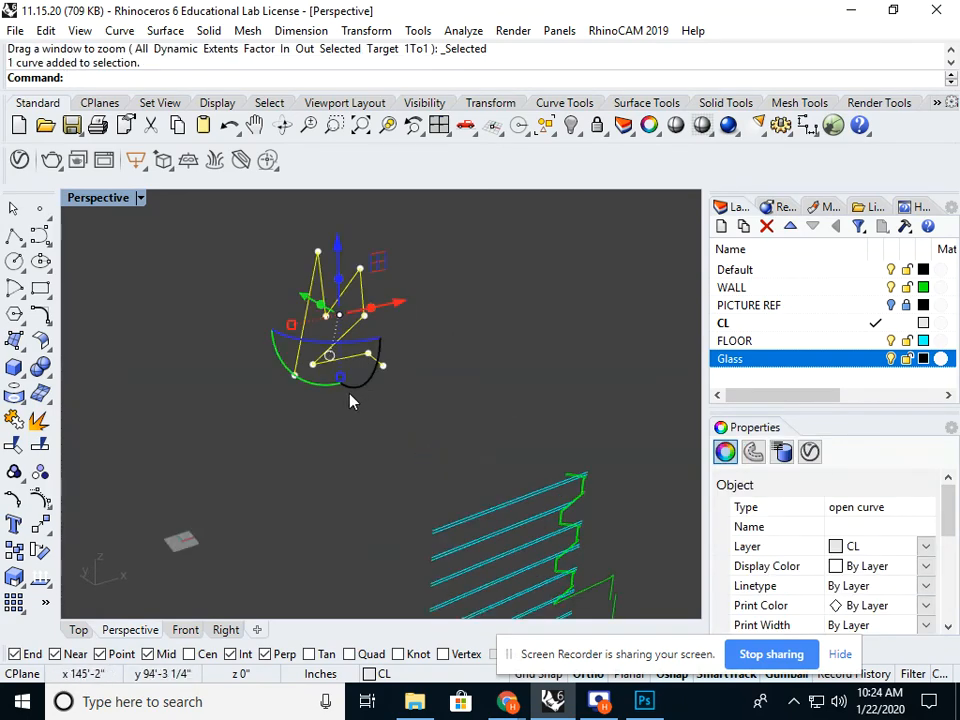
type("m")
key("Return")
left_click(383, 366)
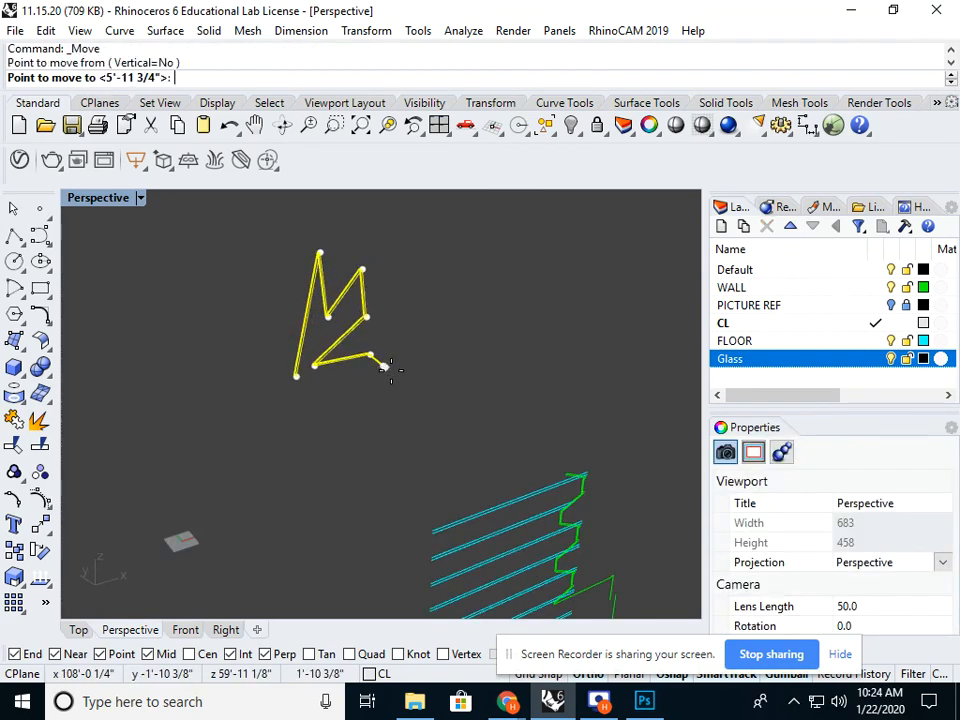
left_click(577, 474)
right_click_drag(602, 422, 293, 411)
scroll(461, 395, "down", 7)
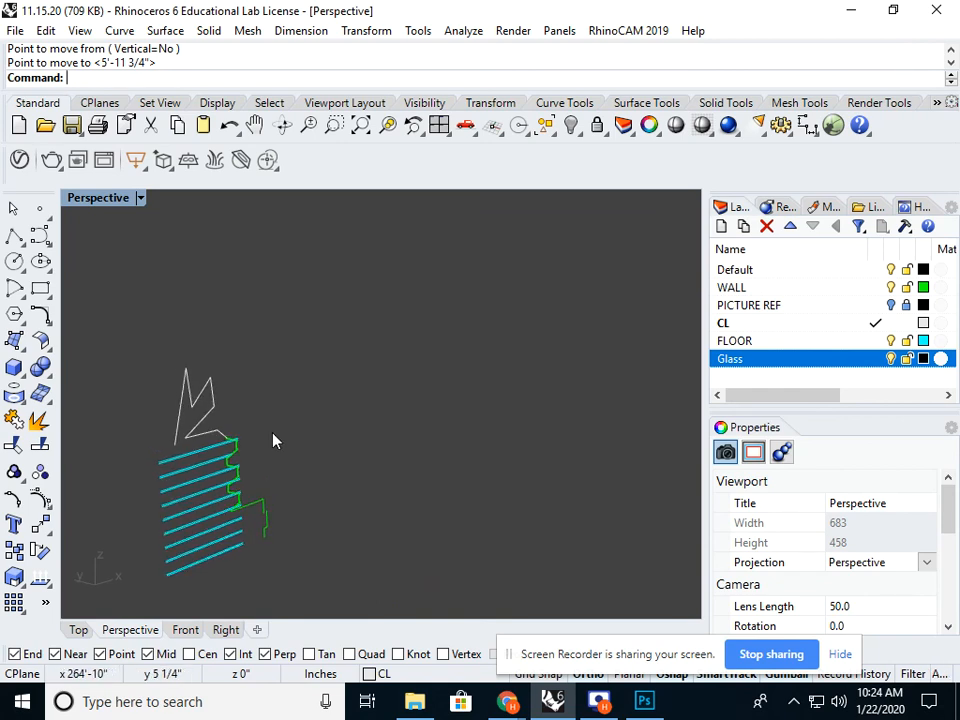
Step: Delete the jagged polyline above the tower section
key("Escape")
left_click(205, 398)
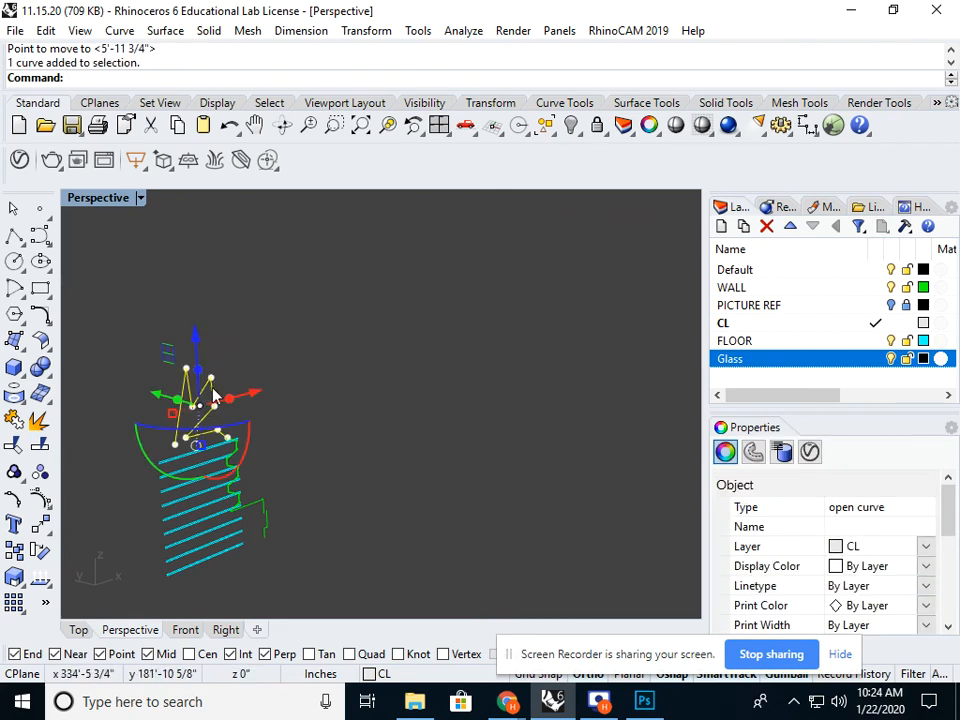
key("Delete")
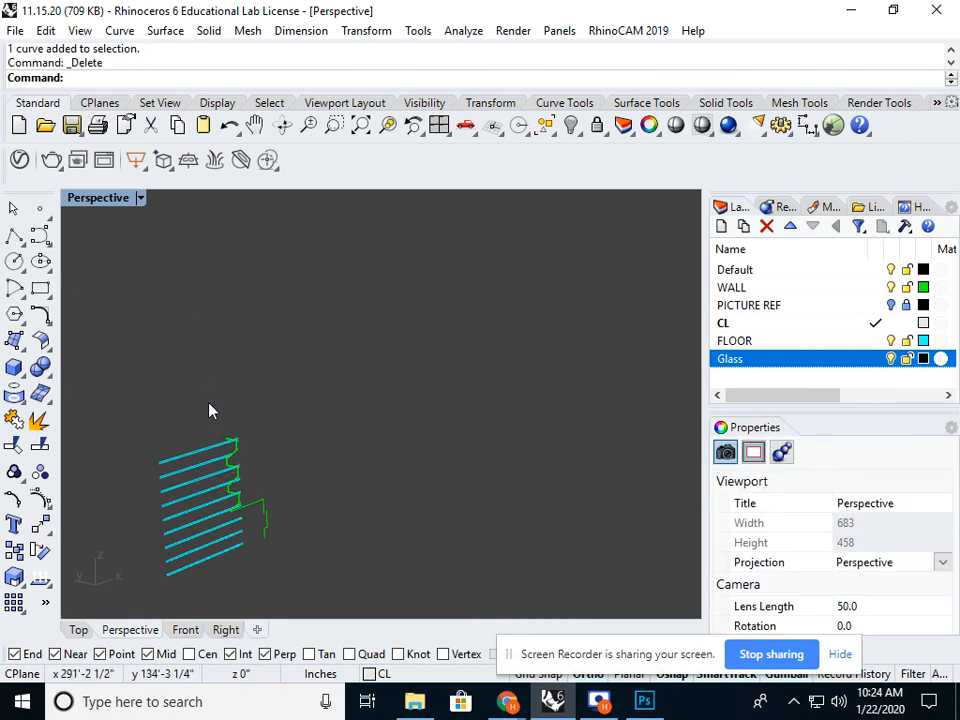